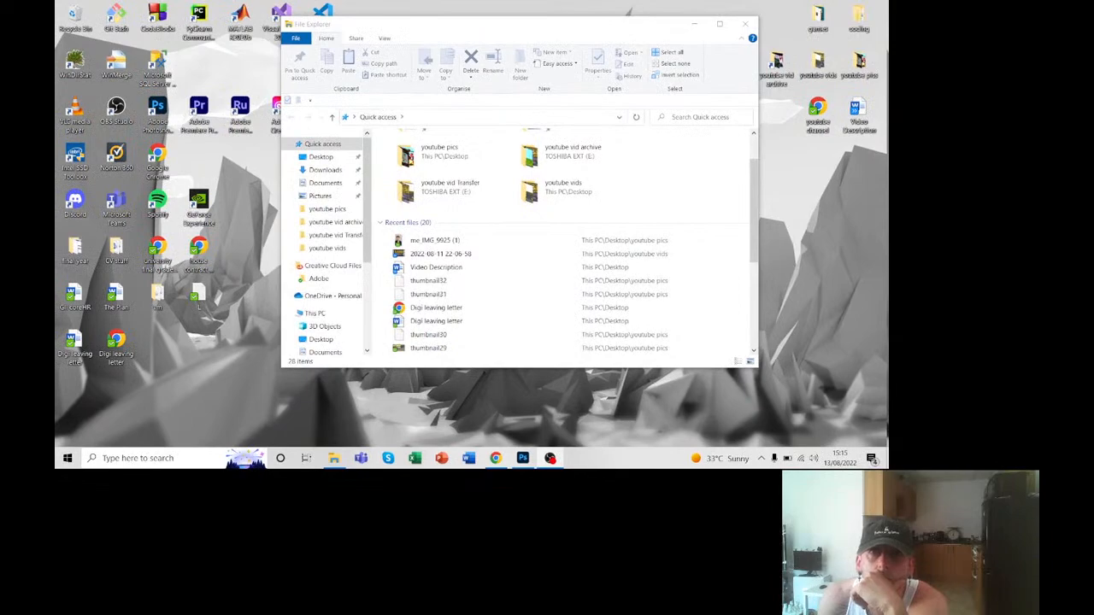
Step: Close File Explorer, switch to Photoshop and create a new document from the HDTV 1080p preset, 1920 x 1080 px at 72 ppi
{"action": "left_click", "coordinate": [746, 24]}
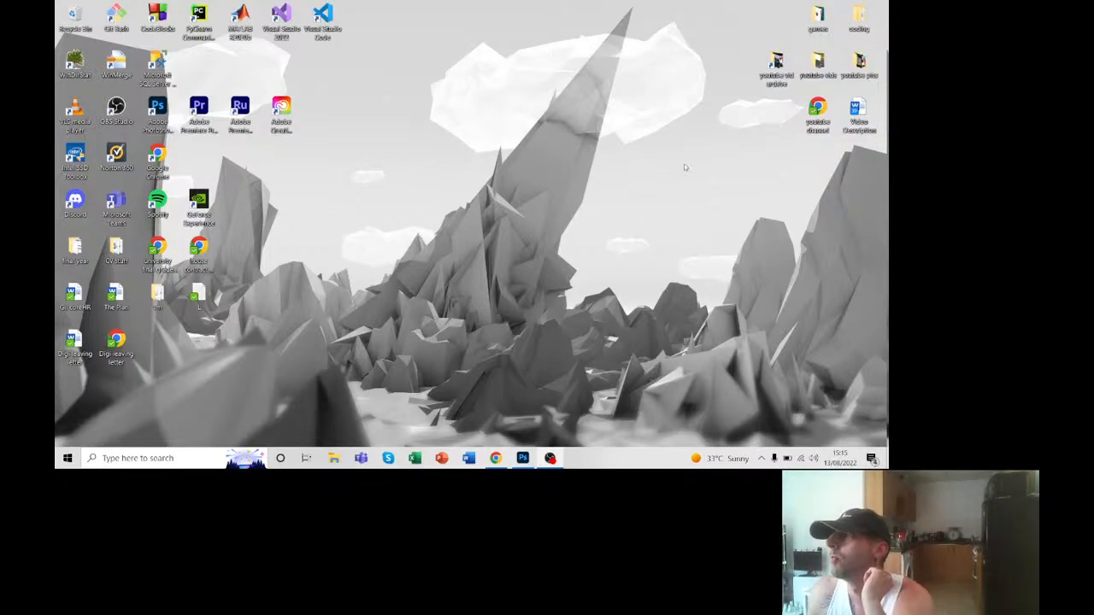
{"action": "left_click", "coordinate": [524, 459]}
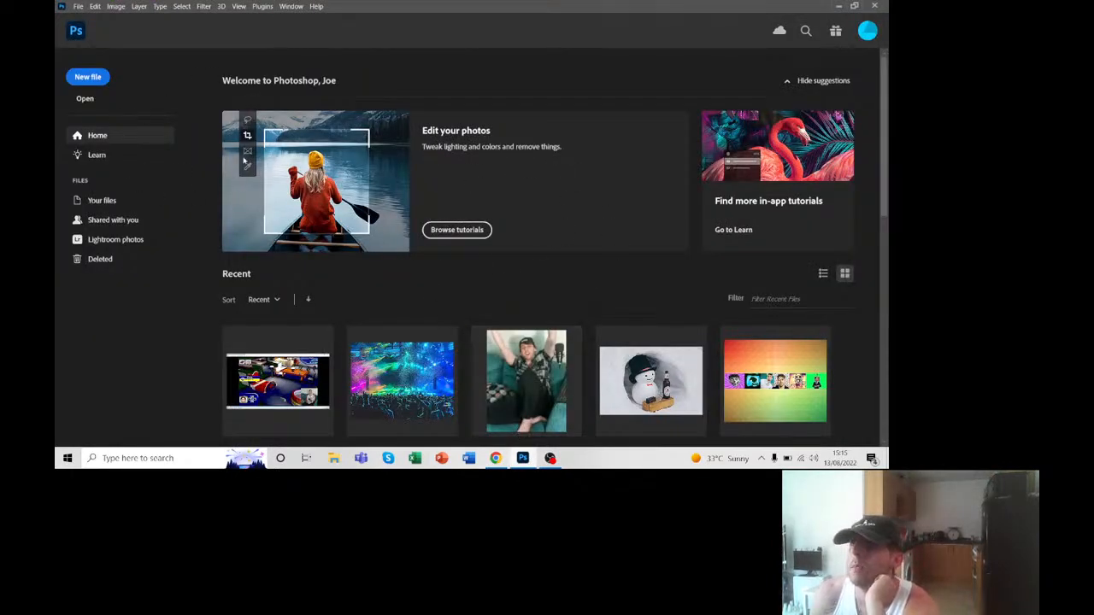
{"action": "left_click", "coordinate": [85, 78]}
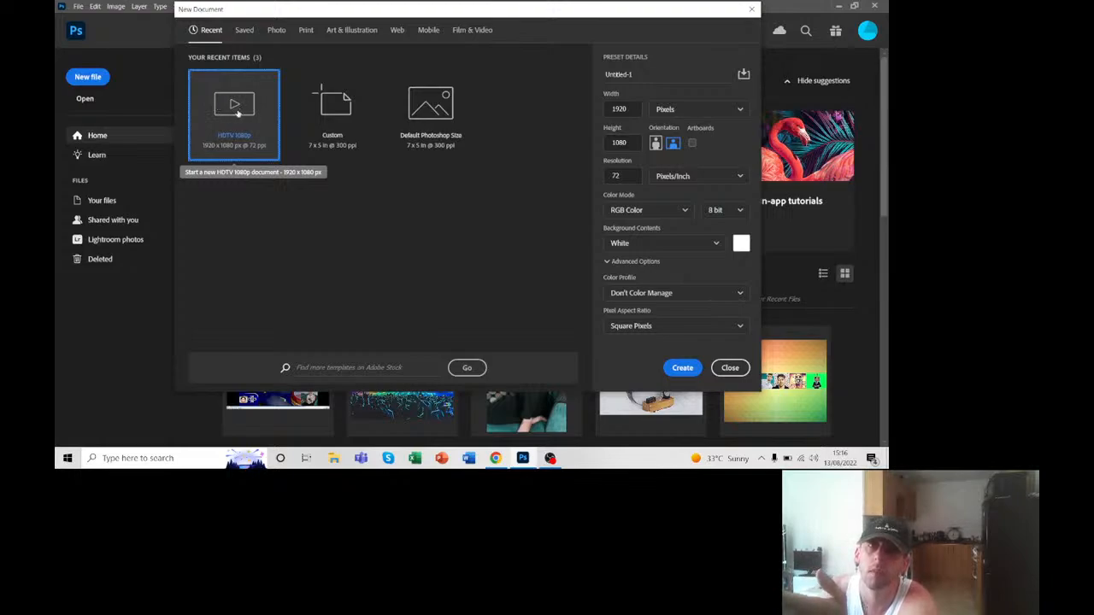
{"action": "left_click", "coordinate": [682, 367]}
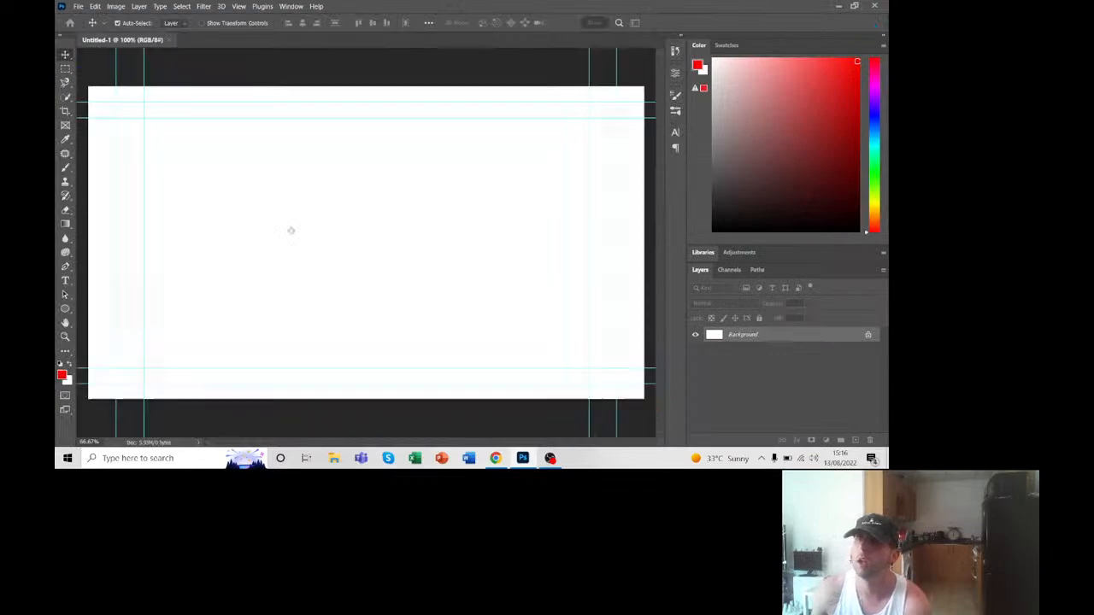
Step: Delete all the horizontal and vertical guides from the blank canvas
{"action": "left_click", "coordinate": [144, 118]}
{"action": "key", "text": "Delete"}
{"action": "left_click", "coordinate": [136, 102]}
{"action": "key", "text": "Delete"}
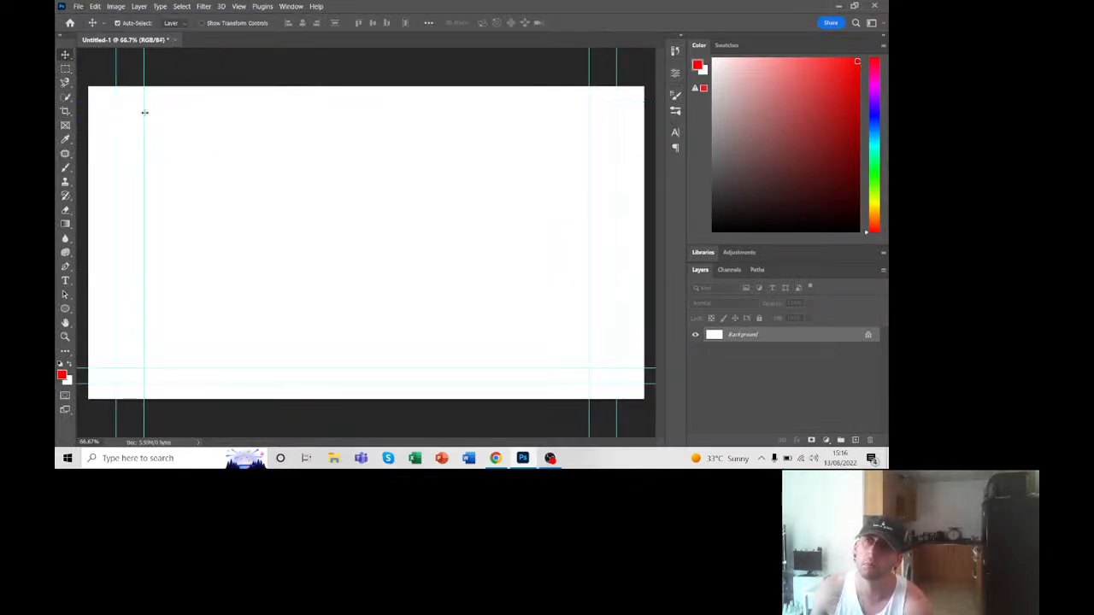
{"action": "left_click", "coordinate": [144, 111]}
{"action": "key", "text": "Delete"}
{"action": "left_click", "coordinate": [114, 120]}
{"action": "key", "text": "Delete"}
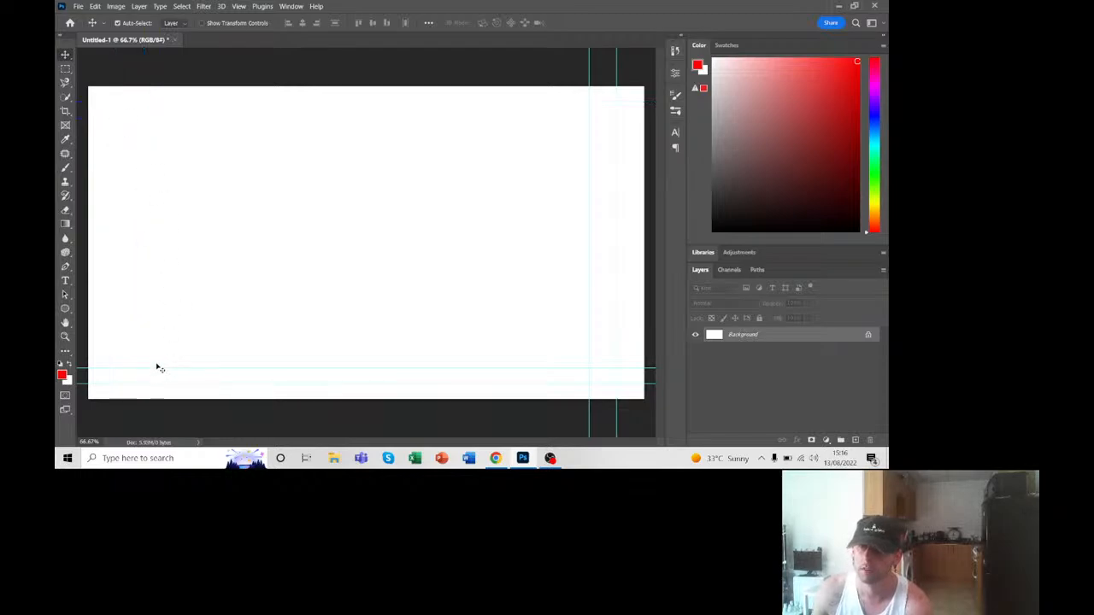
{"action": "left_click", "coordinate": [155, 369]}
{"action": "key", "text": "Delete"}
{"action": "left_click", "coordinate": [162, 384]}
{"action": "key", "text": "Delete"}
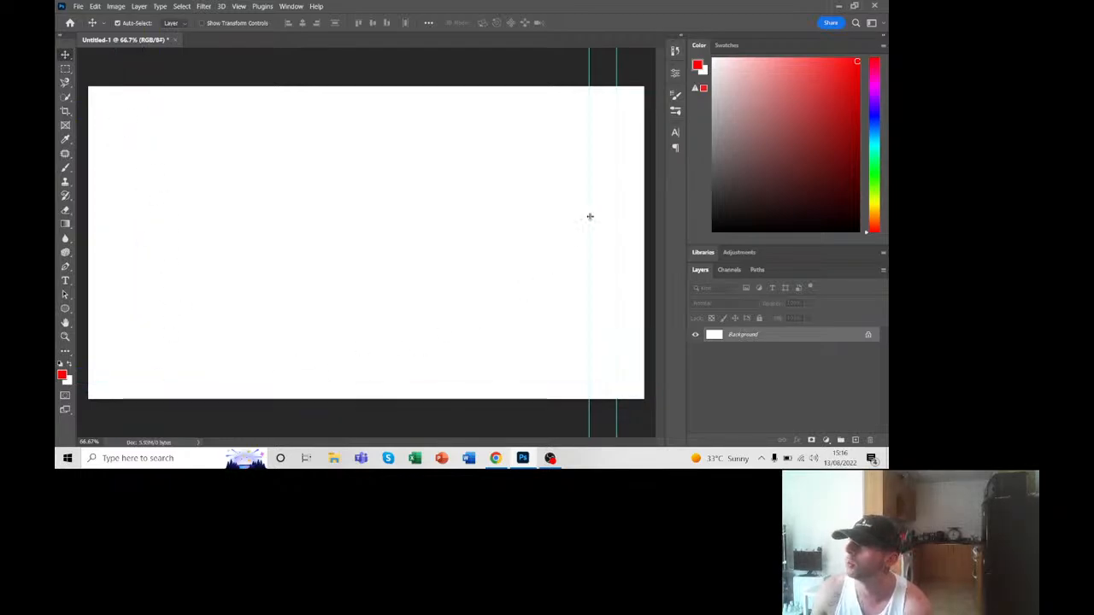
{"action": "left_click", "coordinate": [593, 220]}
{"action": "key", "text": "Delete"}
{"action": "left_click", "coordinate": [616, 214]}
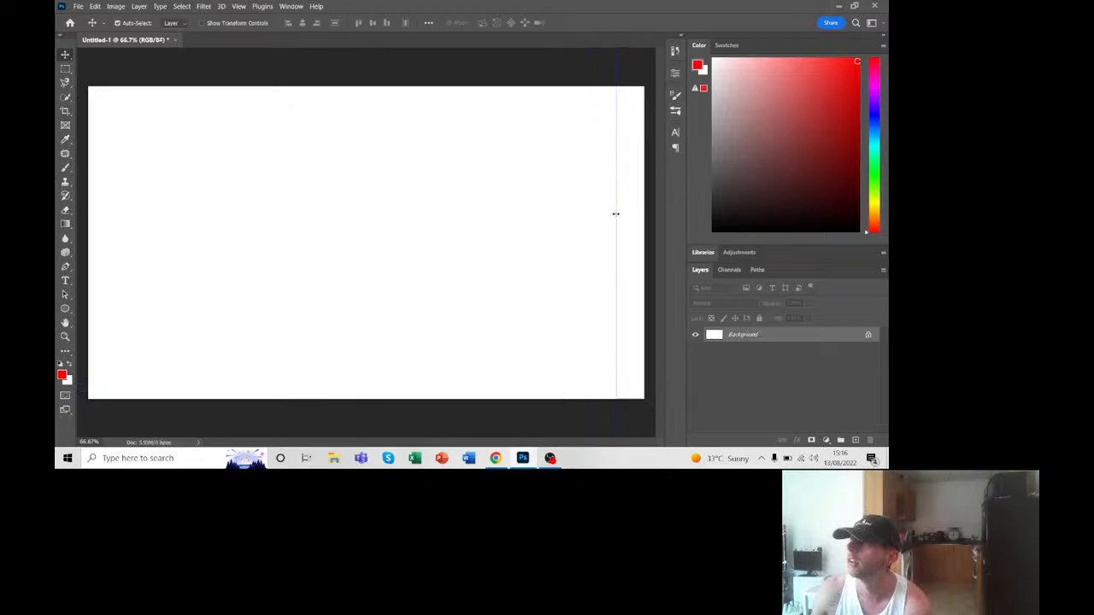
{"action": "key", "text": "Delete"}
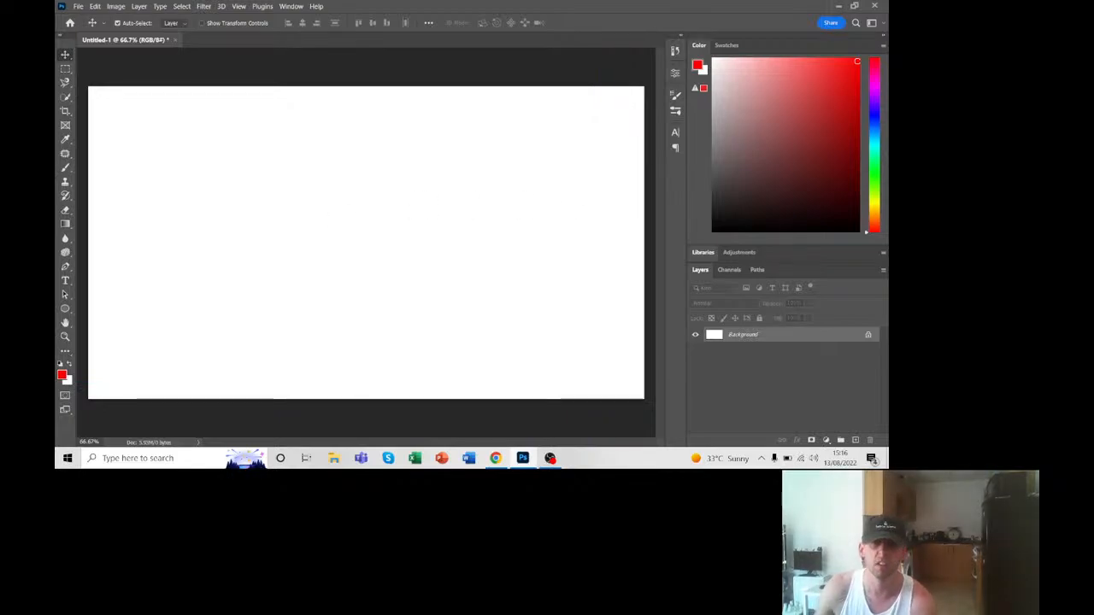
{"action": "left_click", "coordinate": [839, 8]}
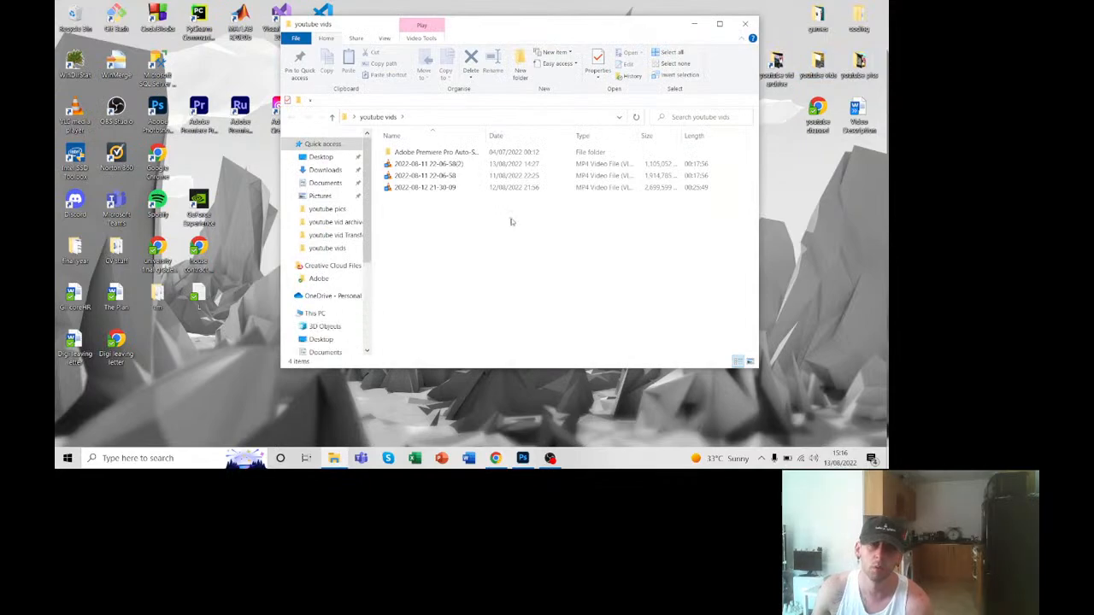
{"action": "left_click", "coordinate": [424, 167]}
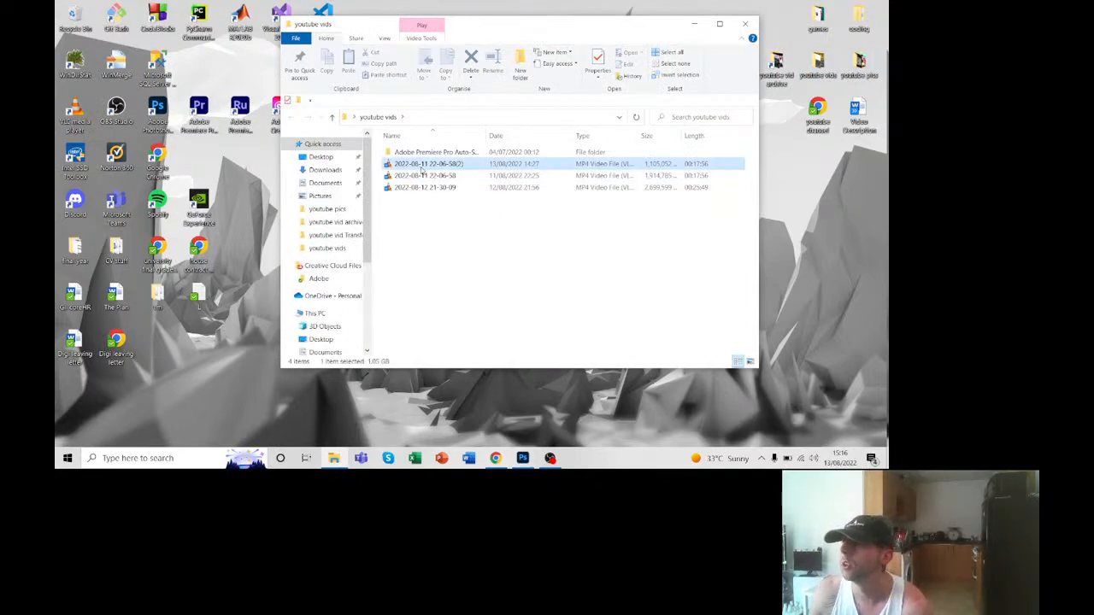
{"action": "double_click", "coordinate": [422, 167]}
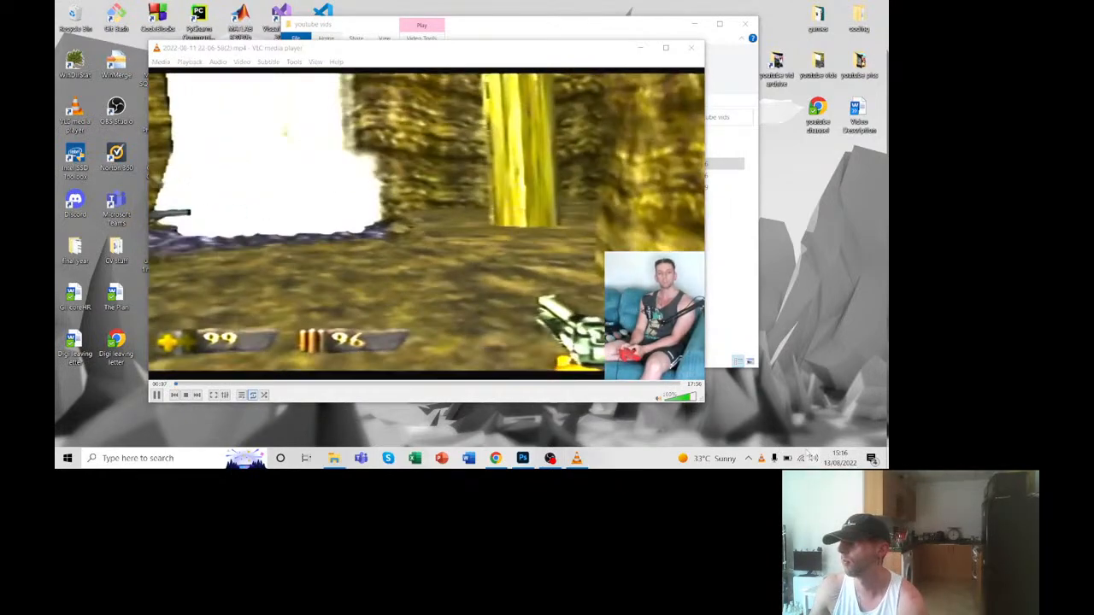
Step: Set the system speaker volume to 62 and lower the VLC playback volume
{"action": "left_click", "coordinate": [812, 458]}
{"action": "left_click_drag", "start_coordinate": [809, 434], "coordinate": [805, 433]}
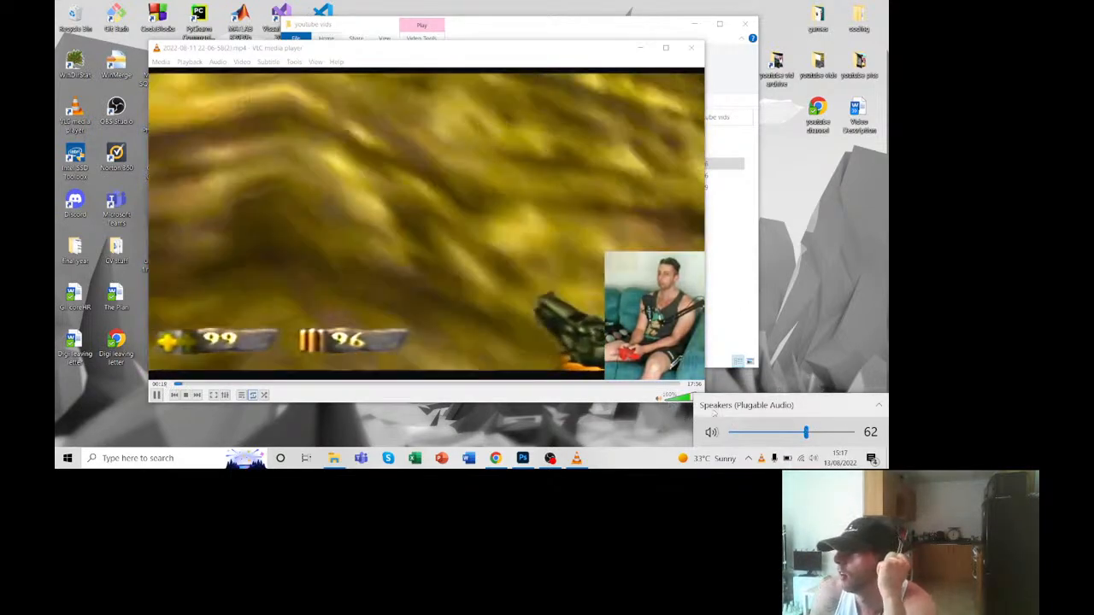
{"action": "left_click", "coordinate": [682, 404]}
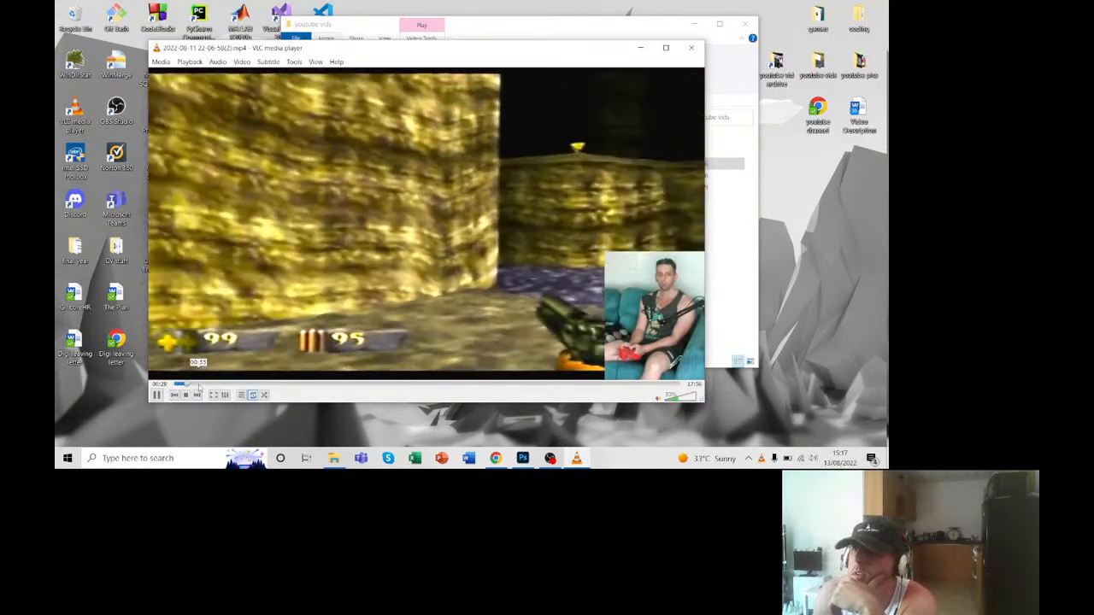
Step: Skip ahead in the gameplay video and play through it, pausing to check frames
{"action": "left_click_drag", "start_coordinate": [196, 385], "coordinate": [227, 385]}
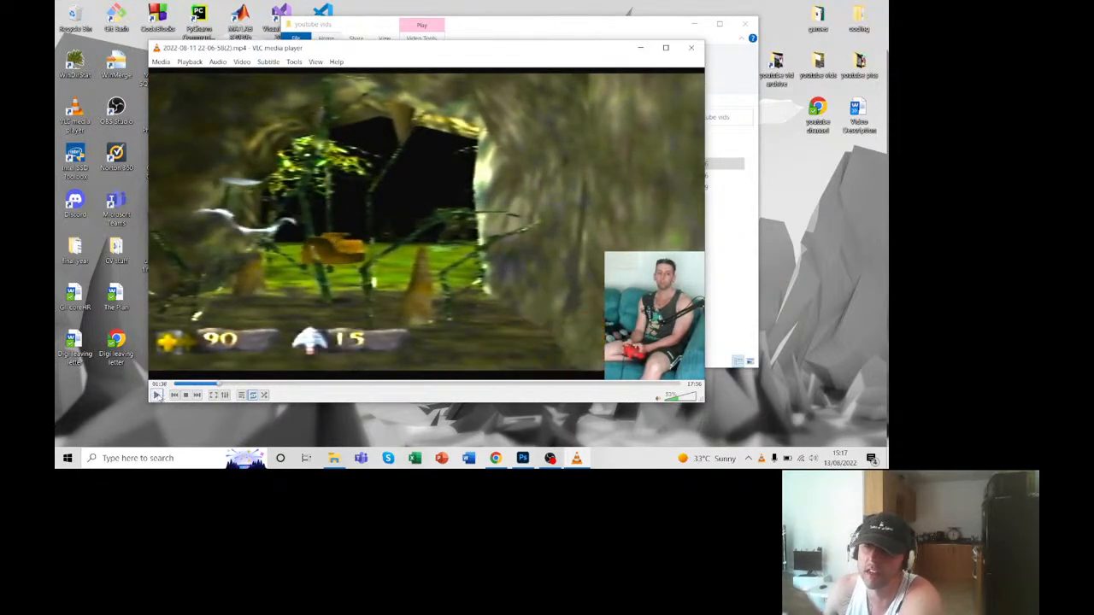
{"action": "left_click", "coordinate": [156, 395]}
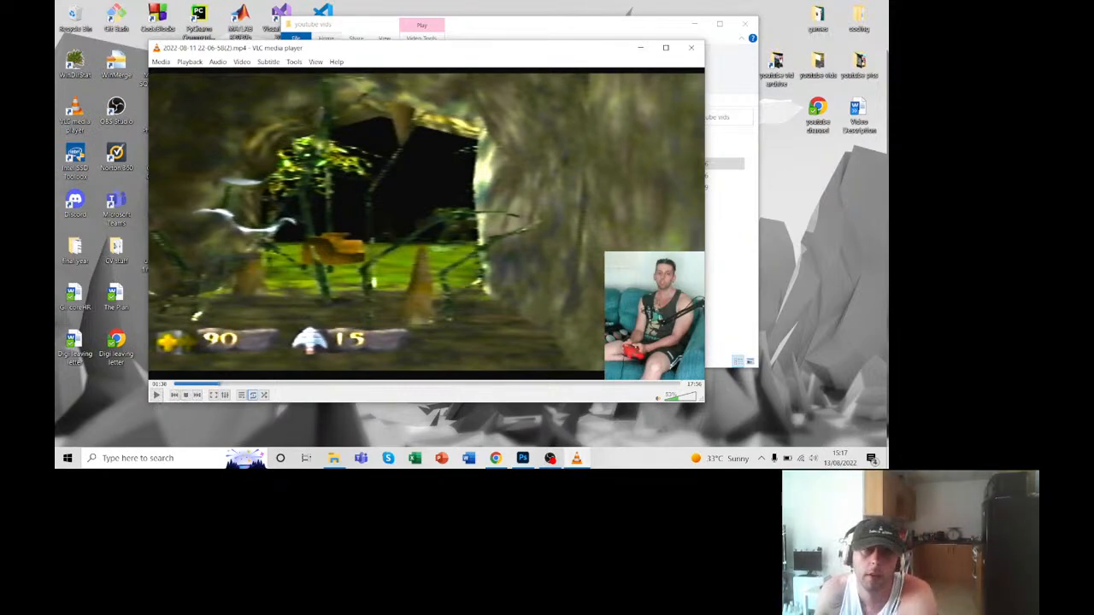
{"action": "key", "text": "space"}
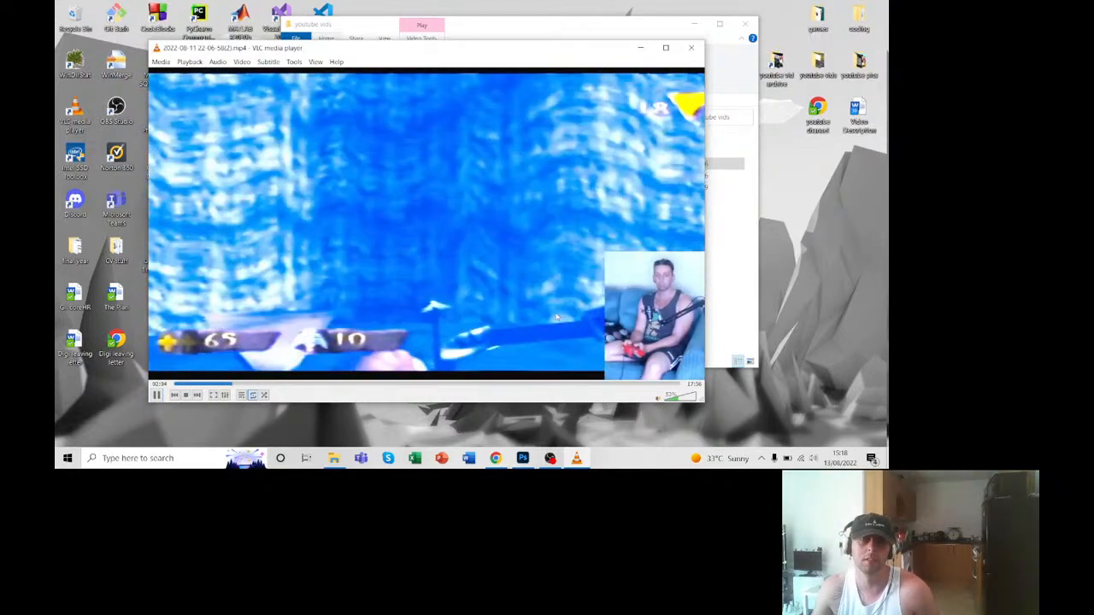
{"action": "left_click", "coordinate": [156, 395]}
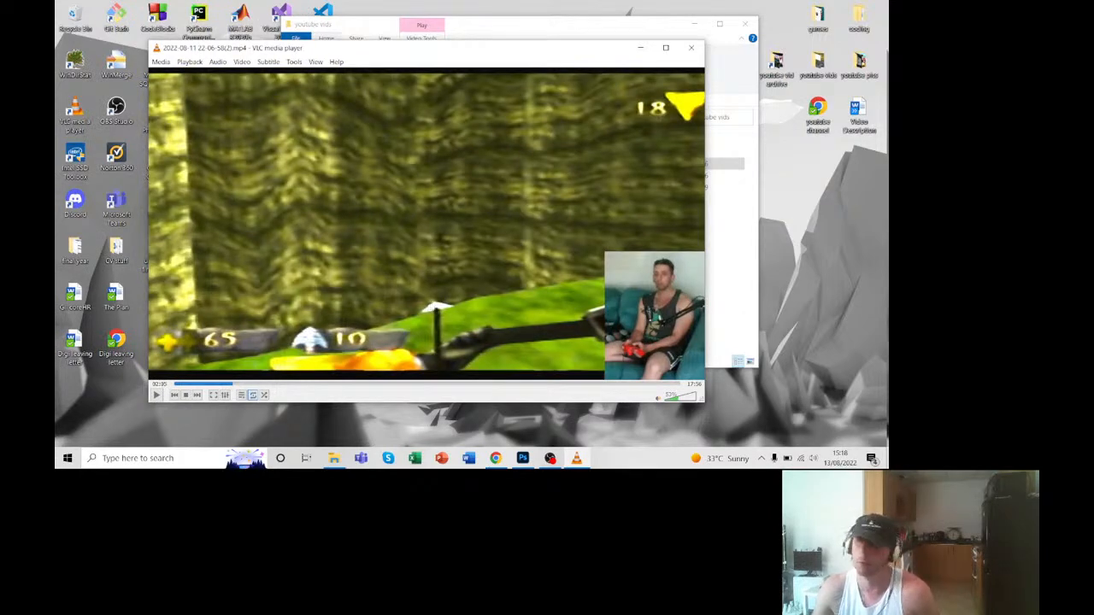
Step: Jump back to about 01:22 in the gameplay video and advance frame by frame through the cave tunnel to its exit
{"action": "left_click", "coordinate": [223, 385]}
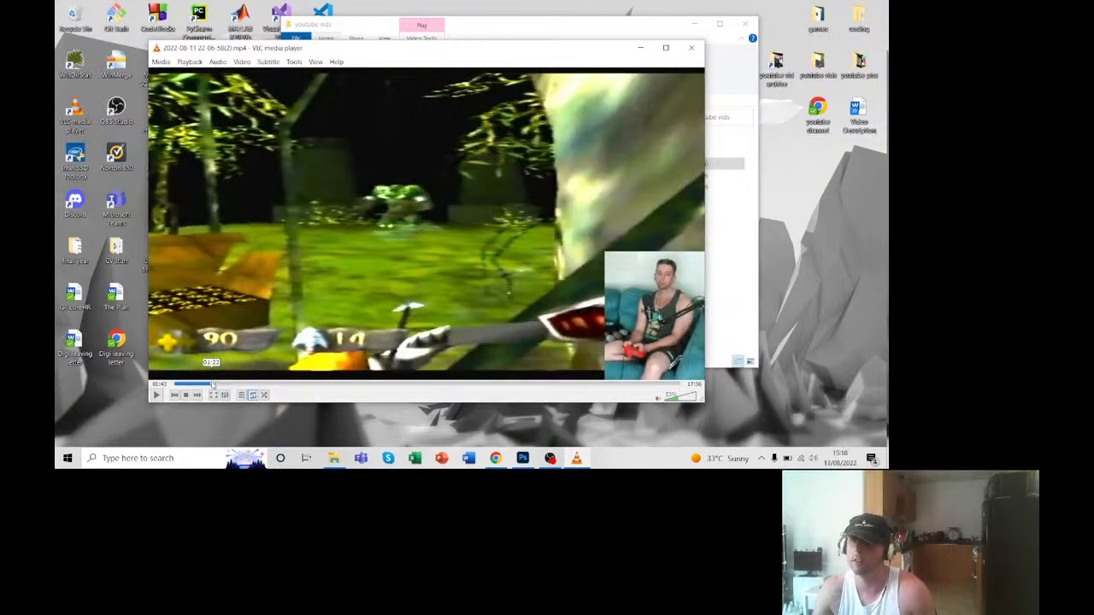
{"action": "left_click", "coordinate": [212, 385]}
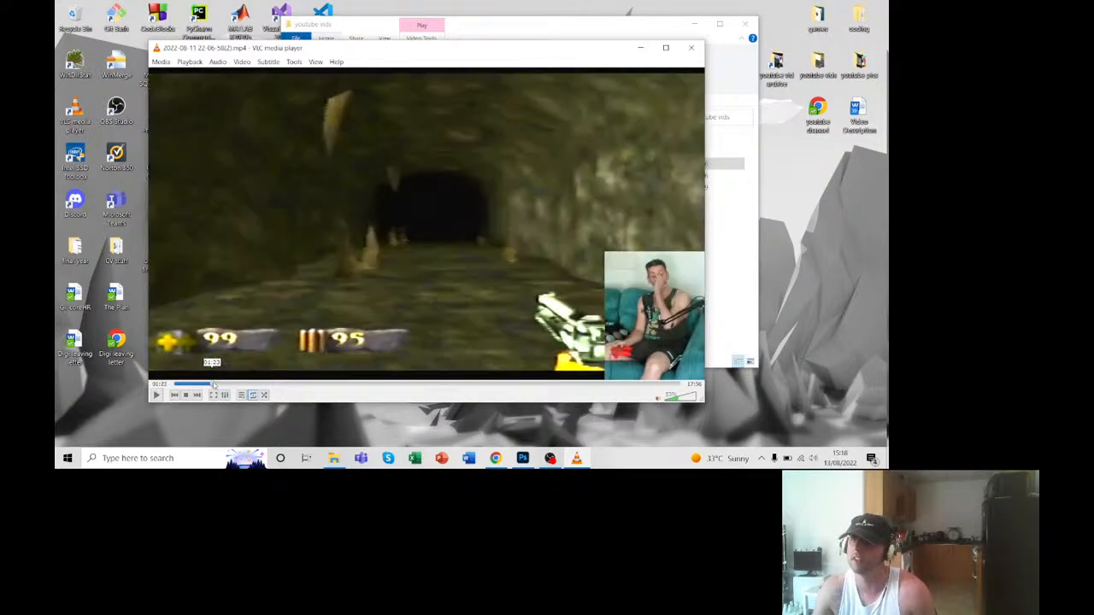
{"action": "key", "text": "e"}
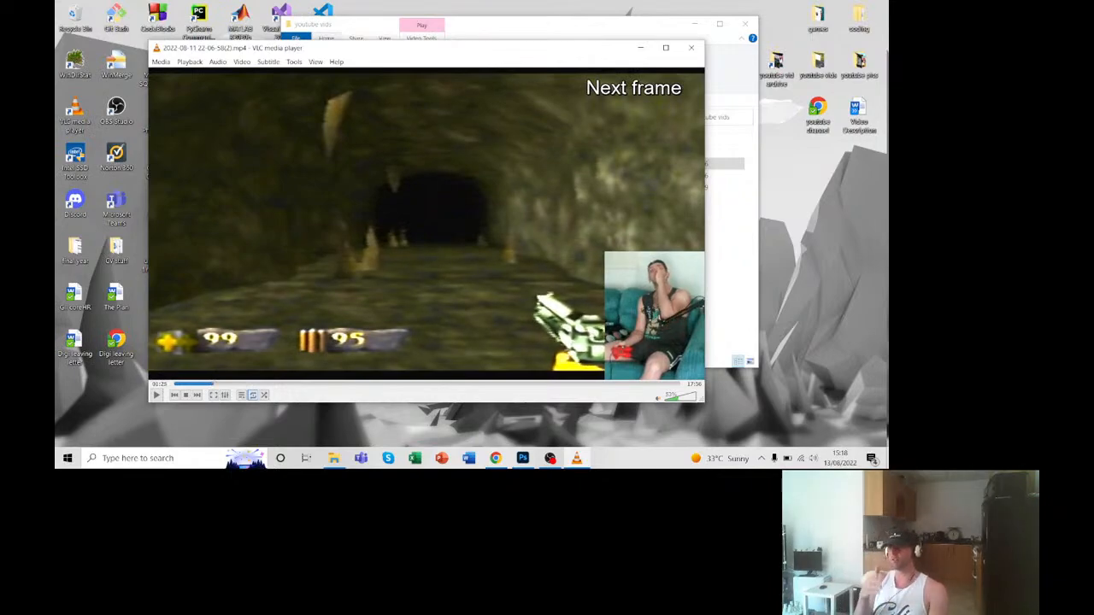
{"action": "key", "text": "e"}
{"action": "key", "text": "e"}
{"action": "key", "text": "e"}
{"action": "key", "text": "e"}
{"action": "key", "text": "e"}
{"action": "key", "text": "e"}
{"action": "key", "text": "e"}
{"action": "key", "text": "e"}
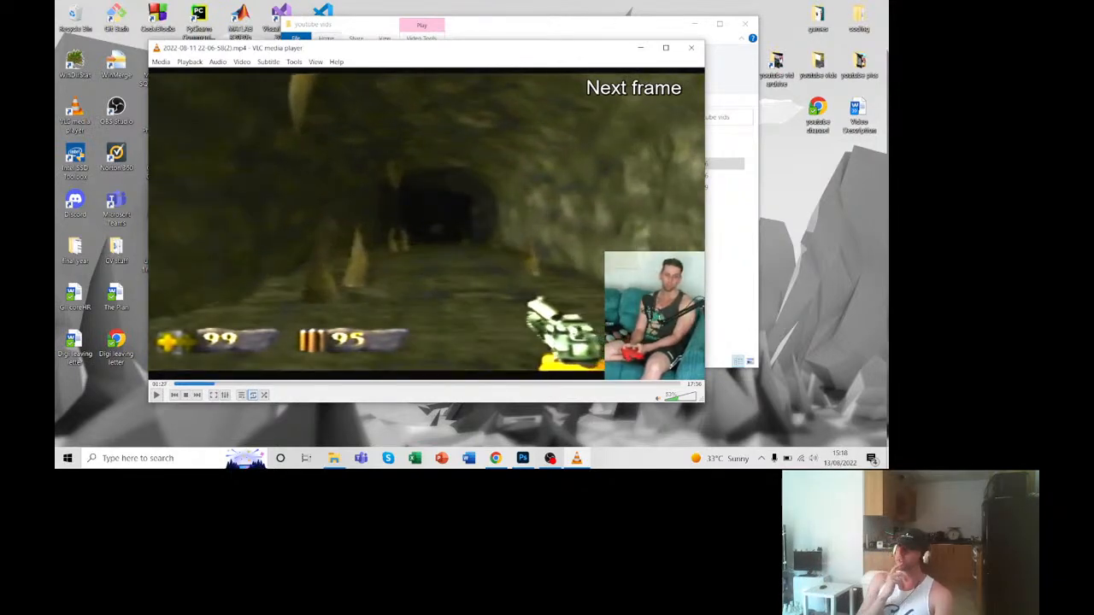
{"action": "key", "text": "e"}
{"action": "key", "text": "e"}
{"action": "key", "text": "e"}
{"action": "key", "text": "e"}
{"action": "key", "text": "e"}
{"action": "key", "text": "e"}
{"action": "key", "text": "e"}
{"action": "key", "text": "e"}
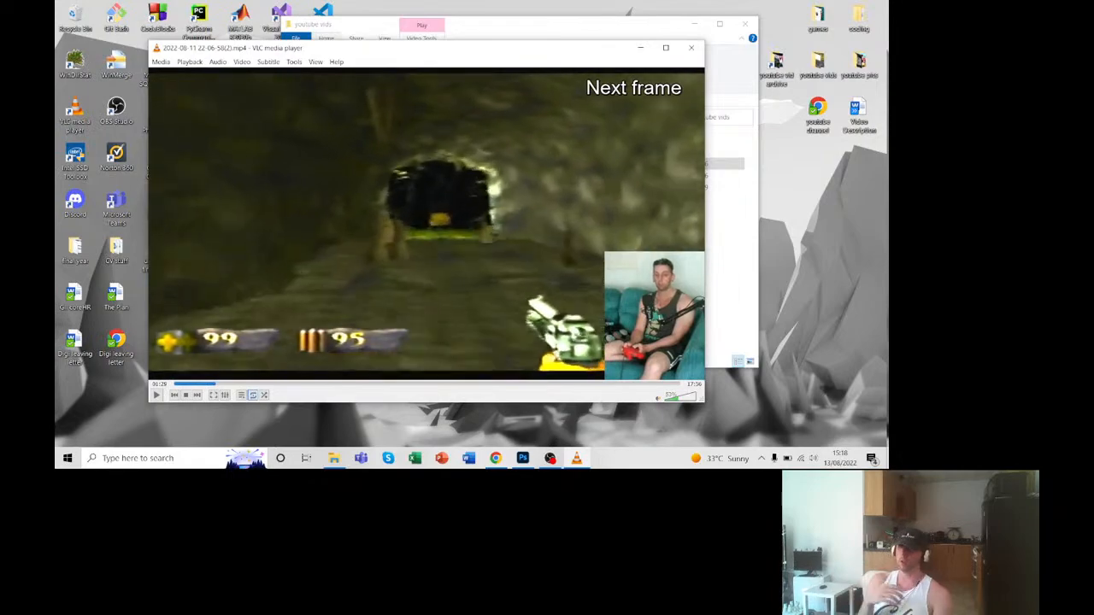
{"action": "key", "text": "e"}
{"action": "key", "text": "e"}
{"action": "key", "text": "e"}
{"action": "key", "text": "e"}
{"action": "key", "text": "e"}
{"action": "key", "text": "e"}
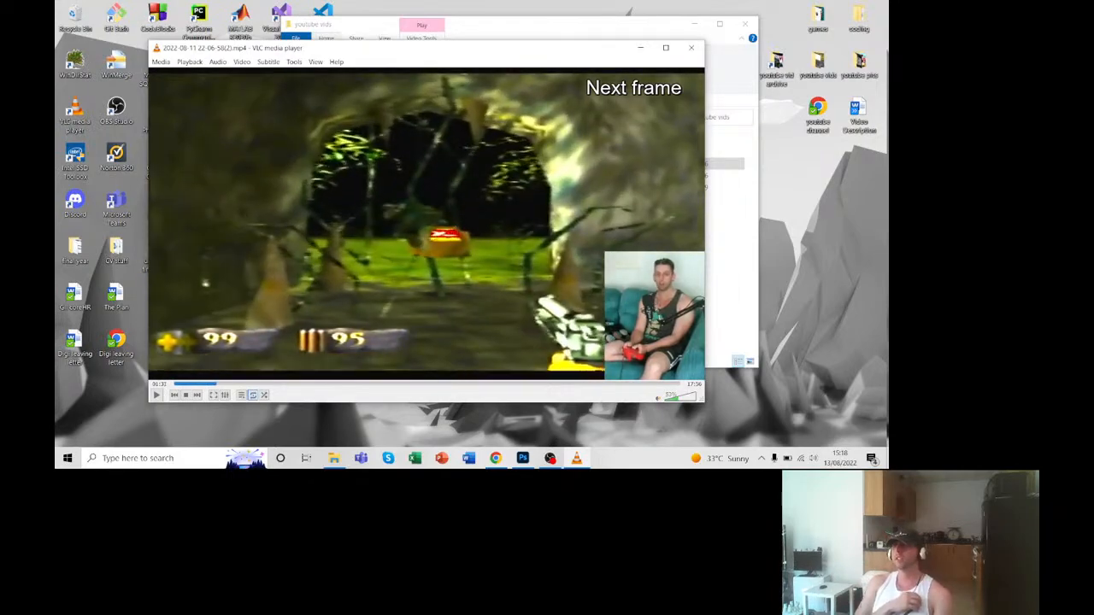
Step: Examine the gameplay frame by frame at the cave exit, through the red and yellow explosion flashes
{"action": "key", "text": "e"}
{"action": "key", "text": "e"}
{"action": "key", "text": "e"}
{"action": "key", "text": "e"}
{"action": "key", "text": "e"}
{"action": "key", "text": "e"}
{"action": "key", "text": "e"}
{"action": "key", "text": "e"}
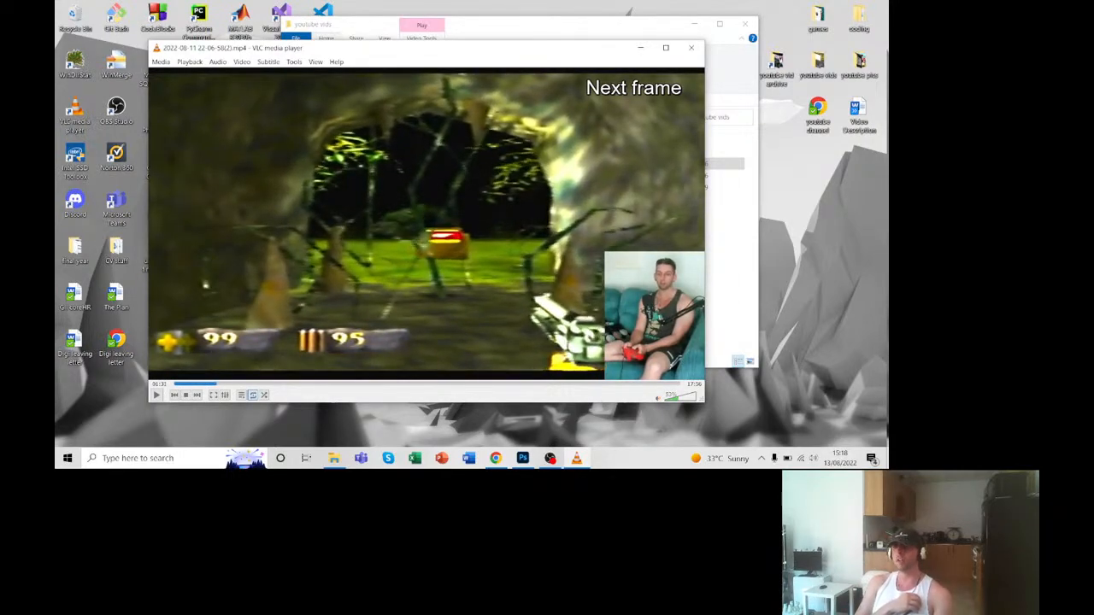
{"action": "key", "text": "e"}
{"action": "key", "text": "e"}
{"action": "key", "text": "e"}
{"action": "key", "text": "e"}
{"action": "key", "text": "e"}
{"action": "key", "text": "e"}
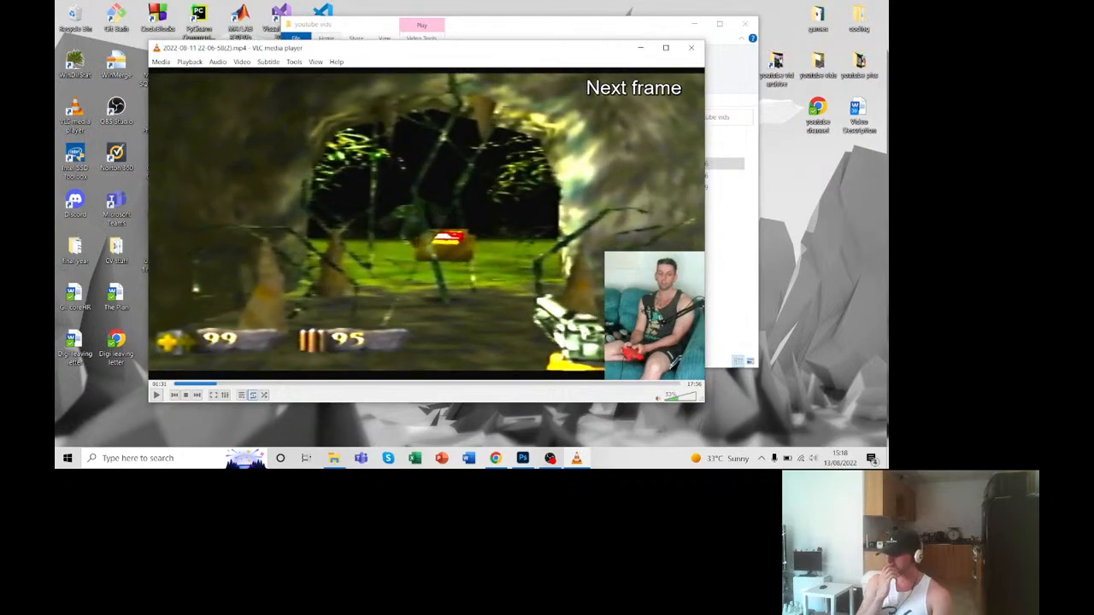
{"action": "key", "text": "e"}
{"action": "key", "text": "e"}
{"action": "key", "text": "e"}
{"action": "key", "text": "e"}
{"action": "key", "text": "e"}
{"action": "key", "text": "e"}
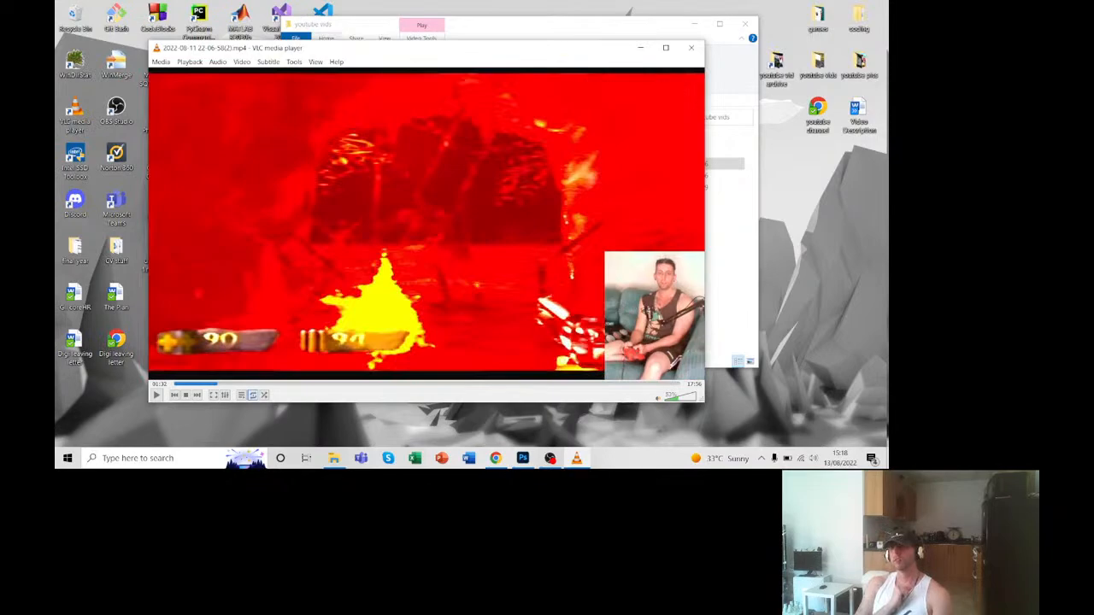
{"action": "key", "text": "e"}
{"action": "key", "text": "e"}
{"action": "key", "text": "e"}
{"action": "key", "text": "e"}
{"action": "key", "text": "e"}
{"action": "key", "text": "e"}
{"action": "key", "text": "e"}
{"action": "key", "text": "e"}
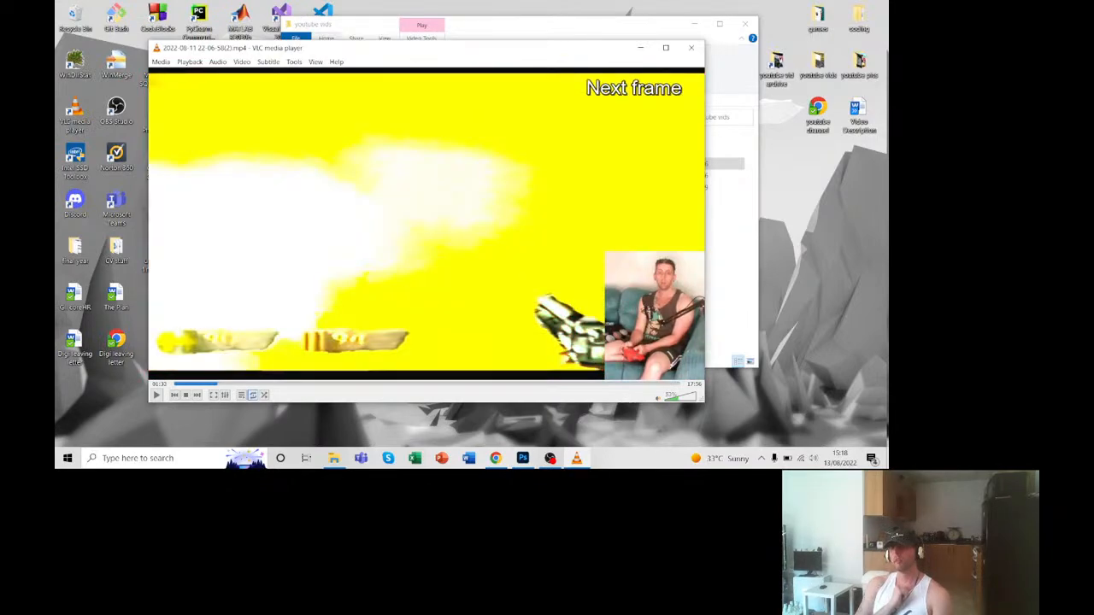
{"action": "key", "text": "e"}
{"action": "key", "text": "e"}
{"action": "key", "text": "e"}
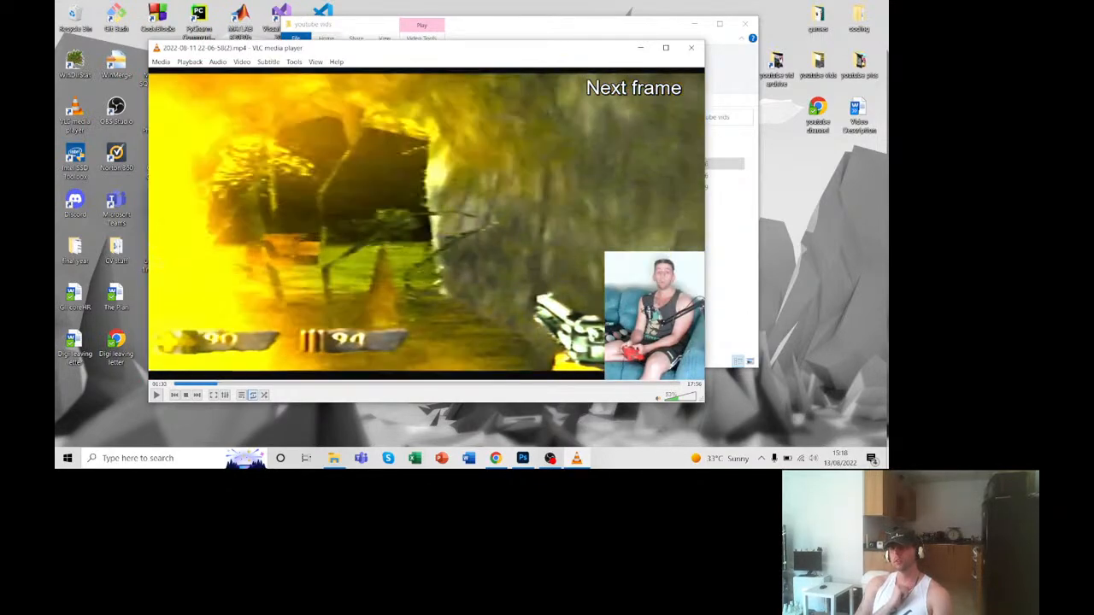
{"action": "key", "text": "e"}
{"action": "key", "text": "e"}
{"action": "key", "text": "e"}
{"action": "key", "text": "e"}
{"action": "key", "text": "e"}
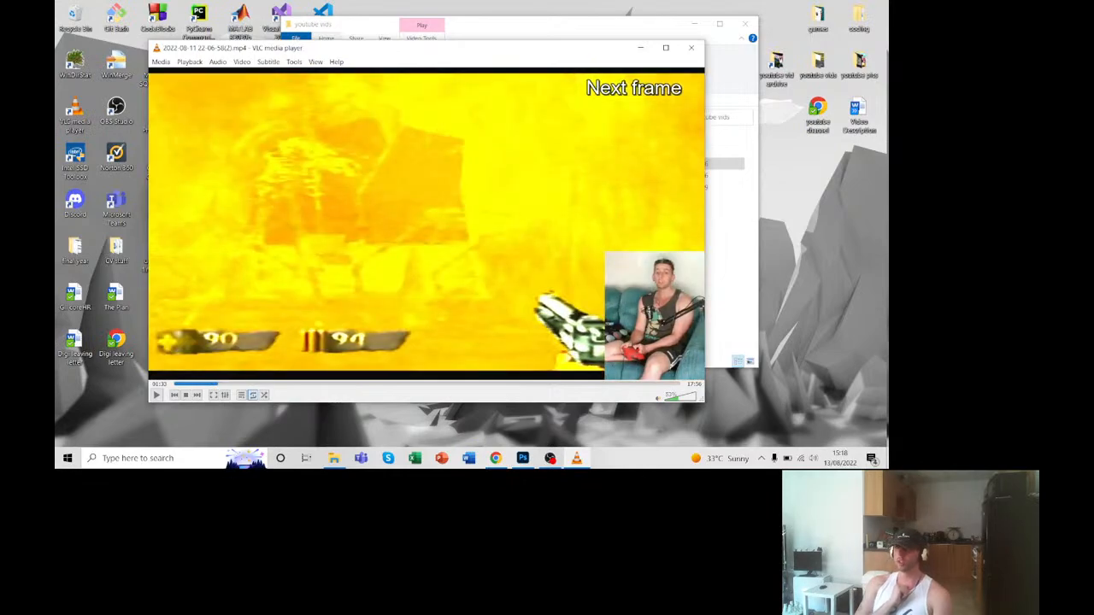
{"action": "key", "text": "e"}
{"action": "key", "text": "e"}
{"action": "key", "text": "e"}
{"action": "key", "text": "e"}
{"action": "key", "text": "e"}
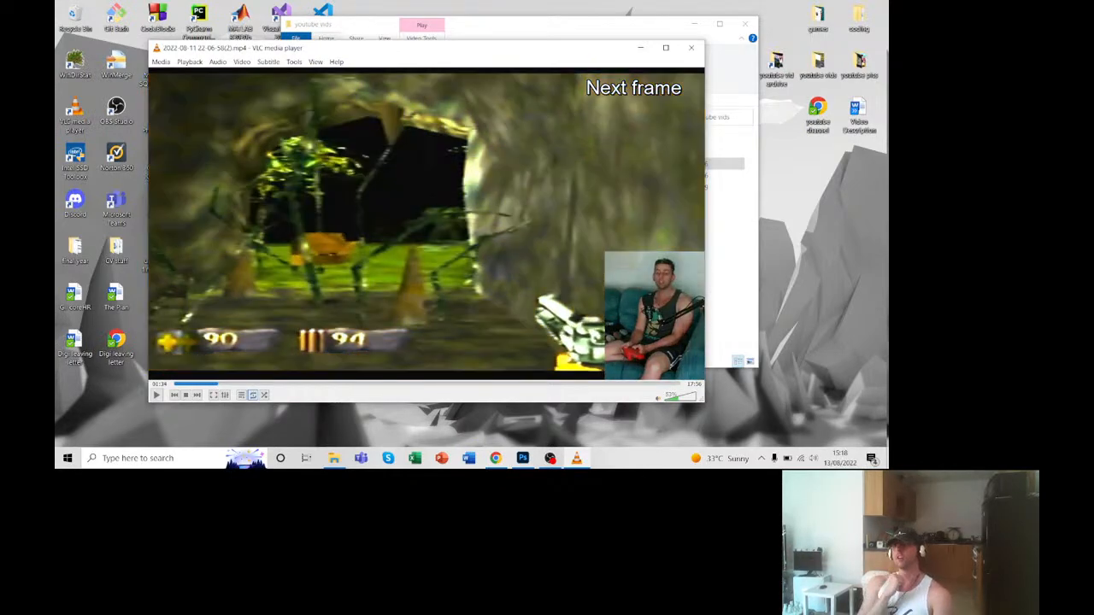
Step: Check the frames at the cave exit one by one while the player switches weapons from pistol to shotgun to bow
{"action": "key", "text": "e"}
{"action": "key", "text": "e"}
{"action": "key", "text": "e"}
{"action": "key", "text": "e"}
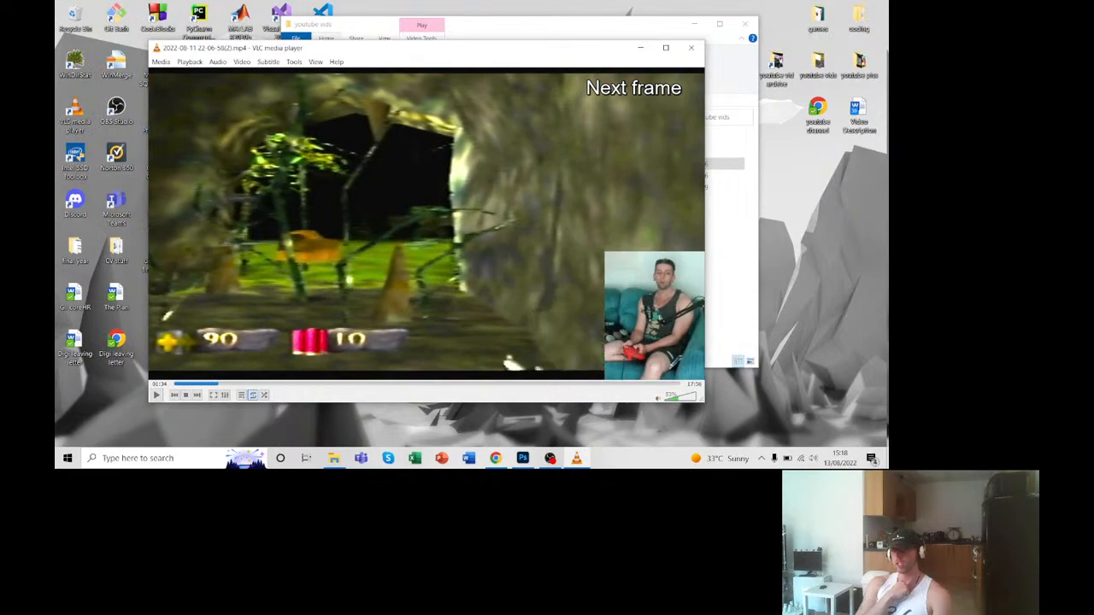
{"action": "key", "text": "e"}
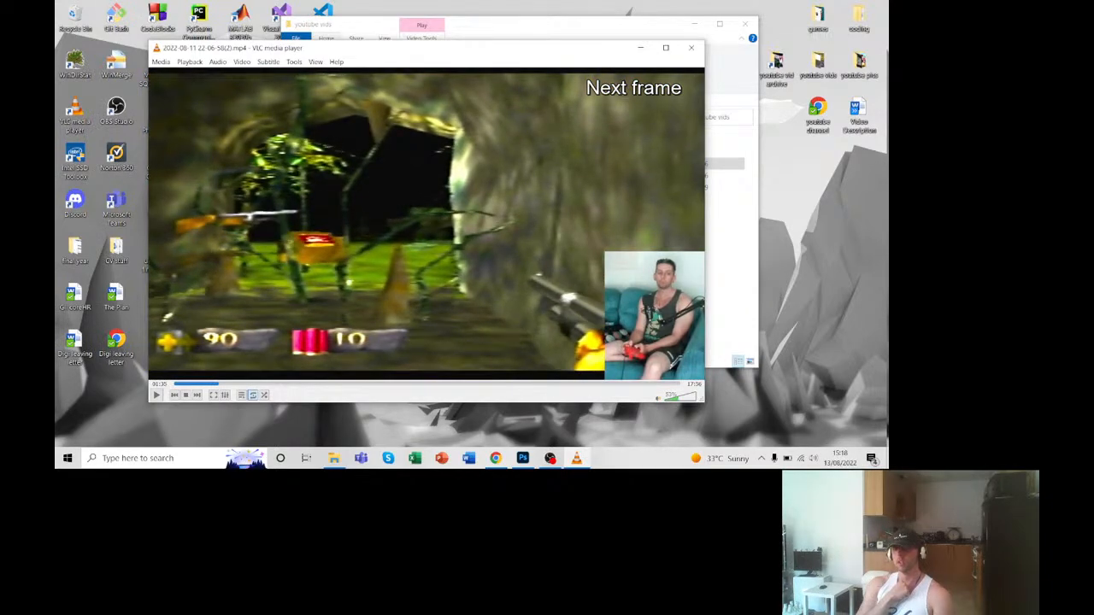
{"action": "key", "text": "e"}
{"action": "key", "text": "e"}
{"action": "key", "text": "e"}
{"action": "key", "text": "e"}
{"action": "key", "text": "e"}
{"action": "key", "text": "e"}
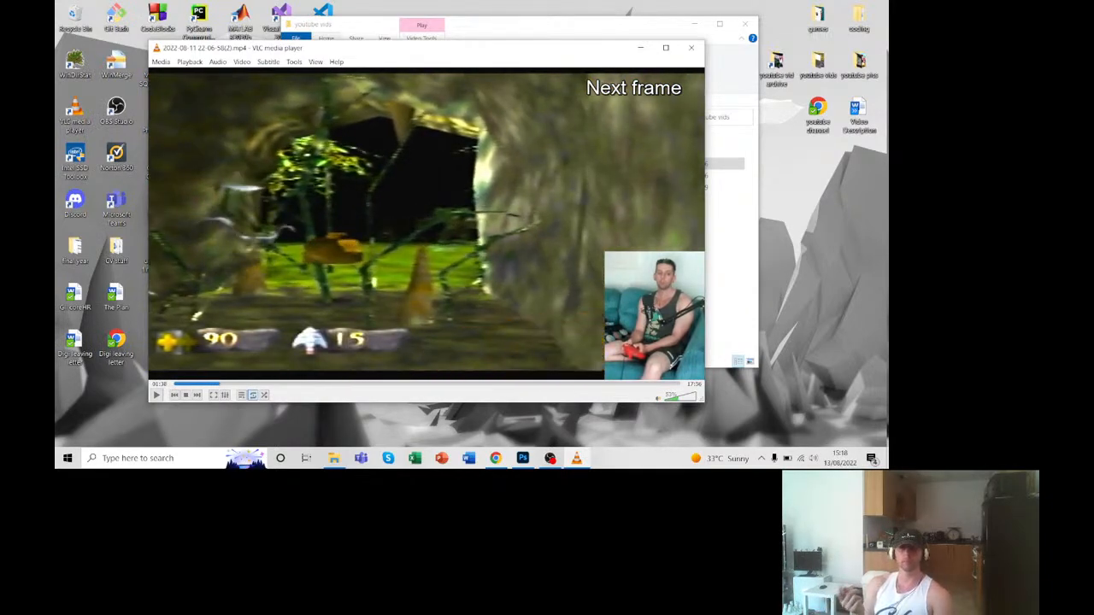
{"action": "key", "text": "e"}
{"action": "key", "text": "e"}
{"action": "key", "text": "e"}
{"action": "key", "text": "e"}
{"action": "key", "text": "e"}
{"action": "key", "text": "e"}
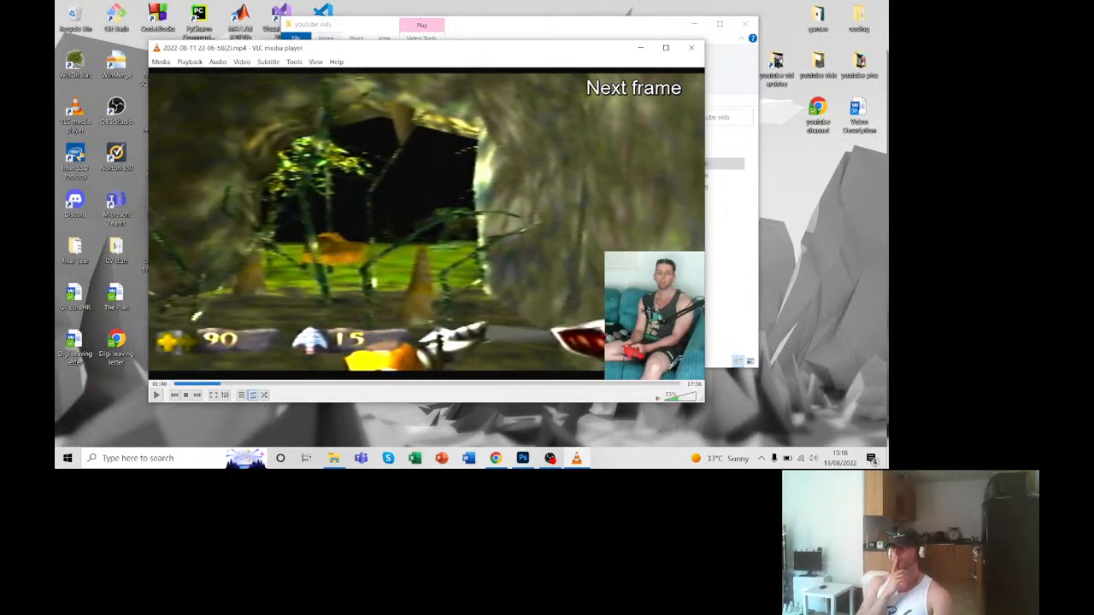
{"action": "key", "text": "e"}
{"action": "key", "text": "e"}
{"action": "key", "text": "e"}
{"action": "key", "text": "e"}
{"action": "key", "text": "e"}
{"action": "key", "text": "e"}
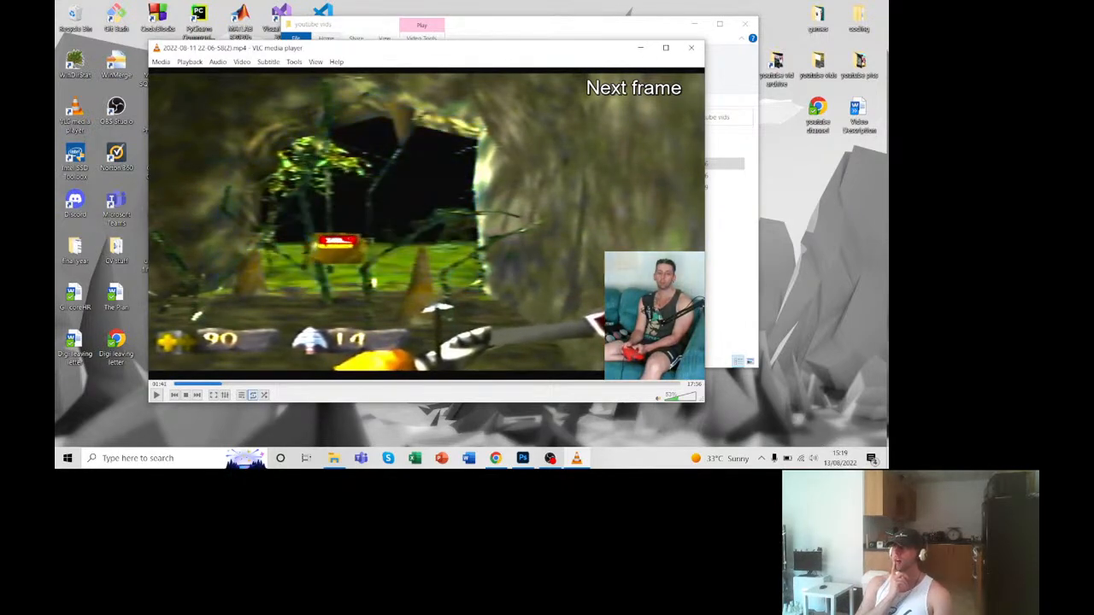
{"action": "key", "text": "e"}
{"action": "key", "text": "e"}
{"action": "key", "text": "e"}
{"action": "key", "text": "e"}
{"action": "key", "text": "e"}
{"action": "key", "text": "e"}
{"action": "key", "text": "e"}
{"action": "key", "text": "e"}
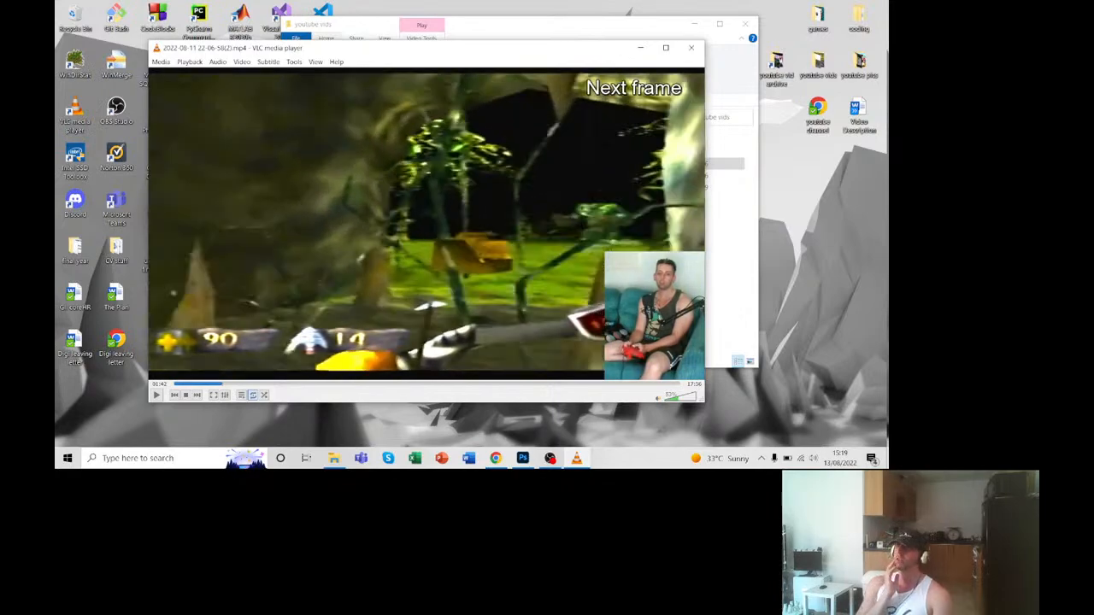
Step: Advance frame by frame into the grassy clearing and examine the shots of the green creature between the two torch pillars
{"action": "key", "text": "e"}
{"action": "key", "text": "e"}
{"action": "key", "text": "e"}
{"action": "key", "text": "e"}
{"action": "key", "text": "e"}
{"action": "key", "text": "e"}
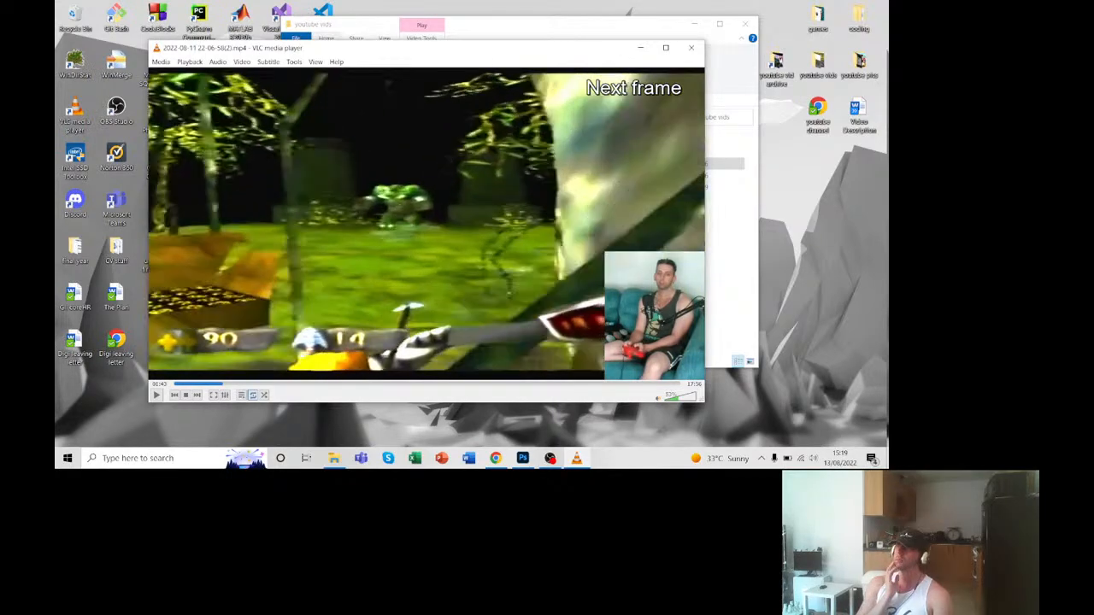
{"action": "key", "text": "e"}
{"action": "key", "text": "e"}
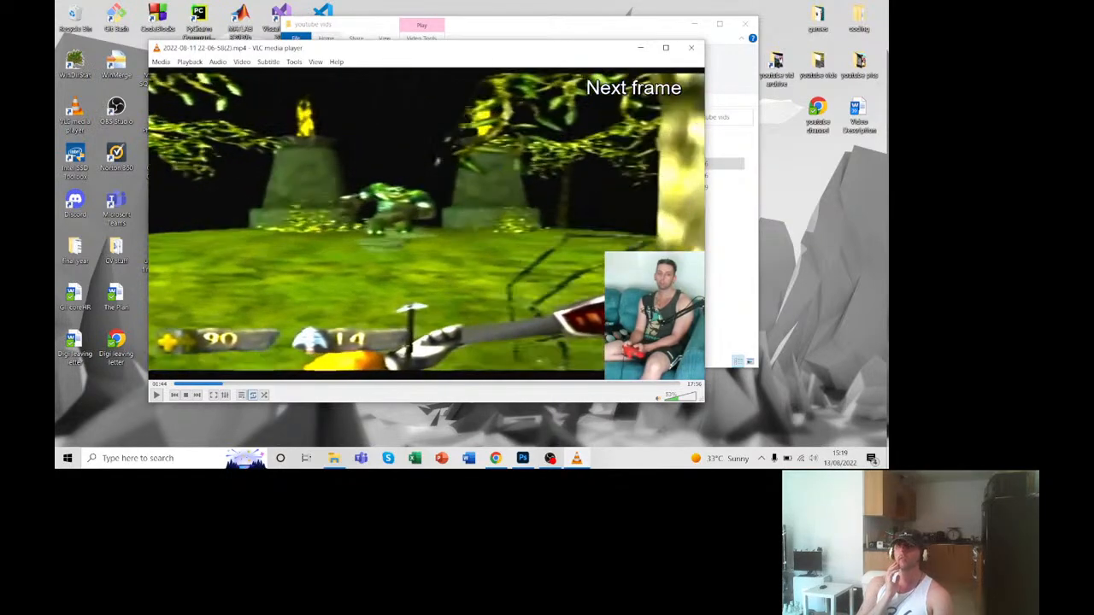
{"action": "key", "text": "e"}
{"action": "key", "text": "e"}
{"action": "key", "text": "e"}
{"action": "key", "text": "e"}
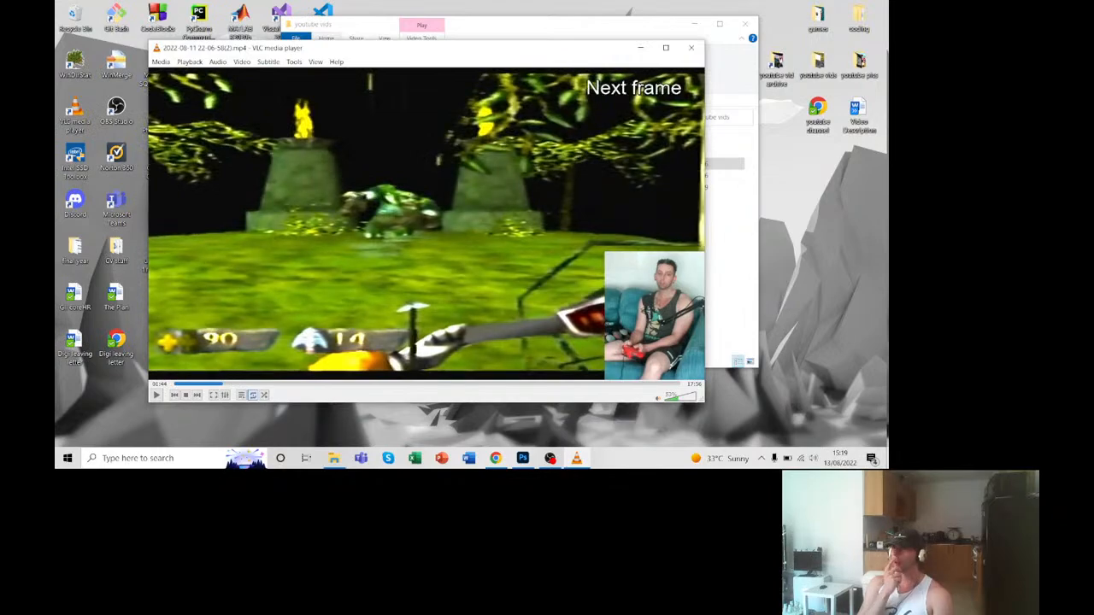
{"action": "key", "text": "e"}
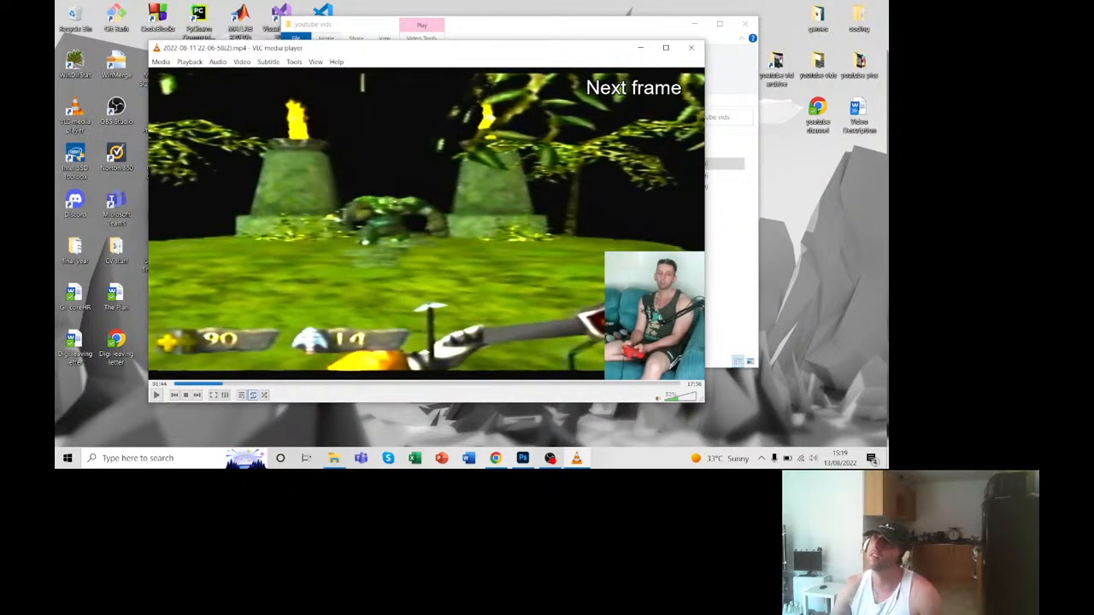
{"action": "key", "text": "e"}
{"action": "key", "text": "e"}
{"action": "key", "text": "e"}
{"action": "key", "text": "e"}
{"action": "key", "text": "e"}
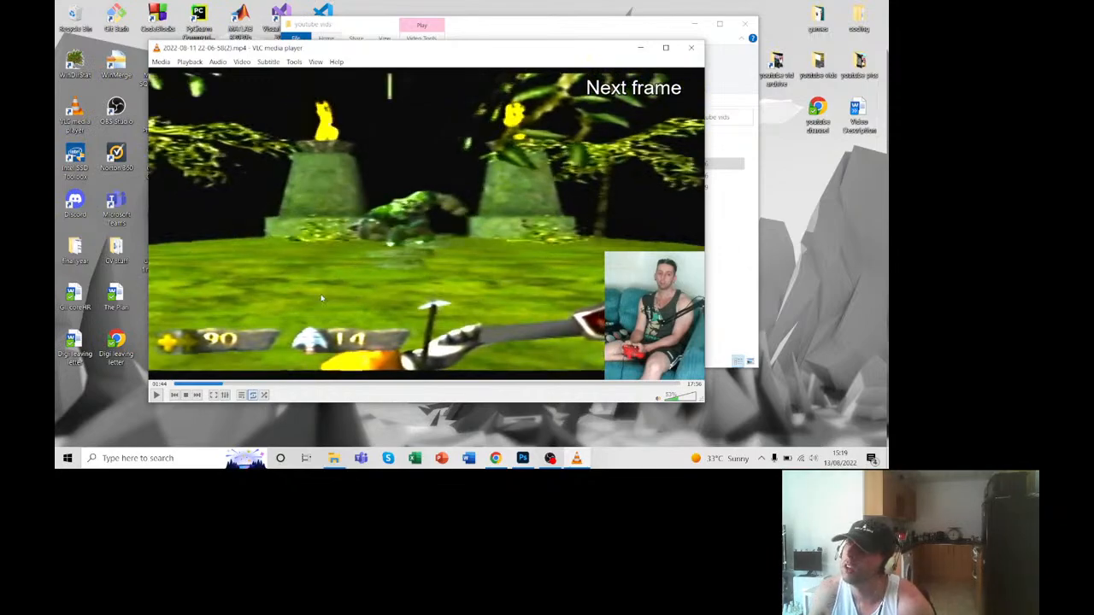
{"action": "key", "text": "e"}
{"action": "key", "text": "e"}
{"action": "key", "text": "e"}
{"action": "key", "text": "e"}
{"action": "key", "text": "e"}
{"action": "key", "text": "e"}
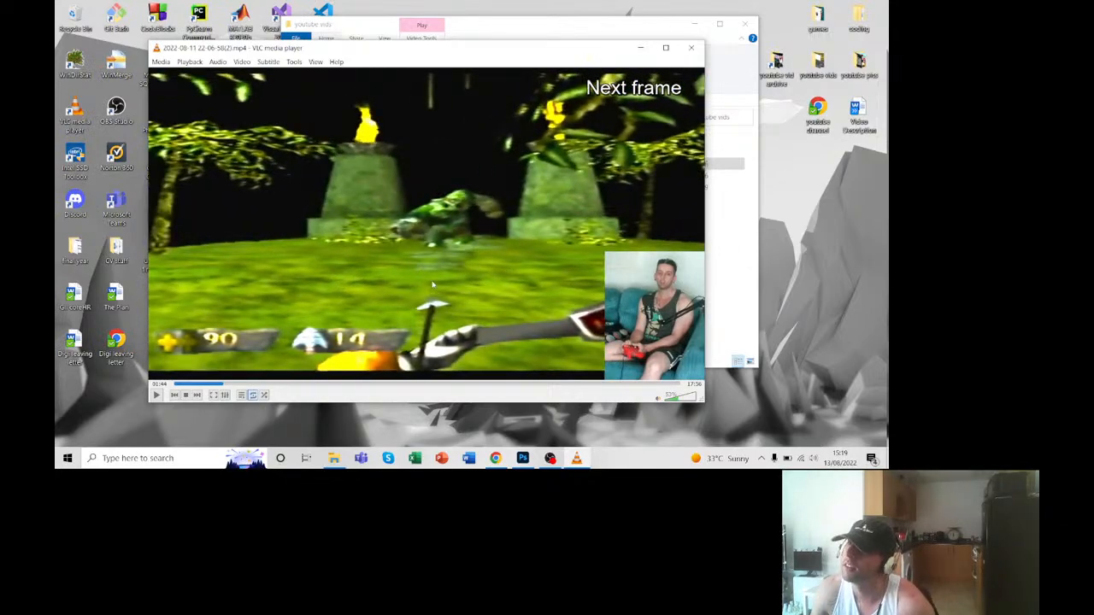
{"action": "key", "text": "e"}
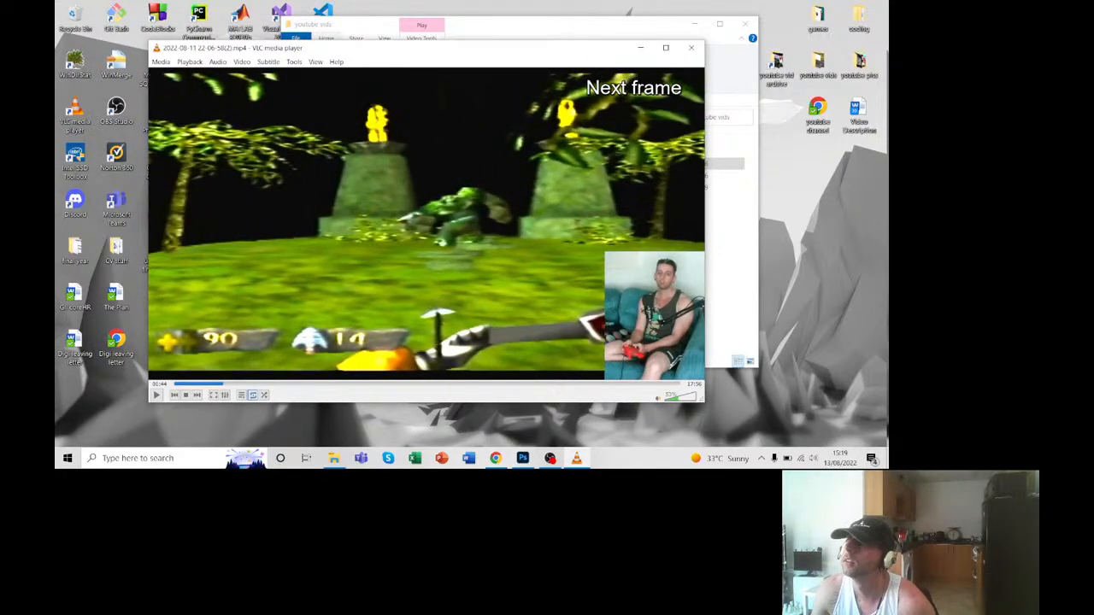
{"action": "key", "text": "e"}
{"action": "key", "text": "e"}
{"action": "key", "text": "e"}
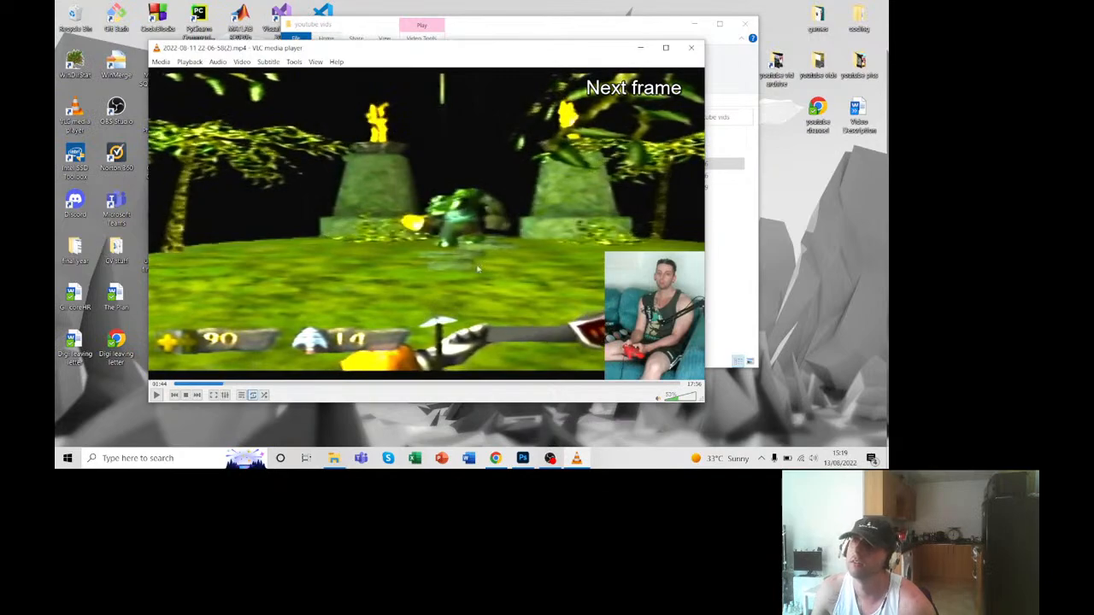
{"action": "key", "text": "e"}
{"action": "key", "text": "e"}
{"action": "key", "text": "e"}
{"action": "key", "text": "e"}
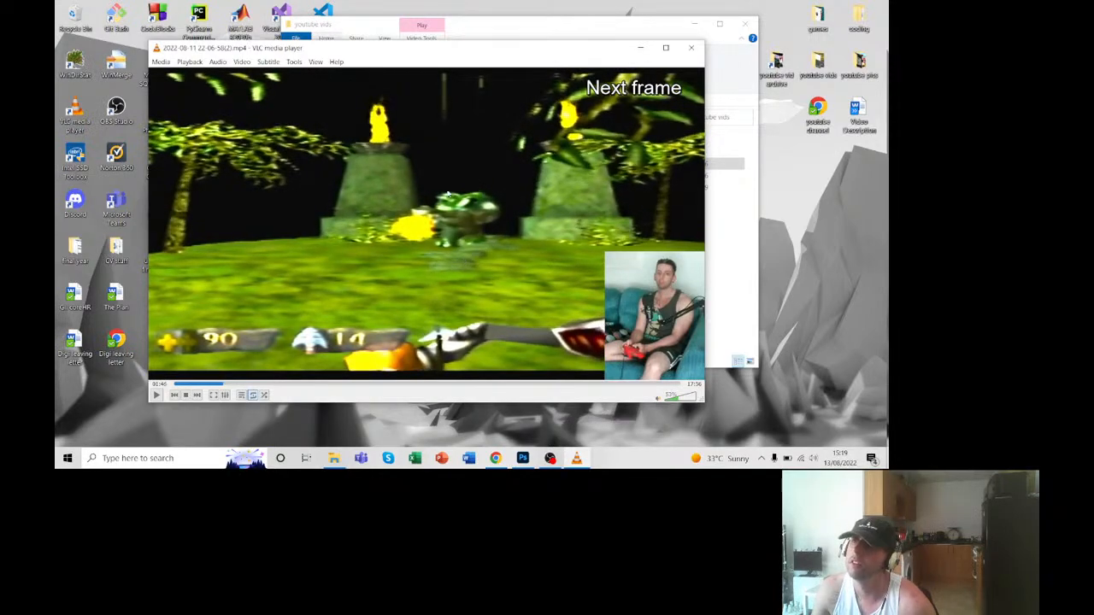
{"action": "key", "text": "e"}
{"action": "key", "text": "e"}
Step: Maximize the video window and examine the creature's fireball attack and the blue and yellow explosions frame by frame
{"action": "left_click", "coordinate": [665, 47]}
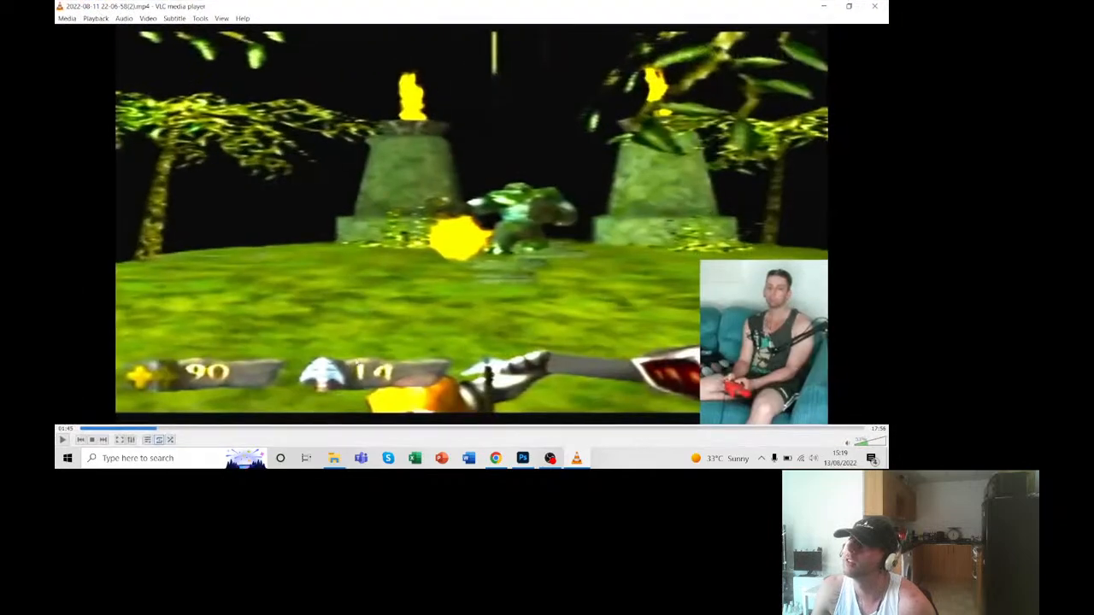
{"action": "key", "text": "e"}
{"action": "key", "text": "e"}
{"action": "key", "text": "e"}
{"action": "key", "text": "e"}
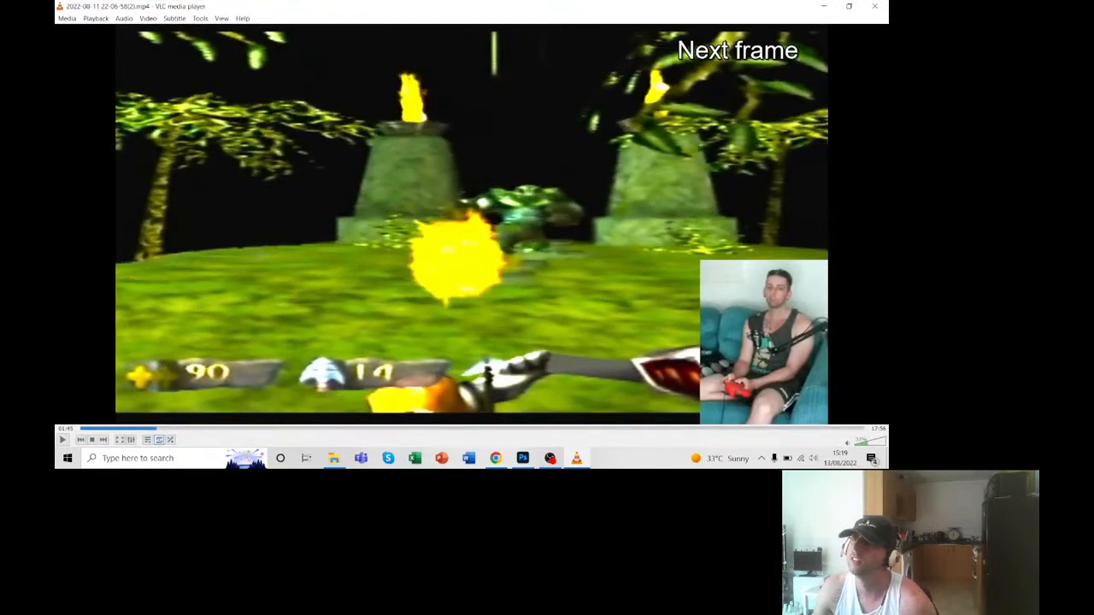
{"action": "key", "text": "e"}
{"action": "key", "text": "e"}
{"action": "key", "text": "e"}
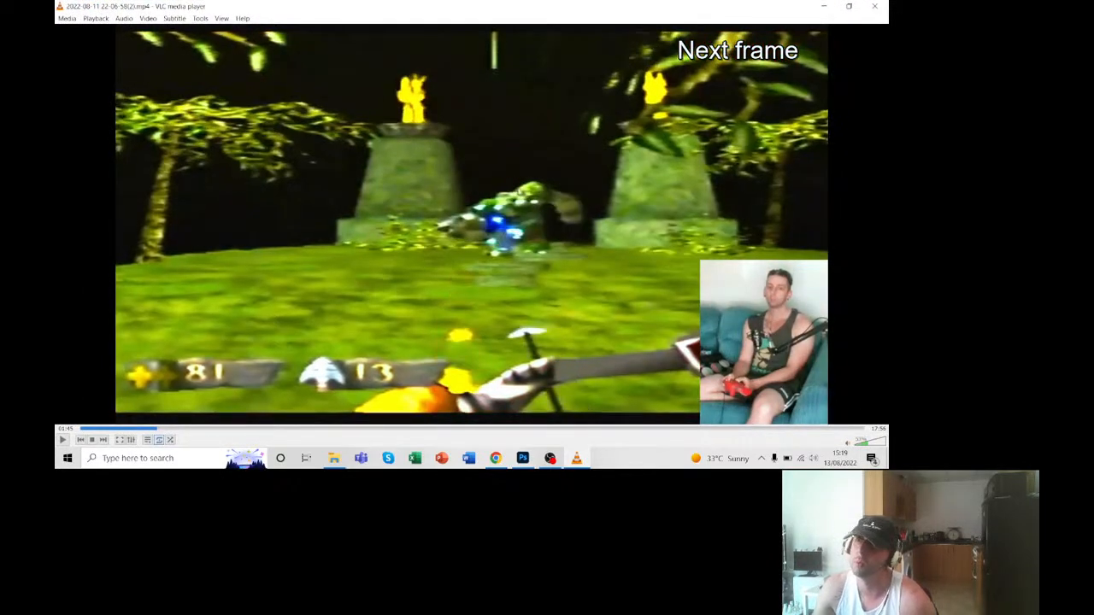
{"action": "key", "text": "e"}
{"action": "key", "text": "e"}
{"action": "key", "text": "e"}
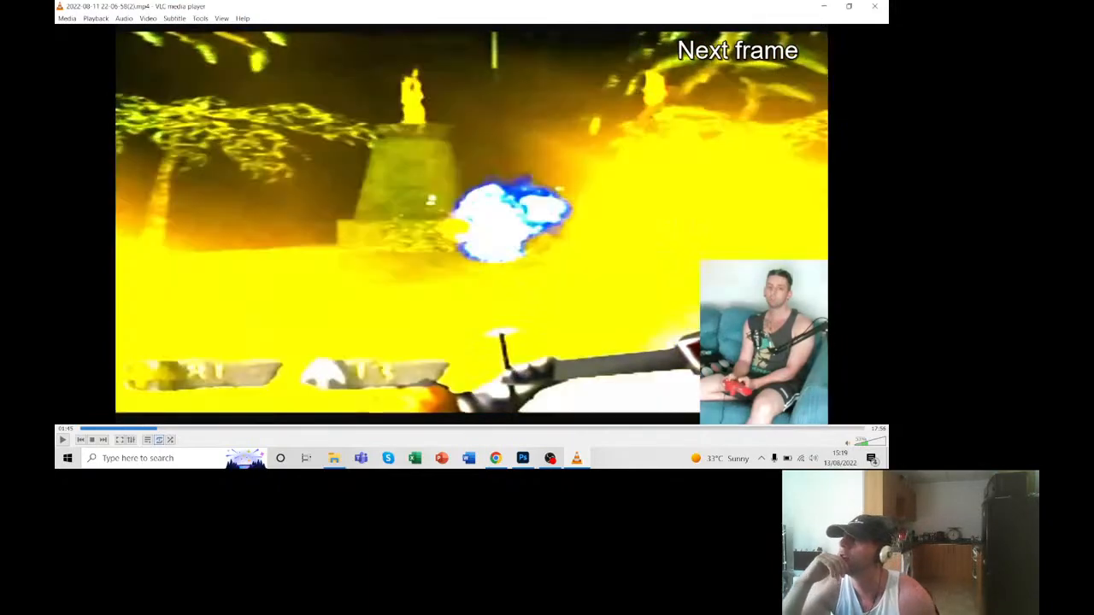
{"action": "key", "text": "e"}
{"action": "key", "text": "e"}
{"action": "key", "text": "e"}
{"action": "key", "text": "e"}
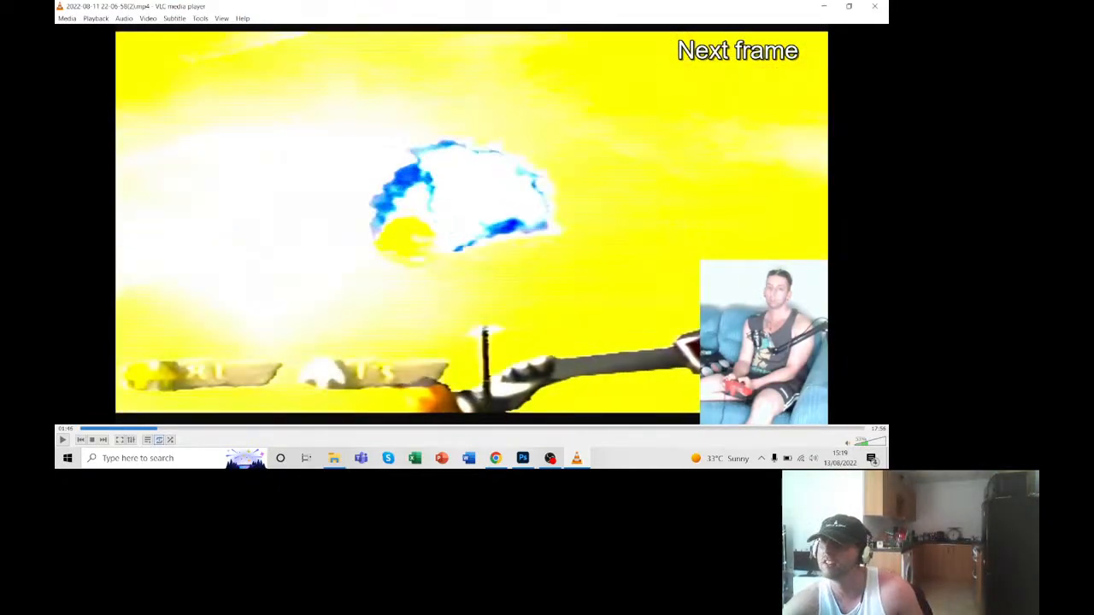
{"action": "key", "text": "e"}
{"action": "key", "text": "e"}
{"action": "key", "text": "e"}
{"action": "key", "text": "e"}
{"action": "key", "text": "e"}
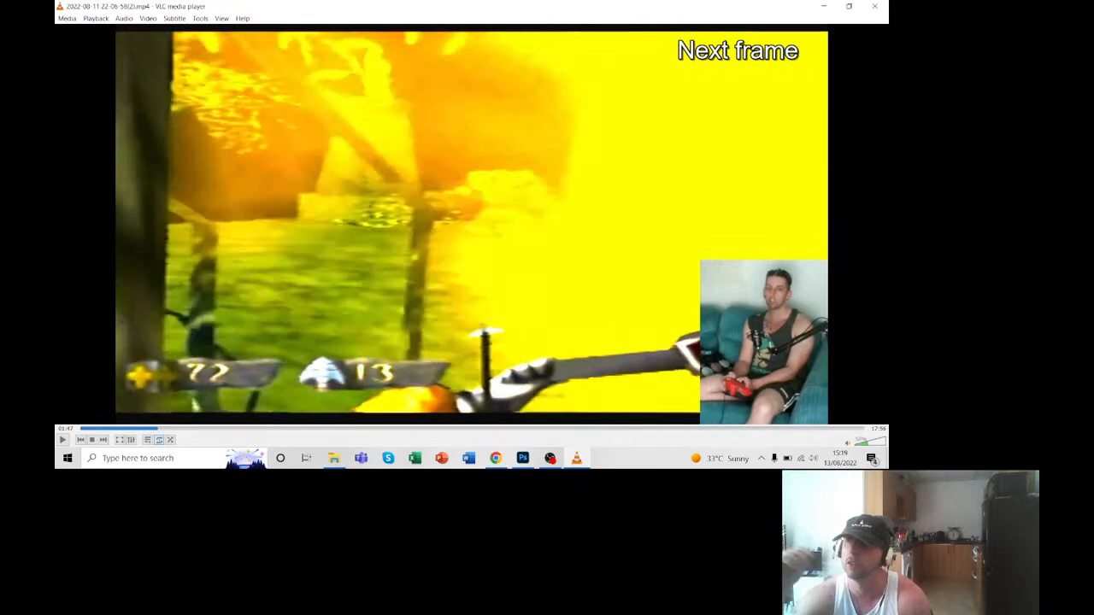
{"action": "key", "text": "e"}
{"action": "key", "text": "e"}
{"action": "key", "text": "e"}
{"action": "key", "text": "e"}
{"action": "key", "text": "e"}
{"action": "key", "text": "e"}
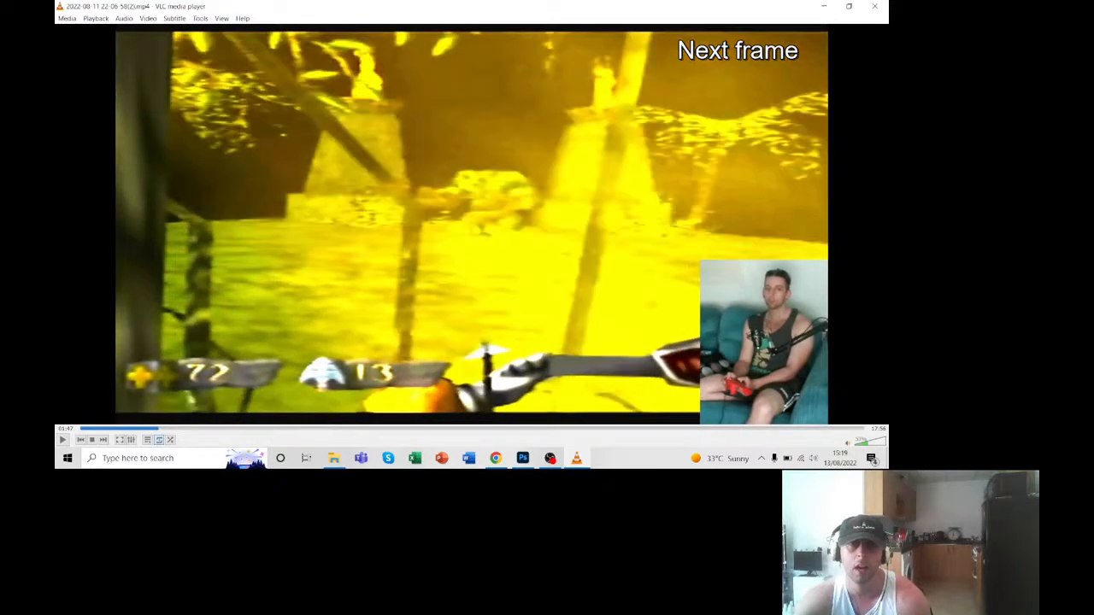
Step: Examine the frames of the green creature between the two torch pillars one by one, from the yellow flash until the arrow is drawn
{"action": "key", "text": "e"}
{"action": "key", "text": "e"}
{"action": "key", "text": "e"}
{"action": "key", "text": "e"}
{"action": "key", "text": "e"}
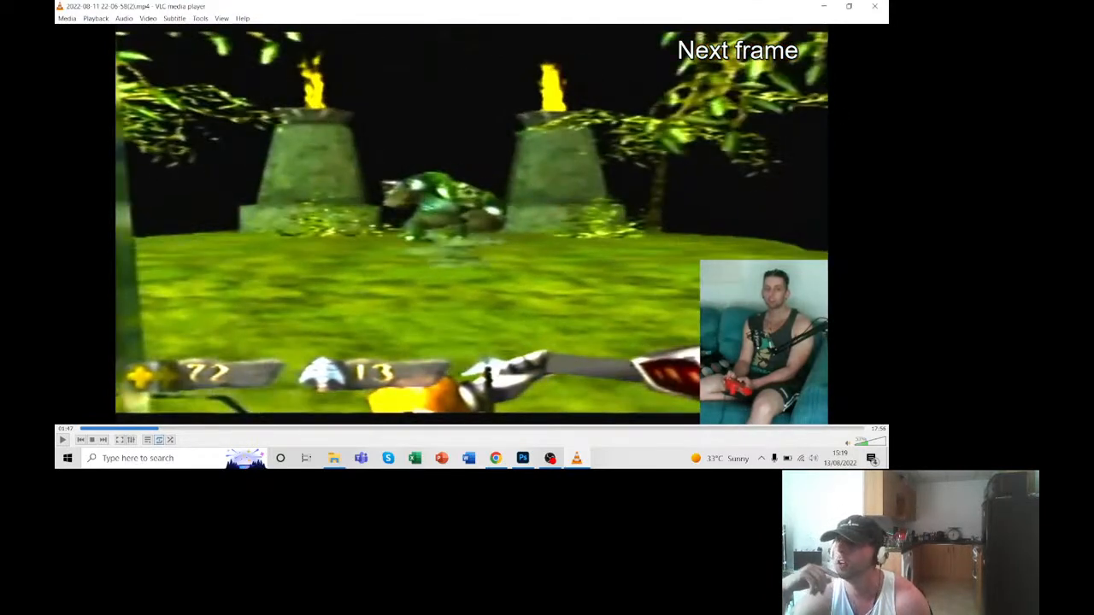
{"action": "key", "text": "e"}
{"action": "key", "text": "e"}
{"action": "key", "text": "e"}
{"action": "key", "text": "e"}
{"action": "key", "text": "e"}
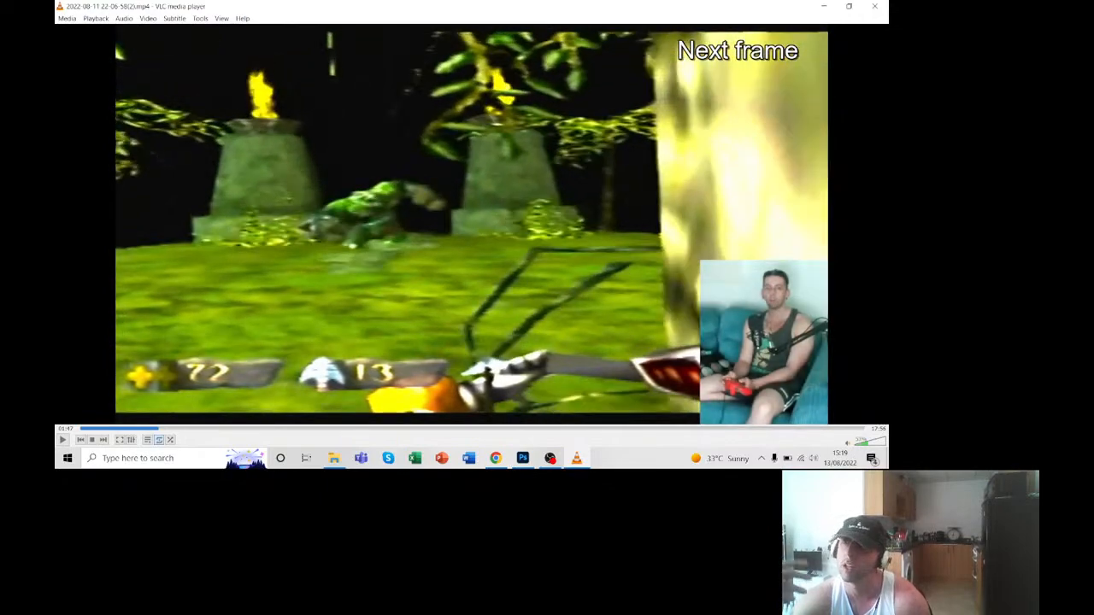
{"action": "key", "text": "e"}
{"action": "key", "text": "e"}
{"action": "key", "text": "e"}
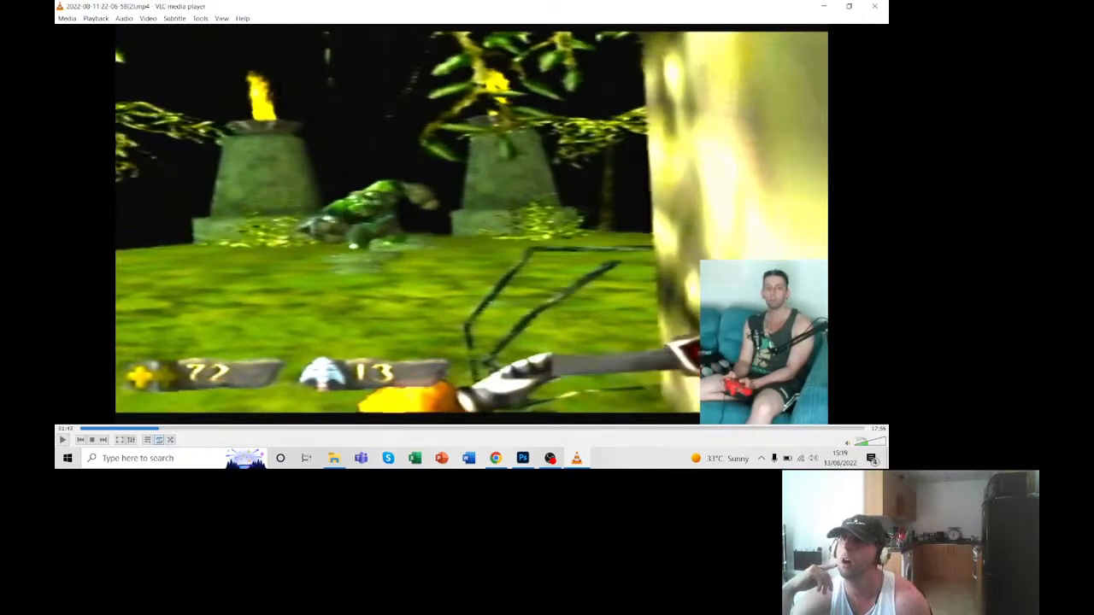
{"action": "key", "text": "e"}
{"action": "key", "text": "e"}
{"action": "key", "text": "e"}
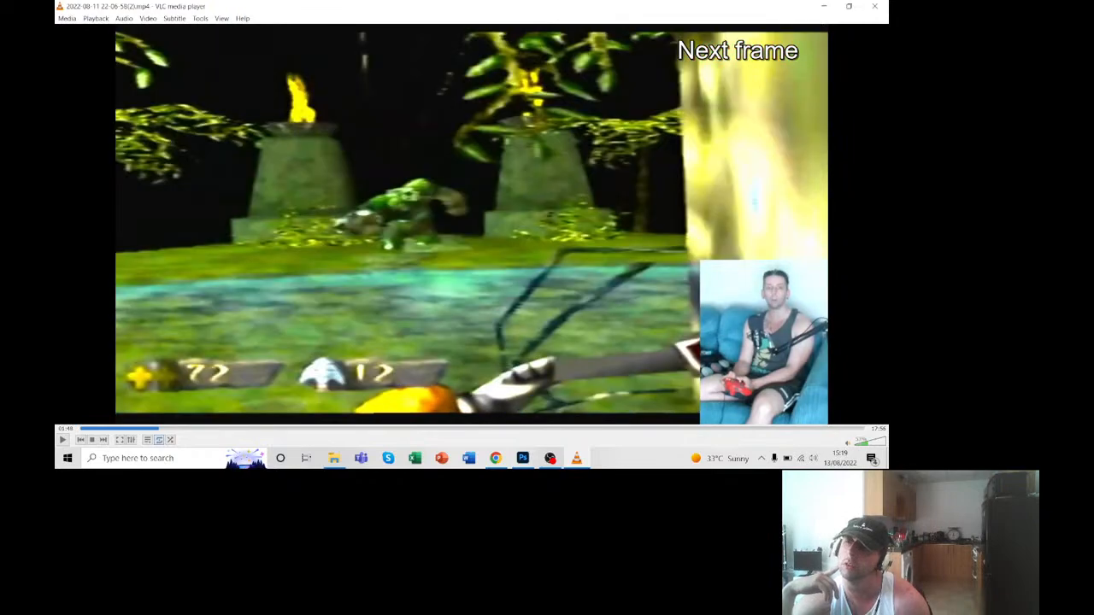
Step: Advance frame by frame through the creature's next fireball launch and examine the shots up to the blue flash
{"action": "key", "text": "e"}
{"action": "key", "text": "e"}
{"action": "key", "text": "e"}
{"action": "key", "text": "e"}
{"action": "key", "text": "e"}
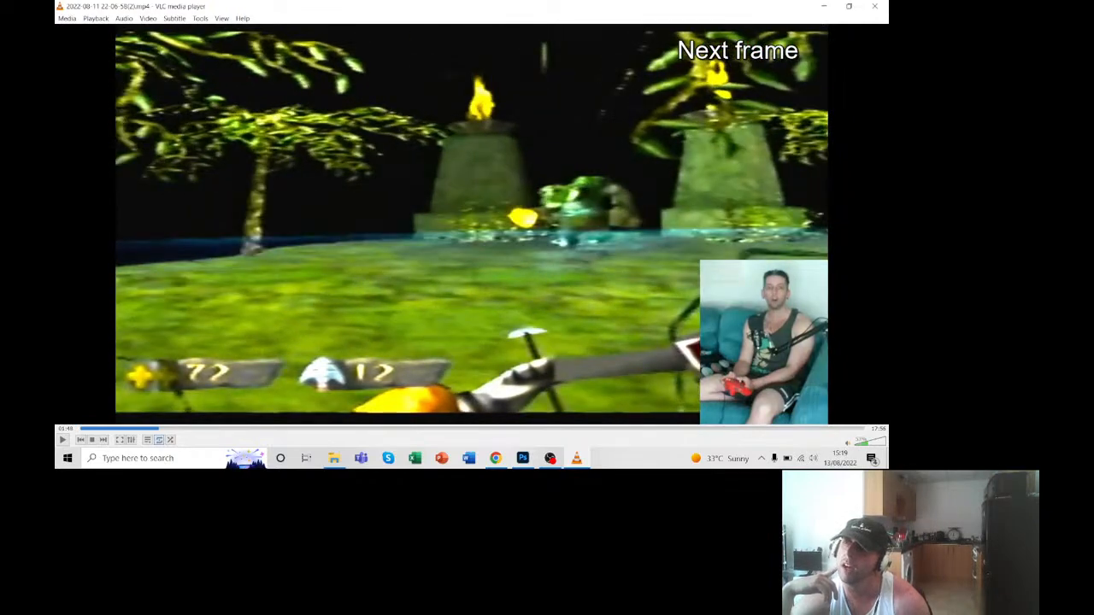
{"action": "key", "text": "e"}
{"action": "key", "text": "e"}
{"action": "key", "text": "e"}
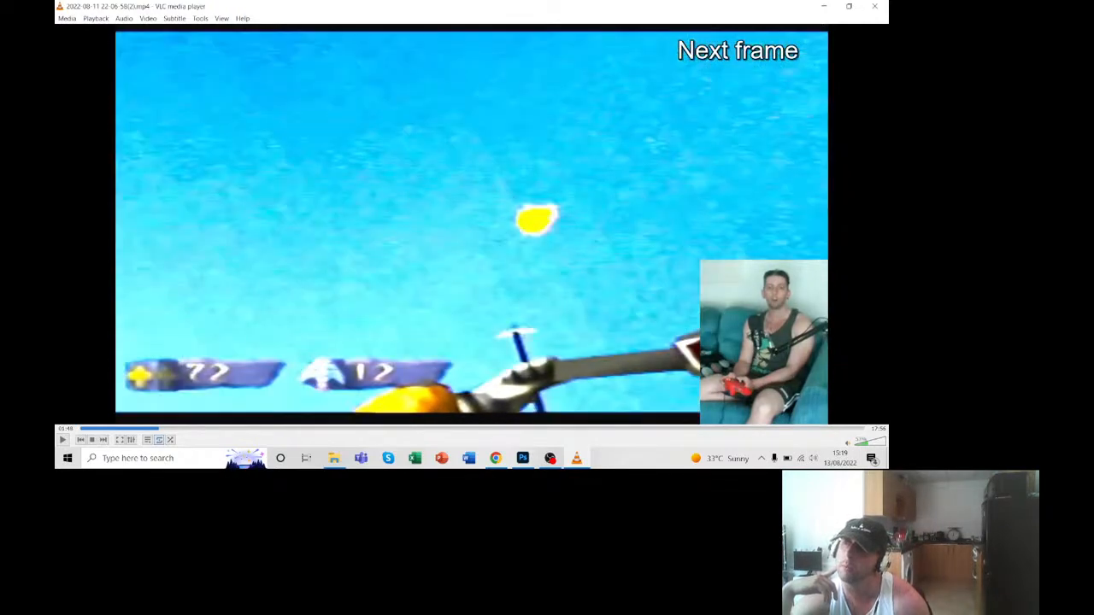
{"action": "key", "text": "e"}
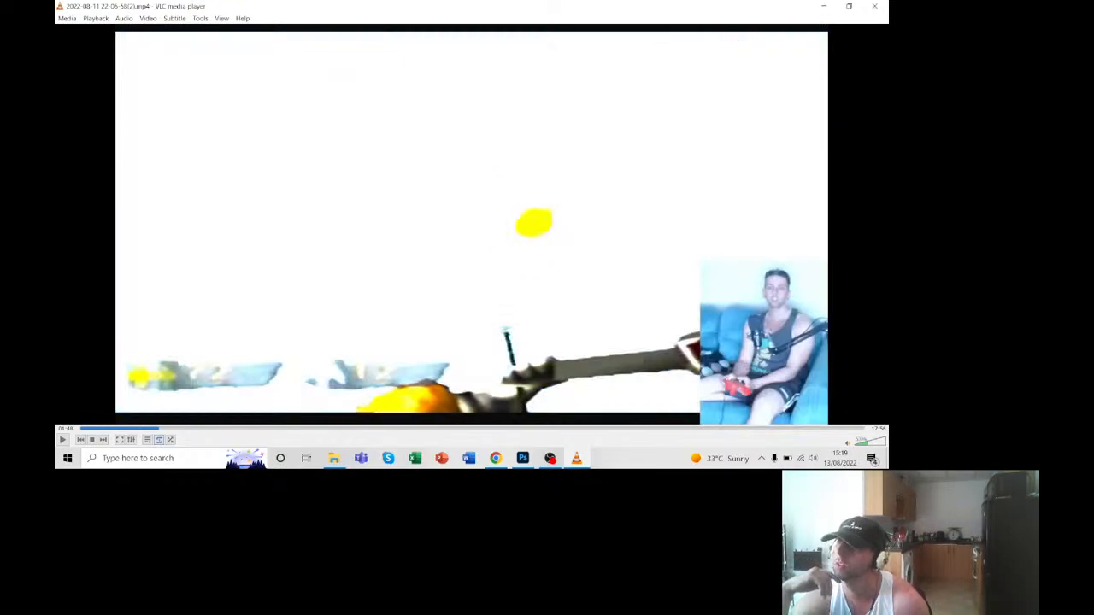
Step: Check the white flash frames one by one as the yellow fireball approaches, up to the magenta flash
{"action": "key", "text": "e"}
{"action": "key", "text": "e"}
{"action": "key", "text": "e"}
{"action": "key", "text": "e"}
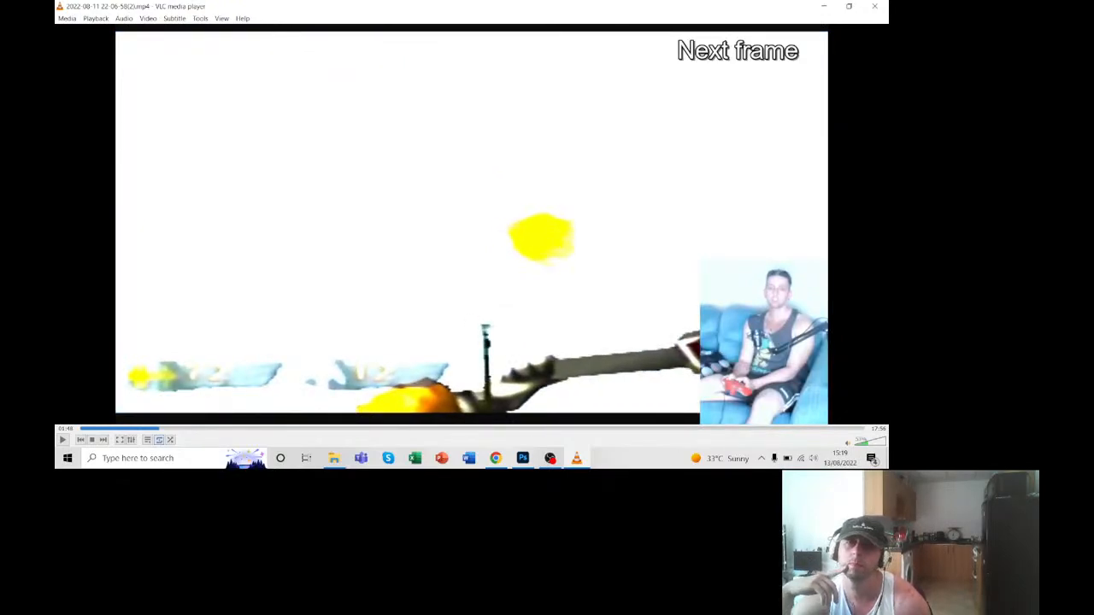
{"action": "key", "text": "e"}
{"action": "key", "text": "e"}
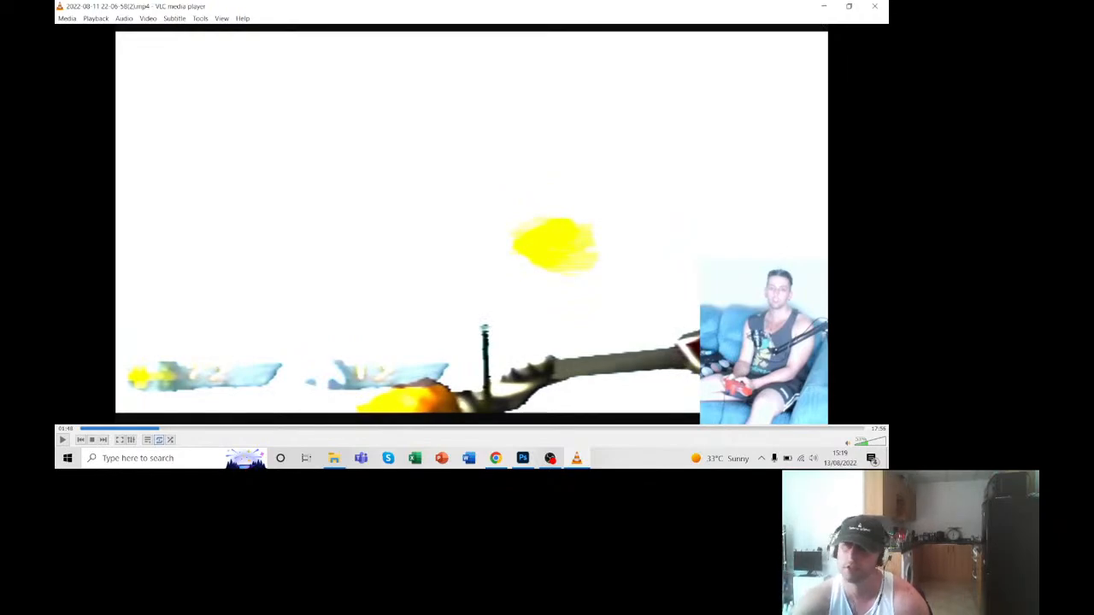
{"action": "key", "text": "e"}
{"action": "key", "text": "e"}
{"action": "key", "text": "e"}
{"action": "key", "text": "e"}
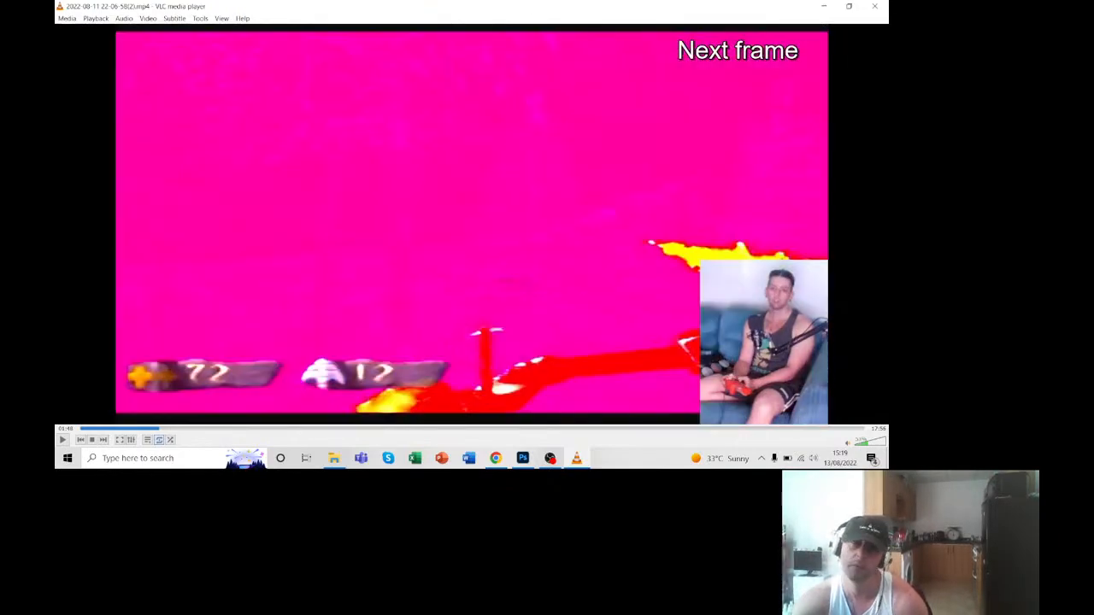
Step: Examine the magenta and red hit frames one by one until the view moves behind the dark tree trunk
{"action": "key", "text": "e"}
{"action": "key", "text": "e"}
{"action": "key", "text": "e"}
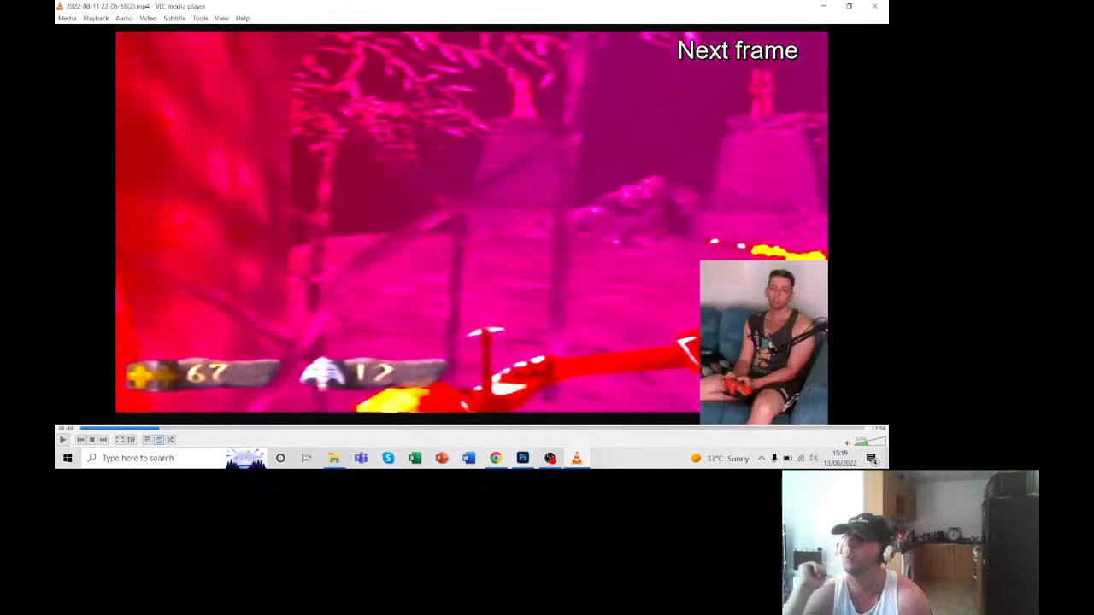
{"action": "key", "text": "e"}
{"action": "key", "text": "e"}
{"action": "key", "text": "e"}
{"action": "key", "text": "e"}
{"action": "key", "text": "e"}
{"action": "key", "text": "e"}
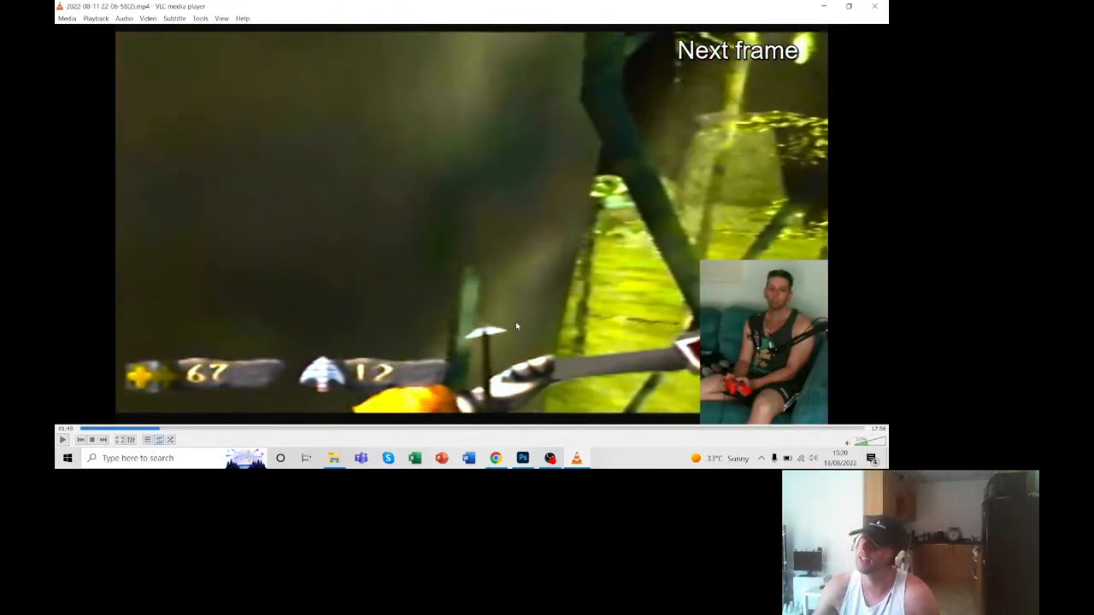
{"action": "key", "text": "e"}
{"action": "key", "text": "e"}
Step: Skim the gameplay video from the night ruins ahead to about 12:31, checking each section for a usable enemy shot
{"action": "left_click", "coordinate": [201, 428]}
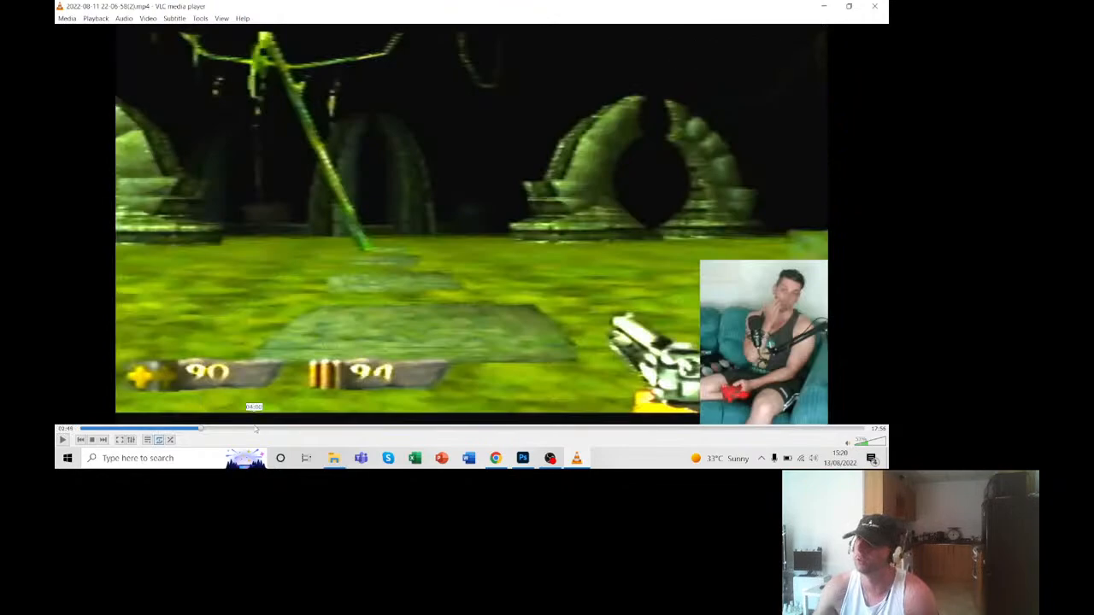
{"action": "left_click", "coordinate": [261, 429]}
{"action": "left_click", "coordinate": [363, 429]}
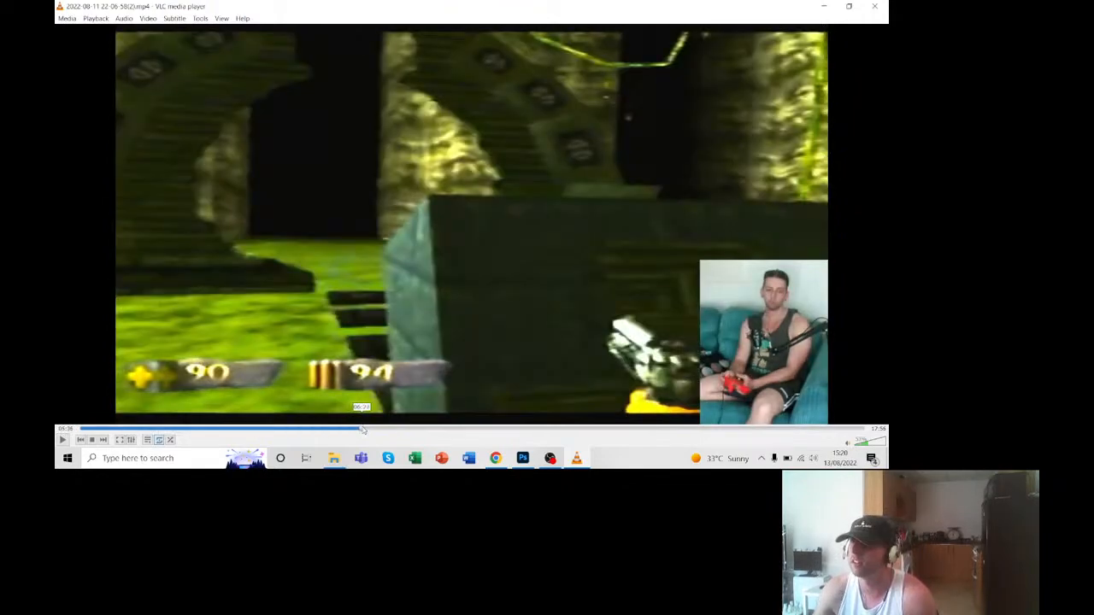
{"action": "left_click", "coordinate": [400, 429]}
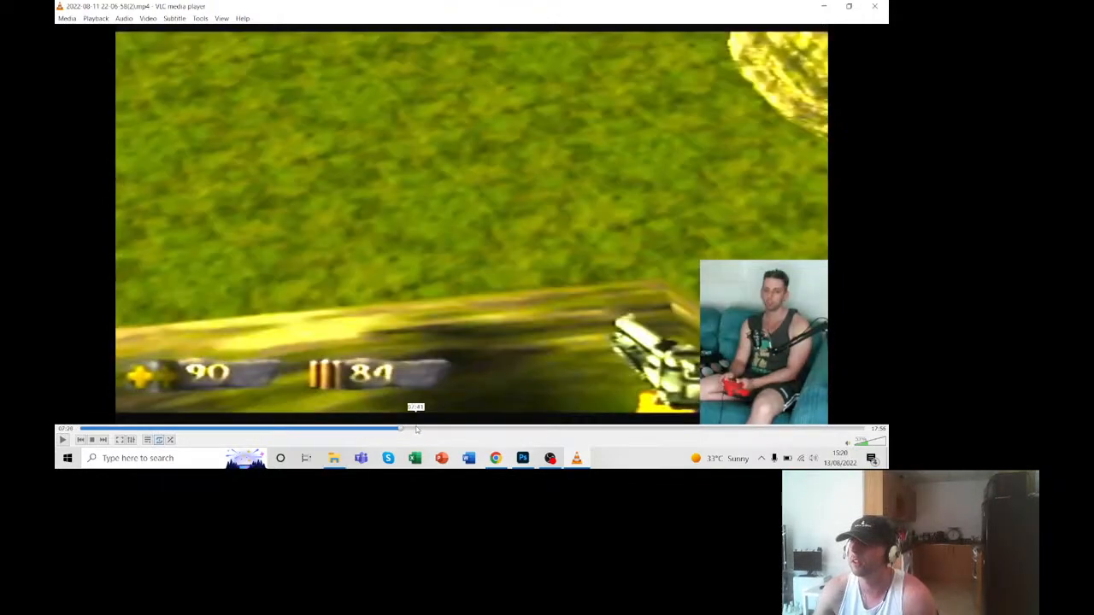
{"action": "left_click", "coordinate": [436, 429]}
{"action": "left_click", "coordinate": [463, 429]}
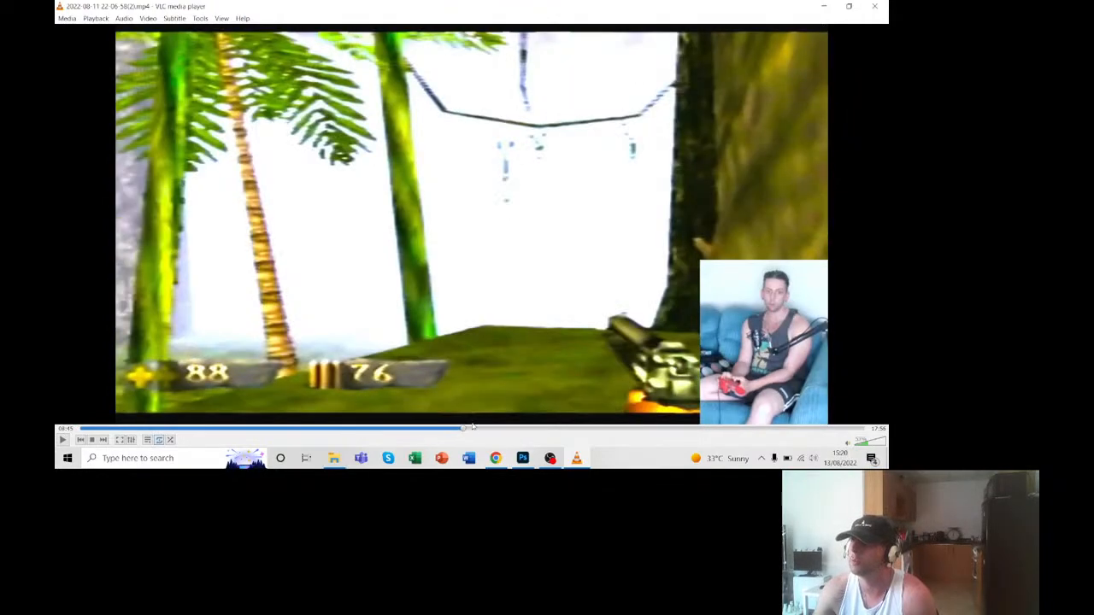
{"action": "left_click", "coordinate": [519, 429]}
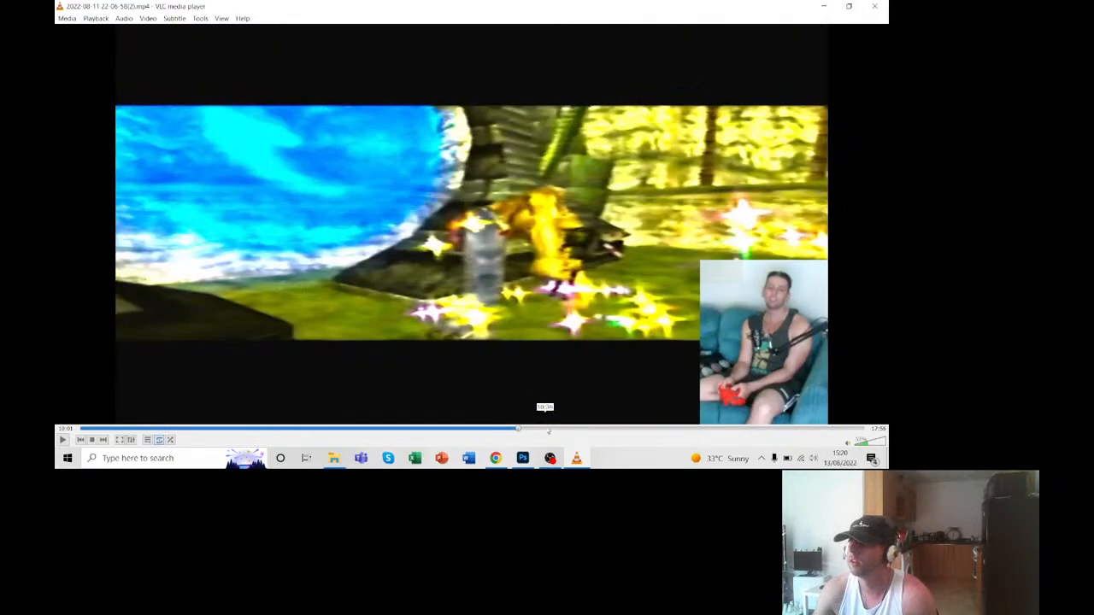
{"action": "left_click", "coordinate": [556, 429]}
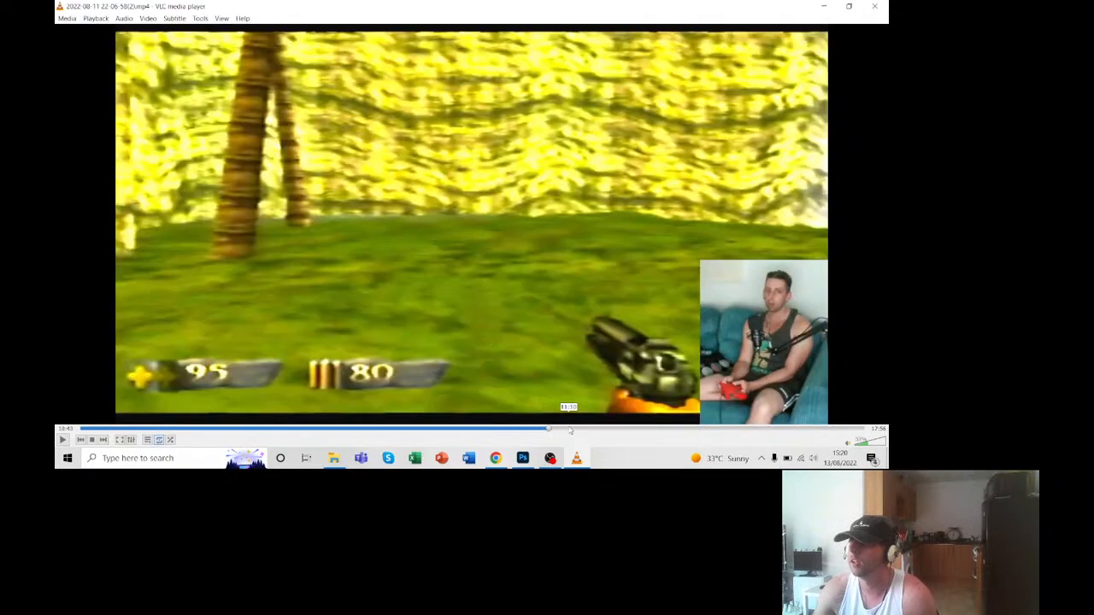
{"action": "left_click", "coordinate": [582, 429]}
{"action": "left_click", "coordinate": [603, 430]}
{"action": "left_click", "coordinate": [629, 430]}
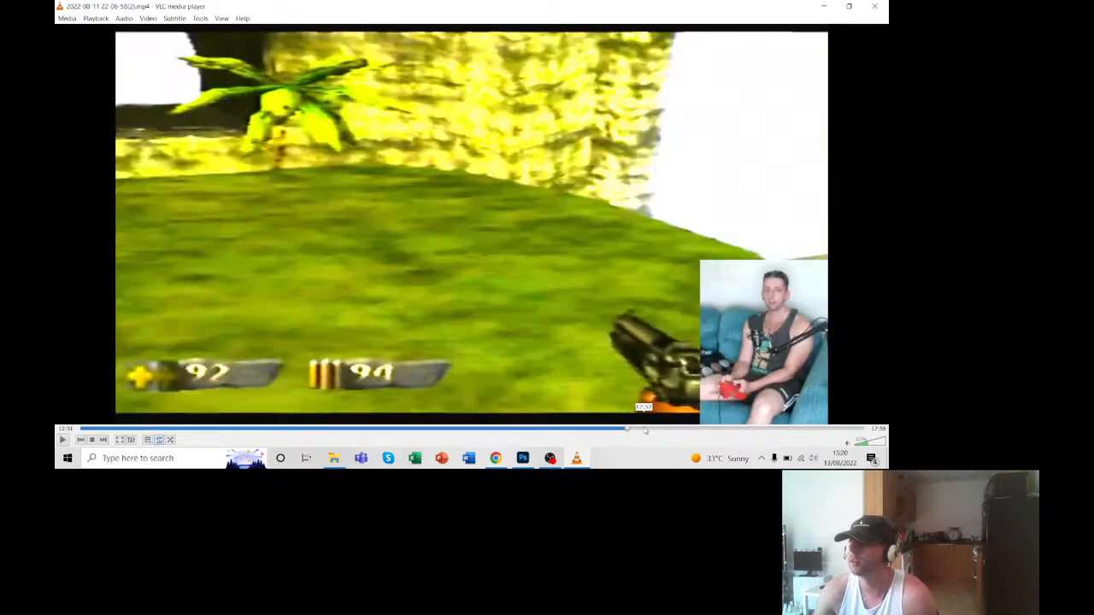
Step: Skim the rest of the video from about 13:03 to 17:41, checking for an enemy near the two standing rocks
{"action": "left_click", "coordinate": [657, 429]}
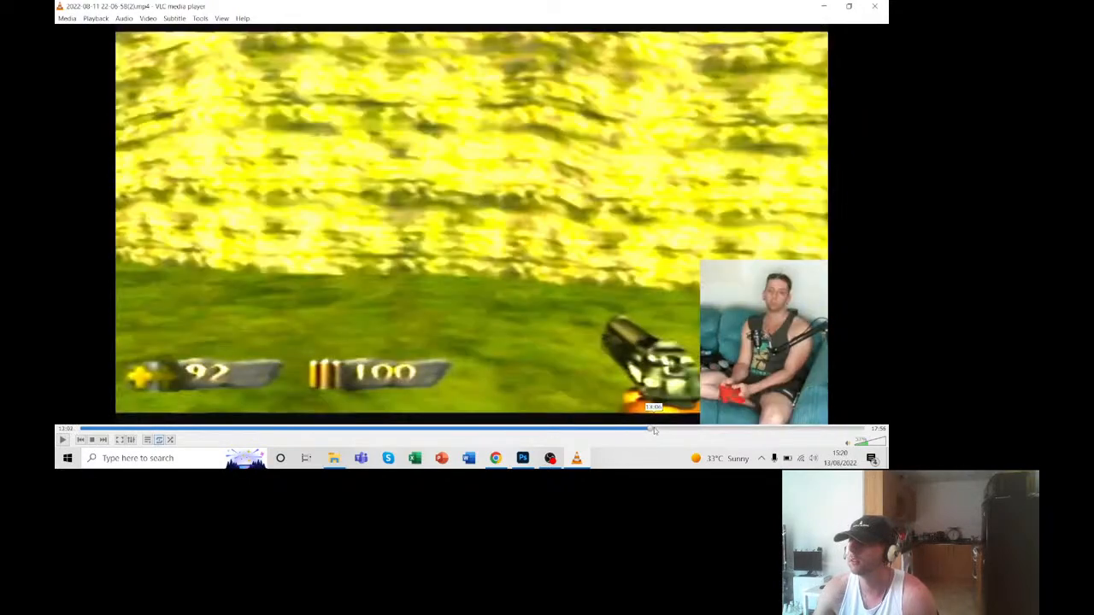
{"action": "left_click", "coordinate": [686, 431]}
{"action": "left_click", "coordinate": [715, 433]}
{"action": "left_click", "coordinate": [757, 432]}
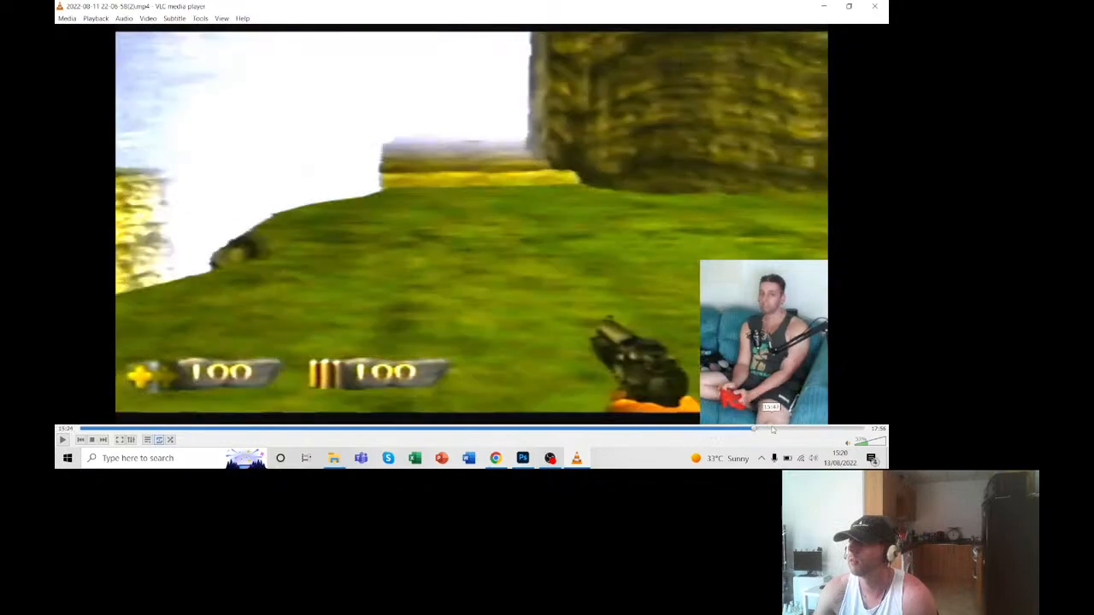
{"action": "left_click", "coordinate": [778, 431]}
{"action": "left_click", "coordinate": [804, 431]}
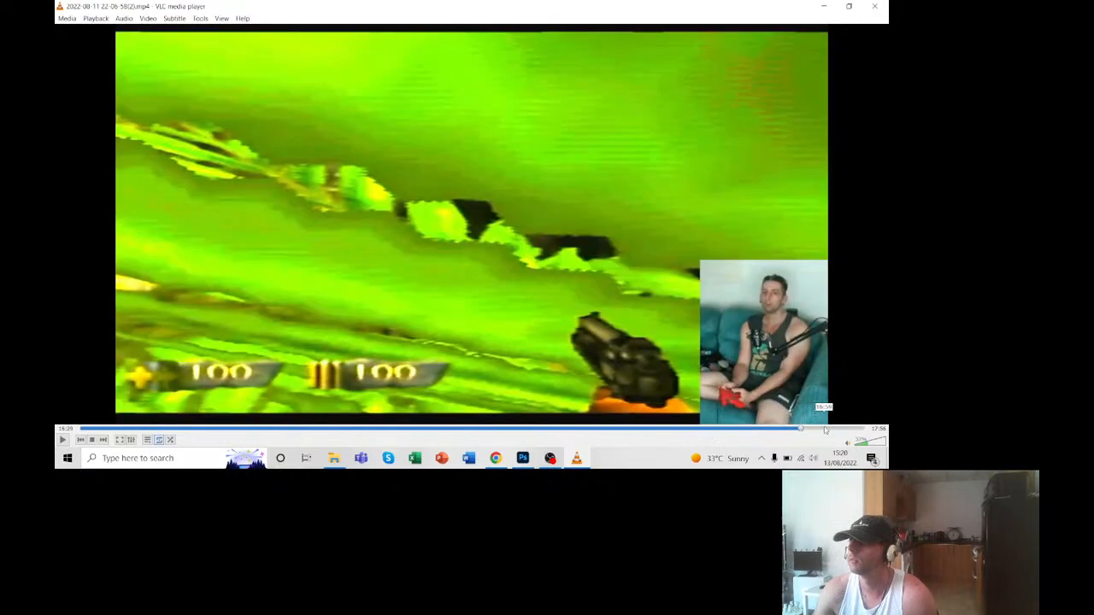
{"action": "left_click", "coordinate": [829, 431]}
{"action": "left_click", "coordinate": [842, 430]}
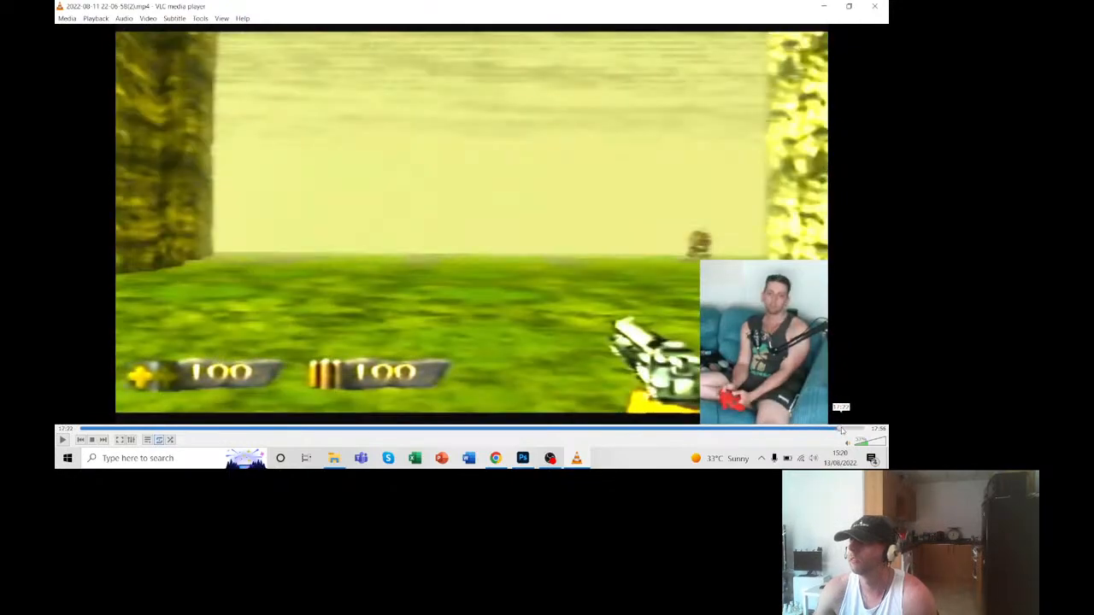
{"action": "left_click", "coordinate": [846, 432]}
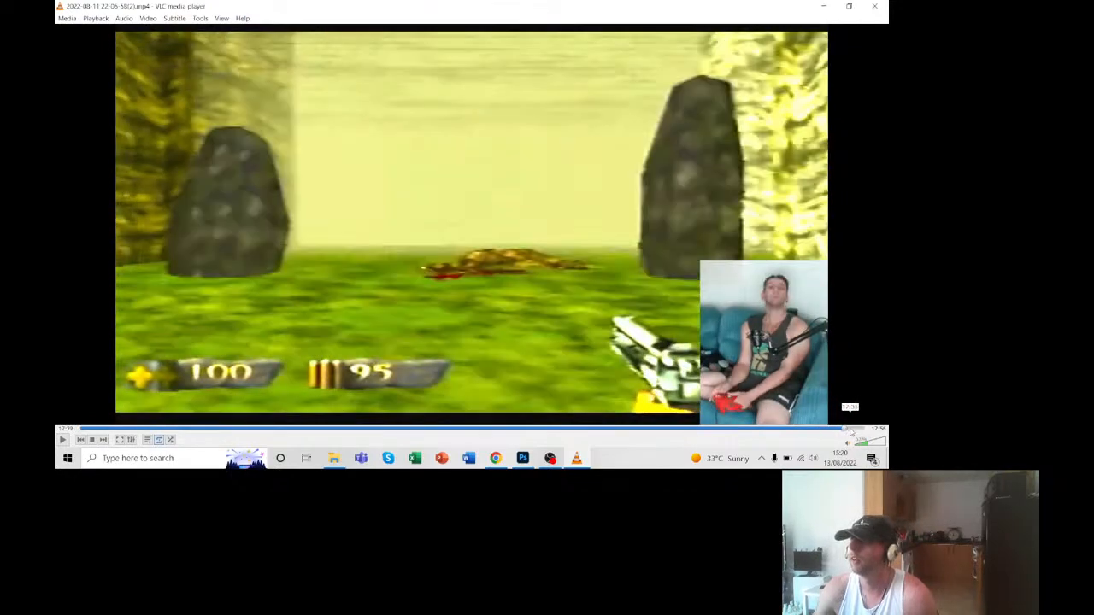
{"action": "left_click", "coordinate": [850, 431]}
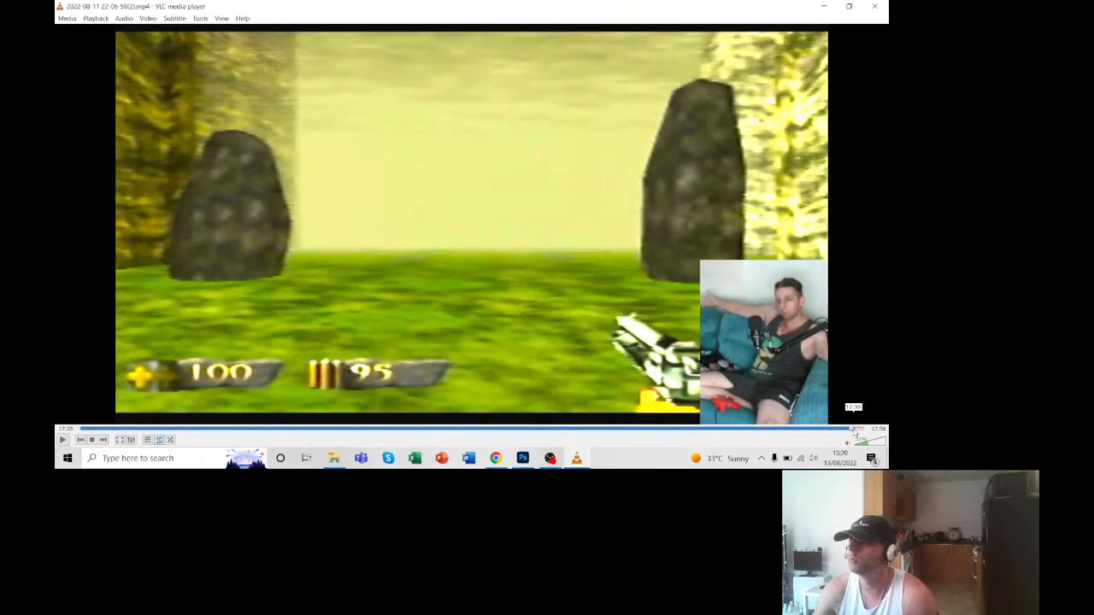
{"action": "left_click", "coordinate": [854, 432]}
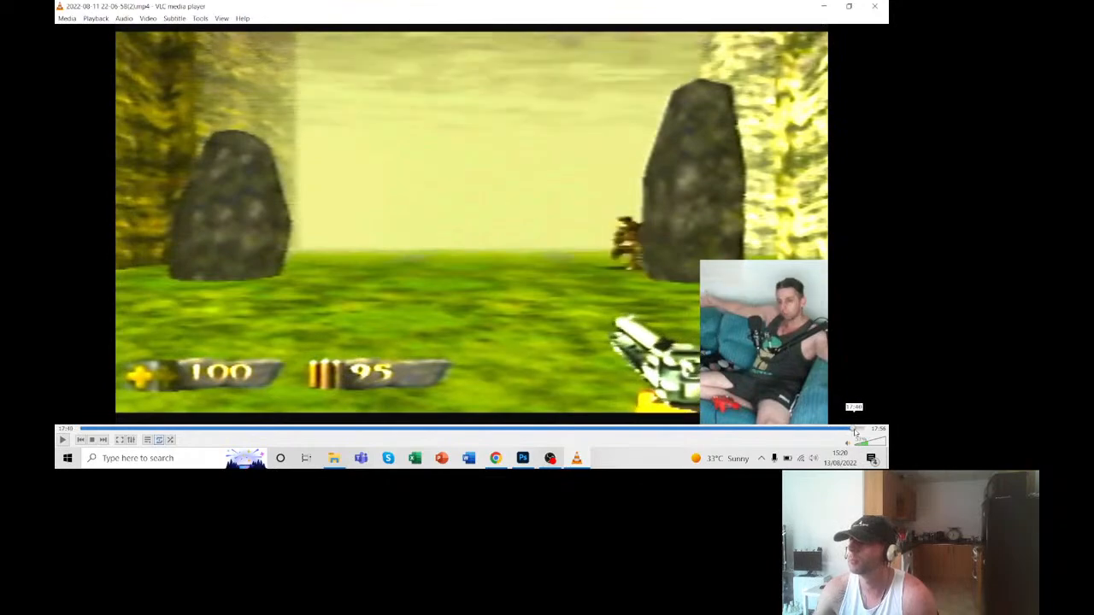
Step: Play the final section between the two standing rocks, pausing to examine the dinosaur's close-up attack and the closing shot
{"action": "key", "text": "space"}
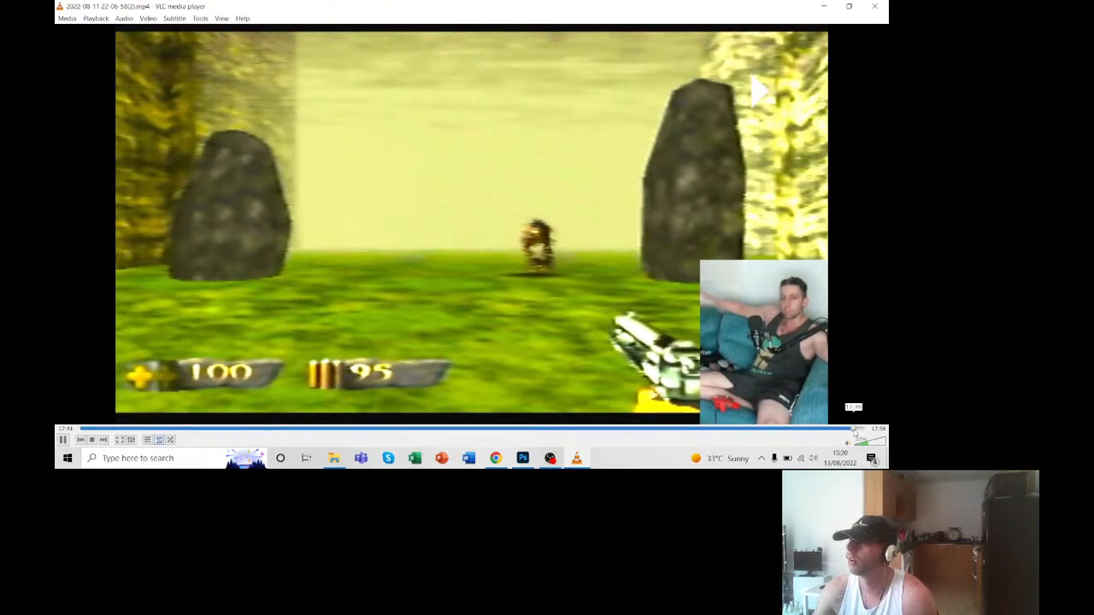
{"action": "key", "text": "space"}
{"action": "key", "text": "space"}
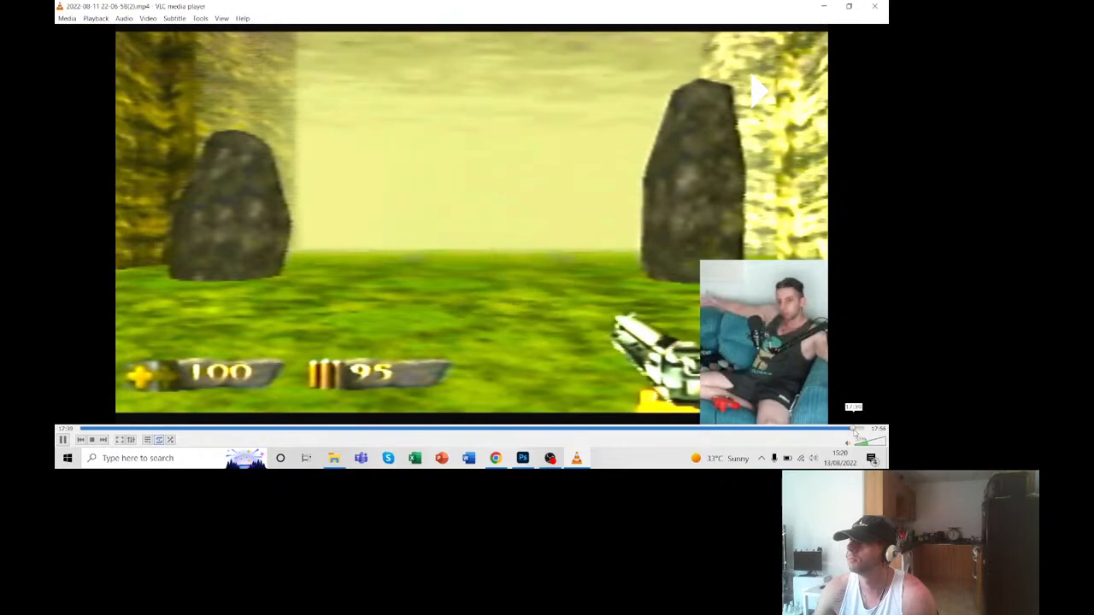
{"action": "key", "text": "space"}
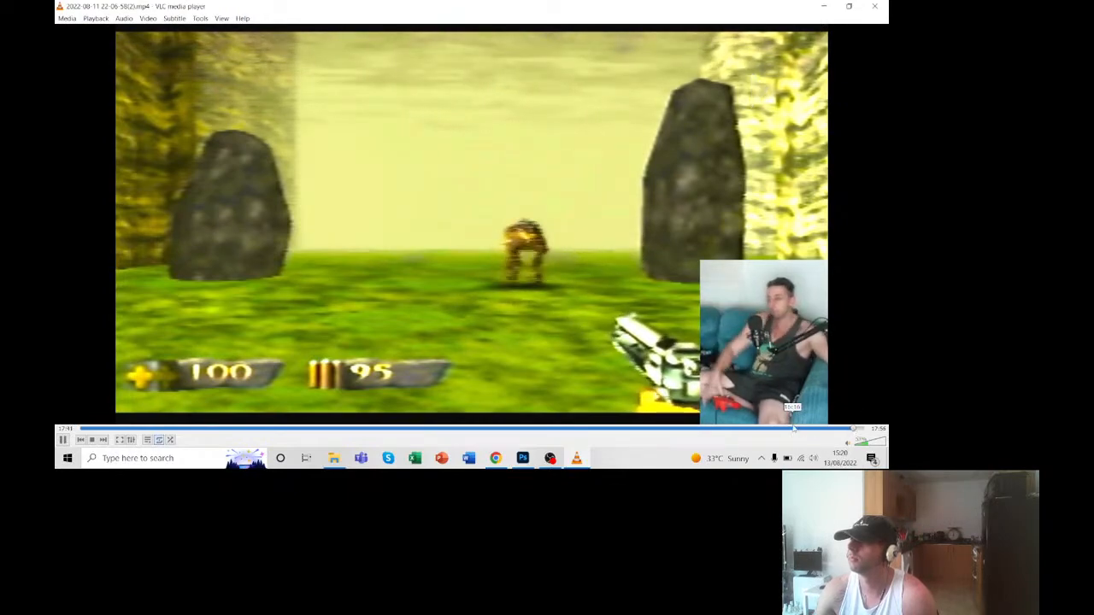
{"action": "key", "text": "space"}
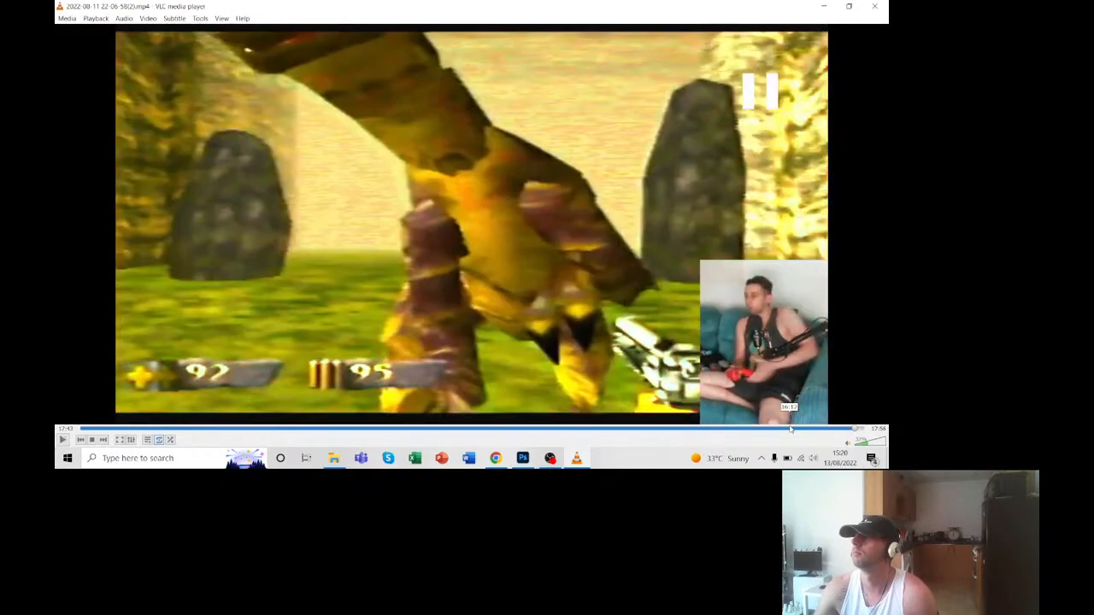
{"action": "key", "text": "space"}
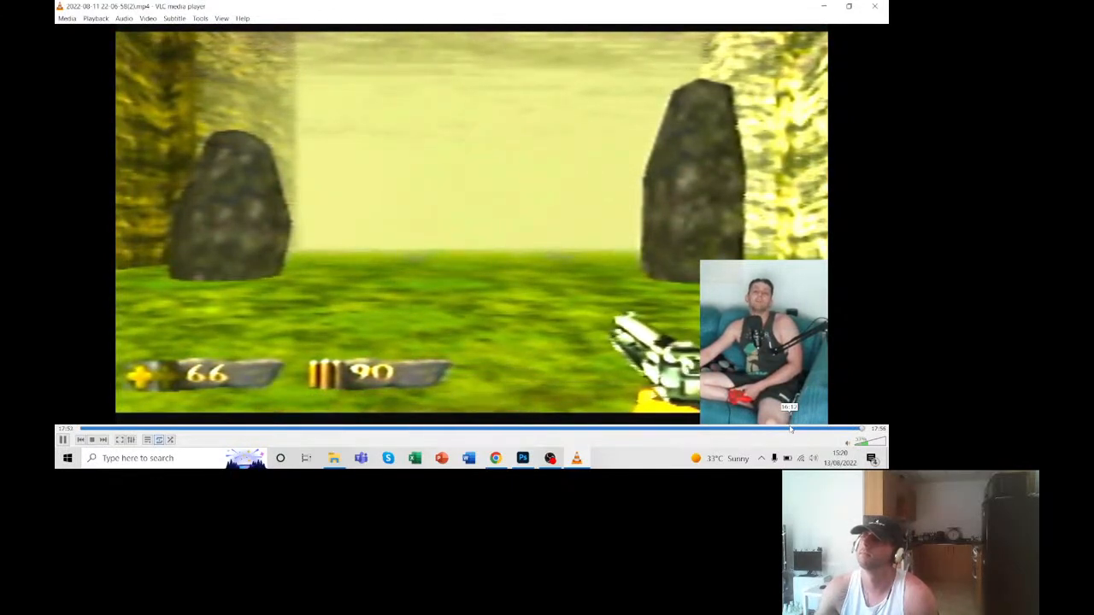
{"action": "key", "text": "space"}
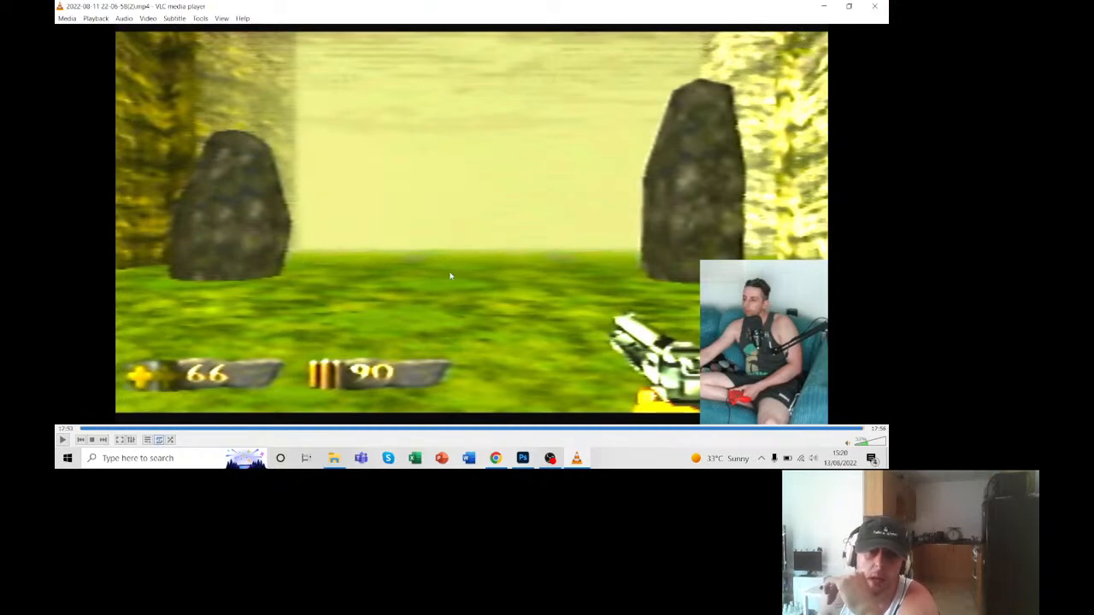
Step: Set the gameplay video aside, switch to Chrome and run a Google image search for "turok rock monster"
{"action": "left_click", "coordinate": [823, 7]}
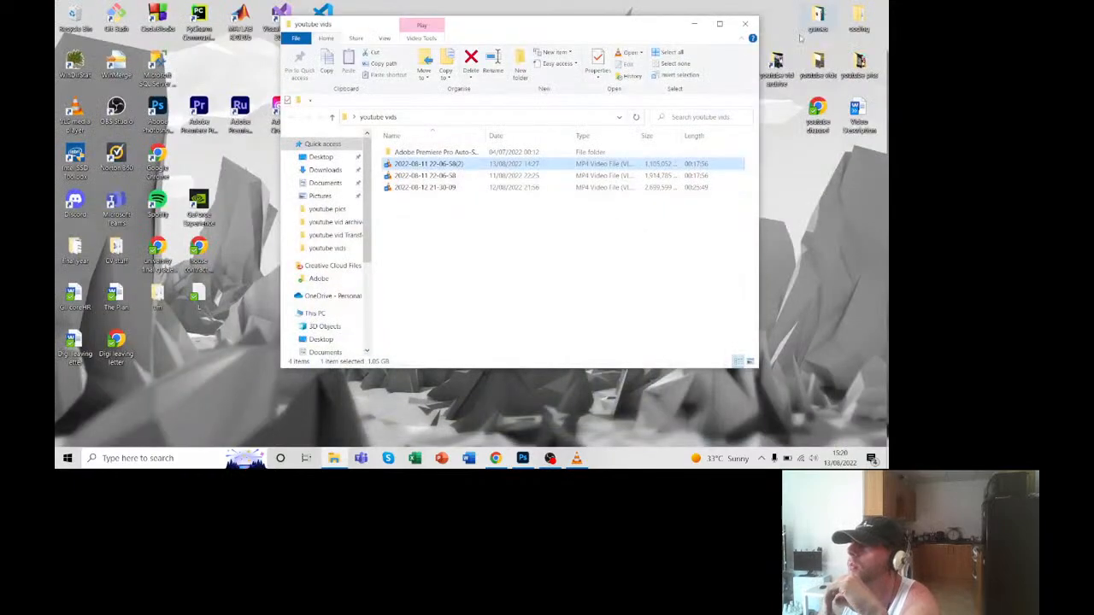
{"action": "left_click", "coordinate": [496, 458]}
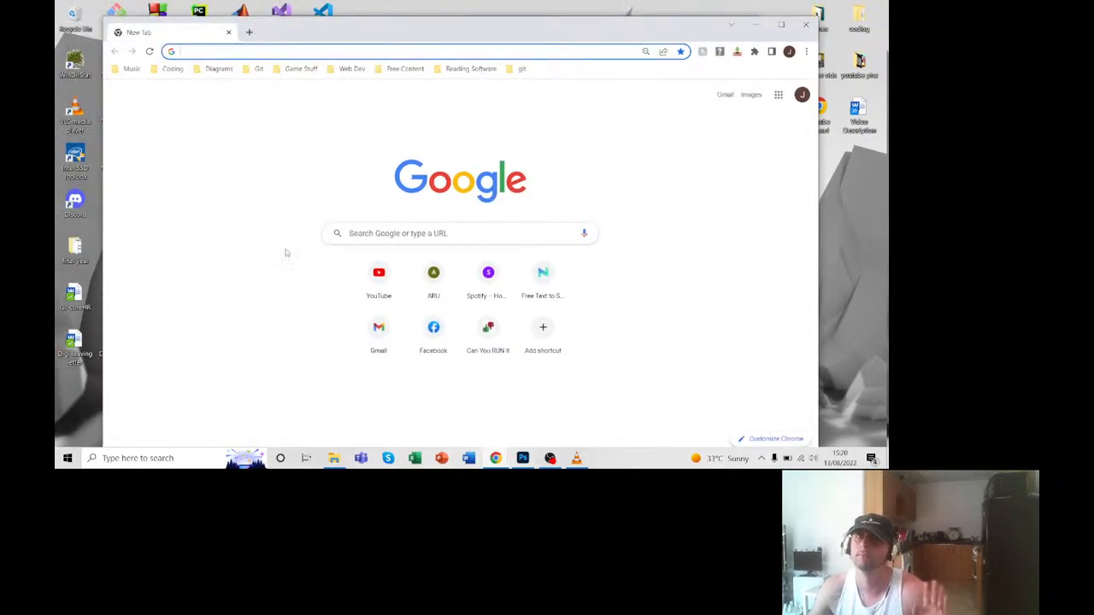
{"action": "left_click", "coordinate": [418, 237]}
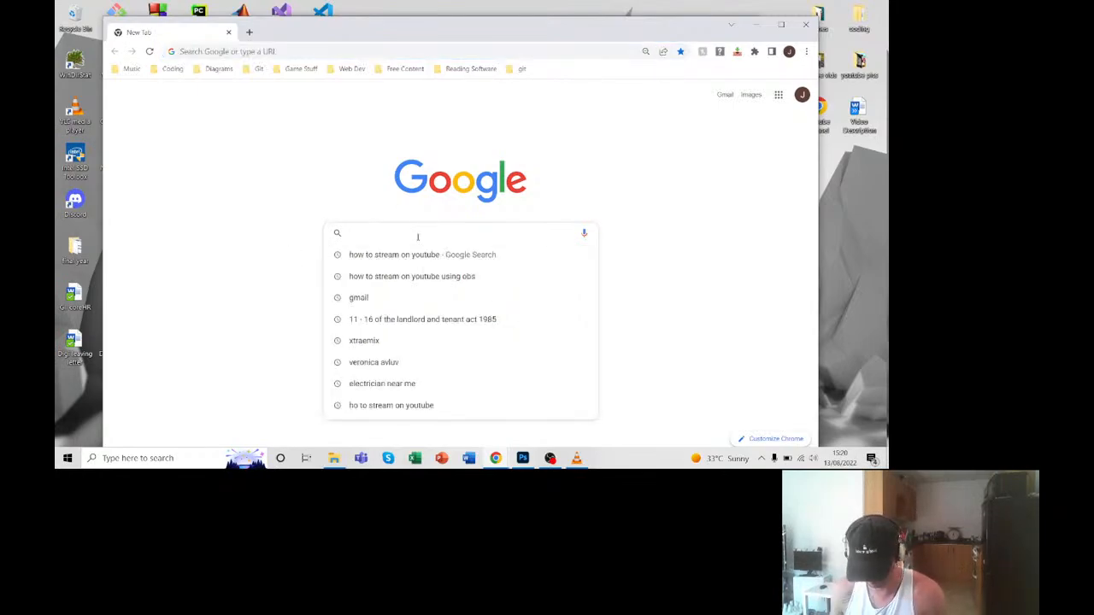
{"action": "type", "text": "turok"}
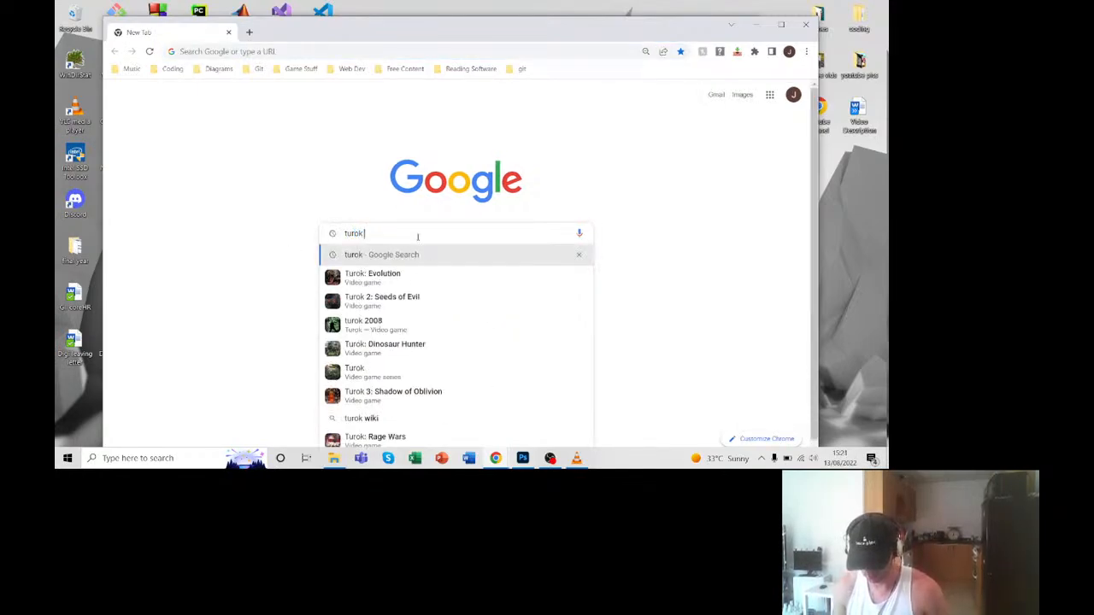
{"action": "type", "text": " rock mons"}
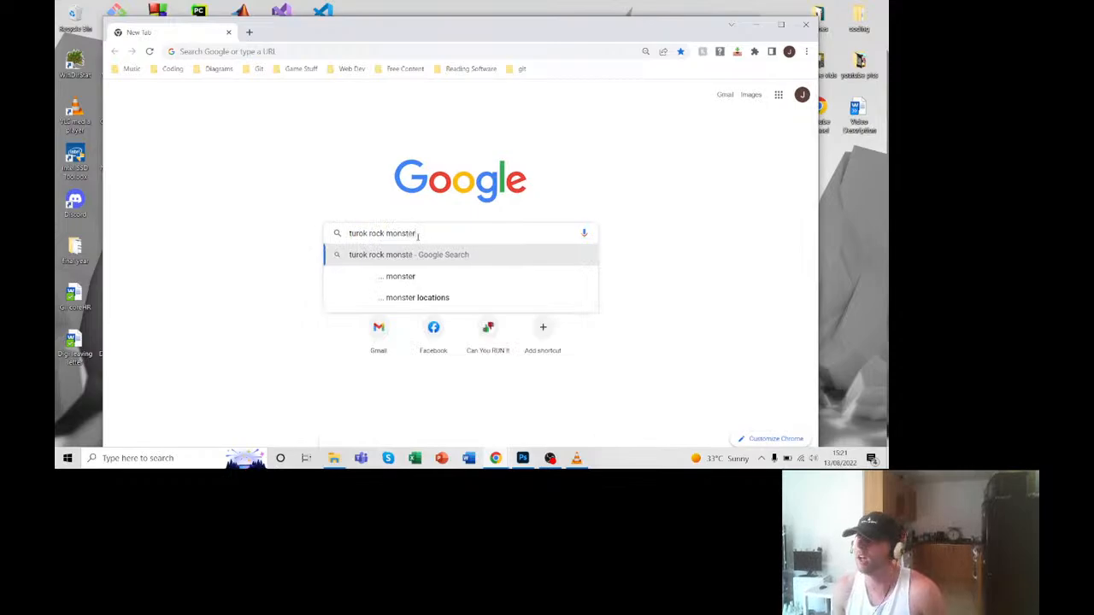
{"action": "type", "text": "ter"}
{"action": "key", "text": "Return"}
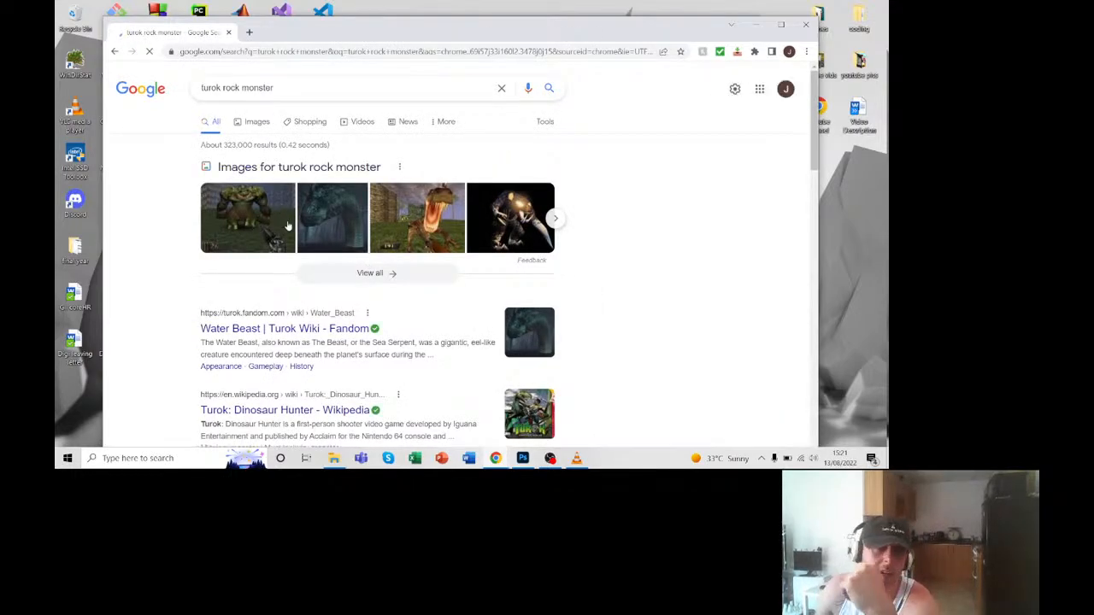
{"action": "left_click", "coordinate": [249, 122]}
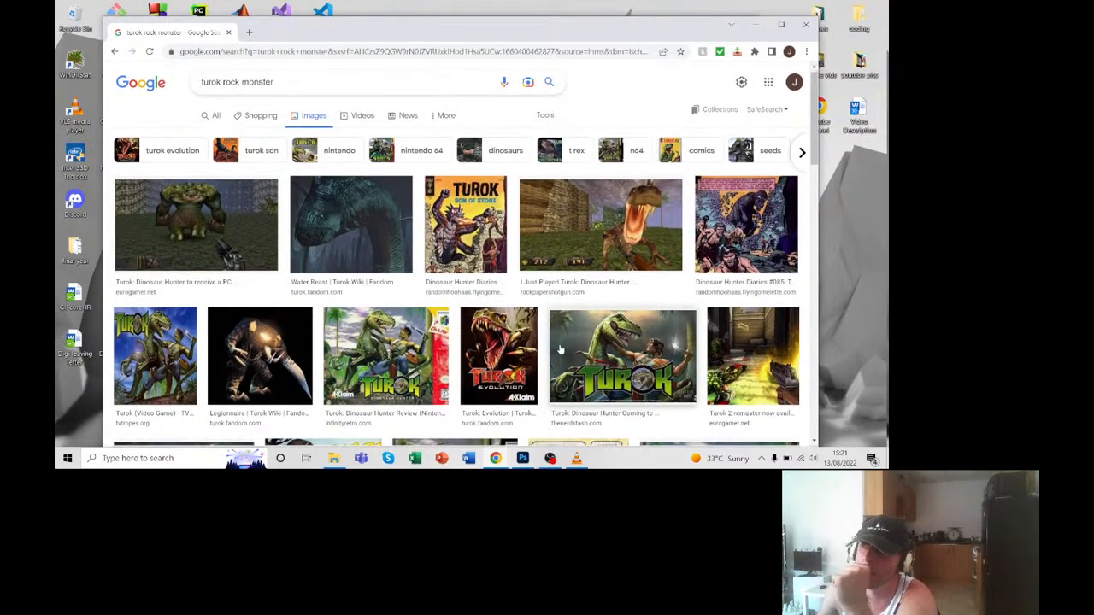
Step: Look through the image results all the way to the end of the page for a usable rock monster picture
{"action": "scroll", "coordinate": [449, 333], "scroll_direction": "down", "scroll_amount": 5}
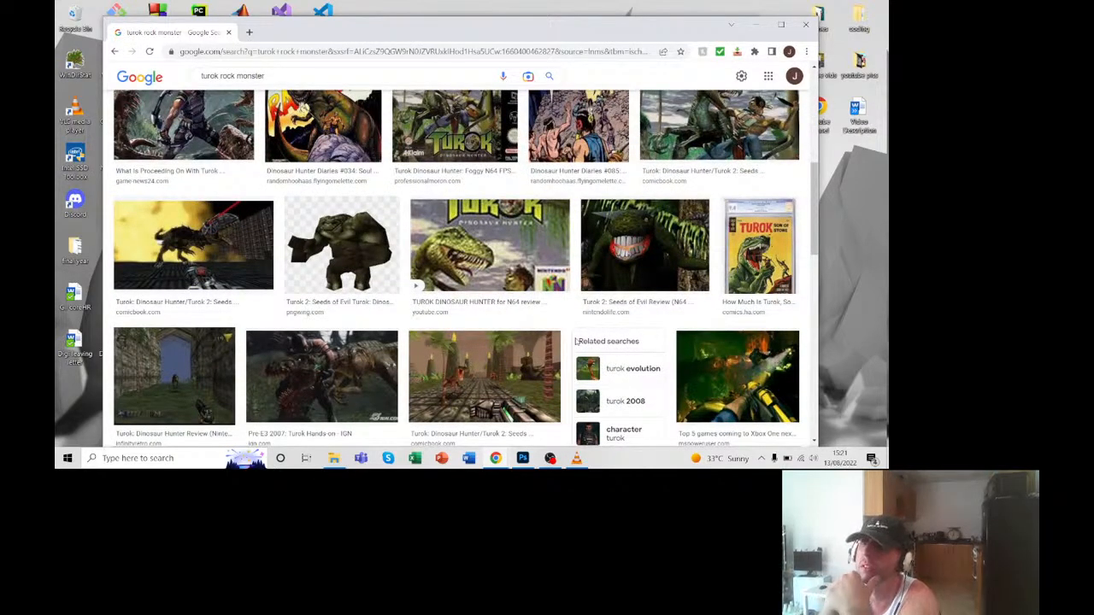
{"action": "scroll", "coordinate": [575, 341], "scroll_direction": "down", "scroll_amount": 2}
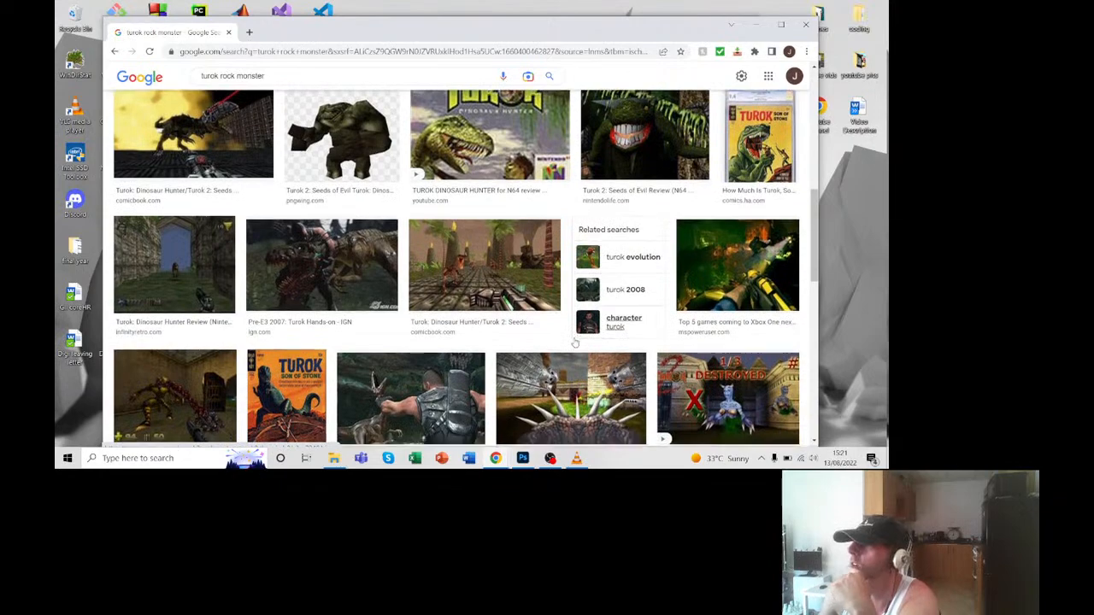
{"action": "scroll", "coordinate": [574, 341], "scroll_direction": "down", "scroll_amount": 2}
{"action": "scroll", "coordinate": [574, 342], "scroll_direction": "down", "scroll_amount": 4}
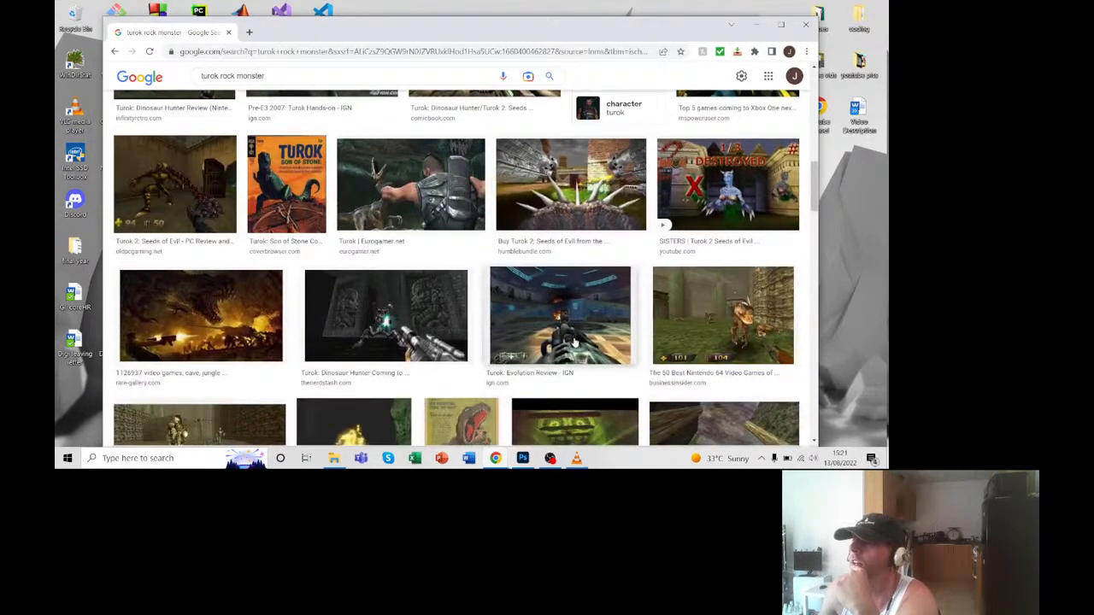
{"action": "scroll", "coordinate": [580, 343], "scroll_direction": "down", "scroll_amount": 6}
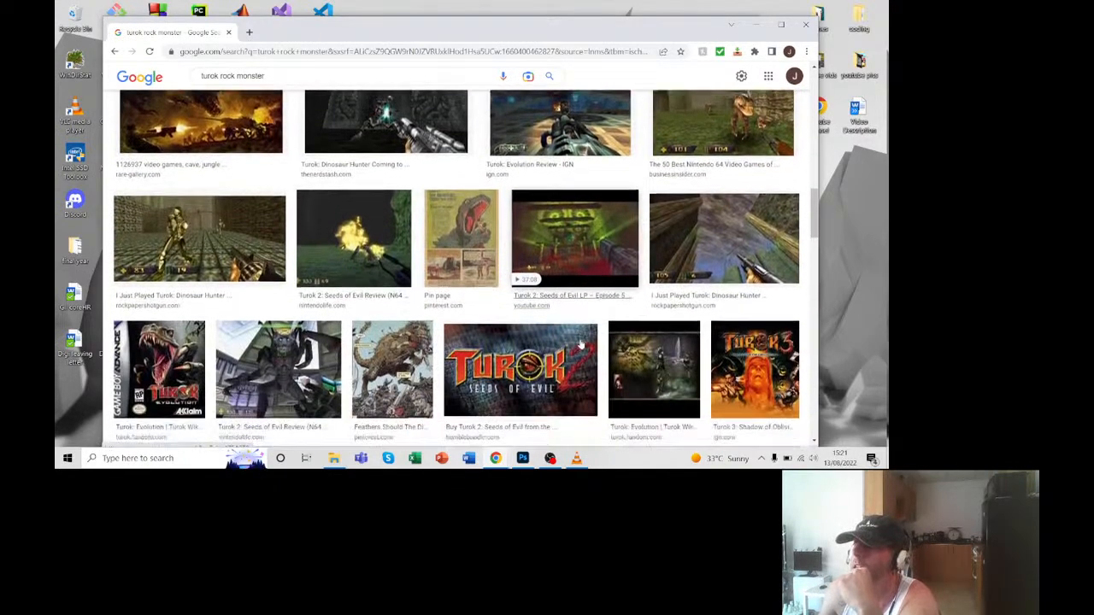
{"action": "scroll", "coordinate": [587, 346], "scroll_direction": "down", "scroll_amount": 1}
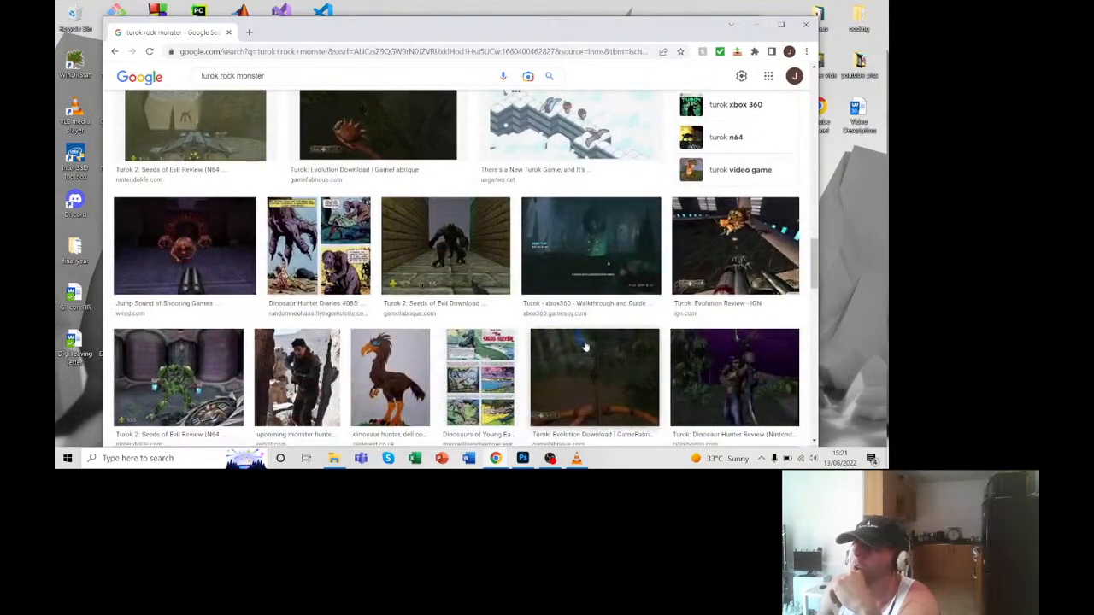
{"action": "scroll", "coordinate": [586, 347], "scroll_direction": "down", "scroll_amount": 3}
{"action": "scroll", "coordinate": [588, 347], "scroll_direction": "down", "scroll_amount": 3}
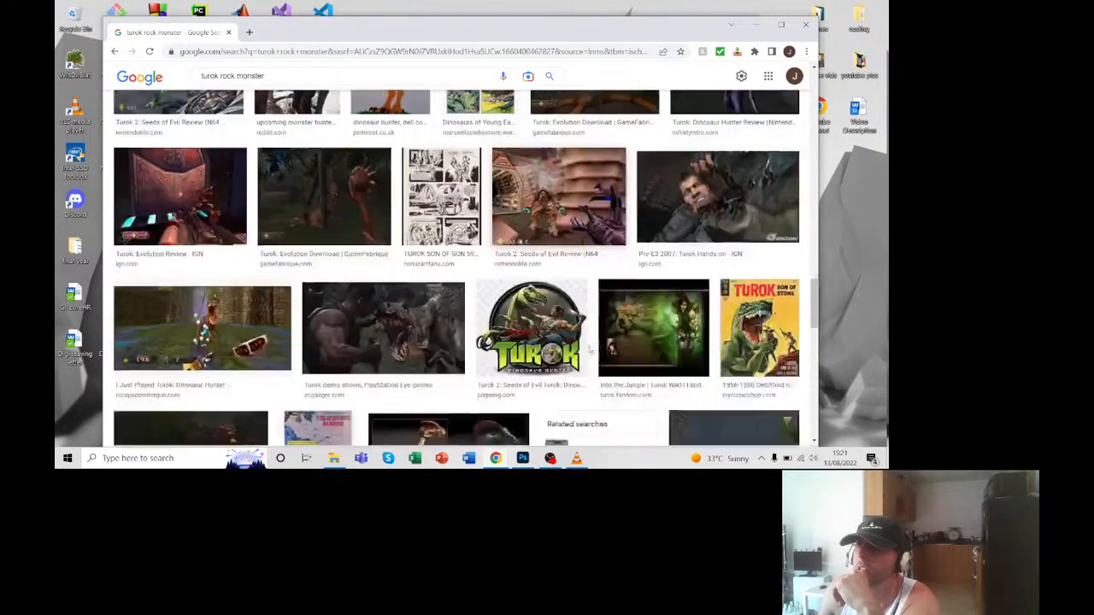
{"action": "scroll", "coordinate": [589, 348], "scroll_direction": "down", "scroll_amount": 2}
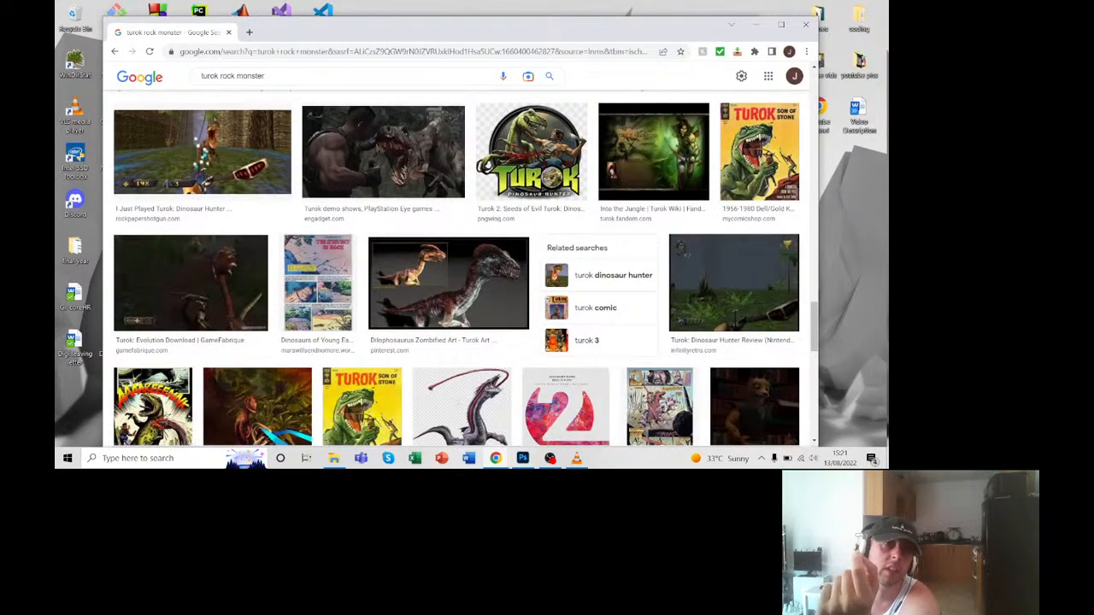
{"action": "scroll", "coordinate": [589, 348], "scroll_direction": "down", "scroll_amount": 3}
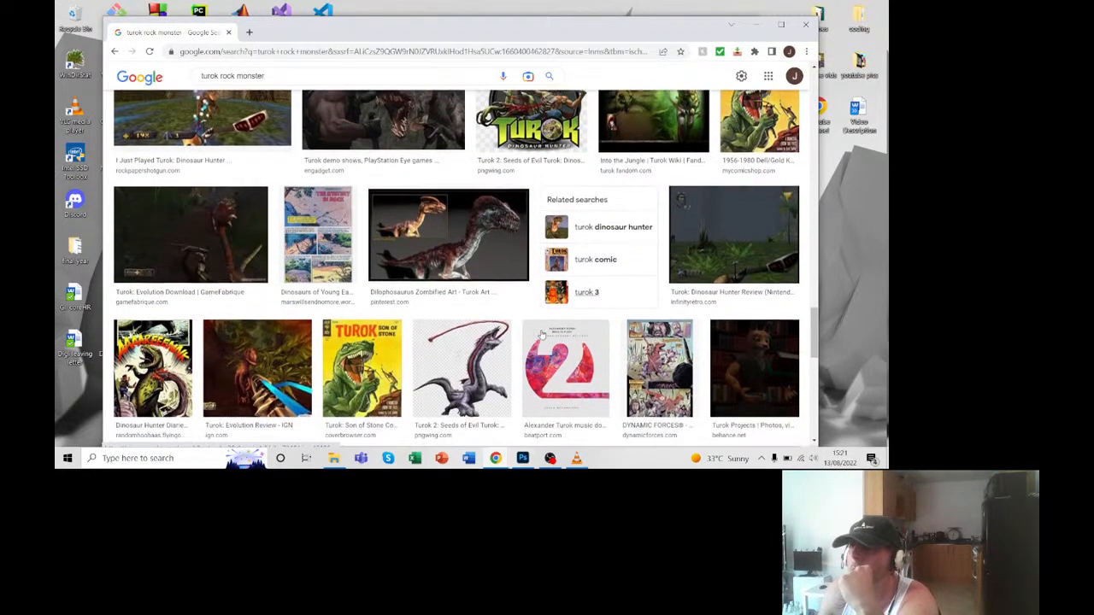
{"action": "scroll", "coordinate": [539, 340], "scroll_direction": "down", "scroll_amount": 1}
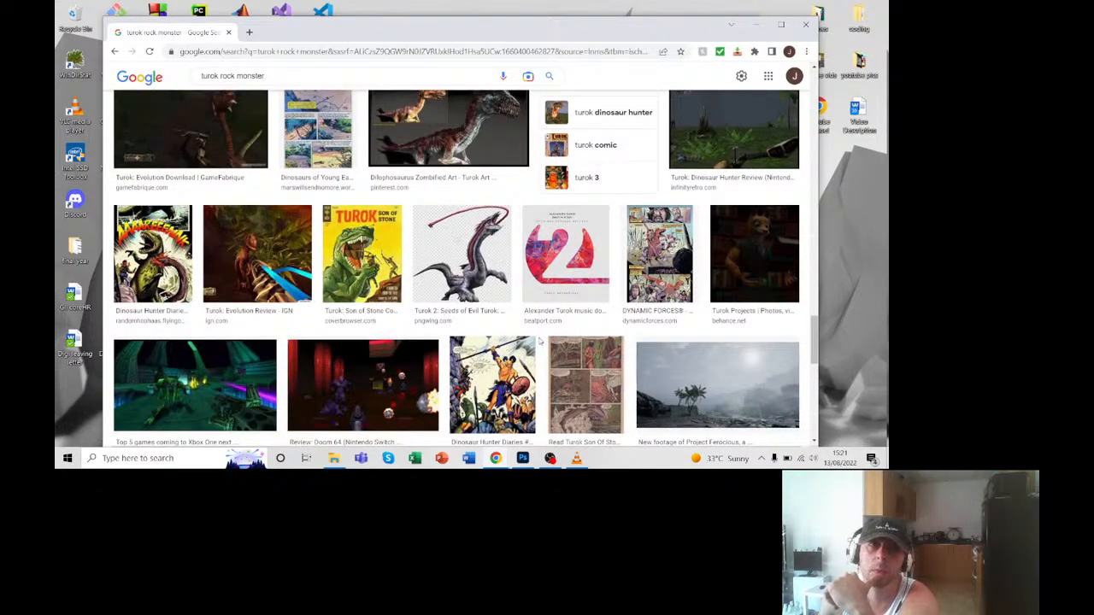
{"action": "scroll", "coordinate": [539, 341], "scroll_direction": "down", "scroll_amount": 4}
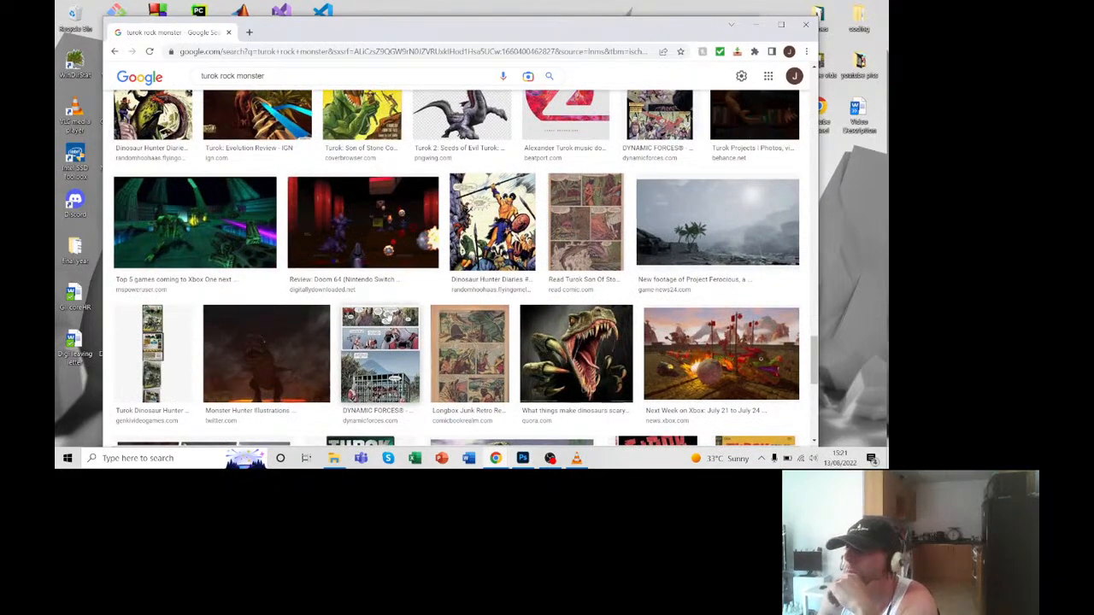
{"action": "scroll", "coordinate": [437, 320], "scroll_direction": "down", "scroll_amount": 6}
{"action": "scroll", "coordinate": [444, 316], "scroll_direction": "down", "scroll_amount": 5}
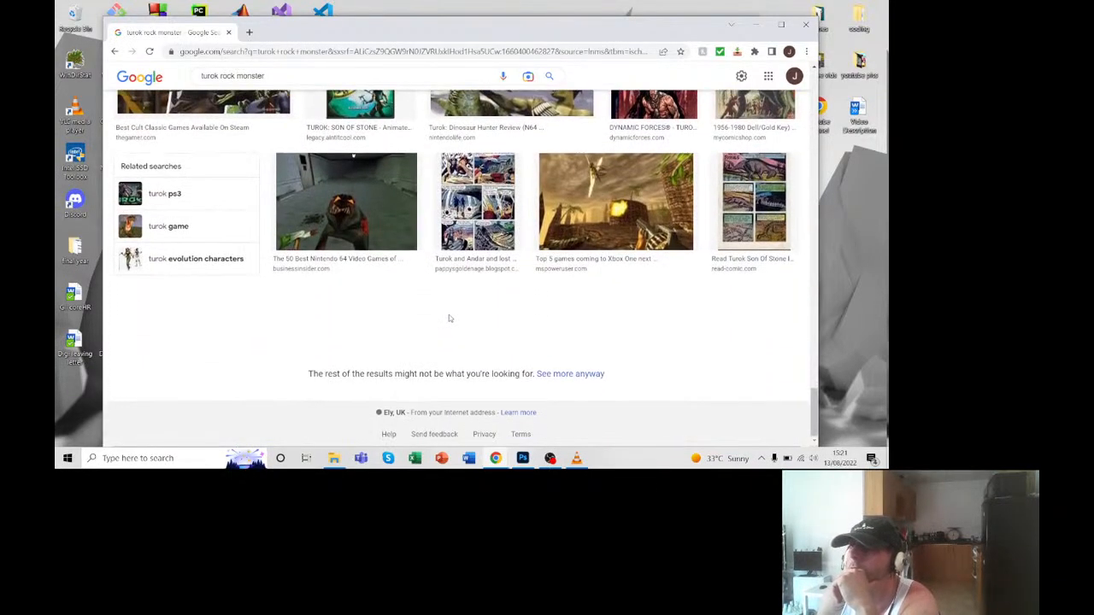
Step: Review the image results again from the end back to the first row, comparing the monster pictures
{"action": "scroll", "coordinate": [447, 316], "scroll_direction": "up", "scroll_amount": 10}
{"action": "scroll", "coordinate": [447, 318], "scroll_direction": "up", "scroll_amount": 10}
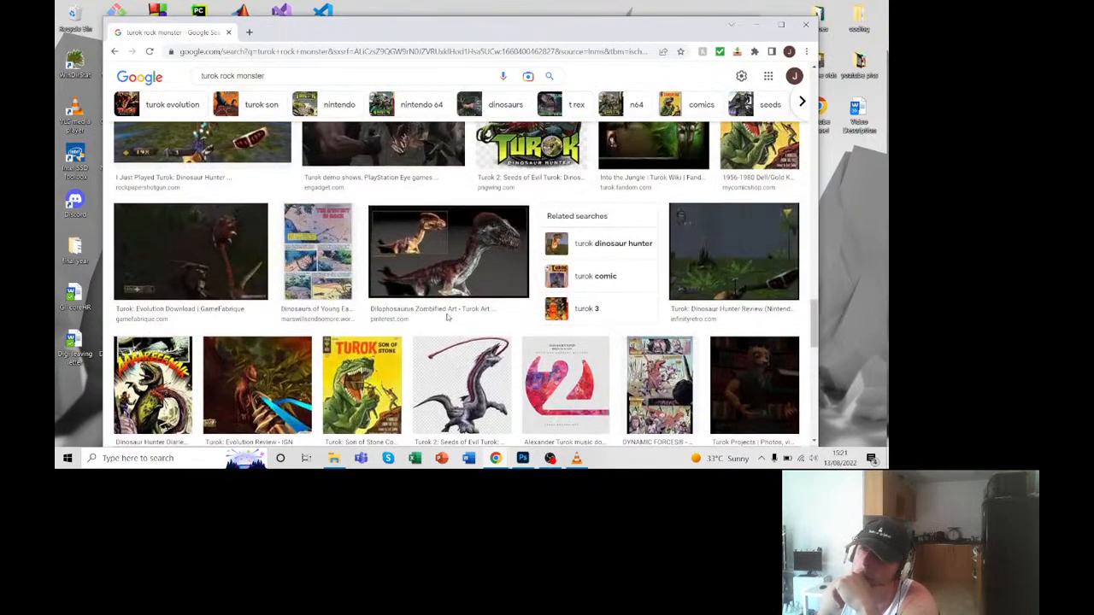
{"action": "scroll", "coordinate": [447, 318], "scroll_direction": "up", "scroll_amount": 5}
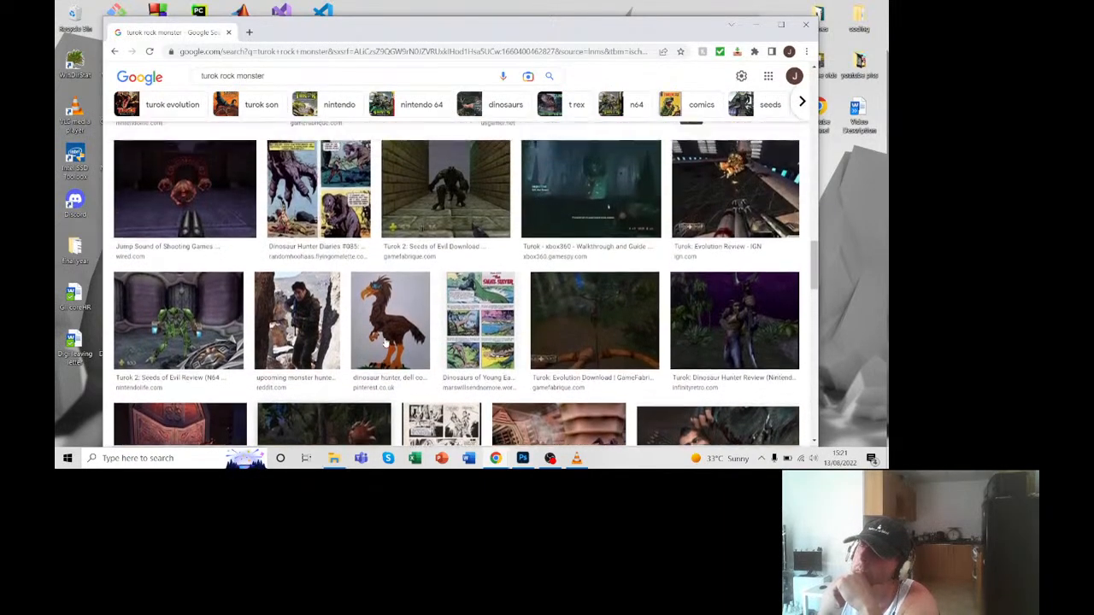
{"action": "scroll", "coordinate": [392, 359], "scroll_direction": "up", "scroll_amount": 3}
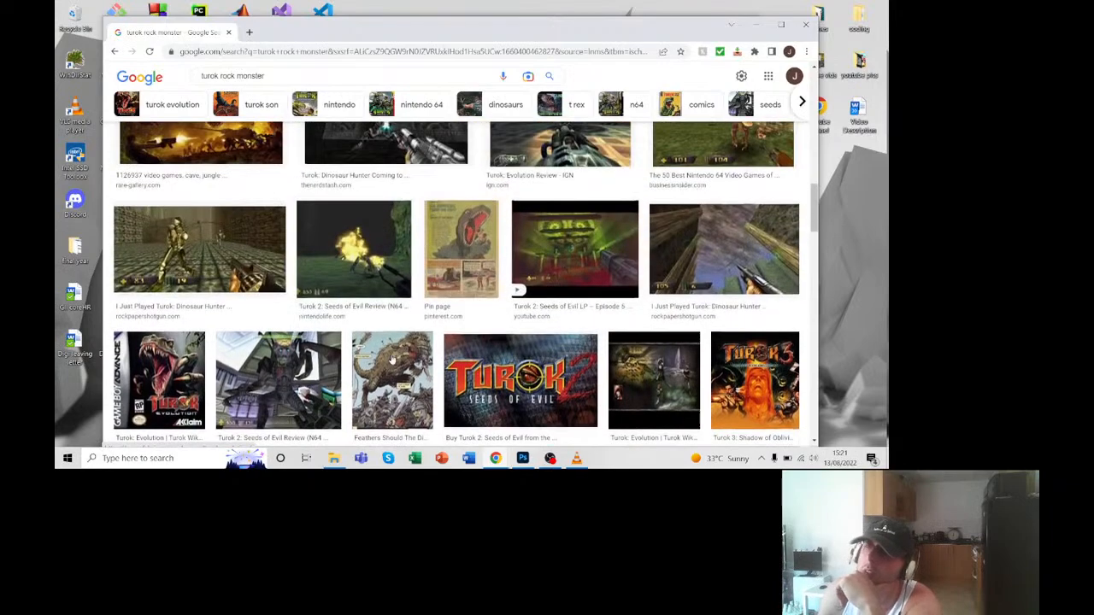
{"action": "scroll", "coordinate": [391, 359], "scroll_direction": "up", "scroll_amount": 6}
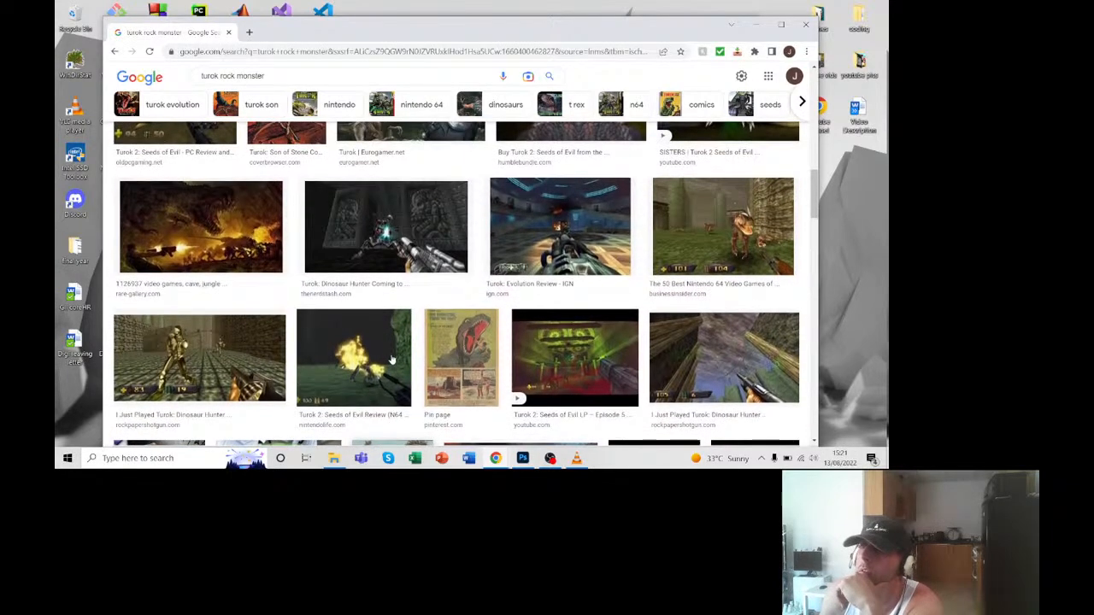
{"action": "scroll", "coordinate": [391, 359], "scroll_direction": "up", "scroll_amount": 5}
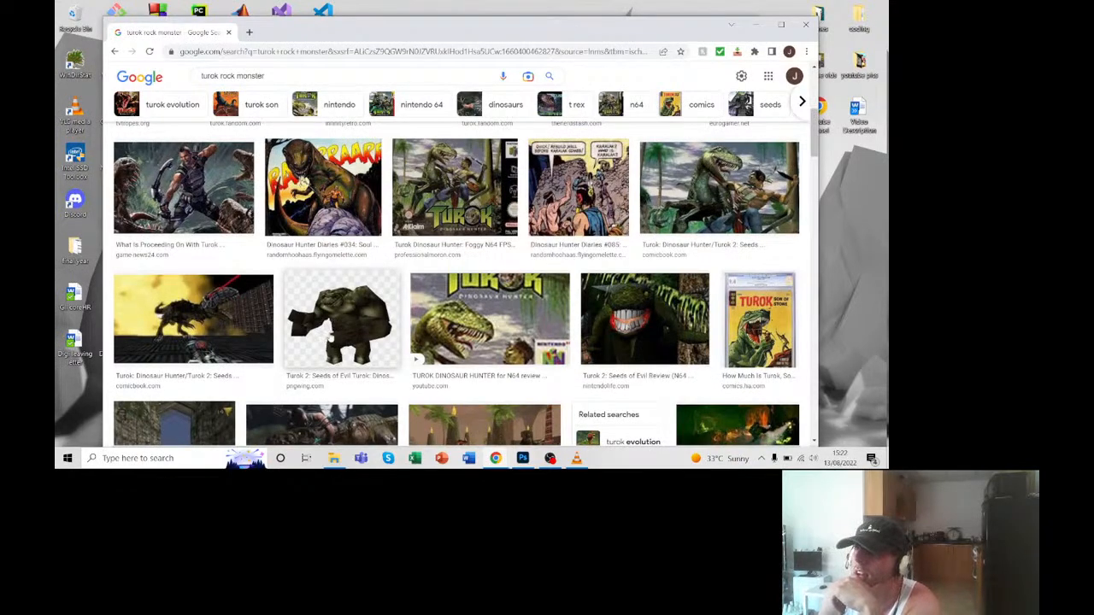
{"action": "scroll", "coordinate": [369, 311], "scroll_direction": "up", "scroll_amount": 2}
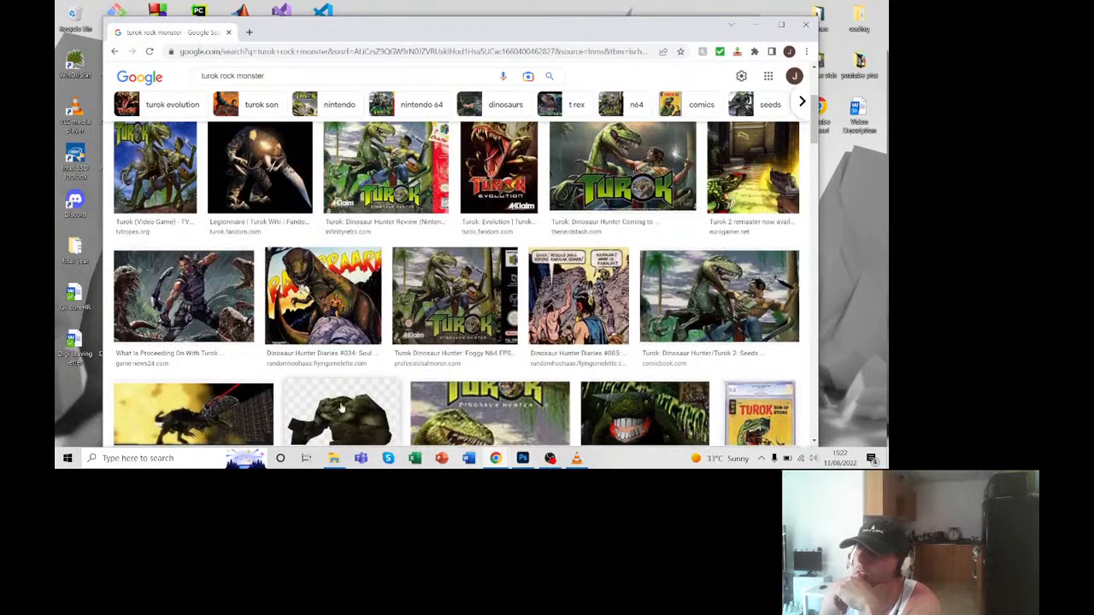
{"action": "scroll", "coordinate": [338, 423], "scroll_direction": "up", "scroll_amount": 2}
{"action": "scroll", "coordinate": [340, 415], "scroll_direction": "up", "scroll_amount": 2}
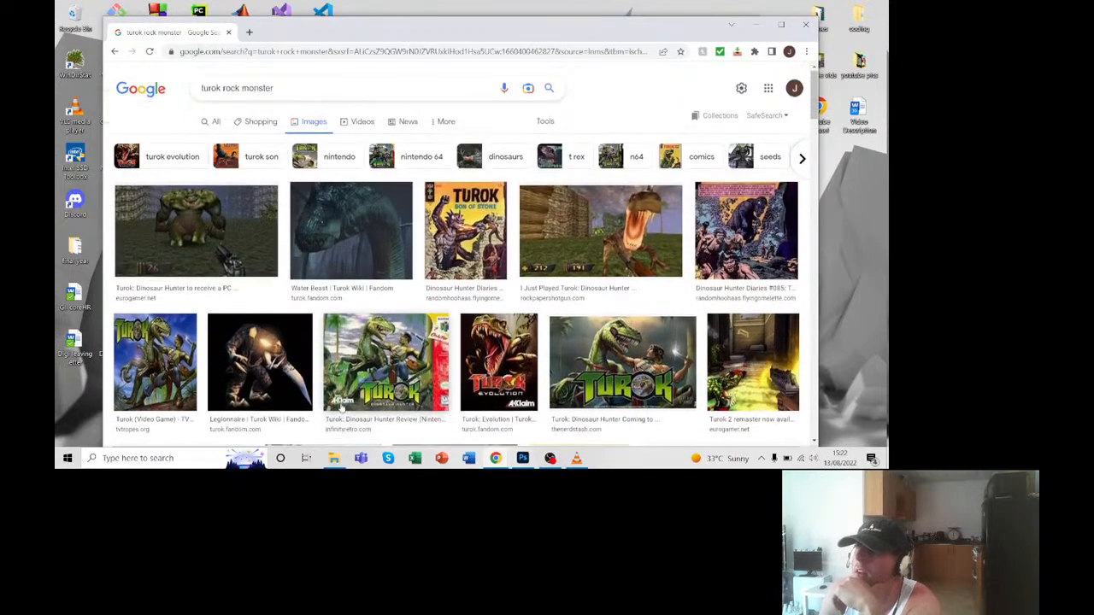
Step: Open the Eurogamer screenshot of the green rock monster at full size in its own browser tab and maximise the window
{"action": "left_click", "coordinate": [185, 221]}
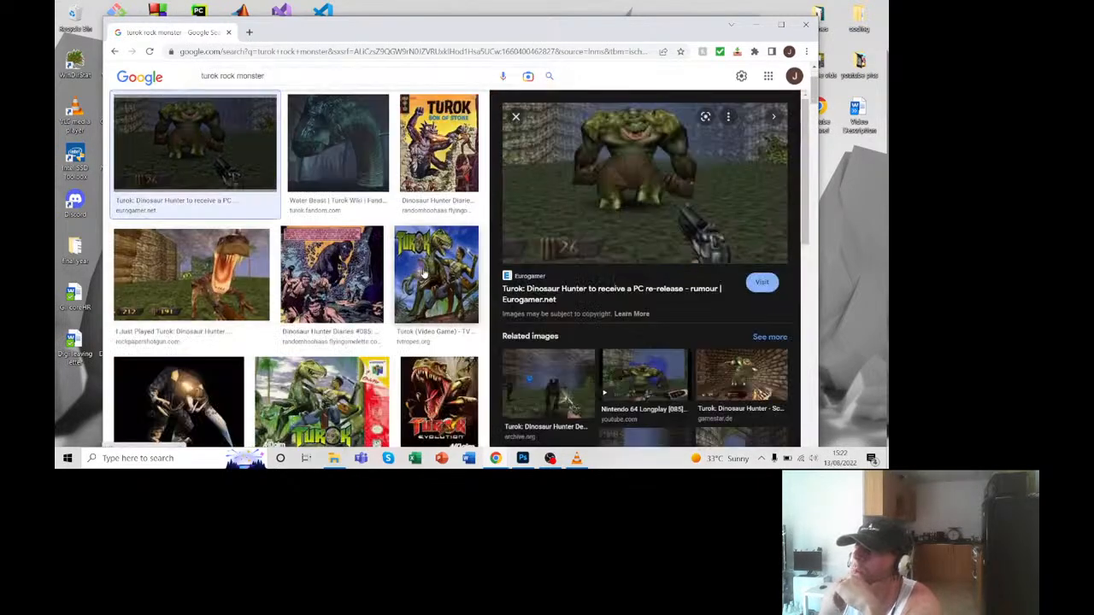
{"action": "right_click", "coordinate": [658, 208]}
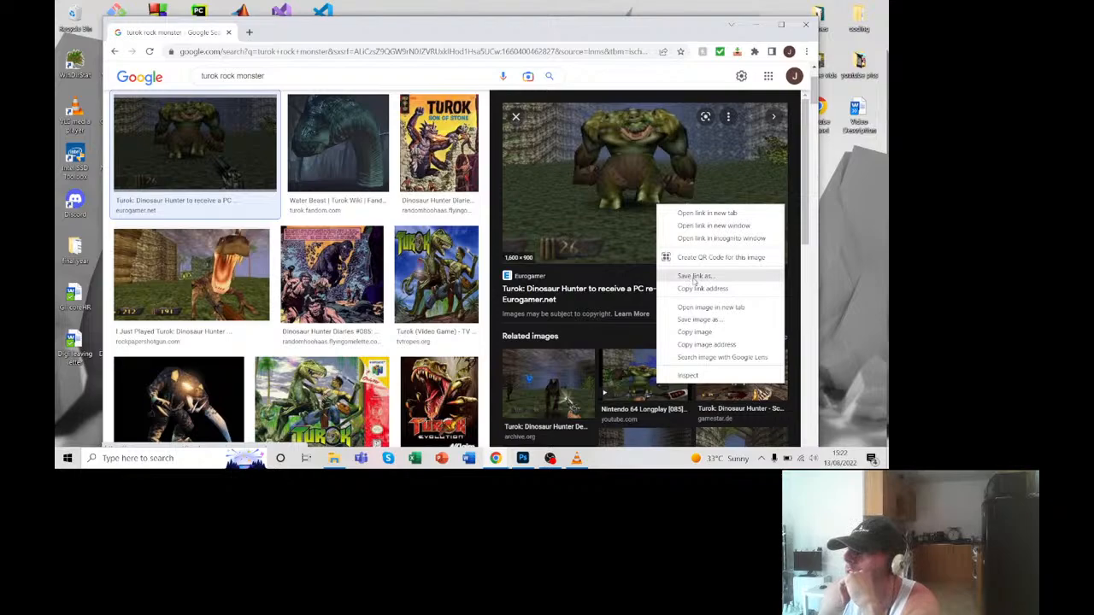
{"action": "left_click", "coordinate": [715, 309]}
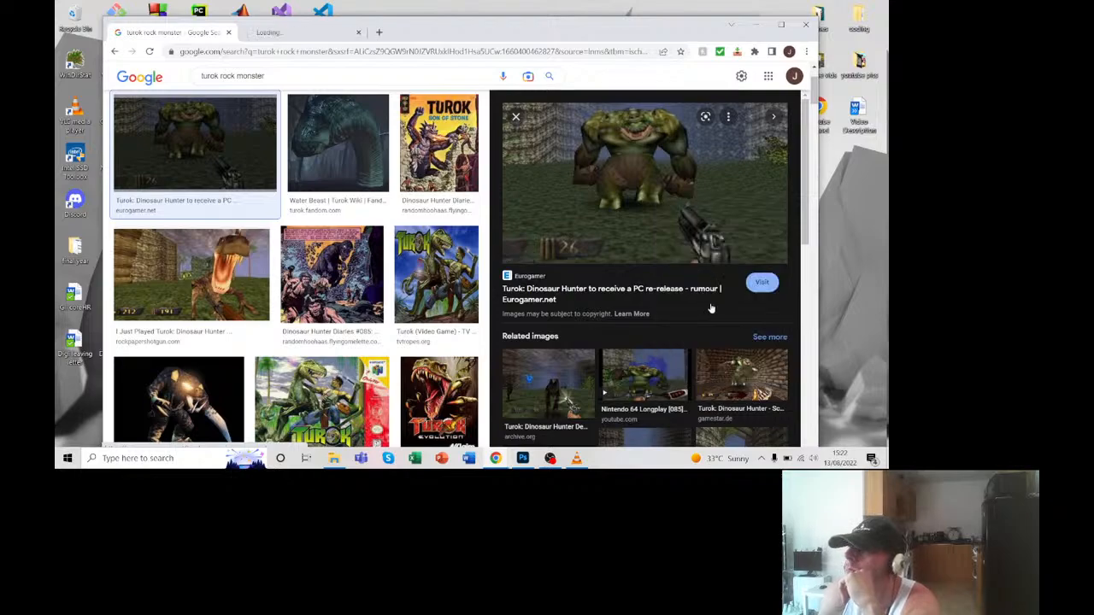
{"action": "left_click", "coordinate": [278, 33]}
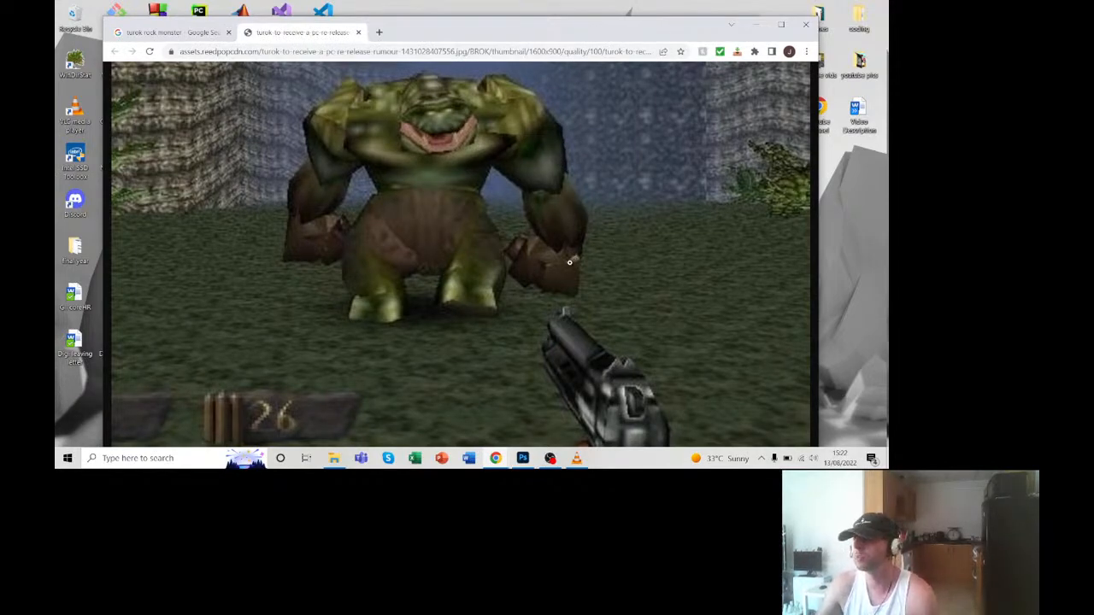
{"action": "left_click", "coordinate": [781, 25]}
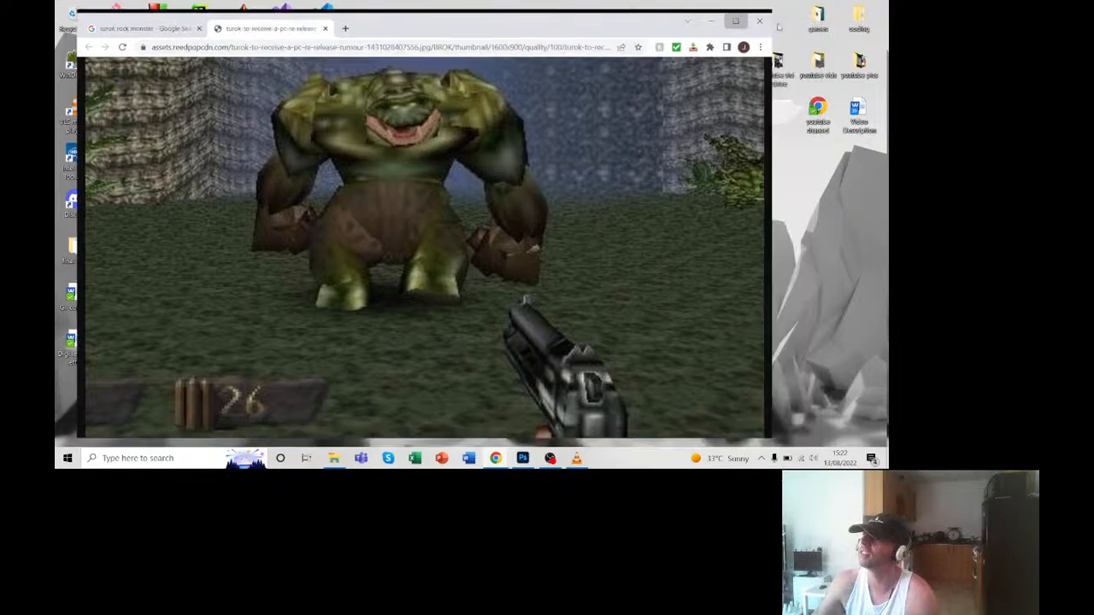
Step: Save the rock monster screenshot to the Downloads folder as a JPEG image under its suggested file name
{"action": "right_click", "coordinate": [362, 317]}
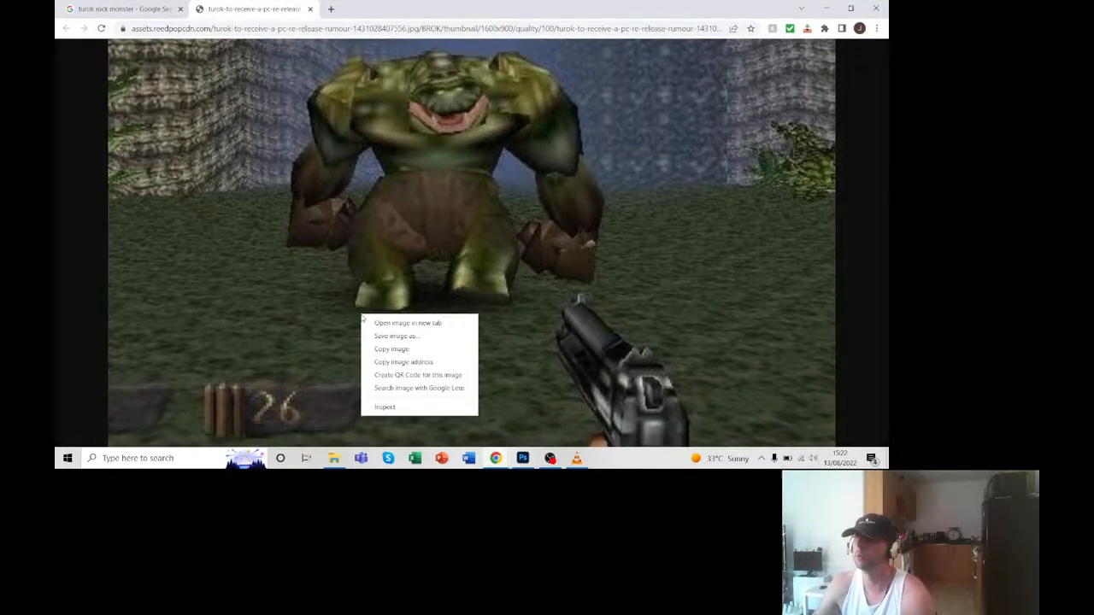
{"action": "left_click", "coordinate": [388, 337]}
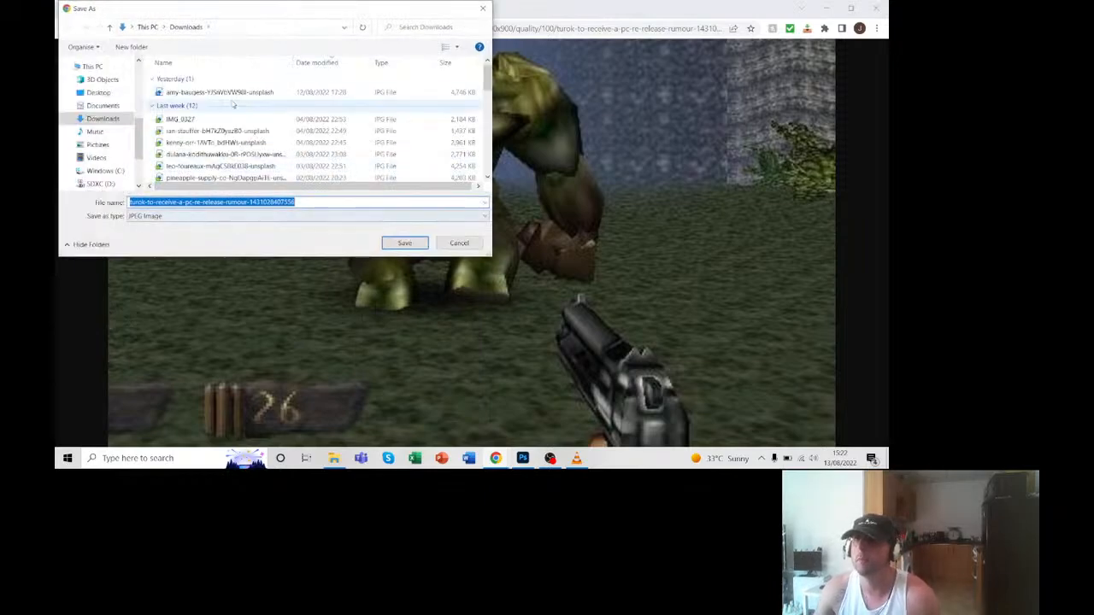
{"action": "left_click", "coordinate": [410, 245]}
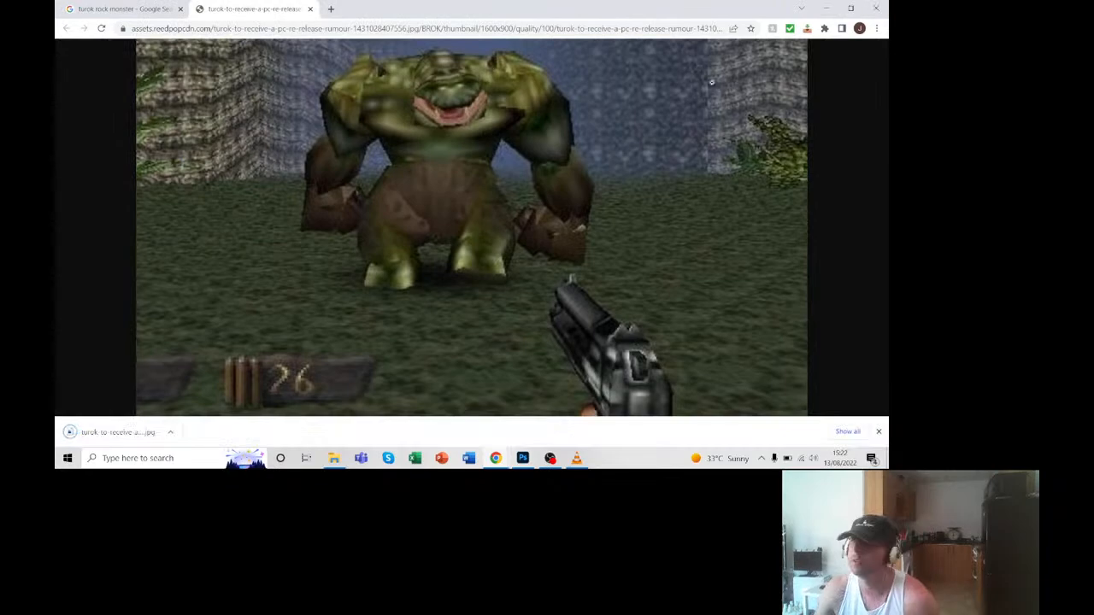
Step: Close the screenshot's browser tab, put the browser away and switch to the blank Photoshop document
{"action": "left_click", "coordinate": [310, 9]}
{"action": "left_click", "coordinate": [826, 9]}
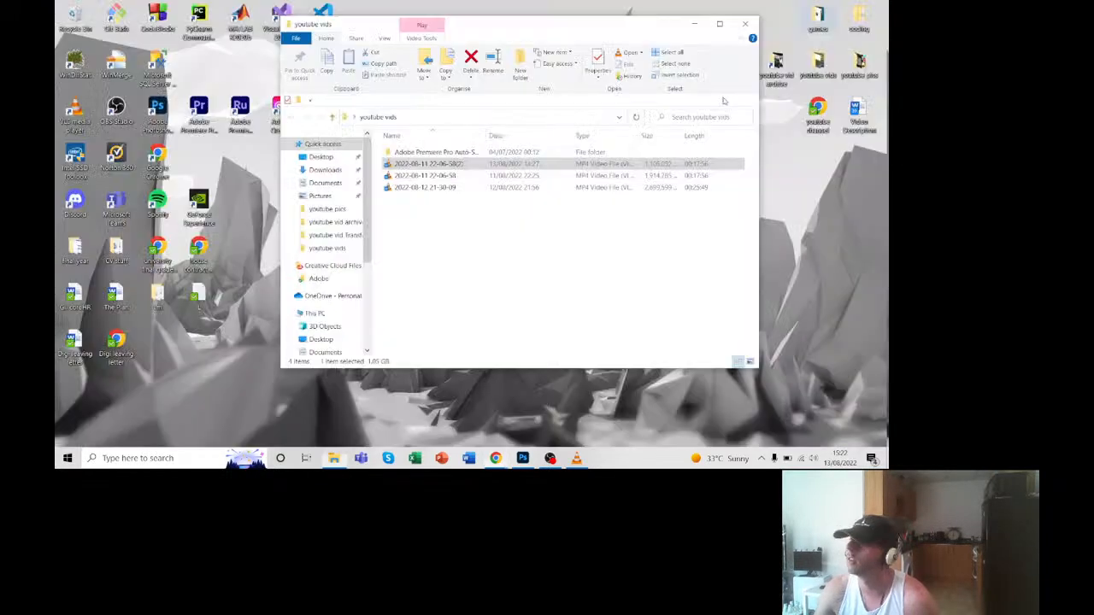
{"action": "left_click", "coordinate": [522, 459]}
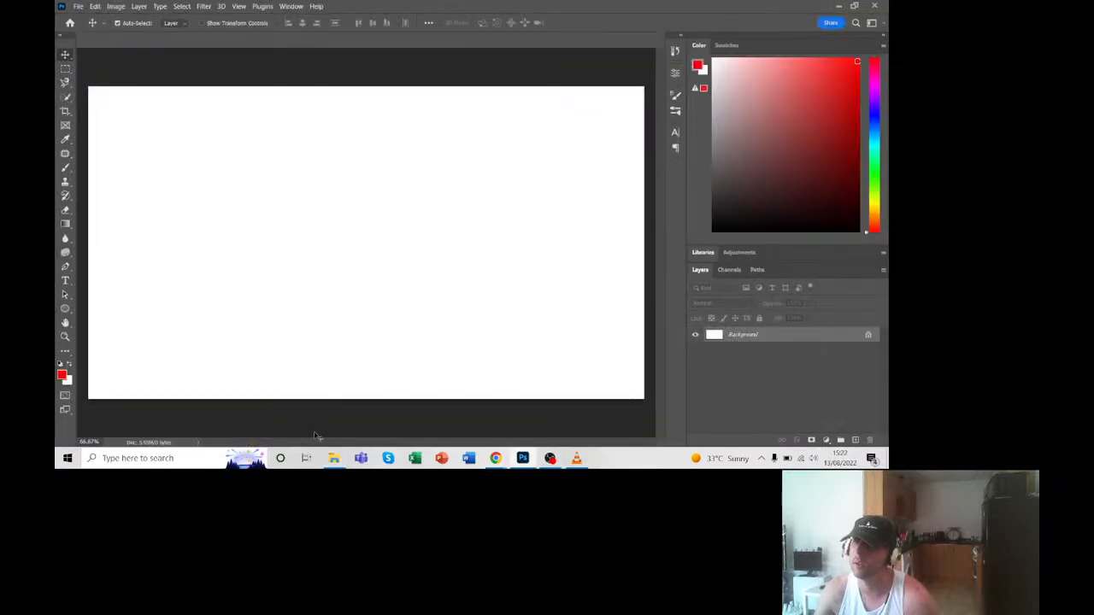
Step: Place the downloaded turok-to-receive-a-pc-re-release-rumour JPEG from the Downloads folder into the blank Photoshop document
{"action": "left_click", "coordinate": [332, 459]}
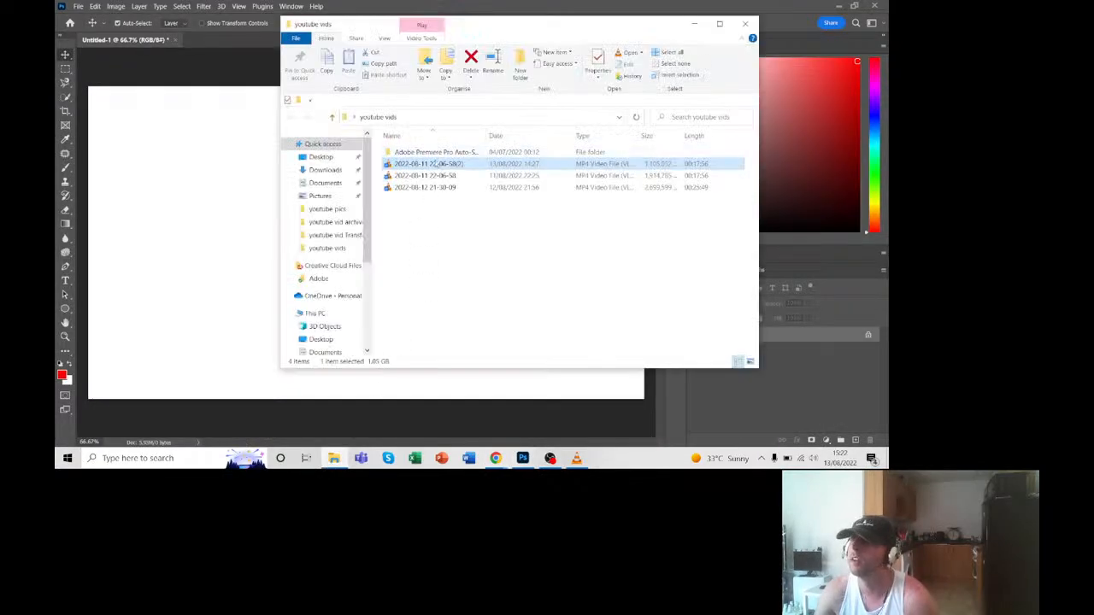
{"action": "left_click", "coordinate": [316, 313]}
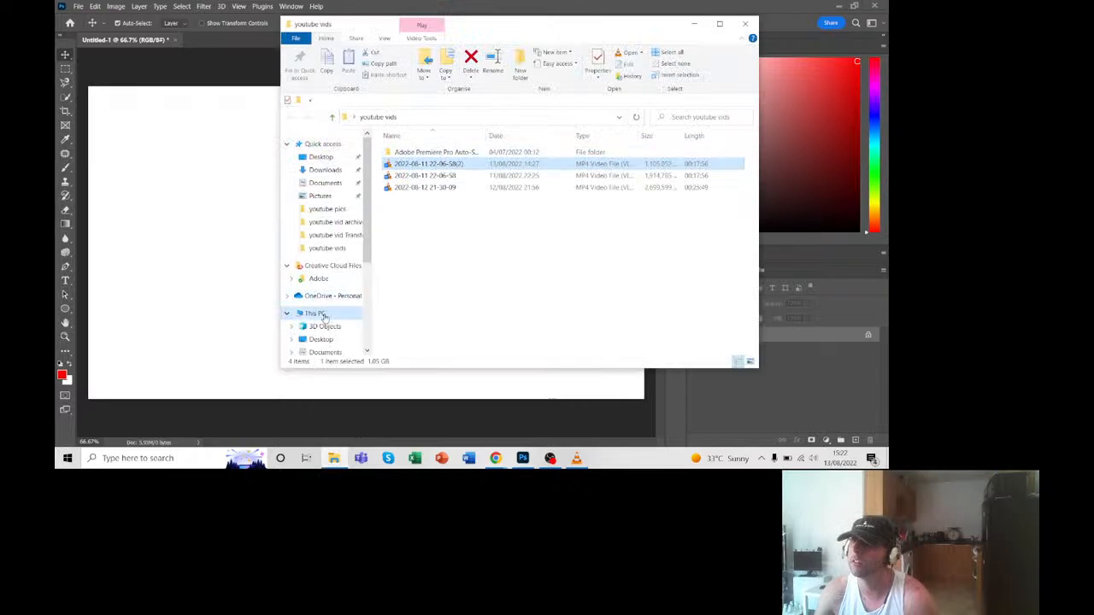
{"action": "left_click", "coordinate": [326, 173]}
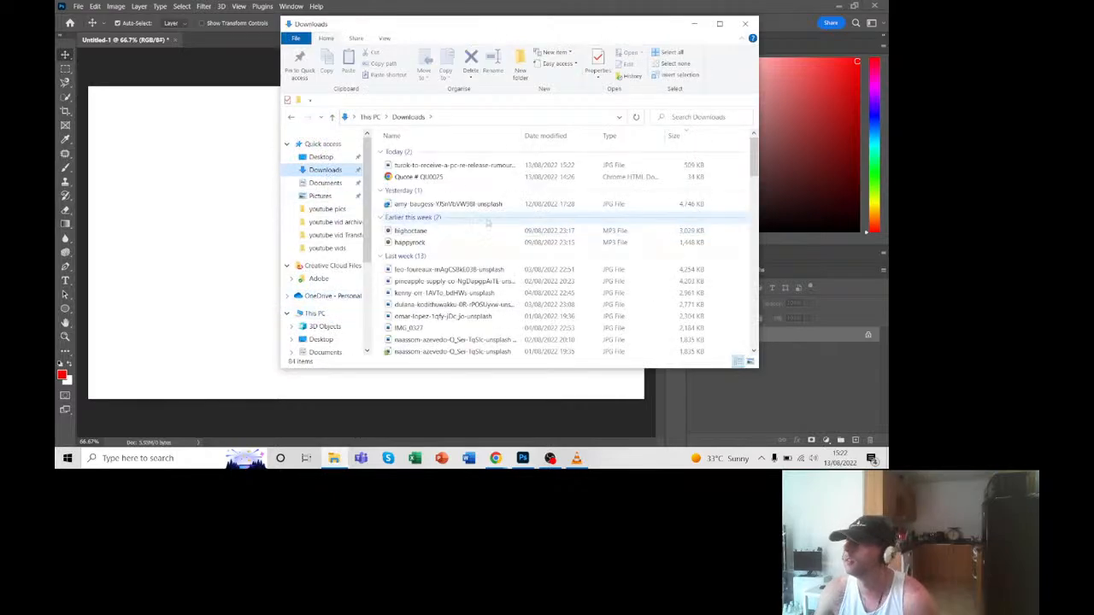
{"action": "left_click_drag", "start_coordinate": [440, 165], "coordinate": [200, 175]}
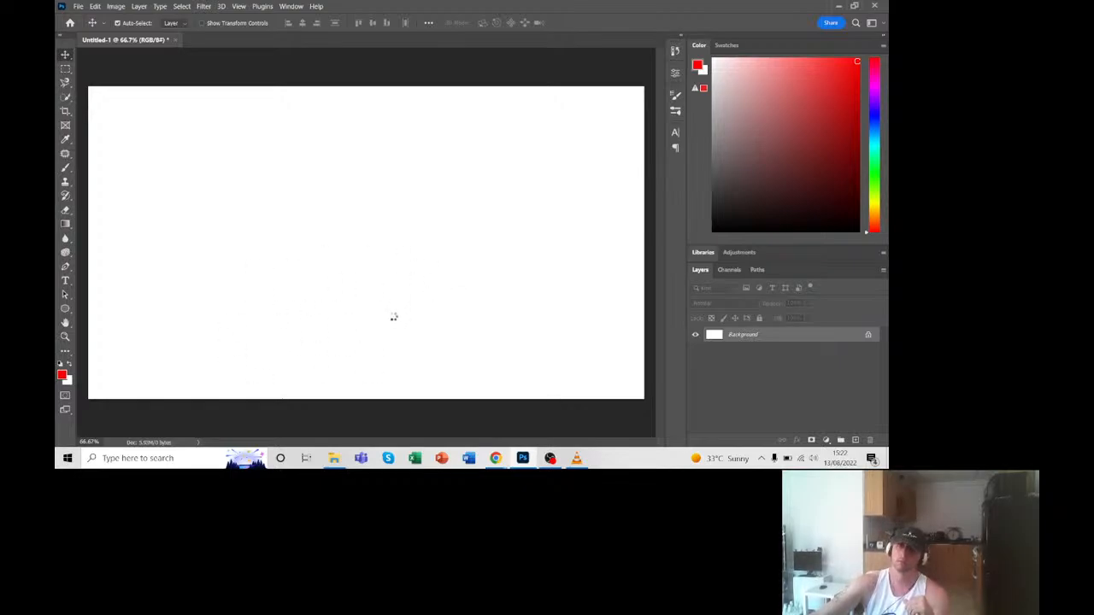
{"action": "left_click_drag", "start_coordinate": [393, 317], "coordinate": [392, 318]}
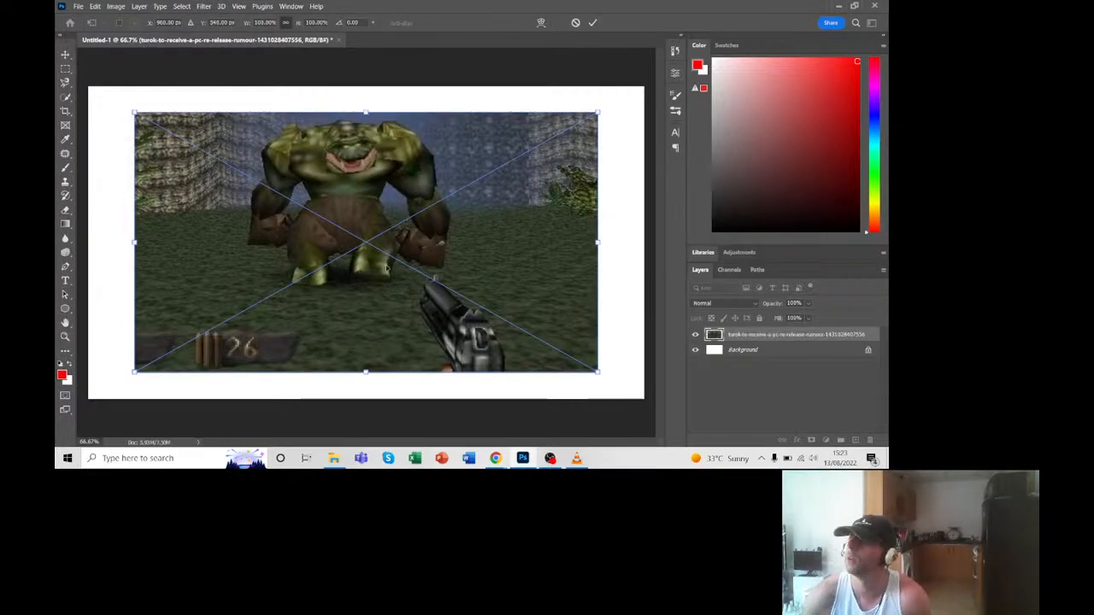
Step: Scale the placed rock monster screenshot up to about 120% and centre it so that it fills the whole canvas
{"action": "left_click_drag", "start_coordinate": [348, 290], "coordinate": [294, 315]}
{"action": "left_click_drag", "start_coordinate": [550, 139], "coordinate": [652, 101]}
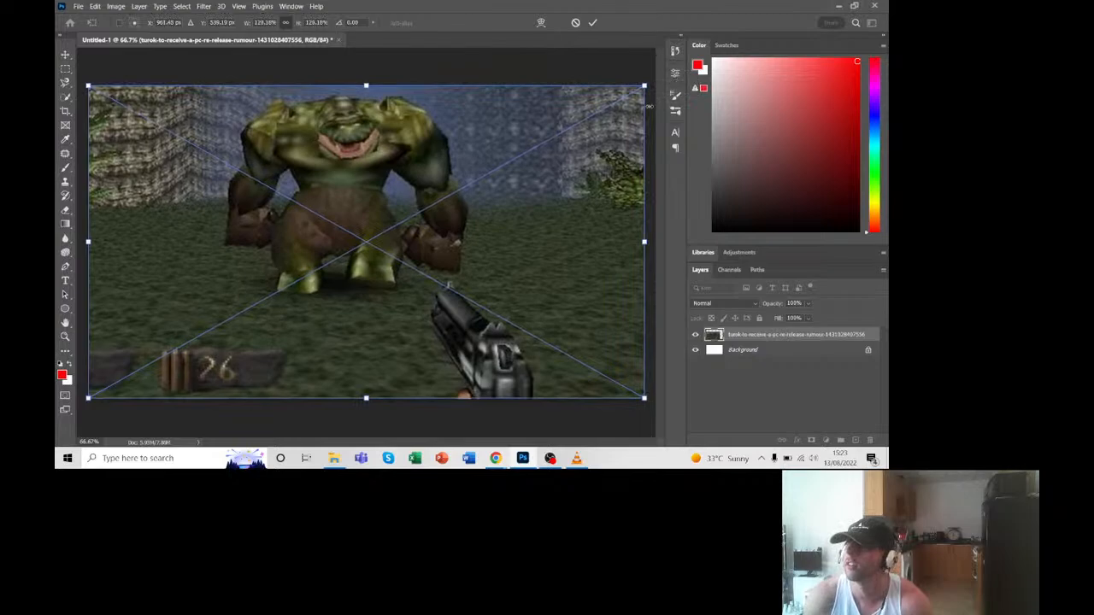
{"action": "left_click_drag", "start_coordinate": [412, 231], "coordinate": [418, 248]}
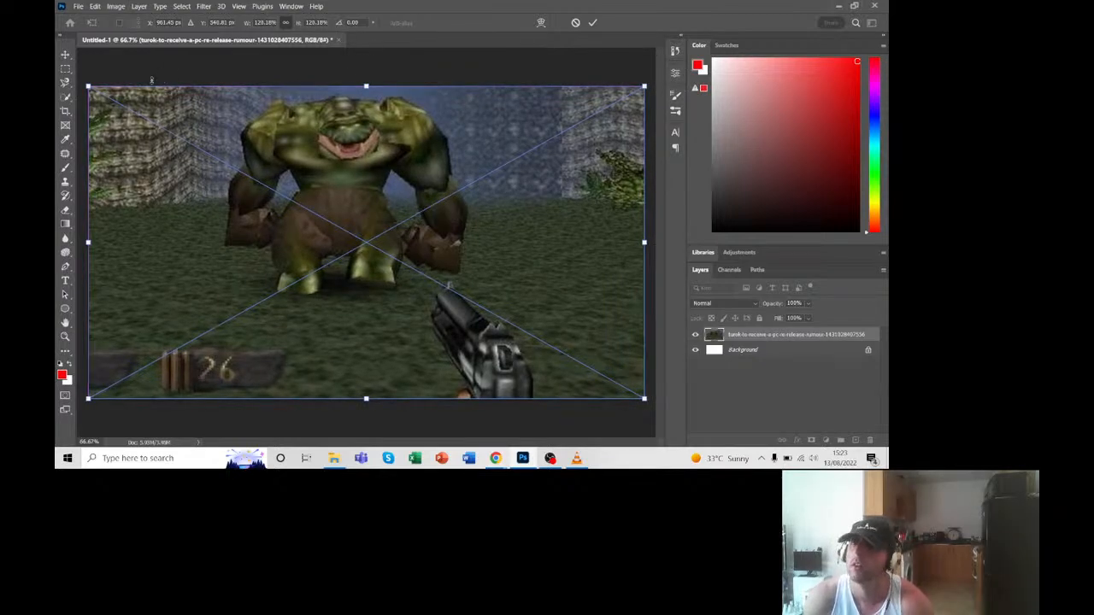
{"action": "left_click", "coordinate": [65, 99]}
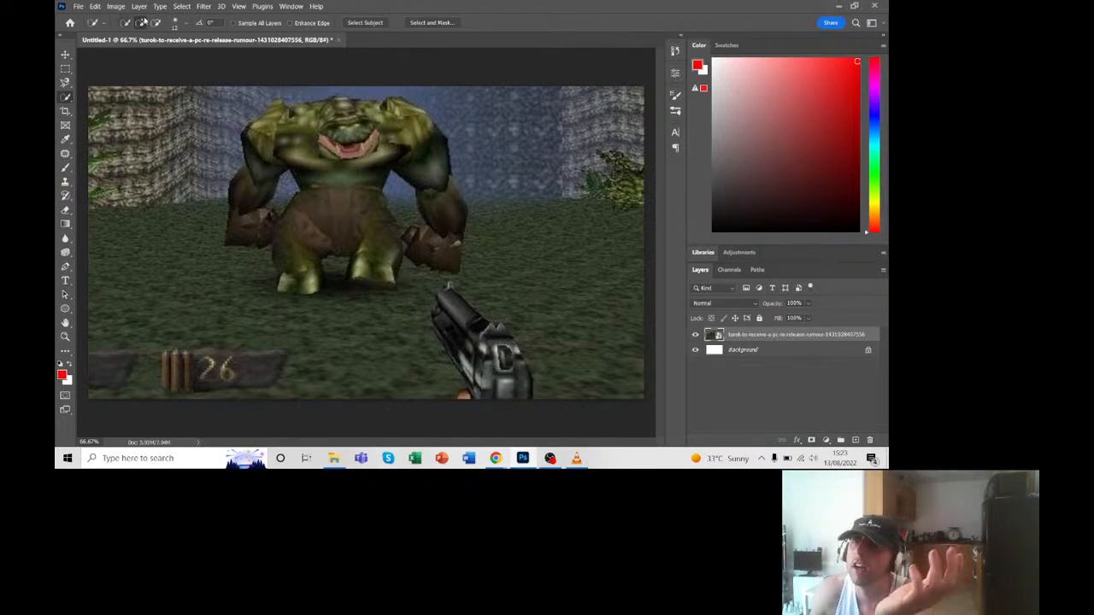
{"action": "left_click", "coordinate": [186, 26]}
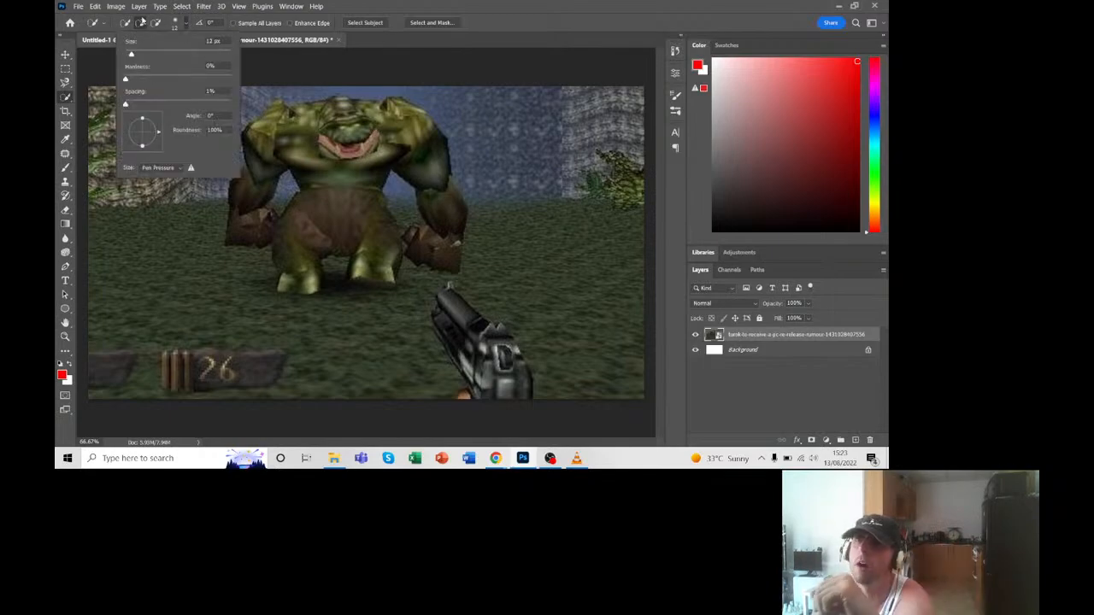
{"action": "left_click", "coordinate": [65, 55]}
{"action": "left_click", "coordinate": [65, 56]}
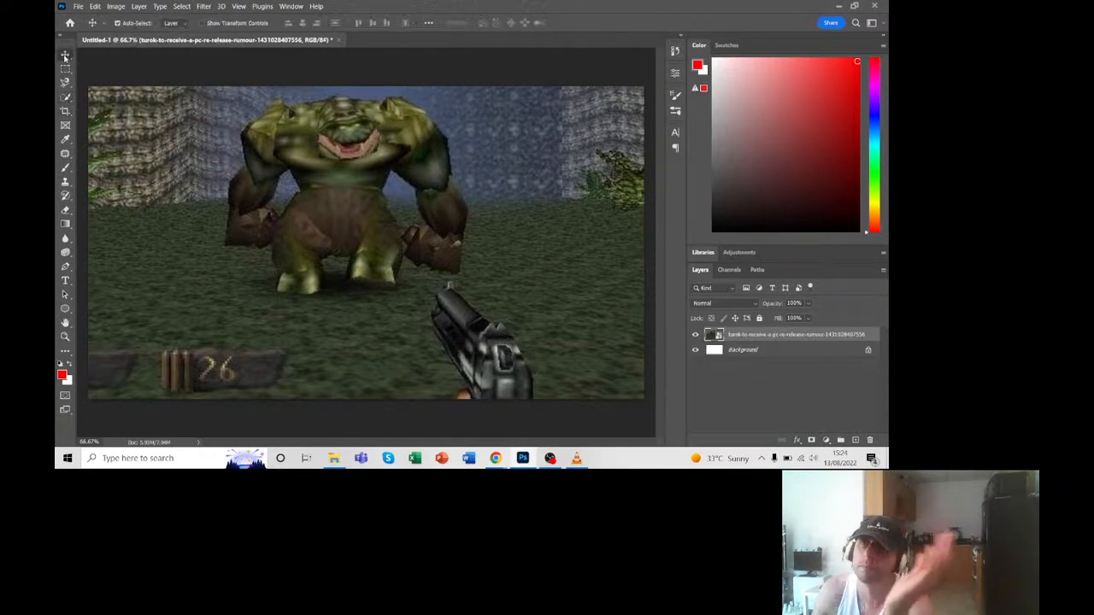
{"action": "mouse_move", "coordinate": [318, 233]}
{"action": "left_mouse_down"}
{"action": "mouse_move", "coordinate": [282, 228]}
{"action": "mouse_move", "coordinate": [340, 231]}
{"action": "mouse_move", "coordinate": [317, 228]}
{"action": "left_mouse_up"}
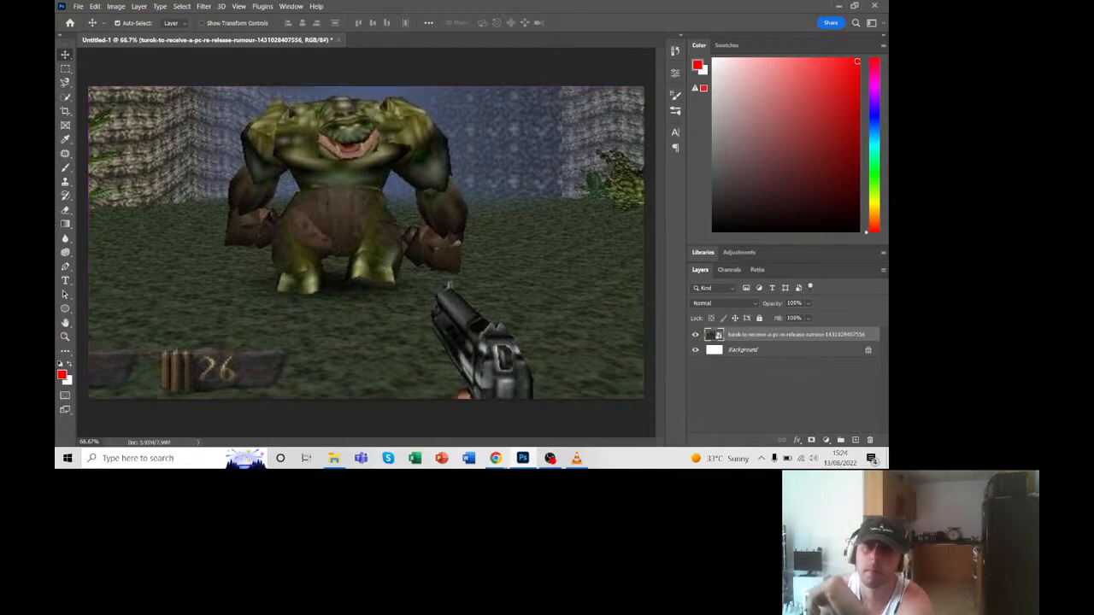
Step: Select the screenshot's subject automatically and subtract the pistol from the selection, keeping the rock monster selected
{"action": "left_click", "coordinate": [66, 98]}
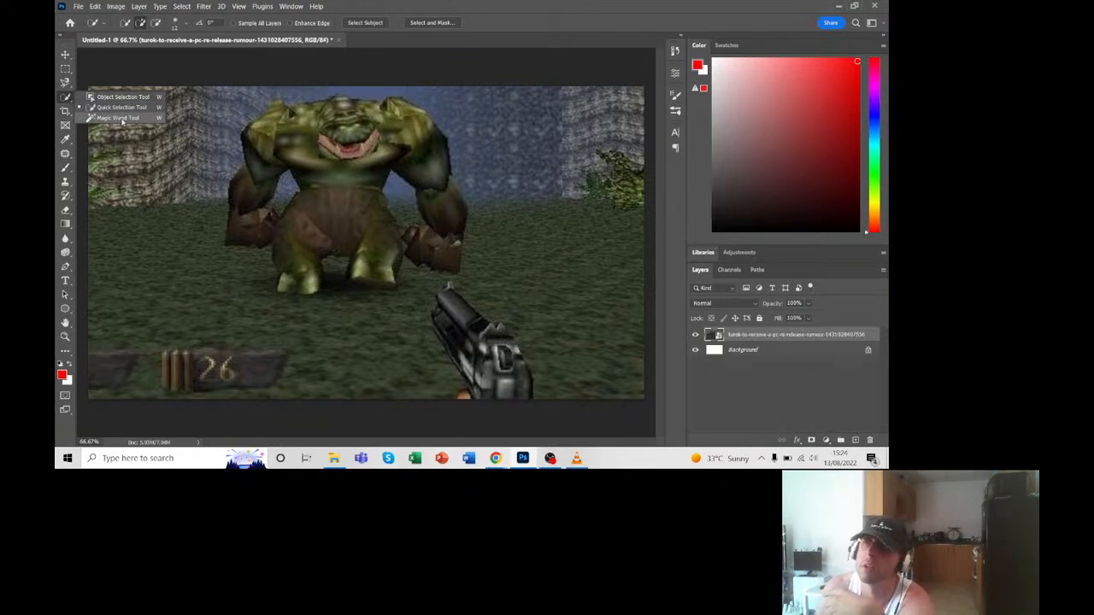
{"action": "left_click", "coordinate": [182, 6]}
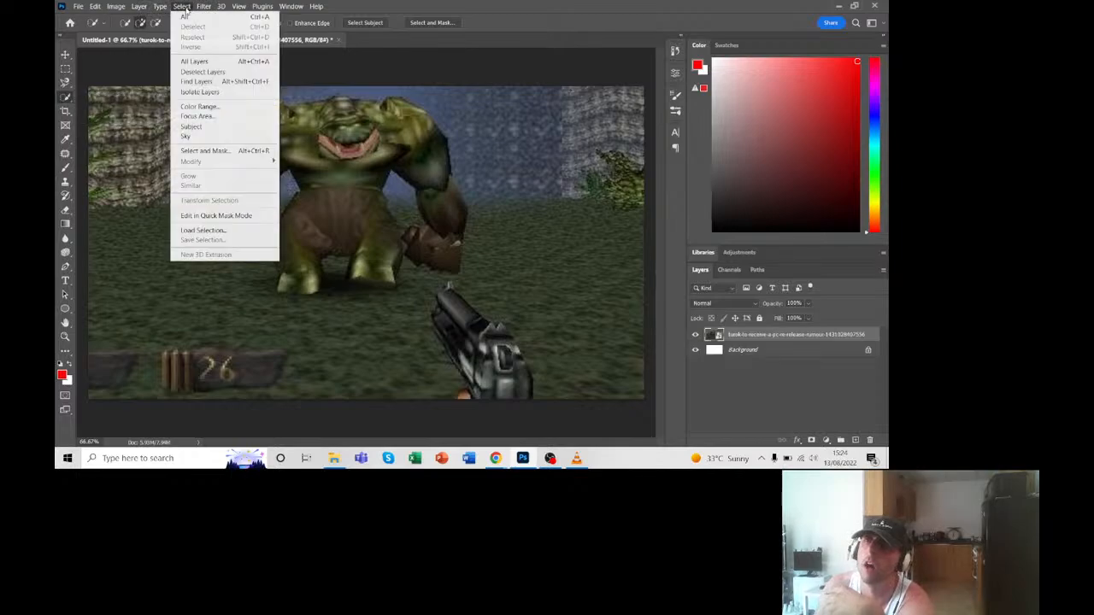
{"action": "left_click", "coordinate": [205, 128]}
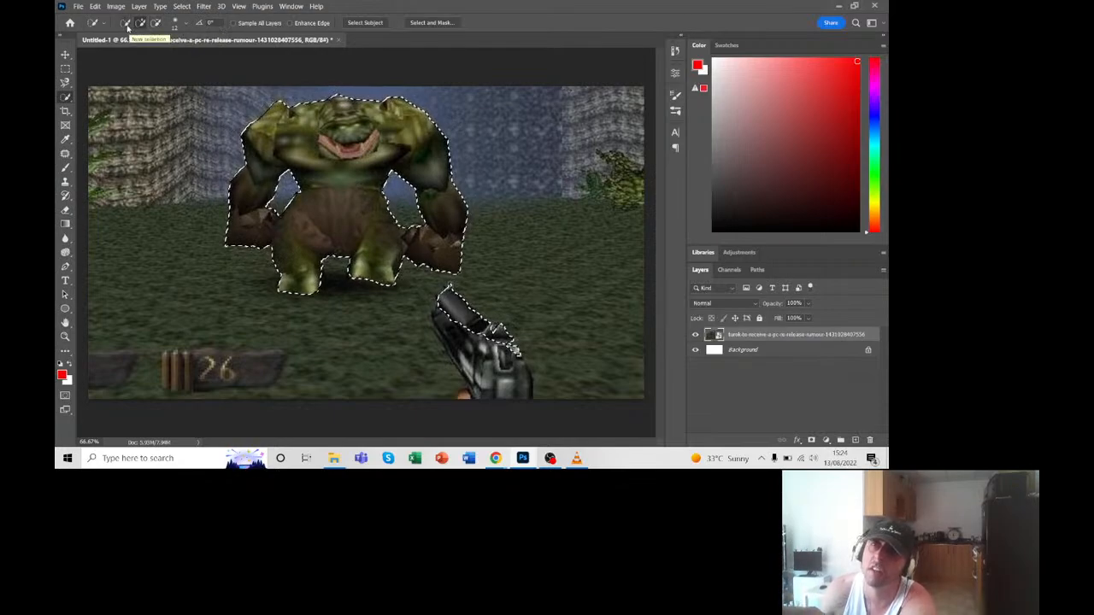
{"action": "left_click", "coordinate": [188, 25]}
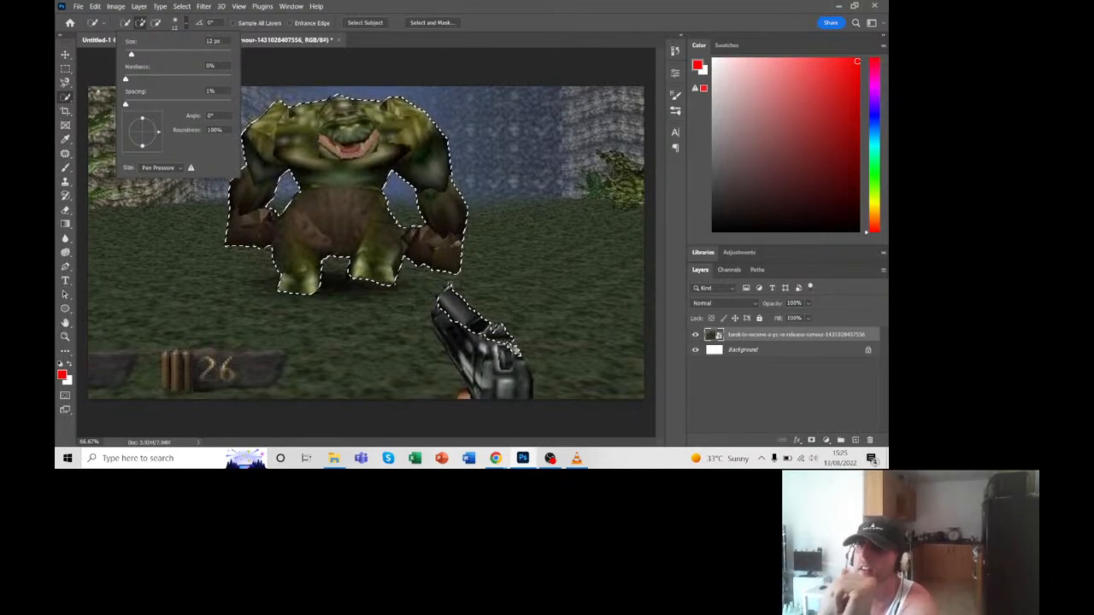
{"action": "left_click", "coordinate": [154, 23]}
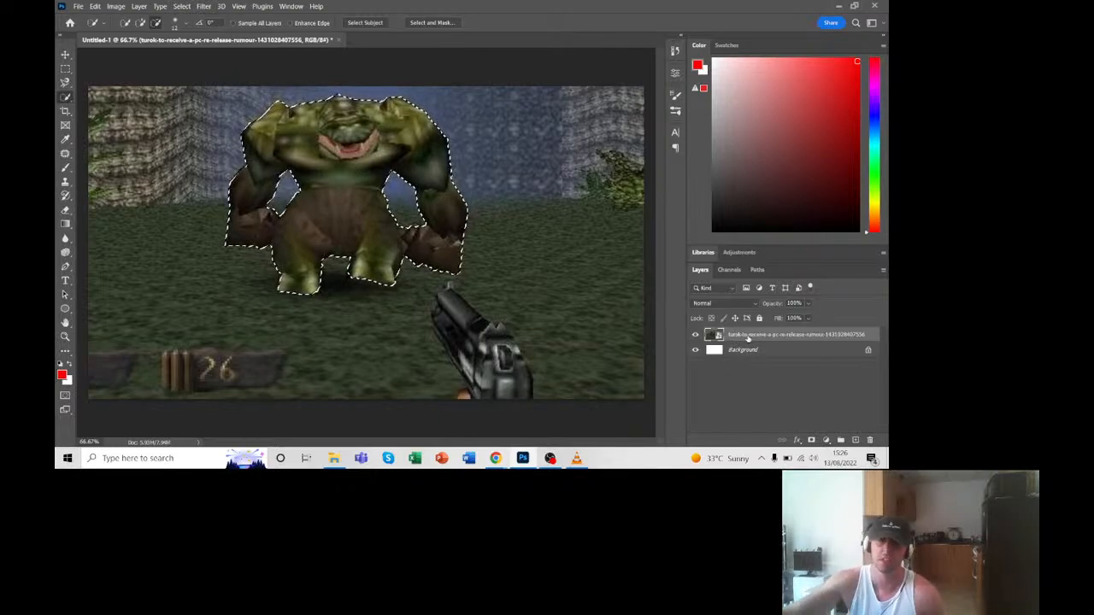
Step: Copy the selected rock monster to a new layer and hide the original screenshot layer
{"action": "key", "text": "ctrl+j"}
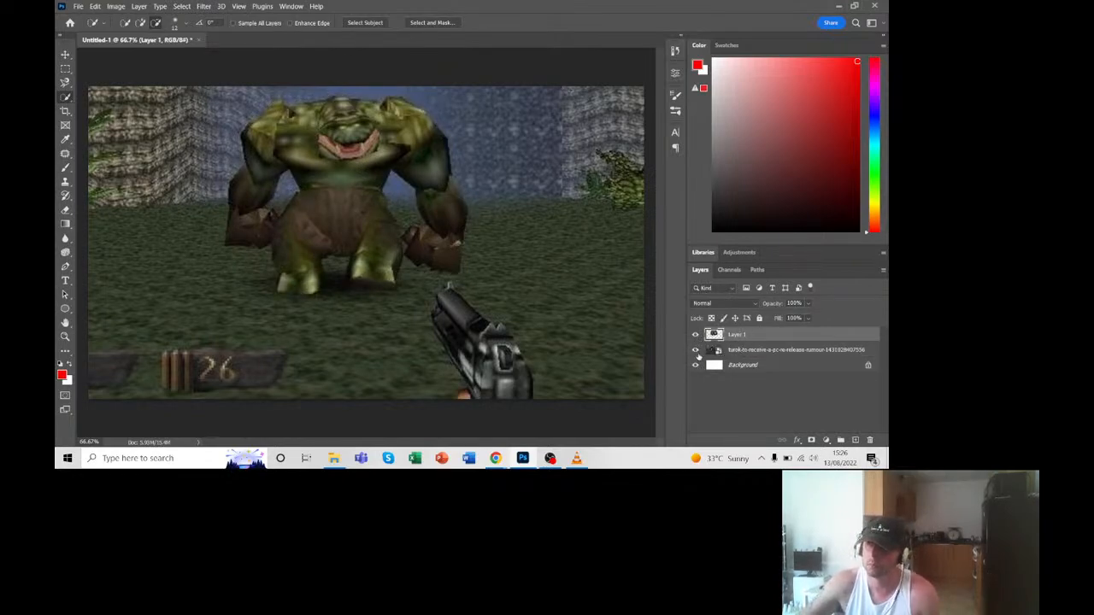
{"action": "left_click", "coordinate": [695, 351]}
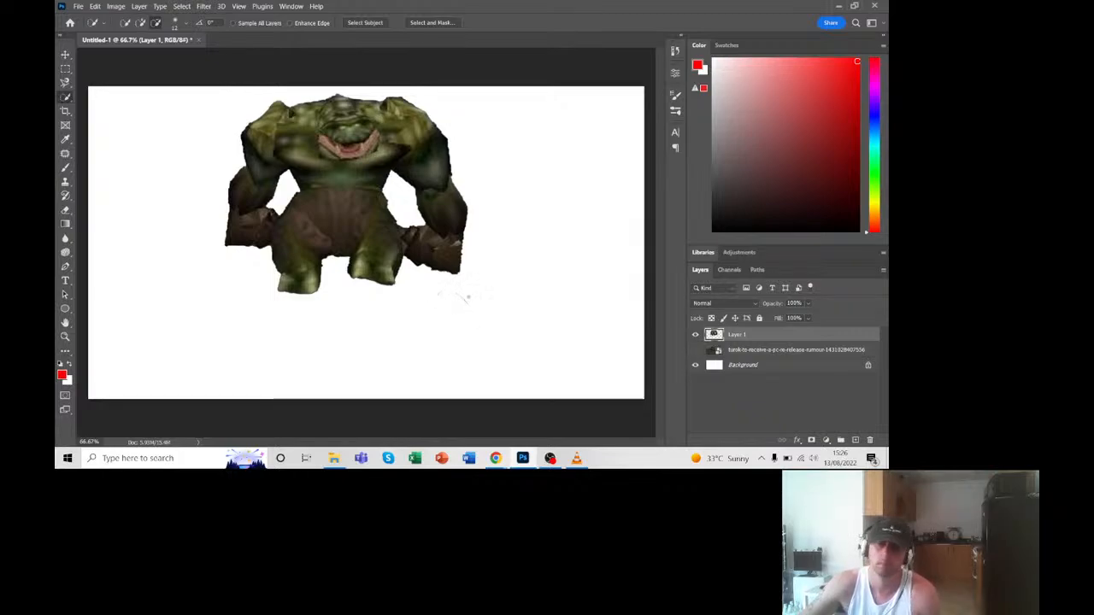
{"action": "left_click", "coordinate": [695, 350]}
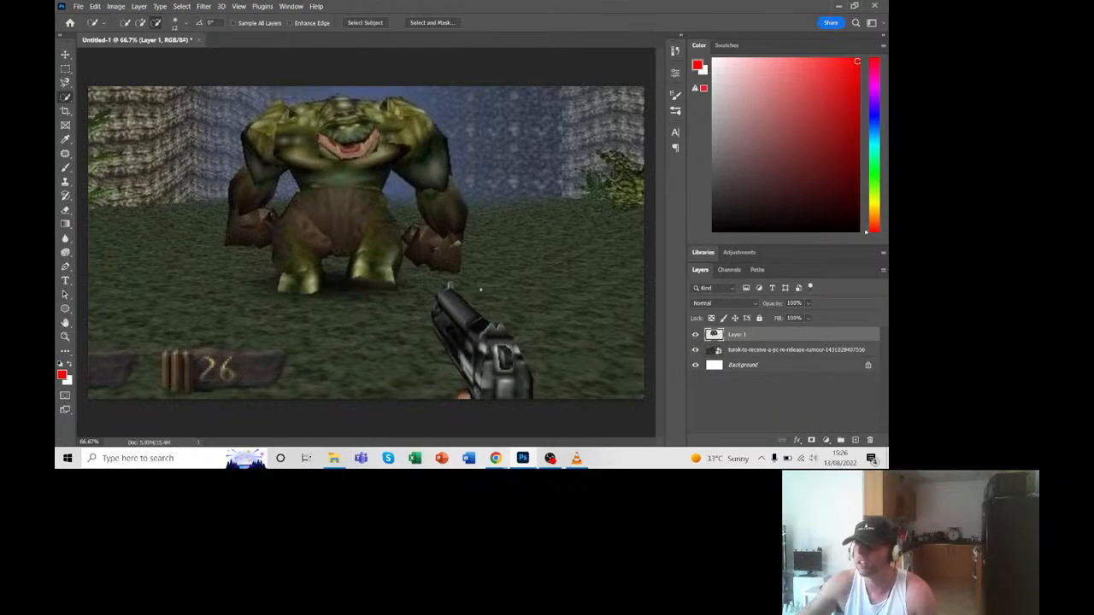
{"action": "left_click", "coordinate": [695, 350]}
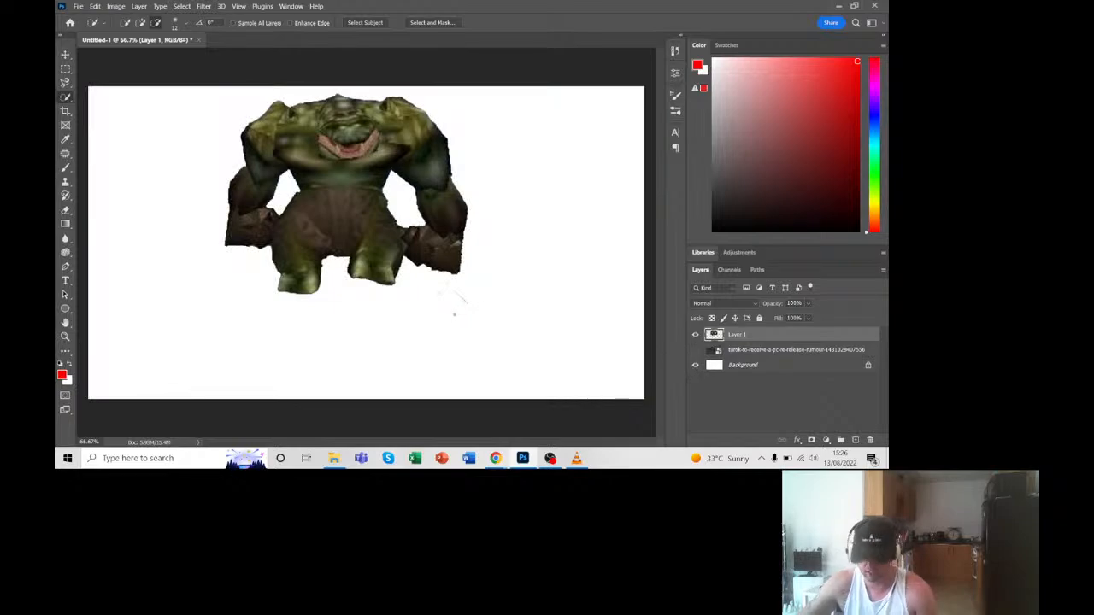
Step: Move the cut-out monster down towards the middle of the white canvas
{"action": "key", "text": "ctrl+t"}
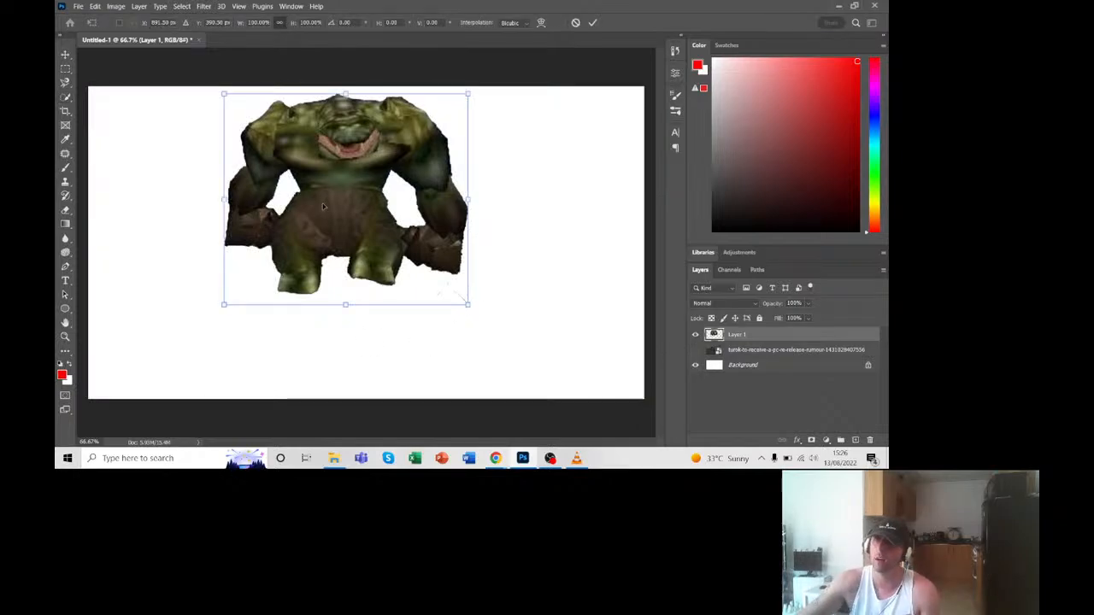
{"action": "left_click", "coordinate": [66, 53]}
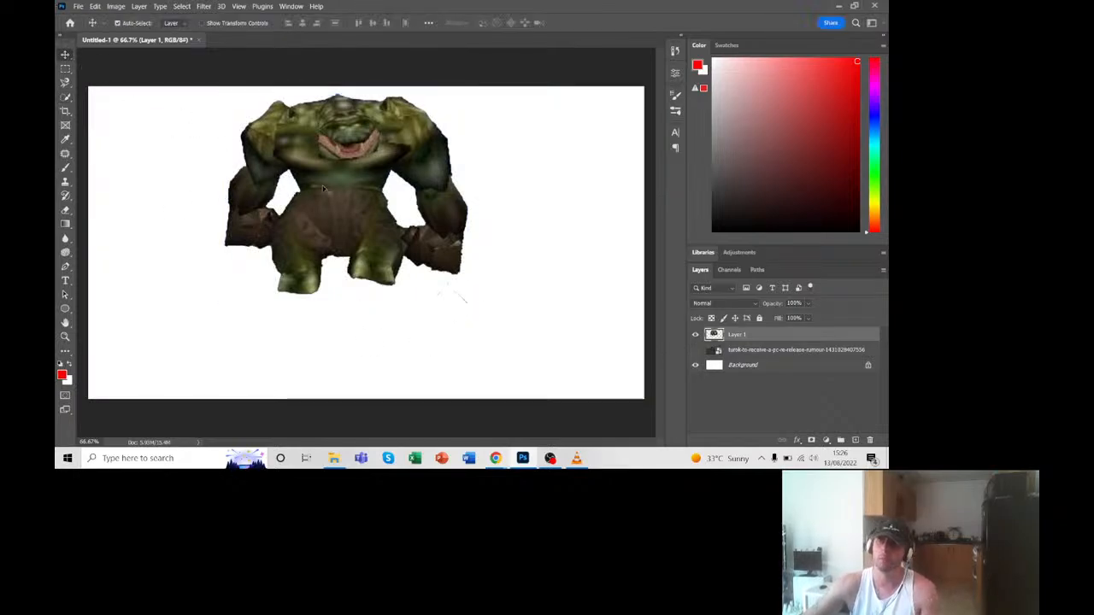
{"action": "mouse_move", "coordinate": [346, 181]}
{"action": "left_mouse_down"}
{"action": "mouse_move", "coordinate": [416, 244]}
{"action": "mouse_move", "coordinate": [331, 224]}
{"action": "mouse_move", "coordinate": [360, 188]}
{"action": "left_mouse_up"}
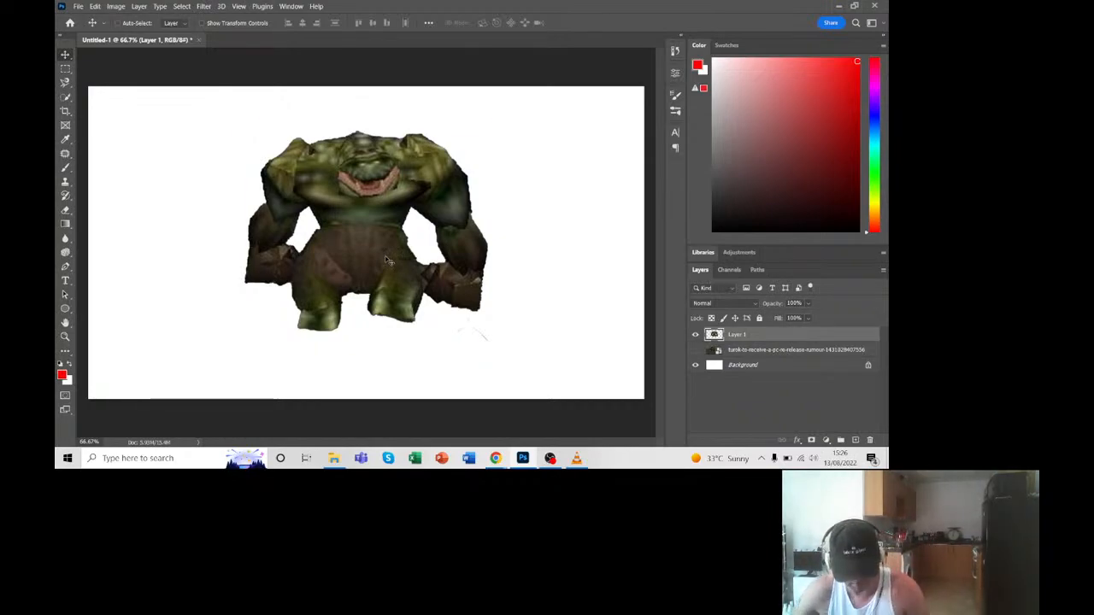
Step: Scale the cut-out monster down proportionally to about 94% and reposition it near the canvas centre
{"action": "key", "text": "ctrl+t"}
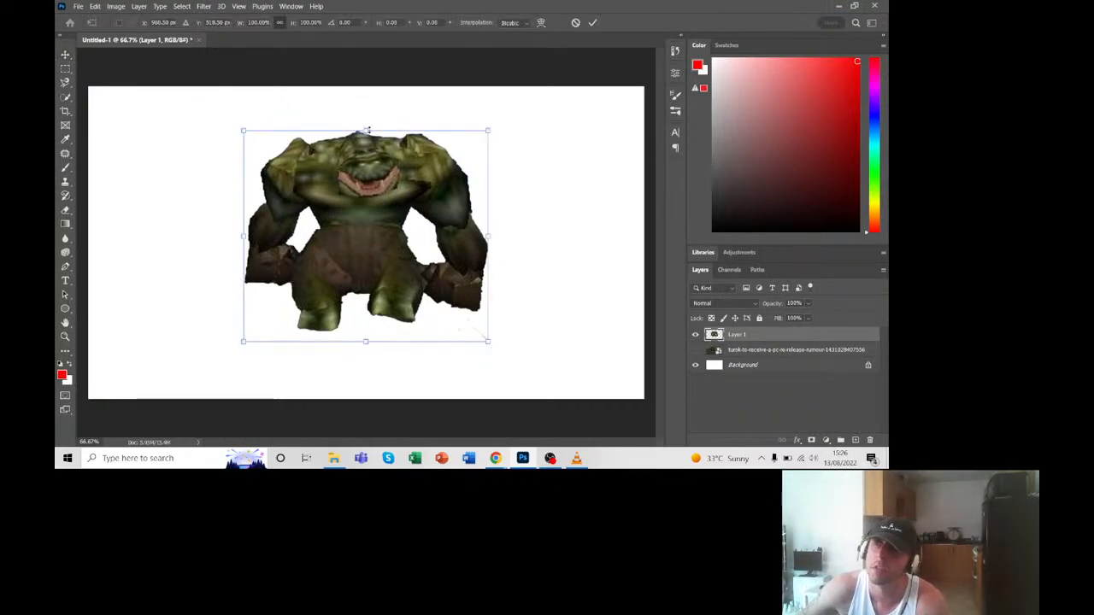
{"action": "mouse_move", "coordinate": [365, 131]}
{"action": "left_mouse_down"}
{"action": "mouse_move", "coordinate": [368, 104]}
{"action": "mouse_move", "coordinate": [366, 132]}
{"action": "left_mouse_up"}
{"action": "mouse_move", "coordinate": [491, 130]}
{"action": "left_mouse_down"}
{"action": "mouse_move", "coordinate": [526, 101]}
{"action": "mouse_move", "coordinate": [483, 143]}
{"action": "mouse_move", "coordinate": [495, 129]}
{"action": "left_mouse_up"}
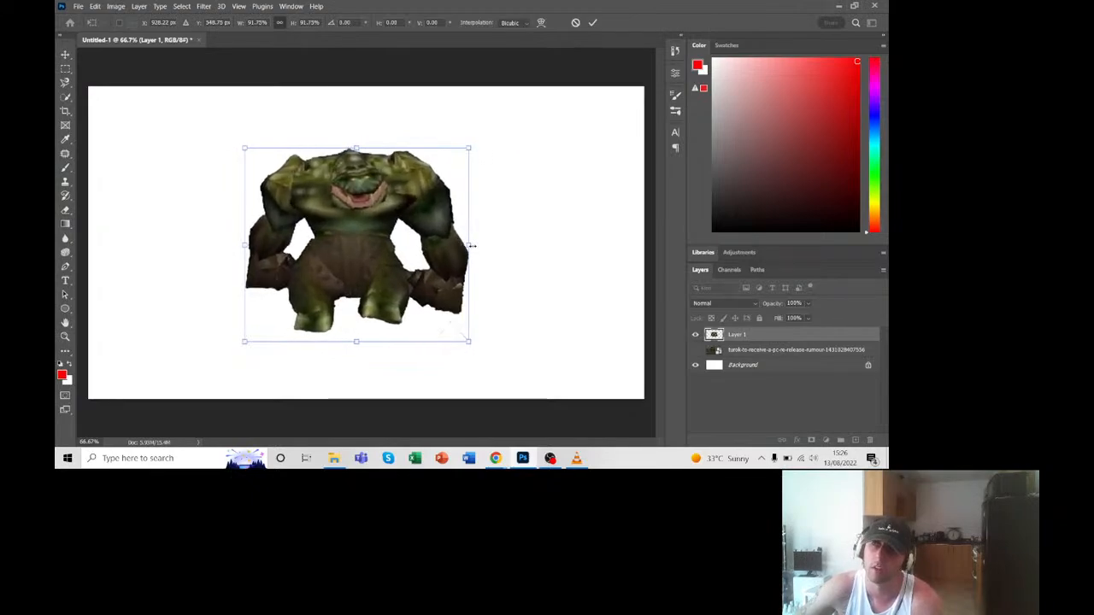
{"action": "mouse_move", "coordinate": [470, 245]}
{"action": "left_mouse_down"}
{"action": "mouse_move", "coordinate": [583, 245]}
{"action": "mouse_move", "coordinate": [464, 257]}
{"action": "mouse_move", "coordinate": [475, 255]}
{"action": "left_mouse_up"}
{"action": "right_click", "coordinate": [368, 205]}
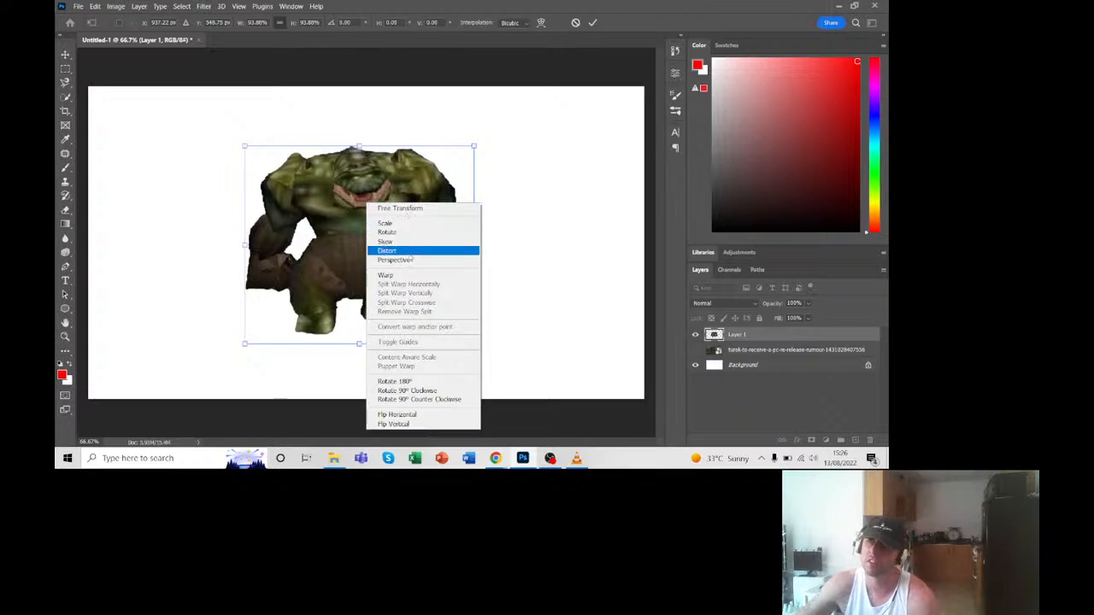
{"action": "left_click", "coordinate": [330, 220]}
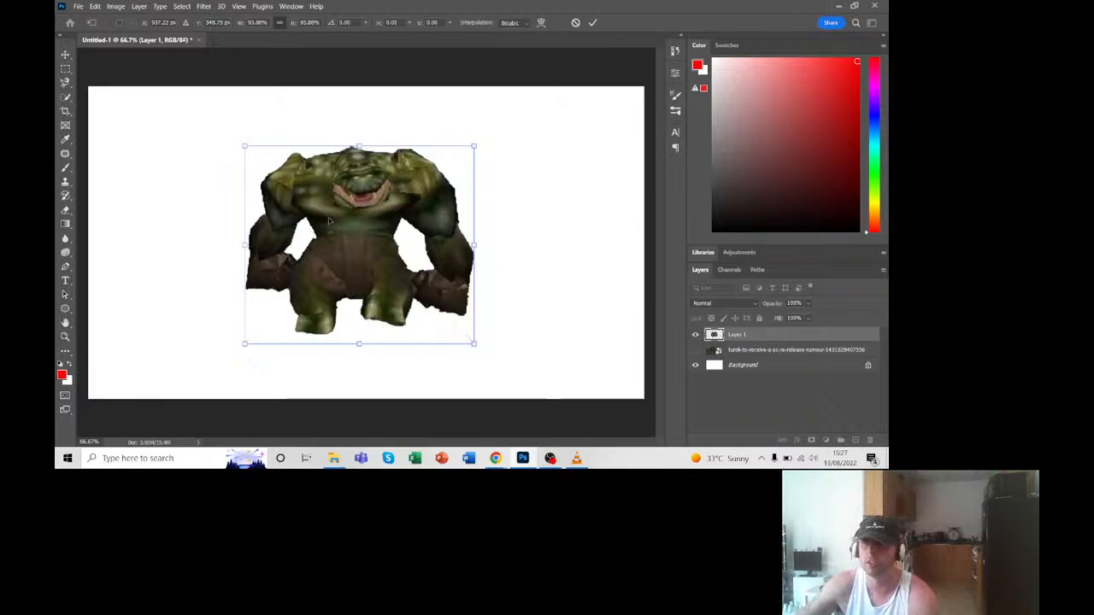
{"action": "left_click_drag", "start_coordinate": [345, 225], "coordinate": [354, 222]}
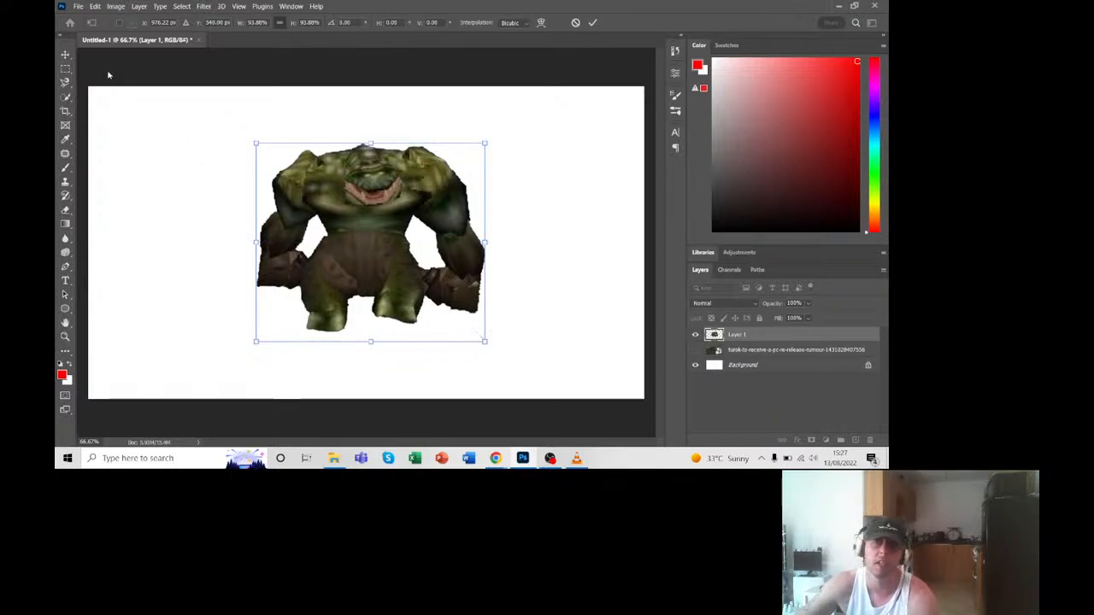
Step: Erase the stray pistol remnants below the monster's fist with a soft round Eraser
{"action": "left_click", "coordinate": [65, 212]}
{"action": "right_click", "coordinate": [65, 212]}
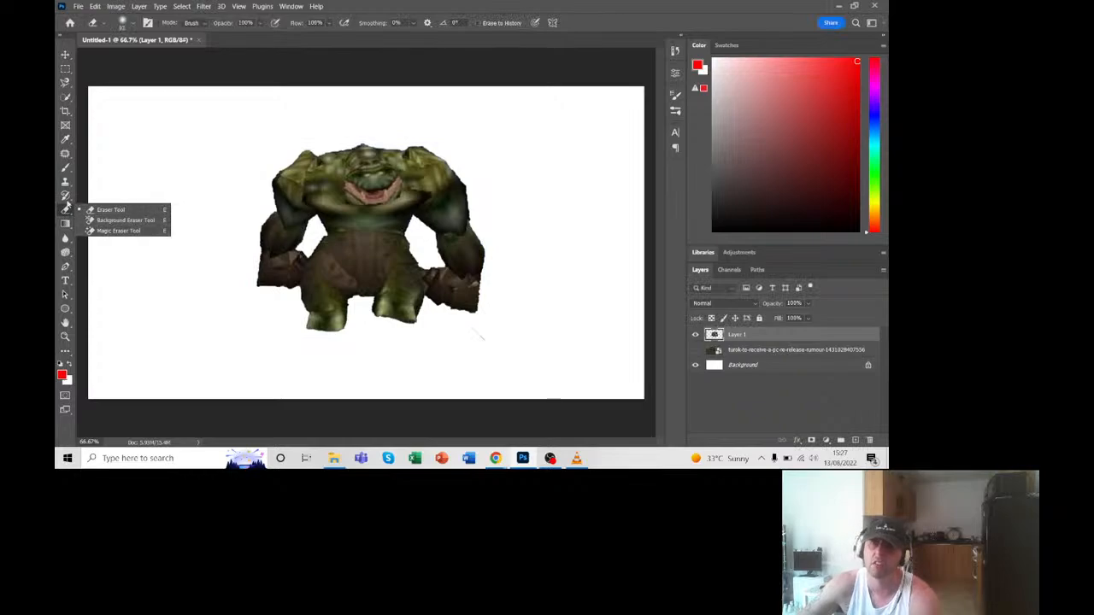
{"action": "left_click", "coordinate": [113, 209]}
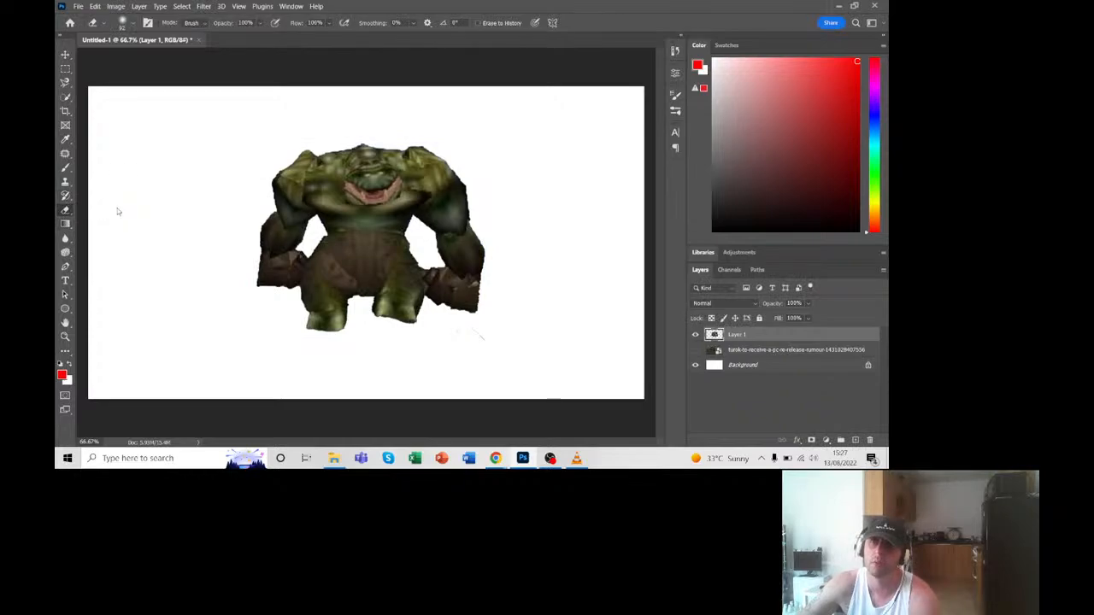
{"action": "left_click", "coordinate": [132, 23]}
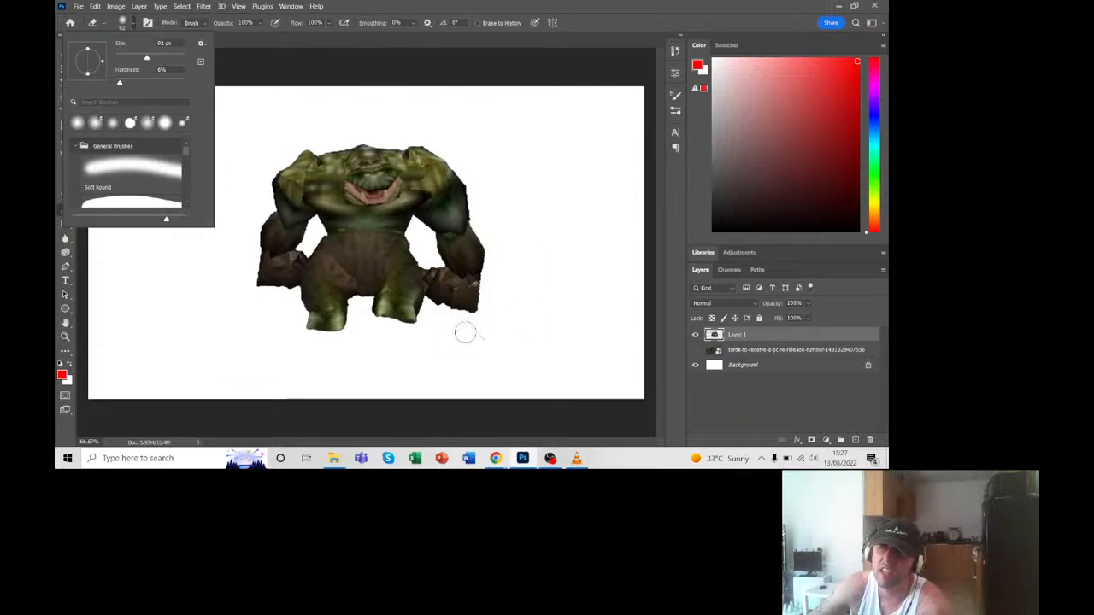
{"action": "left_click", "coordinate": [487, 338]}
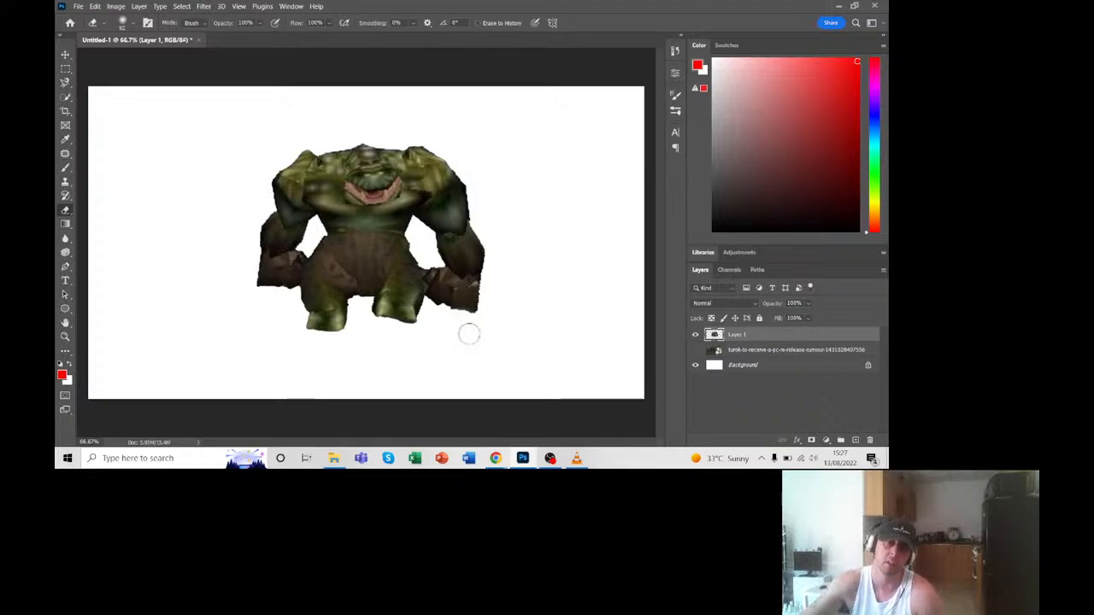
Step: Erase a diagonal stroke across the monster's body as a demonstration and undo it
{"action": "left_click_drag", "start_coordinate": [470, 306], "coordinate": [261, 183]}
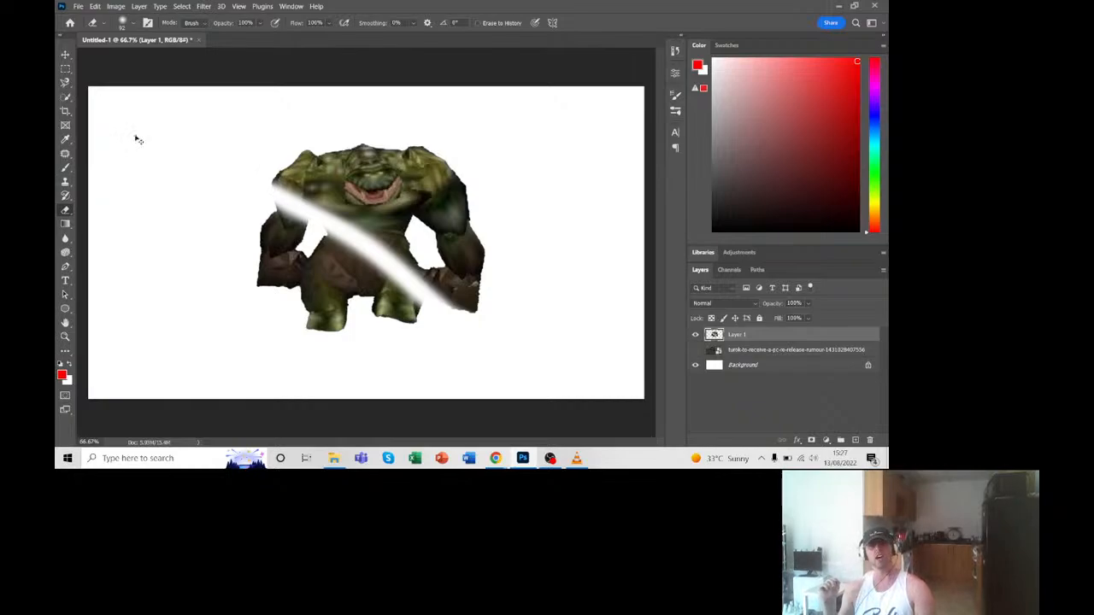
{"action": "key", "text": "ctrl+z"}
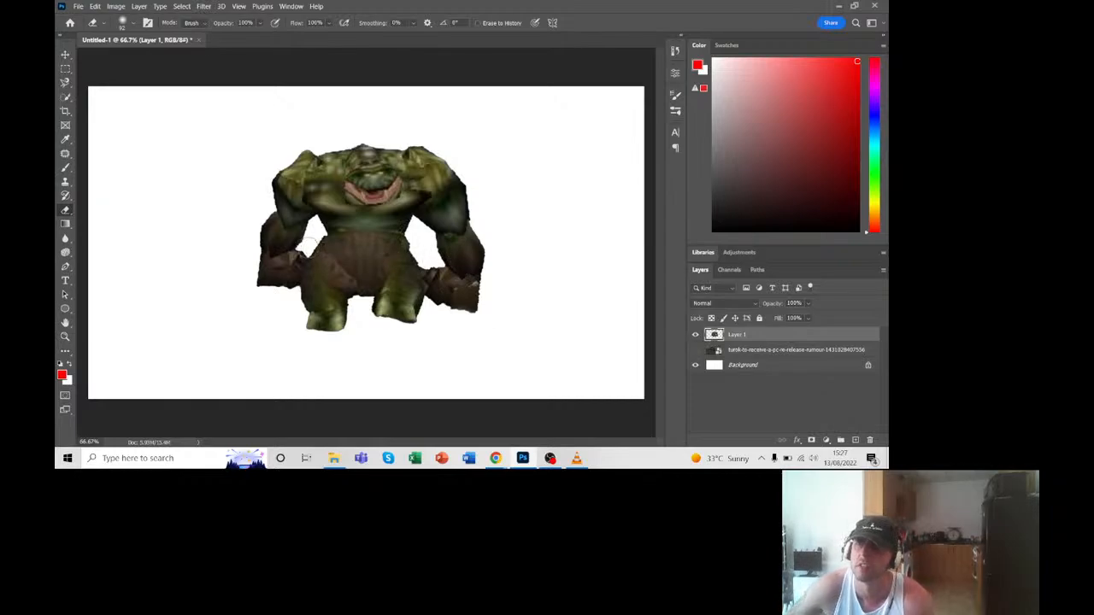
{"action": "left_click", "coordinate": [122, 23]}
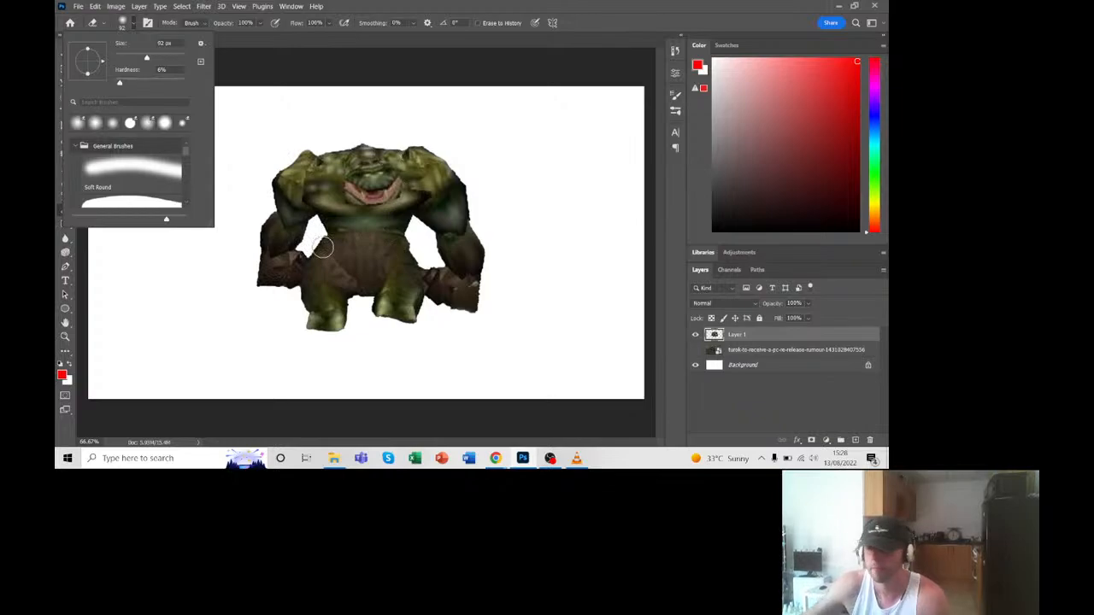
{"action": "left_click", "coordinate": [296, 67]}
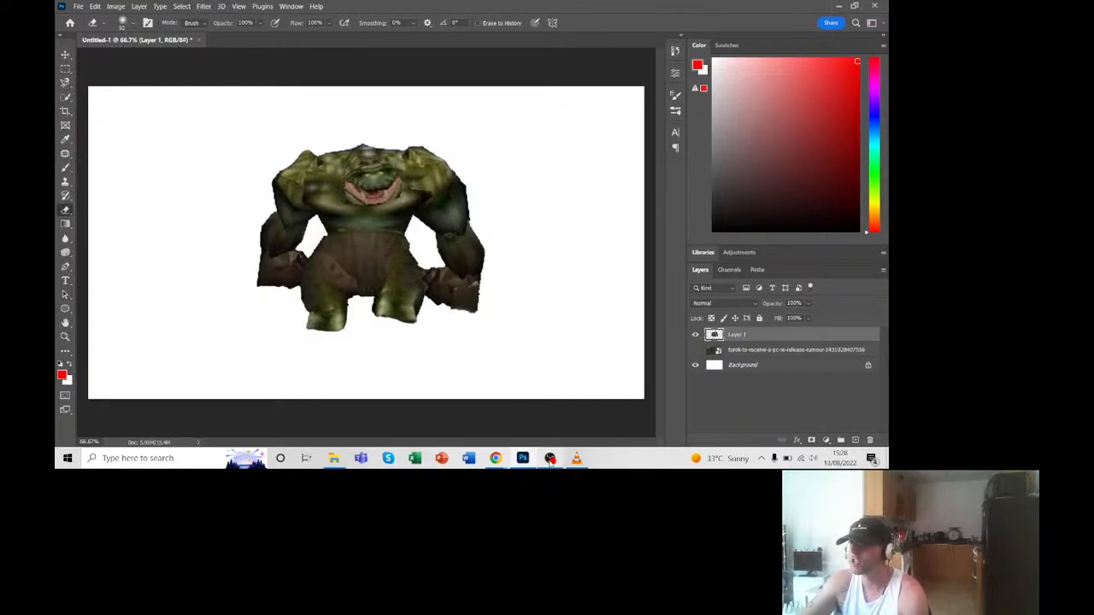
Step: Switch to VLC, seek the gameplay recording to about 02:34, and advance frame by frame to the 02:38 view of the two stone archways
{"action": "left_click", "coordinate": [576, 458]}
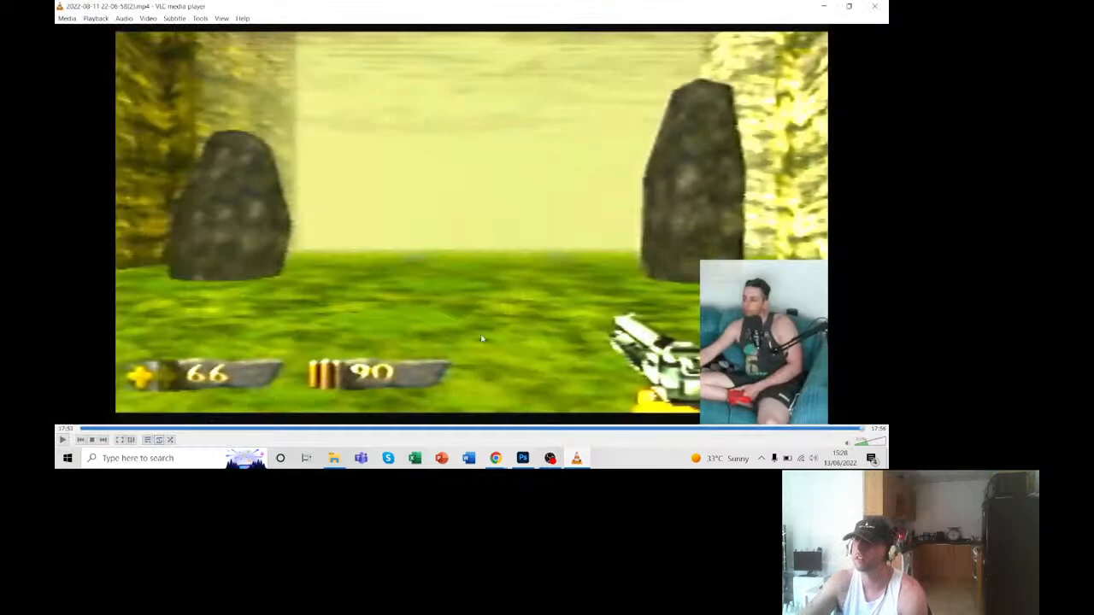
{"action": "left_click_drag", "start_coordinate": [167, 430], "coordinate": [194, 430]}
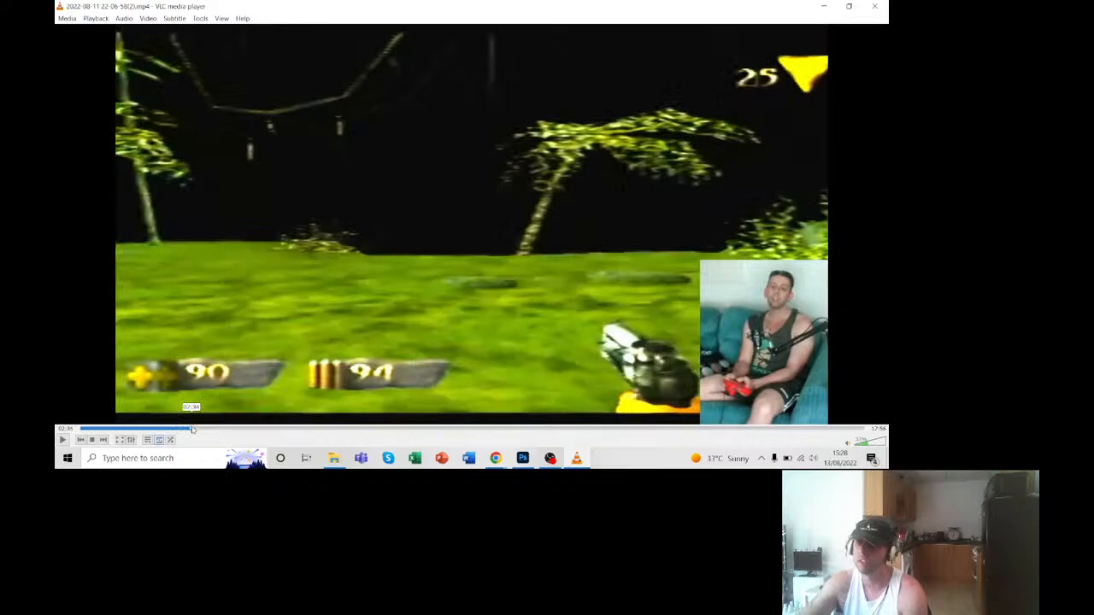
{"action": "key", "text": "e"}
{"action": "key", "text": "e"}
{"action": "key", "text": "e"}
{"action": "key", "text": "e"}
{"action": "key", "text": "e"}
{"action": "key", "text": "e"}
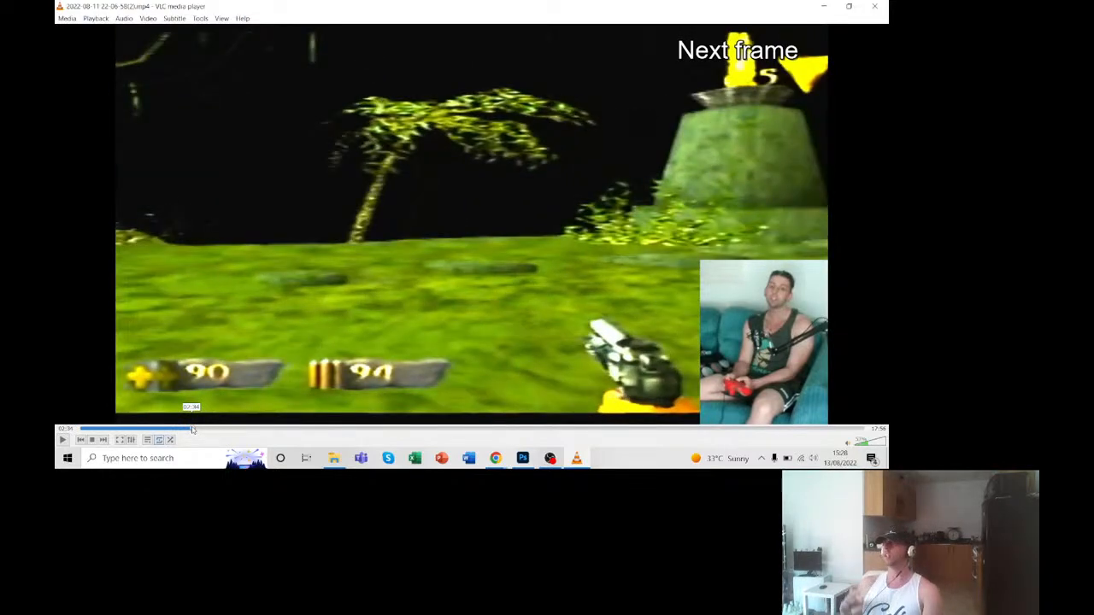
{"action": "key", "text": "e"}
{"action": "key", "text": "e"}
{"action": "key", "text": "e"}
{"action": "key", "text": "e"}
{"action": "key", "text": "e"}
{"action": "key", "text": "e"}
{"action": "key", "text": "e"}
{"action": "key", "text": "e"}
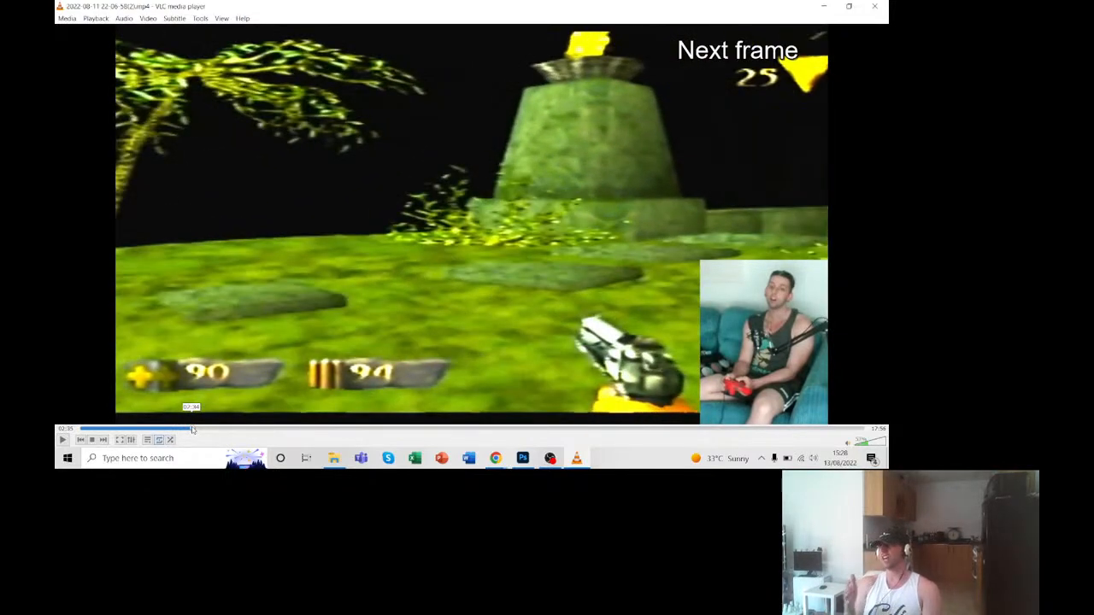
{"action": "key", "text": "e"}
{"action": "key", "text": "e"}
{"action": "key", "text": "e"}
{"action": "key", "text": "e"}
{"action": "key", "text": "e"}
{"action": "key", "text": "e"}
{"action": "key", "text": "e"}
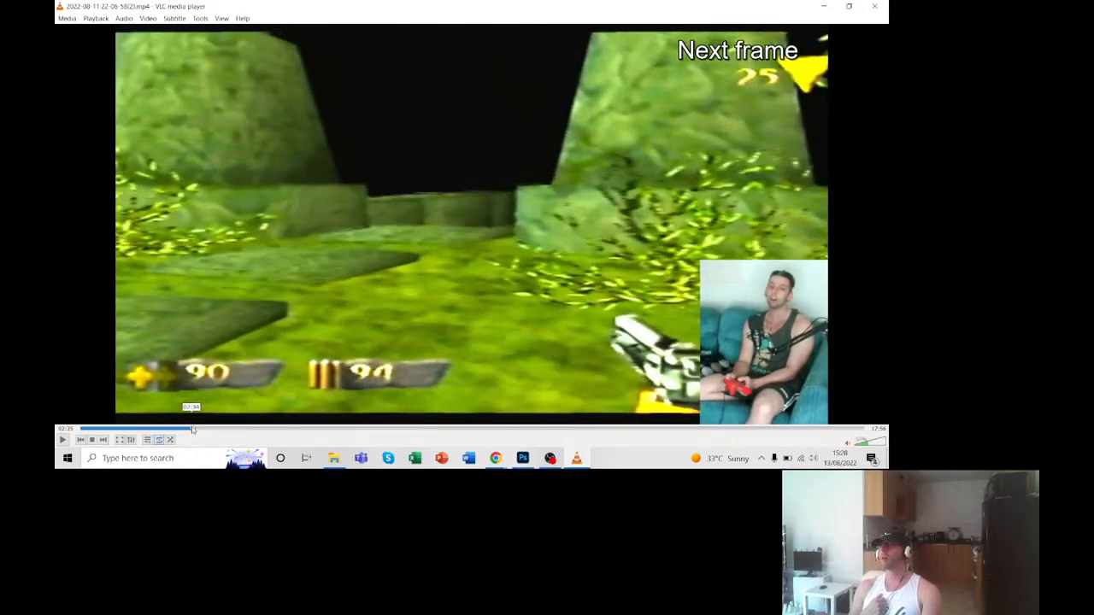
{"action": "key", "text": "e"}
{"action": "key", "text": "e"}
{"action": "key", "text": "e"}
{"action": "key", "text": "e"}
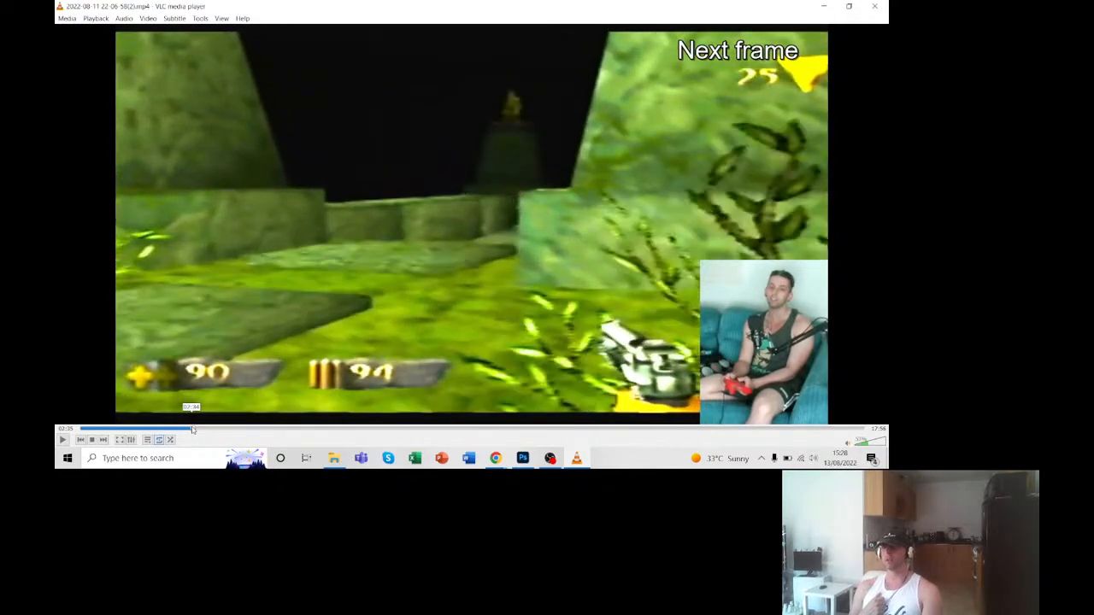
{"action": "key", "text": "e"}
{"action": "key", "text": "e"}
{"action": "key", "text": "e"}
{"action": "key", "text": "e"}
{"action": "key", "text": "e"}
{"action": "key", "text": "e"}
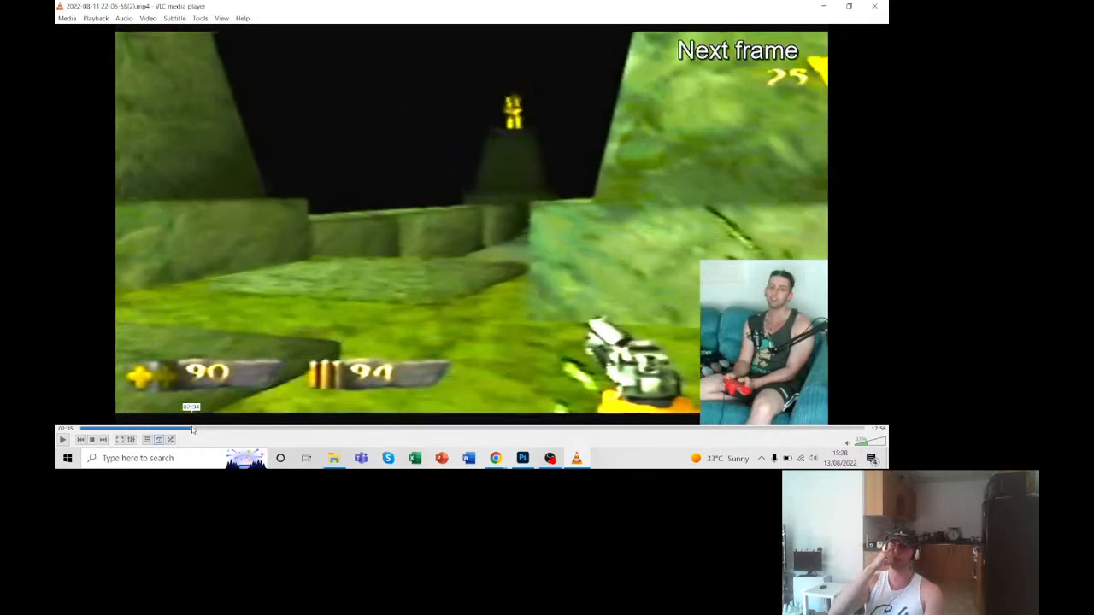
{"action": "key", "text": "e"}
{"action": "key", "text": "e"}
{"action": "key", "text": "e"}
{"action": "key", "text": "e"}
{"action": "key", "text": "e"}
{"action": "key", "text": "e"}
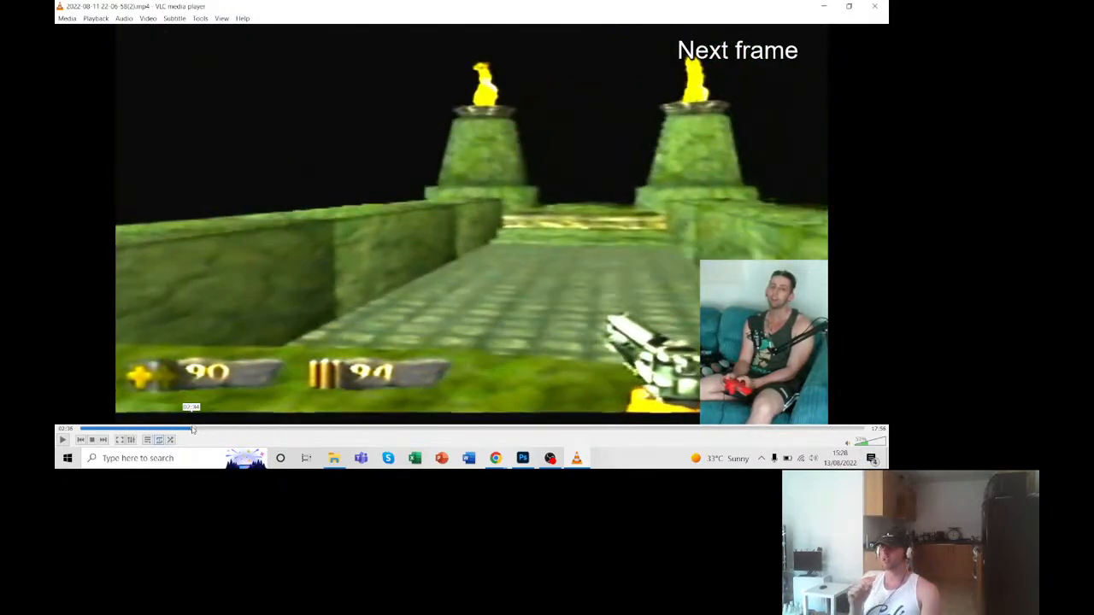
{"action": "key", "text": "e"}
{"action": "key", "text": "e"}
{"action": "key", "text": "e"}
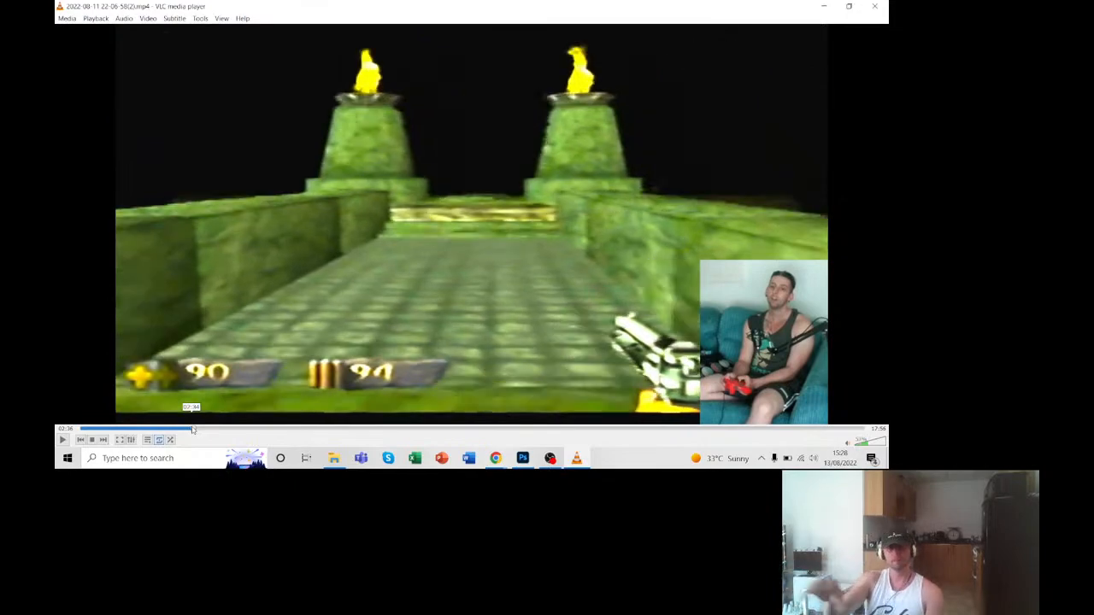
{"action": "key", "text": "e"}
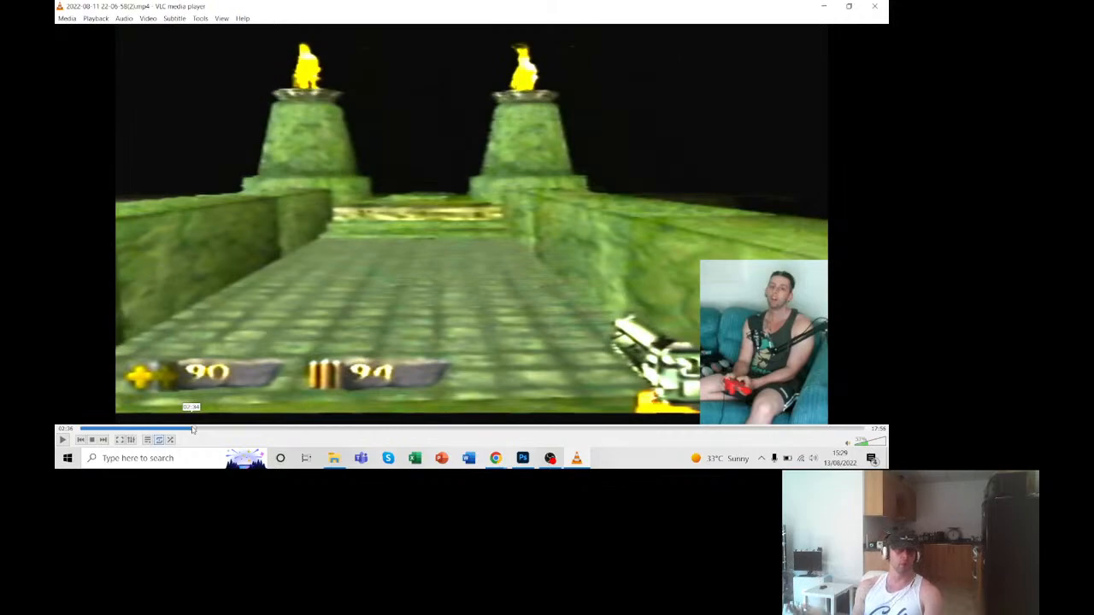
{"action": "key", "text": "e"}
{"action": "key", "text": "e"}
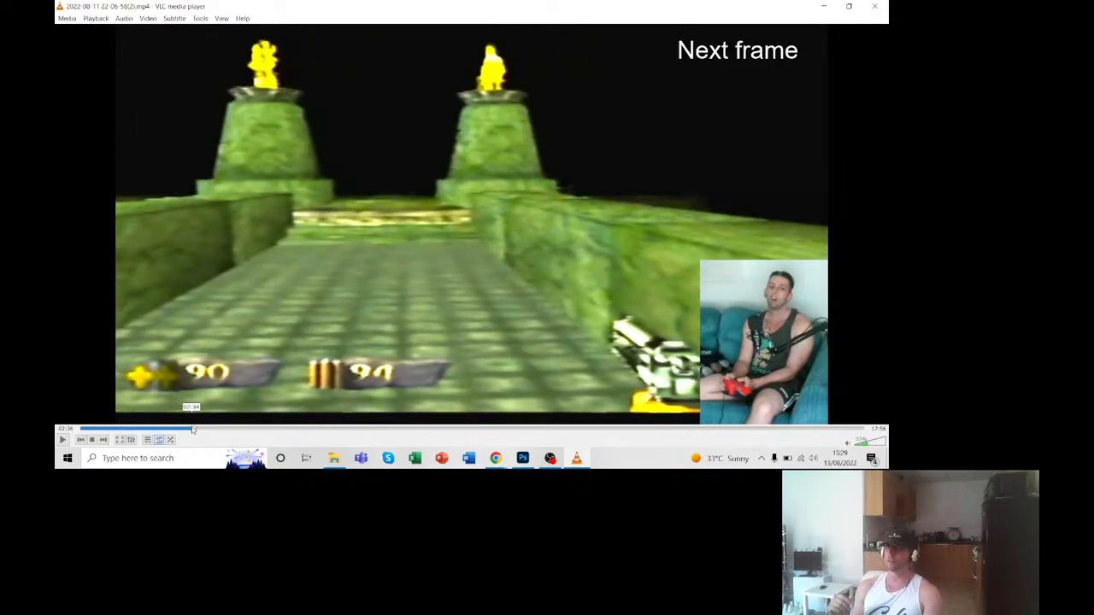
{"action": "key", "text": "e"}
{"action": "key", "text": "e"}
{"action": "key", "text": "e"}
{"action": "key", "text": "e"}
{"action": "key", "text": "e"}
{"action": "key", "text": "e"}
{"action": "key", "text": "e"}
{"action": "key", "text": "e"}
{"action": "key", "text": "e"}
{"action": "key", "text": "e"}
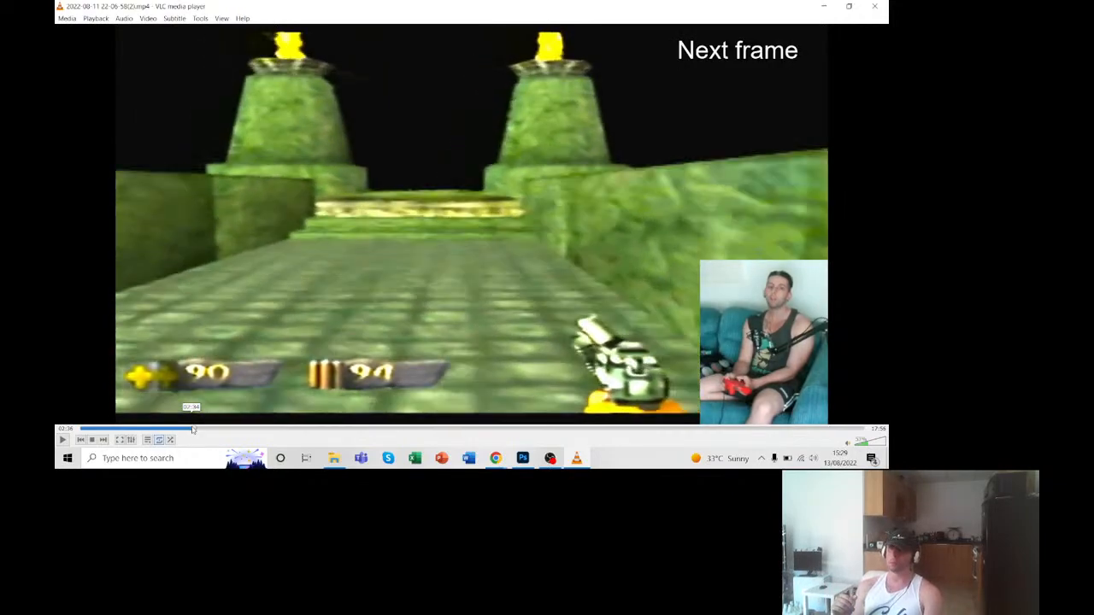
{"action": "key", "text": "e"}
{"action": "key", "text": "e"}
{"action": "key", "text": "e"}
{"action": "key", "text": "e"}
{"action": "key", "text": "e"}
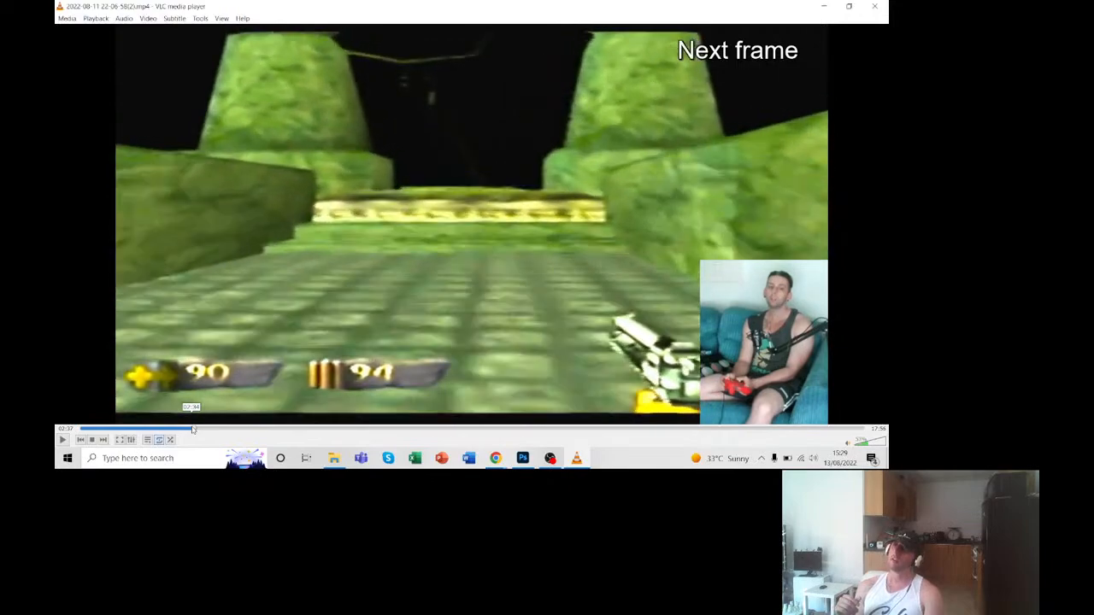
{"action": "key", "text": "e"}
{"action": "key", "text": "e"}
{"action": "key", "text": "e"}
{"action": "key", "text": "e"}
{"action": "key", "text": "e"}
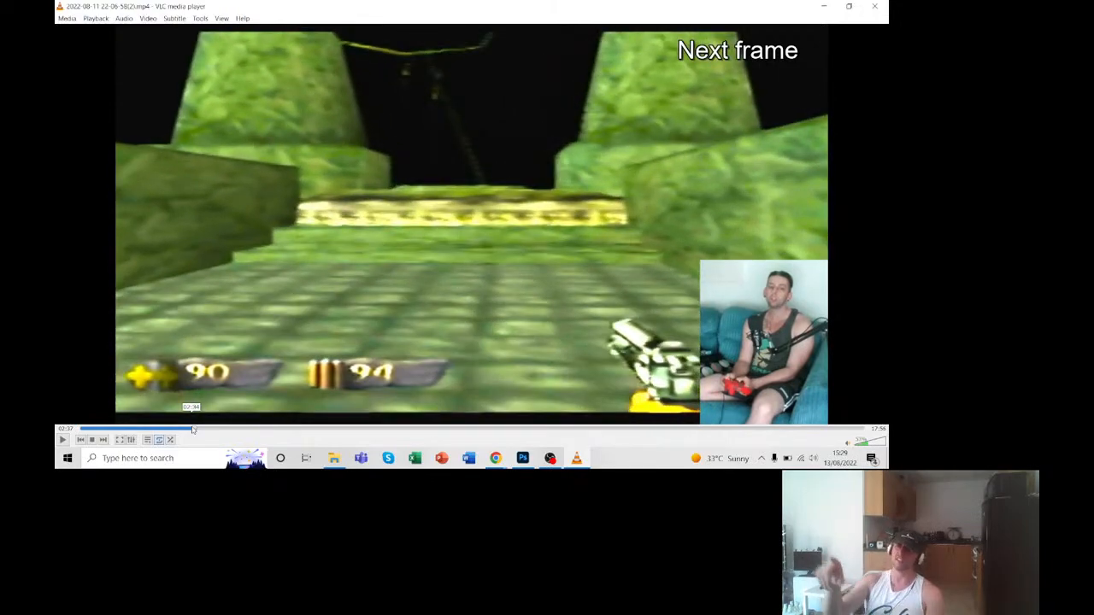
{"action": "key", "text": "e"}
{"action": "key", "text": "e"}
{"action": "key", "text": "e"}
{"action": "key", "text": "e"}
{"action": "key", "text": "e"}
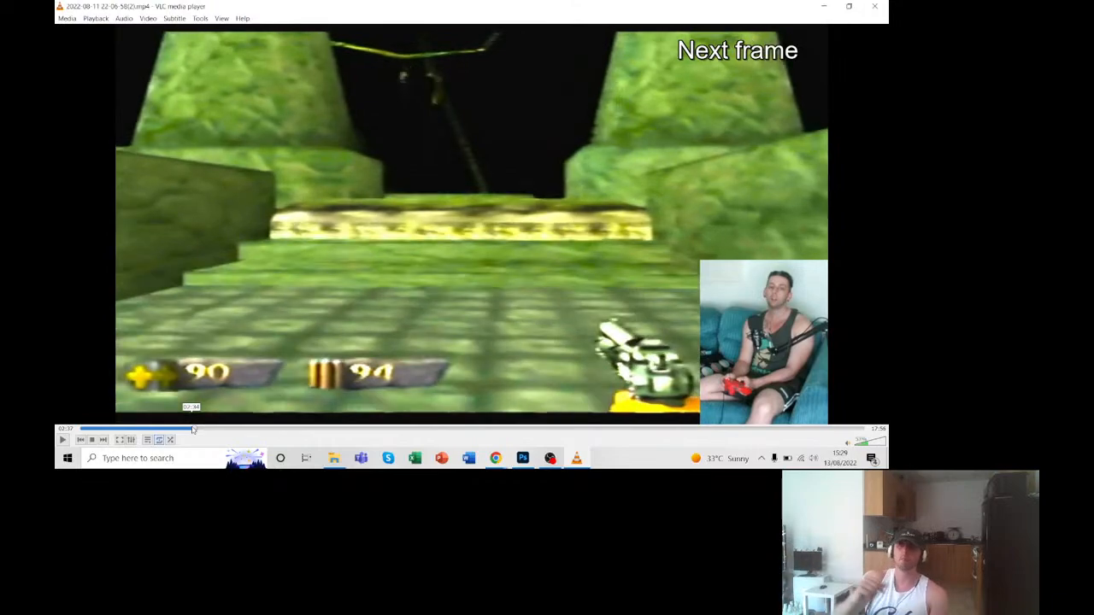
{"action": "key", "text": "e"}
{"action": "key", "text": "e"}
{"action": "key", "text": "e"}
{"action": "key", "text": "e"}
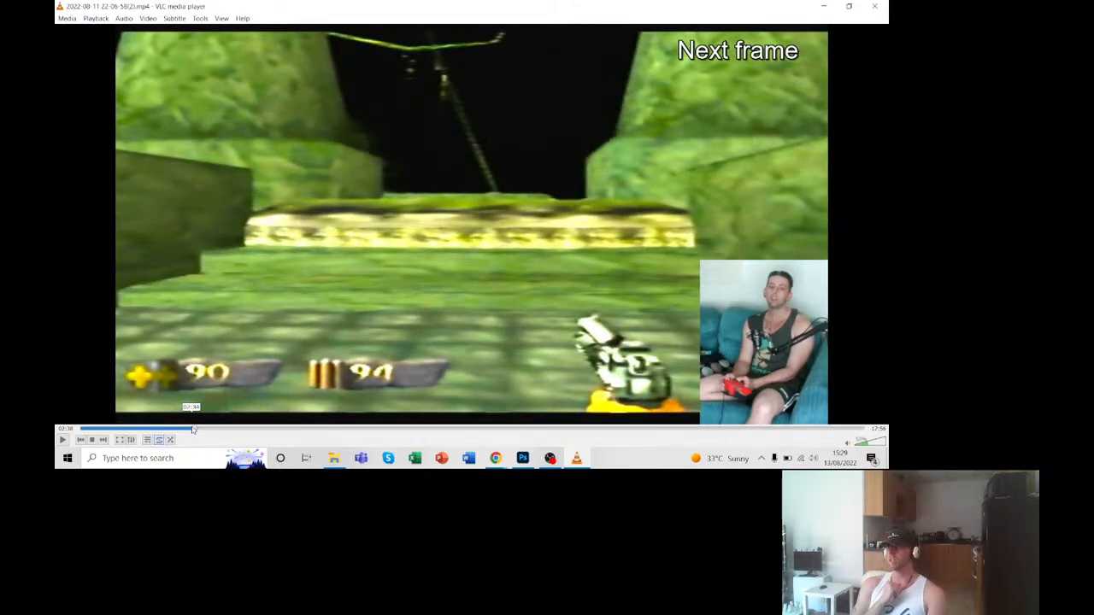
{"action": "key", "text": "e"}
{"action": "key", "text": "e"}
{"action": "key", "text": "e"}
{"action": "key", "text": "e"}
{"action": "key", "text": "e"}
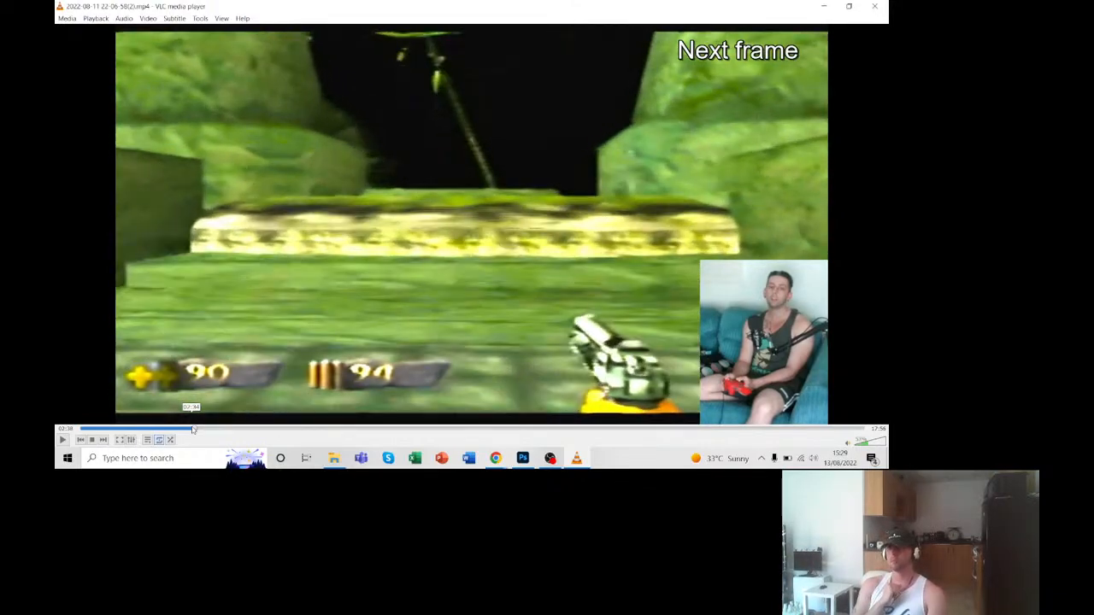
{"action": "key", "text": "e"}
{"action": "key", "text": "e"}
{"action": "key", "text": "e"}
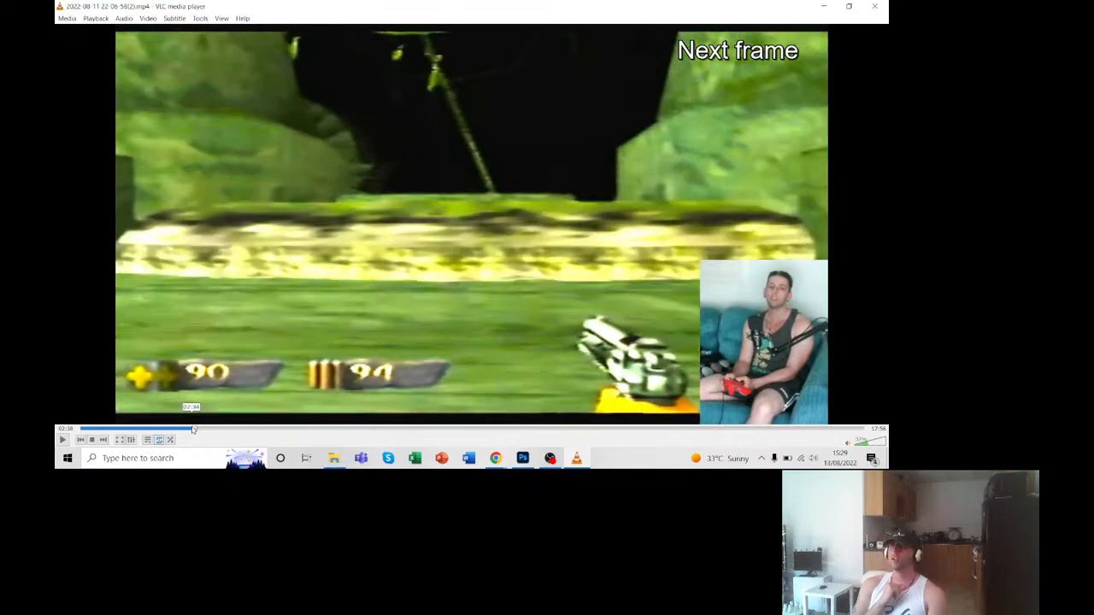
{"action": "key", "text": "e"}
{"action": "key", "text": "e"}
{"action": "key", "text": "e"}
{"action": "key", "text": "e"}
{"action": "key", "text": "e"}
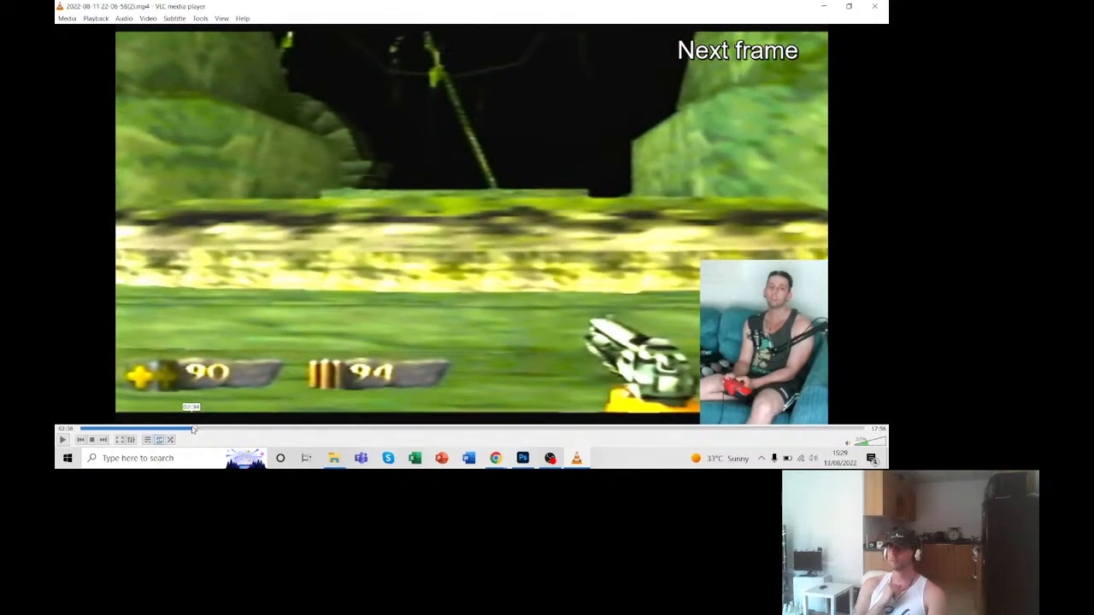
{"action": "key", "text": "e"}
{"action": "key", "text": "e"}
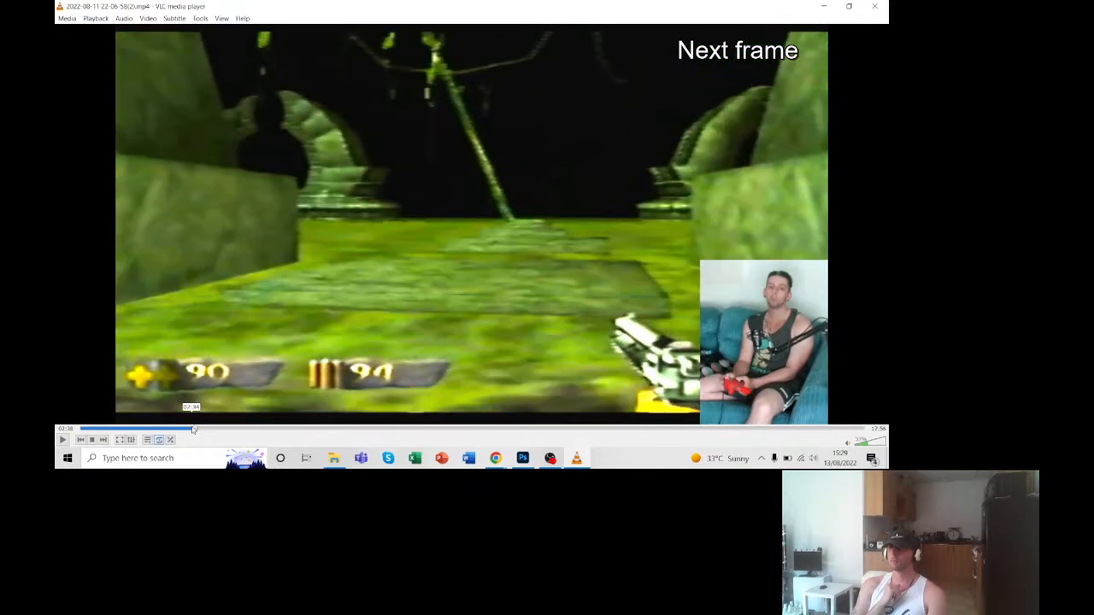
{"action": "key", "text": "e"}
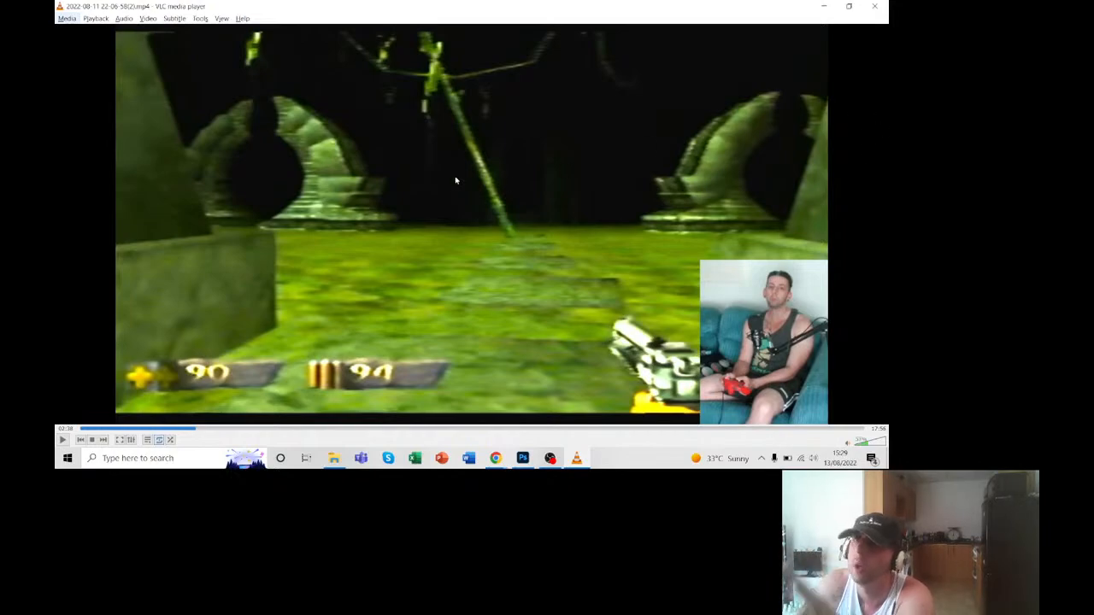
Step: Switch back to Photoshop and paste the captured VLC frame into the thumbnail document as a new layer
{"action": "left_click", "coordinate": [523, 458]}
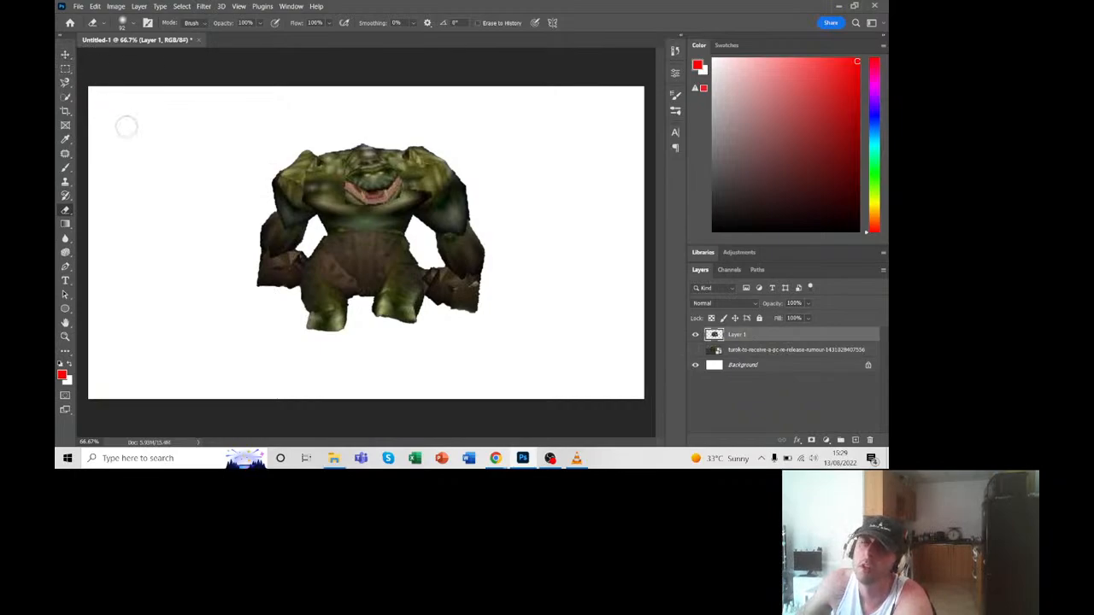
{"action": "left_click", "coordinate": [65, 56]}
{"action": "left_click", "coordinate": [131, 131]}
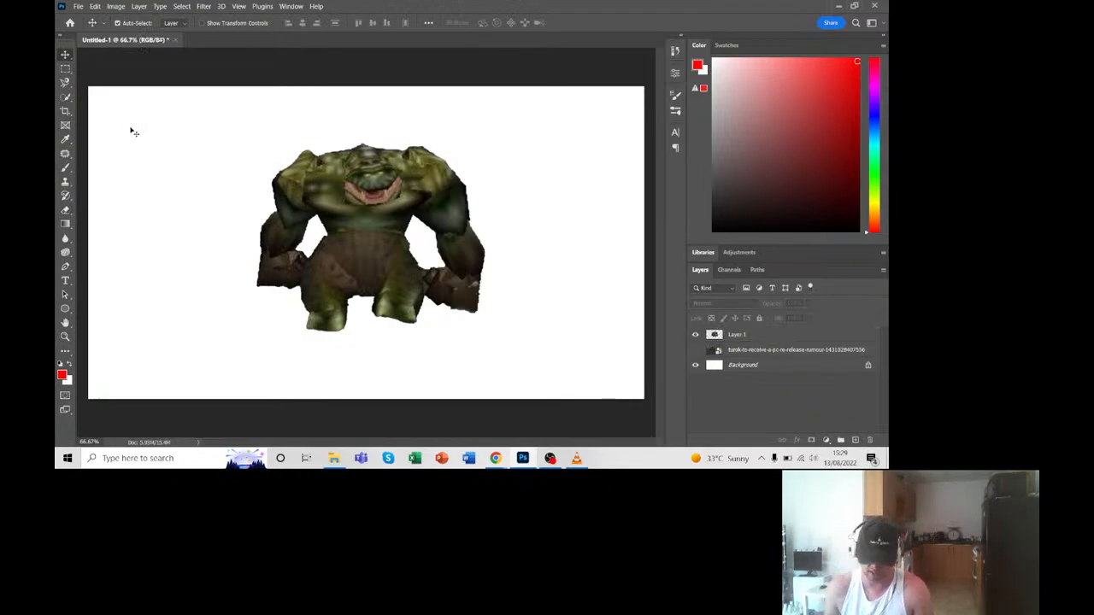
{"action": "key", "text": "ctrl+v"}
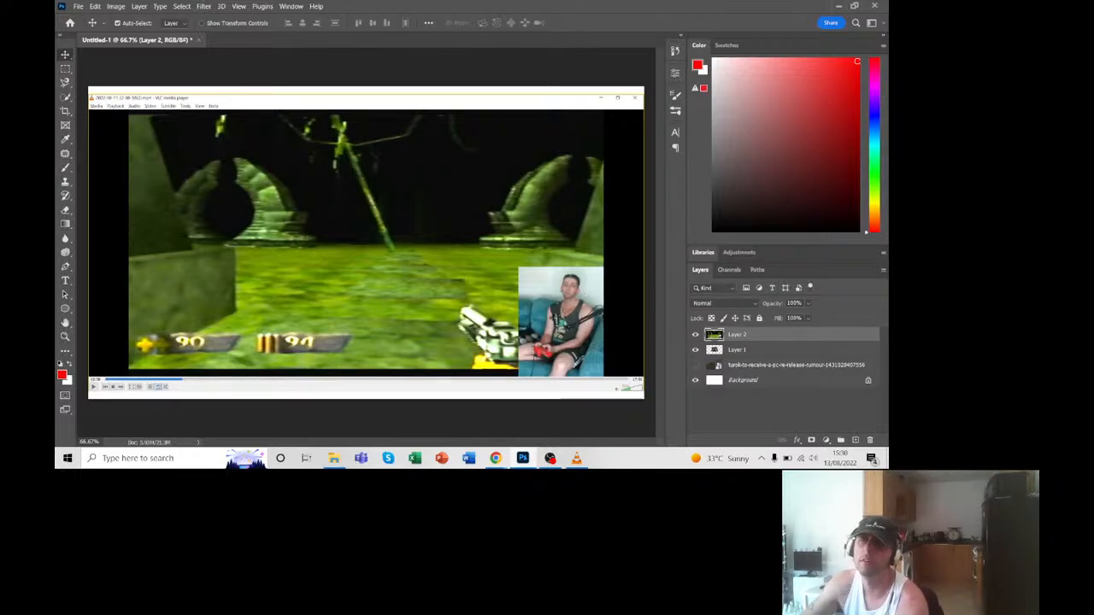
Step: Select the seated presenter in the webcam inset with Quick Selection, reducing the brush size to 8 px
{"action": "left_click", "coordinate": [66, 98]}
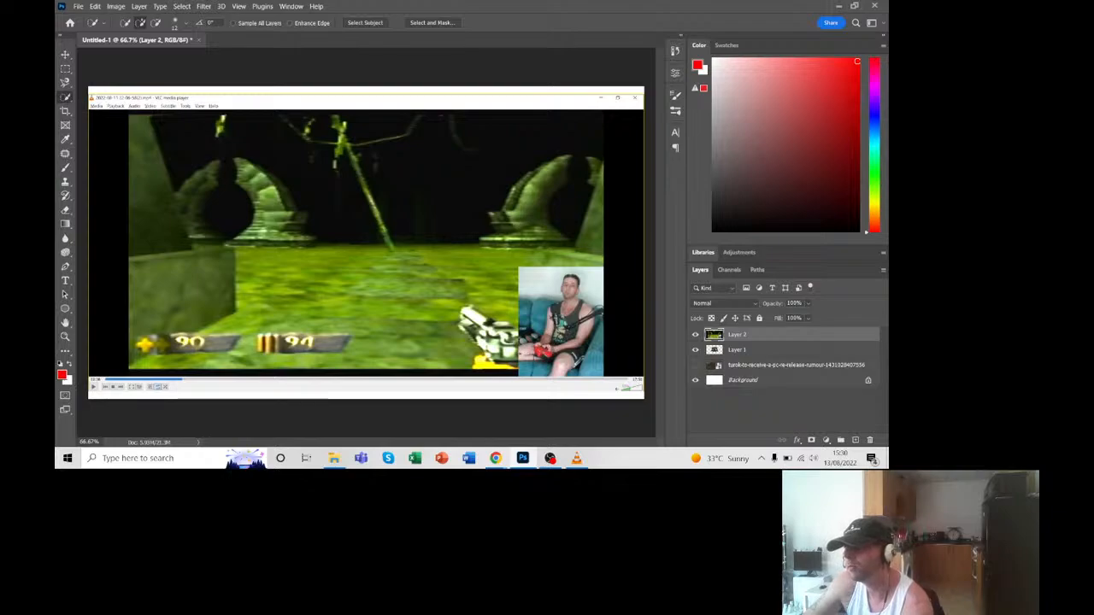
{"action": "left_click_drag", "start_coordinate": [523, 352], "coordinate": [547, 340]}
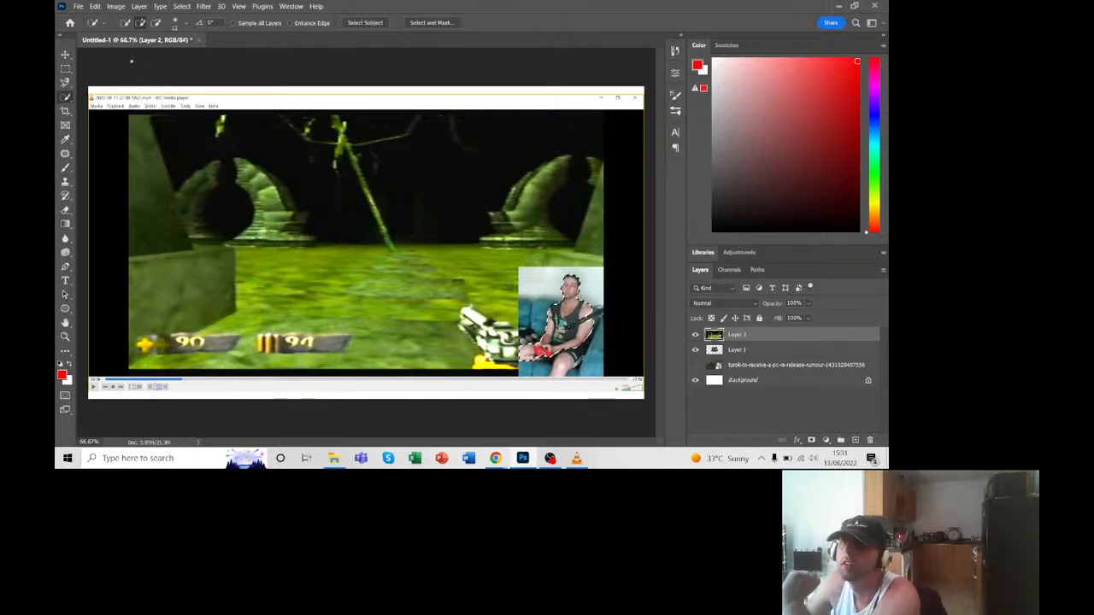
{"action": "left_click", "coordinate": [178, 23]}
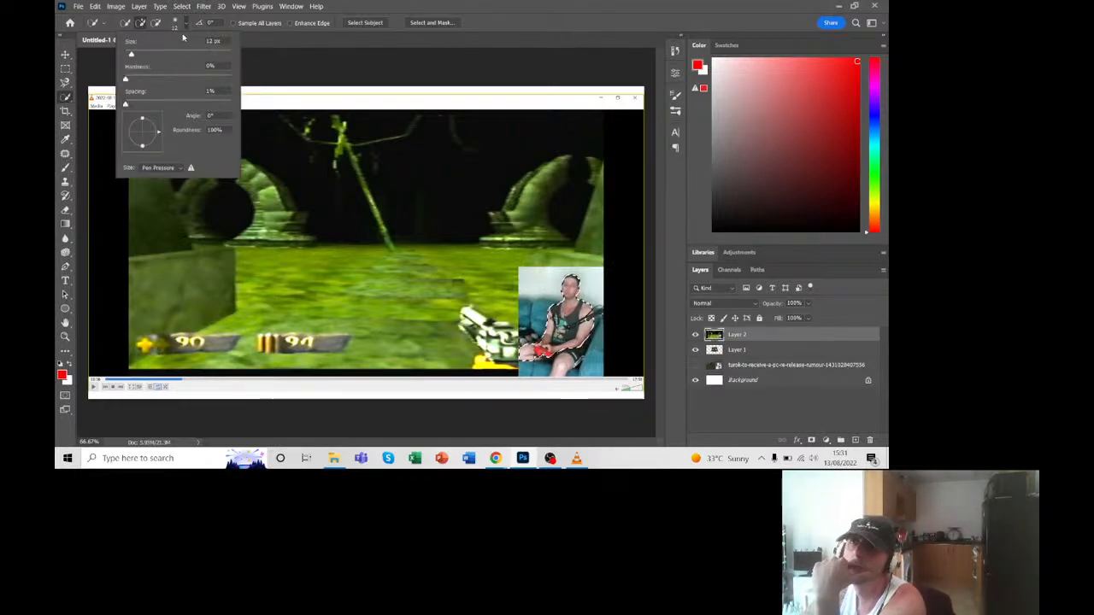
{"action": "left_click_drag", "start_coordinate": [132, 54], "coordinate": [129, 54]}
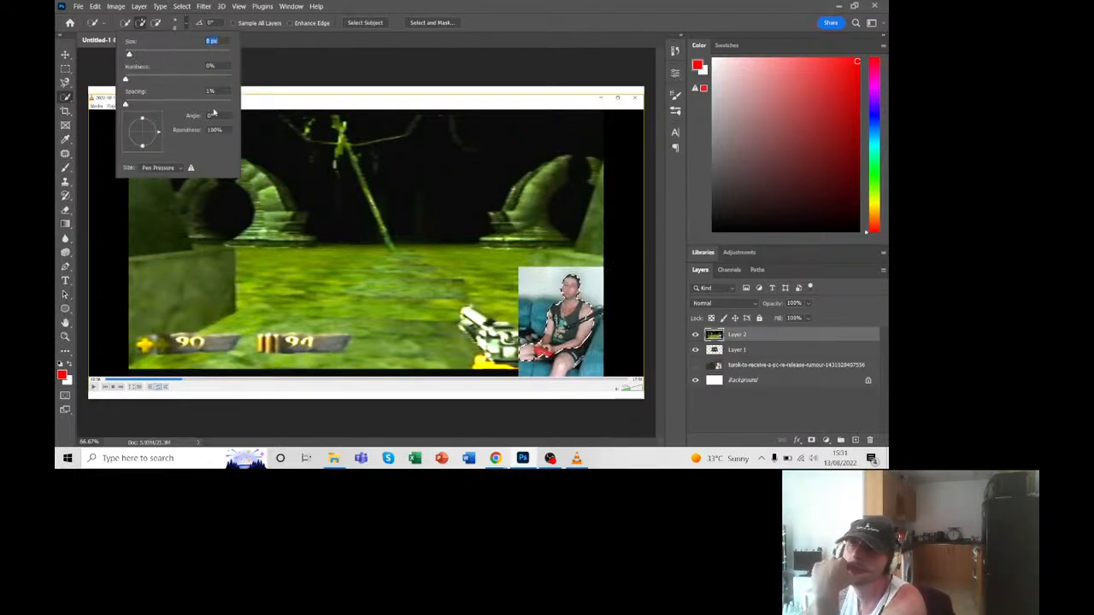
{"action": "left_click", "coordinate": [599, 318]}
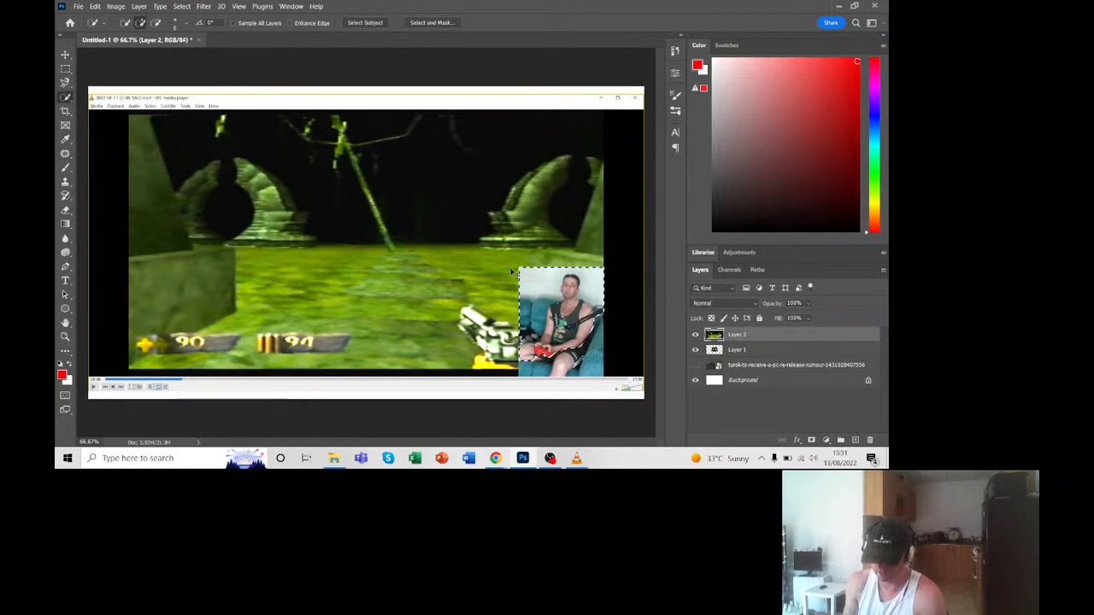
Step: Refine the presenter's selection with a 7 px Quick Selection brush, subtracting the surrounding wall and sofa
{"action": "key", "text": "ctrl+plus"}
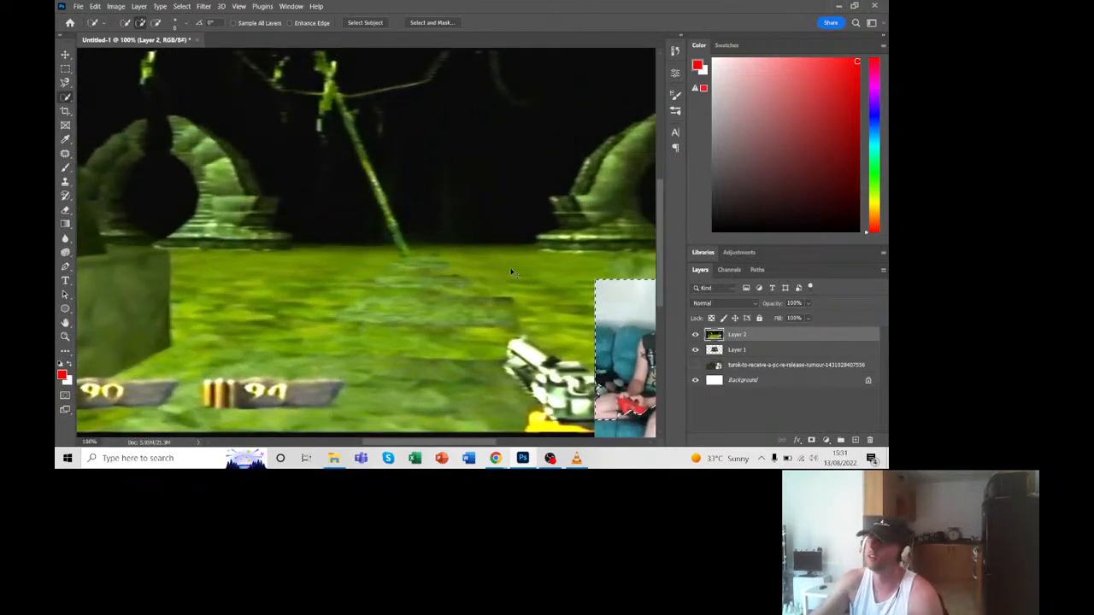
{"action": "key", "text": "ctrl+plus"}
{"action": "key", "text": "ctrl+minus"}
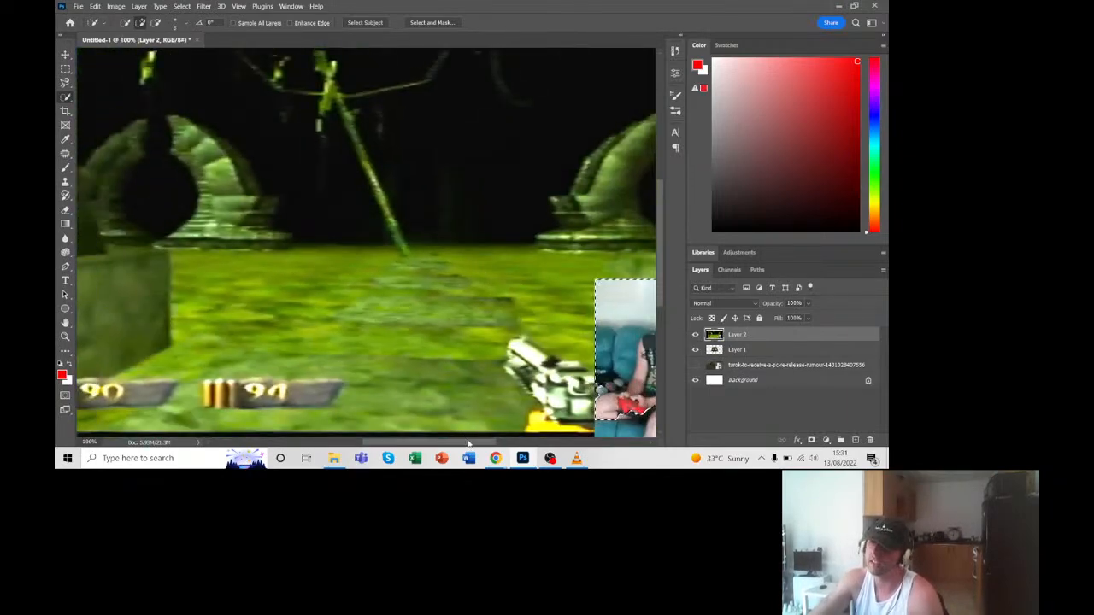
{"action": "left_click_drag", "start_coordinate": [472, 441], "coordinate": [515, 442]}
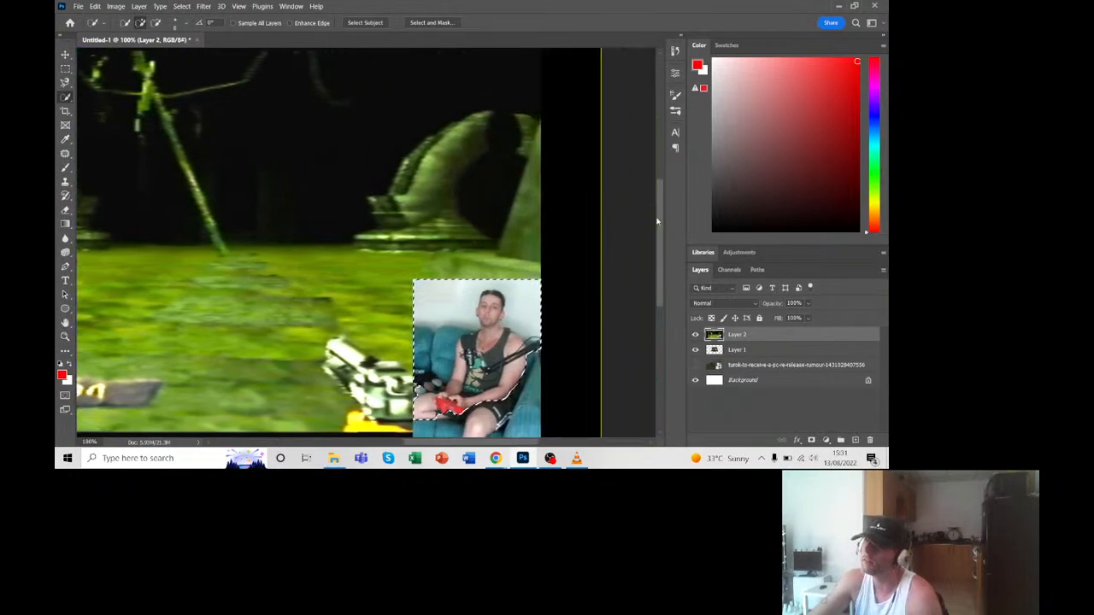
{"action": "scroll", "coordinate": [515, 249], "scroll_direction": "down", "scroll_amount": 2}
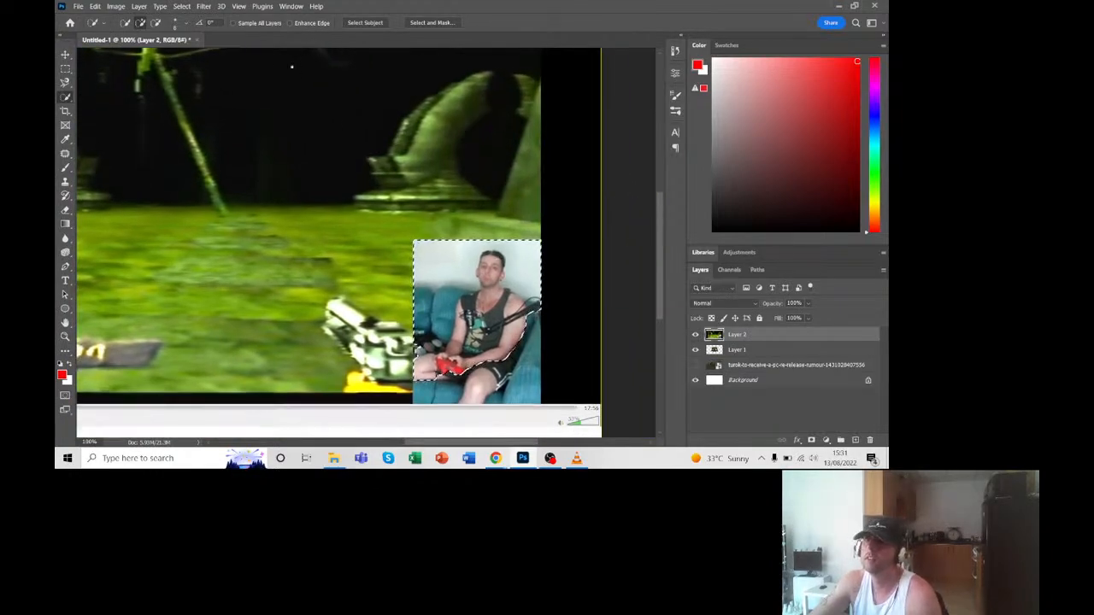
{"action": "left_click", "coordinate": [187, 25]}
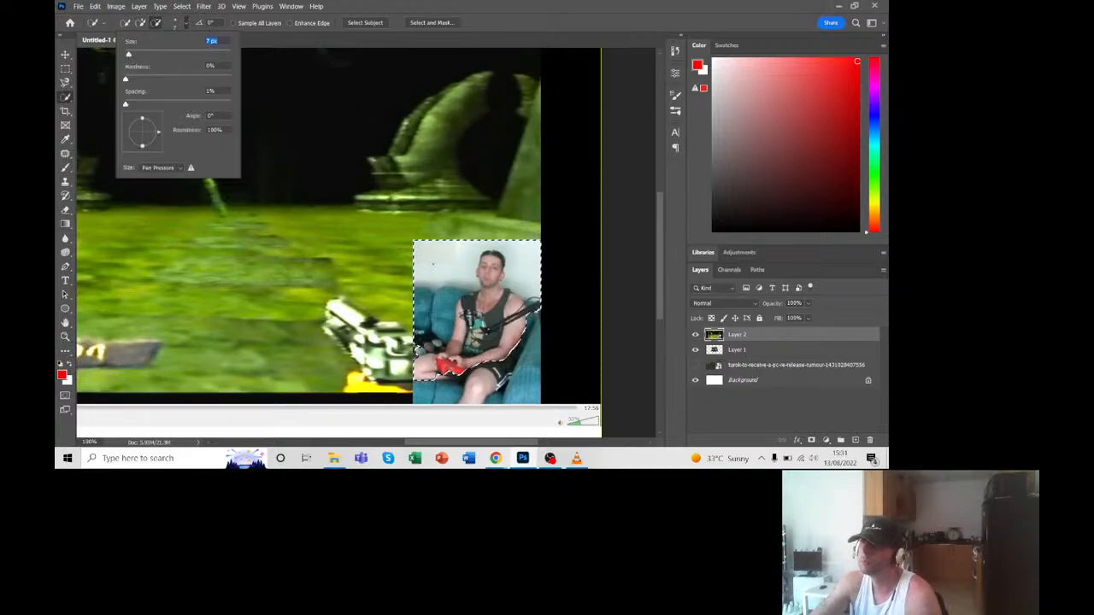
{"action": "left_click", "coordinate": [459, 249]}
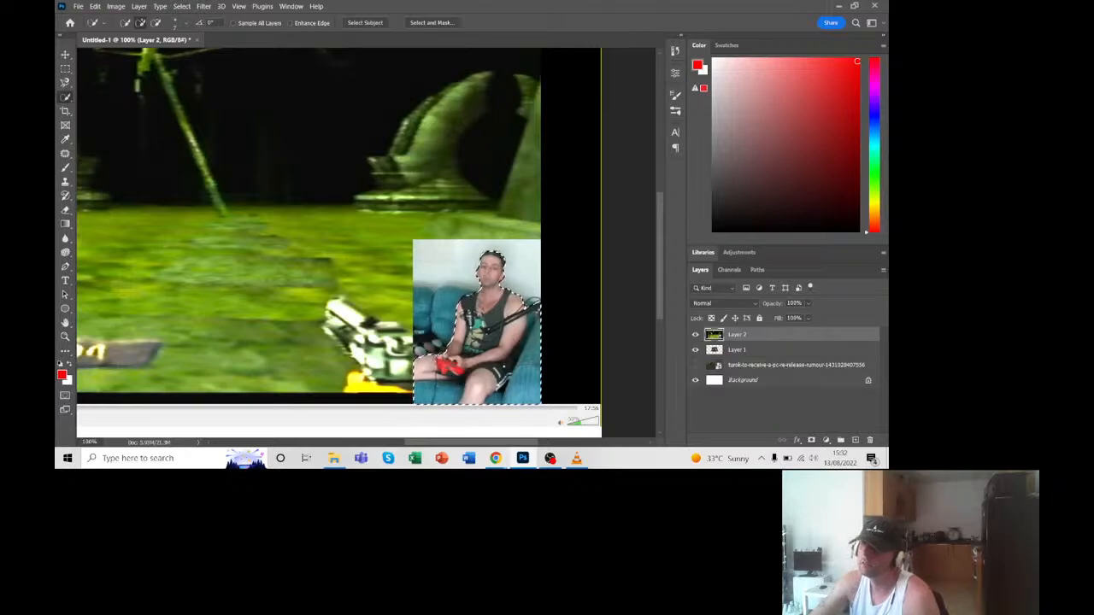
{"action": "left_click", "coordinate": [156, 22]}
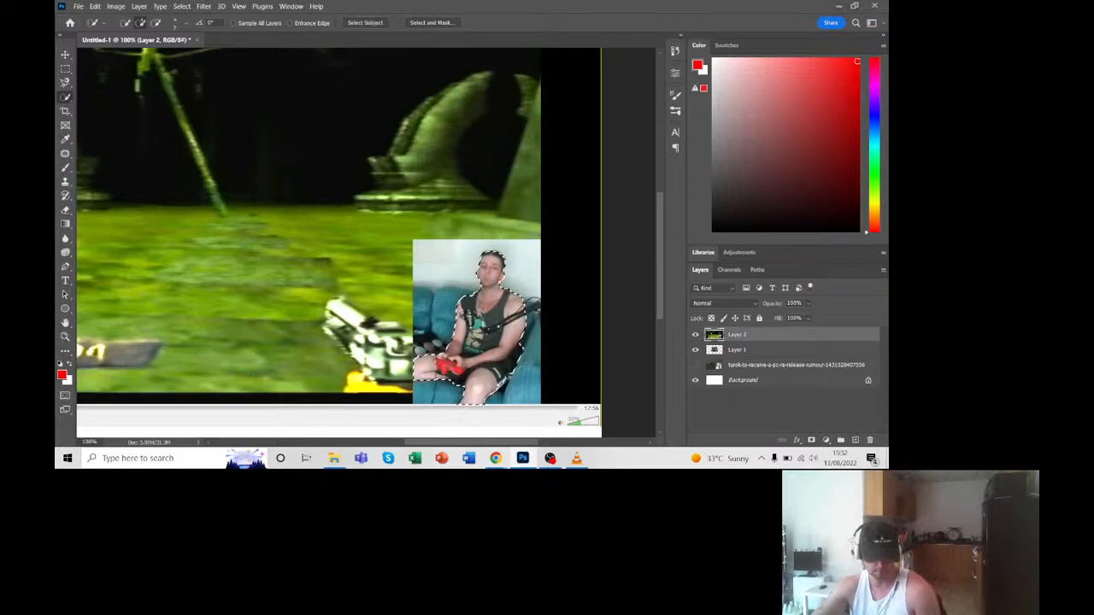
Step: Copy the selected presenter to a new layer and hide the captured VLC frame on Layer 2
{"action": "key", "text": "super"}
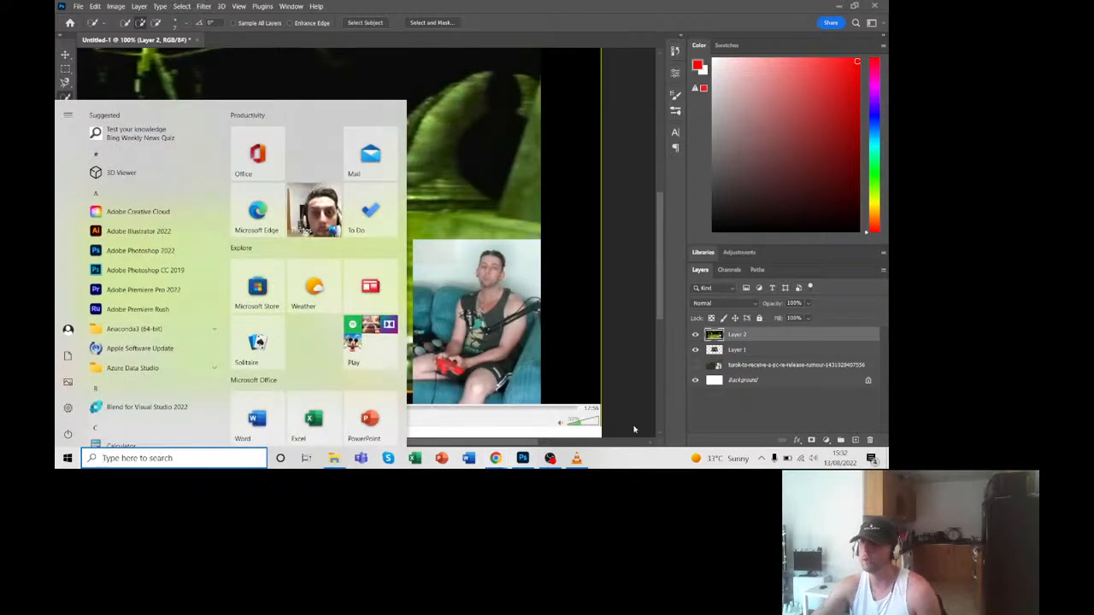
{"action": "key", "text": "Escape"}
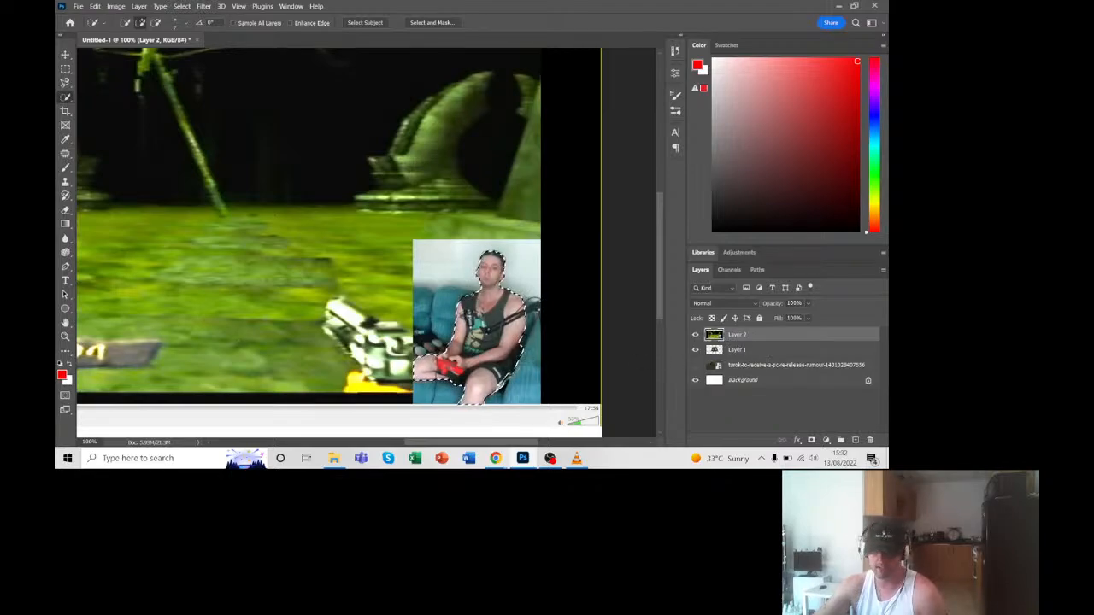
{"action": "key", "text": "ctrl+j"}
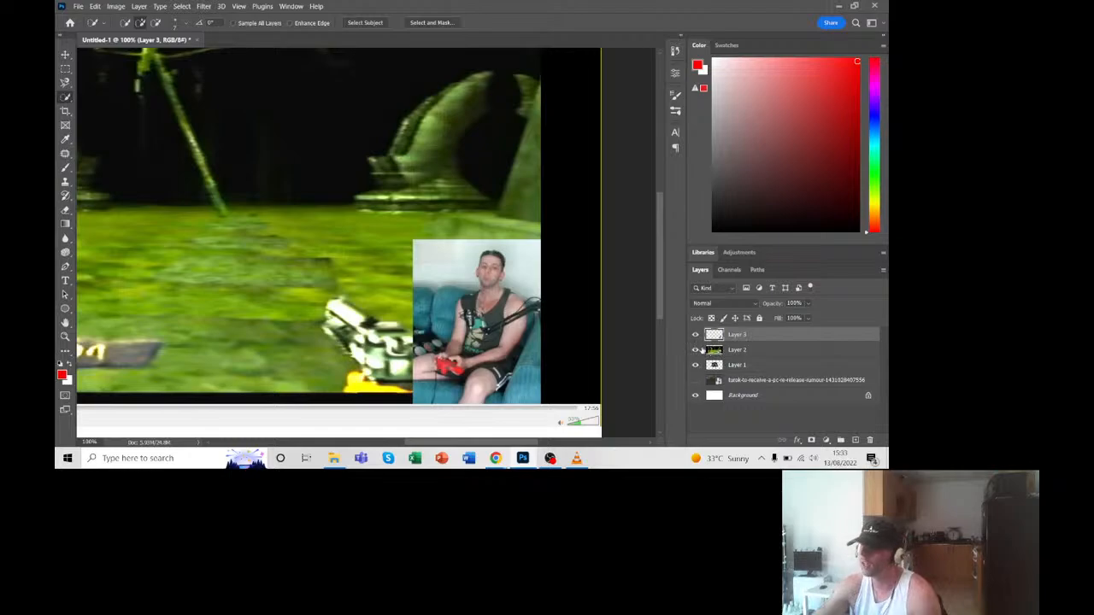
{"action": "left_click", "coordinate": [695, 351]}
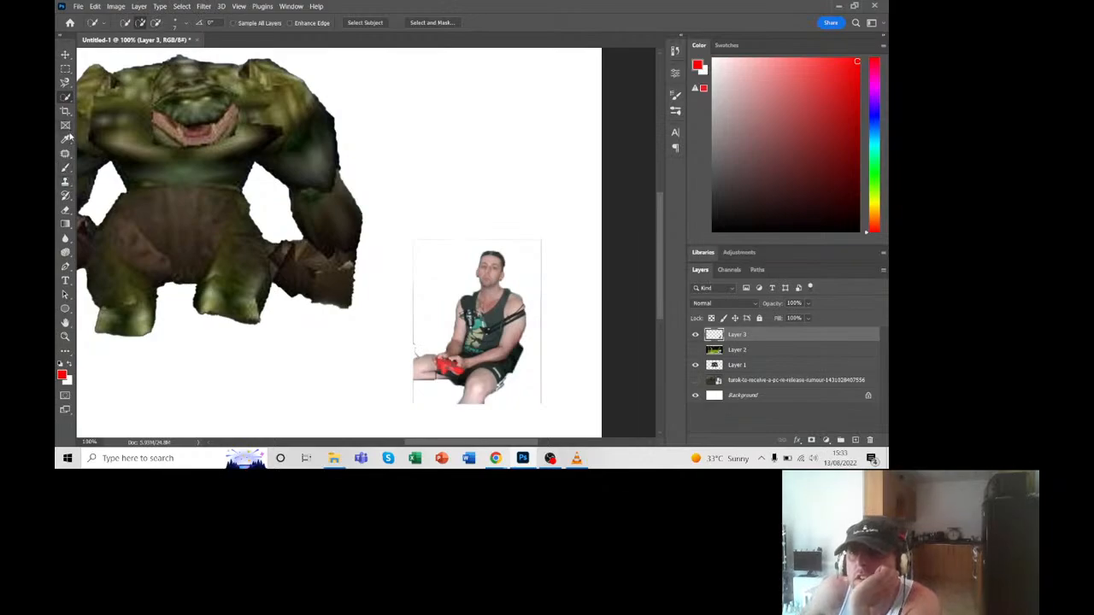
Step: Erase the leftover edge lines and specks around the presenter using a 44 px Eraser at 100% hardness
{"action": "left_click", "coordinate": [65, 209]}
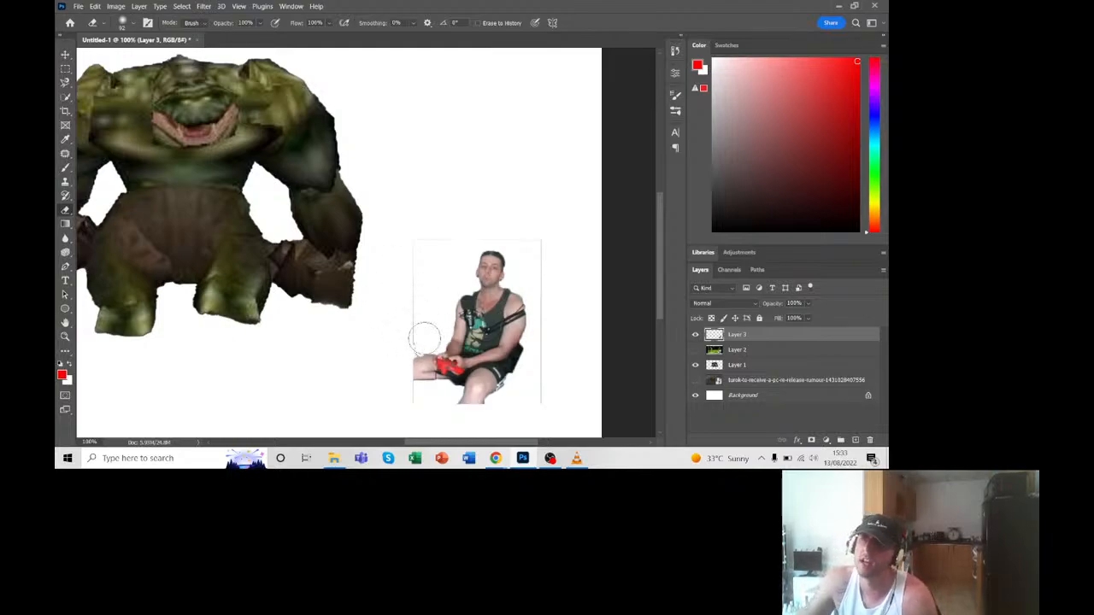
{"action": "left_click", "coordinate": [122, 22]}
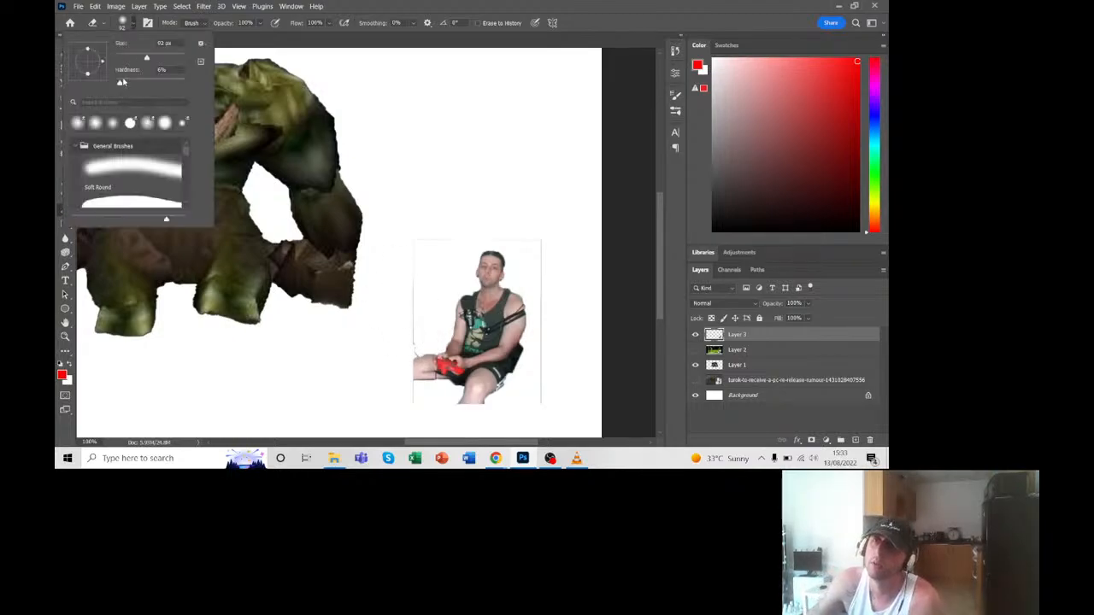
{"action": "left_click_drag", "start_coordinate": [121, 82], "coordinate": [135, 60]}
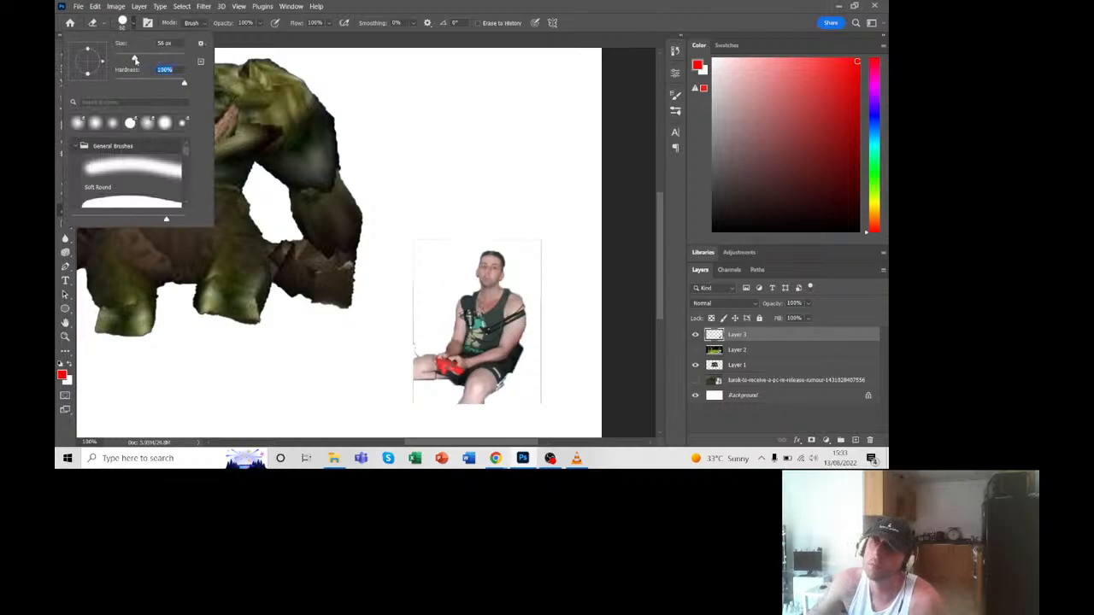
{"action": "left_click", "coordinate": [412, 346]}
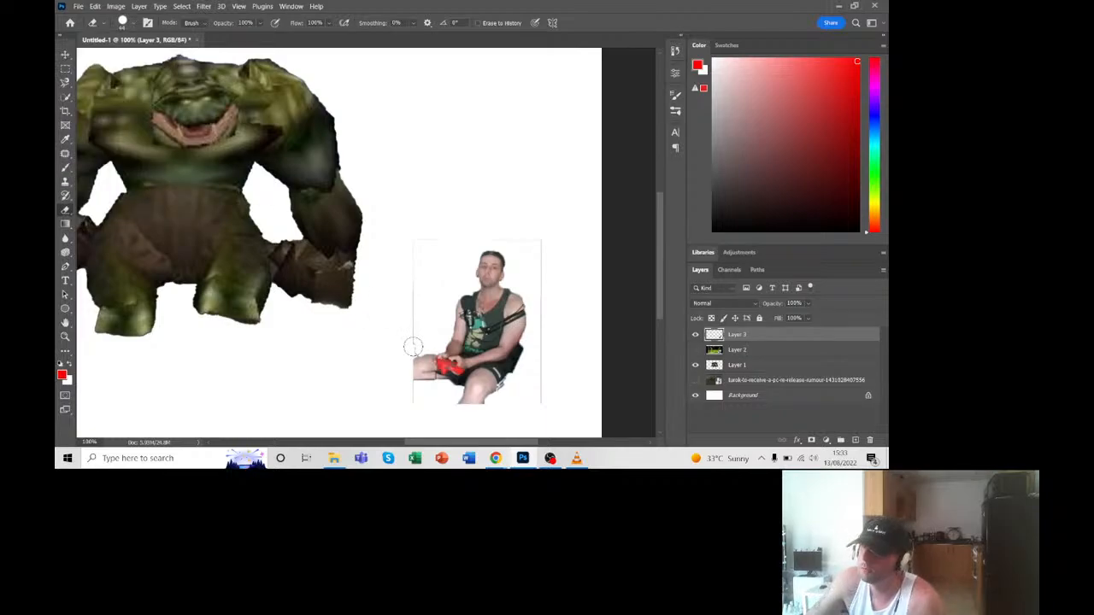
{"action": "mouse_move", "coordinate": [416, 346]}
{"action": "left_mouse_down"}
{"action": "mouse_move", "coordinate": [416, 233]}
{"action": "mouse_move", "coordinate": [539, 236]}
{"action": "mouse_move", "coordinate": [543, 421]}
{"action": "mouse_move", "coordinate": [547, 405]}
{"action": "mouse_move", "coordinate": [411, 409]}
{"action": "mouse_move", "coordinate": [413, 348]}
{"action": "left_mouse_up"}
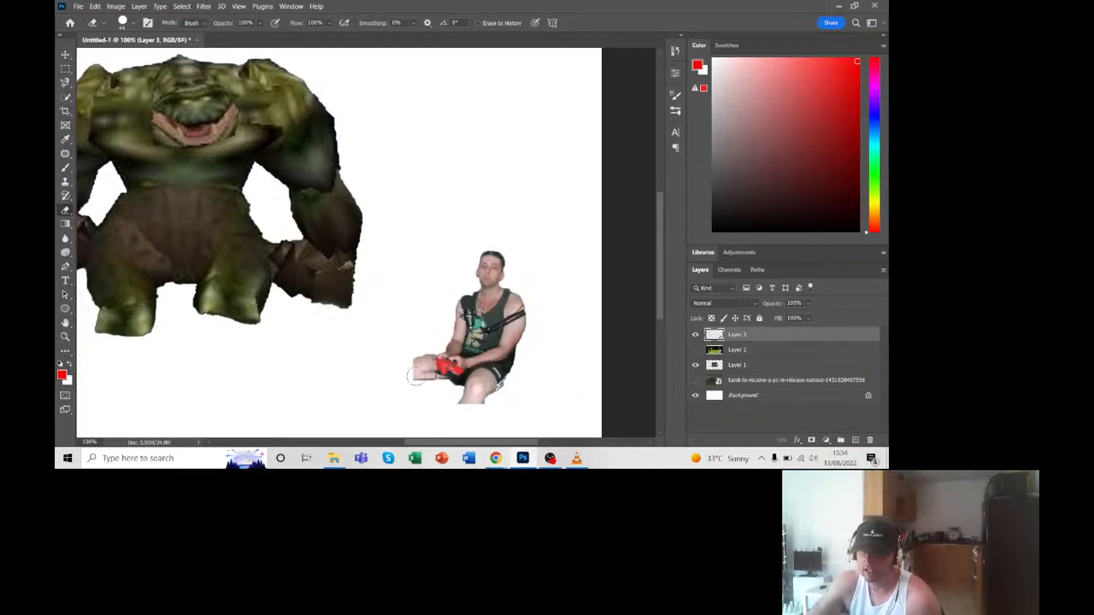
Step: Extend the presenter's cut-off knee with the Clone Stamp tool, using a soft round 31 px brush at 15% hardness
{"action": "left_click", "coordinate": [65, 182]}
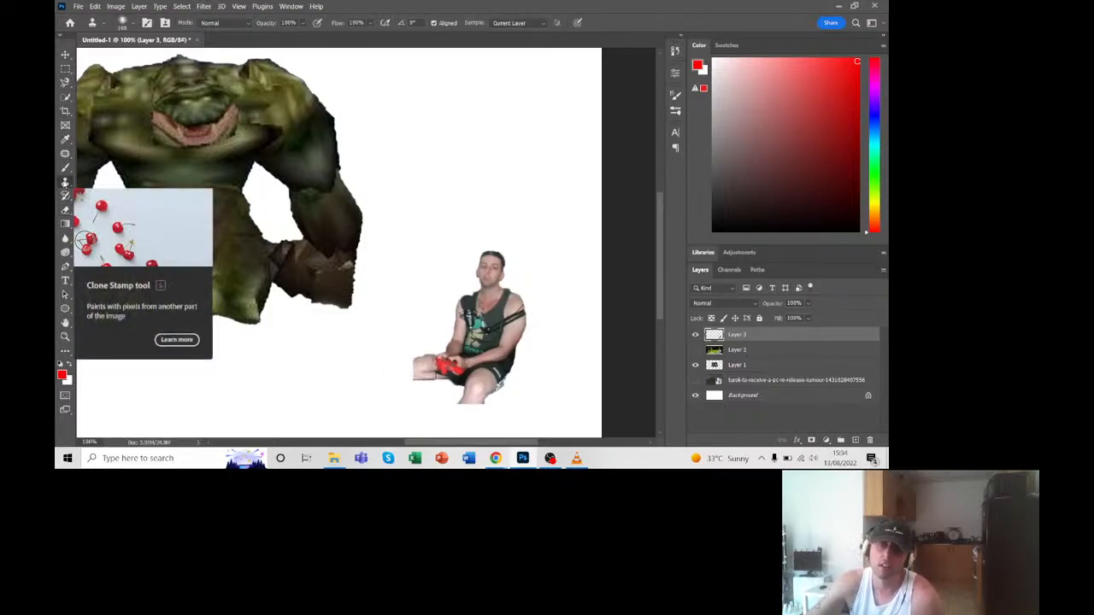
{"action": "right_click", "coordinate": [65, 182]}
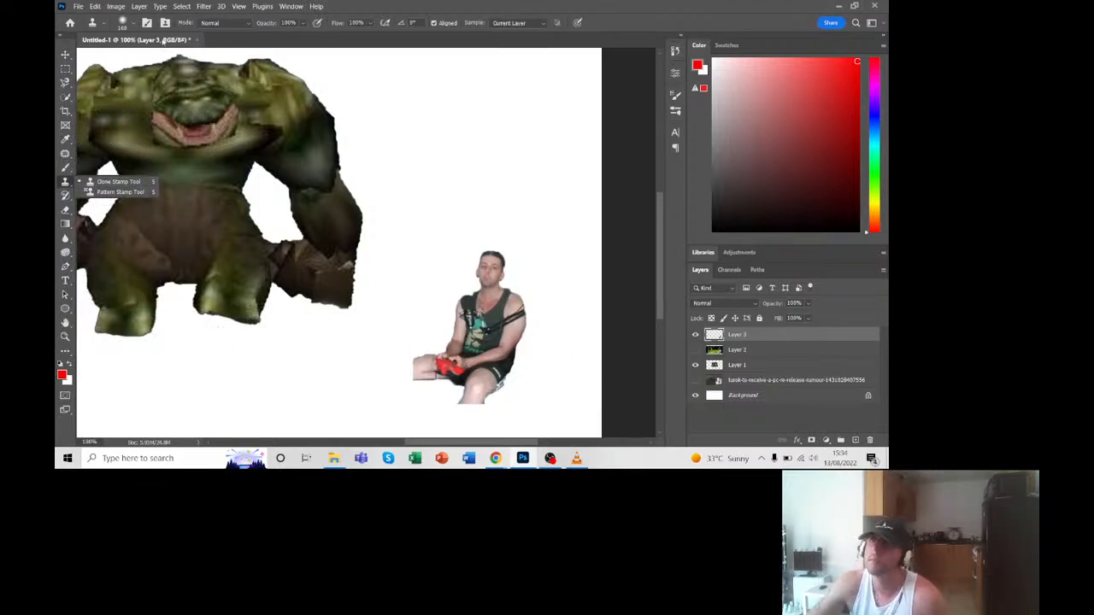
{"action": "left_click", "coordinate": [129, 23]}
{"action": "left_click_drag", "start_coordinate": [142, 60], "coordinate": [126, 60]}
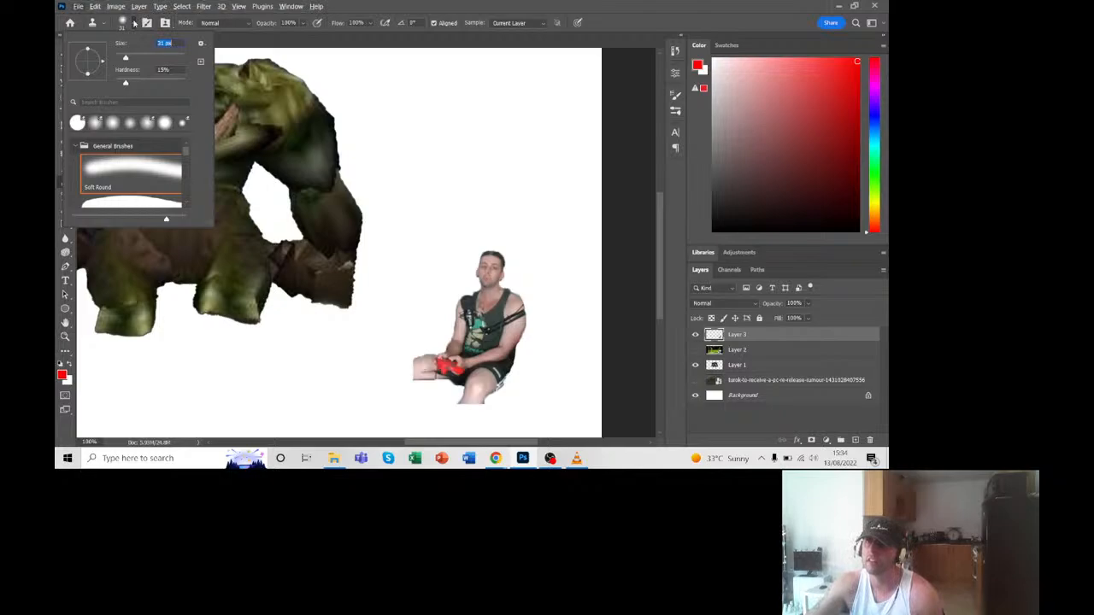
{"action": "left_click", "coordinate": [125, 22]}
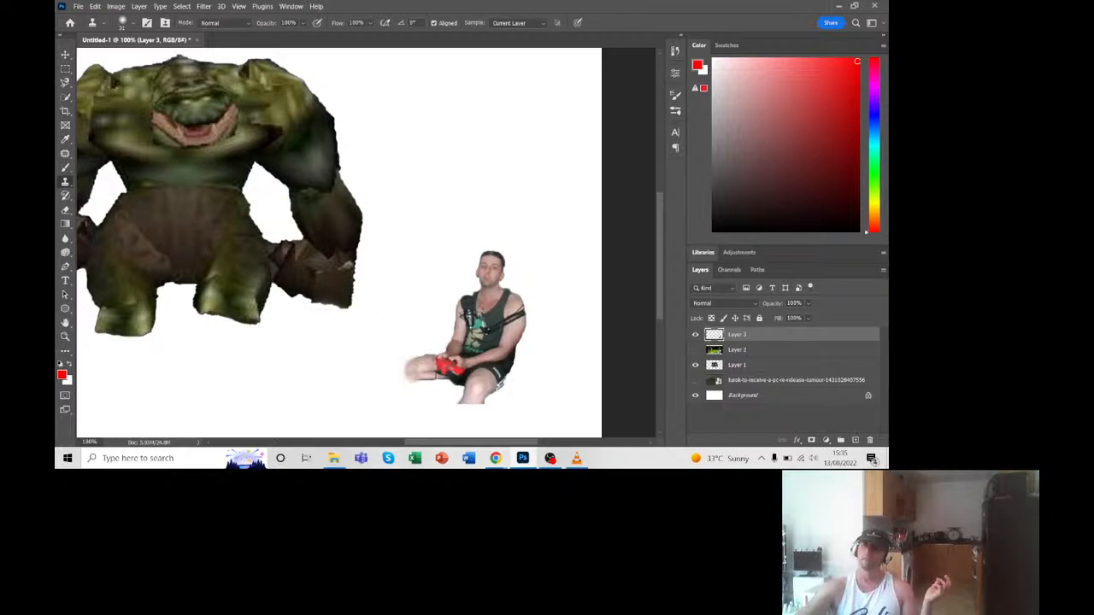
Step: Trim the blurry outline of the rebuilt knee with a smaller Eraser at 100% hardness
{"action": "left_click", "coordinate": [65, 209]}
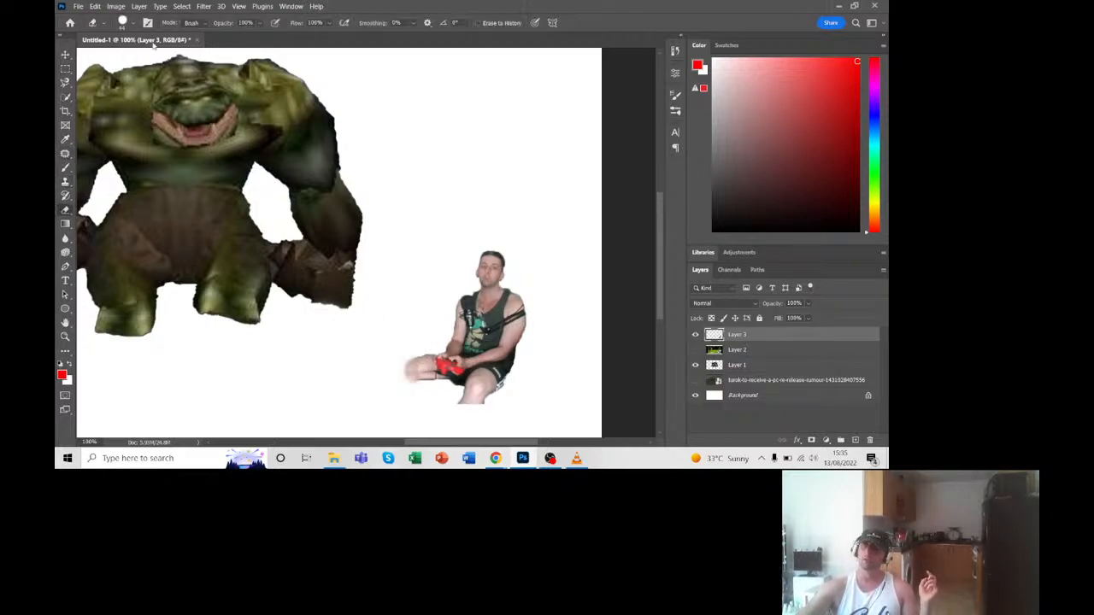
{"action": "left_click", "coordinate": [133, 24]}
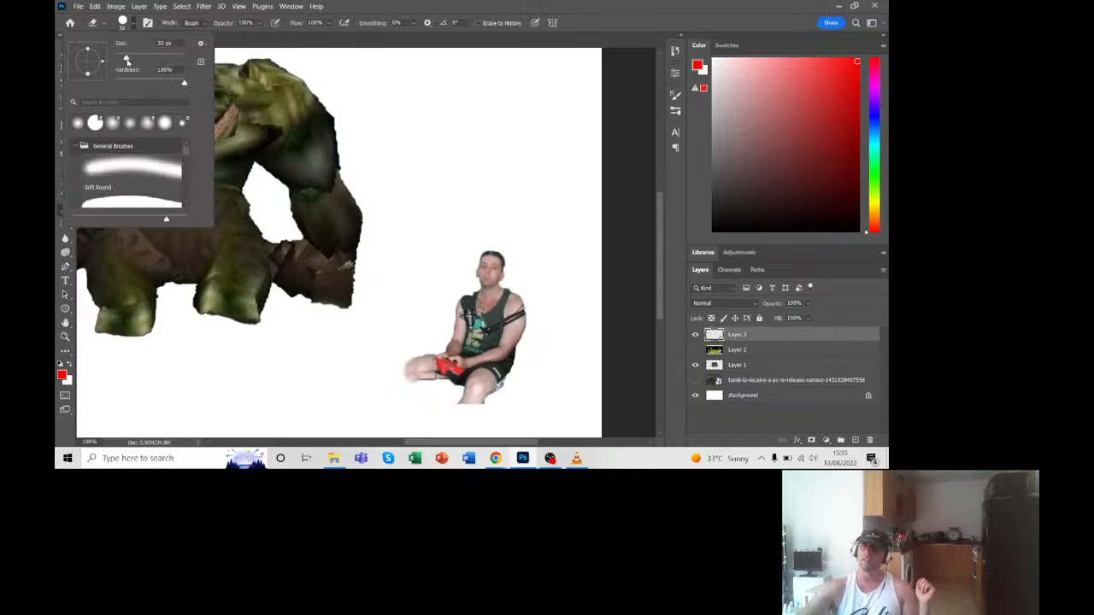
{"action": "left_click", "coordinate": [434, 348]}
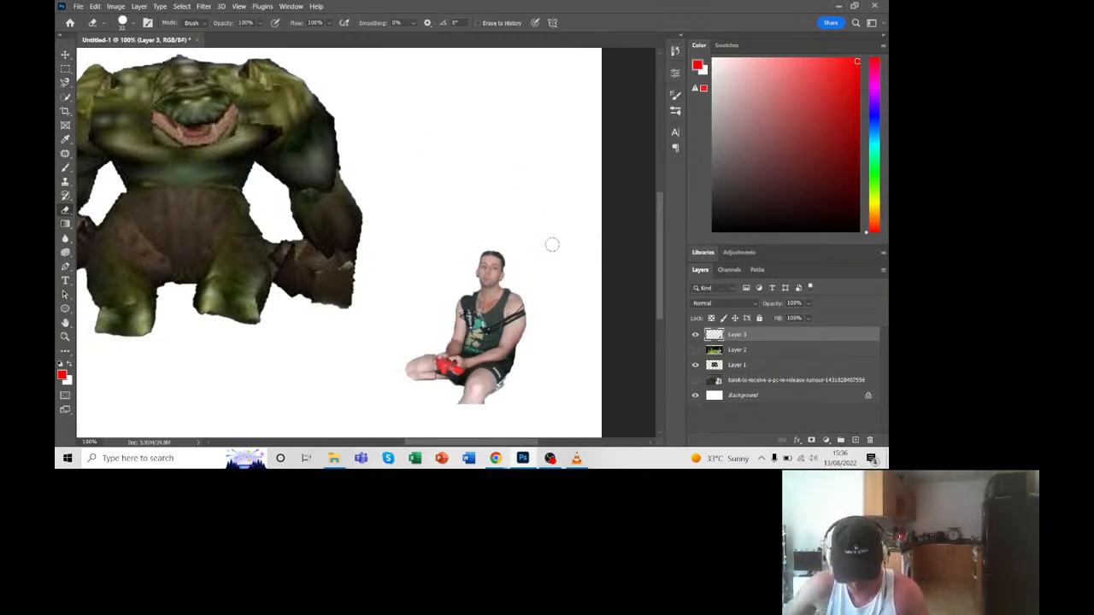
Step: Try moving the presenter beside the monster's fist and rotating the cut-out about 5.75° clockwise with Free Transform
{"action": "key", "text": "ctrl+t"}
{"action": "left_click_drag", "start_coordinate": [513, 282], "coordinate": [440, 263]}
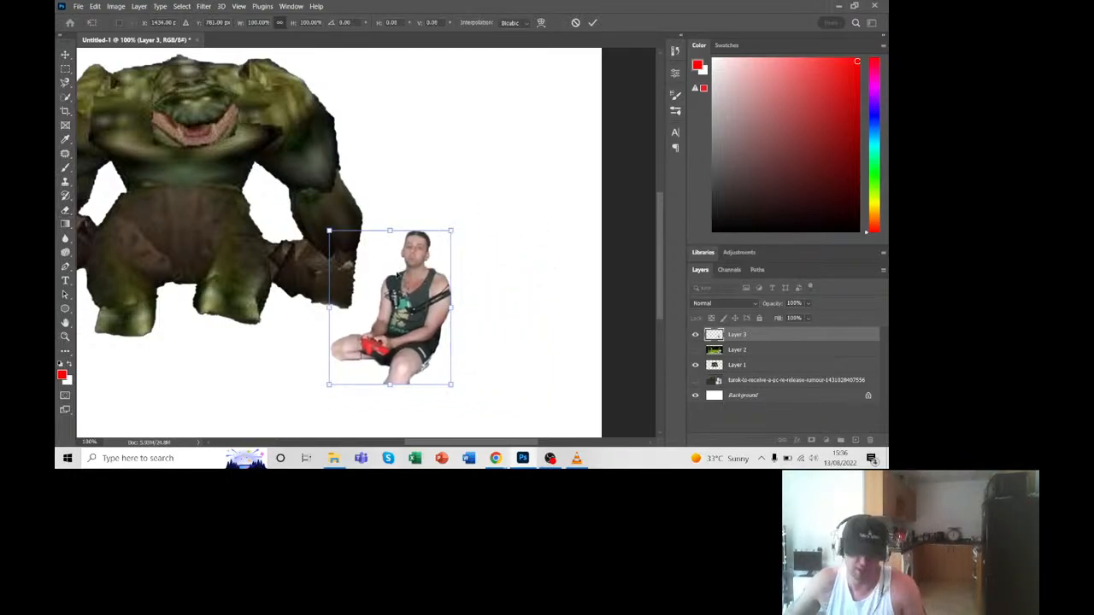
{"action": "left_click_drag", "start_coordinate": [475, 212], "coordinate": [525, 167]}
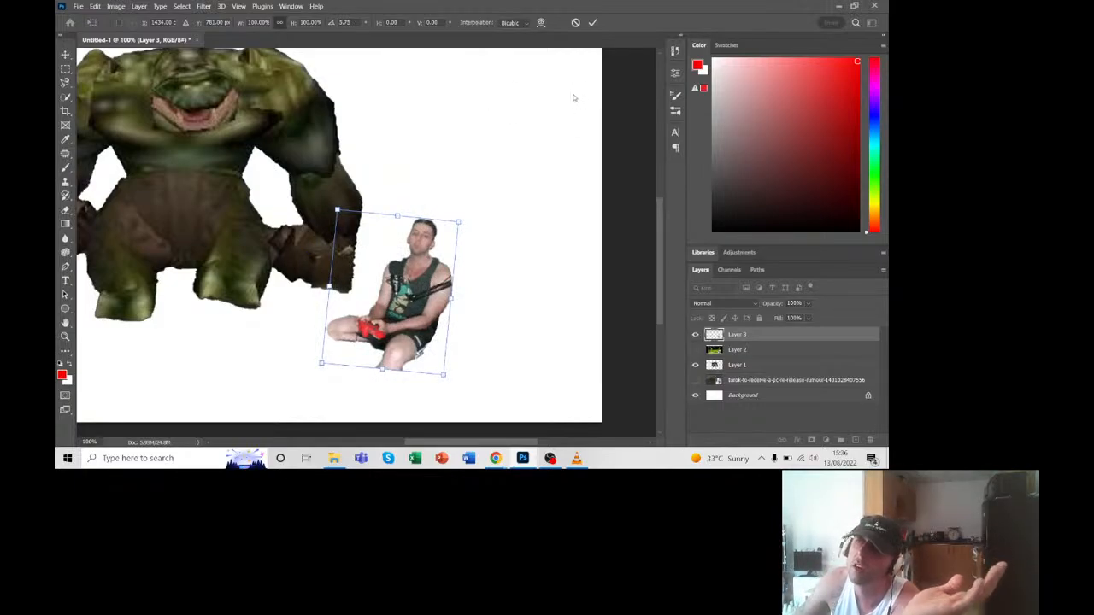
{"action": "key", "text": "Return"}
{"action": "key", "text": "e"}
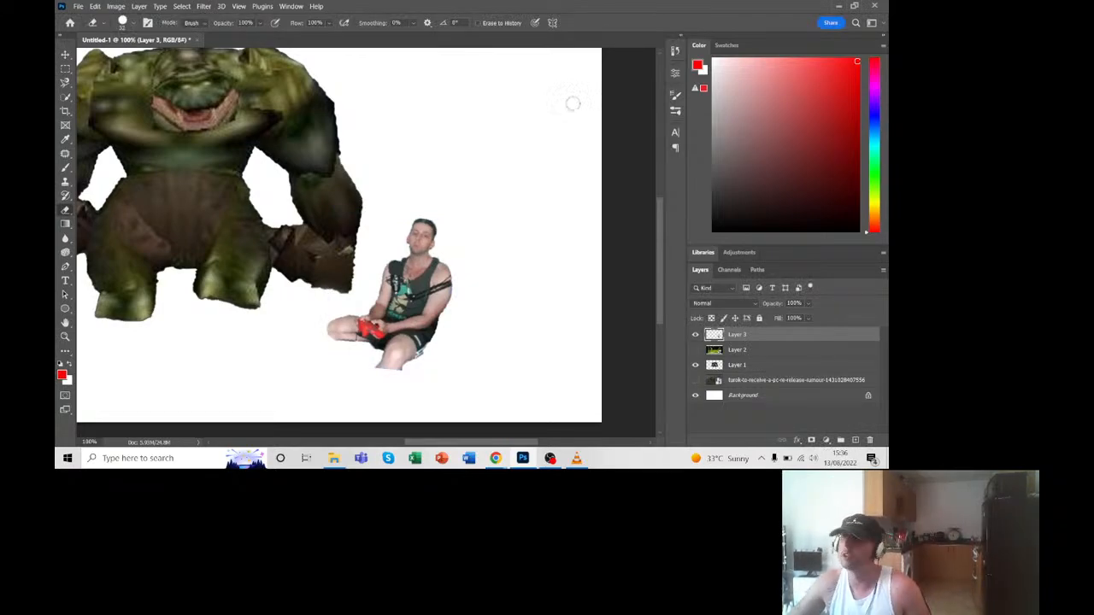
Step: Undo the presenter's move and rotation, returning the cut-out to its place away from the monster
{"action": "key", "text": "ctrl+z"}
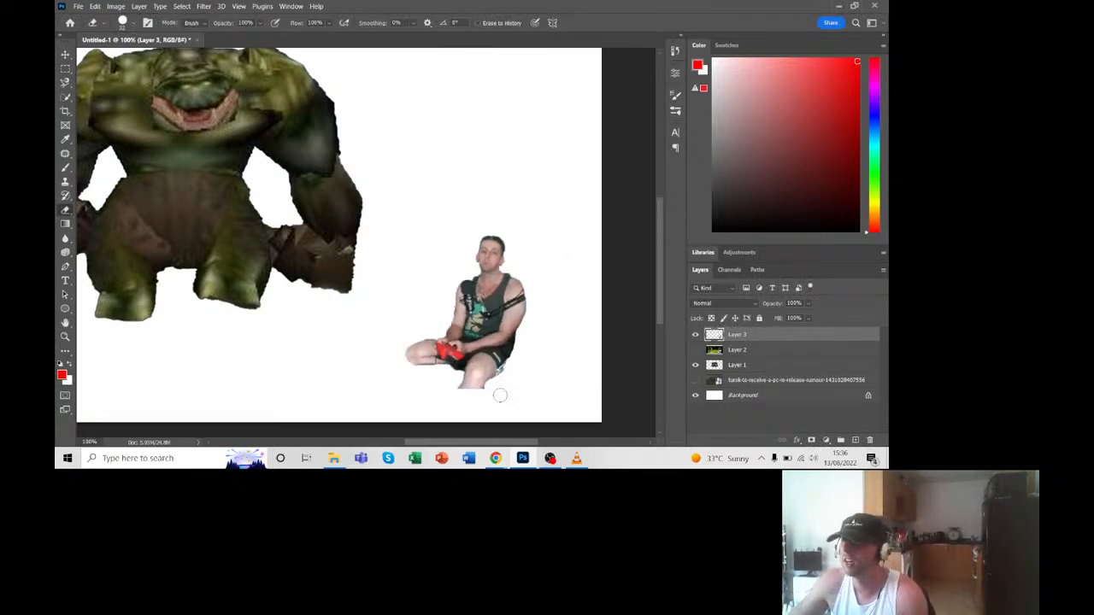
{"action": "key", "text": "ctrl+z"}
{"action": "key", "text": "ctrl+z"}
{"action": "key", "text": "ctrl+z"}
{"action": "key", "text": "ctrl+z"}
{"action": "key", "text": "ctrl+z"}
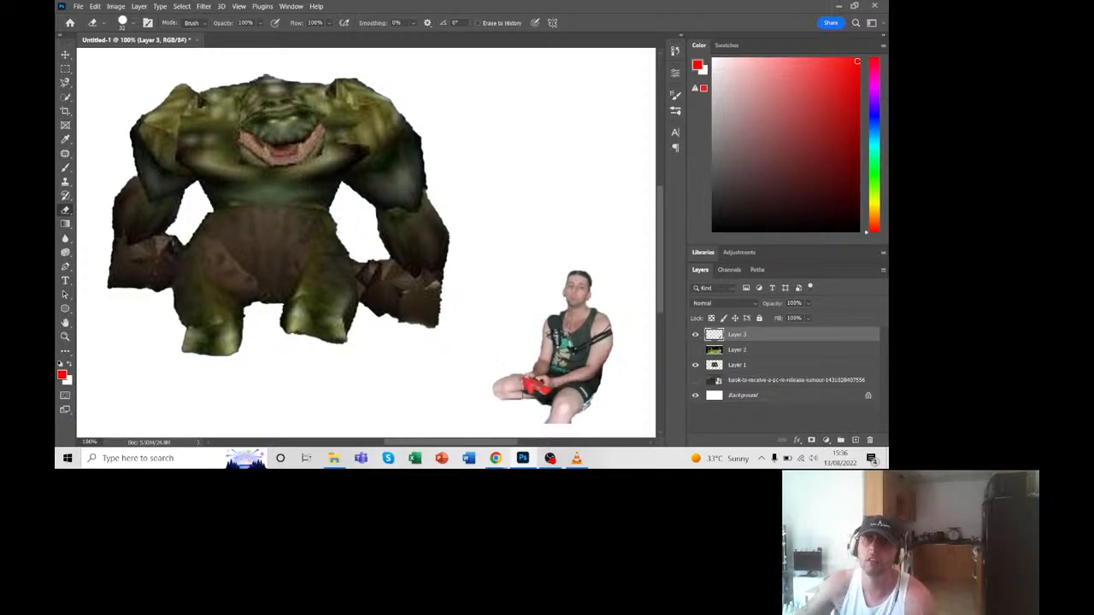
{"action": "left_click", "coordinate": [132, 23]}
{"action": "left_click", "coordinate": [132, 23]}
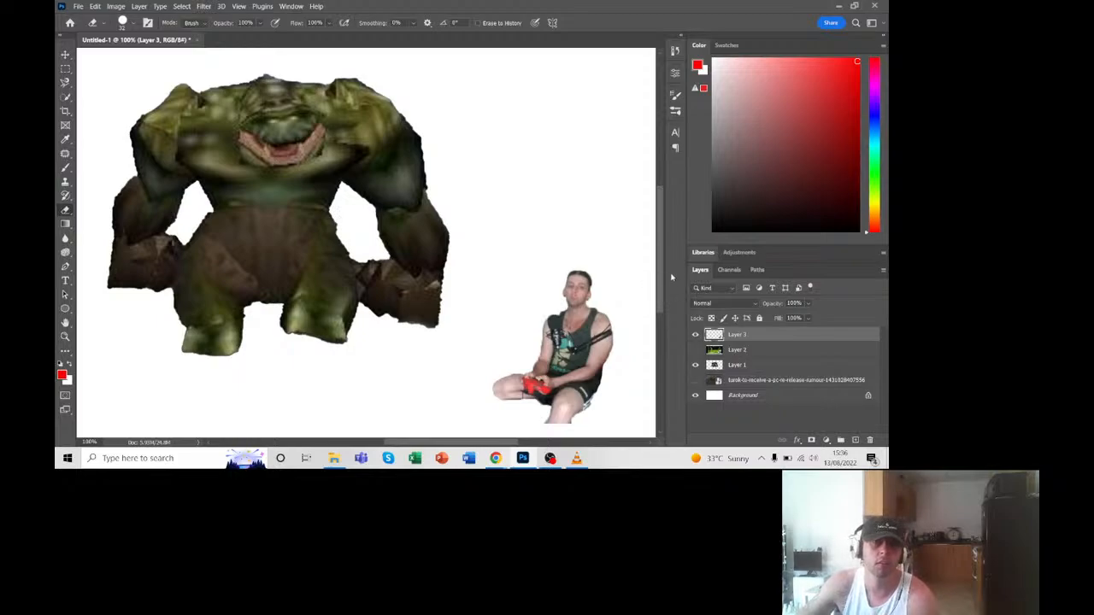
{"action": "left_click", "coordinate": [740, 365]}
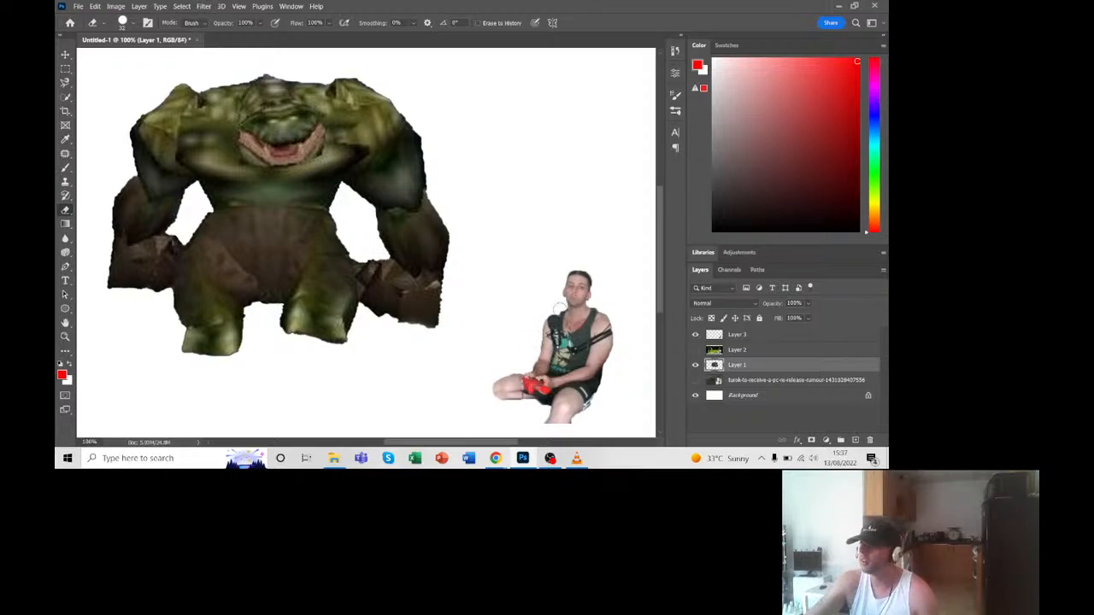
Step: Scale the presenter cut-out on Layer 3 to about 86% and move it beside the monster's right-hand fist
{"action": "left_click", "coordinate": [728, 334]}
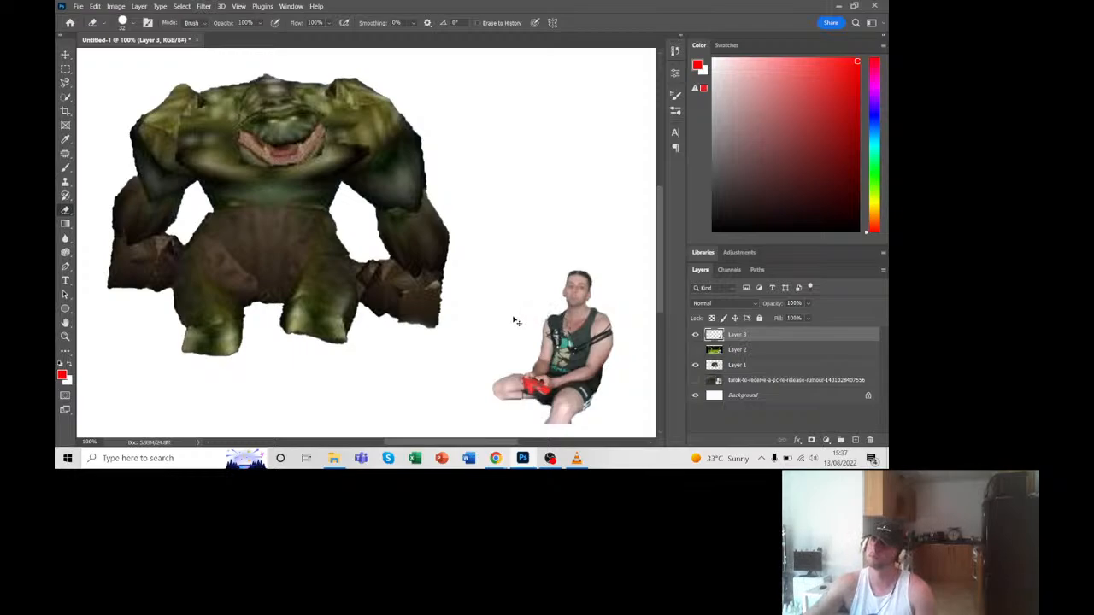
{"action": "key", "text": "ctrl+t"}
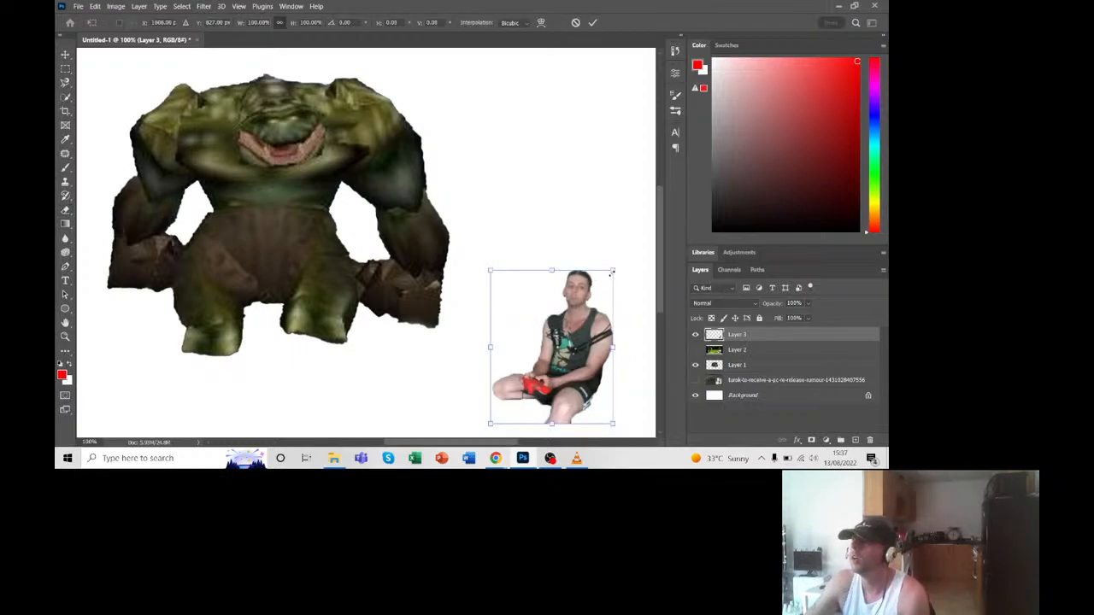
{"action": "left_click_drag", "start_coordinate": [612, 272], "coordinate": [591, 290]}
{"action": "left_click_drag", "start_coordinate": [545, 323], "coordinate": [486, 297]}
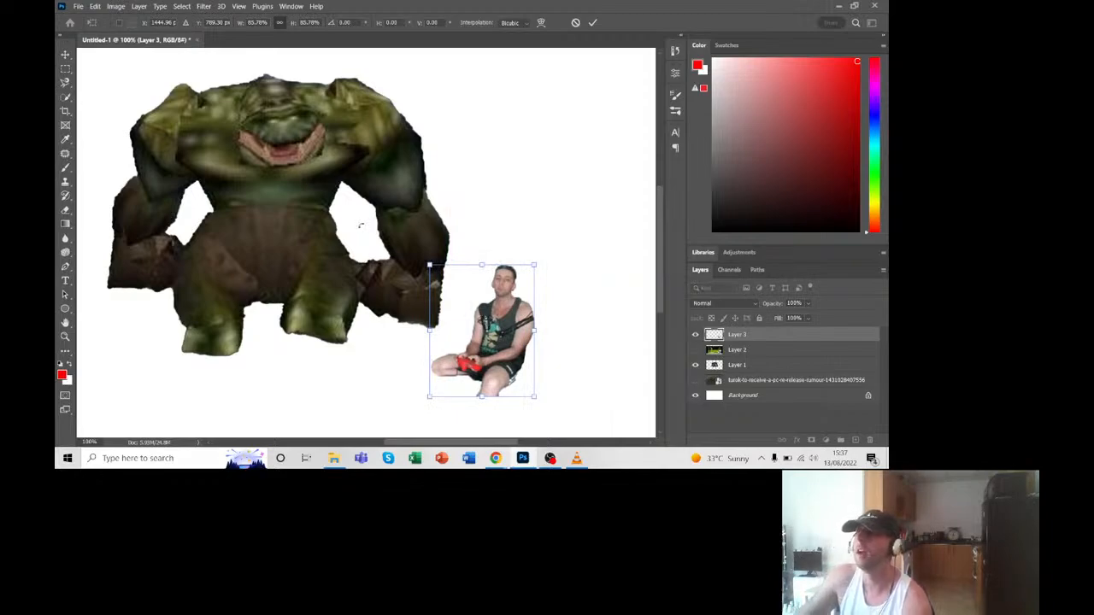
{"action": "left_click", "coordinate": [736, 352]}
Step: Enlarge the monster on Layer 1 to about 118%, reposition it, and stack its layer directly below the presenter's Layer 3
{"action": "left_click", "coordinate": [738, 365]}
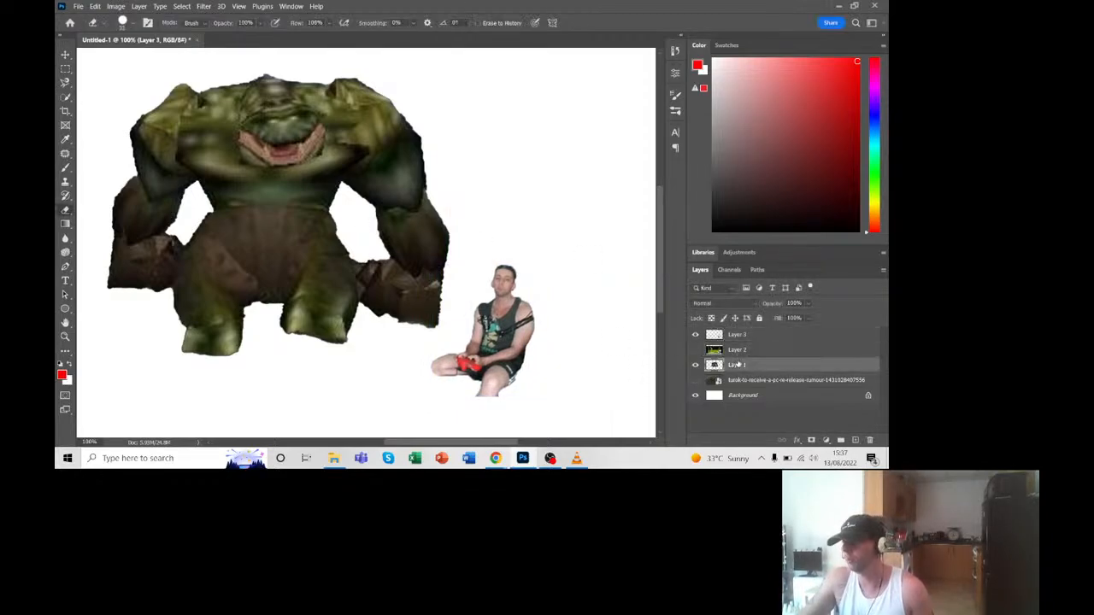
{"action": "key", "text": "ctrl+t"}
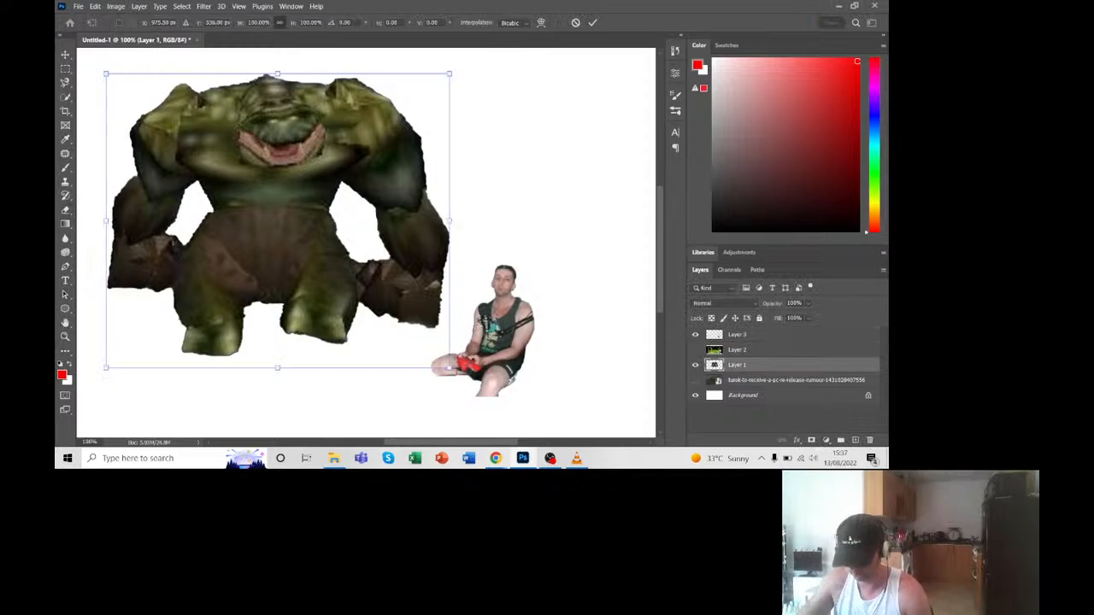
{"action": "key", "text": "ctrl+minus"}
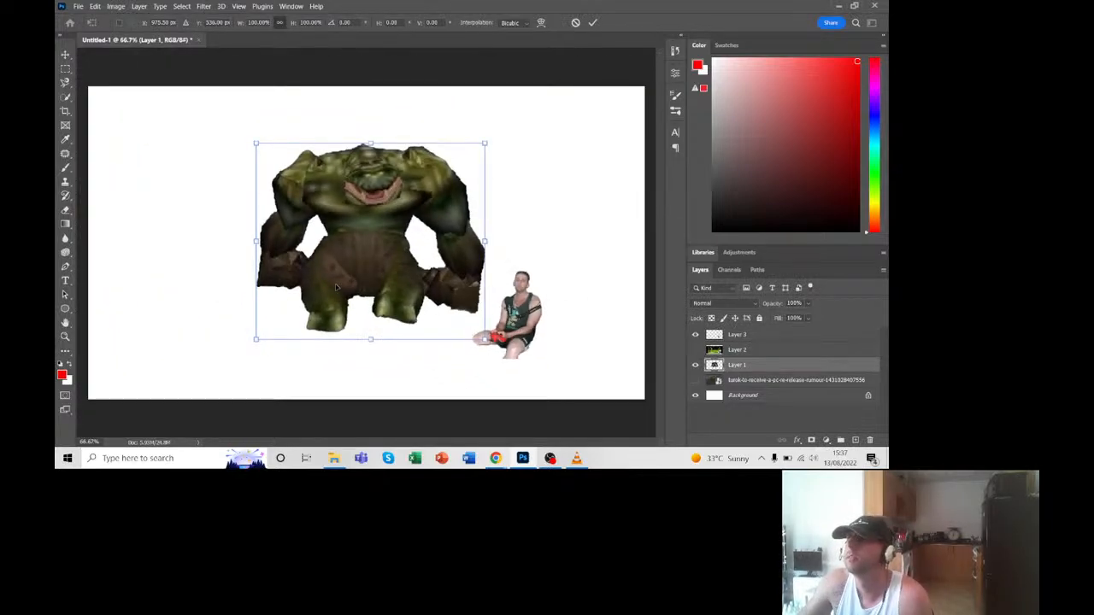
{"action": "left_click_drag", "start_coordinate": [253, 141], "coordinate": [214, 109]}
{"action": "left_click_drag", "start_coordinate": [280, 201], "coordinate": [310, 214]}
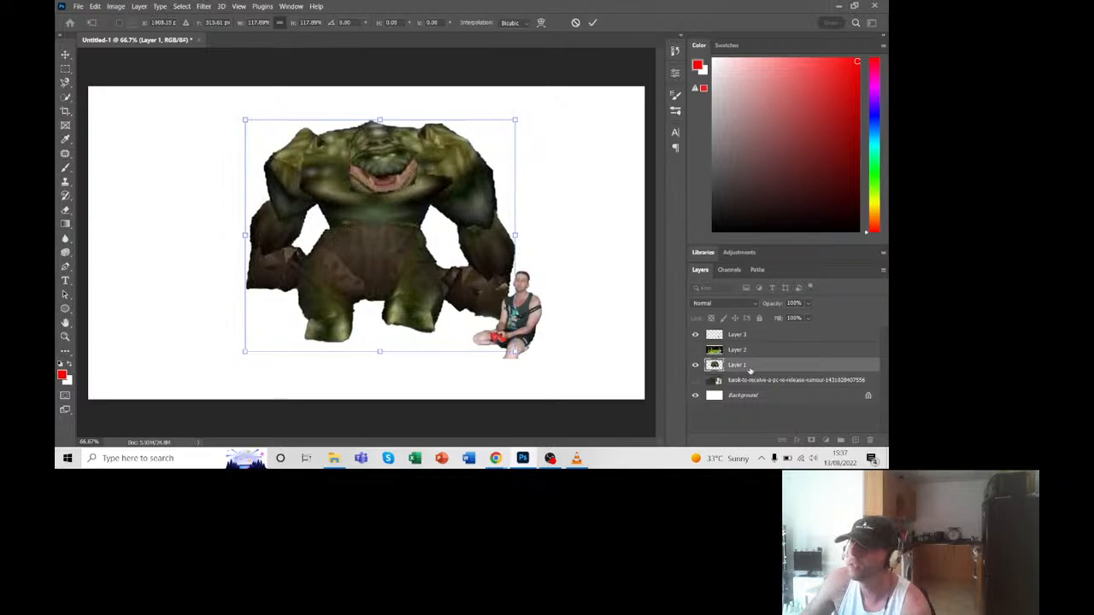
{"action": "left_click_drag", "start_coordinate": [750, 370], "coordinate": [749, 333]}
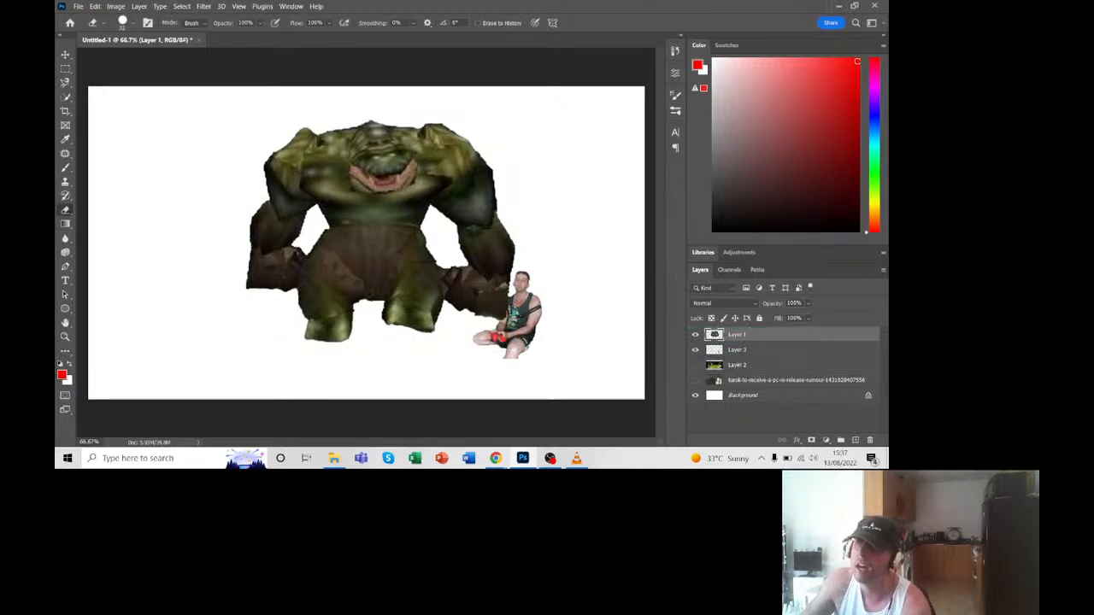
{"action": "left_click_drag", "start_coordinate": [760, 334], "coordinate": [772, 360]}
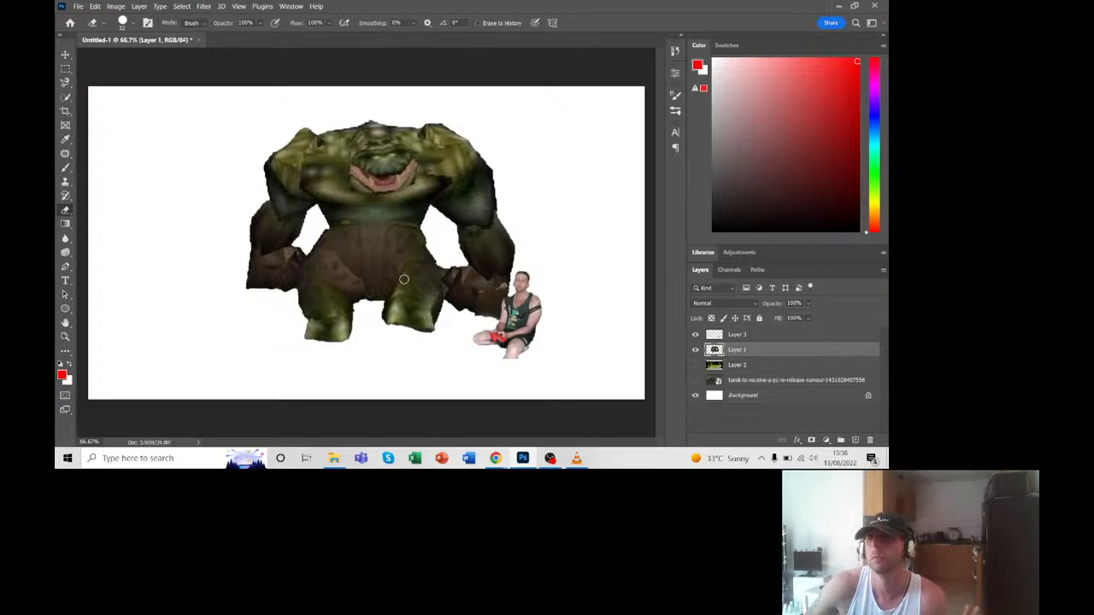
Step: Show the captured gameplay frame on Layer 2 and hide the monster and presenter layers
{"action": "left_click", "coordinate": [696, 366]}
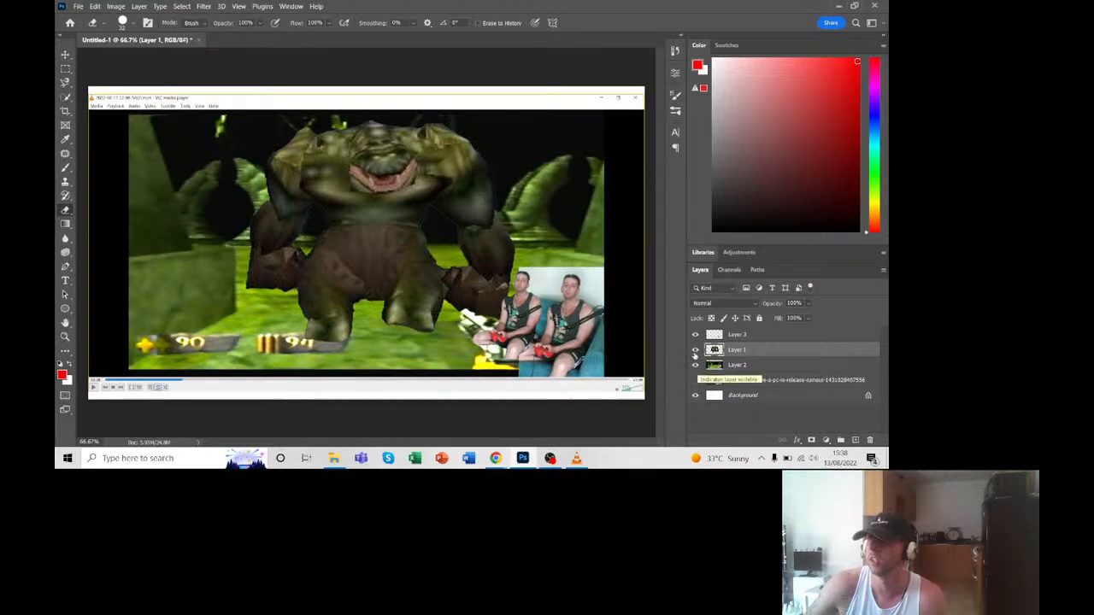
{"action": "left_click", "coordinate": [695, 350]}
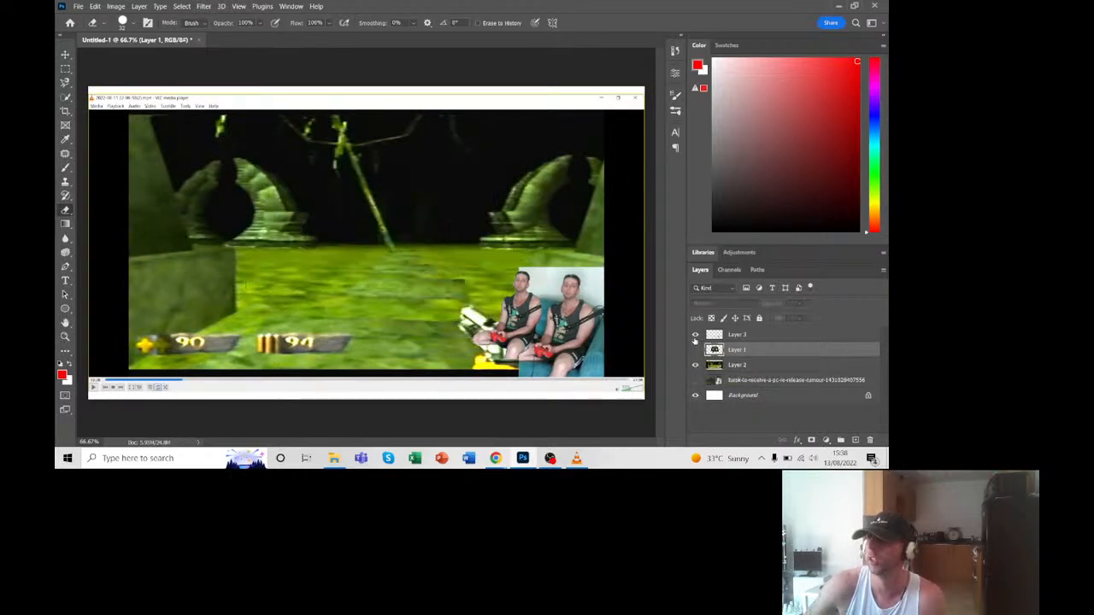
{"action": "left_click", "coordinate": [695, 334]}
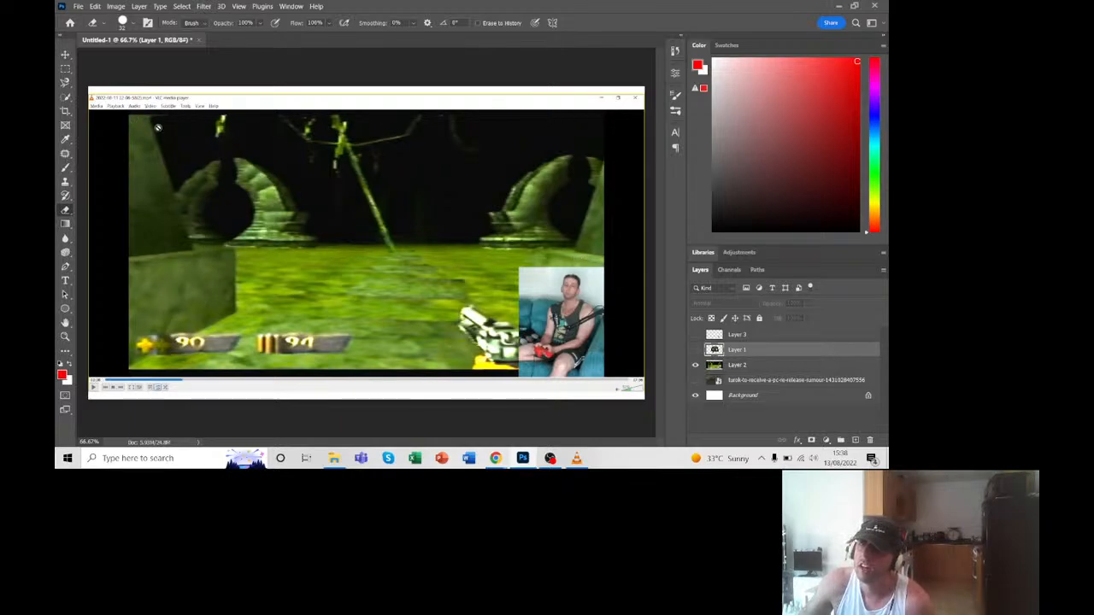
Step: Try copying a rectangular selection of the game scene's upper part to a new layer with Layer 1 active, and undo the copy
{"action": "left_click", "coordinate": [64, 67]}
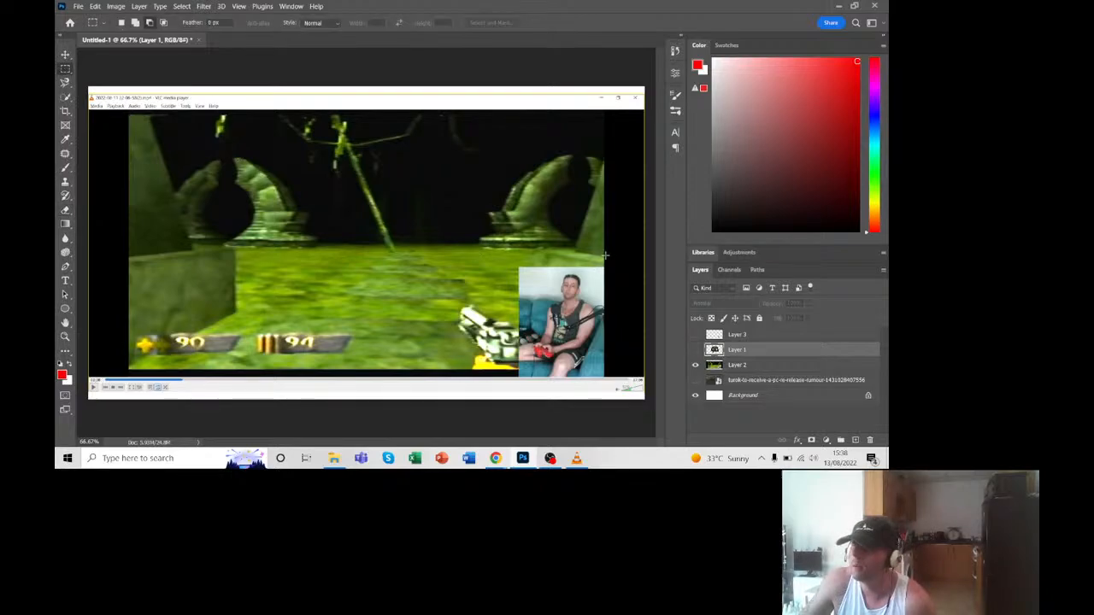
{"action": "left_click_drag", "start_coordinate": [605, 255], "coordinate": [129, 114]}
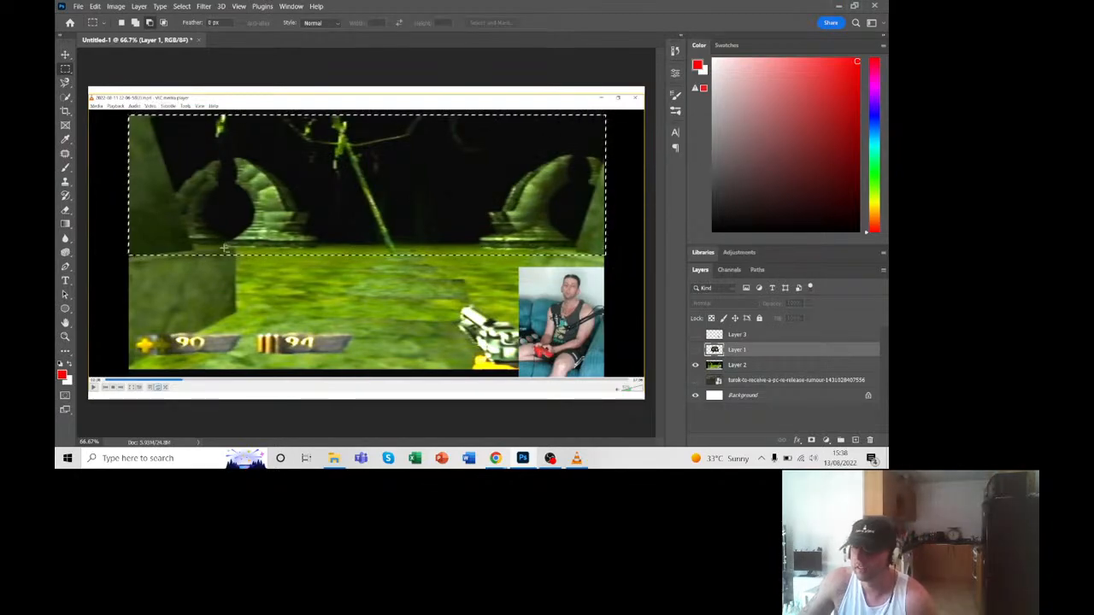
{"action": "key", "text": "ctrl+j"}
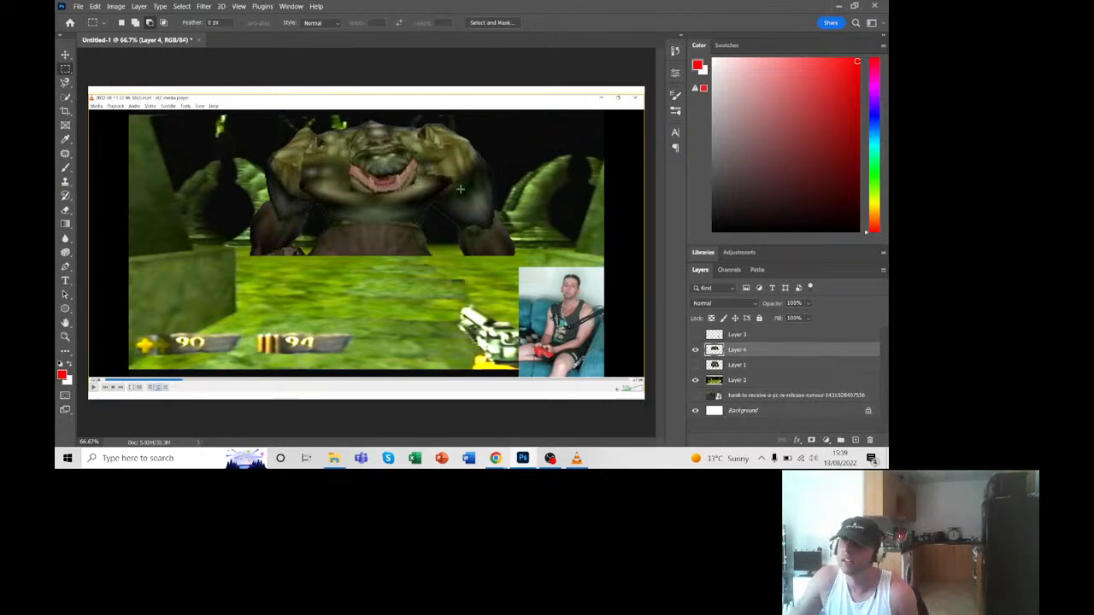
{"action": "key", "text": "ctrl+z"}
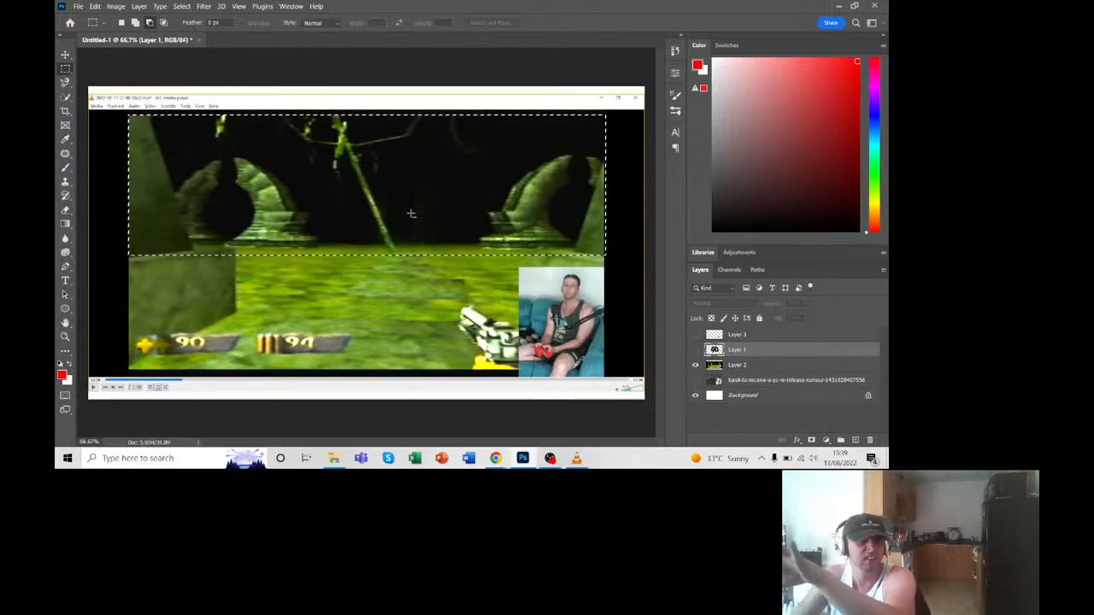
Step: Make Layer 2 active and subtract the whole existing rectangular selection over the game scene
{"action": "left_click", "coordinate": [740, 366]}
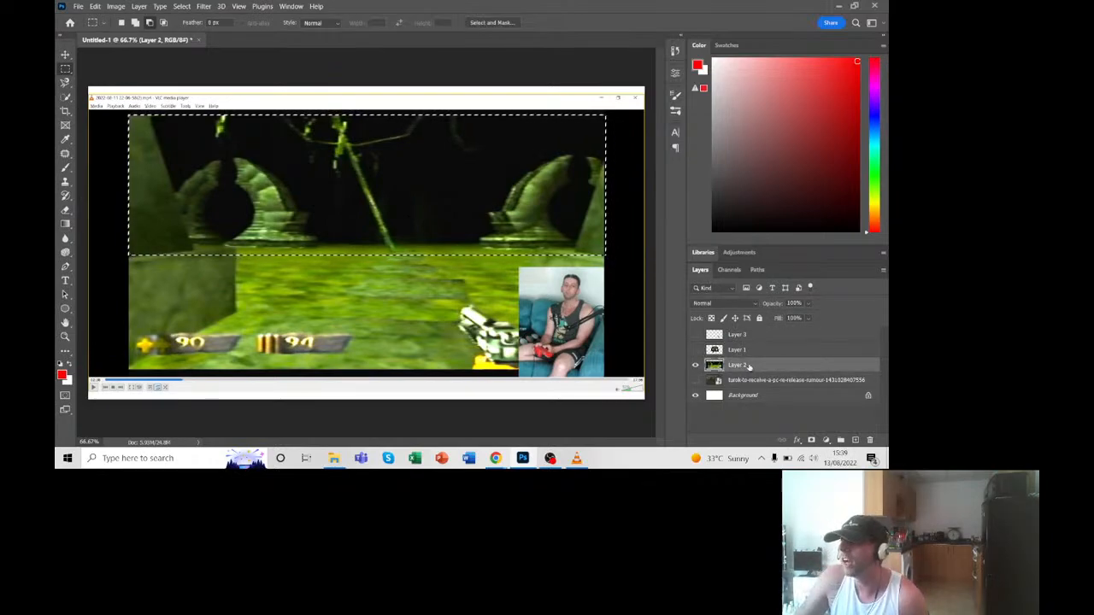
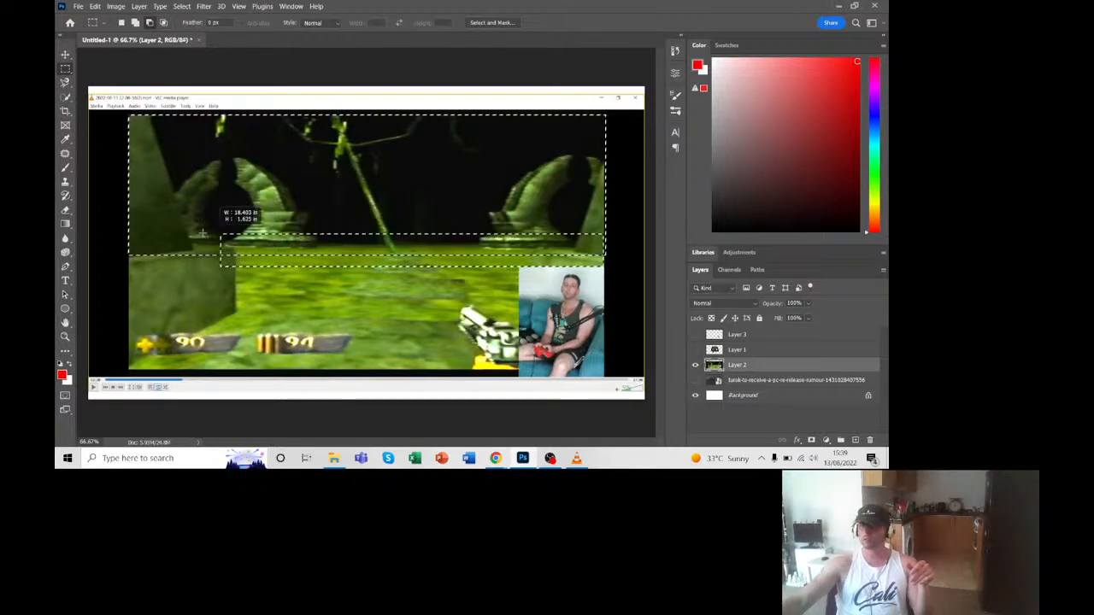
{"action": "left_click_drag", "start_coordinate": [122, 230], "coordinate": [128, 229]}
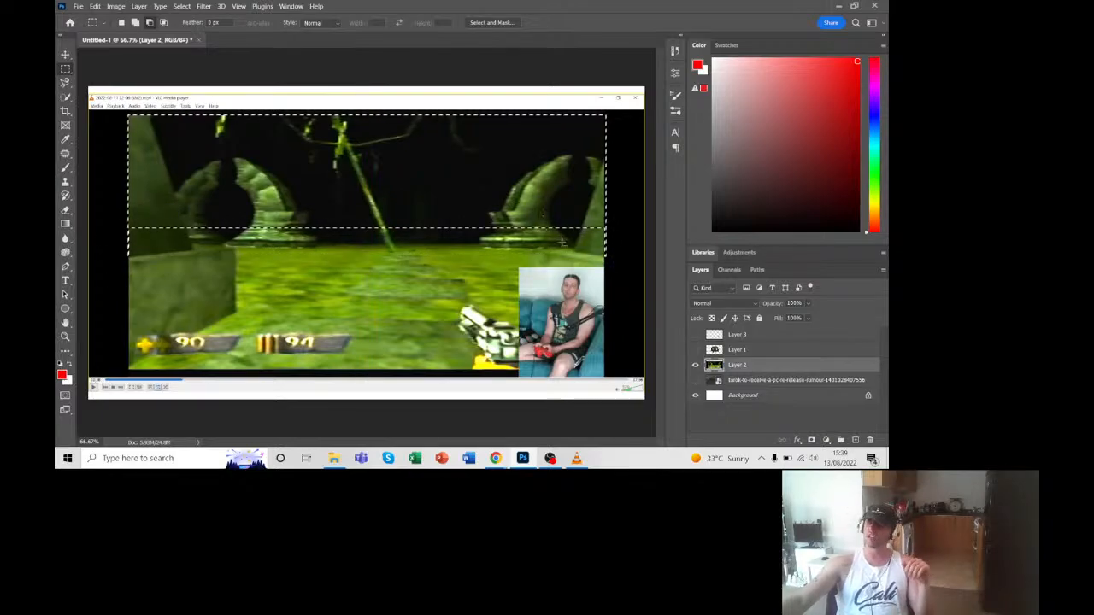
{"action": "left_click_drag", "start_coordinate": [644, 263], "coordinate": [89, 88]}
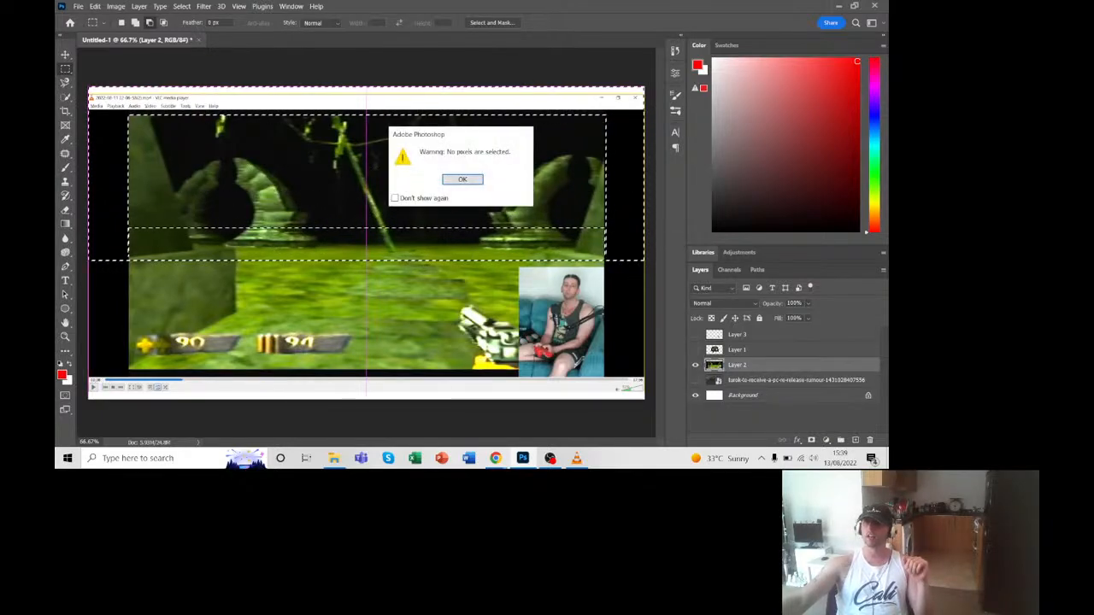
{"action": "left_click", "coordinate": [462, 179]}
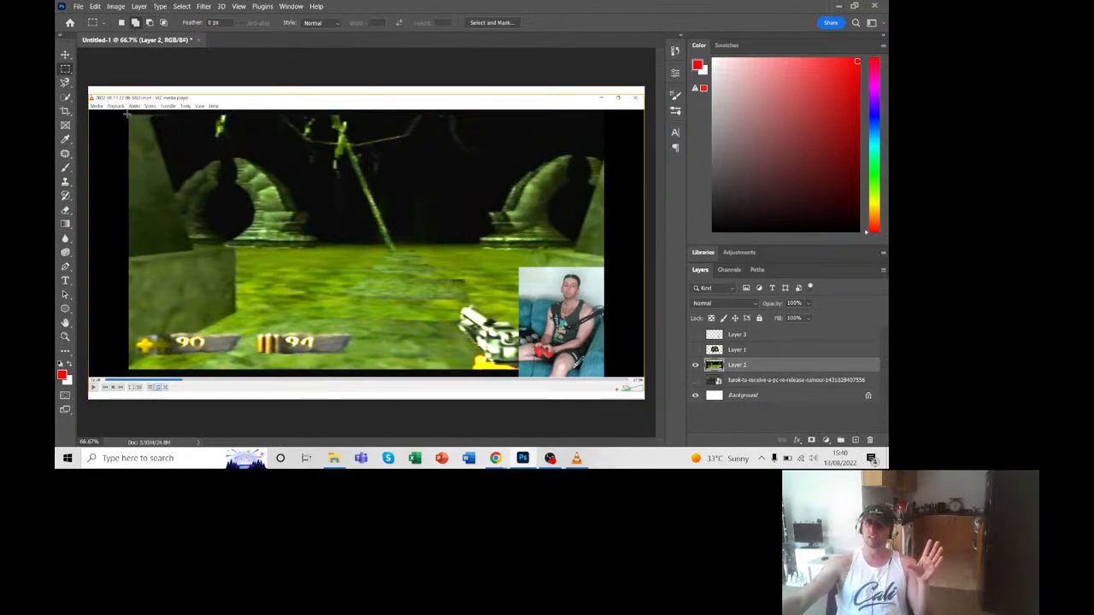
Step: Copy the game scene's upper part, down to just above the webcam inset, from Layer 2 to a new layer and hide Layer 2
{"action": "left_click_drag", "start_coordinate": [128, 115], "coordinate": [603, 265]}
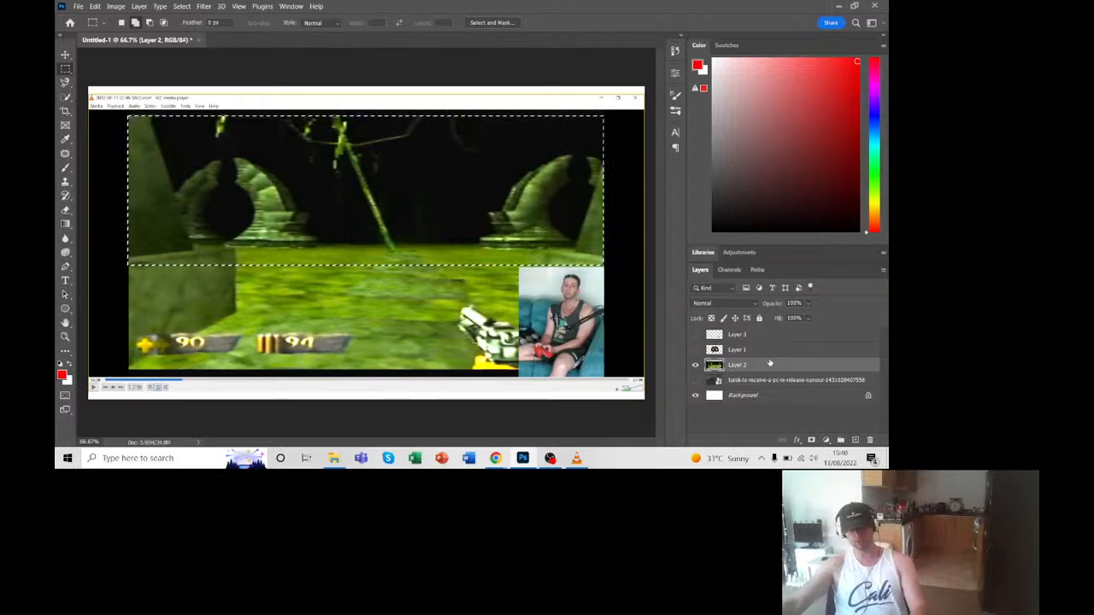
{"action": "key", "text": "ctrl+j"}
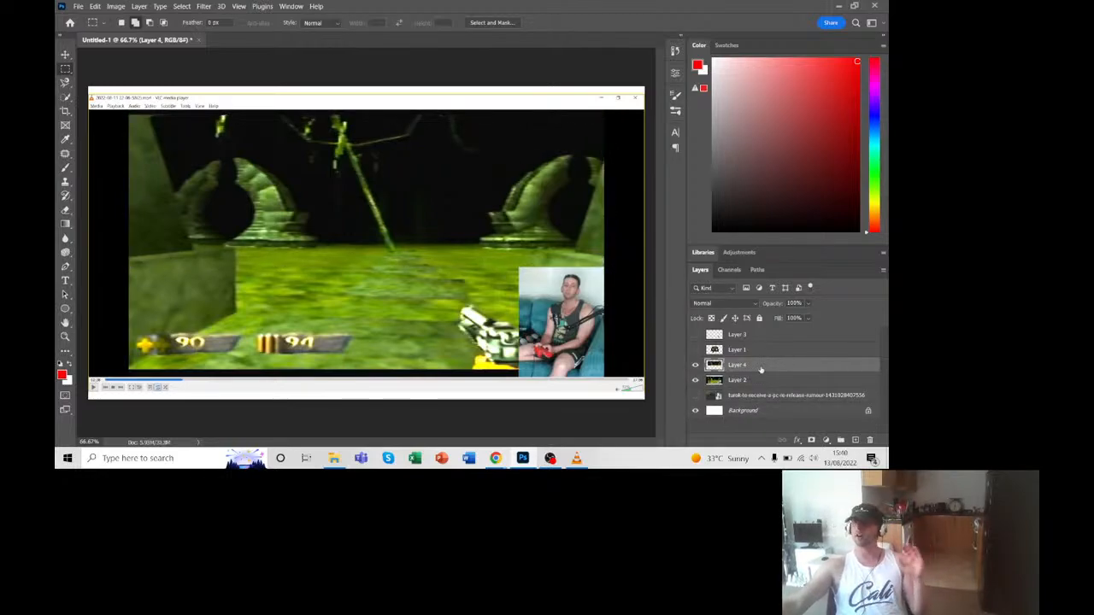
{"action": "left_click", "coordinate": [697, 380]}
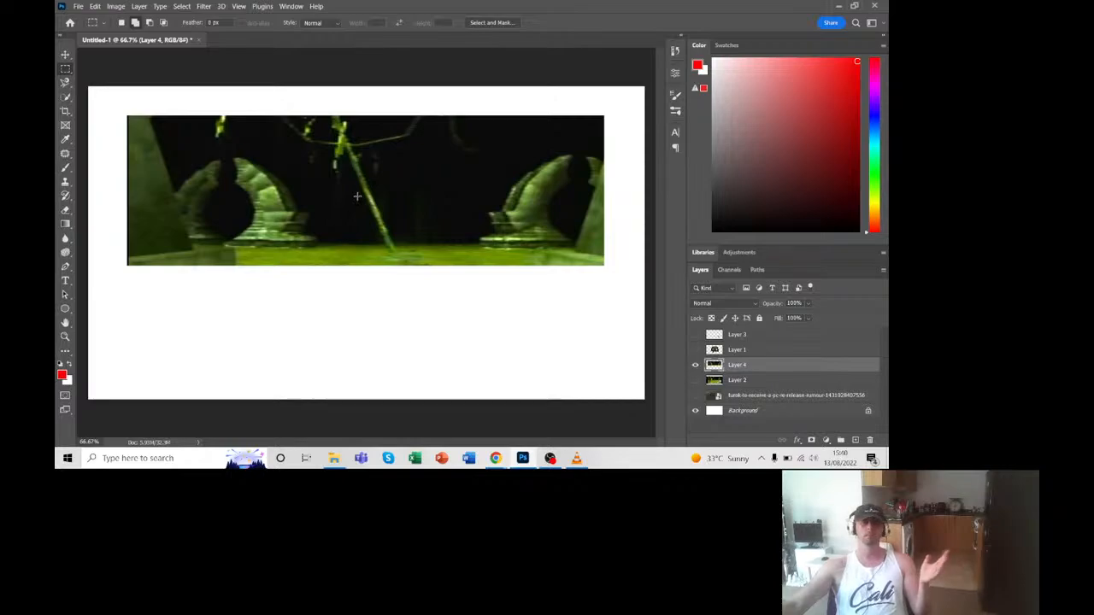
Step: Scale the copied game scene proportionally to about 117% with Free Transform and position it across the full canvas width
{"action": "key", "text": "ctrl+t"}
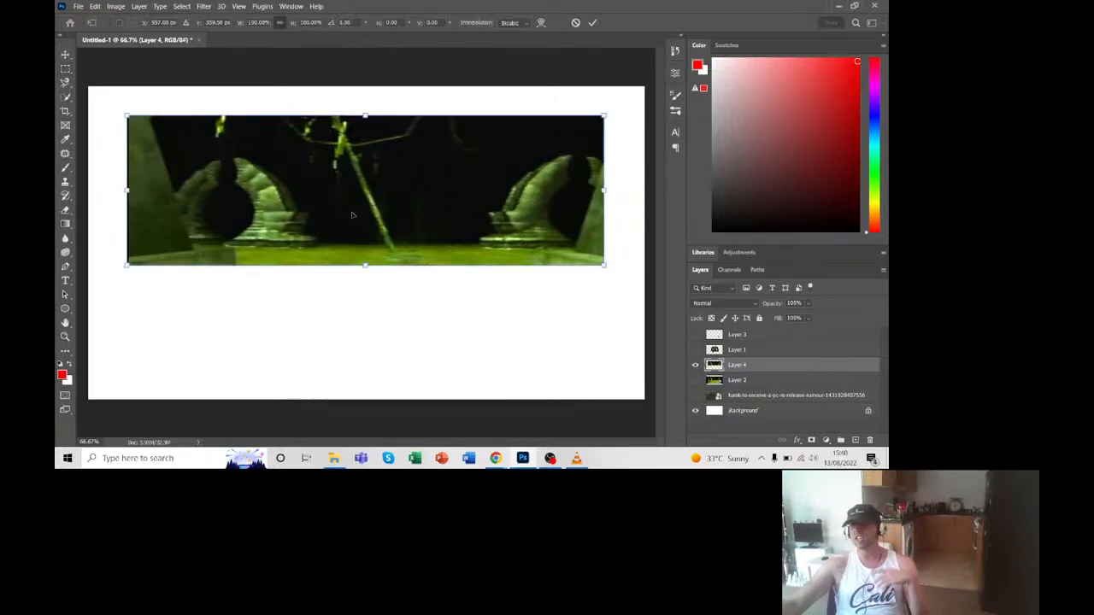
{"action": "left_click_drag", "start_coordinate": [351, 214], "coordinate": [315, 297]}
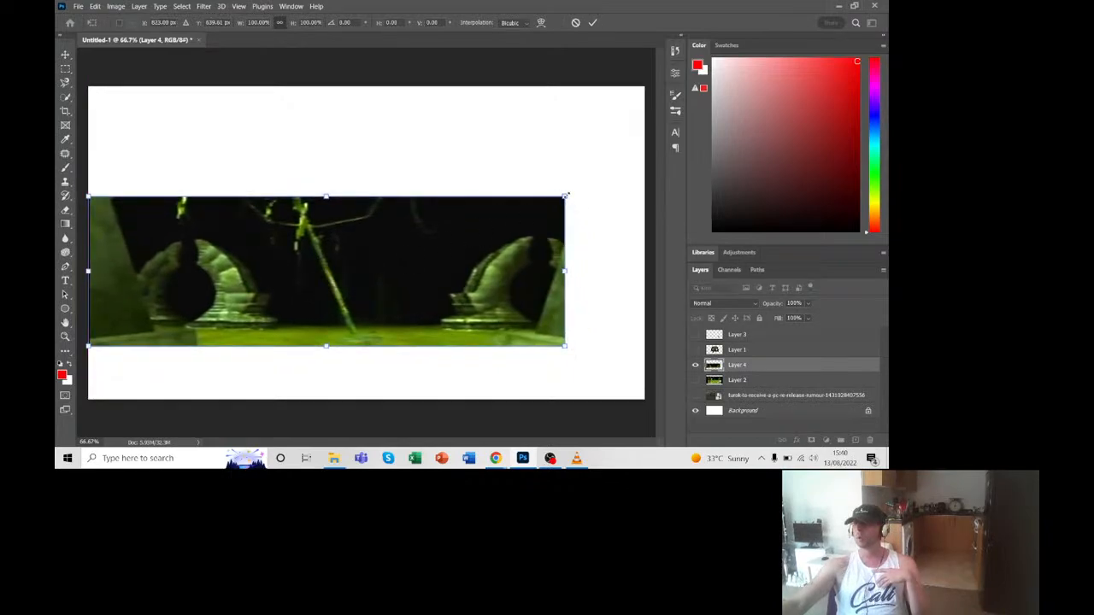
{"action": "left_click_drag", "start_coordinate": [565, 196], "coordinate": [629, 114]}
{"action": "left_click_drag", "start_coordinate": [405, 237], "coordinate": [409, 211]}
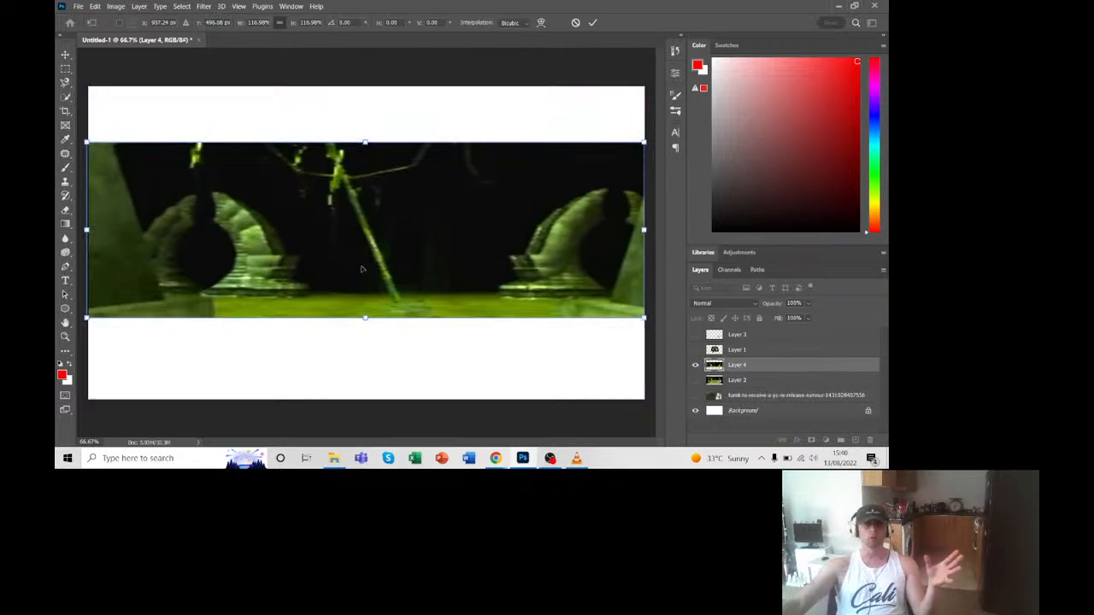
Step: Stretch the game scene vertically to about 209% with the Distort transform so it fills the canvas from top to bottom
{"action": "right_click", "coordinate": [351, 302]}
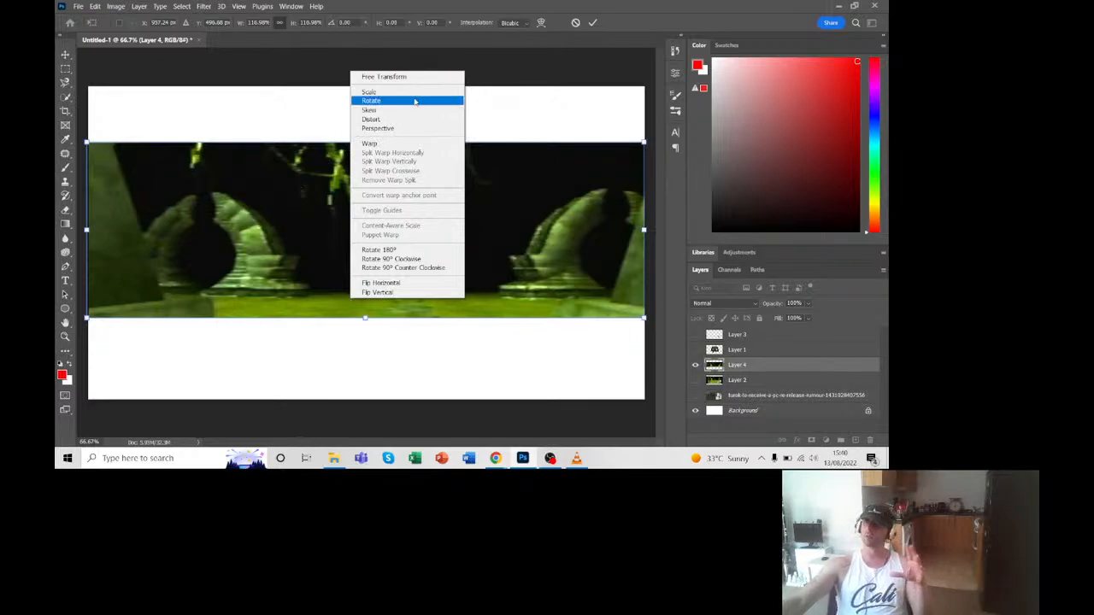
{"action": "left_click", "coordinate": [389, 77]}
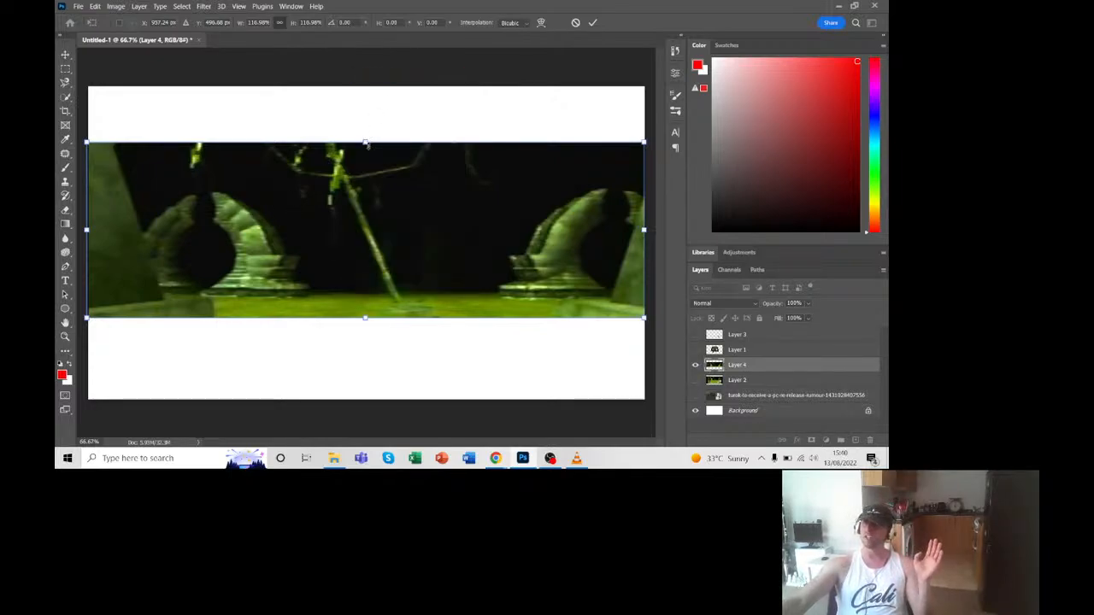
{"action": "mouse_move", "coordinate": [365, 143]}
{"action": "left_mouse_down"}
{"action": "mouse_move", "coordinate": [366, 112]}
{"action": "mouse_move", "coordinate": [366, 162]}
{"action": "mouse_move", "coordinate": [366, 143]}
{"action": "left_mouse_up"}
{"action": "right_click", "coordinate": [374, 172]}
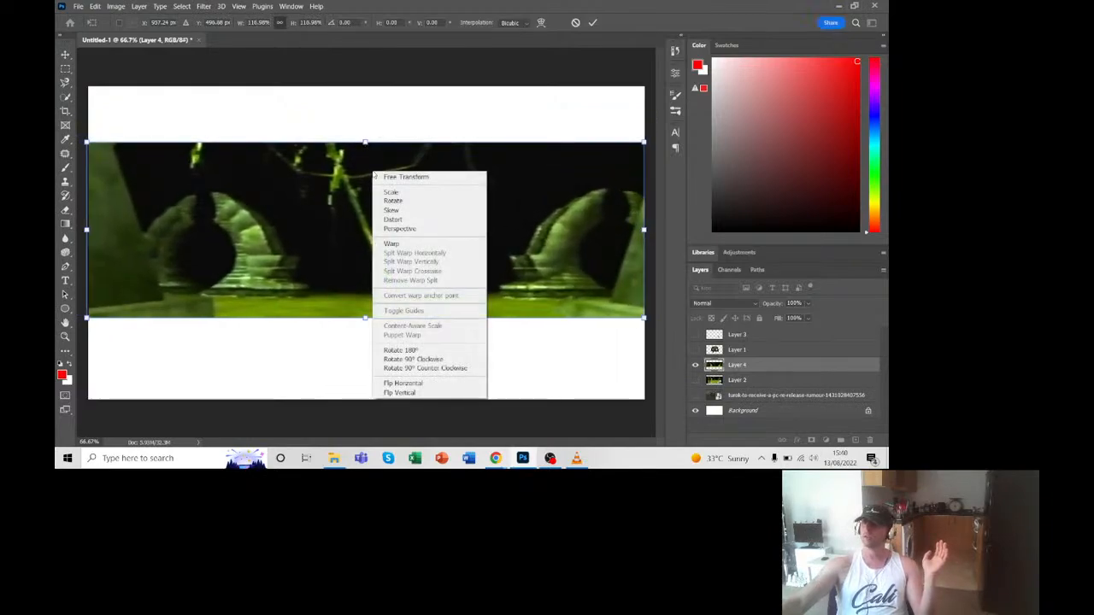
{"action": "left_click", "coordinate": [394, 220]}
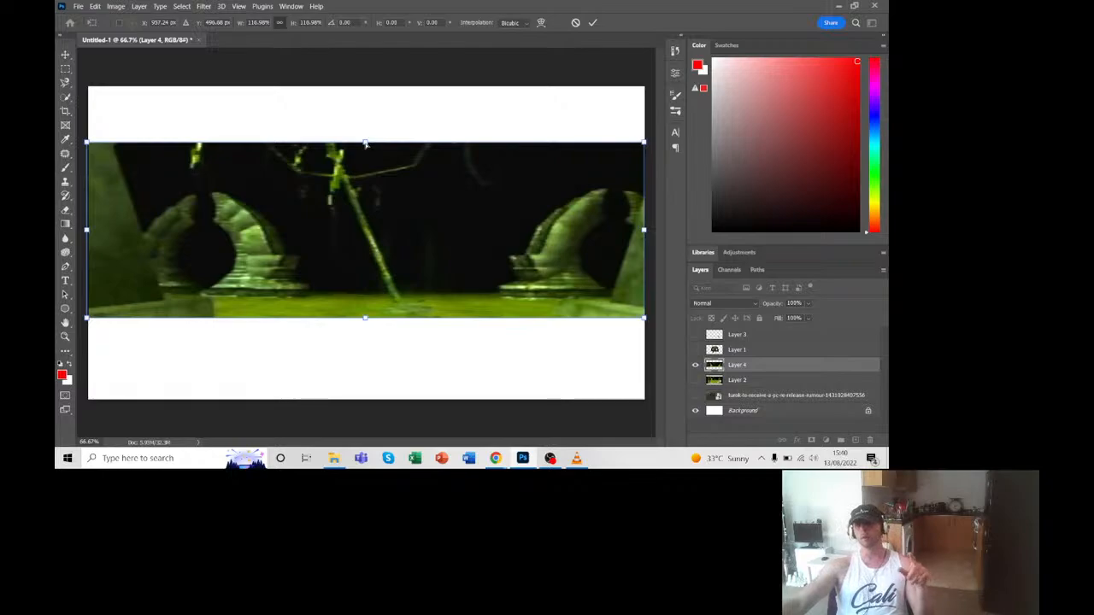
{"action": "left_click_drag", "start_coordinate": [365, 144], "coordinate": [366, 88]}
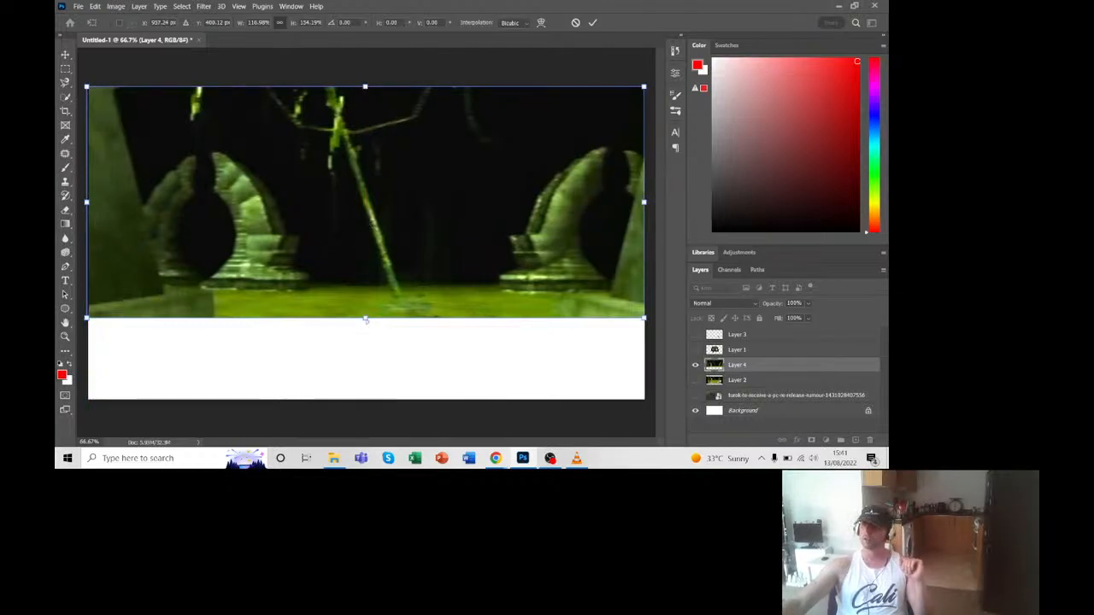
{"action": "left_click_drag", "start_coordinate": [365, 320], "coordinate": [365, 400]}
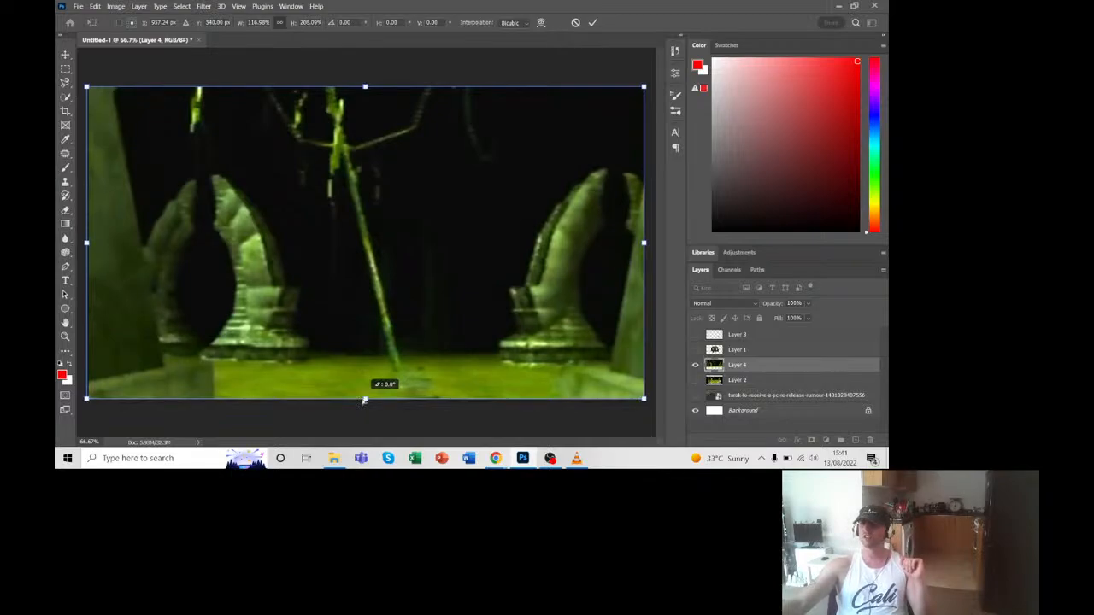
Step: Reduce the game scene's vertical stretch to about 178%, leaving a strip free along the canvas bottom, and apply the transform
{"action": "left_click_drag", "start_coordinate": [365, 399], "coordinate": [363, 358]}
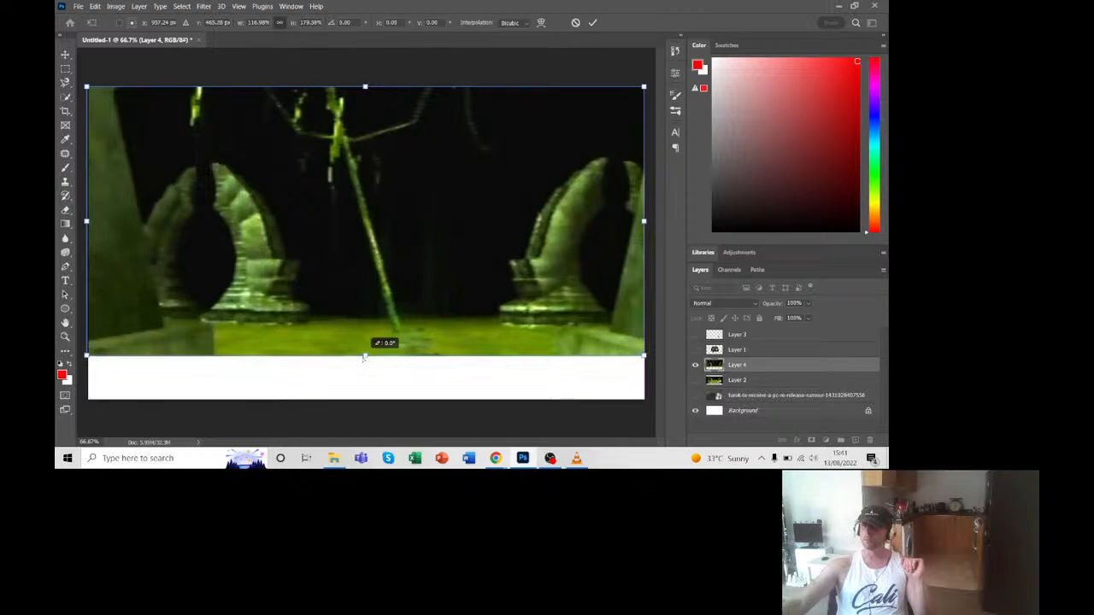
{"action": "left_click_drag", "start_coordinate": [363, 358], "coordinate": [363, 356]}
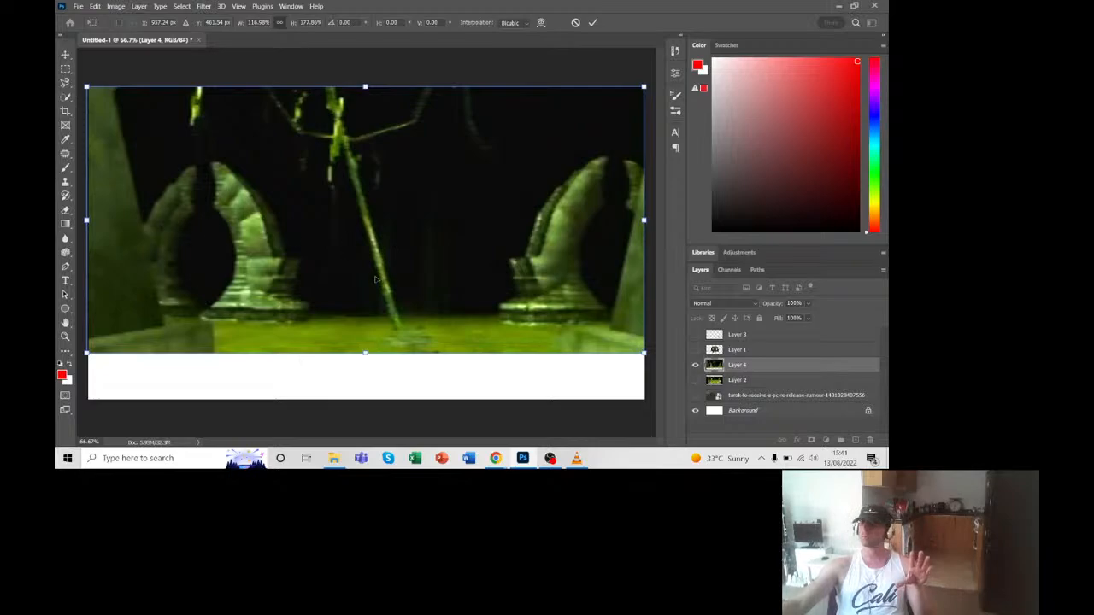
{"action": "key", "text": "Return"}
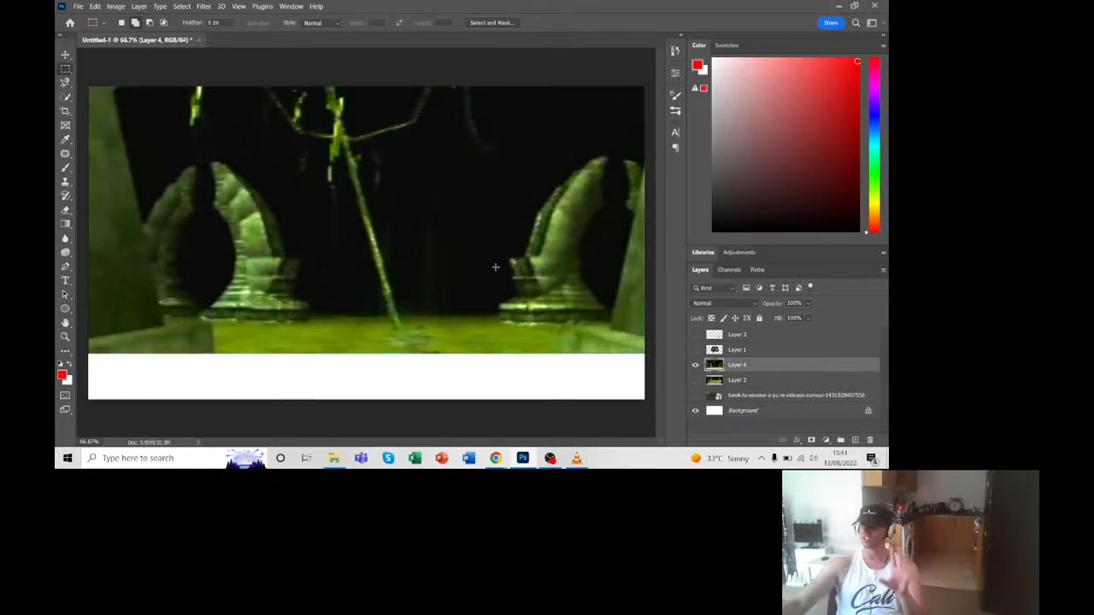
Step: With the Clone Stamp and a soft round 88 px brush, extend the left ledge's inner edge to the canvas bottom and start the right ledge's edge
{"action": "left_click", "coordinate": [65, 183]}
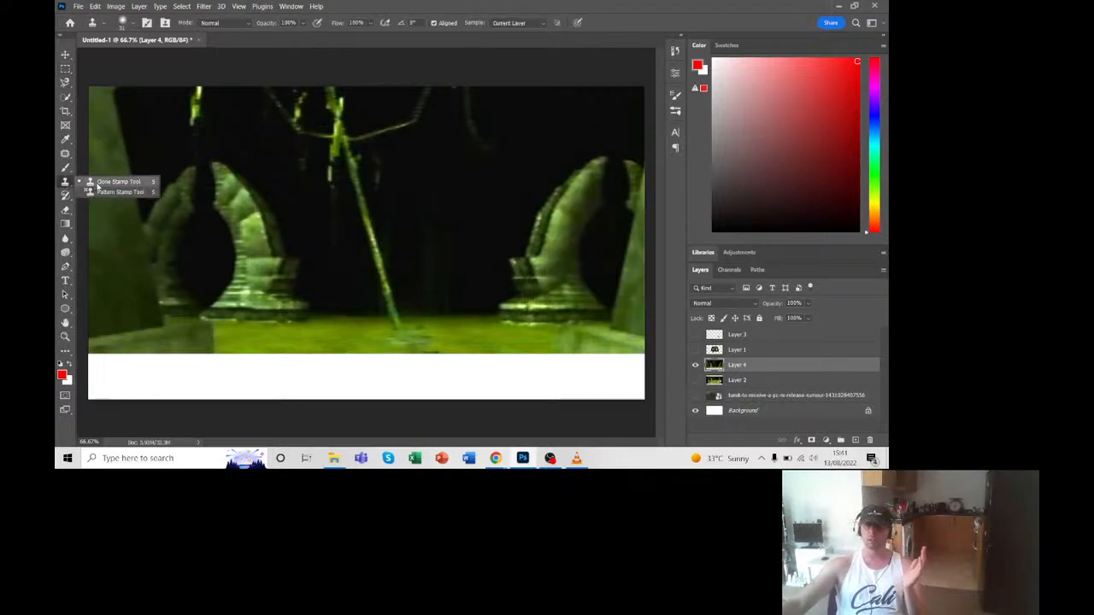
{"action": "left_click", "coordinate": [135, 24]}
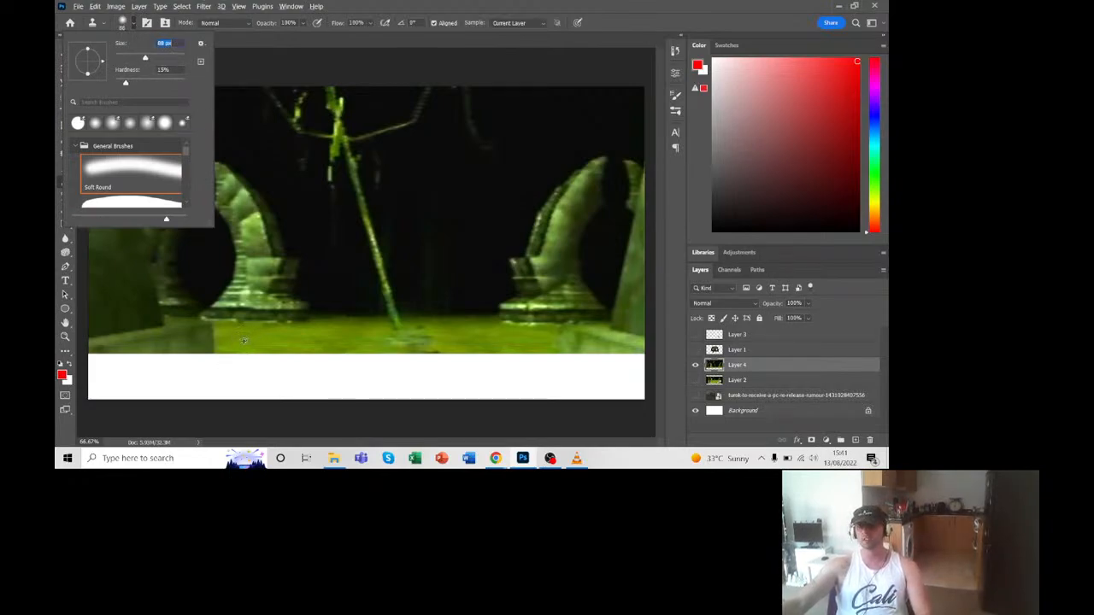
{"action": "left_click", "coordinate": [216, 339], "text": "alt"}
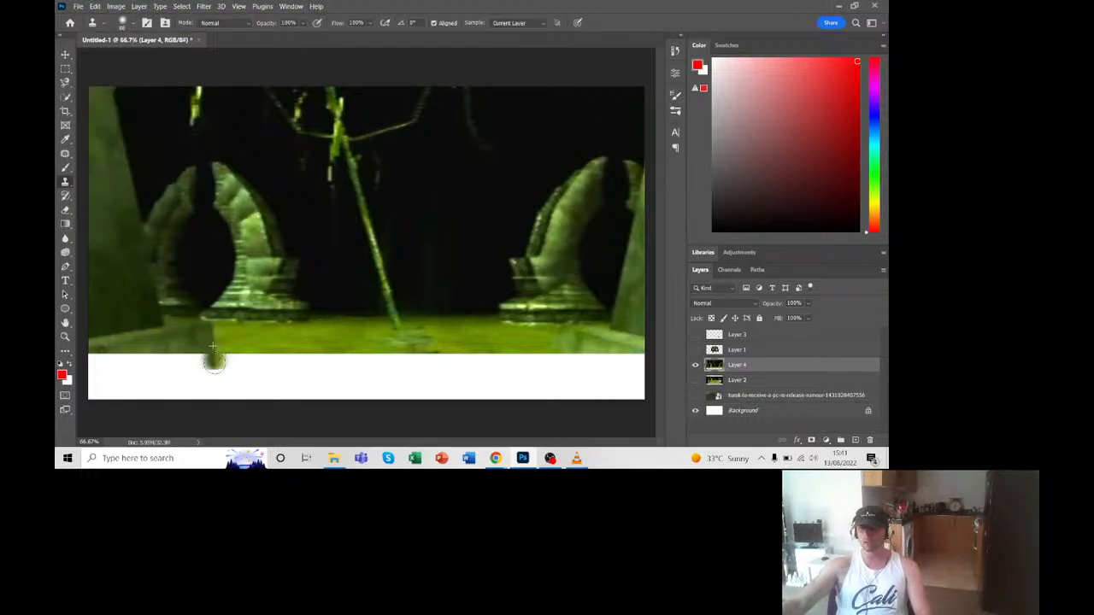
{"action": "left_click_drag", "start_coordinate": [214, 366], "coordinate": [214, 364]}
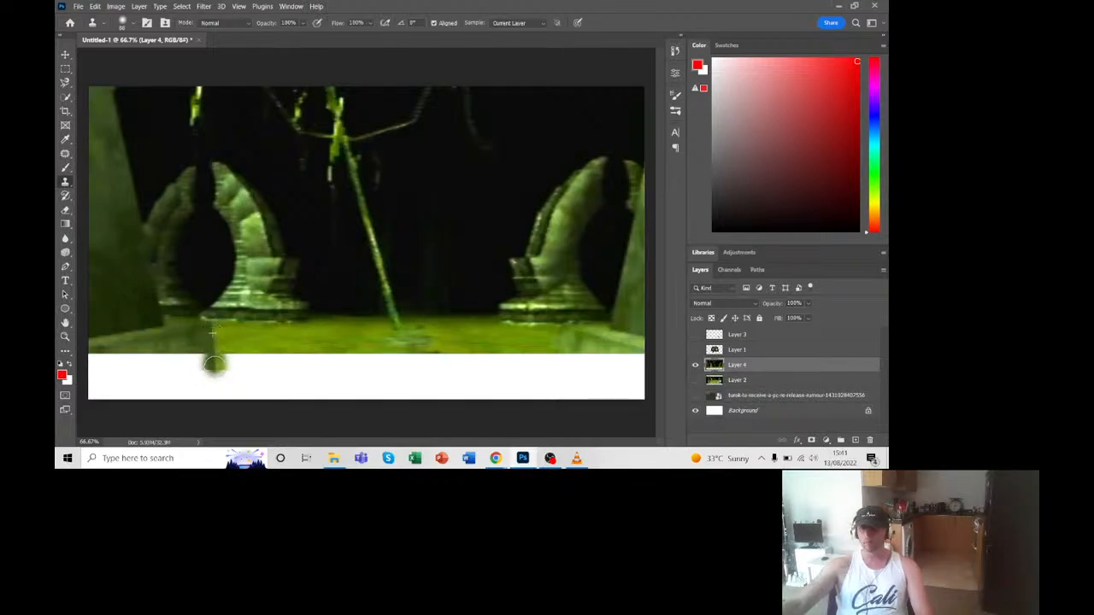
{"action": "left_click_drag", "start_coordinate": [214, 369], "coordinate": [216, 398]}
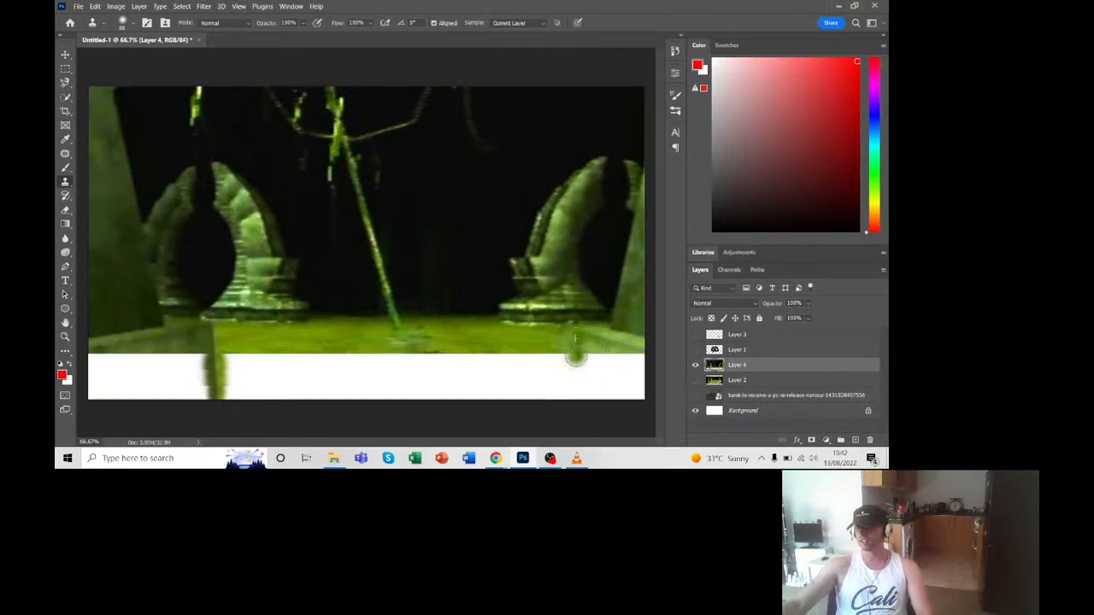
{"action": "mouse_move", "coordinate": [576, 361]}
{"action": "left_mouse_down"}
{"action": "mouse_move", "coordinate": [632, 338]}
{"action": "mouse_move", "coordinate": [578, 358]}
{"action": "left_mouse_up"}
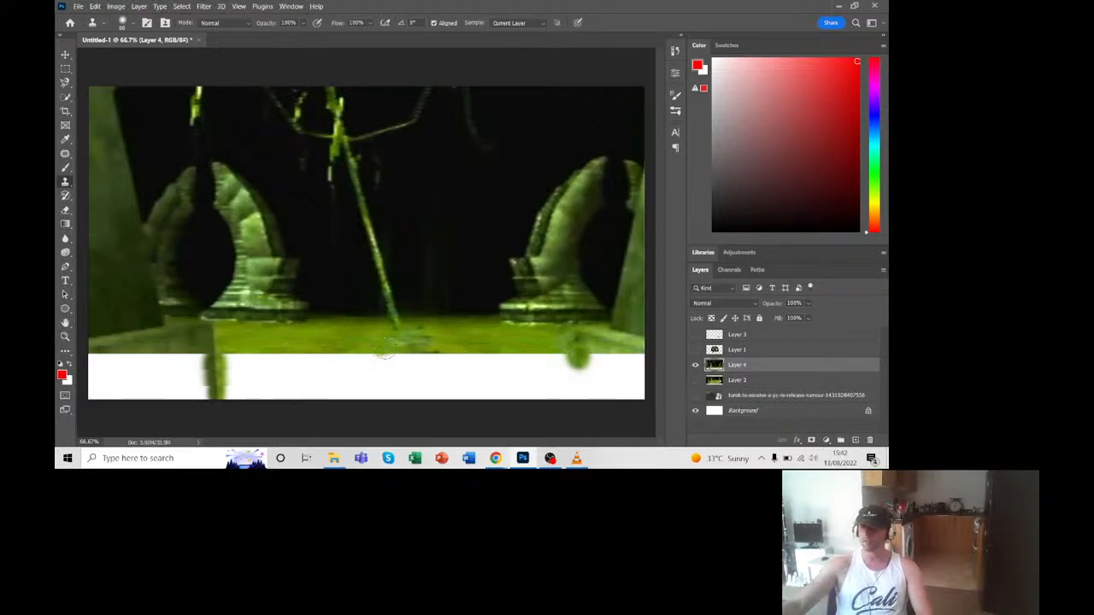
Step: Clone the green floor over the blank strip from the left ledge to the middle of the canvas, covering the remaining white gap
{"action": "left_click_drag", "start_coordinate": [387, 353], "coordinate": [227, 359]}
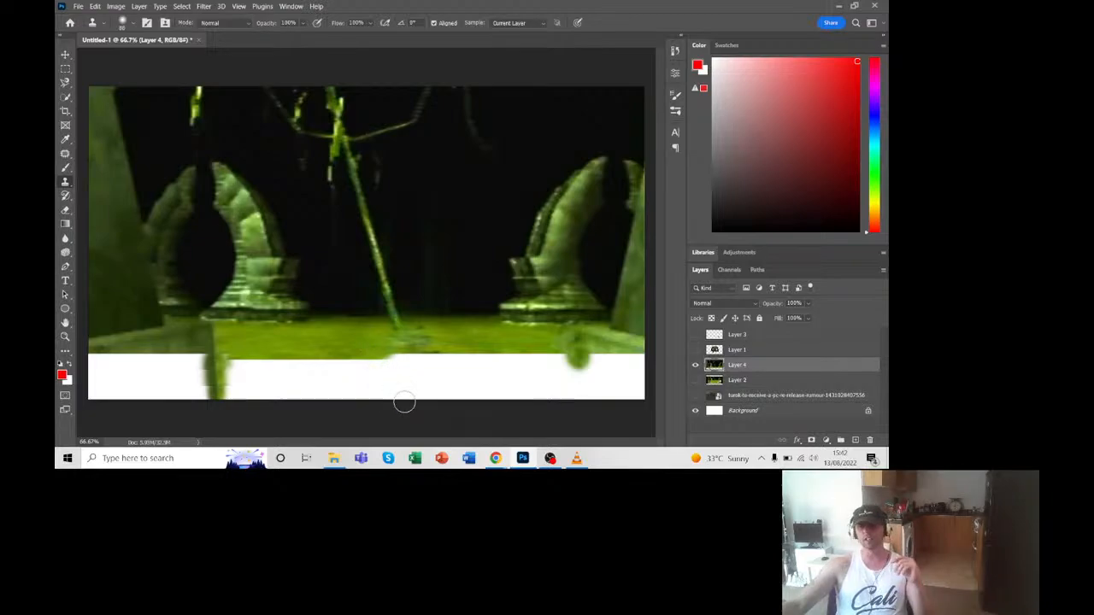
{"action": "left_click_drag", "start_coordinate": [400, 393], "coordinate": [248, 393]}
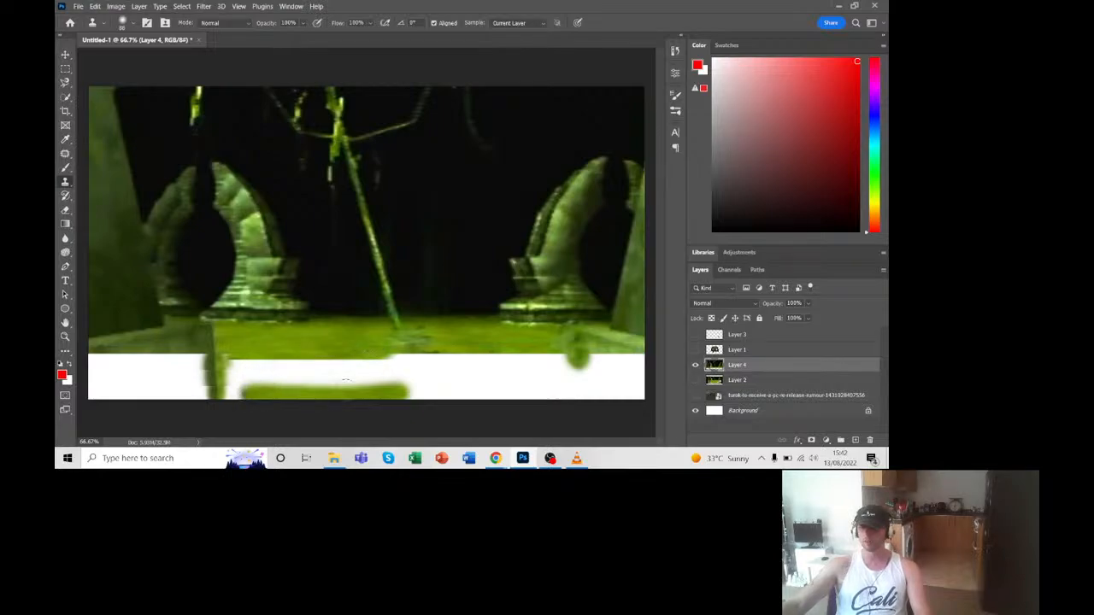
{"action": "mouse_move", "coordinate": [270, 396]}
{"action": "left_mouse_down"}
{"action": "mouse_move", "coordinate": [226, 398]}
{"action": "mouse_move", "coordinate": [236, 376]}
{"action": "mouse_move", "coordinate": [285, 351]}
{"action": "mouse_move", "coordinate": [236, 372]}
{"action": "mouse_move", "coordinate": [407, 384]}
{"action": "mouse_move", "coordinate": [400, 367]}
{"action": "mouse_move", "coordinate": [229, 368]}
{"action": "left_mouse_up"}
{"action": "key", "text": "ctrl+z"}
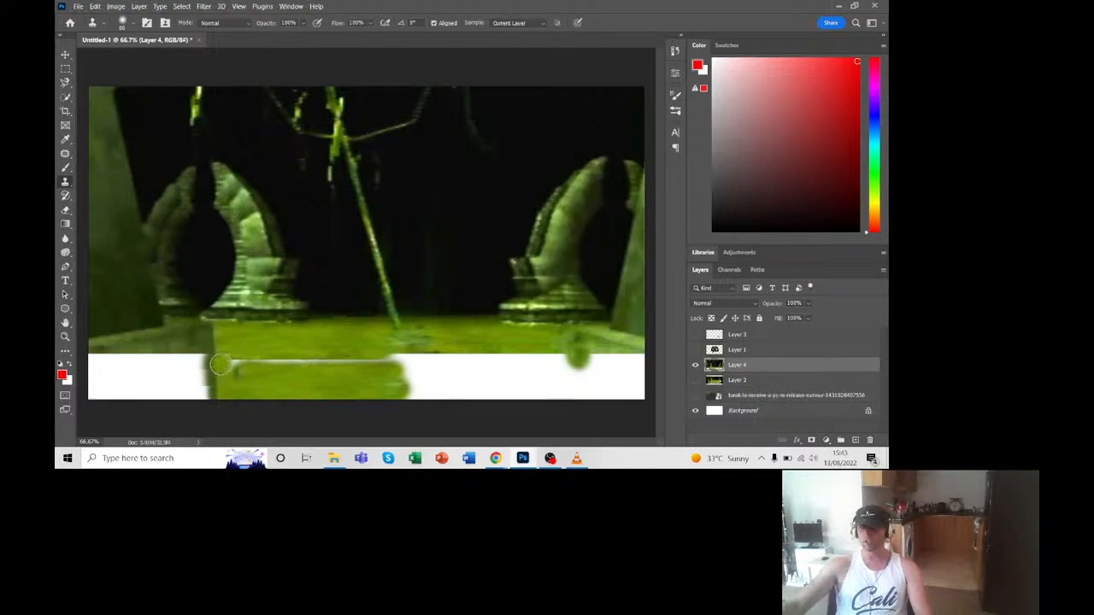
{"action": "left_click_drag", "start_coordinate": [246, 375], "coordinate": [272, 368]}
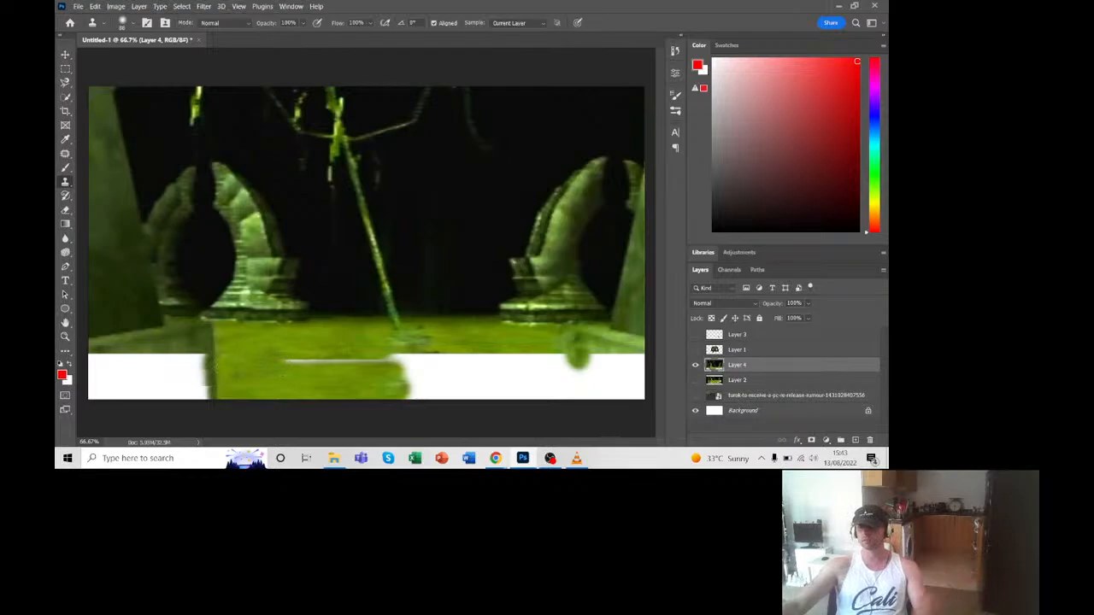
{"action": "left_click", "coordinate": [231, 342], "text": "alt"}
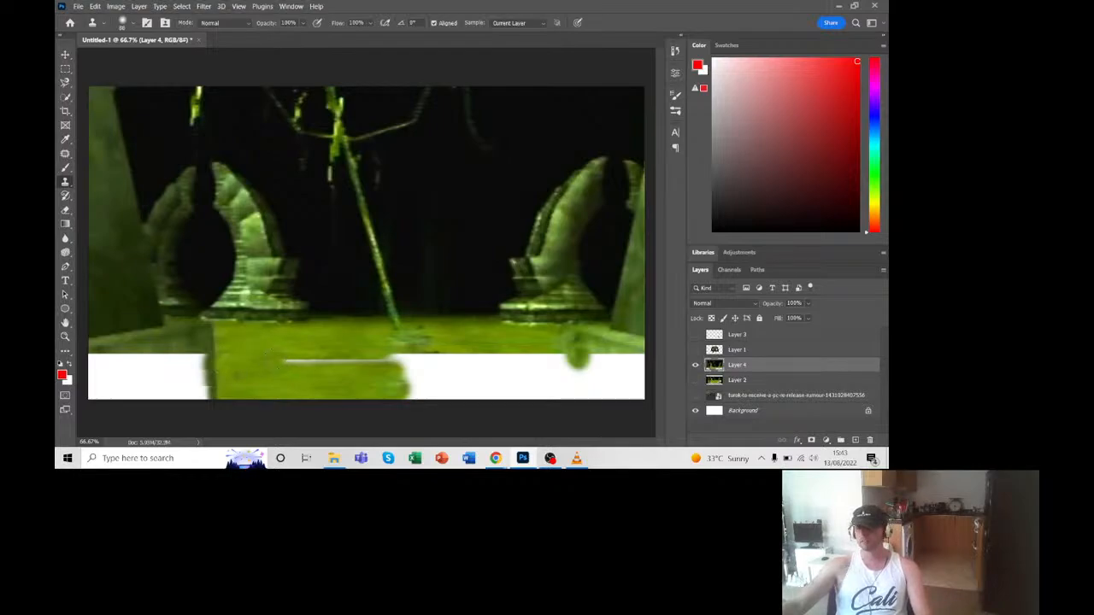
{"action": "left_click_drag", "start_coordinate": [284, 362], "coordinate": [309, 363]}
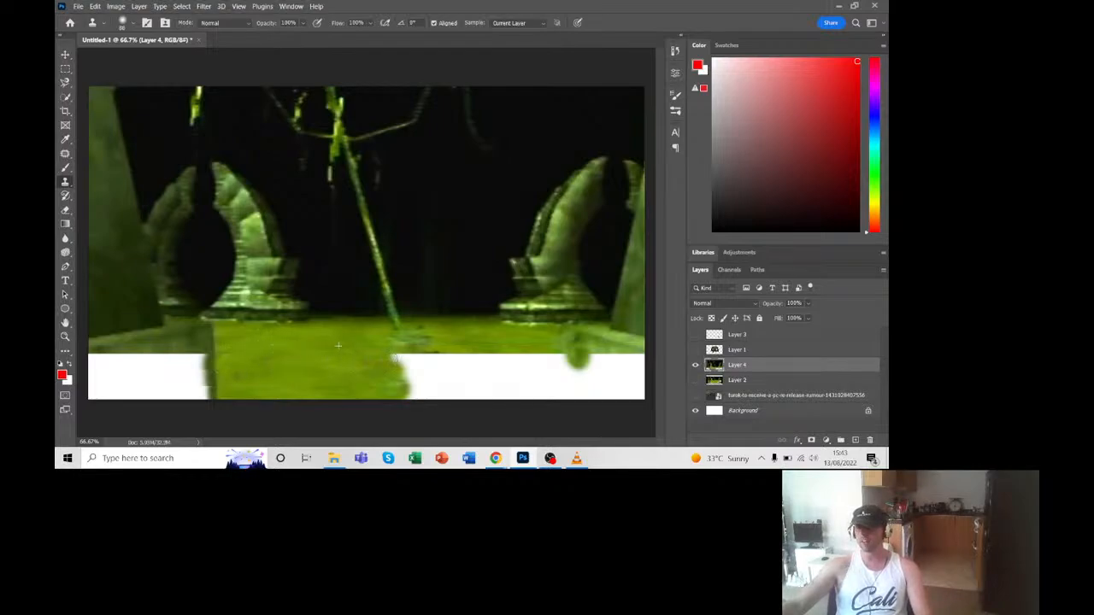
Step: Continue cloning the floor across the blank strip toward the right ledge and cover the dark patches with clean floor texture
{"action": "mouse_move", "coordinate": [401, 356]}
{"action": "left_mouse_down"}
{"action": "mouse_move", "coordinate": [396, 402]}
{"action": "mouse_move", "coordinate": [408, 356]}
{"action": "mouse_move", "coordinate": [409, 402]}
{"action": "mouse_move", "coordinate": [411, 361]}
{"action": "mouse_move", "coordinate": [421, 399]}
{"action": "mouse_move", "coordinate": [419, 356]}
{"action": "mouse_move", "coordinate": [428, 399]}
{"action": "mouse_move", "coordinate": [444, 394]}
{"action": "mouse_move", "coordinate": [438, 402]}
{"action": "mouse_move", "coordinate": [431, 355]}
{"action": "mouse_move", "coordinate": [441, 399]}
{"action": "mouse_move", "coordinate": [442, 359]}
{"action": "mouse_move", "coordinate": [449, 402]}
{"action": "mouse_move", "coordinate": [448, 358]}
{"action": "mouse_move", "coordinate": [456, 394]}
{"action": "mouse_move", "coordinate": [464, 365]}
{"action": "mouse_move", "coordinate": [469, 394]}
{"action": "mouse_move", "coordinate": [479, 362]}
{"action": "mouse_move", "coordinate": [478, 398]}
{"action": "mouse_move", "coordinate": [489, 359]}
{"action": "mouse_move", "coordinate": [476, 392]}
{"action": "mouse_move", "coordinate": [509, 376]}
{"action": "left_mouse_up"}
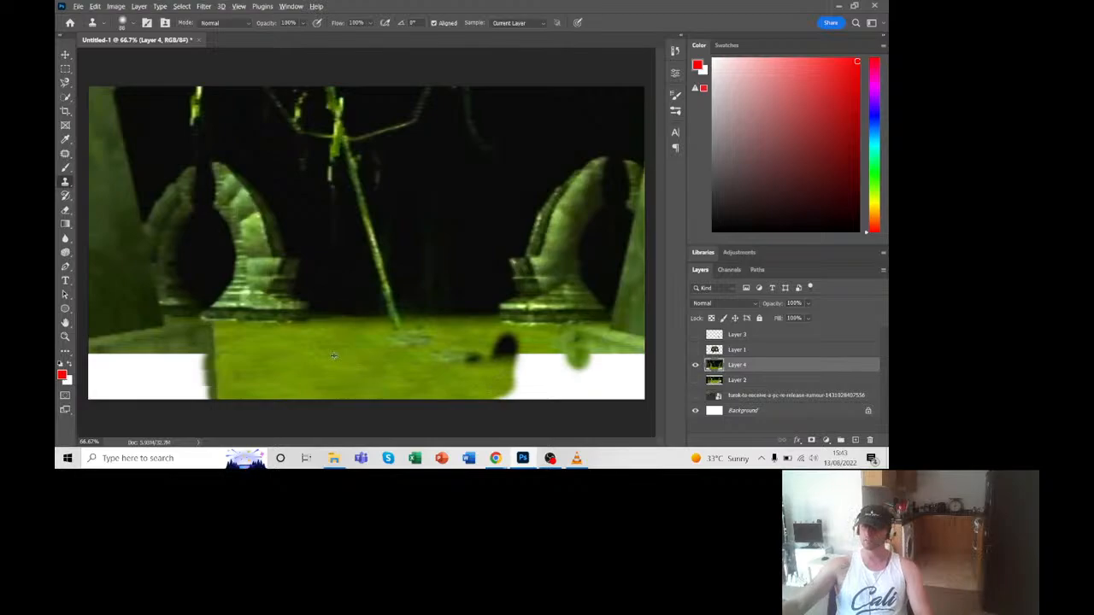
{"action": "mouse_move", "coordinate": [492, 363]}
{"action": "left_mouse_down"}
{"action": "mouse_move", "coordinate": [509, 341]}
{"action": "mouse_move", "coordinate": [466, 342]}
{"action": "mouse_move", "coordinate": [443, 380]}
{"action": "left_mouse_up"}
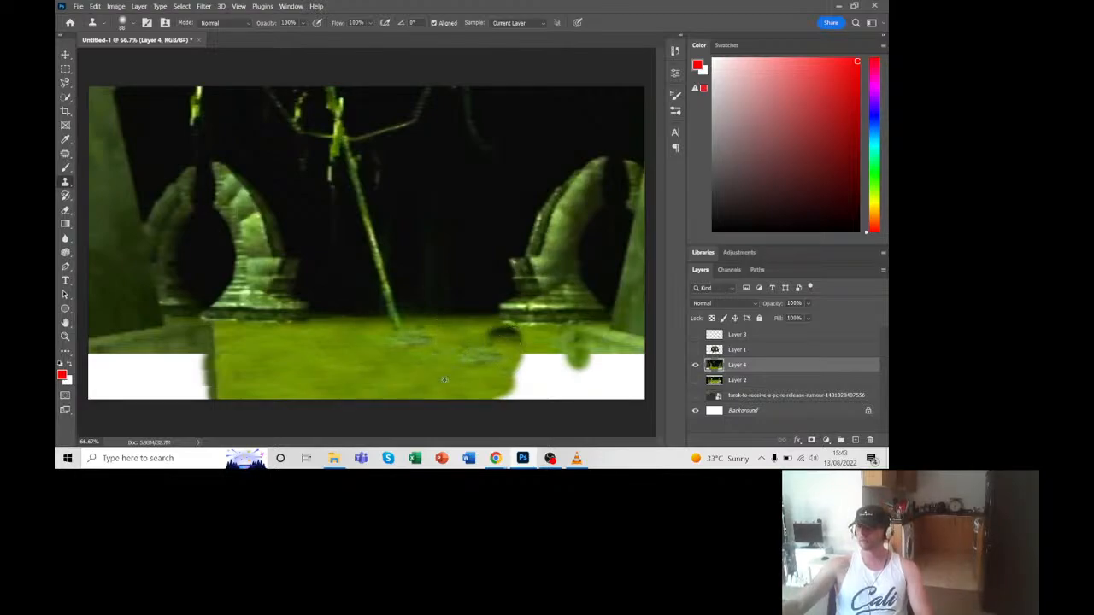
{"action": "left_click", "coordinate": [444, 379], "text": "alt"}
{"action": "mouse_move", "coordinate": [494, 339]}
{"action": "left_mouse_down"}
{"action": "mouse_move", "coordinate": [524, 349]}
{"action": "mouse_move", "coordinate": [475, 373]}
{"action": "mouse_move", "coordinate": [529, 379]}
{"action": "mouse_move", "coordinate": [493, 402]}
{"action": "mouse_move", "coordinate": [532, 374]}
{"action": "mouse_move", "coordinate": [520, 376]}
{"action": "mouse_move", "coordinate": [525, 361]}
{"action": "mouse_move", "coordinate": [539, 410]}
{"action": "mouse_move", "coordinate": [539, 361]}
{"action": "mouse_move", "coordinate": [578, 372]}
{"action": "mouse_move", "coordinate": [596, 353]}
{"action": "left_mouse_up"}
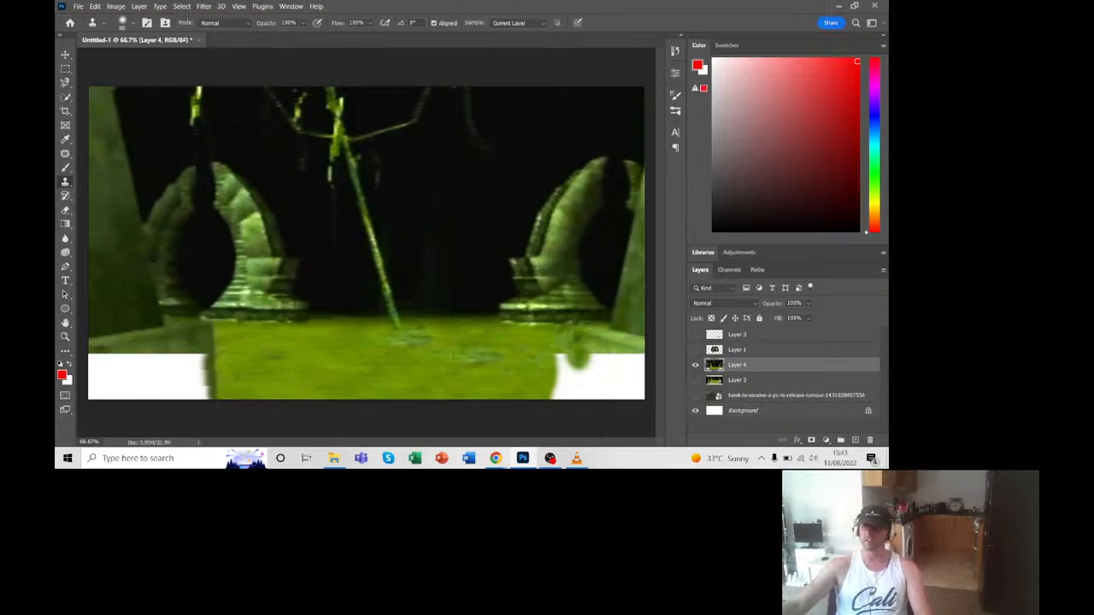
Step: Clone the left ledge's stone texture down and across to fill the blank area in the lower-left corner of the canvas
{"action": "left_click", "coordinate": [192, 342], "text": "alt"}
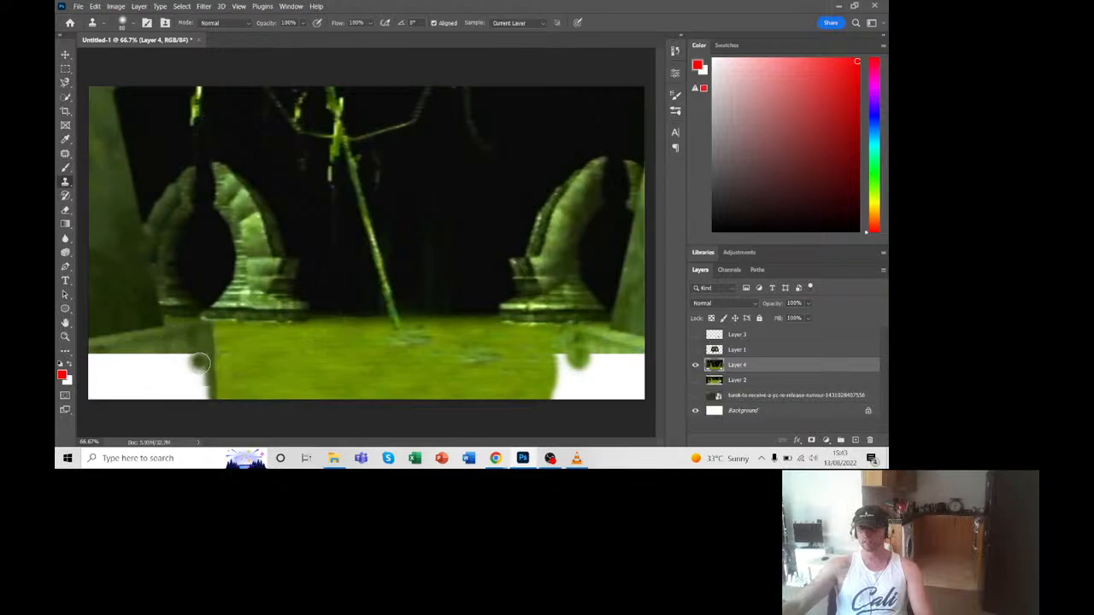
{"action": "left_click", "coordinate": [197, 379]}
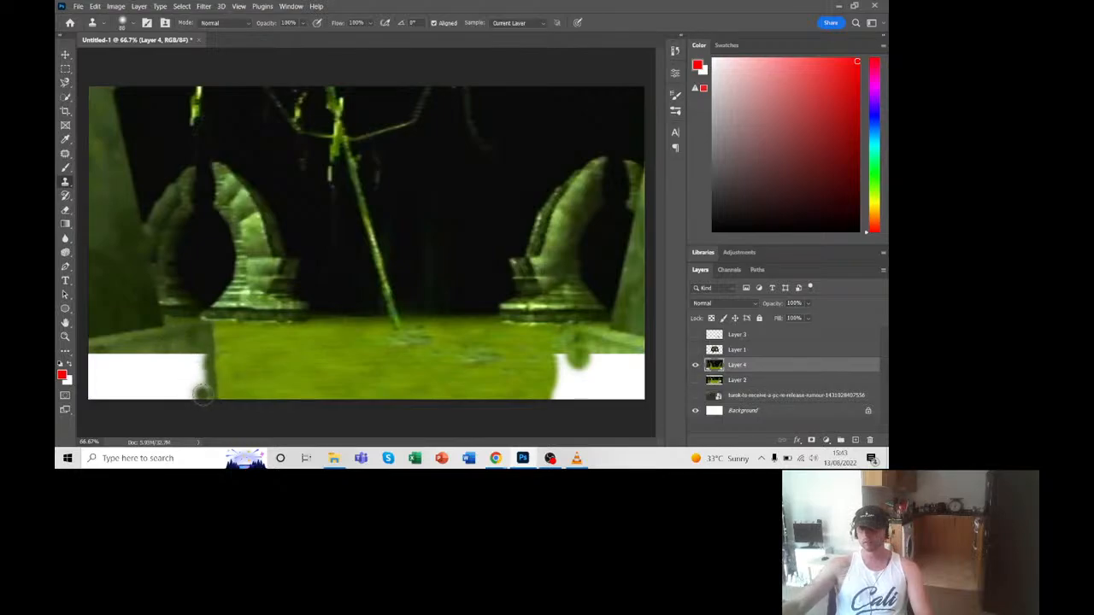
{"action": "left_click_drag", "start_coordinate": [202, 393], "coordinate": [198, 376]}
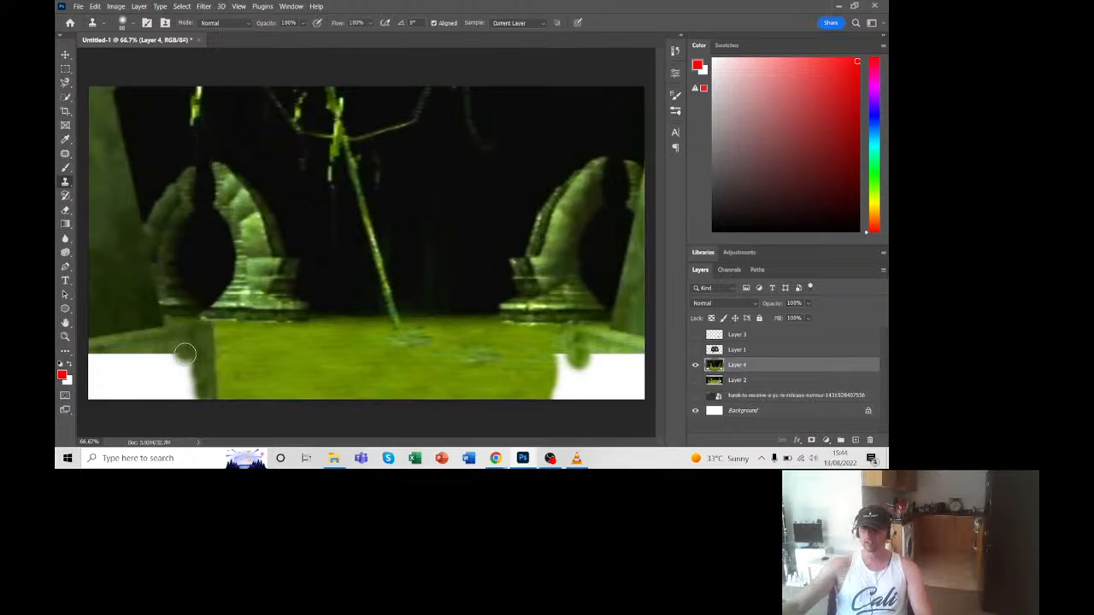
{"action": "left_click_drag", "start_coordinate": [189, 370], "coordinate": [184, 399]}
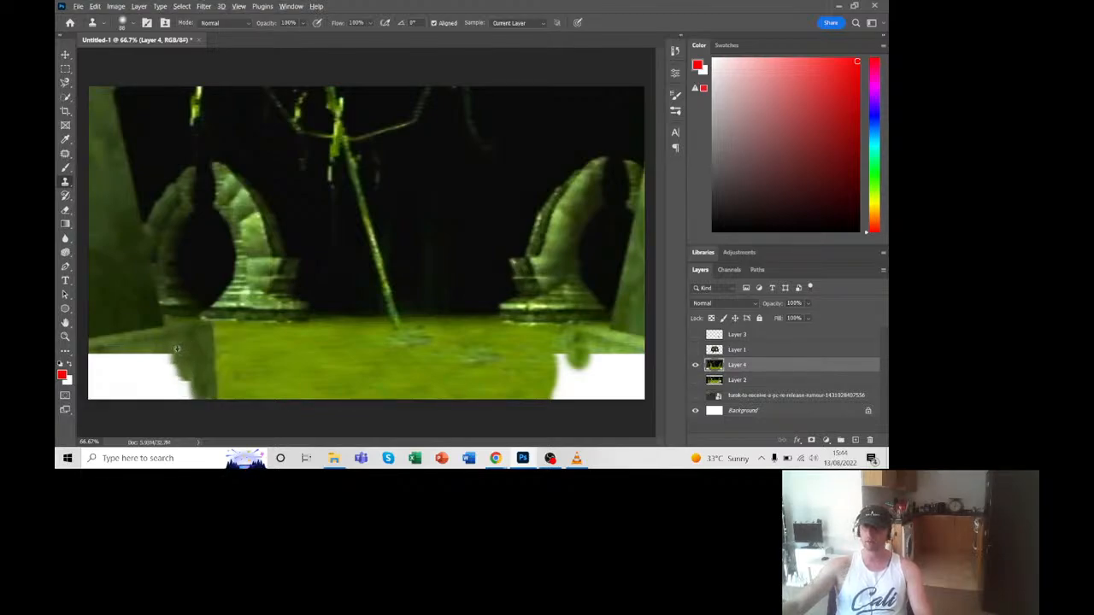
{"action": "mouse_move", "coordinate": [175, 352]}
{"action": "left_mouse_down"}
{"action": "mouse_move", "coordinate": [191, 398]}
{"action": "mouse_move", "coordinate": [171, 368]}
{"action": "mouse_move", "coordinate": [174, 394]}
{"action": "mouse_move", "coordinate": [184, 355]}
{"action": "mouse_move", "coordinate": [171, 393]}
{"action": "mouse_move", "coordinate": [166, 363]}
{"action": "mouse_move", "coordinate": [173, 391]}
{"action": "left_mouse_up"}
{"action": "left_click", "coordinate": [196, 360], "text": "alt"}
{"action": "mouse_move", "coordinate": [171, 353]}
{"action": "left_mouse_down"}
{"action": "mouse_move", "coordinate": [128, 373]}
{"action": "mouse_move", "coordinate": [189, 358]}
{"action": "mouse_move", "coordinate": [144, 378]}
{"action": "mouse_move", "coordinate": [167, 383]}
{"action": "mouse_move", "coordinate": [158, 394]}
{"action": "mouse_move", "coordinate": [140, 391]}
{"action": "mouse_move", "coordinate": [139, 360]}
{"action": "mouse_move", "coordinate": [159, 365]}
{"action": "mouse_move", "coordinate": [183, 355]}
{"action": "mouse_move", "coordinate": [175, 347]}
{"action": "mouse_move", "coordinate": [111, 368]}
{"action": "mouse_move", "coordinate": [191, 359]}
{"action": "mouse_move", "coordinate": [189, 395]}
{"action": "mouse_move", "coordinate": [100, 392]}
{"action": "mouse_move", "coordinate": [147, 381]}
{"action": "mouse_move", "coordinate": [118, 385]}
{"action": "left_mouse_up"}
{"action": "left_click", "coordinate": [191, 359], "text": "alt"}
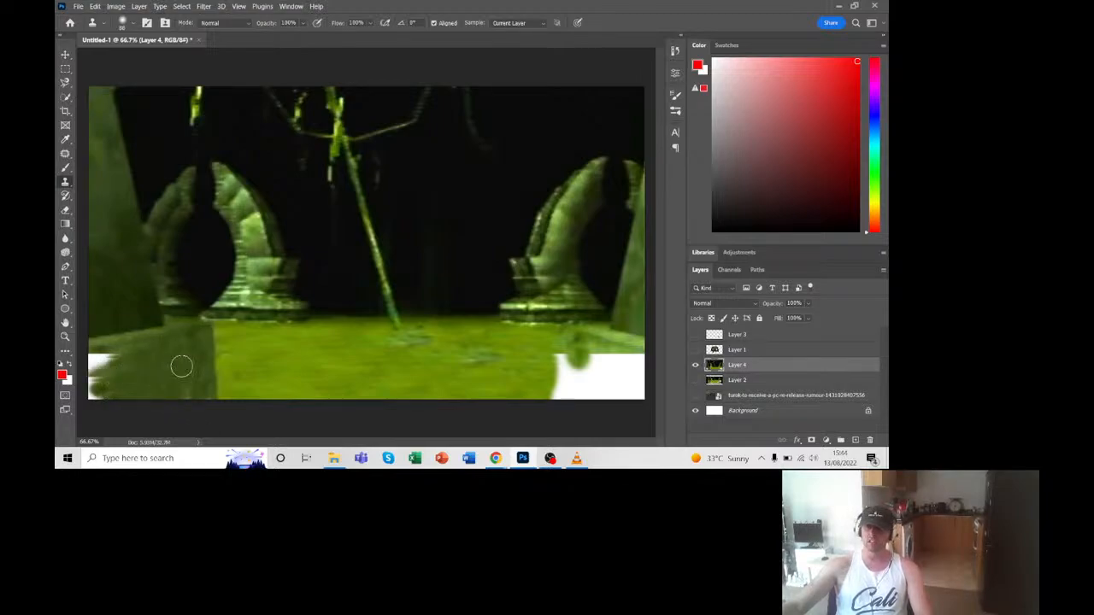
{"action": "mouse_move", "coordinate": [118, 365]}
{"action": "left_mouse_down"}
{"action": "mouse_move", "coordinate": [86, 365]}
{"action": "mouse_move", "coordinate": [178, 354]}
{"action": "mouse_move", "coordinate": [83, 361]}
{"action": "mouse_move", "coordinate": [145, 367]}
{"action": "mouse_move", "coordinate": [106, 361]}
{"action": "mouse_move", "coordinate": [112, 373]}
{"action": "mouse_move", "coordinate": [94, 393]}
{"action": "mouse_move", "coordinate": [167, 362]}
{"action": "mouse_move", "coordinate": [184, 383]}
{"action": "mouse_move", "coordinate": [147, 401]}
{"action": "mouse_move", "coordinate": [88, 394]}
{"action": "mouse_move", "coordinate": [151, 370]}
{"action": "mouse_move", "coordinate": [88, 379]}
{"action": "mouse_move", "coordinate": [90, 399]}
{"action": "mouse_move", "coordinate": [132, 391]}
{"action": "left_mouse_up"}
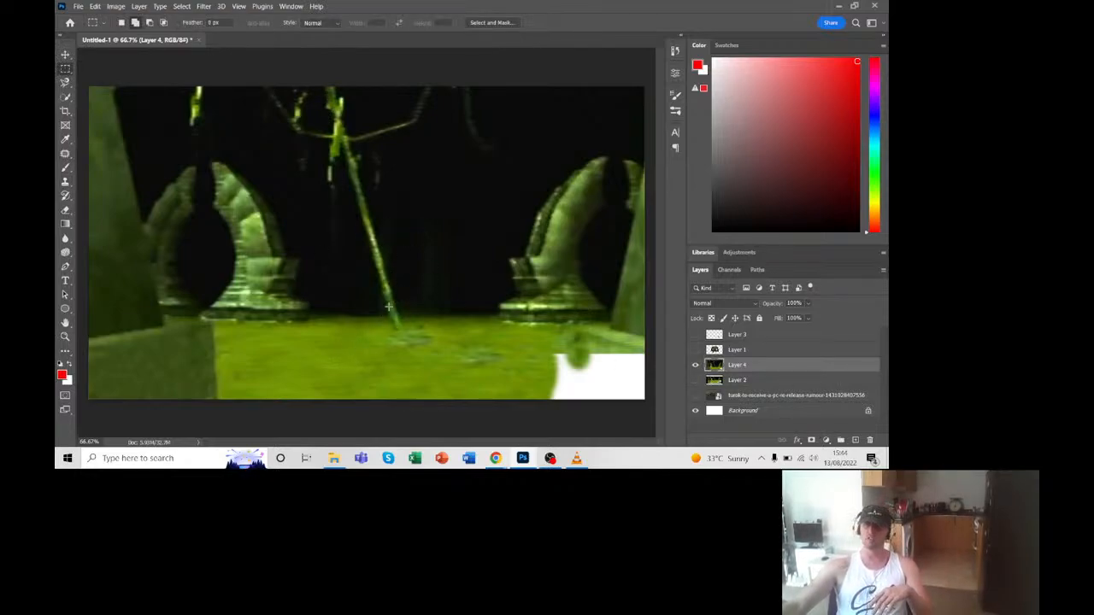
Step: Clone out the diagonal pole below the hanging vines using the dark background, and rebuild the green floor edge at its base
{"action": "left_click", "coordinate": [65, 181]}
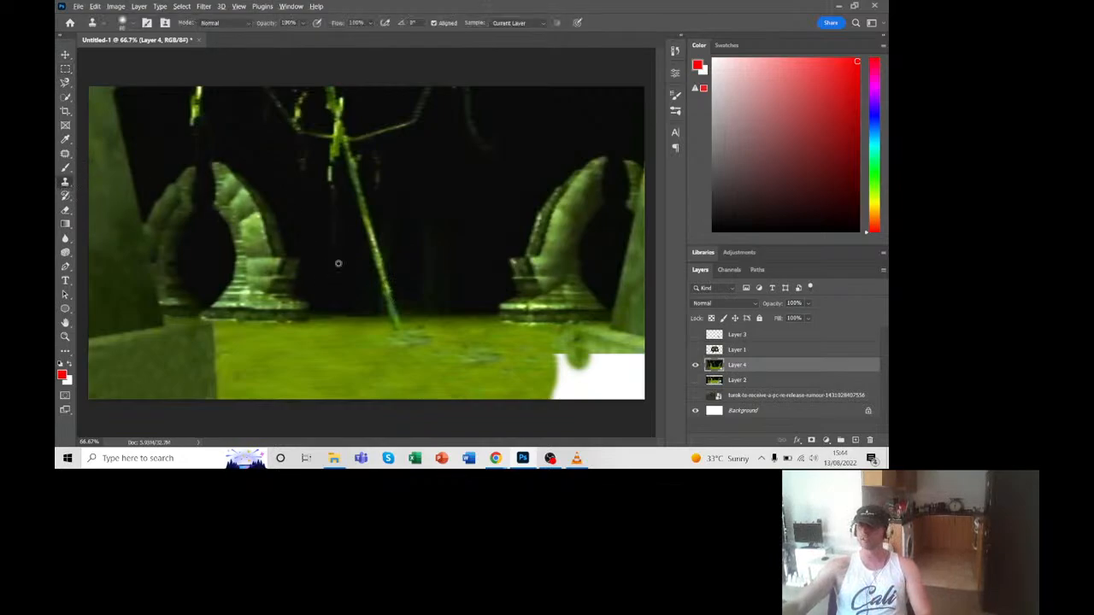
{"action": "left_click", "coordinate": [390, 309]}
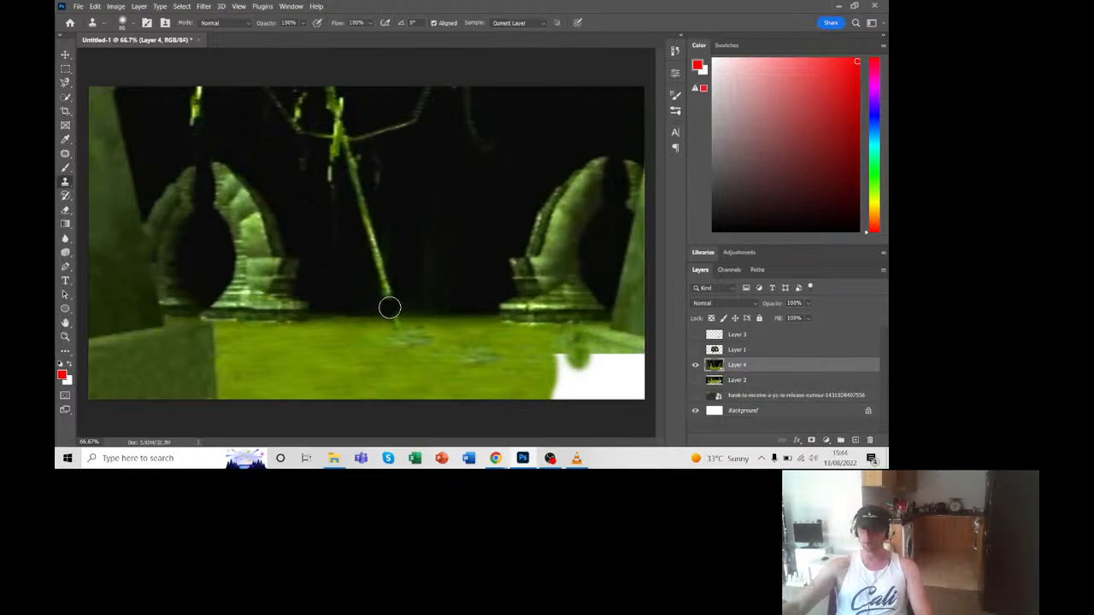
{"action": "mouse_move", "coordinate": [390, 309]}
{"action": "left_mouse_down"}
{"action": "mouse_move", "coordinate": [365, 230]}
{"action": "mouse_move", "coordinate": [392, 282]}
{"action": "mouse_move", "coordinate": [366, 209]}
{"action": "mouse_move", "coordinate": [373, 229]}
{"action": "mouse_move", "coordinate": [377, 177]}
{"action": "mouse_move", "coordinate": [389, 255]}
{"action": "mouse_move", "coordinate": [354, 166]}
{"action": "mouse_move", "coordinate": [319, 168]}
{"action": "mouse_move", "coordinate": [393, 185]}
{"action": "mouse_move", "coordinate": [306, 180]}
{"action": "mouse_move", "coordinate": [358, 190]}
{"action": "mouse_move", "coordinate": [339, 160]}
{"action": "left_mouse_up"}
{"action": "left_click", "coordinate": [388, 227], "text": "alt"}
{"action": "left_click", "coordinate": [426, 247], "text": "alt"}
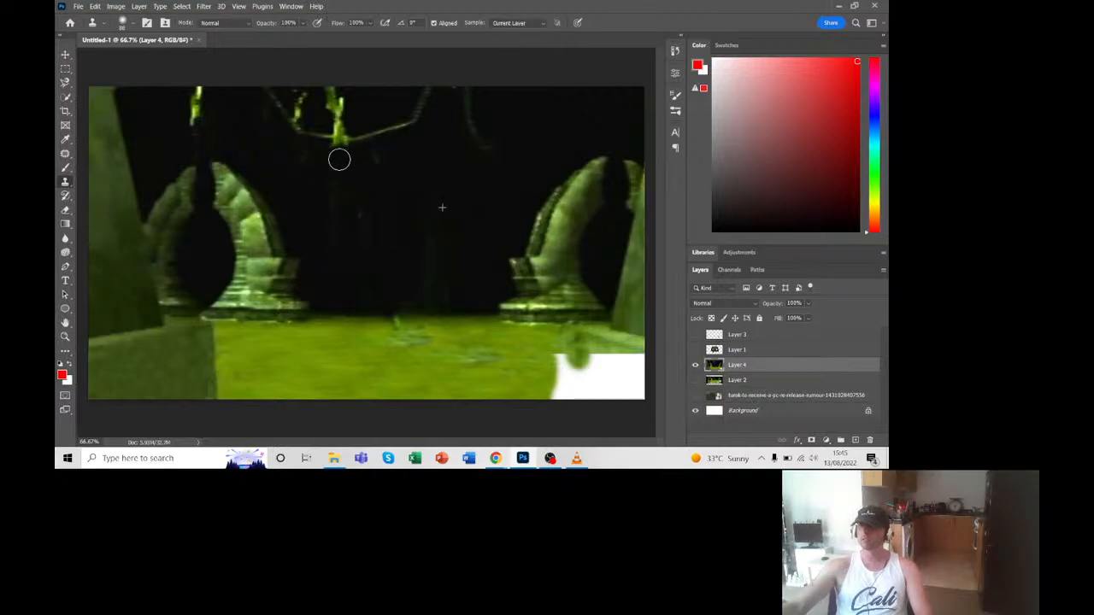
{"action": "left_click", "coordinate": [401, 349], "text": "alt"}
{"action": "mouse_move", "coordinate": [383, 327]}
{"action": "left_mouse_down"}
{"action": "mouse_move", "coordinate": [425, 330]}
{"action": "mouse_move", "coordinate": [235, 320]}
{"action": "left_mouse_up"}
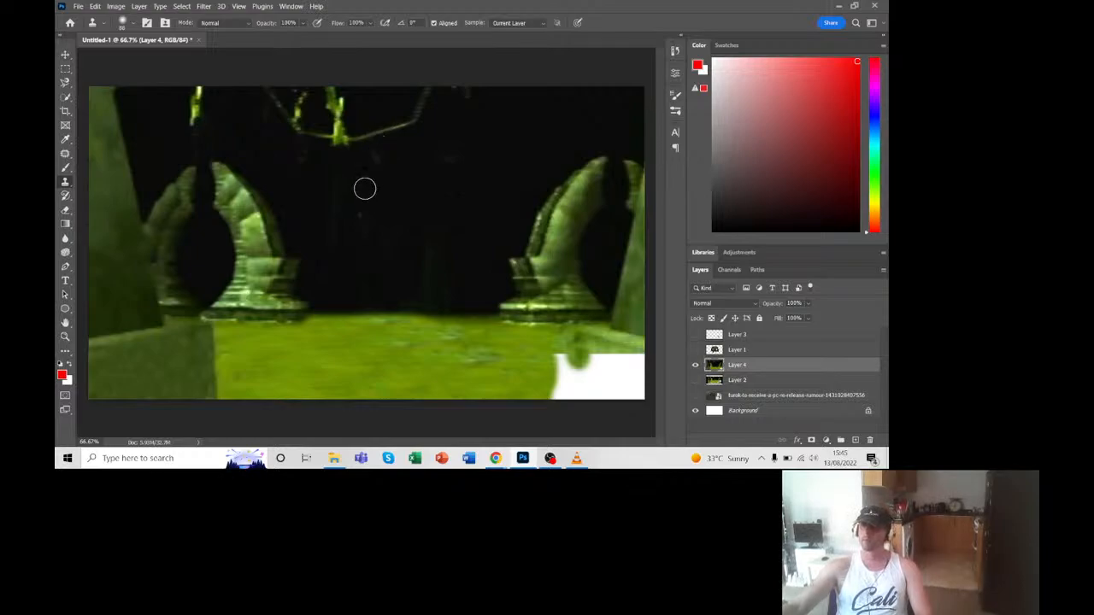
Step: Enlarge the soft Clone Stamp brush and clone dark background over the hanging chains in the upper part of Layer 4
{"action": "left_click", "coordinate": [133, 23]}
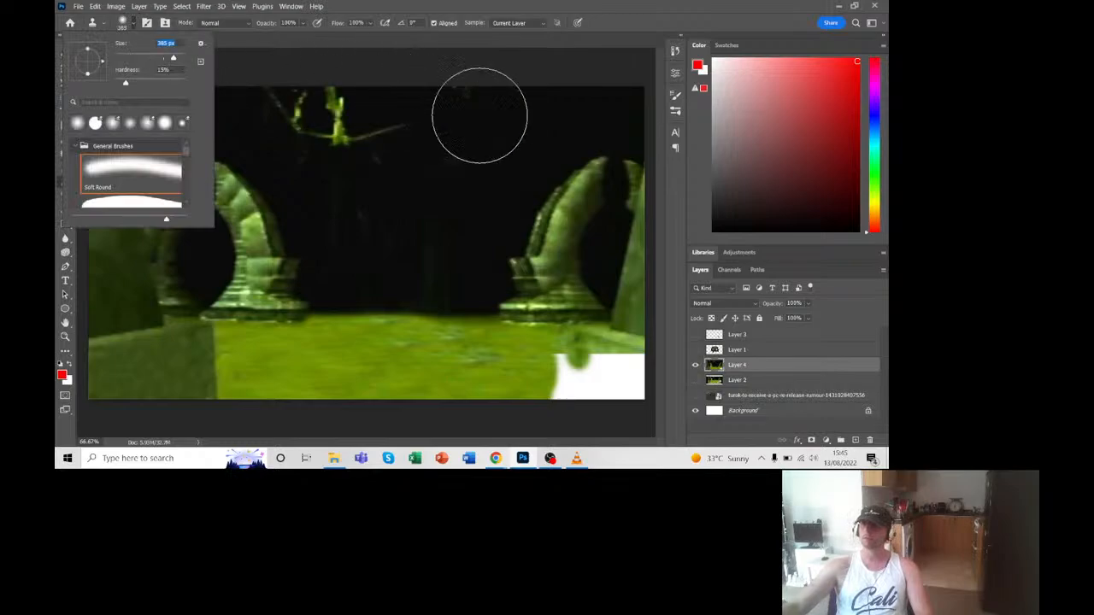
{"action": "left_click", "coordinate": [517, 125], "text": "alt"}
{"action": "mouse_move", "coordinate": [490, 123]}
{"action": "left_mouse_down"}
{"action": "mouse_move", "coordinate": [280, 125]}
{"action": "mouse_move", "coordinate": [301, 126]}
{"action": "left_mouse_up"}
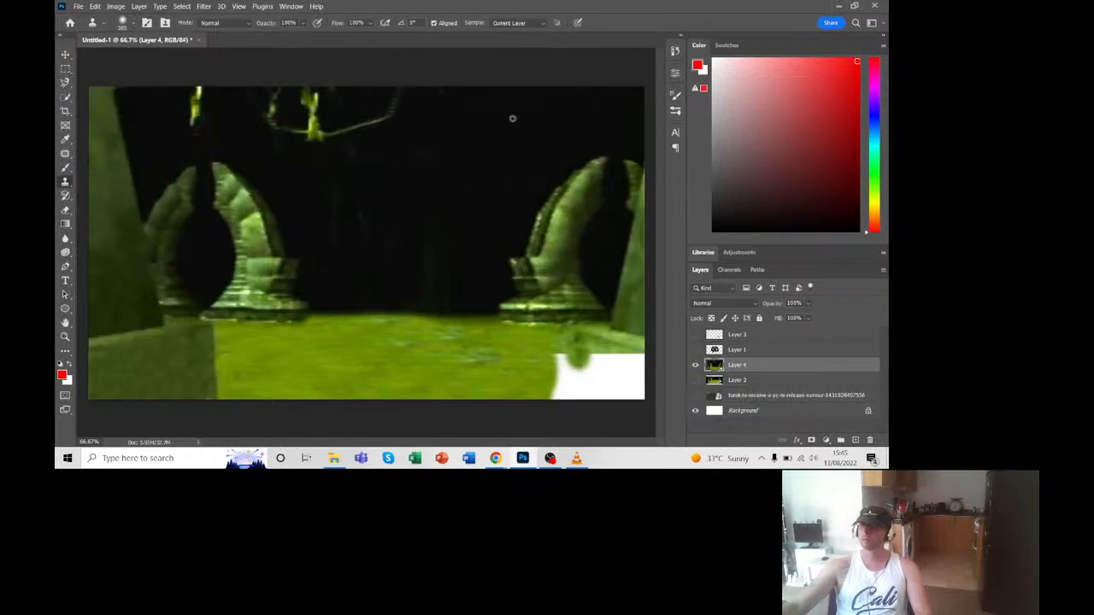
{"action": "left_click", "coordinate": [510, 119], "text": "alt"}
{"action": "left_click_drag", "start_coordinate": [459, 113], "coordinate": [159, 110]}
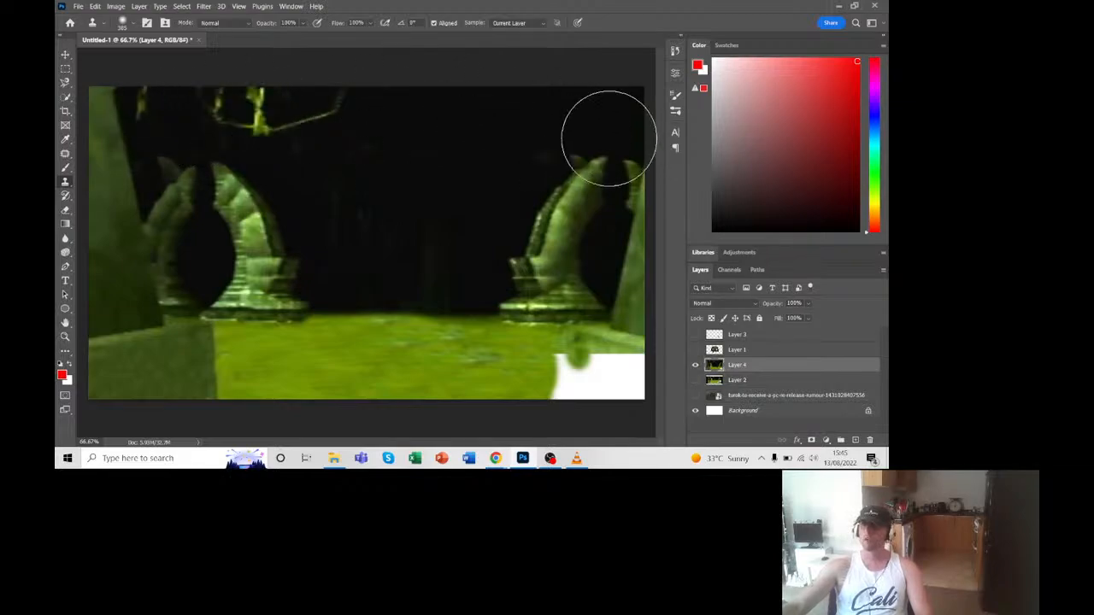
Step: Clone clean black over the dark area between the two arches, including beside the right arch
{"action": "mouse_move", "coordinate": [547, 175]}
{"action": "left_mouse_down"}
{"action": "mouse_move", "coordinate": [528, 215]}
{"action": "mouse_move", "coordinate": [579, 226]}
{"action": "mouse_move", "coordinate": [522, 237]}
{"action": "left_mouse_up"}
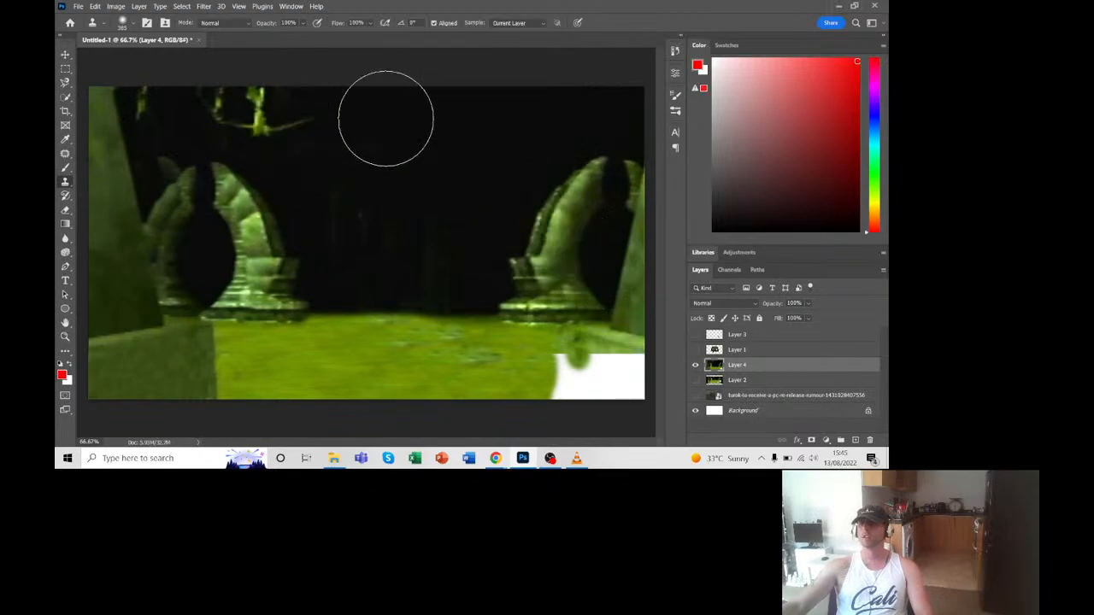
{"action": "left_click", "coordinate": [493, 129], "text": "alt"}
{"action": "mouse_move", "coordinate": [439, 174]}
{"action": "left_mouse_down"}
{"action": "mouse_move", "coordinate": [368, 216]}
{"action": "mouse_move", "coordinate": [365, 225]}
{"action": "mouse_move", "coordinate": [406, 257]}
{"action": "left_mouse_up"}
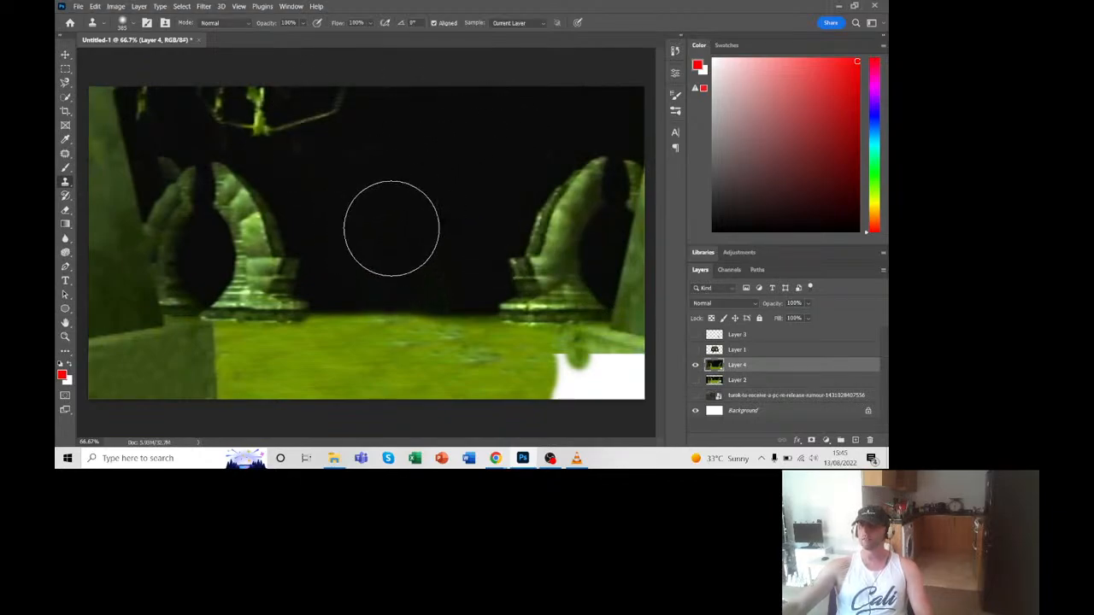
{"action": "left_click", "coordinate": [439, 156], "text": "alt"}
{"action": "mouse_move", "coordinate": [317, 182]}
{"action": "left_mouse_down"}
{"action": "mouse_move", "coordinate": [470, 166]}
{"action": "mouse_move", "coordinate": [390, 148]}
{"action": "mouse_move", "coordinate": [461, 205]}
{"action": "left_mouse_up"}
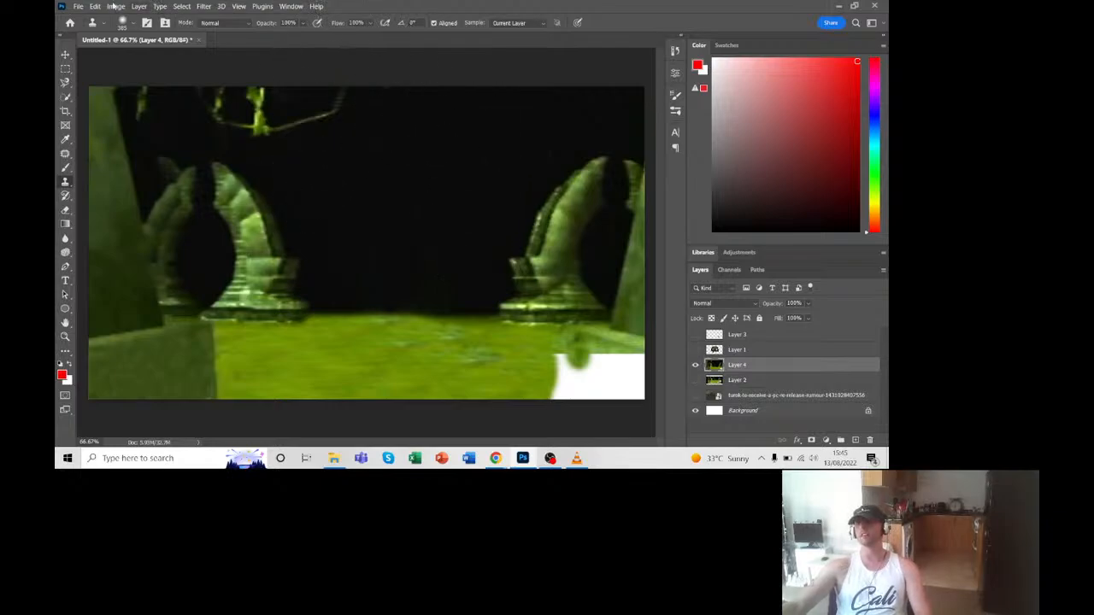
Step: Select the left half of the background image, copy it to a new layer and hide Layer 4
{"action": "left_click", "coordinate": [65, 68]}
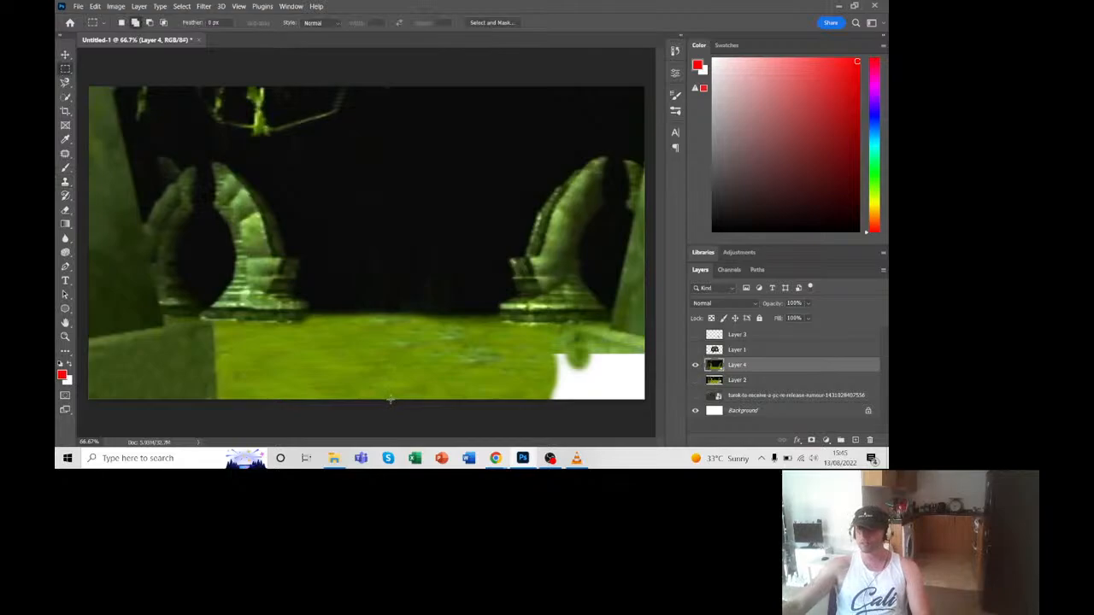
{"action": "left_click_drag", "start_coordinate": [390, 399], "coordinate": [89, 86]}
{"action": "key", "text": "ctrl+j"}
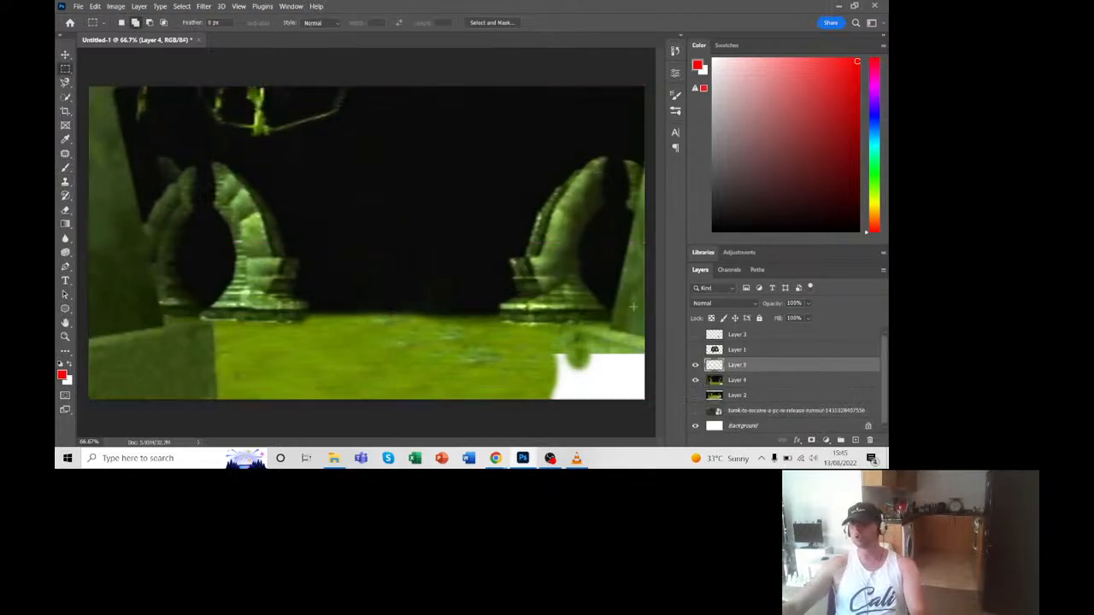
{"action": "left_click", "coordinate": [696, 381]}
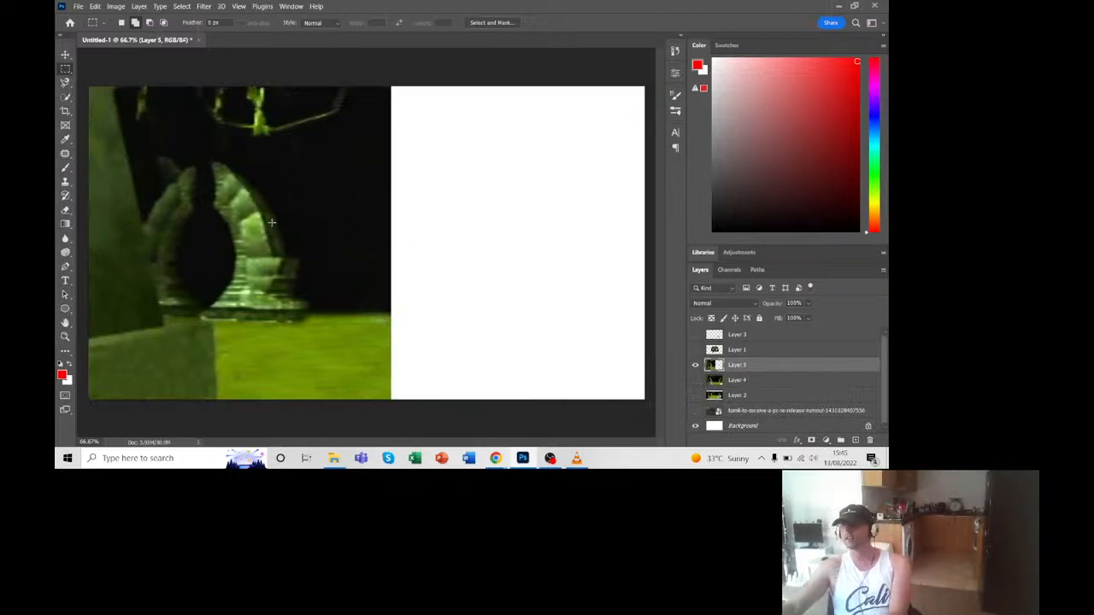
{"action": "key", "text": "ctrl+t"}
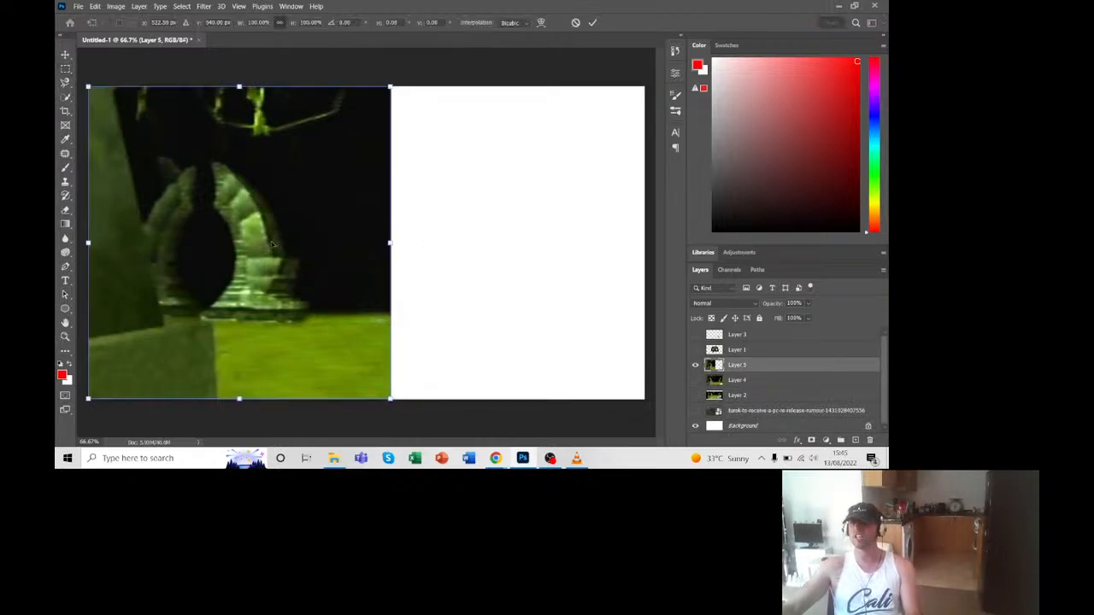
{"action": "right_click", "coordinate": [273, 245]}
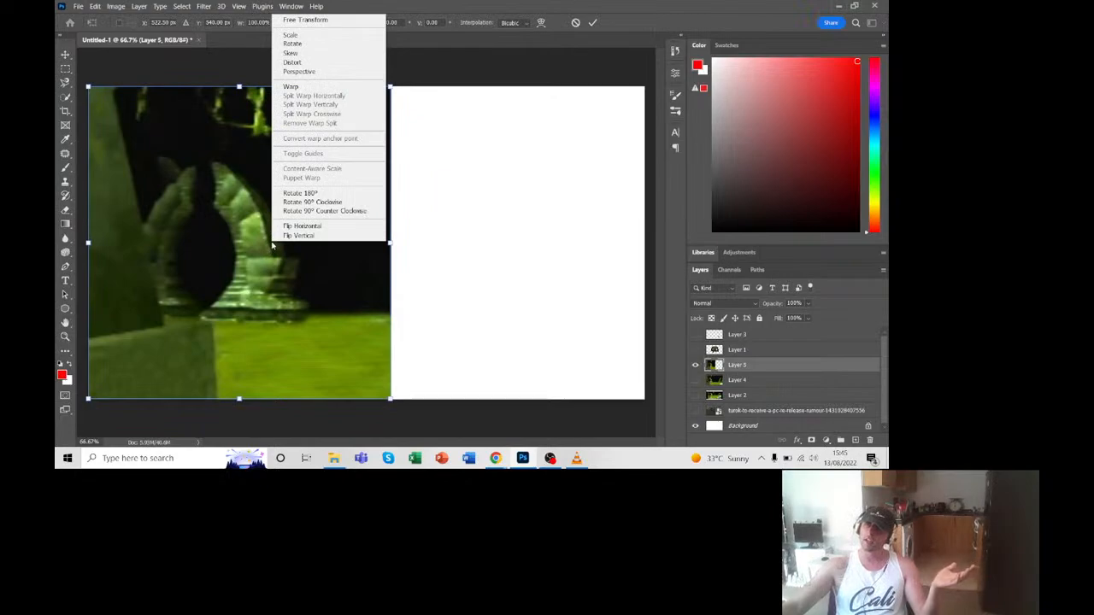
{"action": "left_click", "coordinate": [542, 309]}
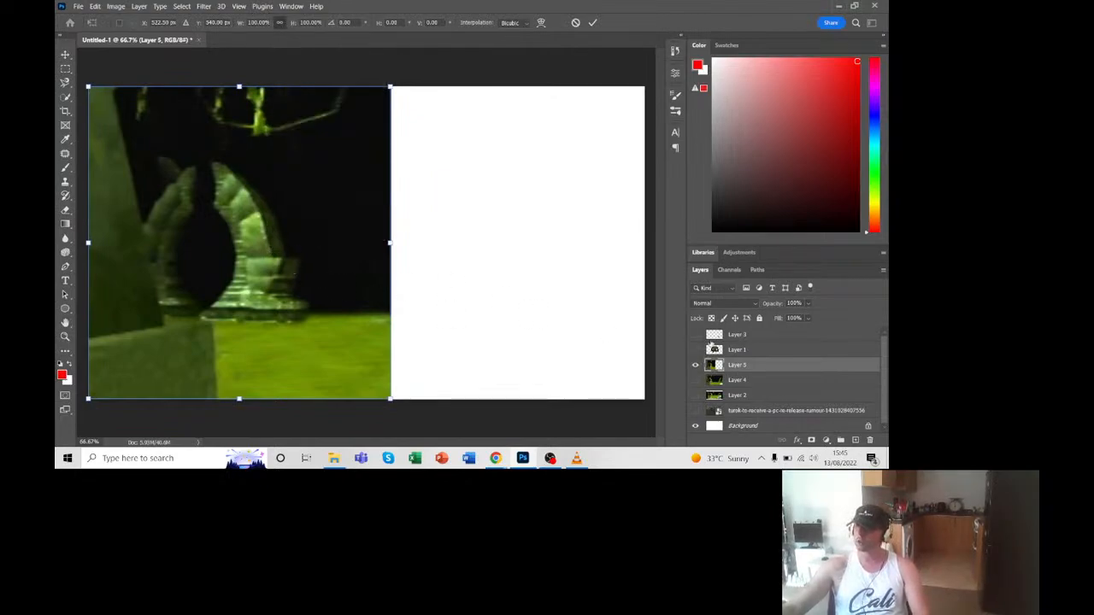
{"action": "key", "text": "m"}
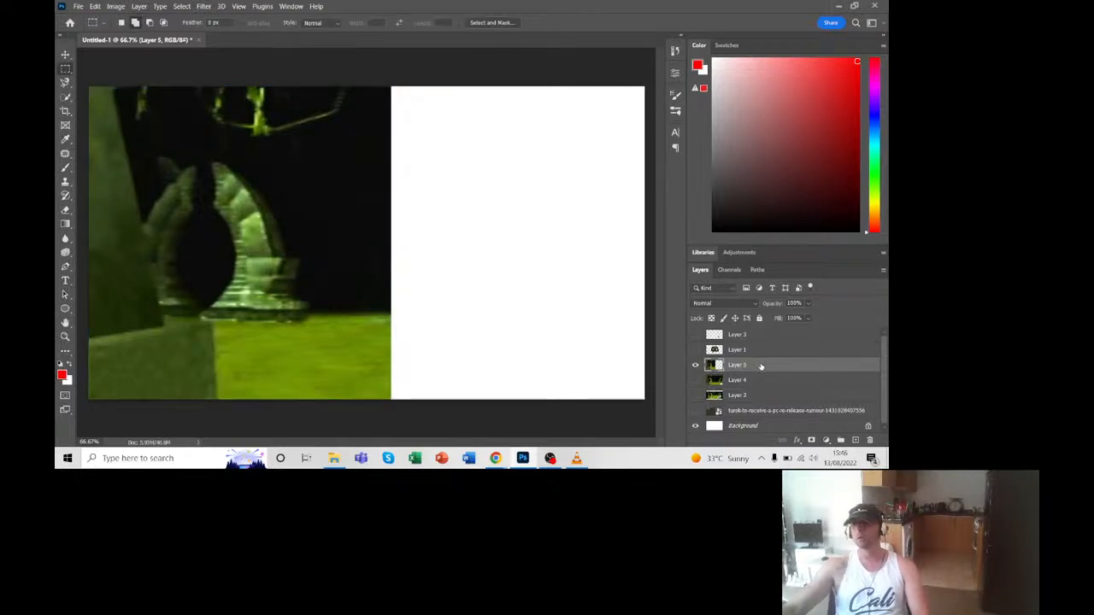
Step: Paste a copy of the left half, move it beside the original and flip it horizontally to mirror the scene
{"action": "key", "text": "ctrl+v"}
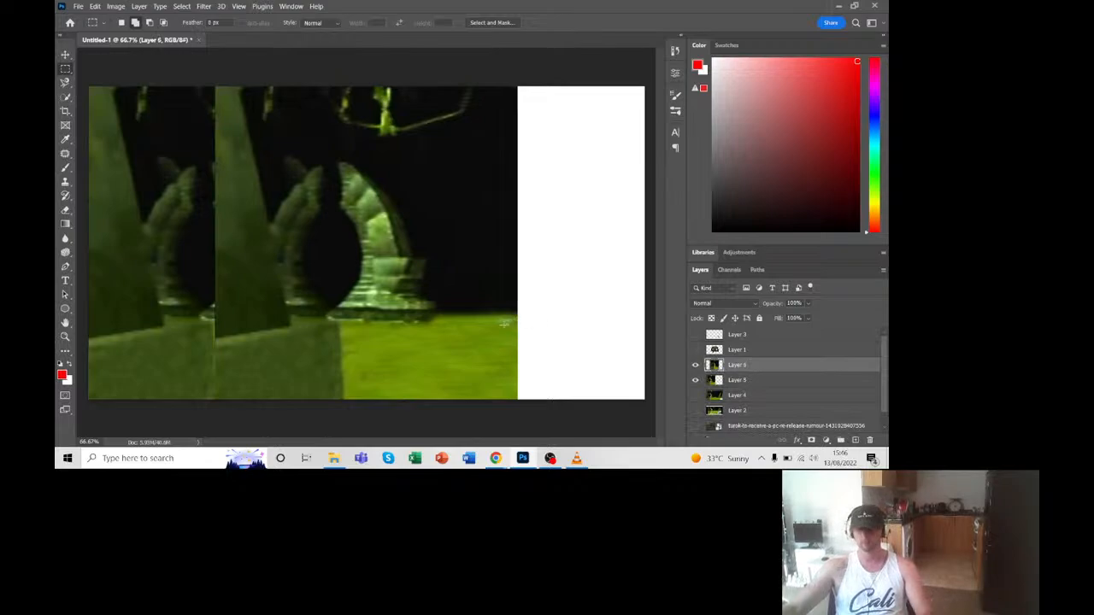
{"action": "key", "text": "ctrl+t"}
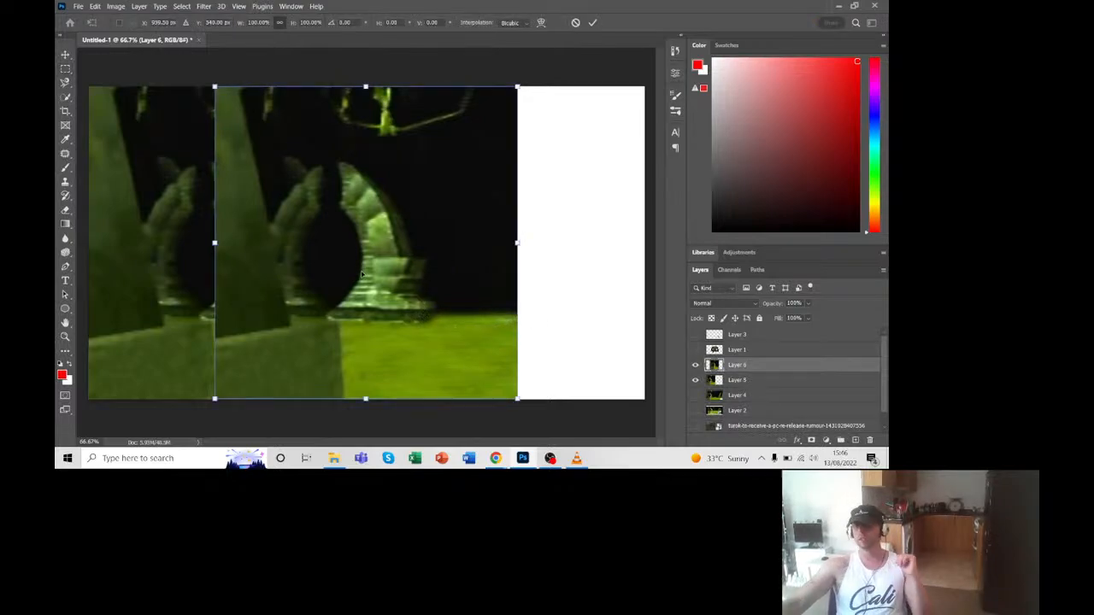
{"action": "left_click_drag", "start_coordinate": [361, 274], "coordinate": [536, 272]}
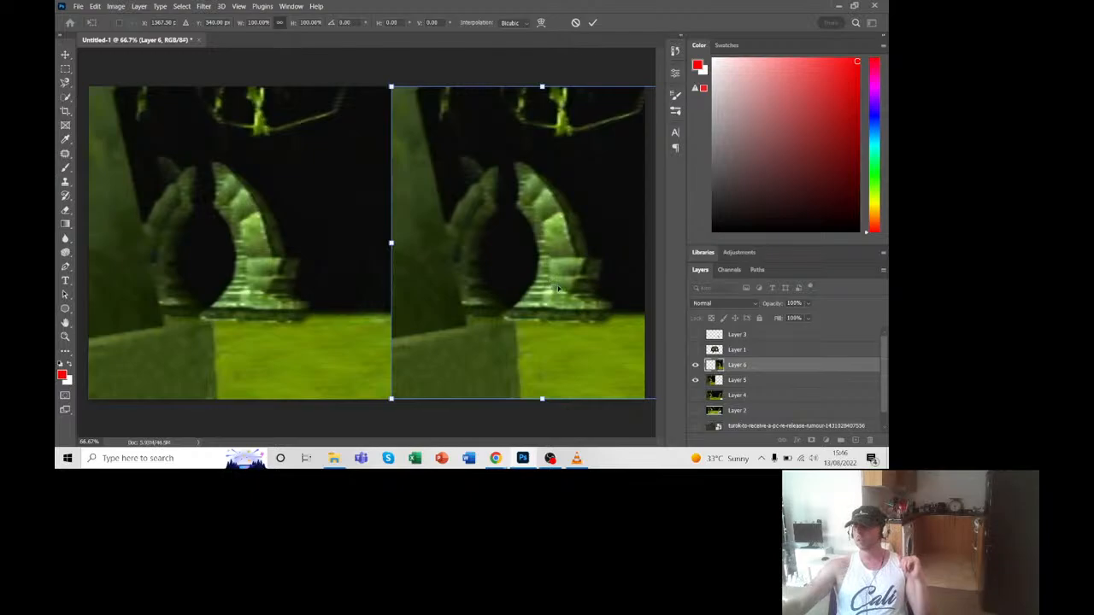
{"action": "right_click", "coordinate": [557, 289]}
{"action": "left_click", "coordinate": [573, 272]}
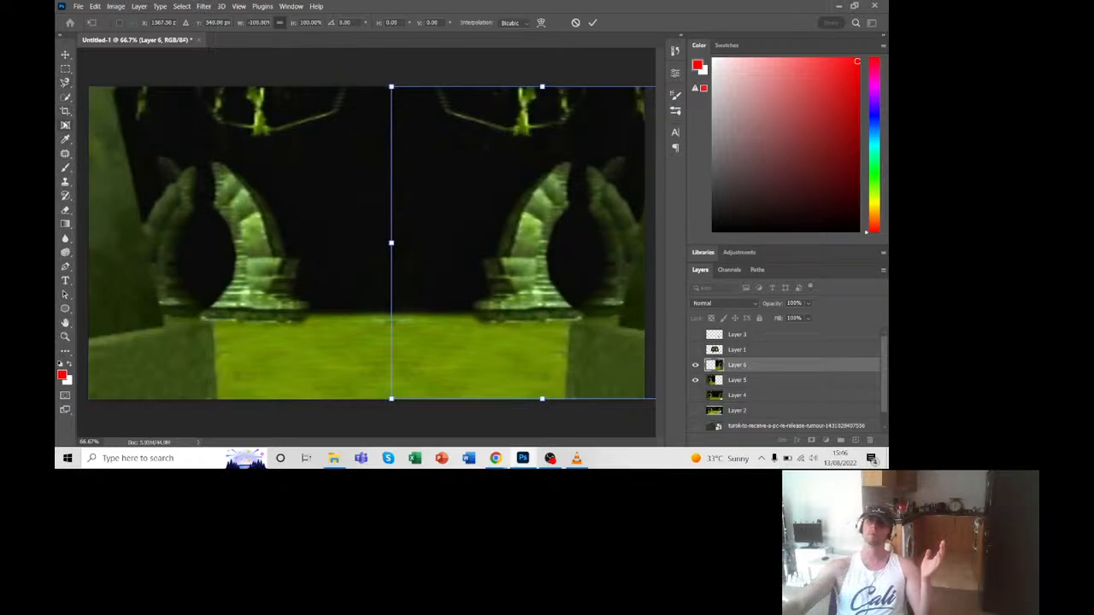
Step: Apply the flip and clone dark background over the mirrored hanging chains on Layer 6
{"action": "left_click", "coordinate": [68, 183]}
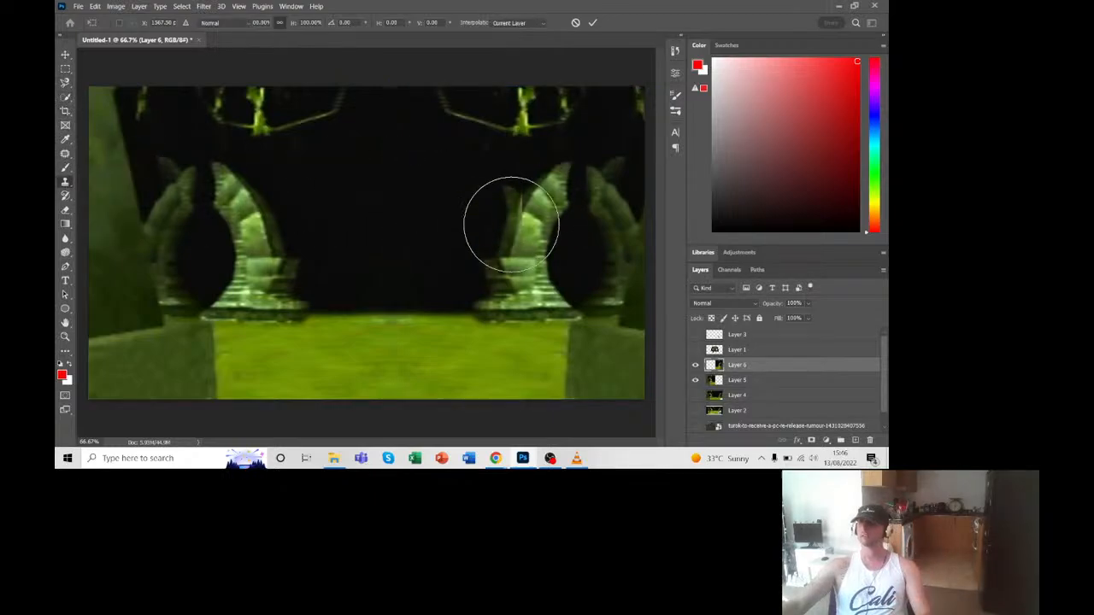
{"action": "mouse_move", "coordinate": [452, 115]}
{"action": "left_mouse_down"}
{"action": "mouse_move", "coordinate": [518, 111]}
{"action": "mouse_move", "coordinate": [499, 116]}
{"action": "mouse_move", "coordinate": [551, 97]}
{"action": "mouse_move", "coordinate": [481, 106]}
{"action": "left_mouse_up"}
{"action": "left_click", "coordinate": [460, 118], "text": "alt"}
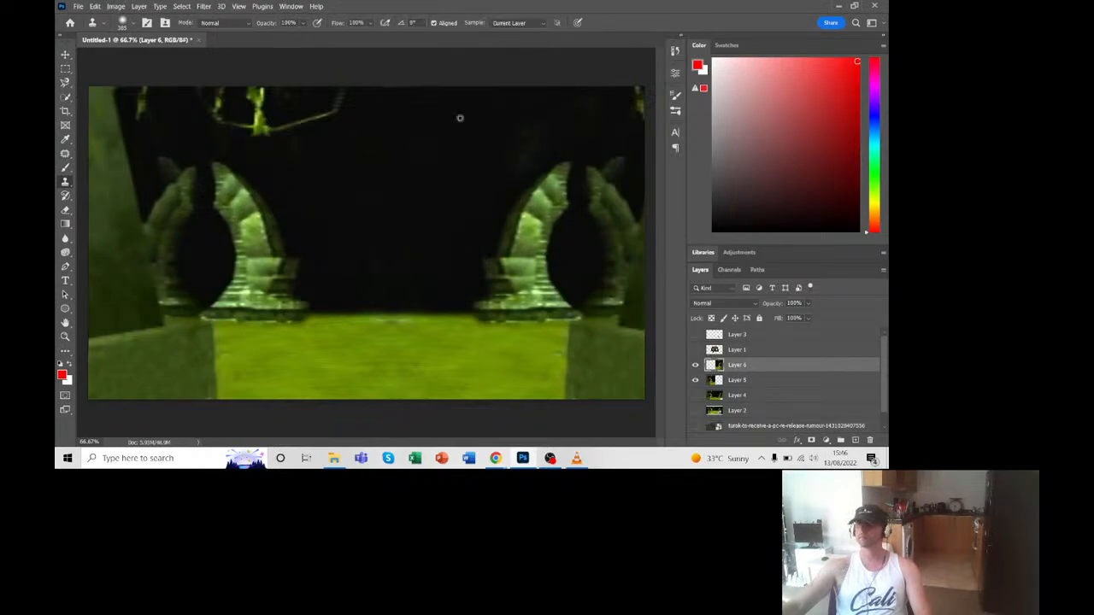
{"action": "mouse_move", "coordinate": [552, 103]}
{"action": "left_mouse_down"}
{"action": "mouse_move", "coordinate": [615, 100]}
{"action": "mouse_move", "coordinate": [624, 113]}
{"action": "left_mouse_up"}
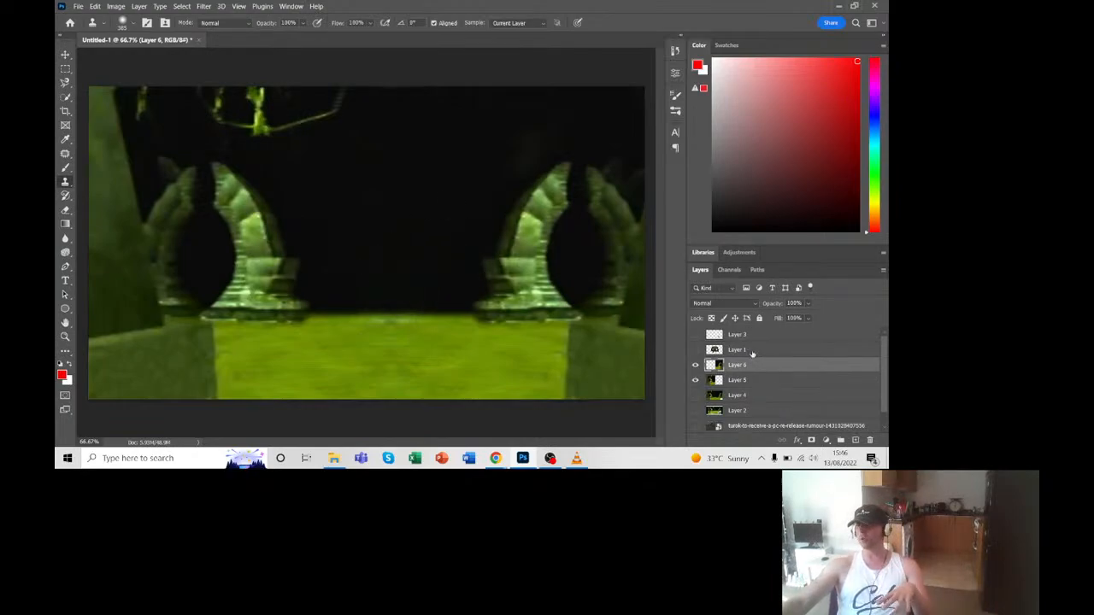
Step: Show the monster on Layer 1 and merge Layer 5 and Layer 6 into one background layer
{"action": "left_click", "coordinate": [695, 349]}
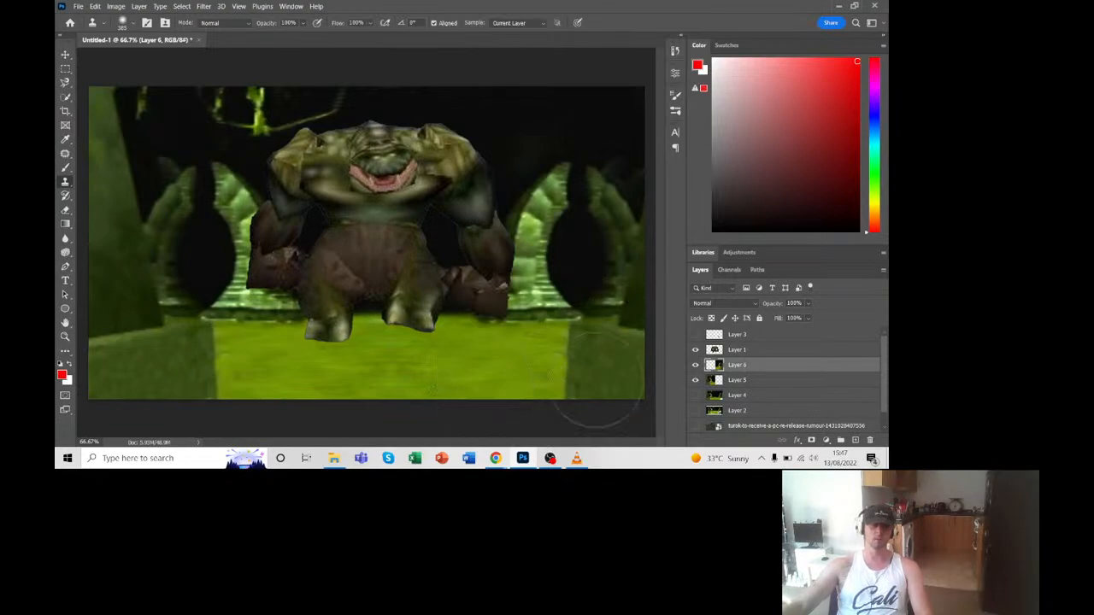
{"action": "left_click", "coordinate": [748, 381]}
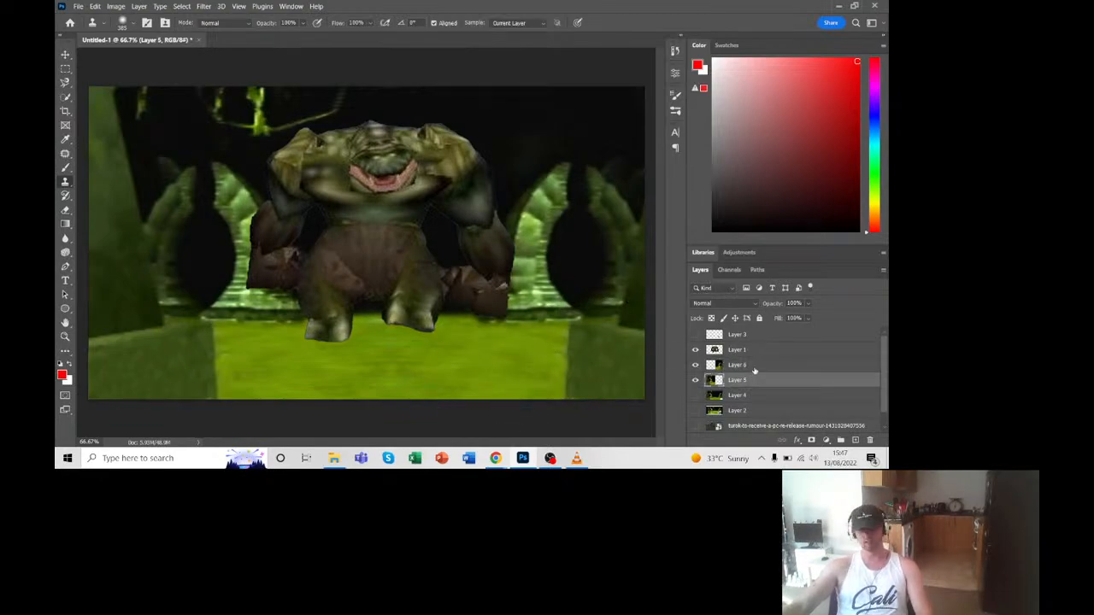
{"action": "left_click", "coordinate": [756, 365], "text": "shift"}
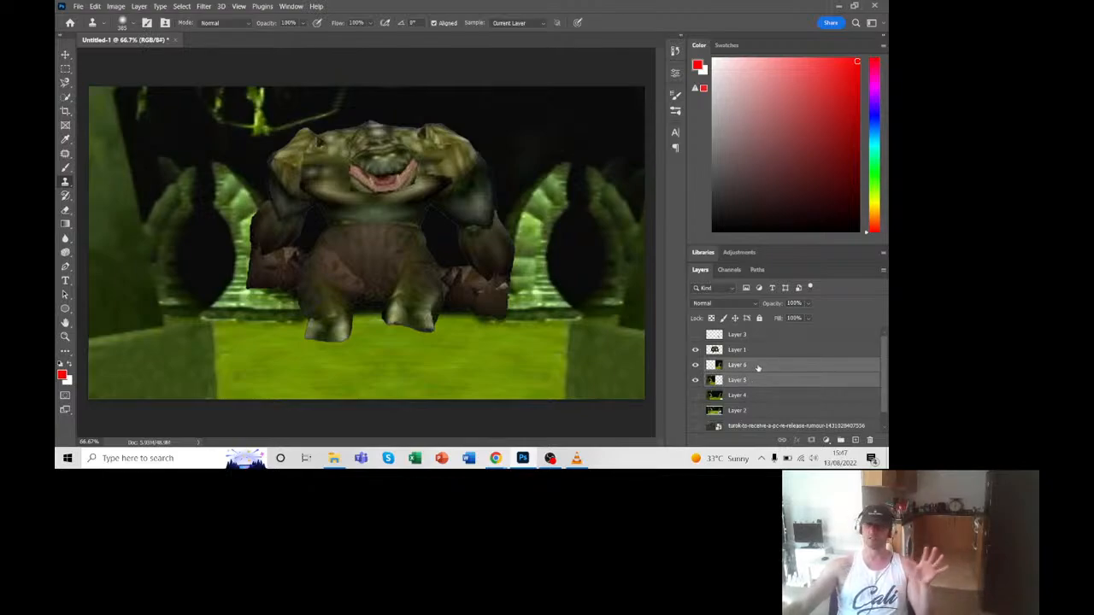
{"action": "right_click", "coordinate": [758, 367]}
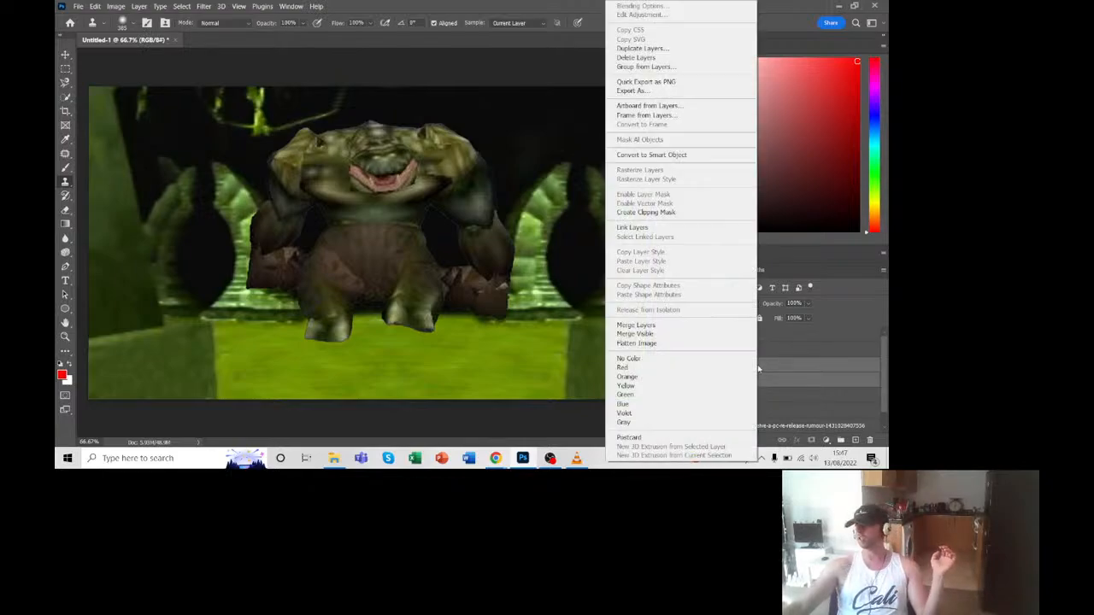
{"action": "left_click", "coordinate": [675, 327]}
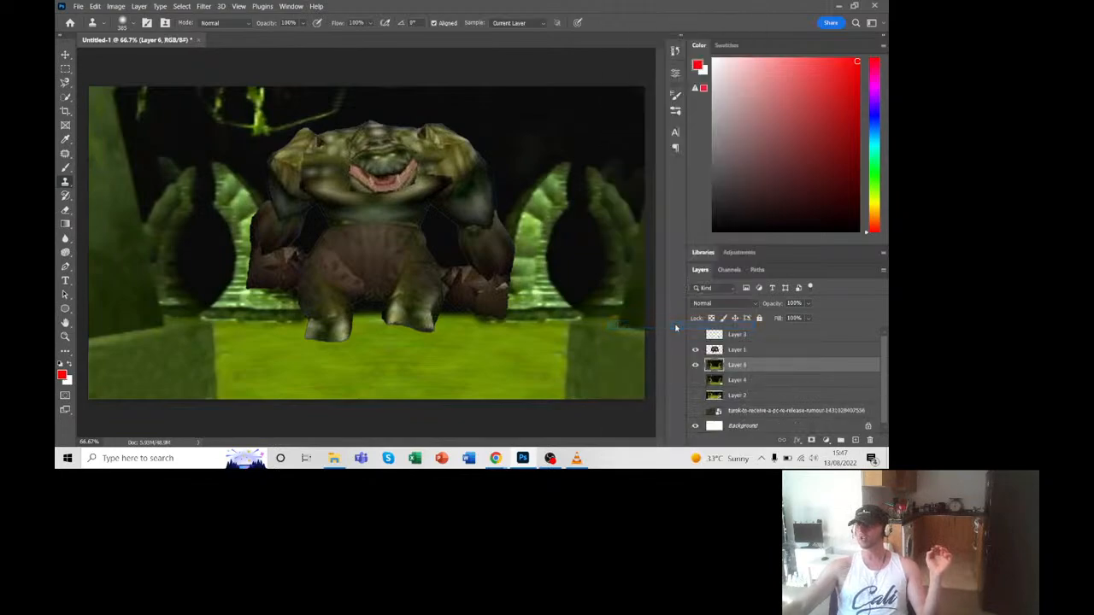
Step: Remove the leftover Layer 4 from the document and keep Layer 2 hidden
{"action": "left_click", "coordinate": [751, 380]}
{"action": "key", "text": "ctrl+e"}
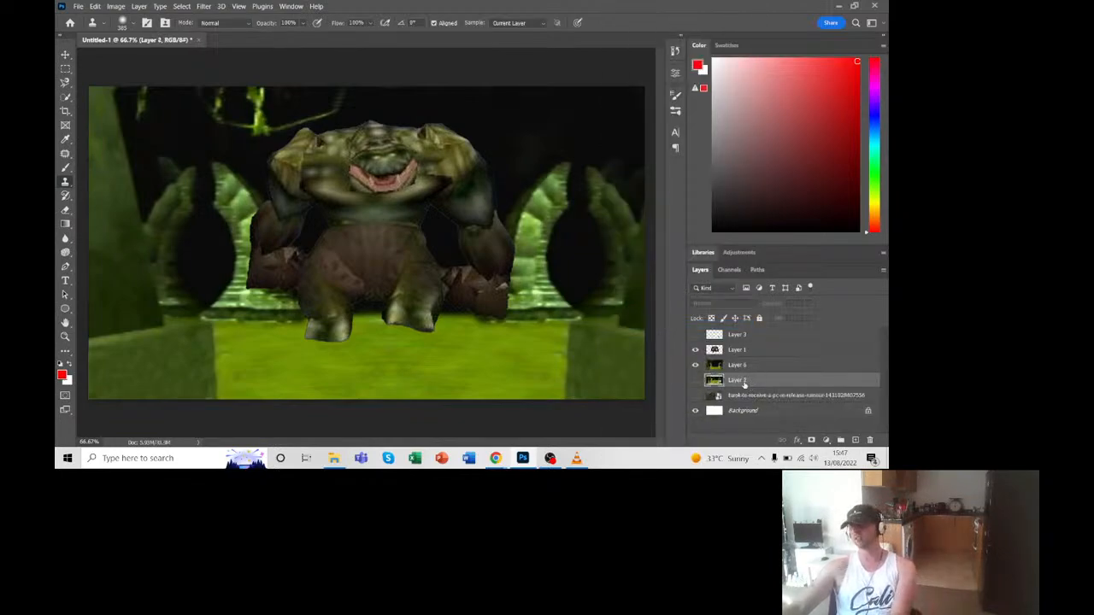
{"action": "left_click", "coordinate": [696, 381]}
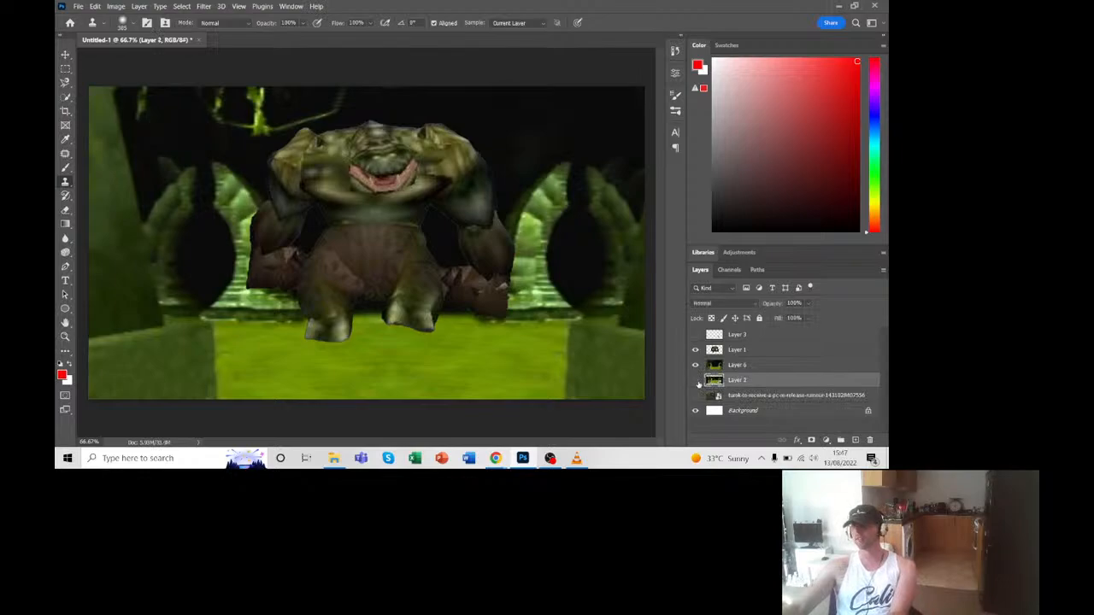
{"action": "left_click", "coordinate": [697, 381]}
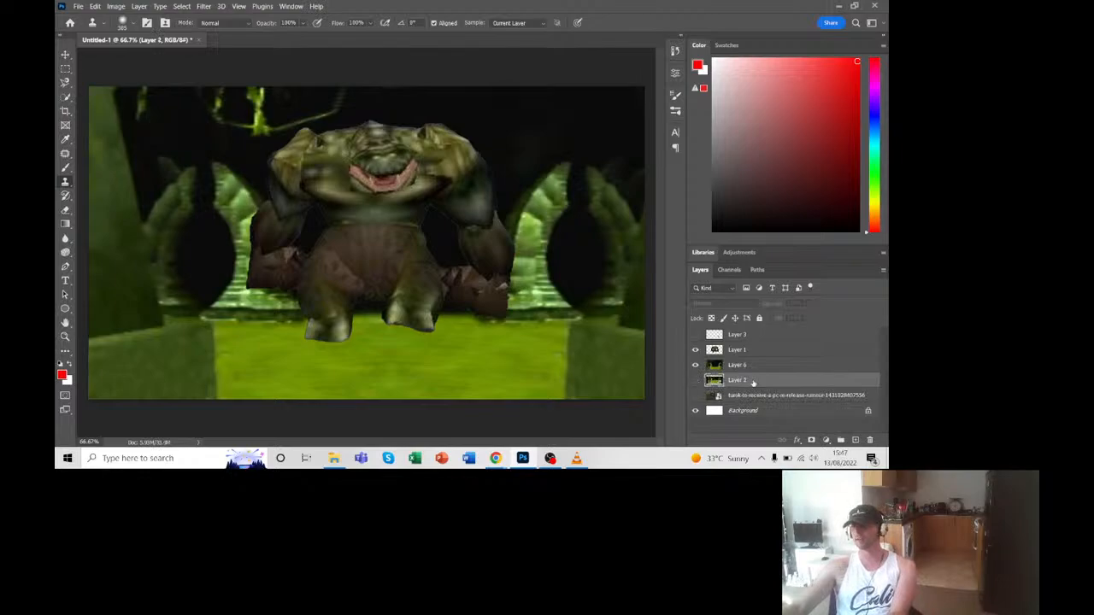
Step: Hide Layer 3 and Layer 1, enlarge the Layer 6 background to about 120%, and reposition it to fill the canvas
{"action": "left_click", "coordinate": [696, 336]}
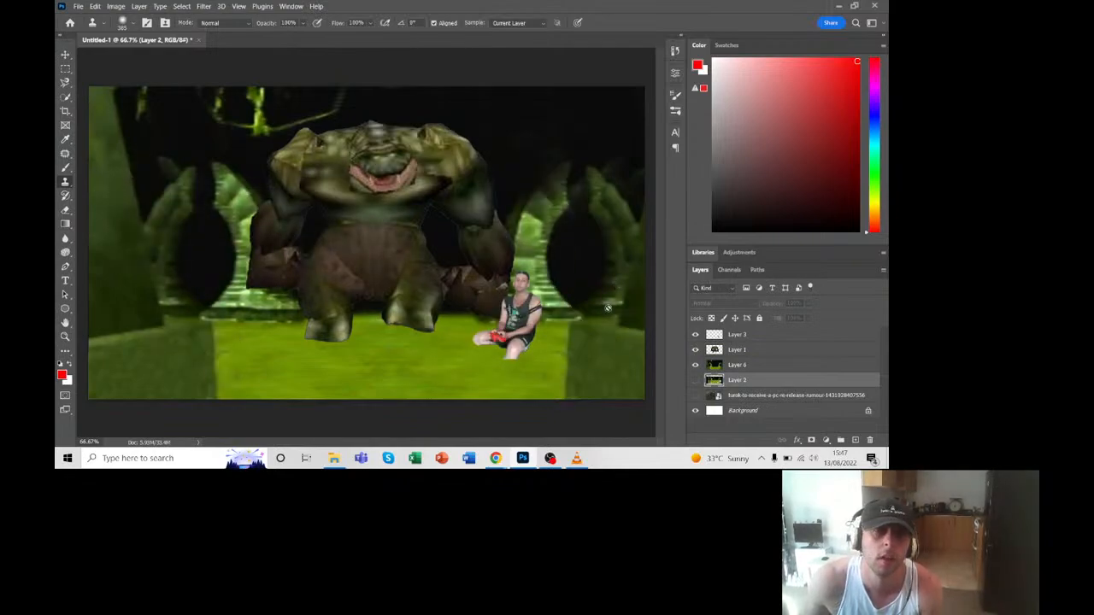
{"action": "left_click", "coordinate": [695, 349]}
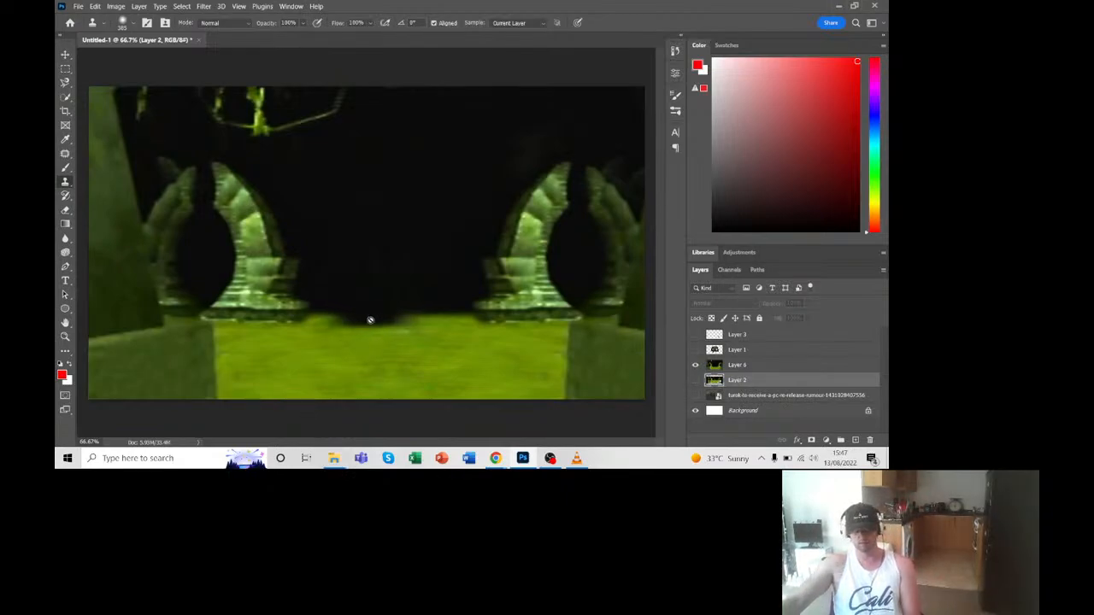
{"action": "left_click", "coordinate": [752, 366]}
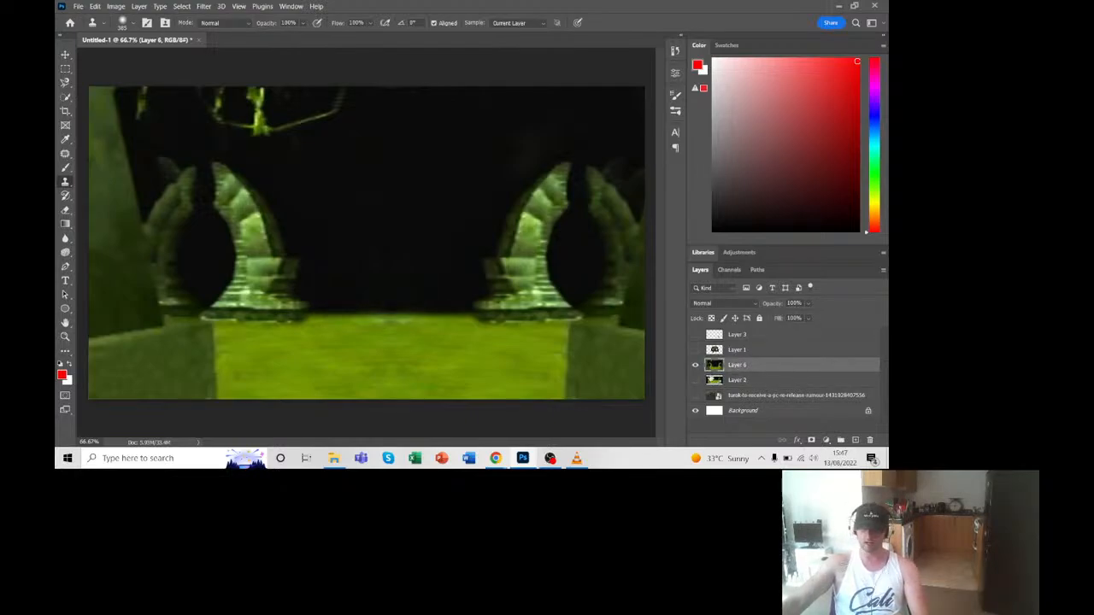
{"action": "key", "text": "ctrl+t"}
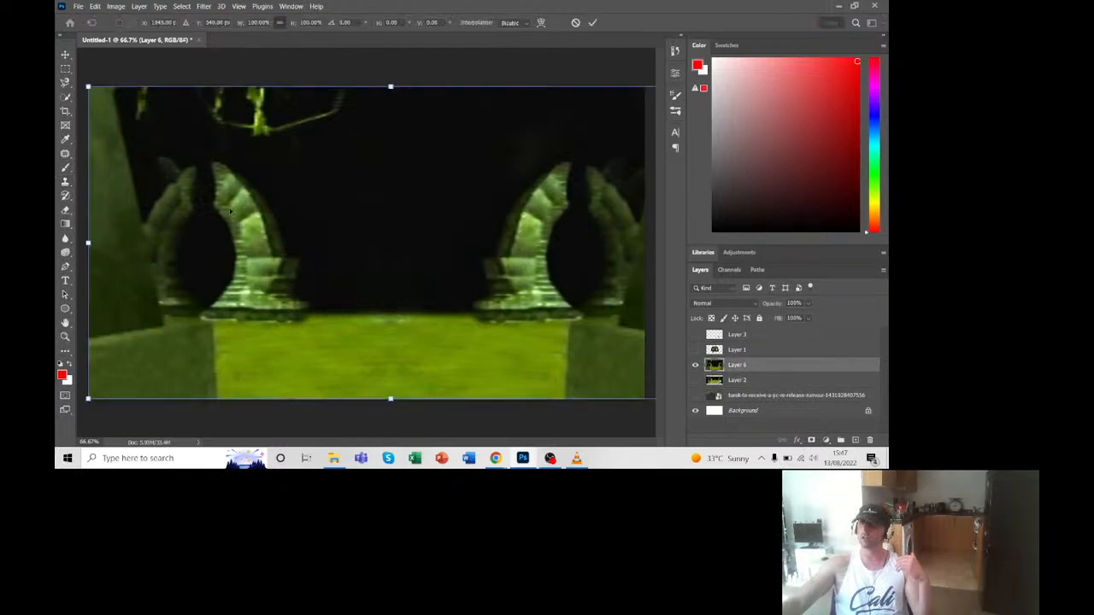
{"action": "left_click_drag", "start_coordinate": [88, 86], "coordinate": [55, 64]}
{"action": "left_click_drag", "start_coordinate": [301, 201], "coordinate": [343, 258]}
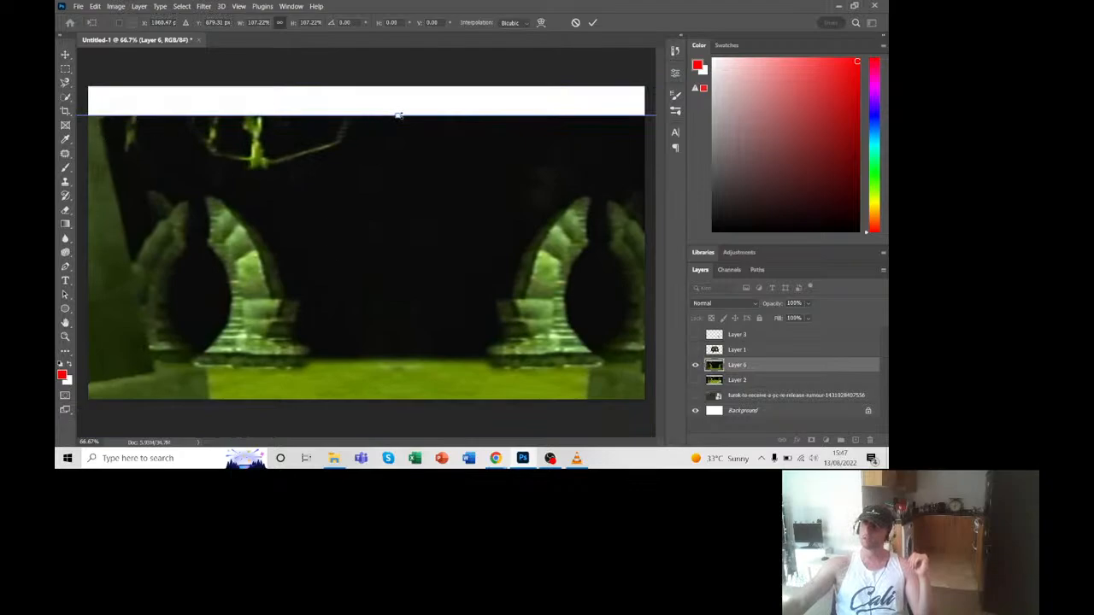
{"action": "left_click_drag", "start_coordinate": [399, 114], "coordinate": [398, 75]}
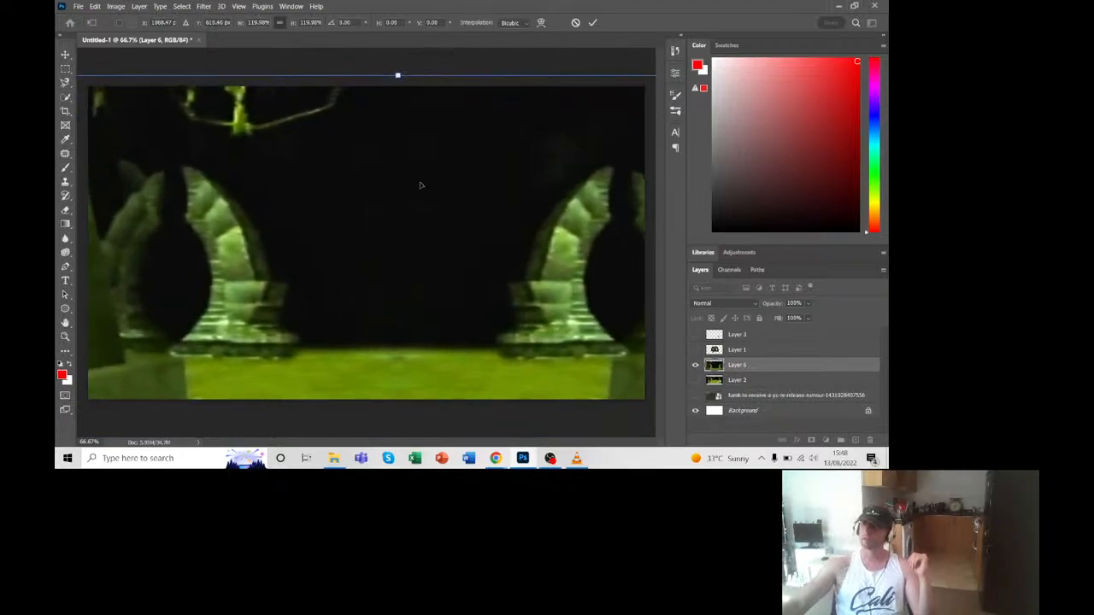
{"action": "left_click_drag", "start_coordinate": [428, 216], "coordinate": [404, 213]}
{"action": "left_click_drag", "start_coordinate": [402, 216], "coordinate": [404, 224]}
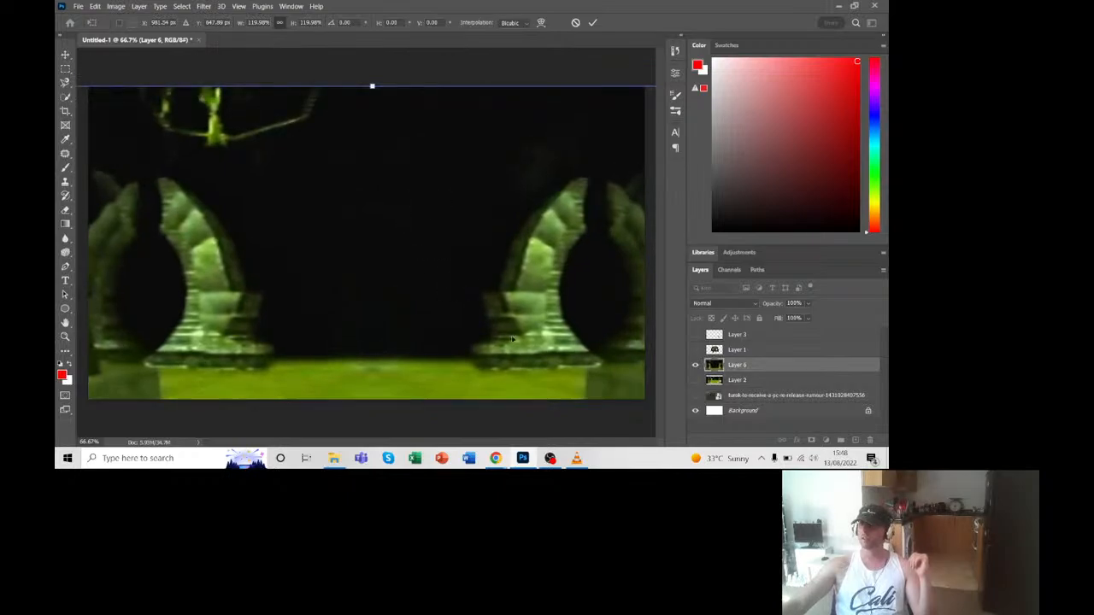
{"action": "key", "text": "Return"}
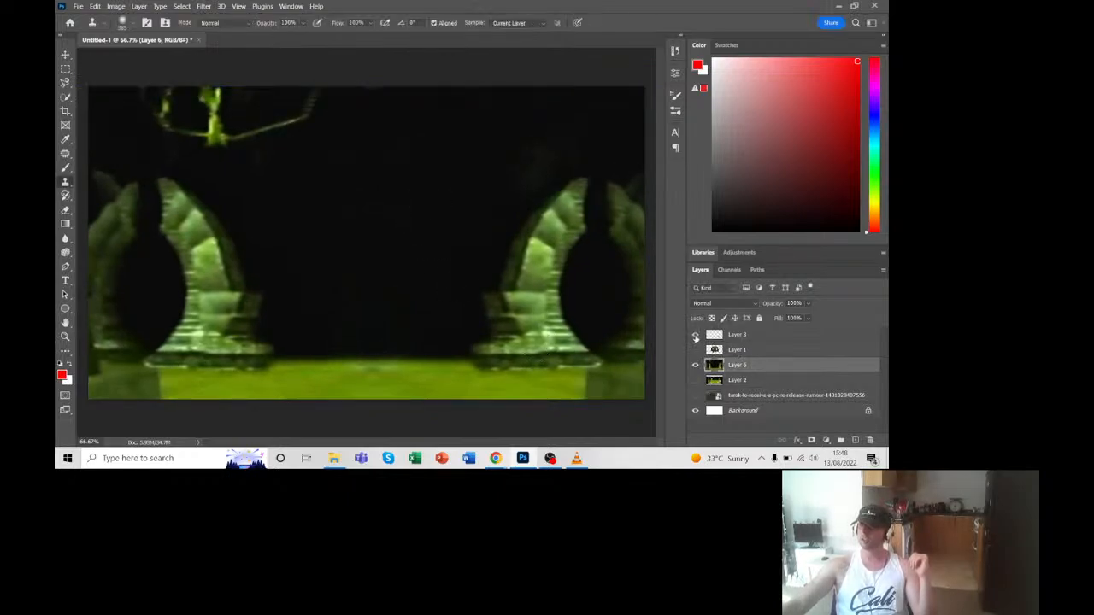
Step: Show the seated man on Layer 3, scale him to about 91%, tilt him about -6.5°, and seat him by the right pillar
{"action": "left_click", "coordinate": [695, 335]}
{"action": "key", "text": "s"}
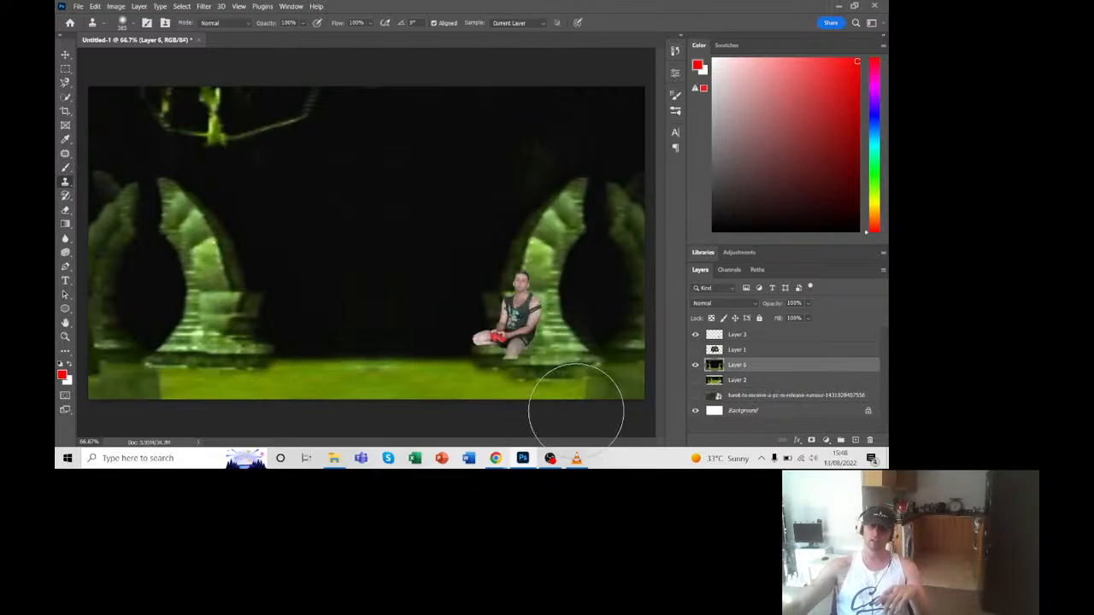
{"action": "left_click", "coordinate": [742, 334]}
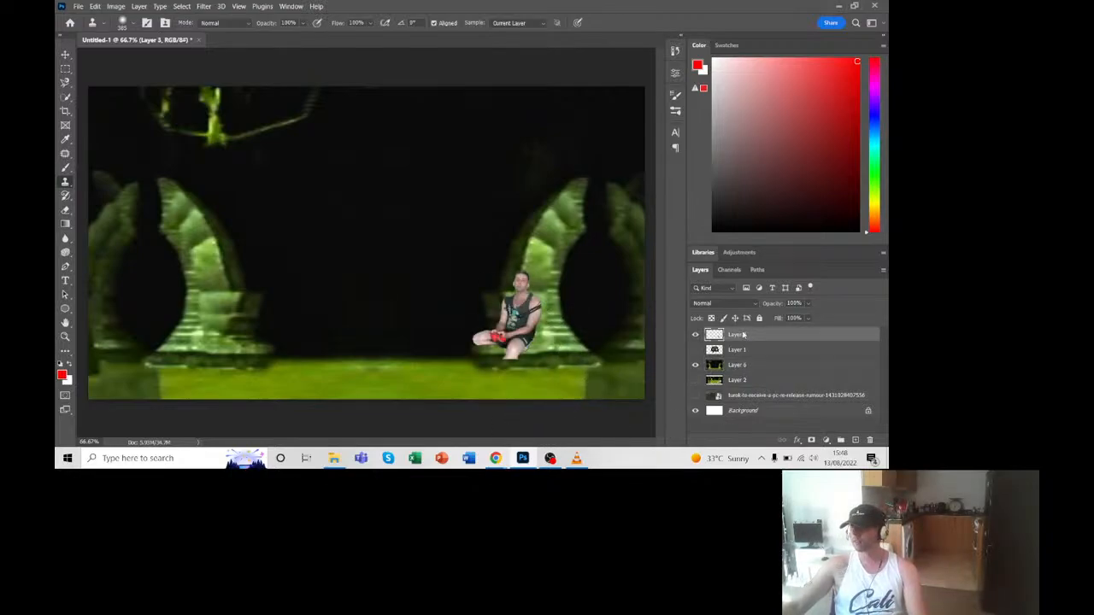
{"action": "key", "text": "ctrl+t"}
{"action": "left_click_drag", "start_coordinate": [528, 291], "coordinate": [549, 348]}
{"action": "mouse_move", "coordinate": [561, 292]}
{"action": "left_mouse_down"}
{"action": "mouse_move", "coordinate": [564, 271]}
{"action": "mouse_move", "coordinate": [556, 300]}
{"action": "left_mouse_up"}
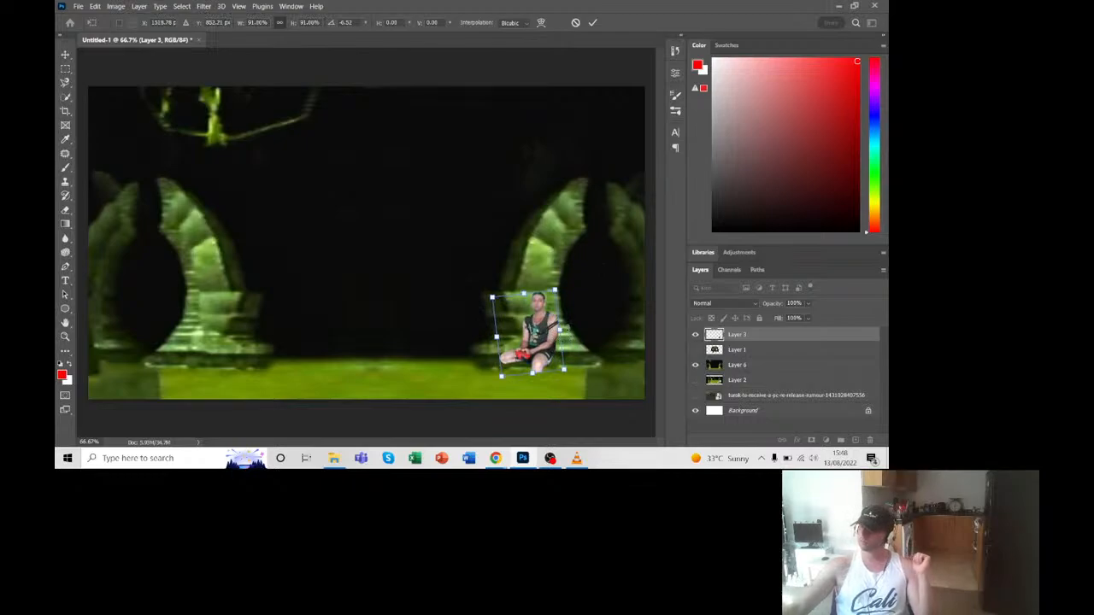
Step: Flip the seated man horizontally, move him slightly right against the right pillar's base, and apply the transform
{"action": "right_click", "coordinate": [547, 338]}
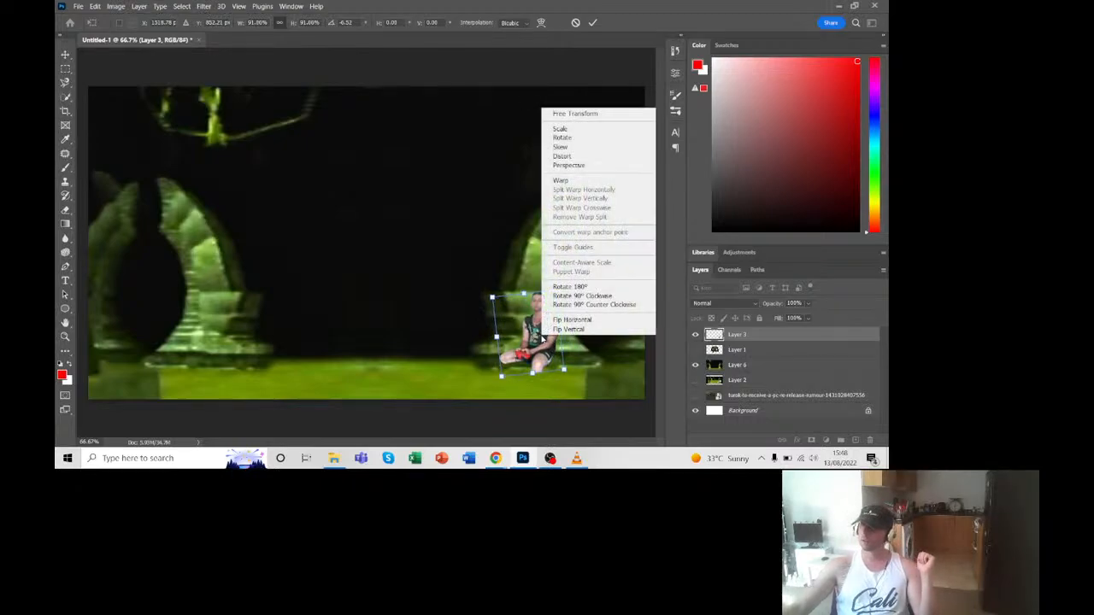
{"action": "left_click", "coordinate": [581, 316]}
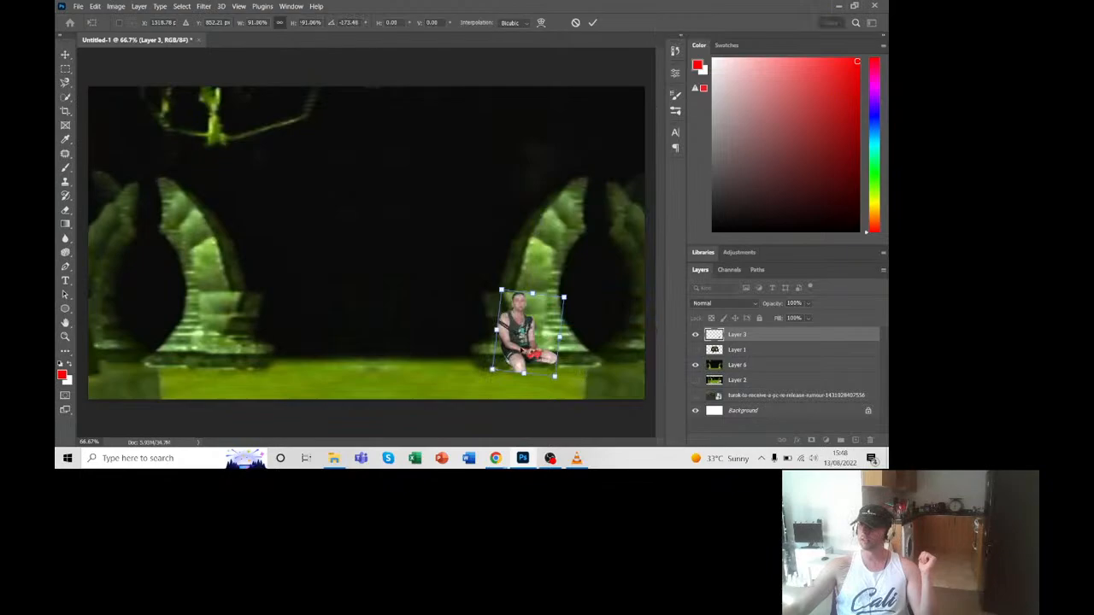
{"action": "left_click_drag", "start_coordinate": [523, 331], "coordinate": [559, 337]}
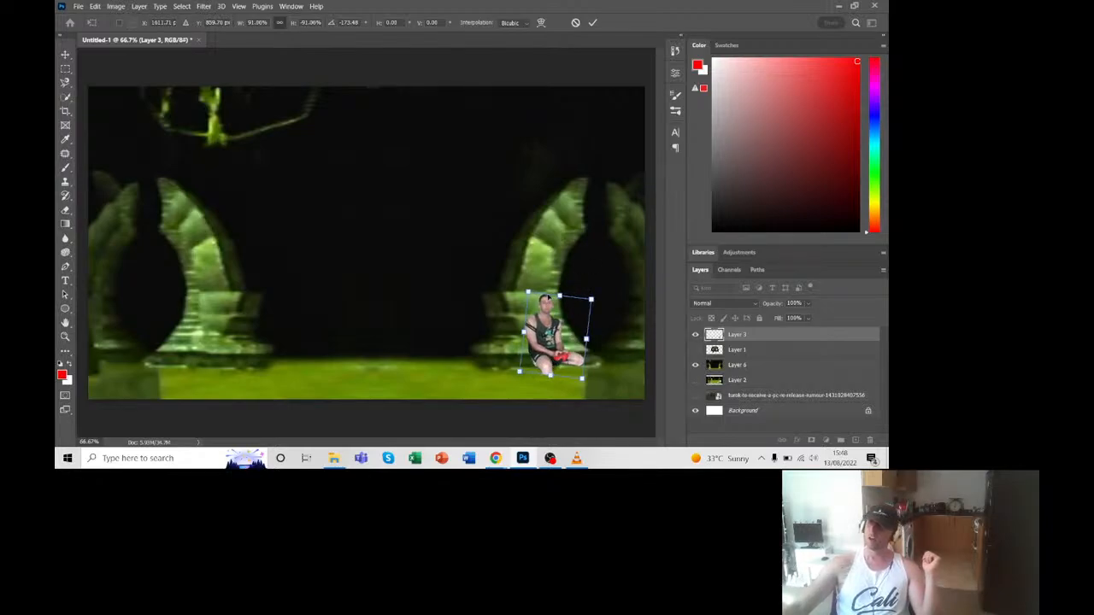
{"action": "key", "text": "Return"}
{"action": "key", "text": "s"}
Step: Show and enlarge the monster on Layer 1 to about 129%, and hide Layer 1 and Layer 3 to expose the background
{"action": "left_click", "coordinate": [735, 349]}
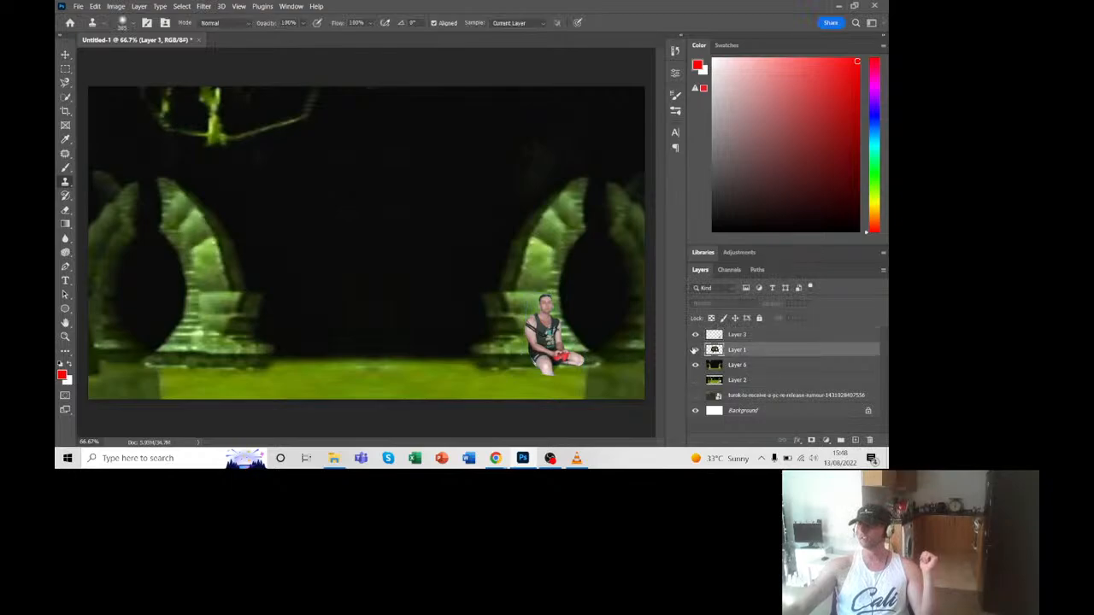
{"action": "left_click", "coordinate": [694, 349]}
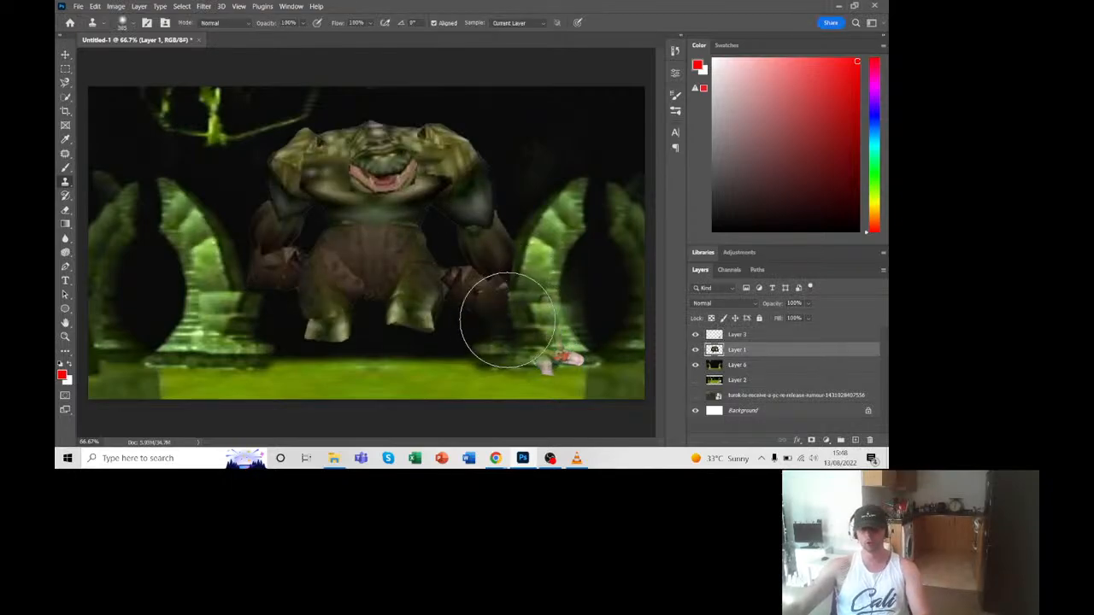
{"action": "key", "text": "ctrl+t"}
{"action": "left_click_drag", "start_coordinate": [514, 119], "coordinate": [445, 205]}
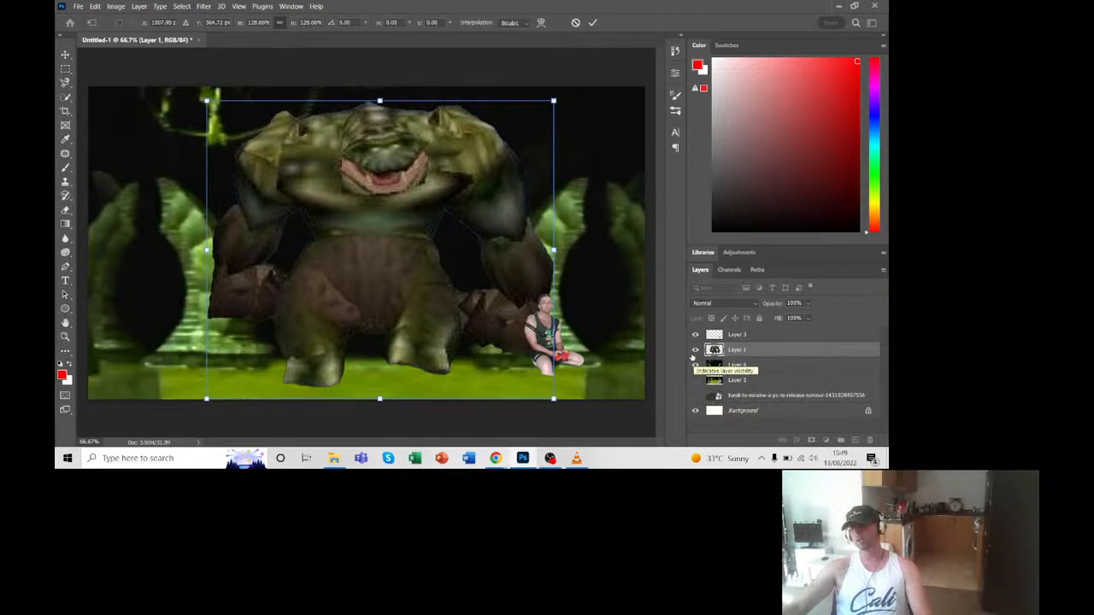
{"action": "left_click", "coordinate": [695, 349]}
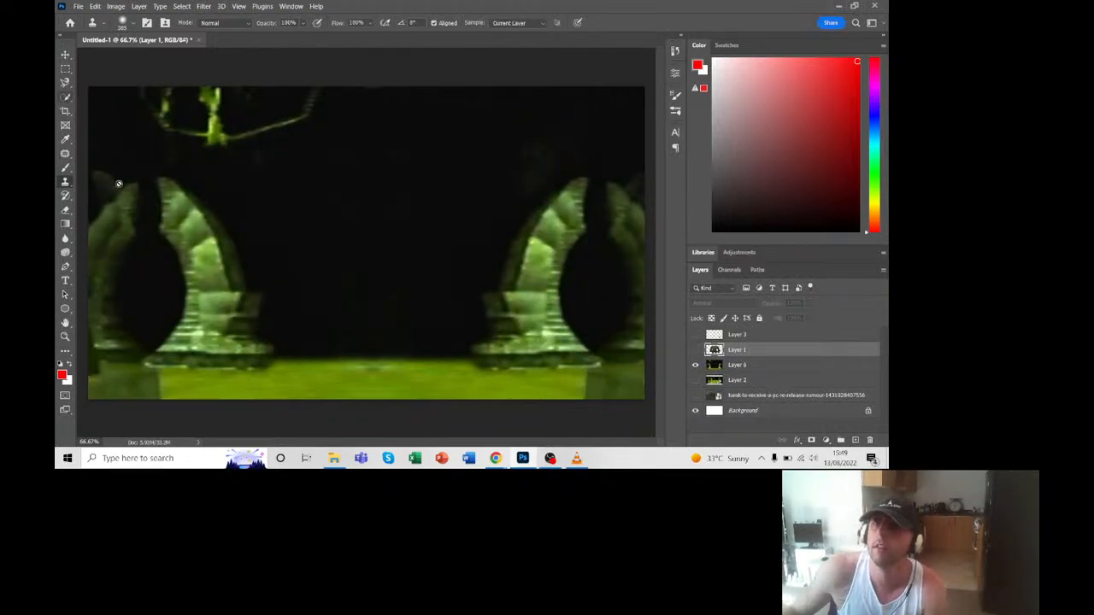
Step: Try to select the left stone pillar with the Quick Selection tool using a brush of about 63 px
{"action": "left_click", "coordinate": [65, 98]}
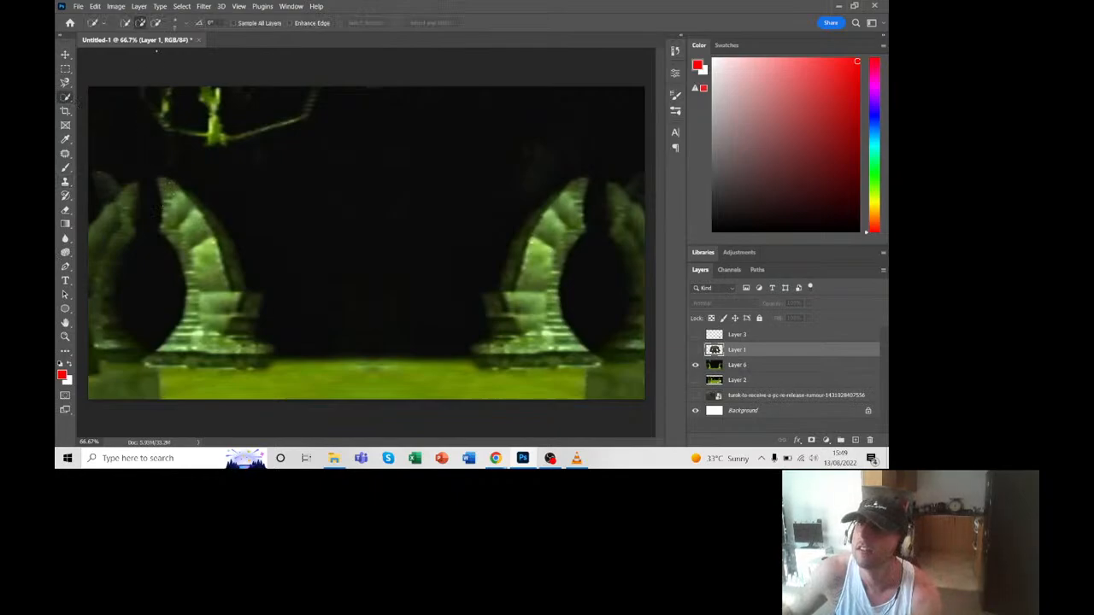
{"action": "left_click", "coordinate": [186, 24]}
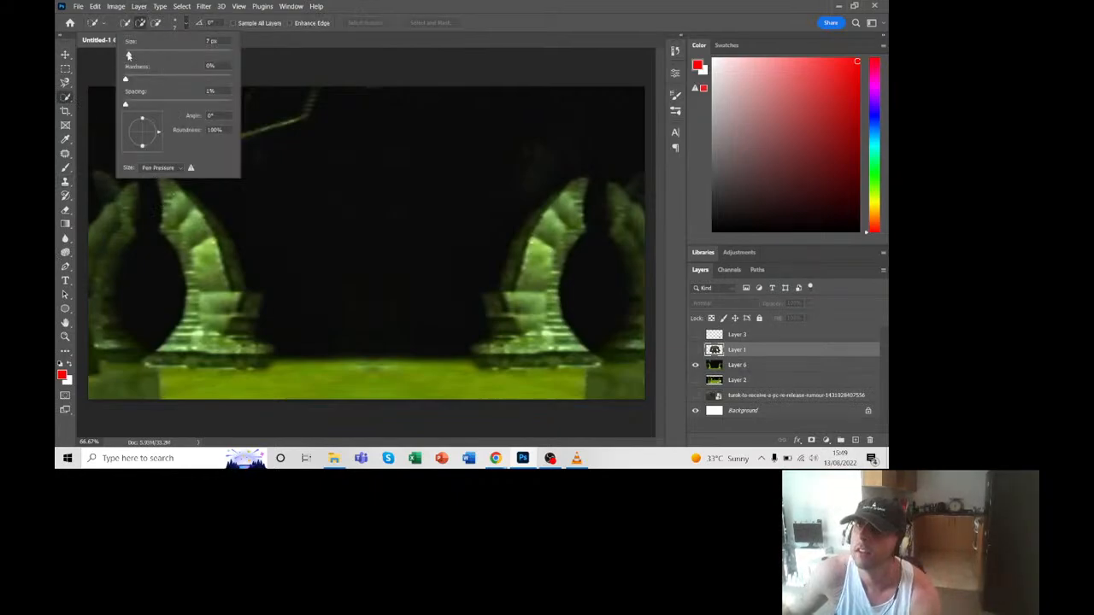
{"action": "left_click_drag", "start_coordinate": [156, 60], "coordinate": [160, 60]}
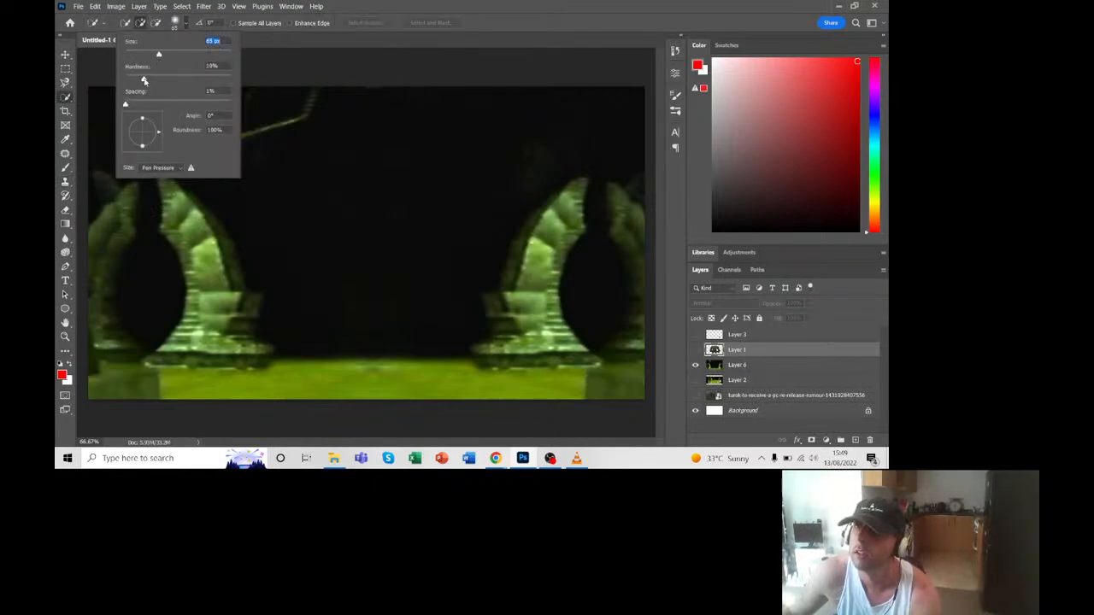
{"action": "left_click", "coordinate": [144, 80]}
{"action": "left_click_drag", "start_coordinate": [183, 211], "coordinate": [172, 196]}
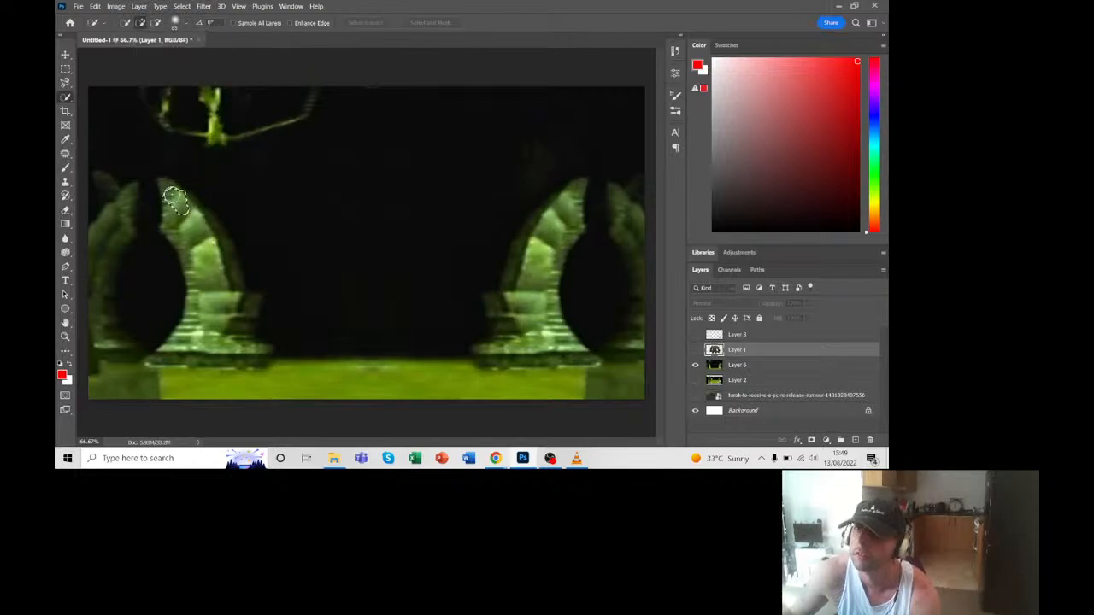
{"action": "key", "text": "ctrl+z"}
{"action": "left_click", "coordinate": [167, 187]}
{"action": "key", "text": "ctrl+z"}
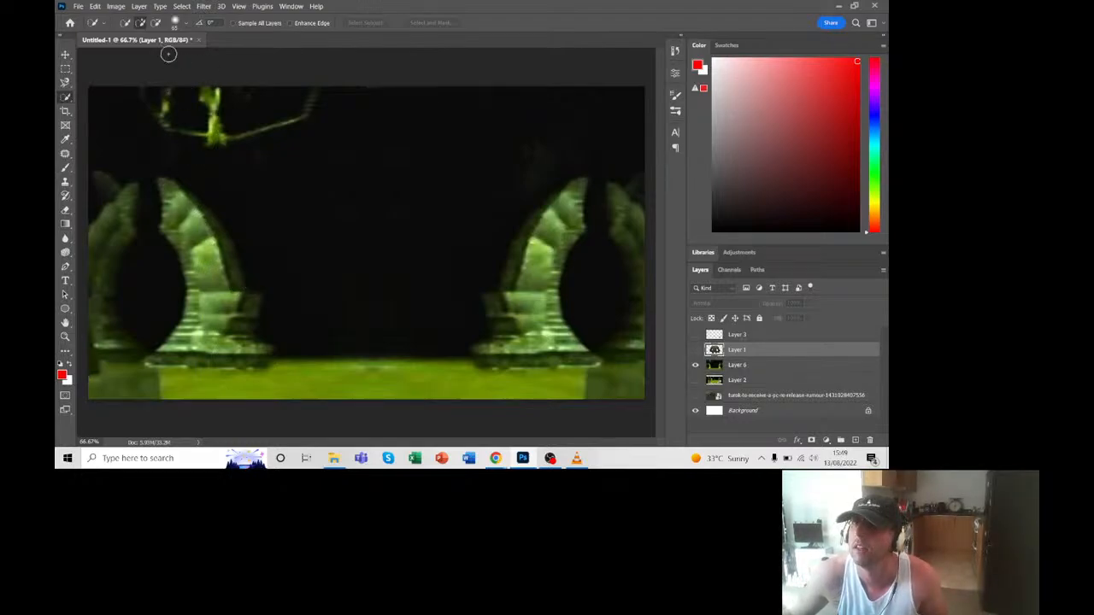
{"action": "left_click", "coordinate": [187, 26]}
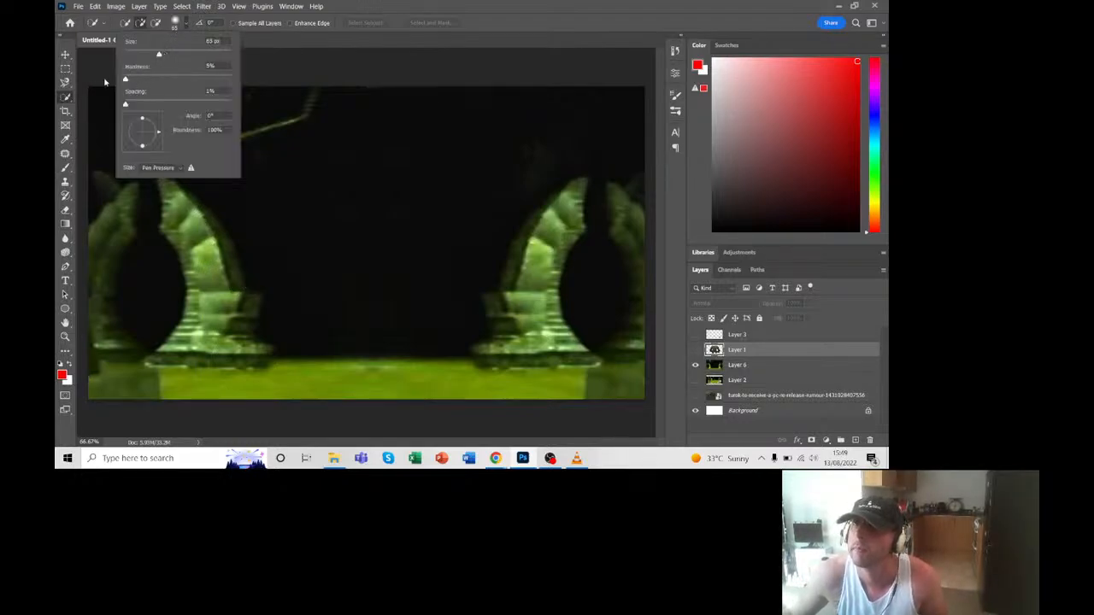
{"action": "left_click", "coordinate": [174, 184]}
{"action": "left_click", "coordinate": [175, 195]}
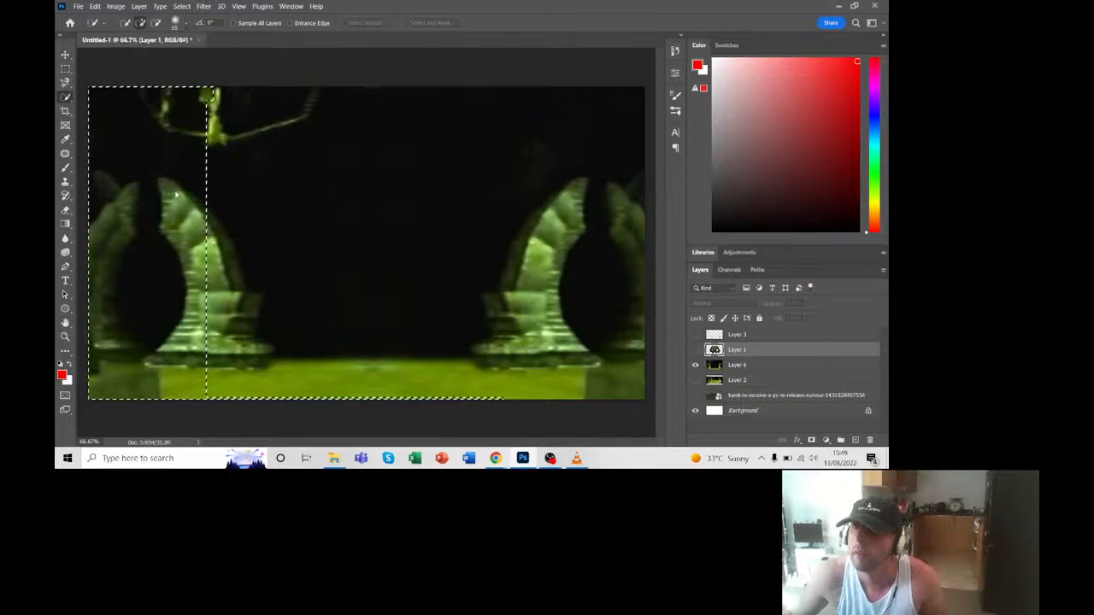
{"action": "key", "text": "ctrl+d"}
{"action": "mouse_move", "coordinate": [166, 185]}
{"action": "left_mouse_down"}
{"action": "mouse_move", "coordinate": [219, 237]}
{"action": "mouse_move", "coordinate": [250, 345]}
{"action": "mouse_move", "coordinate": [280, 352]}
{"action": "mouse_move", "coordinate": [269, 334]}
{"action": "left_mouse_up"}
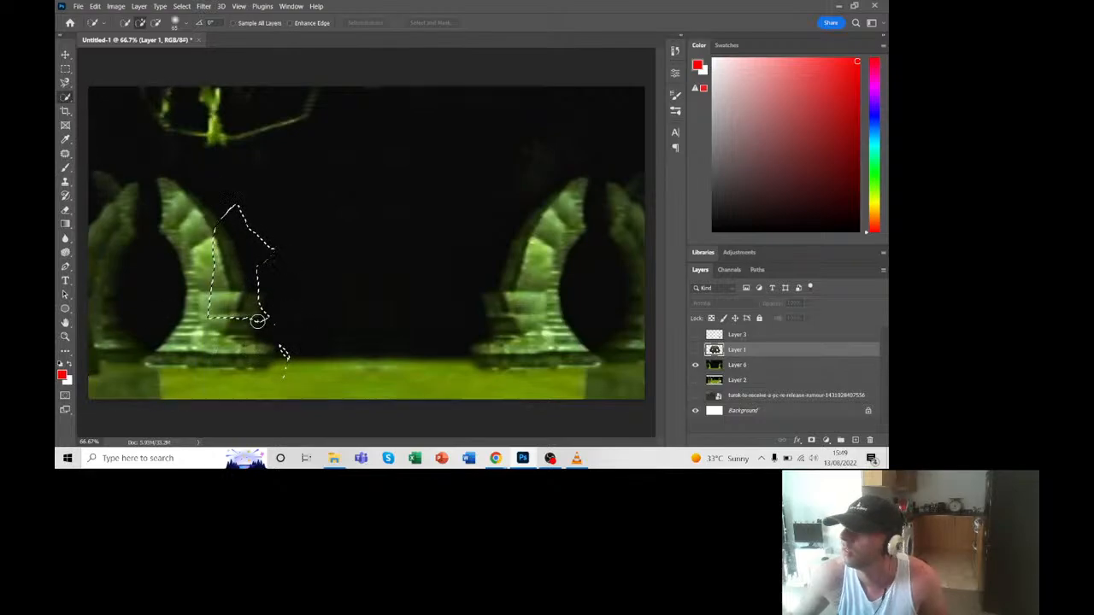
{"action": "key", "text": "ctrl+d"}
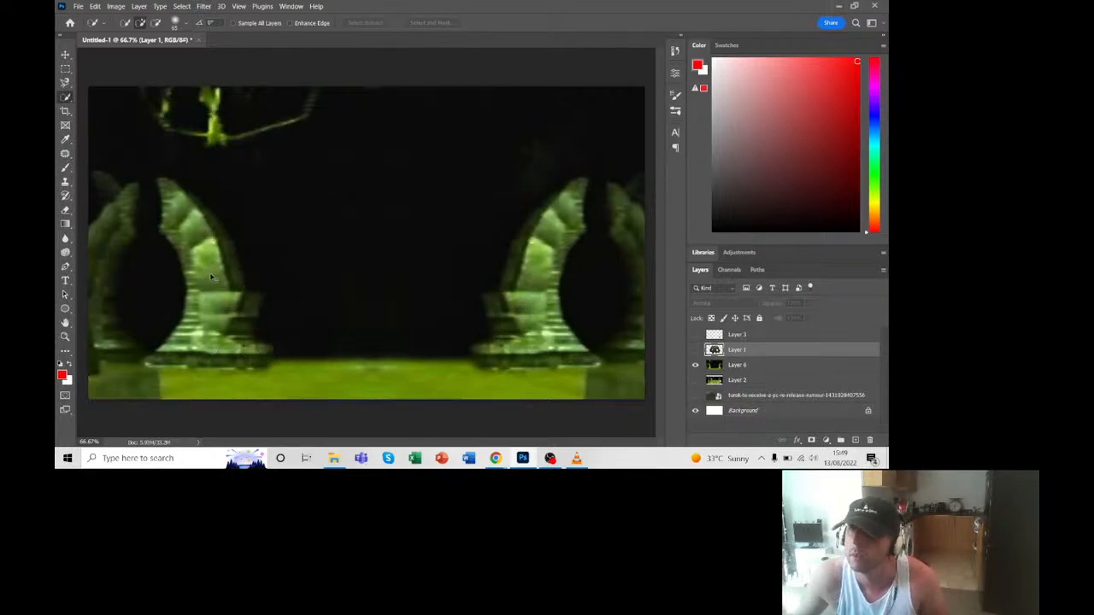
Step: Outline the left stone pillar with the Magnetic Lasso and close the outline into a selection
{"action": "right_click", "coordinate": [66, 99]}
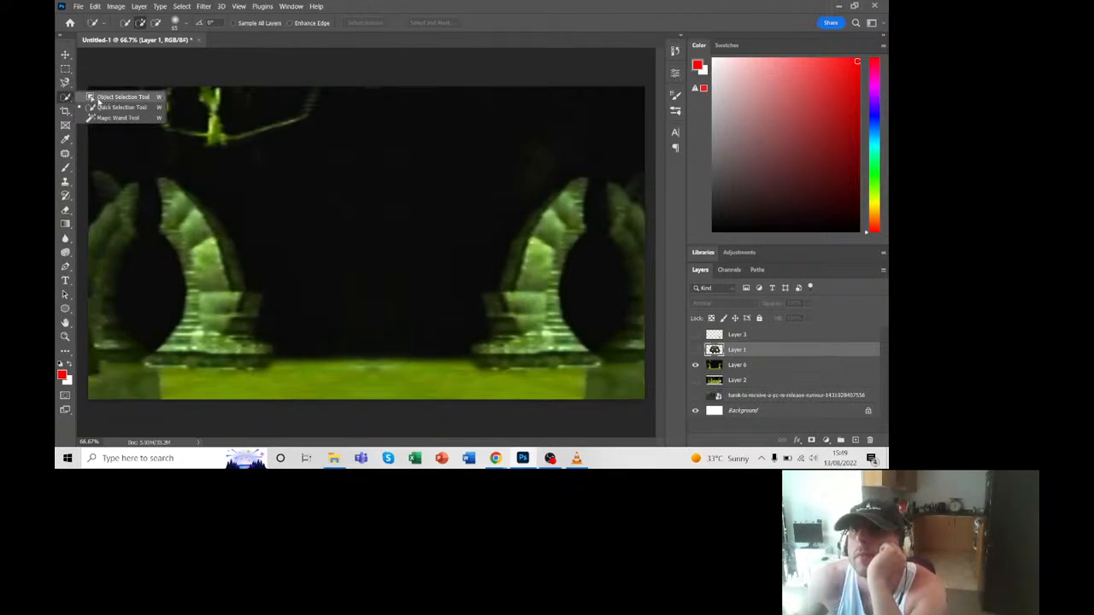
{"action": "left_click", "coordinate": [66, 83]}
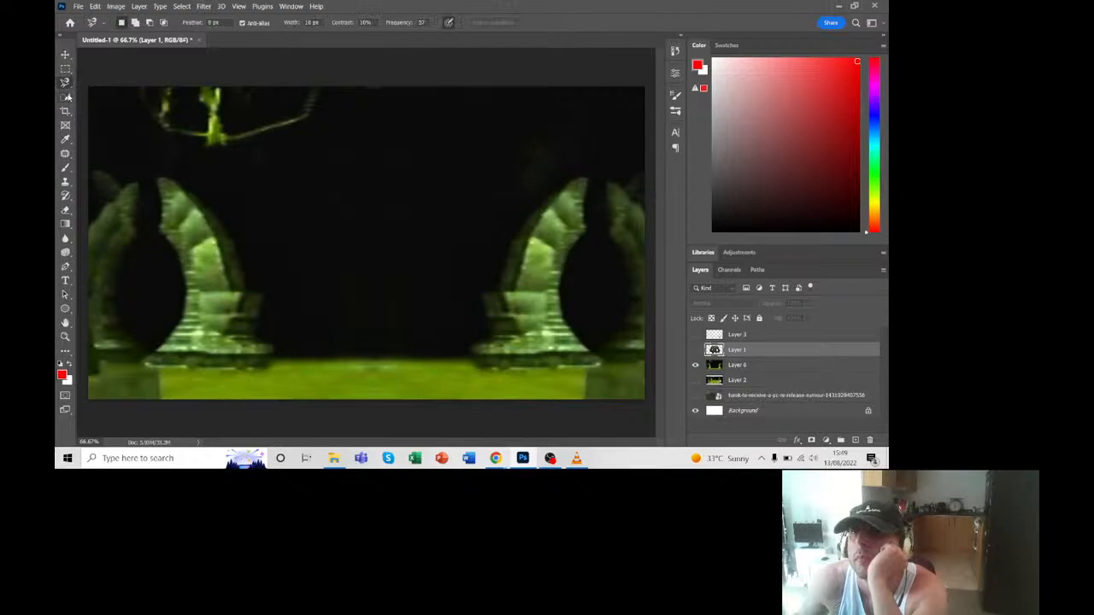
{"action": "right_click", "coordinate": [65, 83]}
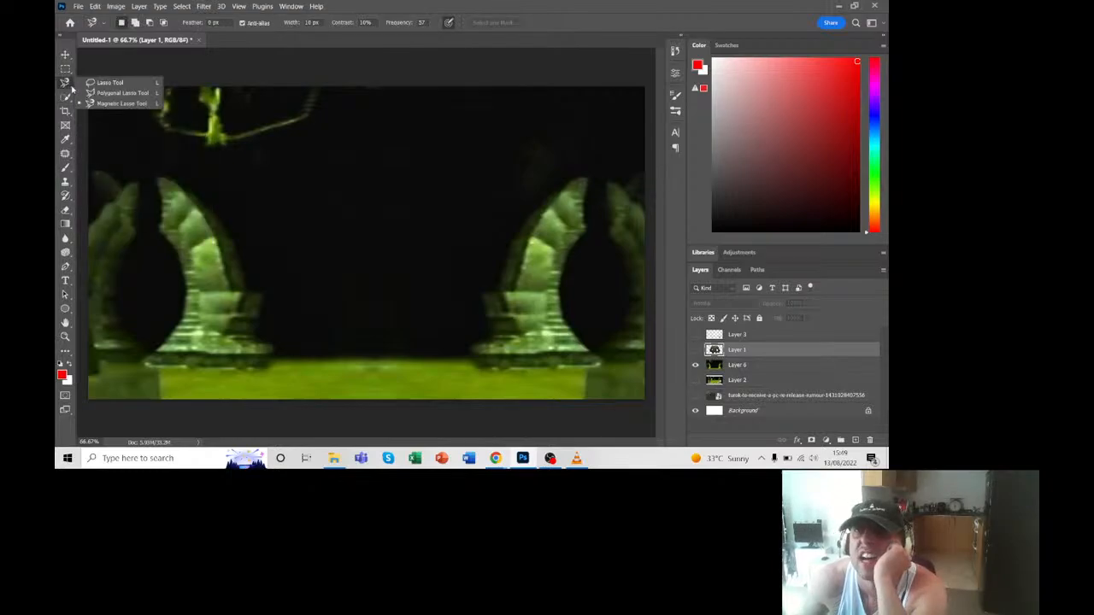
{"action": "left_click", "coordinate": [122, 104]}
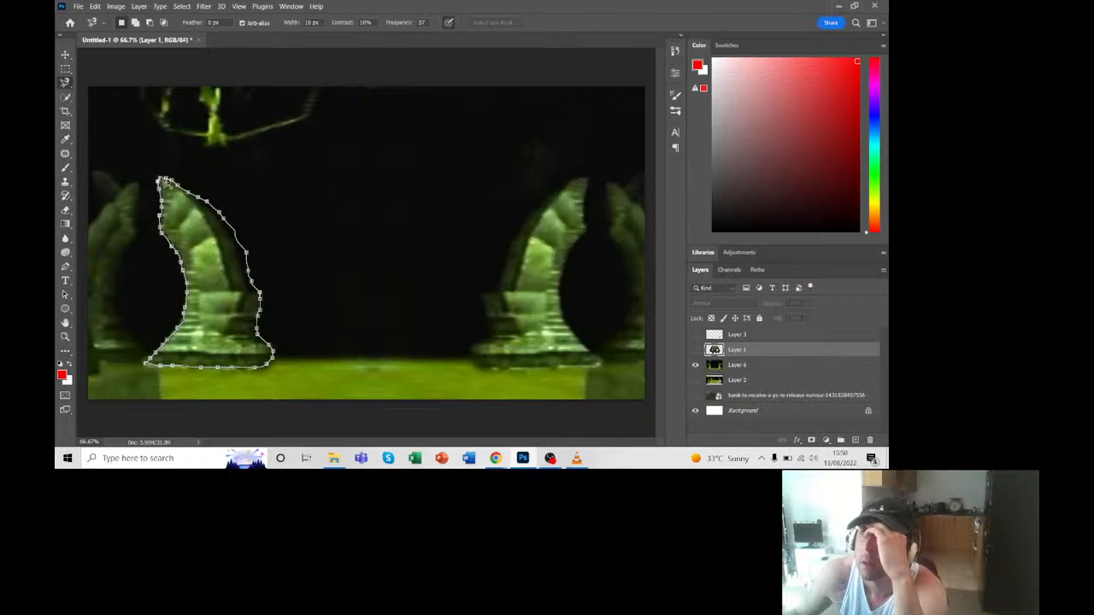
{"action": "left_click", "coordinate": [163, 180]}
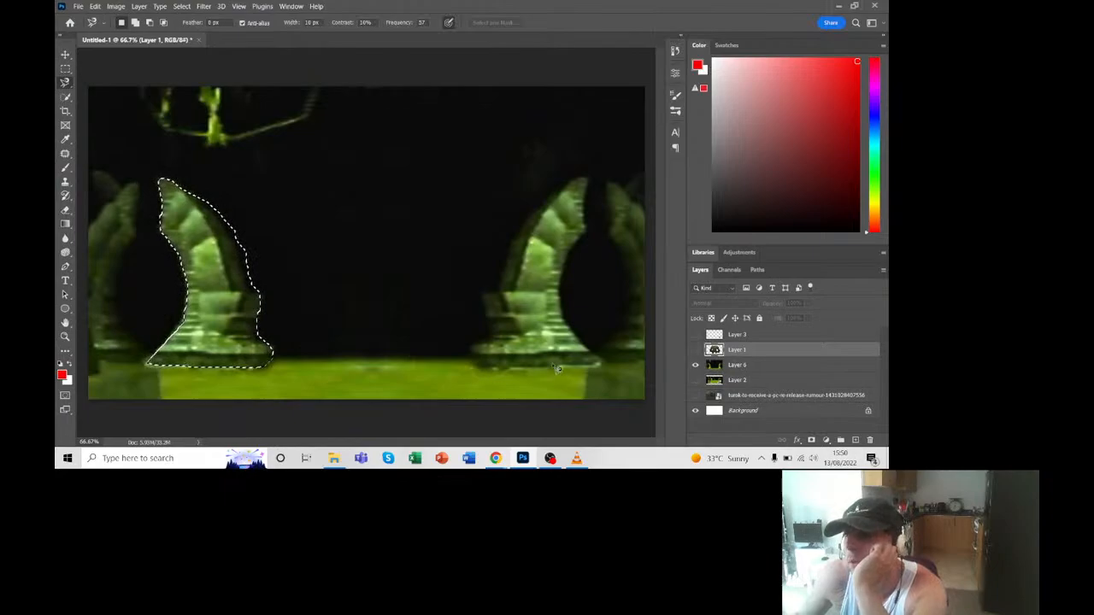
Step: Try to outline the right stone pillar with the Magnetic Lasso and undo to restore the left pillar's selection
{"action": "left_click", "coordinate": [603, 362]}
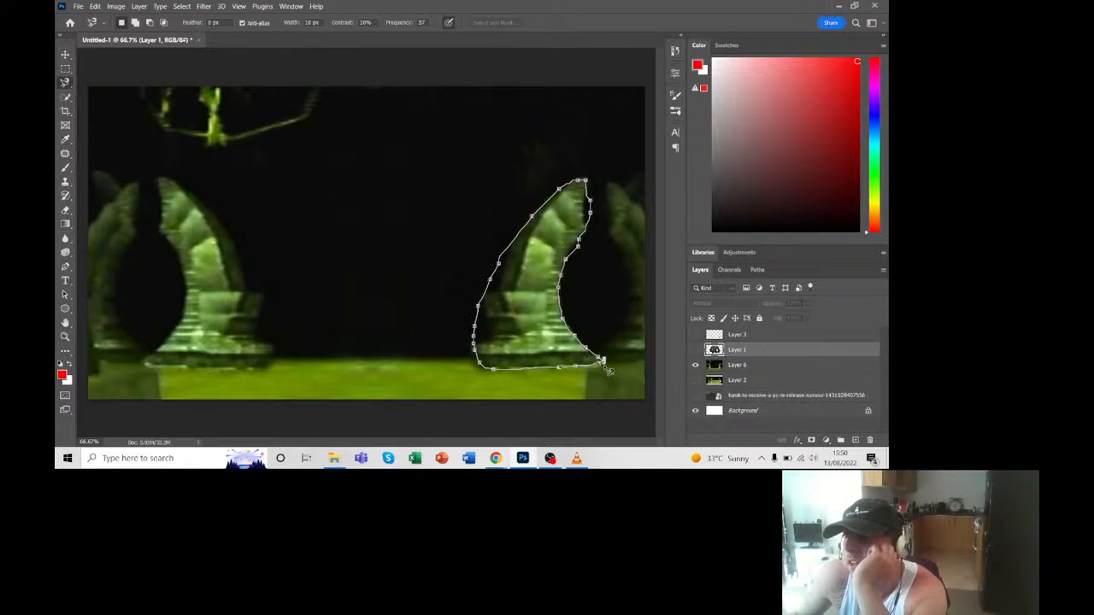
{"action": "left_click", "coordinate": [609, 368]}
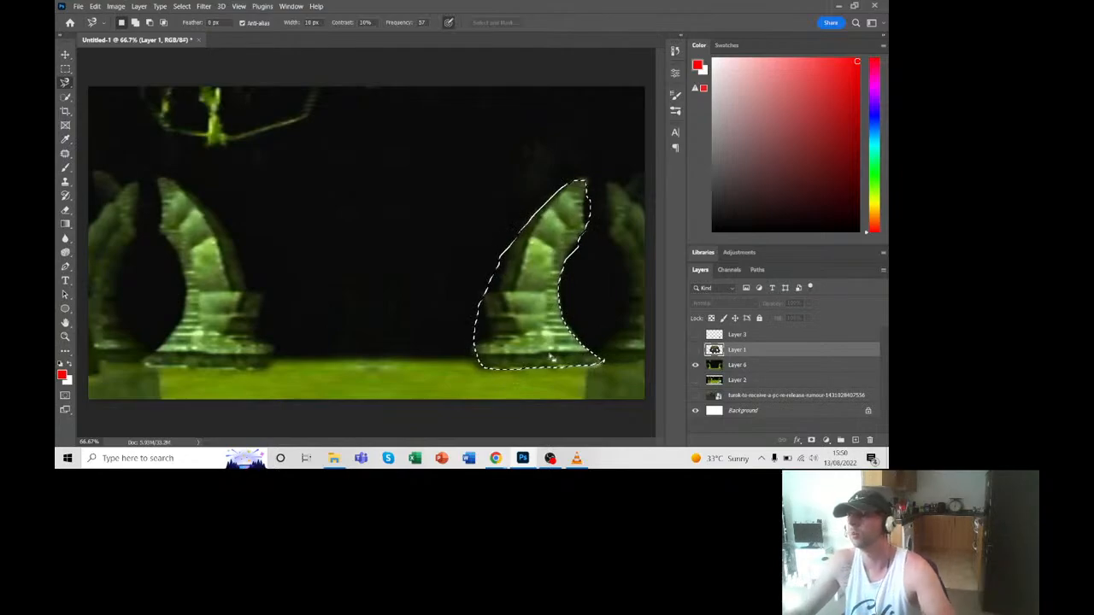
{"action": "key", "text": "ctrl+z"}
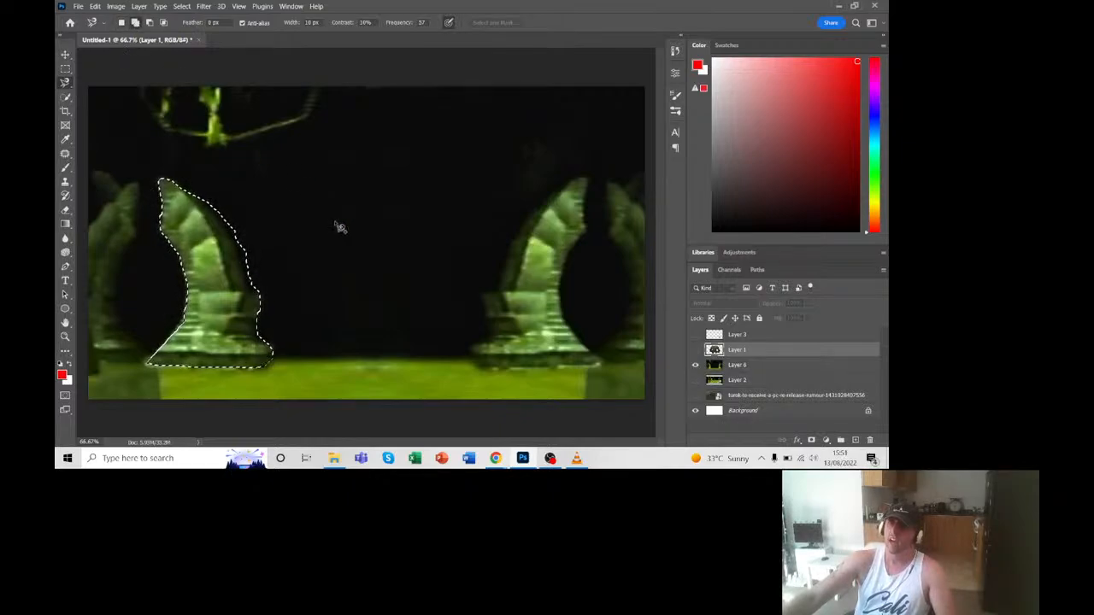
Step: Outline the right stone pillar with the Magnetic Lasso to add it to the selection, and undo the stray outline between the pillars
{"action": "left_click", "coordinate": [471, 351]}
{"action": "left_click", "coordinate": [486, 369]}
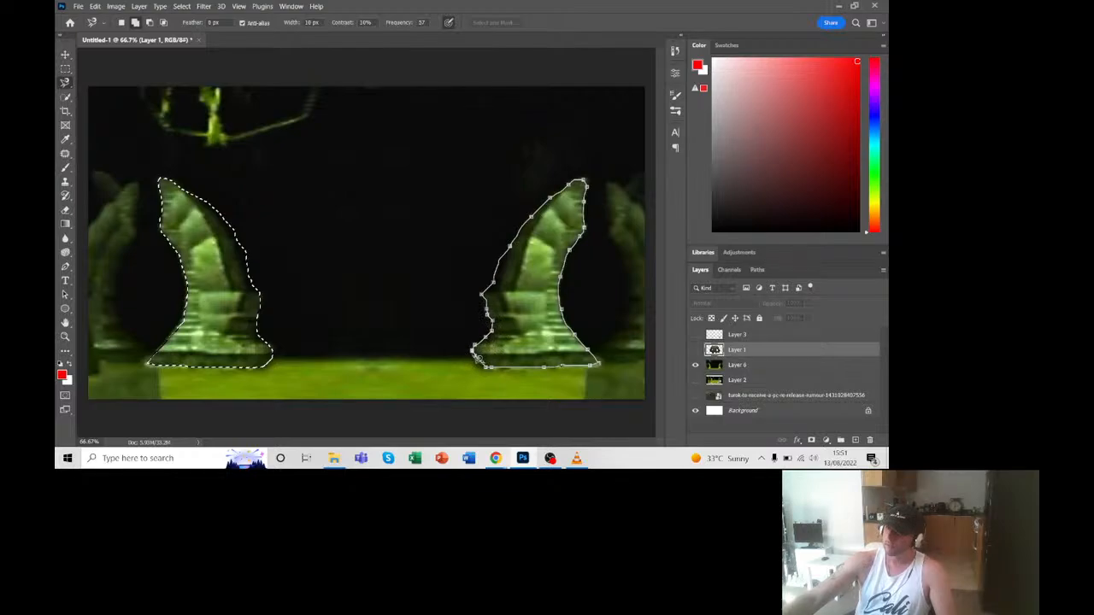
{"action": "left_click", "coordinate": [473, 350]}
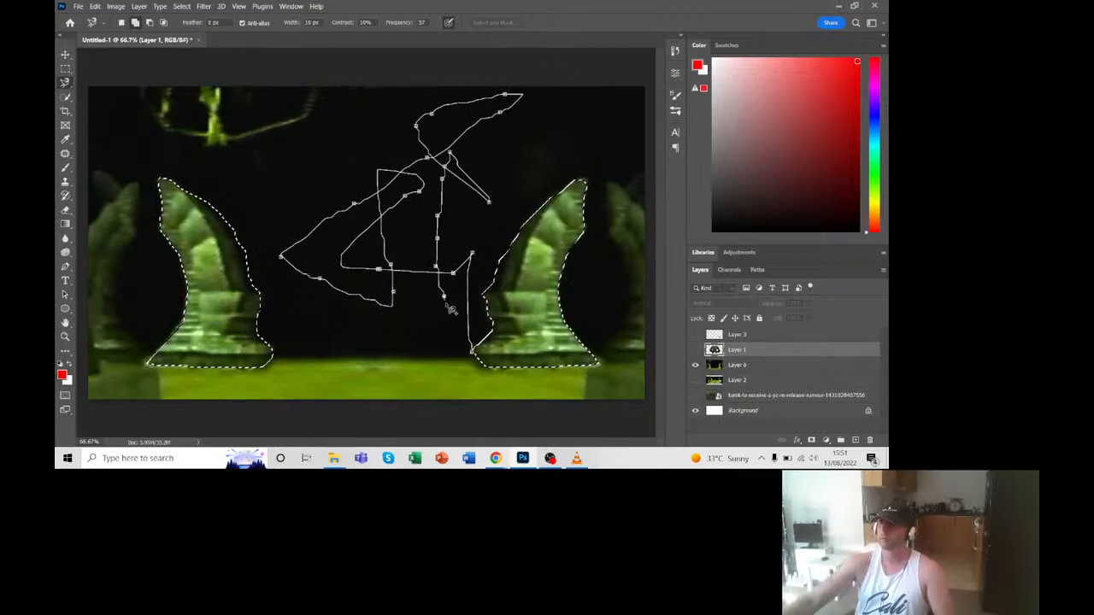
{"action": "left_click", "coordinate": [473, 351]}
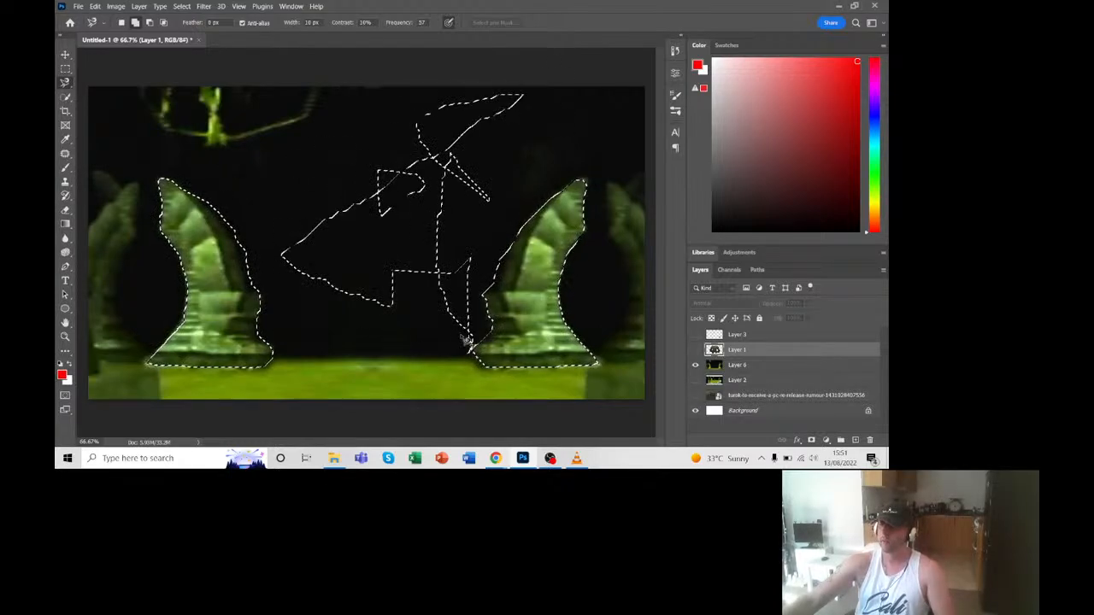
{"action": "key", "text": "ctrl+z"}
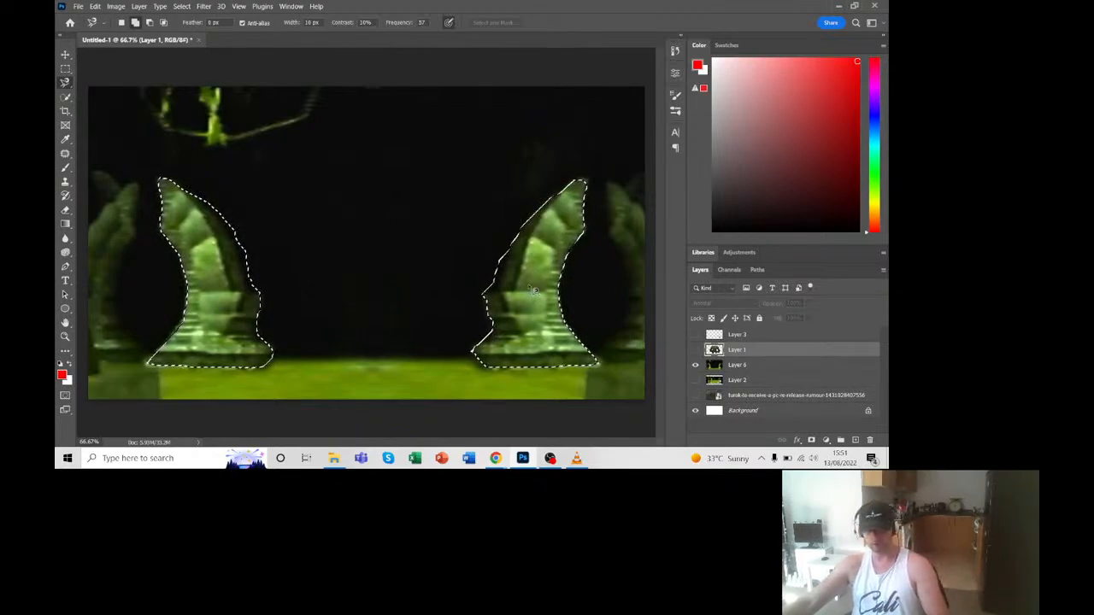
{"action": "key", "text": "ctrl+j"}
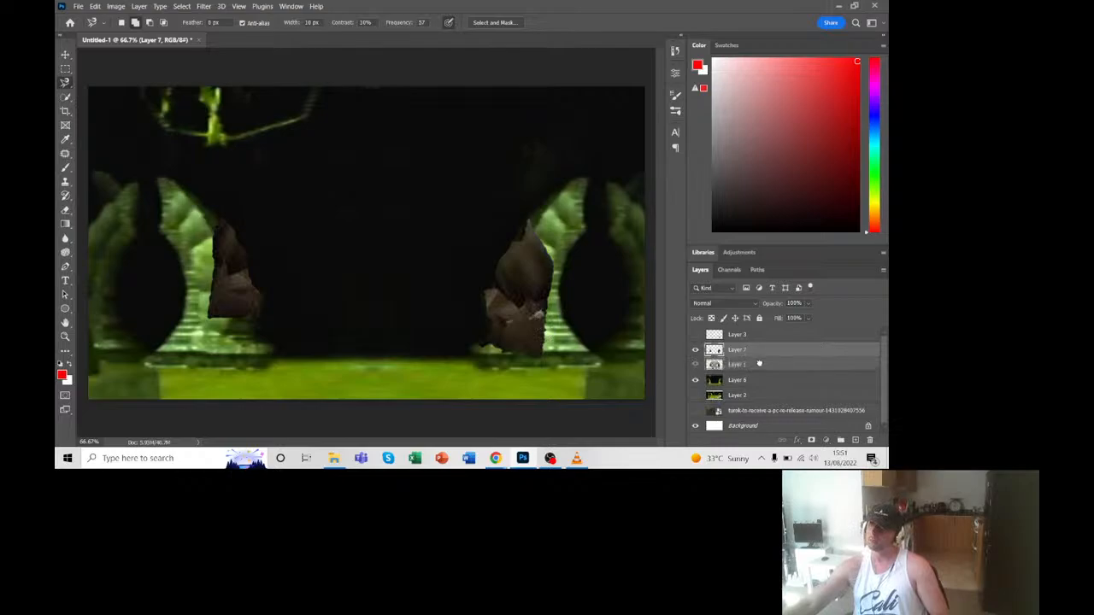
{"action": "left_click", "coordinate": [696, 365]}
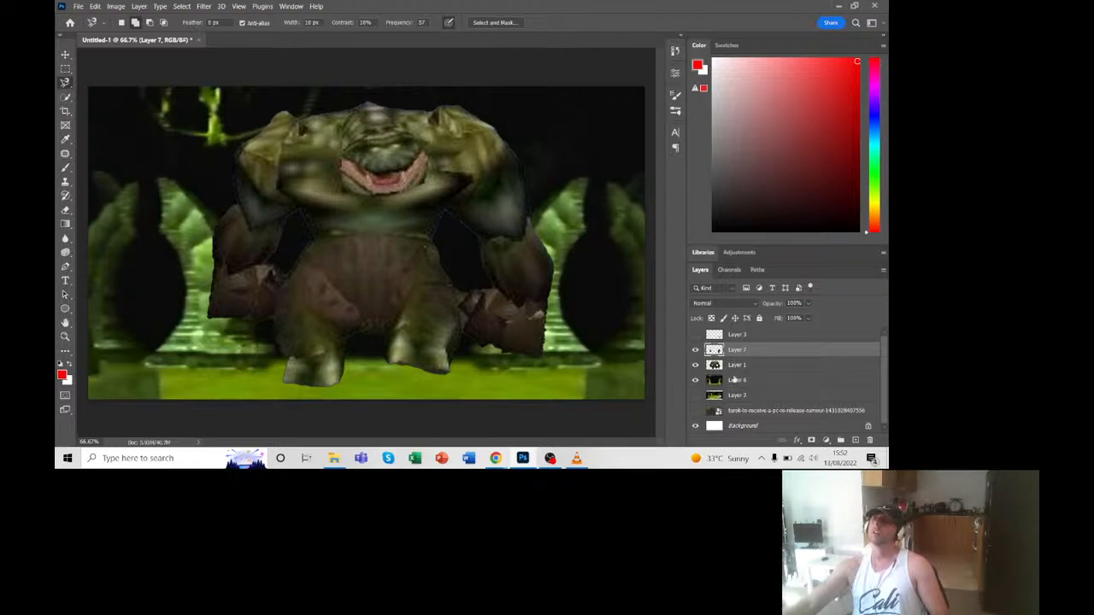
{"action": "key", "text": "ctrl+z"}
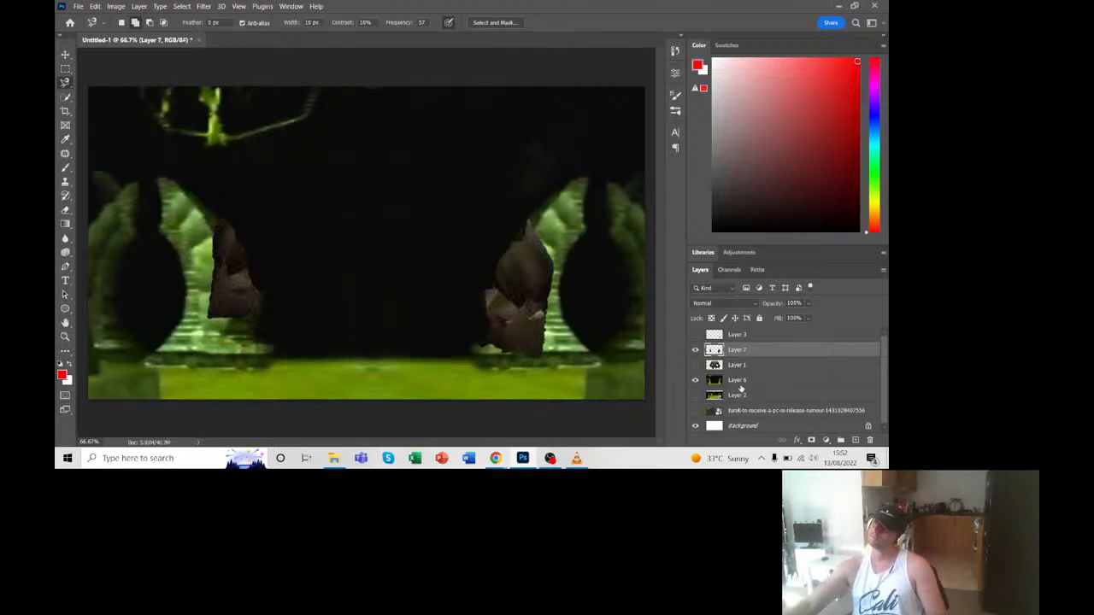
{"action": "key", "text": "ctrl+z"}
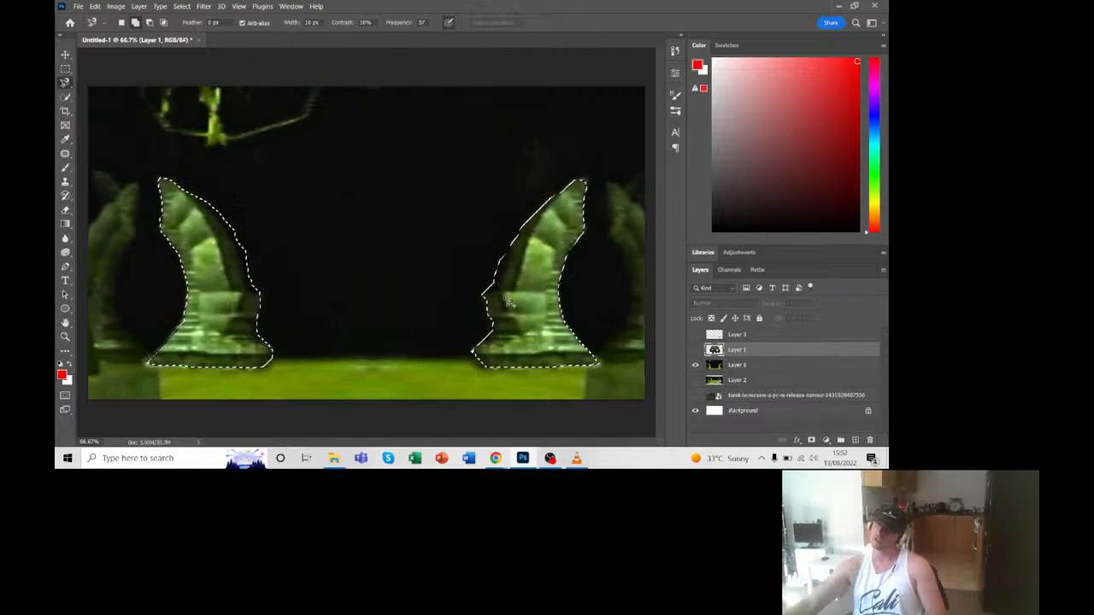
Step: Copy the selected pillars from Layer 6 onto a new layer, placed above Layer 1 in the layer stack
{"action": "left_click", "coordinate": [715, 365]}
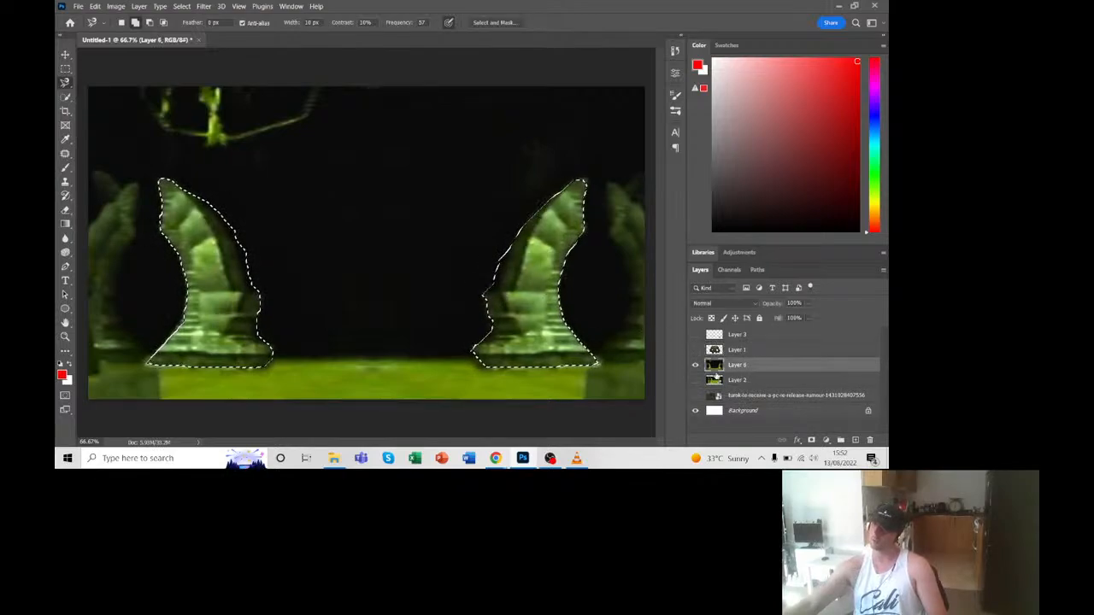
{"action": "key", "text": "ctrl+j"}
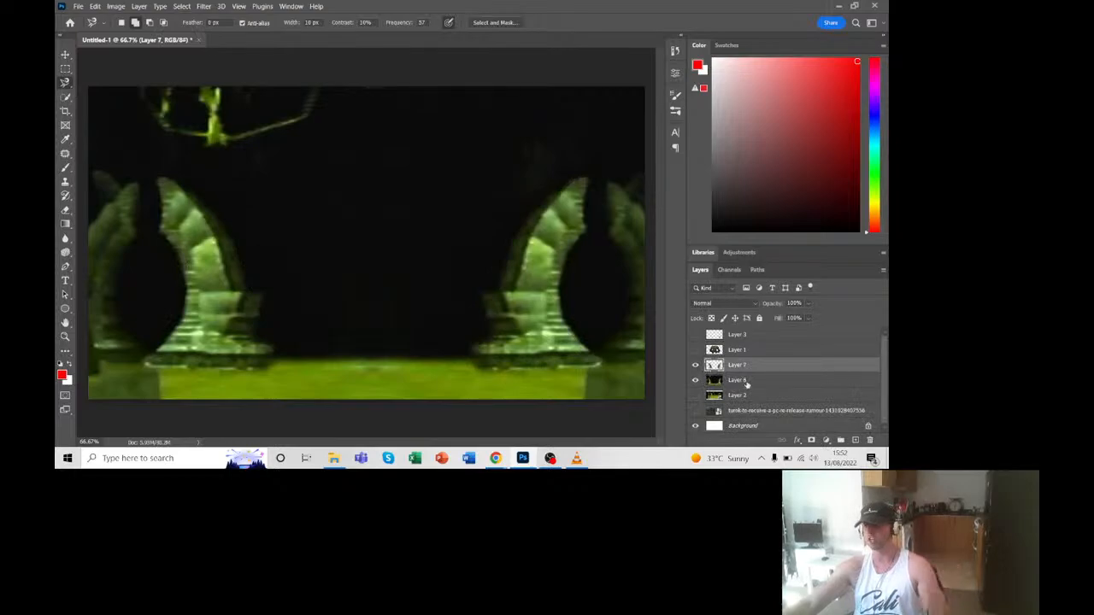
{"action": "left_click_drag", "start_coordinate": [743, 365], "coordinate": [742, 343]}
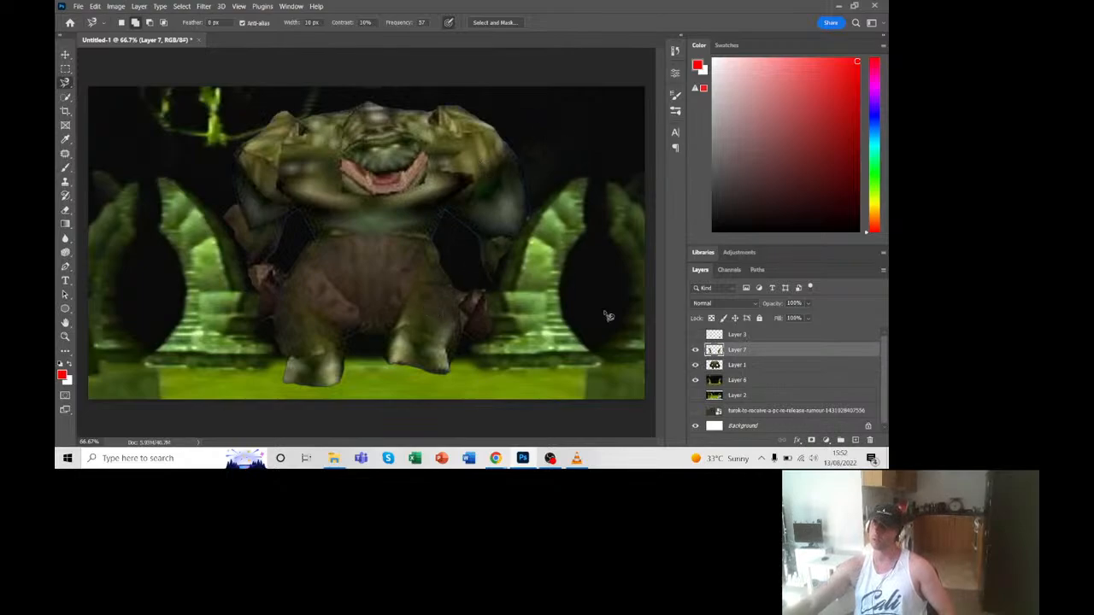
Step: Shrink the monster on Layer 1 to about 86% and centre it between the two stone pillars
{"action": "key", "text": "ctrl+t"}
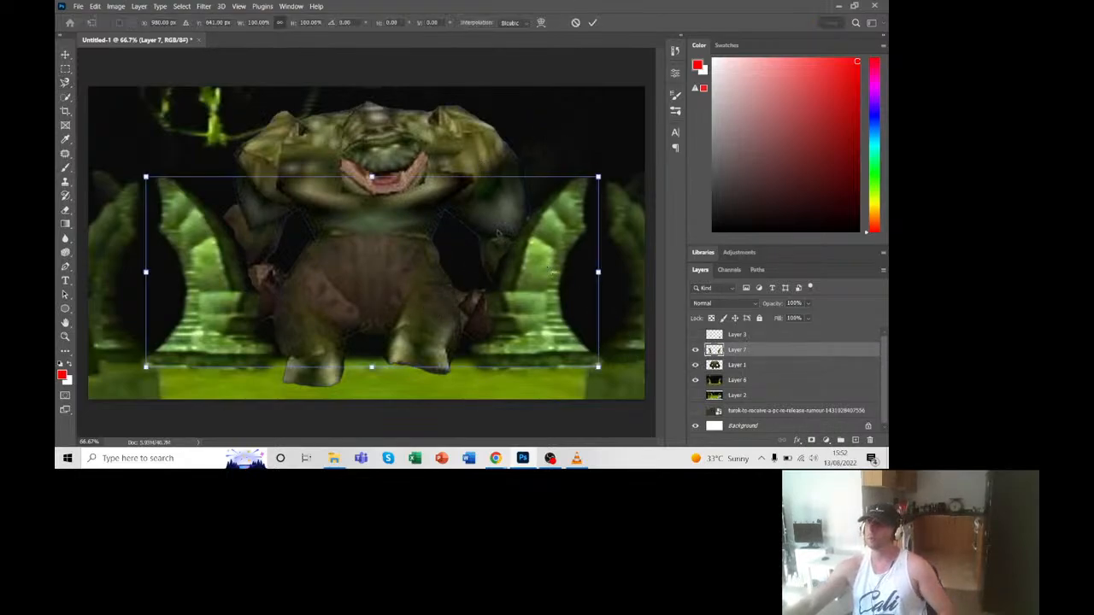
{"action": "key", "text": "Return"}
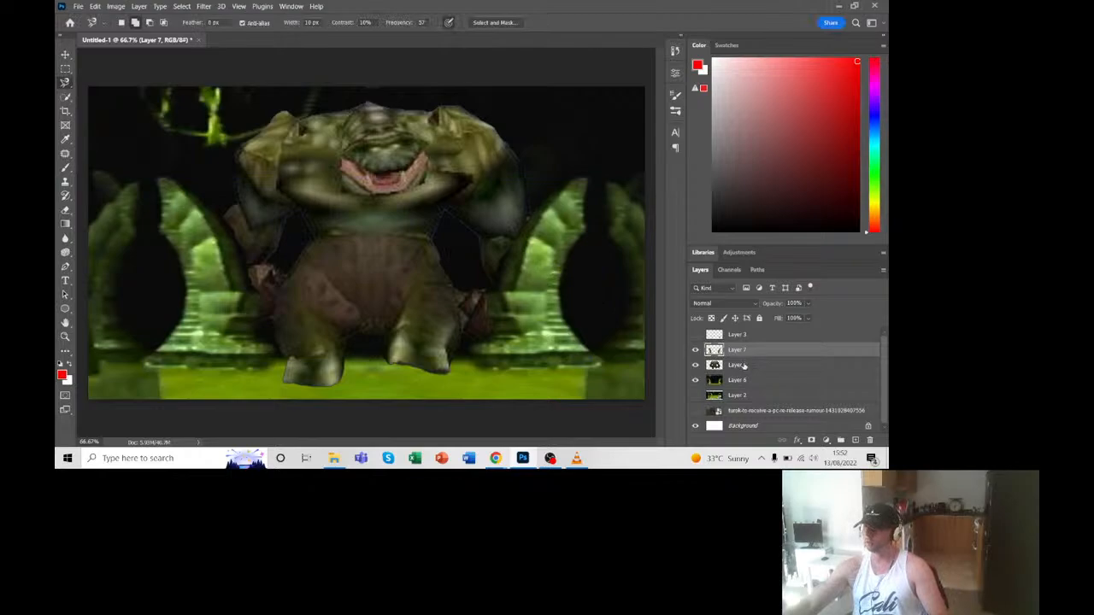
{"action": "left_click", "coordinate": [746, 365]}
{"action": "key", "text": "ctrl+t"}
{"action": "left_click_drag", "start_coordinate": [409, 254], "coordinate": [399, 286]}
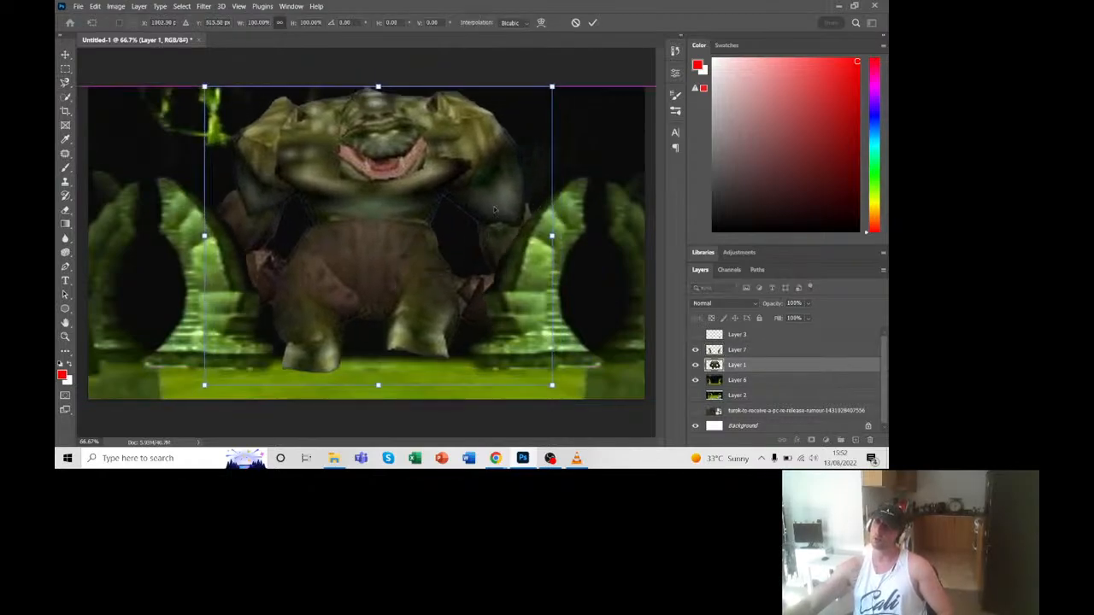
{"action": "left_click_drag", "start_coordinate": [551, 86], "coordinate": [507, 122]}
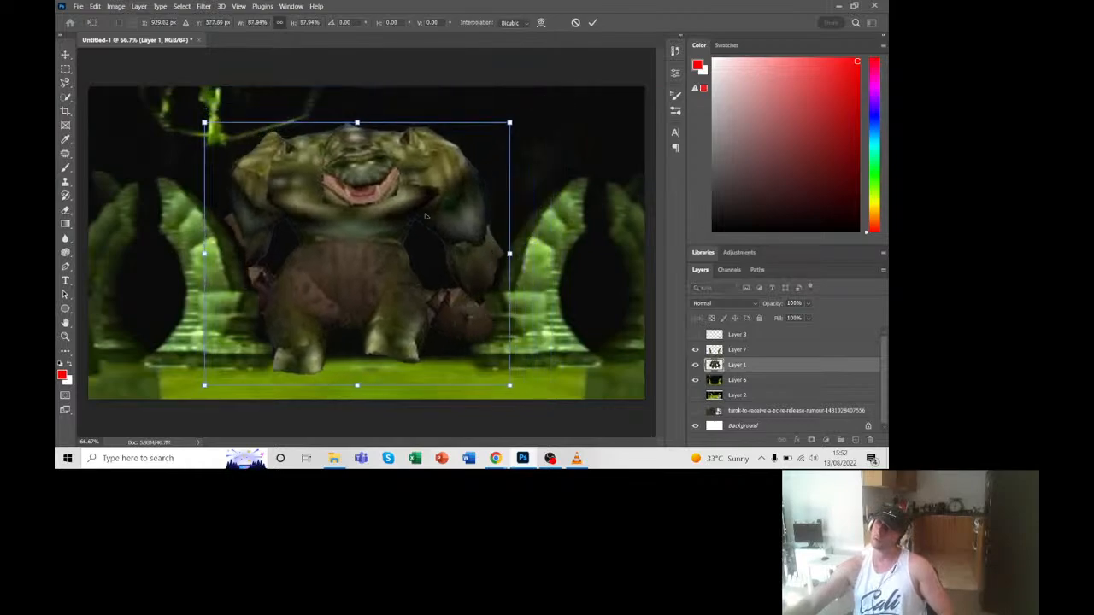
{"action": "left_click_drag", "start_coordinate": [416, 228], "coordinate": [436, 236]}
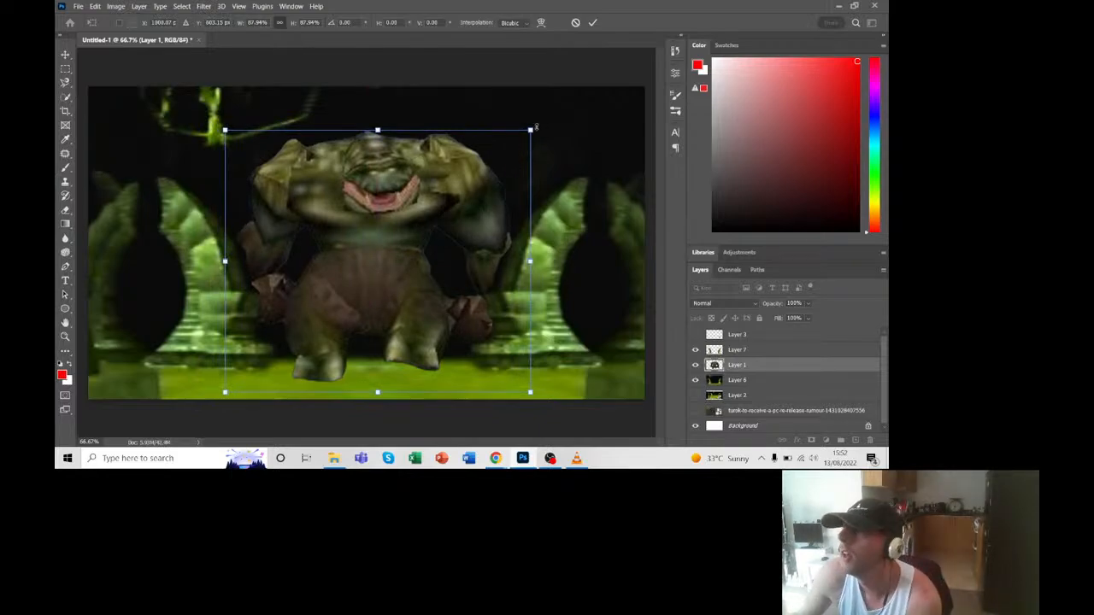
{"action": "left_click_drag", "start_coordinate": [531, 130], "coordinate": [522, 136]}
{"action": "left_click_drag", "start_coordinate": [451, 243], "coordinate": [454, 235]}
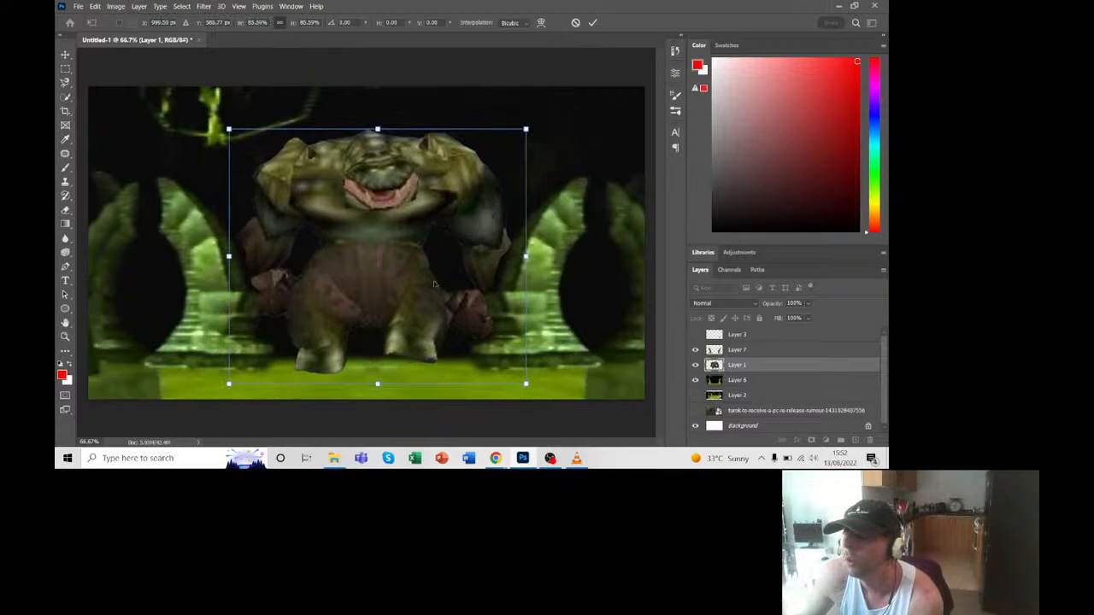
Step: Show Layer 3, rotate the seated man about 6.4° counterclockwise, and nudge him slightly right in front of the right pillar
{"action": "left_click", "coordinate": [695, 335]}
{"action": "key", "text": "l"}
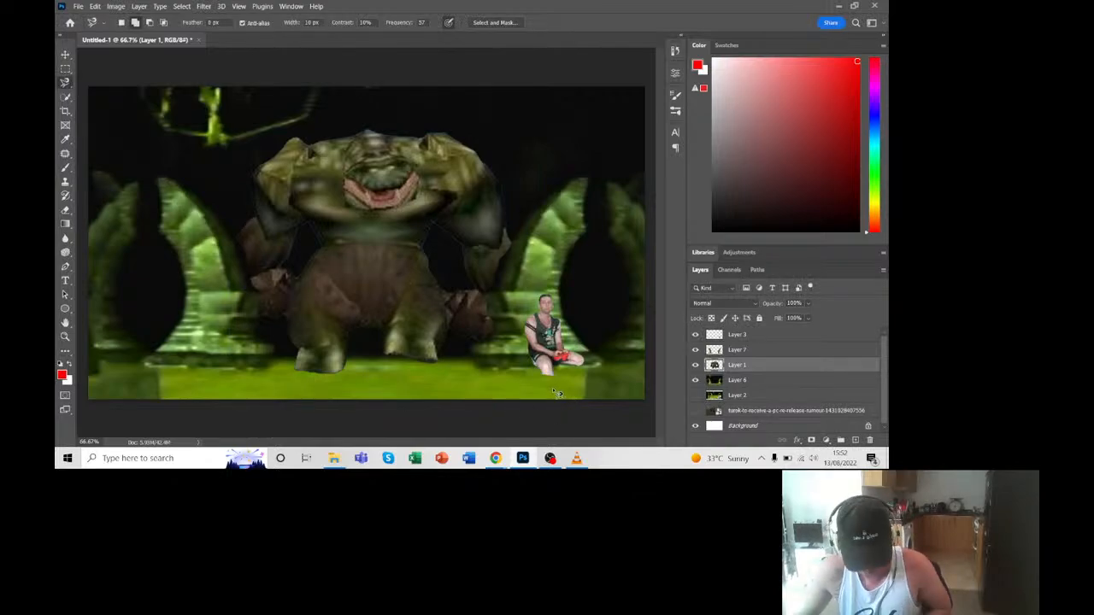
{"action": "key", "text": "ctrl+t"}
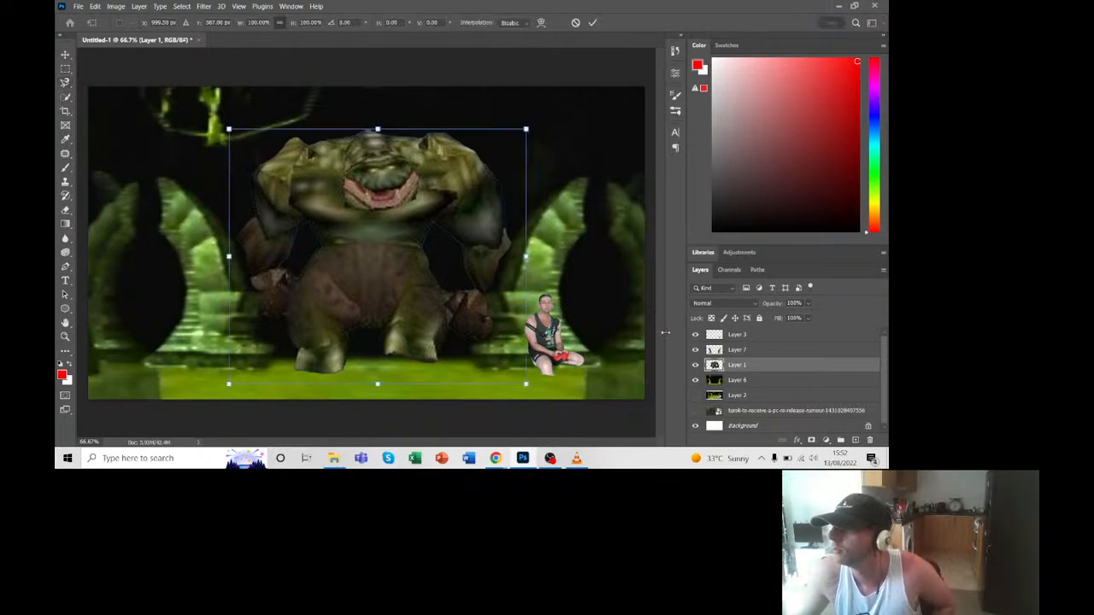
{"action": "left_click", "coordinate": [754, 338]}
{"action": "key", "text": "ctrl+t"}
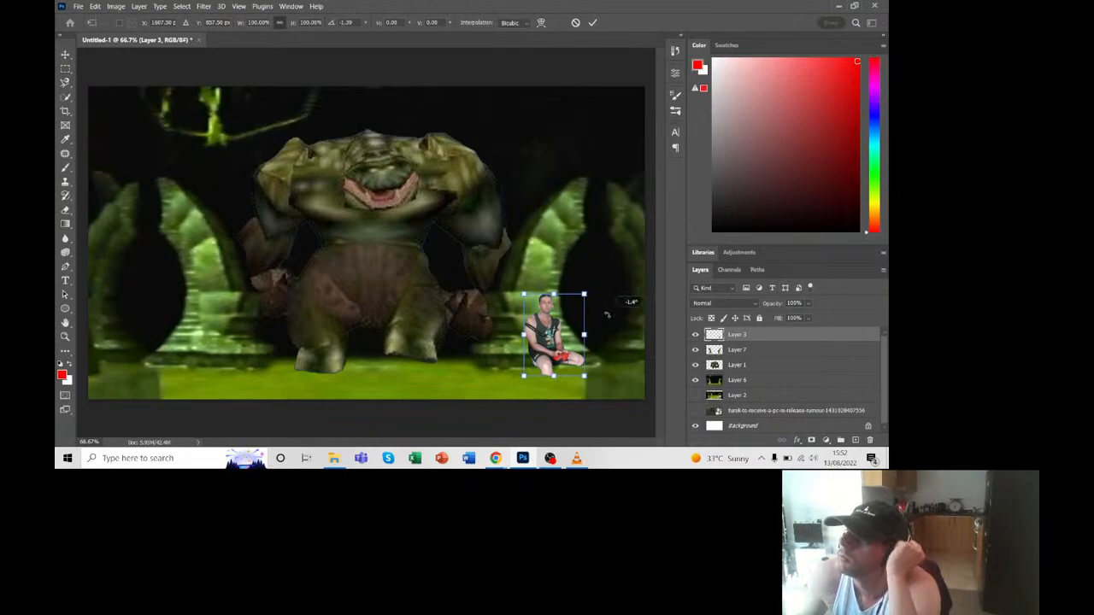
{"action": "left_click_drag", "start_coordinate": [627, 303], "coordinate": [630, 298]}
{"action": "left_click_drag", "start_coordinate": [535, 361], "coordinate": [540, 361]}
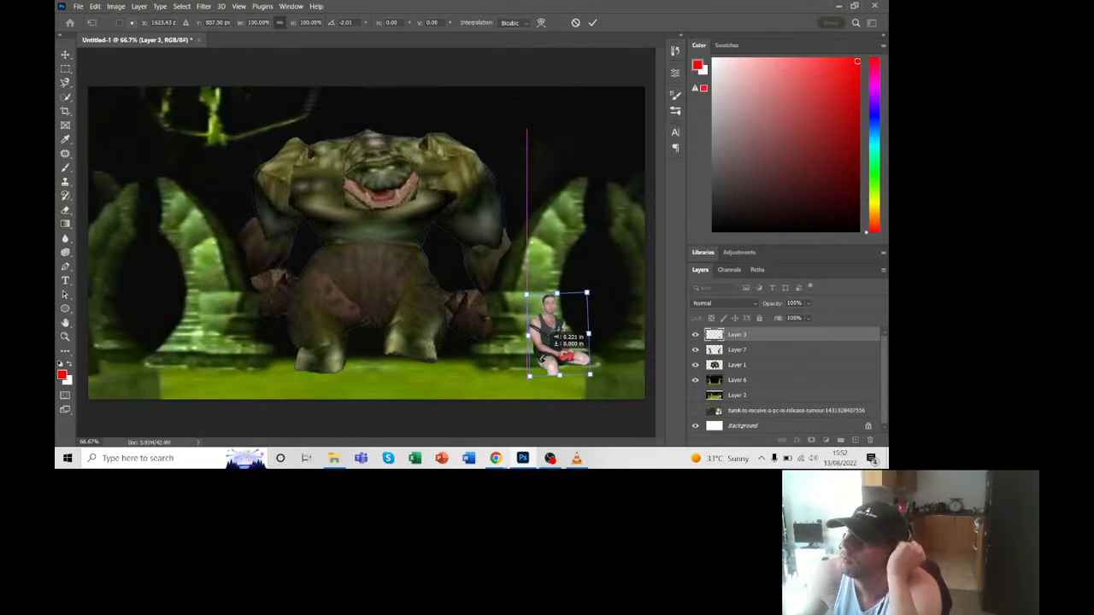
{"action": "left_click_drag", "start_coordinate": [611, 321], "coordinate": [615, 316]}
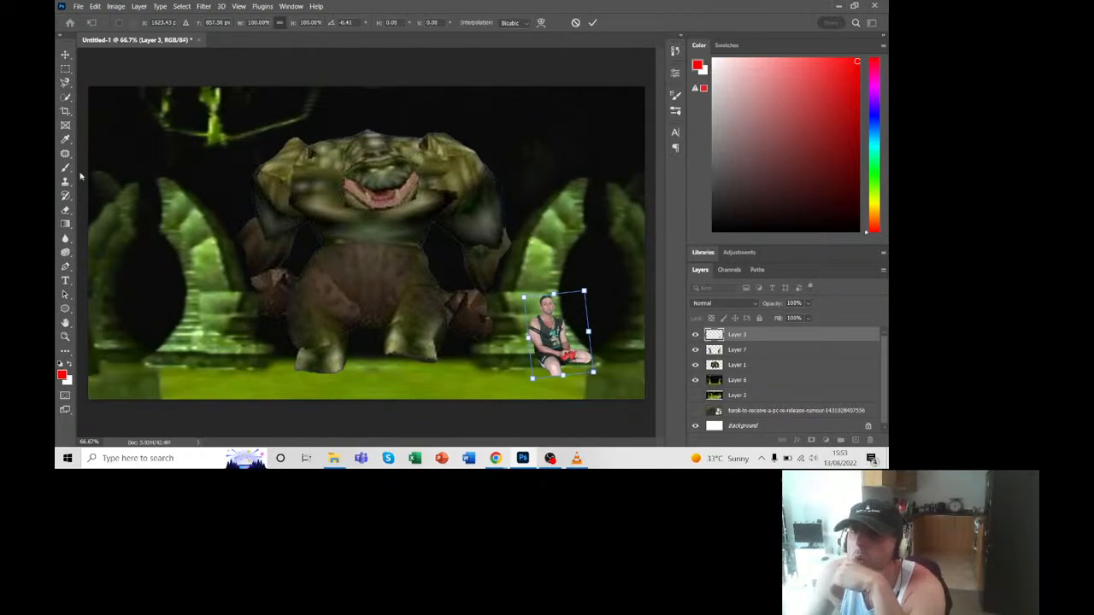
{"action": "key", "text": "l"}
Step: Erase the inner edges of the pillar copies on Layer 7 with a 32 px Eraser at 24% hardness
{"action": "left_click", "coordinate": [741, 351]}
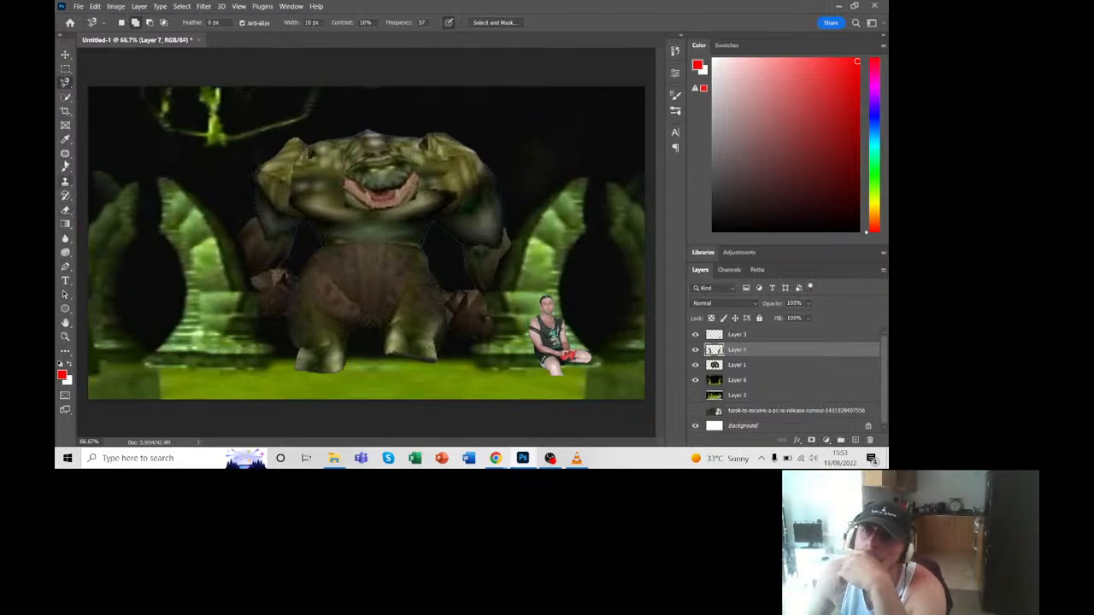
{"action": "left_click", "coordinate": [66, 210]}
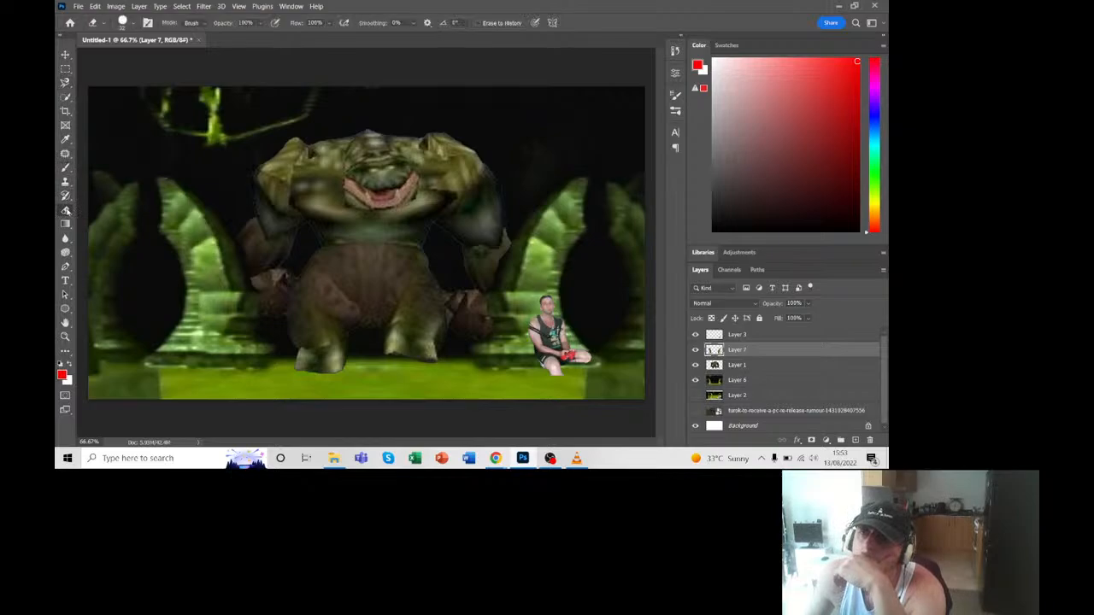
{"action": "left_click", "coordinate": [134, 26]}
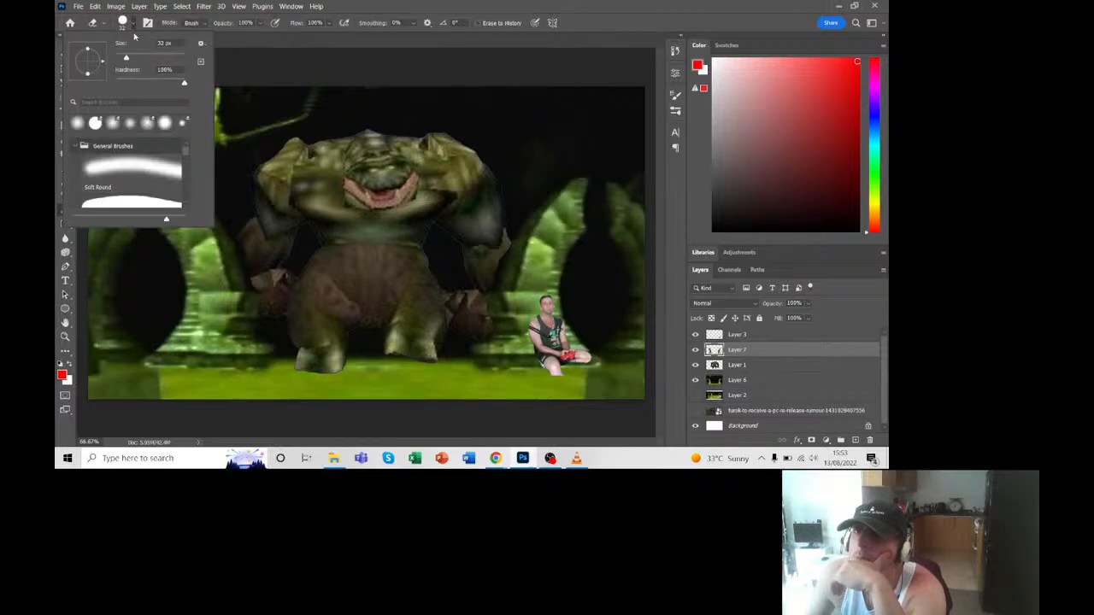
{"action": "left_click_drag", "start_coordinate": [183, 84], "coordinate": [131, 85]}
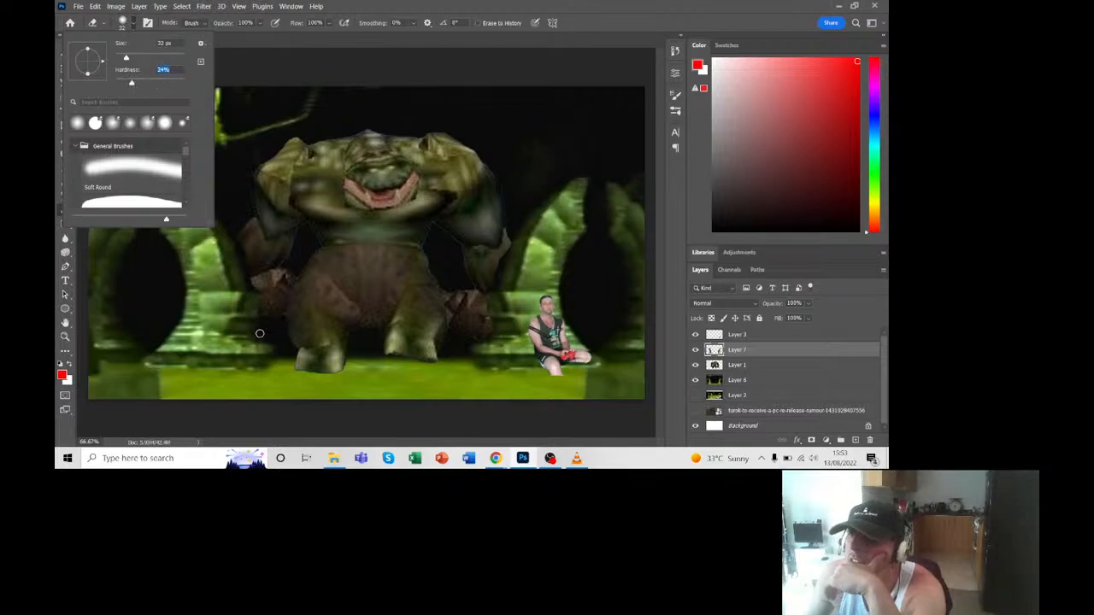
{"action": "left_click", "coordinate": [260, 333]}
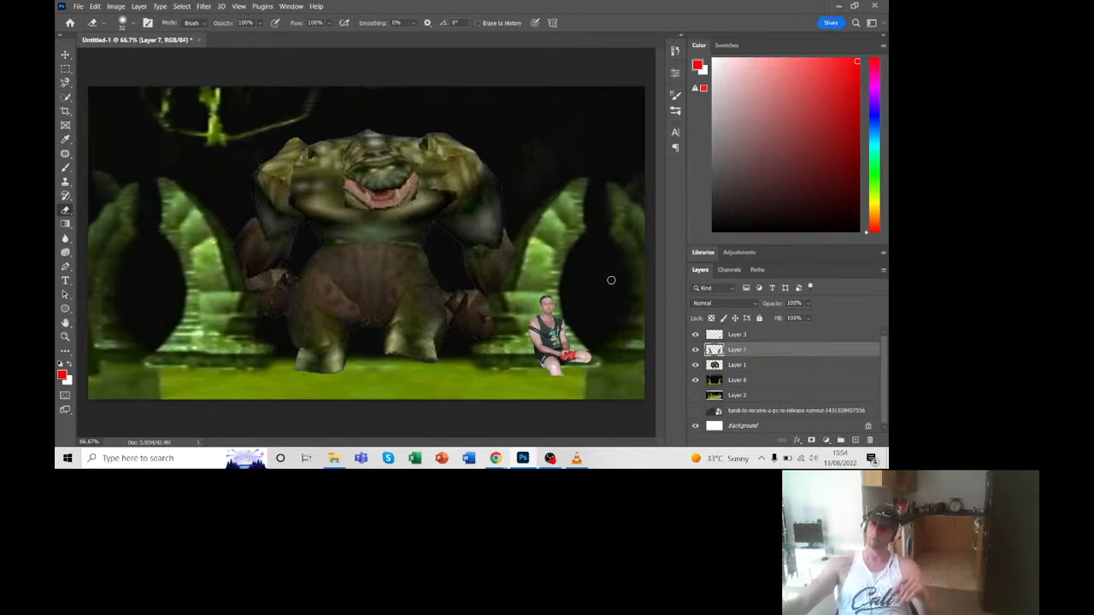
Step: Add a Stroke layer effect to the monster on Layer 1, keeping its position set to Outside
{"action": "left_click", "coordinate": [768, 366]}
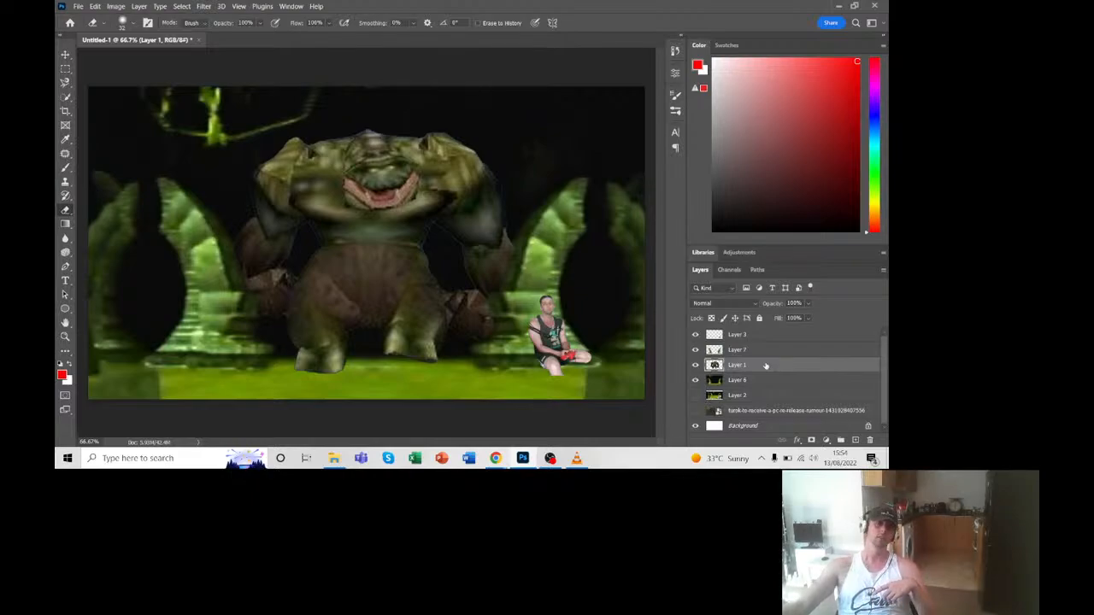
{"action": "right_click", "coordinate": [766, 366]}
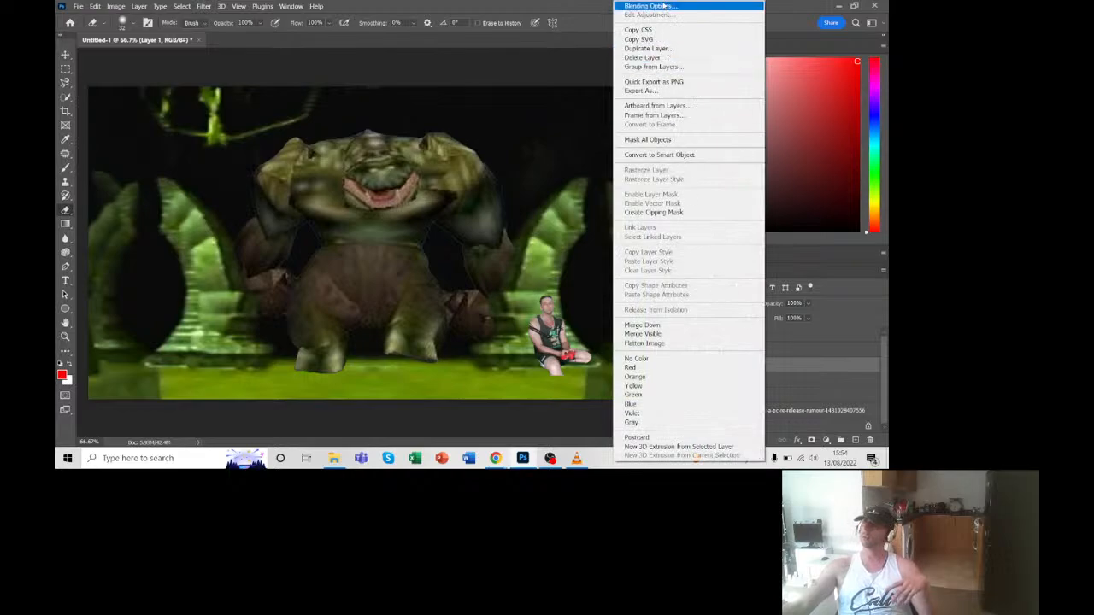
{"action": "left_click", "coordinate": [585, 41]}
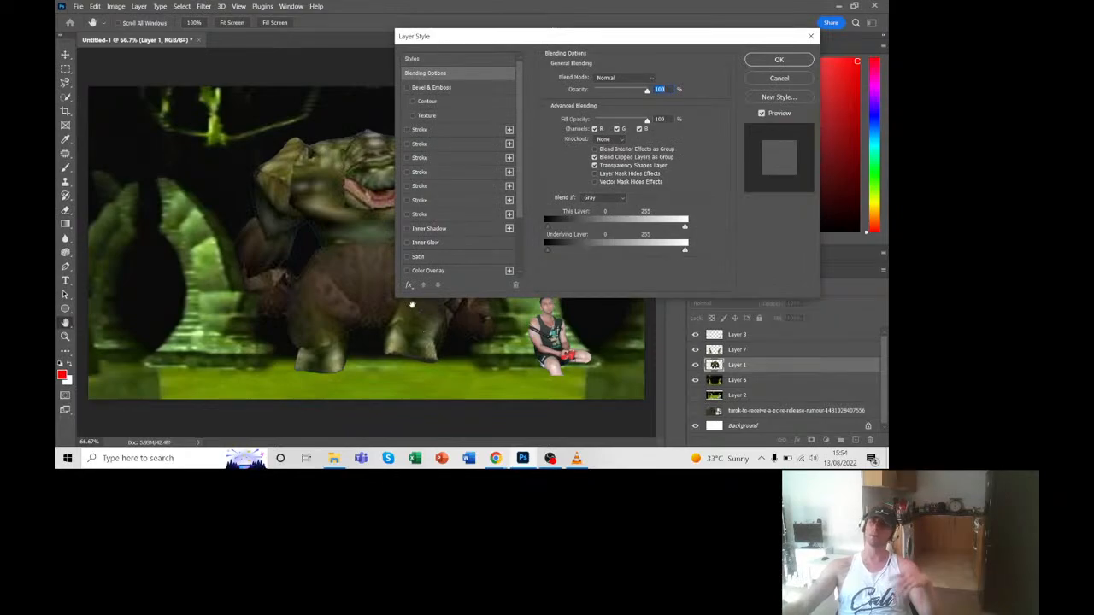
{"action": "left_click", "coordinate": [407, 130]}
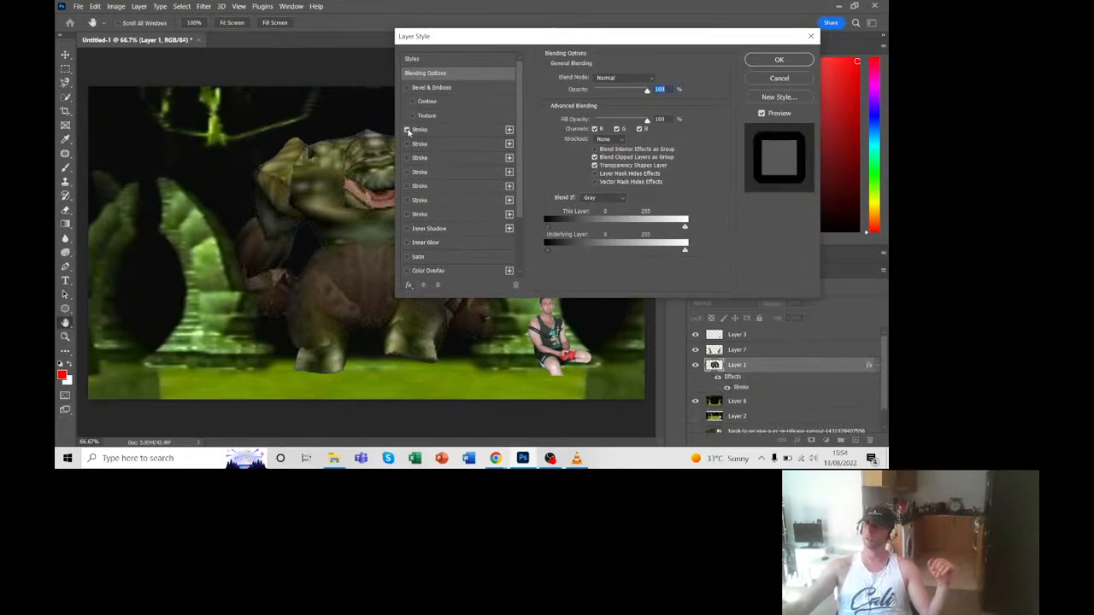
{"action": "left_click", "coordinate": [445, 133]}
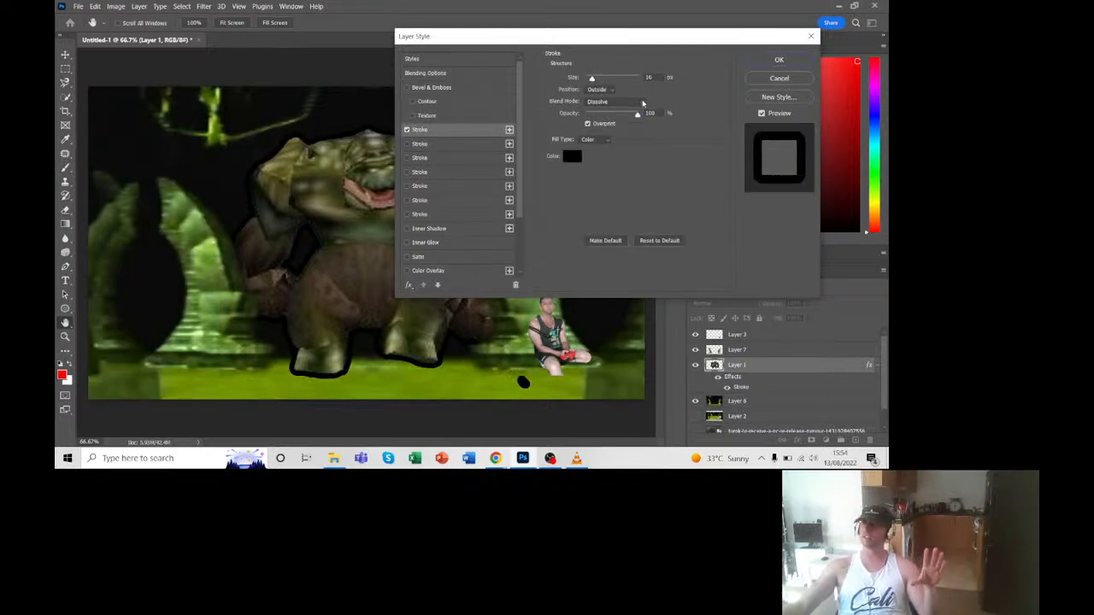
{"action": "left_click", "coordinate": [600, 90]}
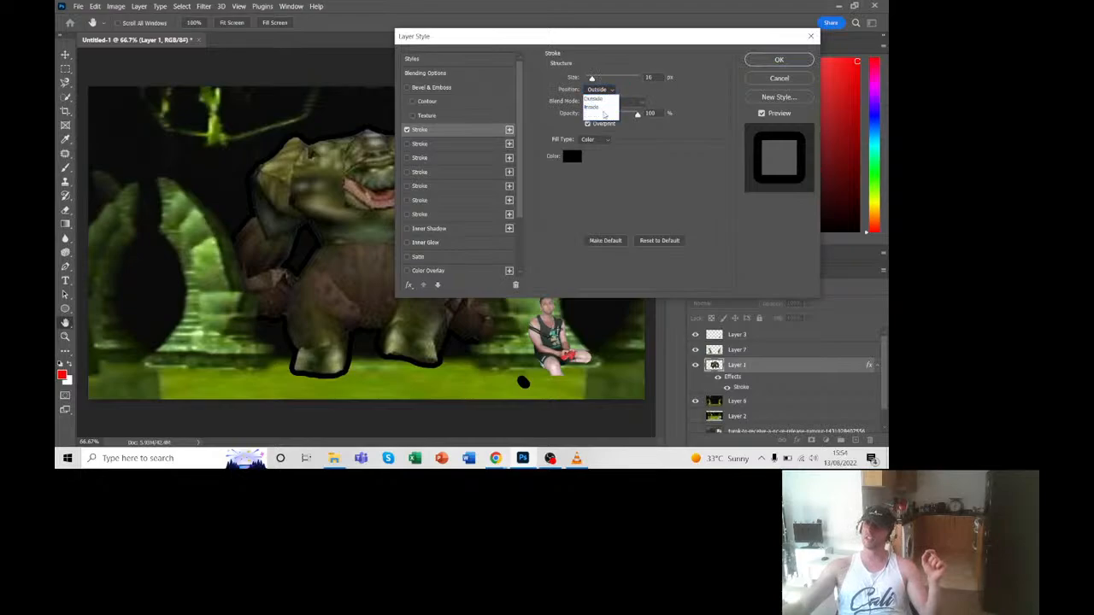
{"action": "left_click", "coordinate": [629, 92]}
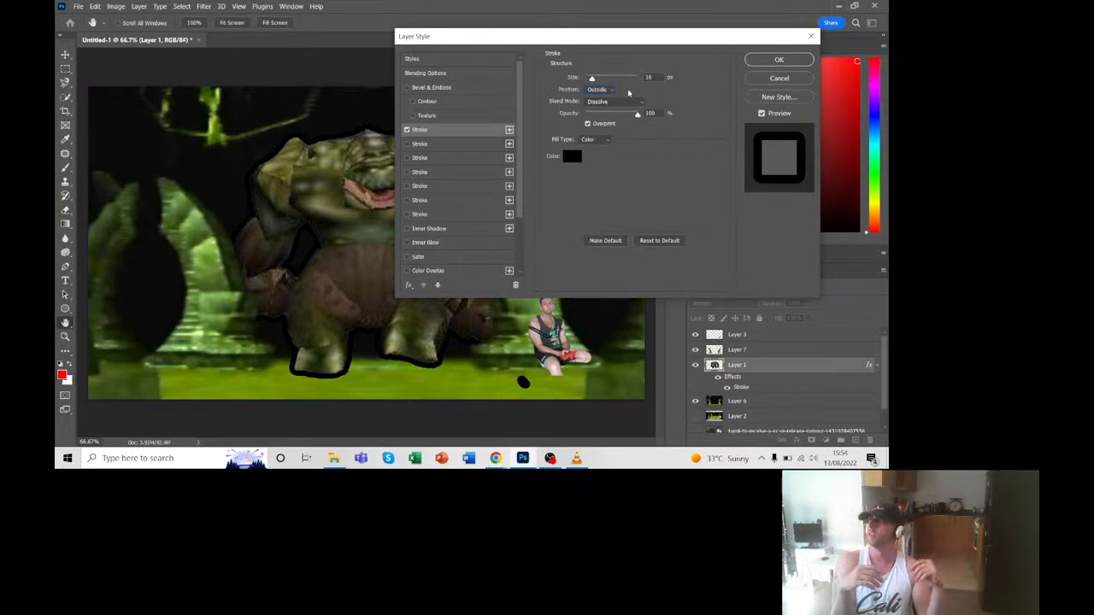
{"action": "left_click", "coordinate": [612, 89]}
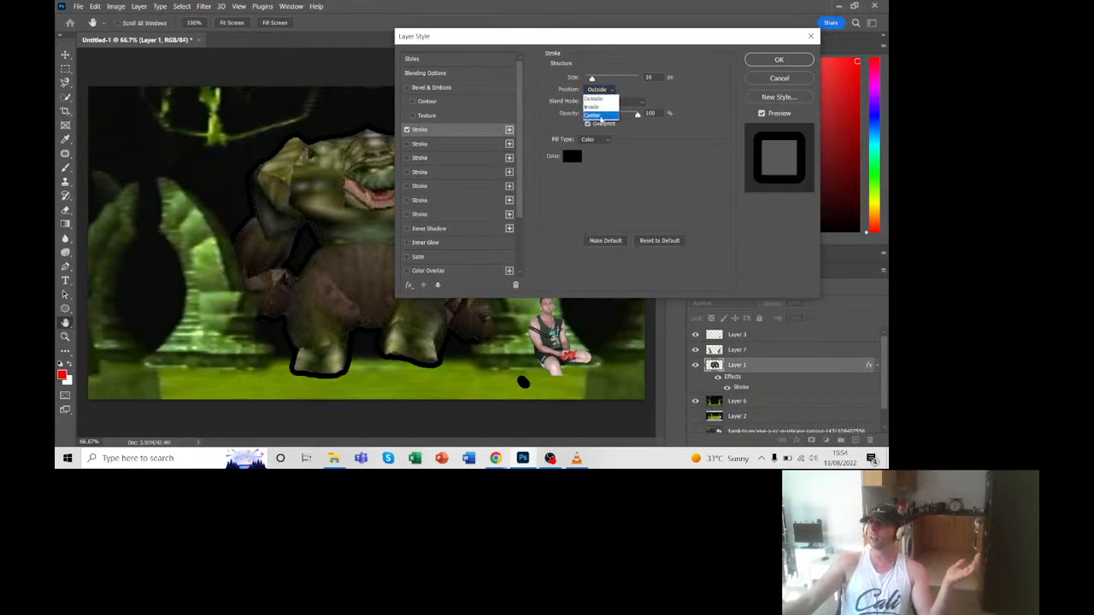
{"action": "left_click", "coordinate": [668, 106]}
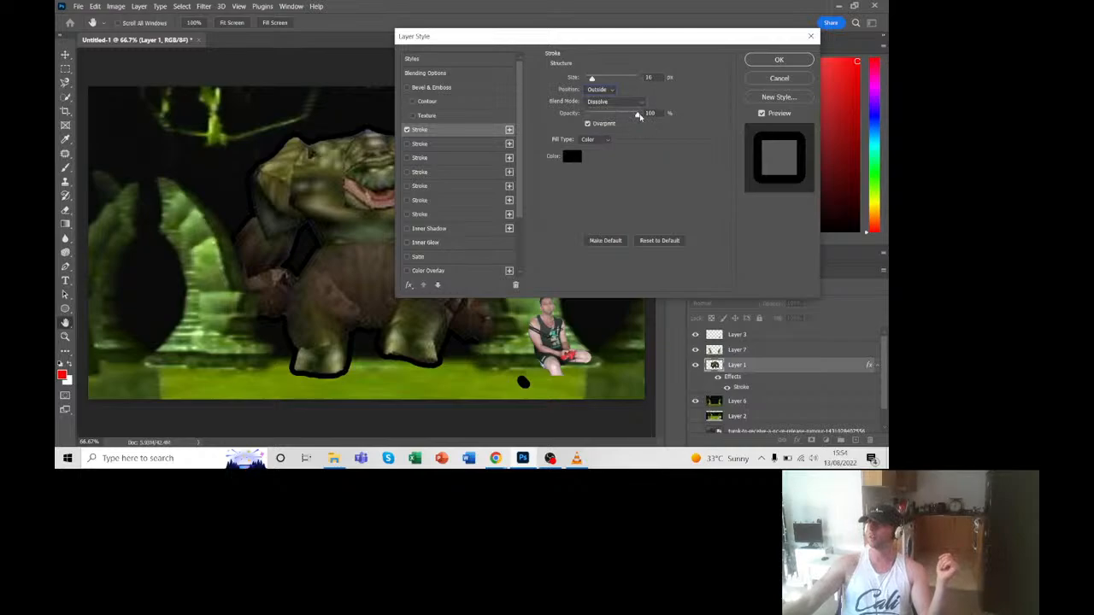
{"action": "mouse_move", "coordinate": [639, 116]}
{"action": "left_mouse_down"}
{"action": "mouse_move", "coordinate": [589, 118]}
{"action": "mouse_move", "coordinate": [644, 120]}
{"action": "left_mouse_up"}
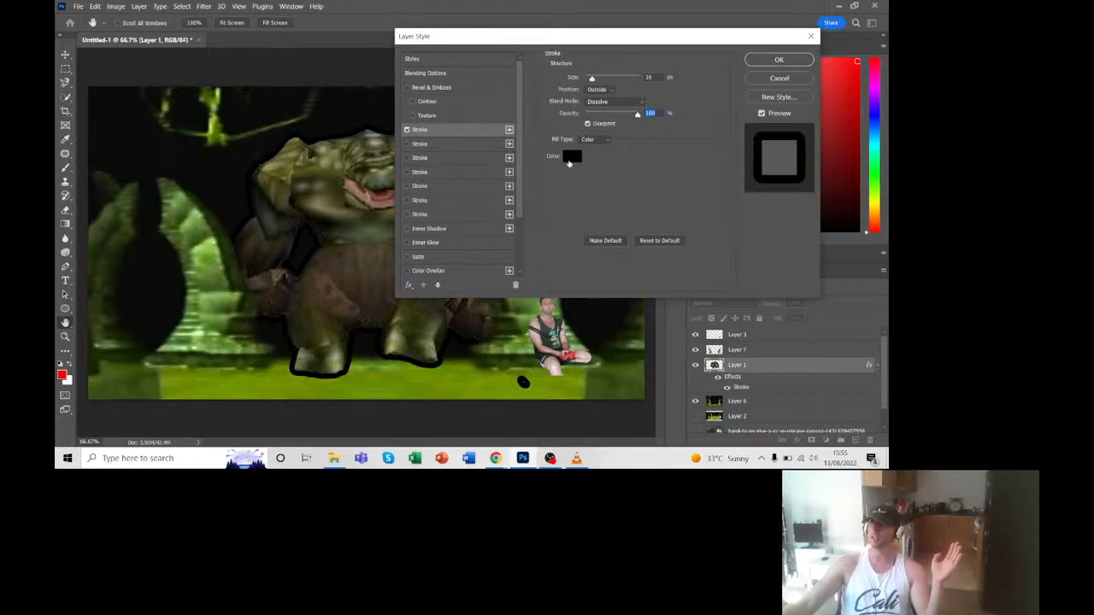
Step: Colour the monster's stroke red (ff0000), reduce its size to a thin outline, and apply the layer style
{"action": "left_click", "coordinate": [570, 160]}
{"action": "type", "text": "ff0000"}
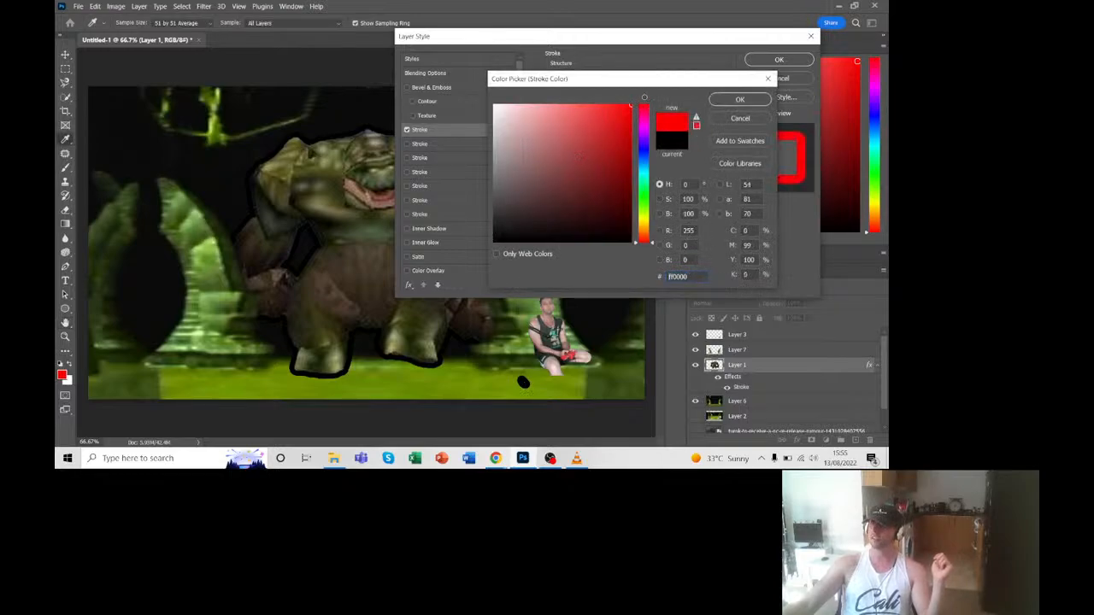
{"action": "left_click", "coordinate": [739, 100]}
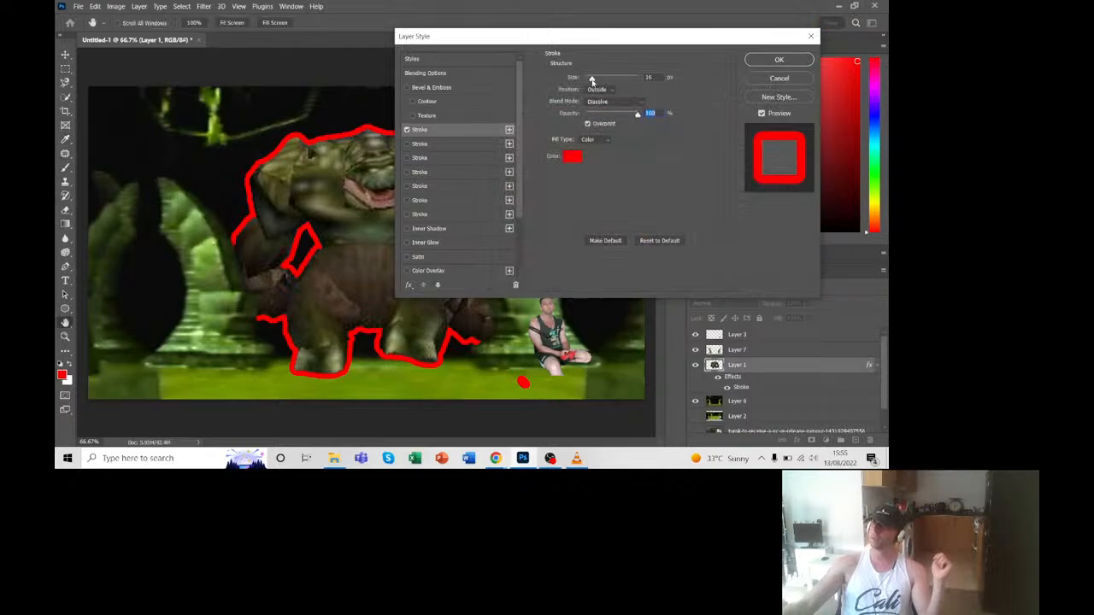
{"action": "left_click_drag", "start_coordinate": [592, 79], "coordinate": [589, 84]}
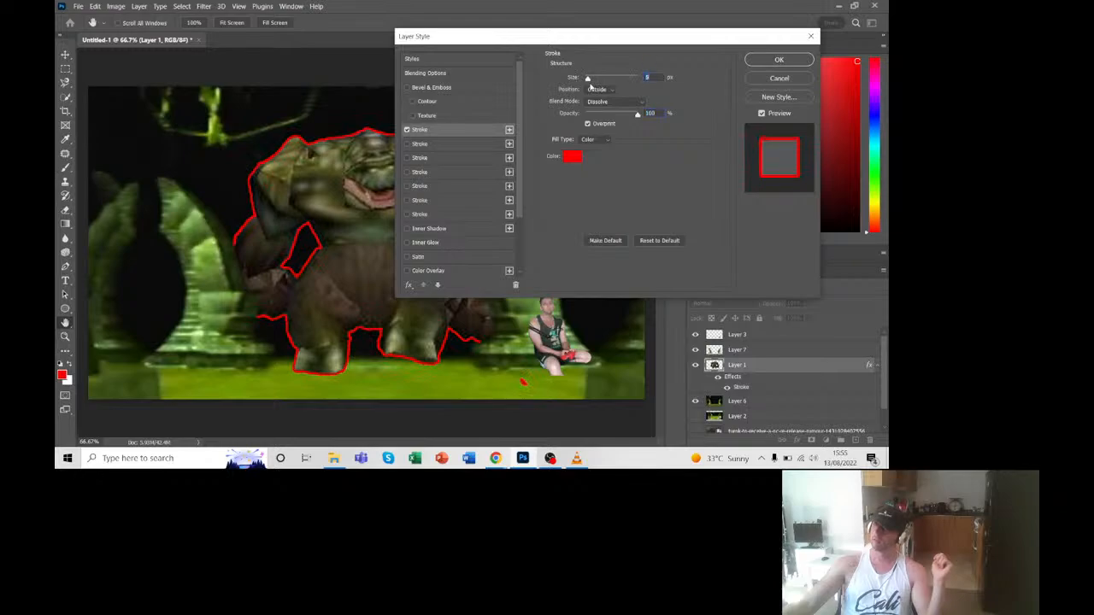
{"action": "left_click", "coordinate": [779, 59]}
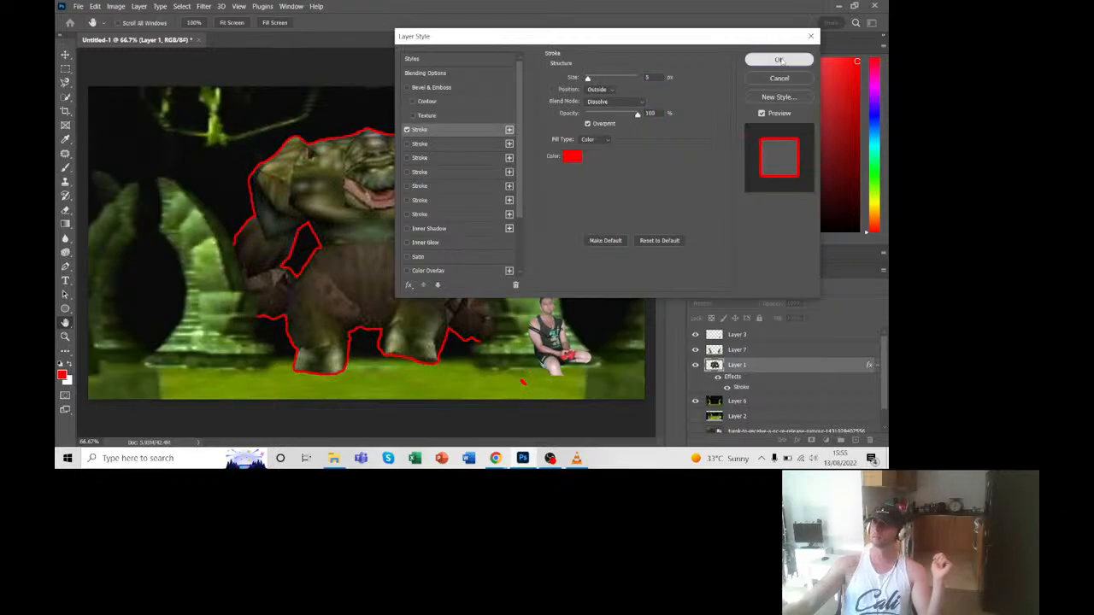
Step: Try erasing a vertical streak up the monster's belly from between its legs, and undo it
{"action": "key", "text": "e"}
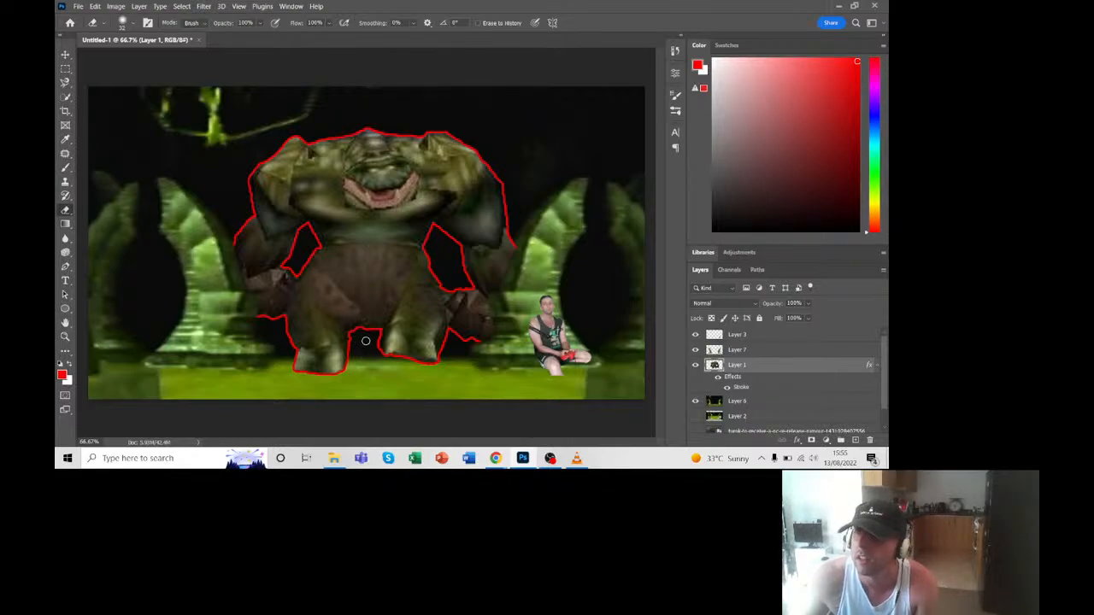
{"action": "left_click_drag", "start_coordinate": [365, 341], "coordinate": [375, 279]}
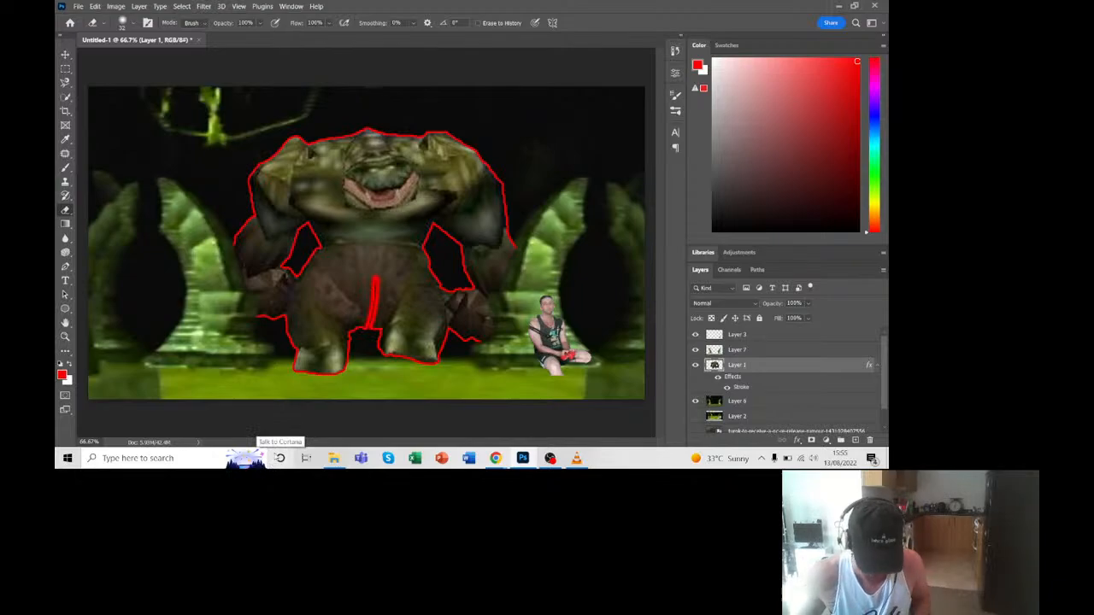
{"action": "key", "text": "ctrl+z"}
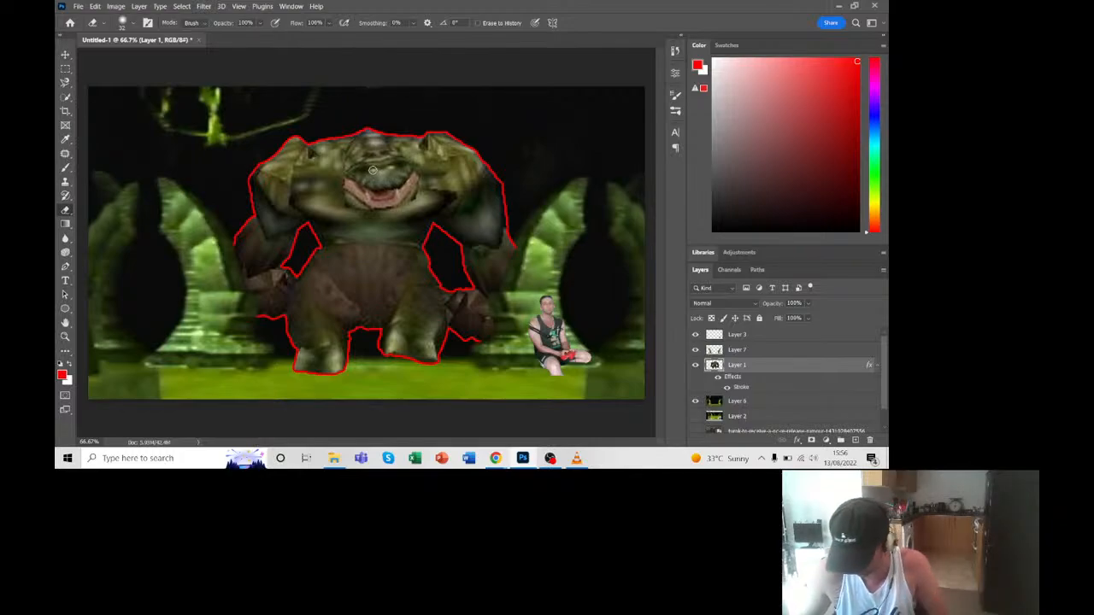
Step: Try erasing both of the monster's bright eye spots on Layer 1 with a 14 px Eraser so the red stroke fills them
{"action": "key", "text": "ctrl+plus"}
{"action": "key", "text": "ctrl+plus"}
{"action": "key", "text": "ctrl+plus"}
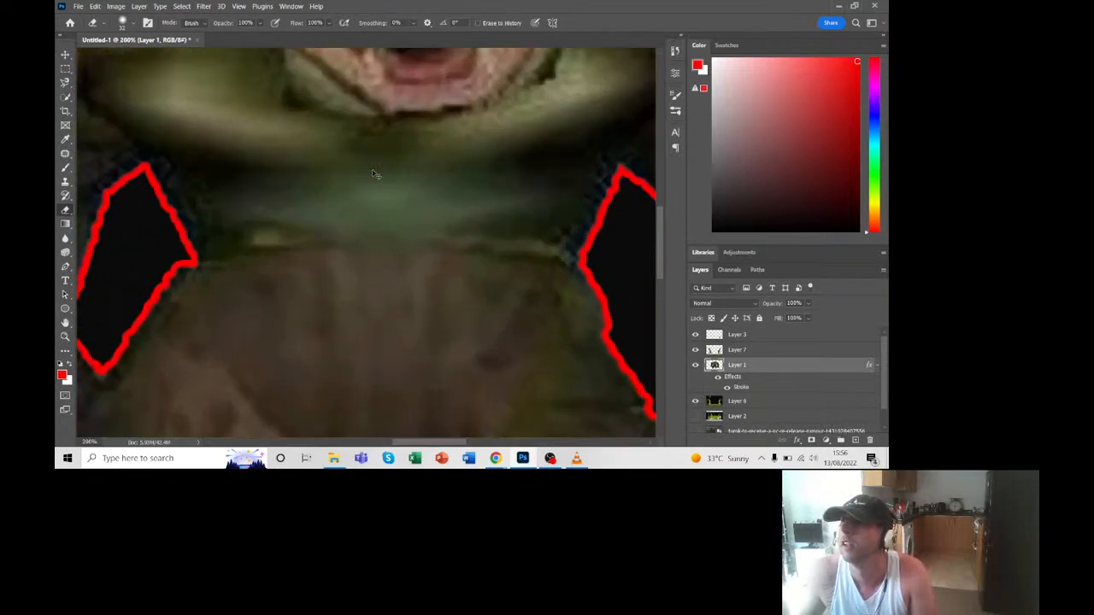
{"action": "scroll", "coordinate": [394, 249], "scroll_direction": "up", "scroll_amount": 5}
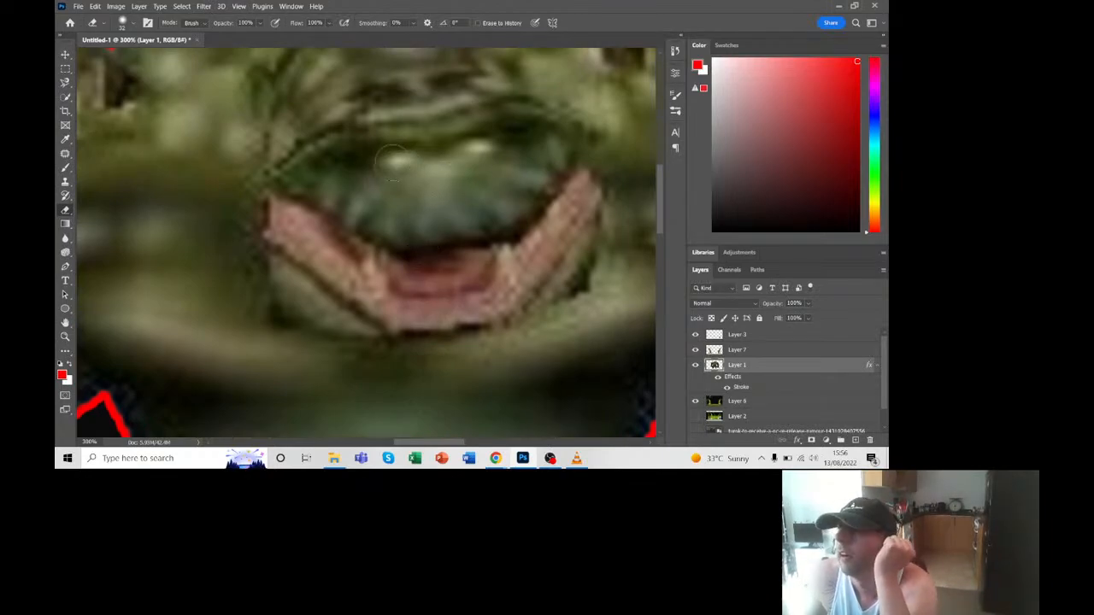
{"action": "left_click", "coordinate": [136, 24]}
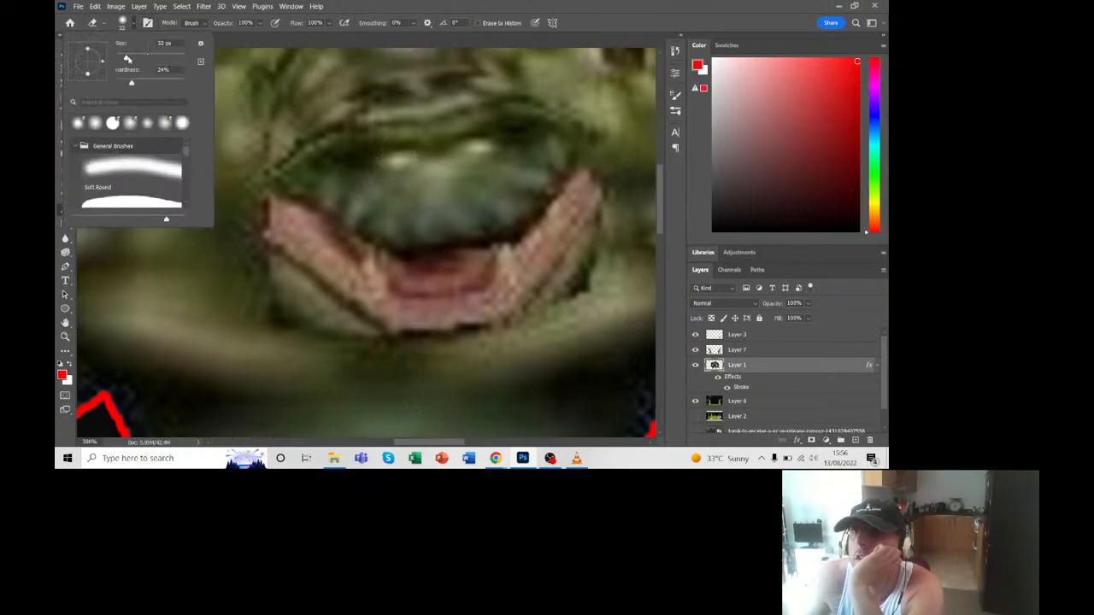
{"action": "left_click_drag", "start_coordinate": [127, 58], "coordinate": [120, 59]}
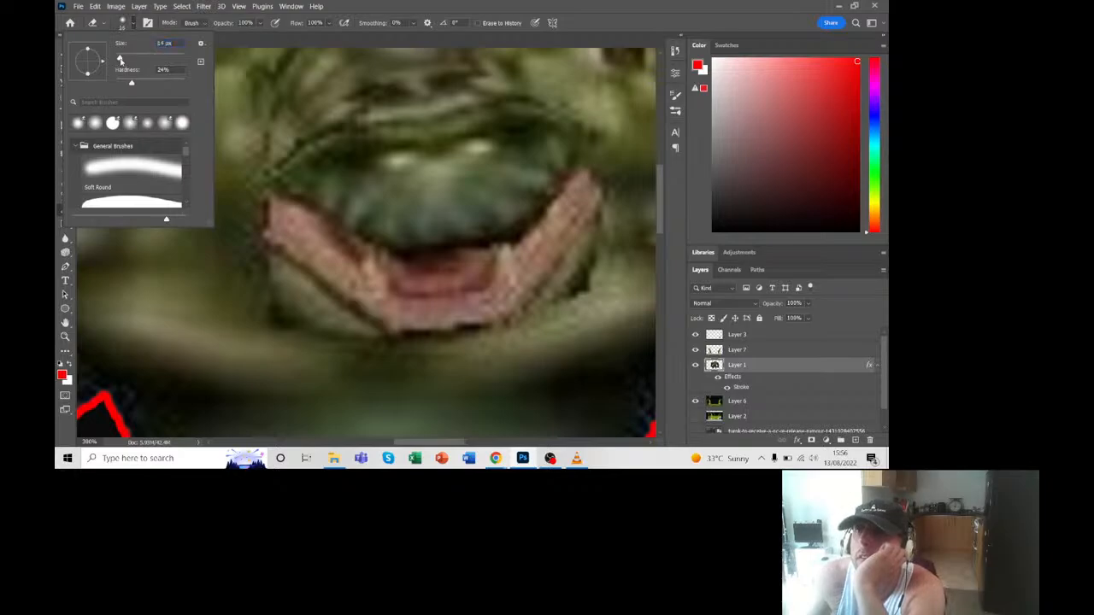
{"action": "key", "text": "Return"}
{"action": "left_click", "coordinate": [396, 161]}
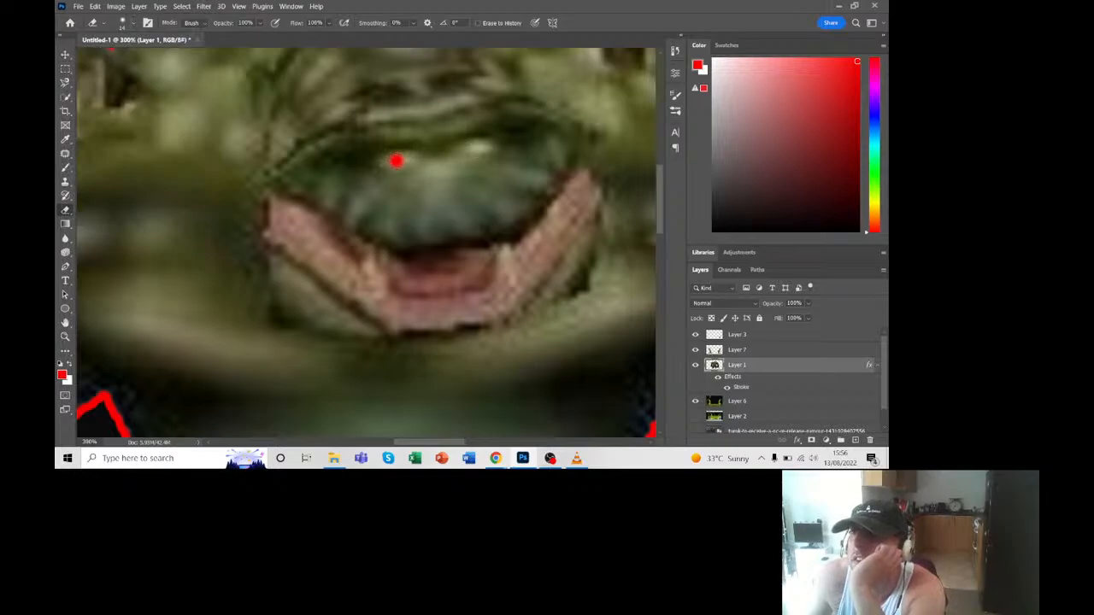
{"action": "left_click", "coordinate": [476, 149]}
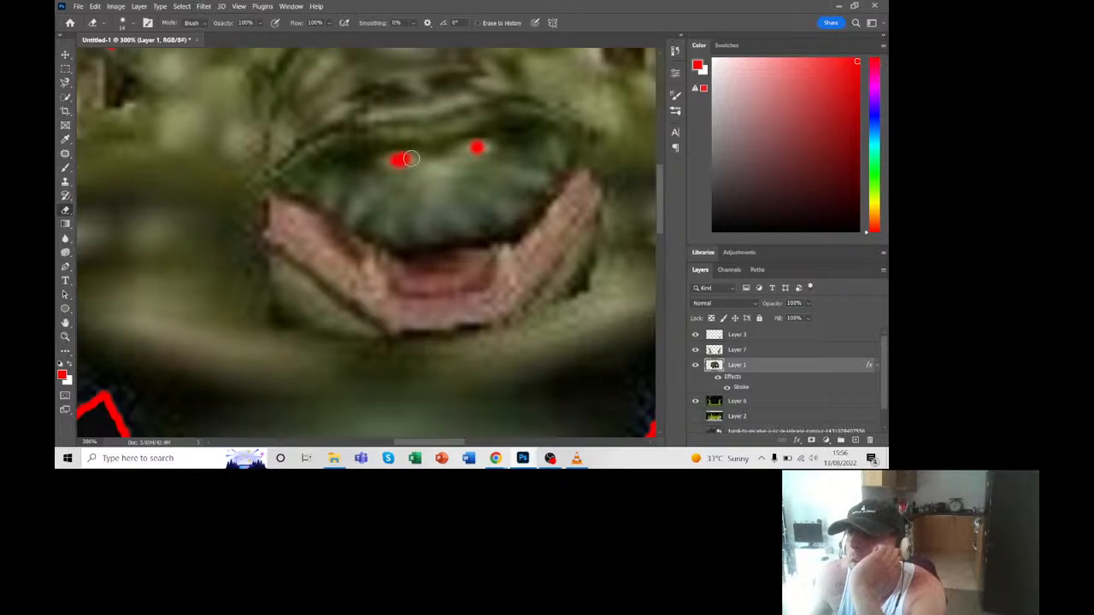
{"action": "left_click_drag", "start_coordinate": [410, 159], "coordinate": [396, 162]}
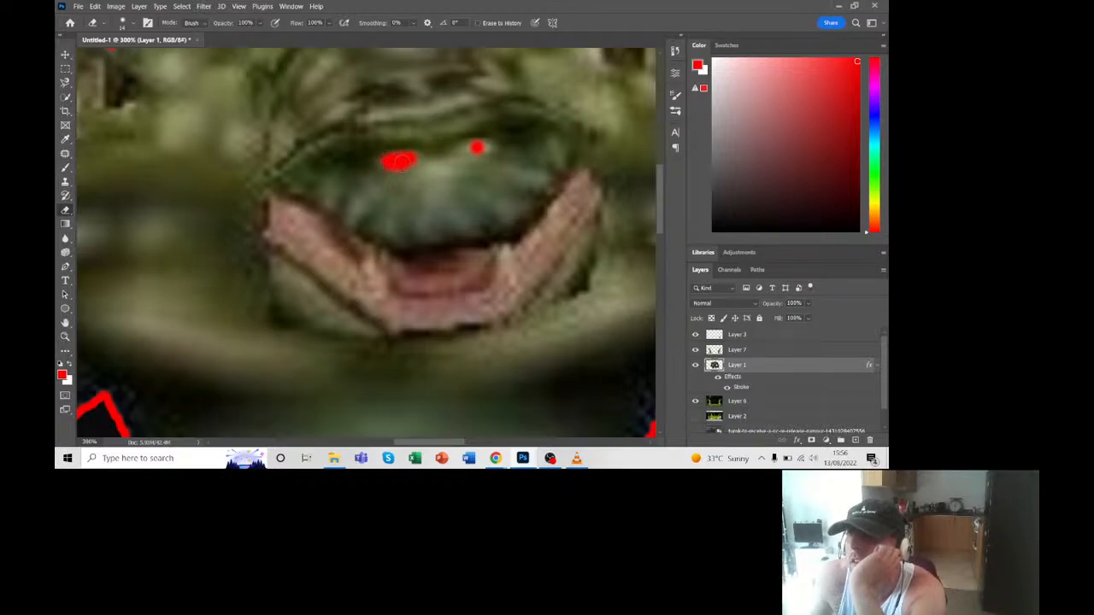
Step: Reduce the Eraser size to 9 px and undo all the erasures on the monster's eyes
{"action": "left_click", "coordinate": [132, 24]}
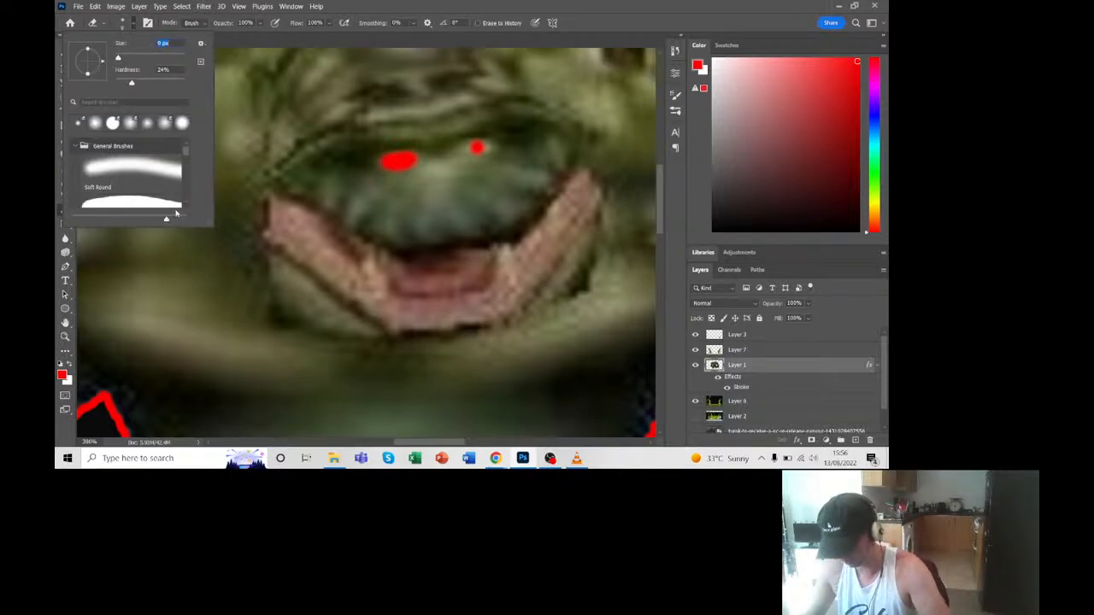
{"action": "left_click", "coordinate": [245, 225]}
{"action": "key", "text": "ctrl+plus"}
{"action": "key", "text": "ctrl+plus"}
{"action": "key", "text": "ctrl+plus"}
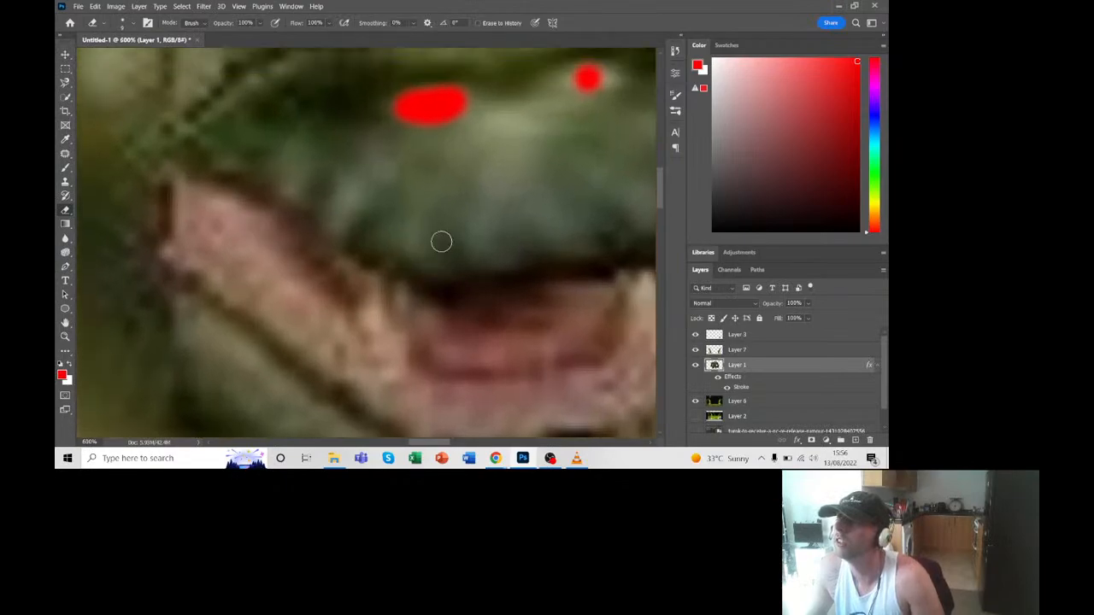
{"action": "scroll", "coordinate": [445, 259], "scroll_direction": "up", "scroll_amount": 1}
{"action": "scroll", "coordinate": [445, 259], "scroll_direction": "up", "scroll_amount": 1}
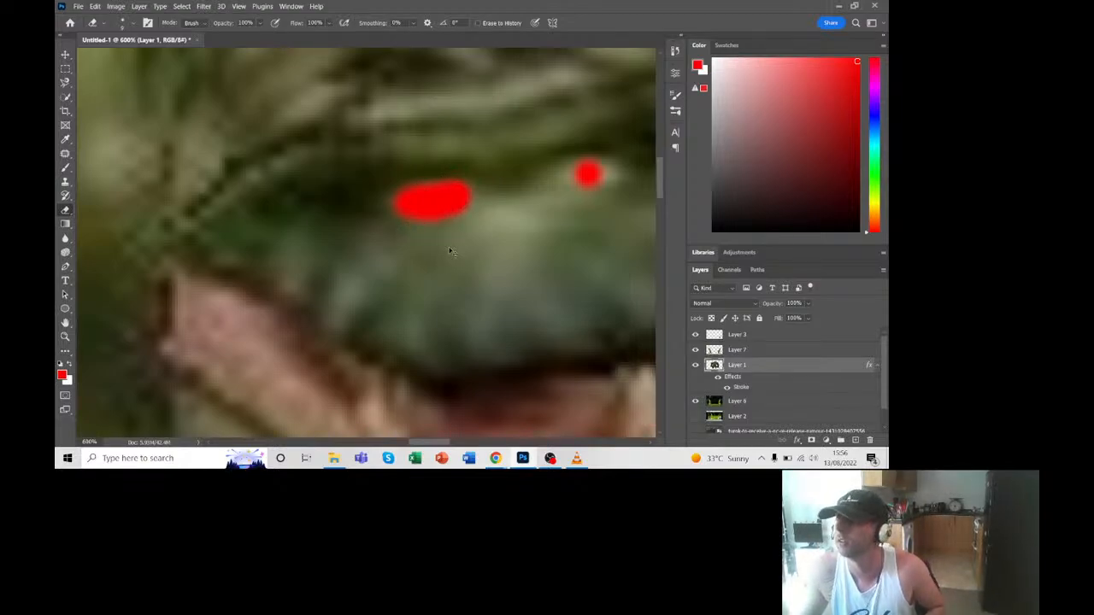
{"action": "left_click_drag", "start_coordinate": [472, 229], "coordinate": [488, 229]}
{"action": "key", "text": "ctrl+z"}
{"action": "key", "text": "ctrl+z"}
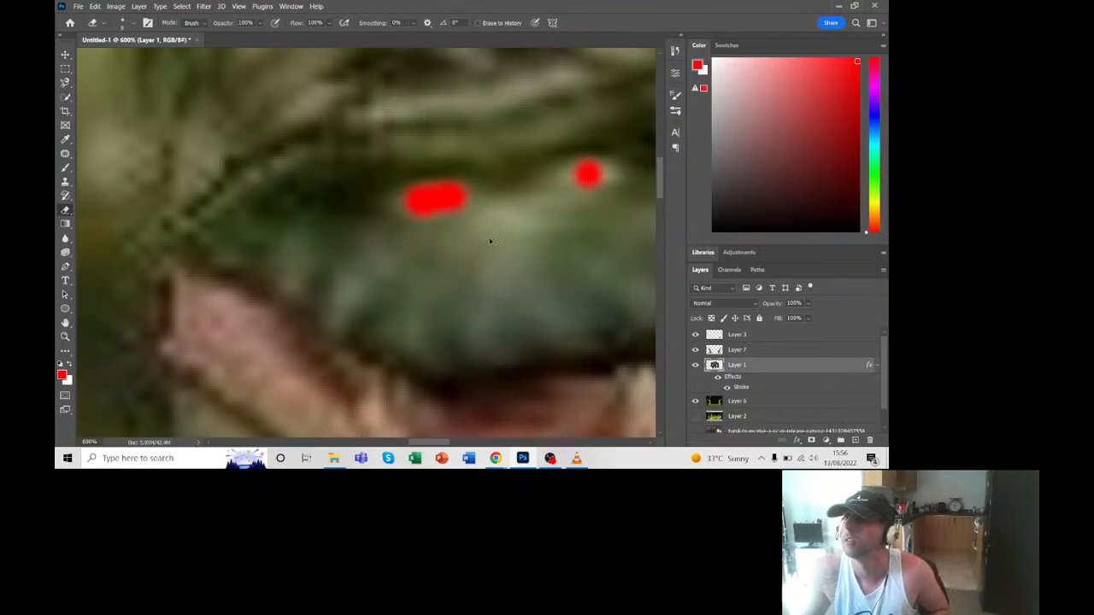
{"action": "key", "text": "ctrl+z"}
{"action": "key", "text": "ctrl+z"}
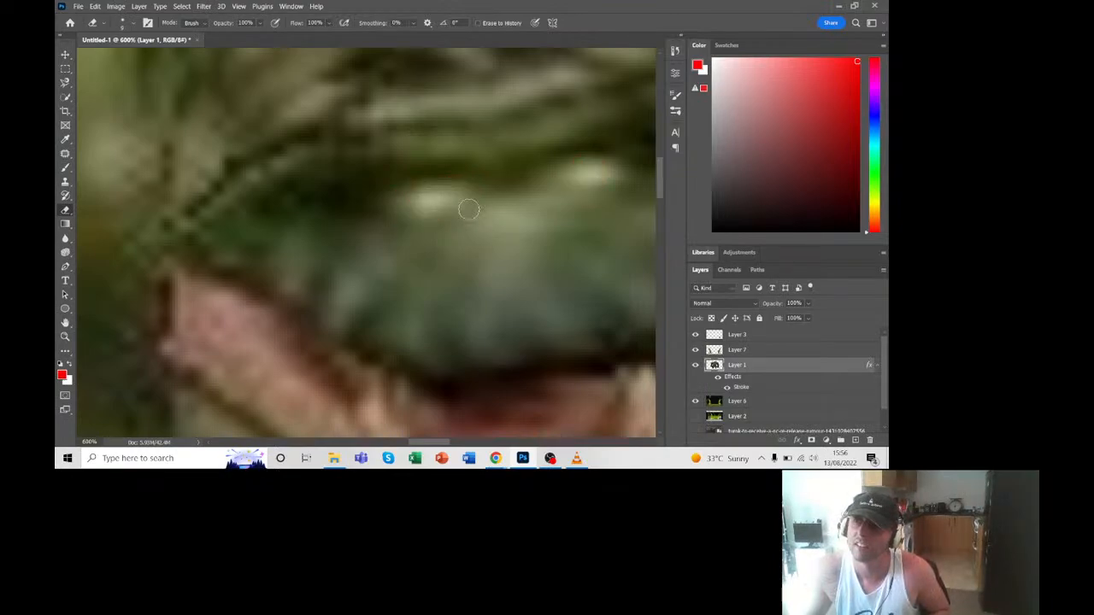
Step: Erase a diamond-shaped outline around the monster's left bright eye spot on Layer 1 with a 1 px Eraser and scribble its inside away
{"action": "left_click", "coordinate": [134, 24]}
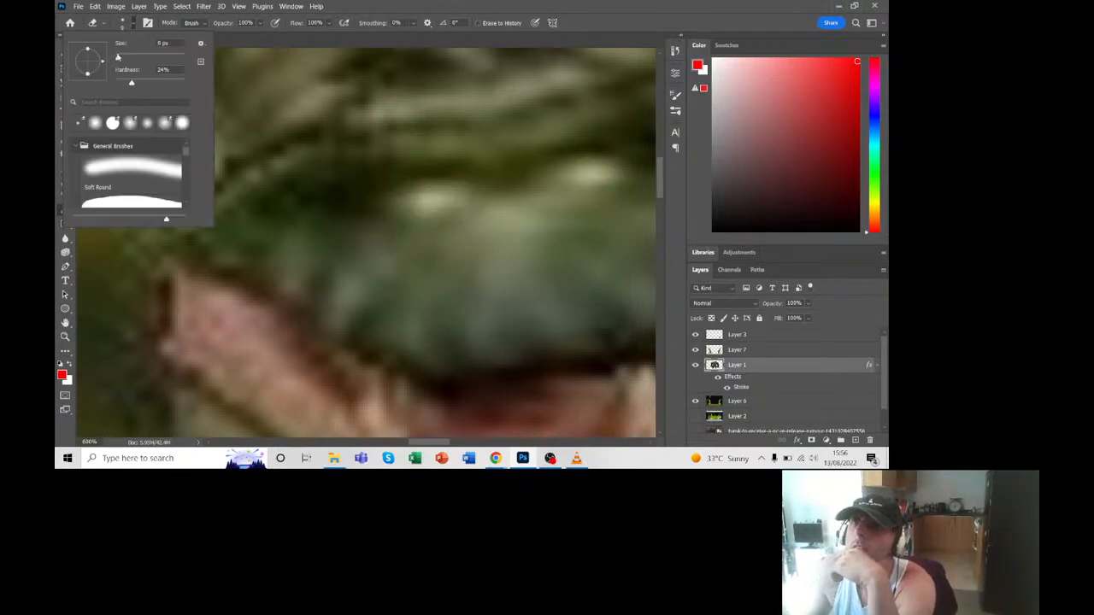
{"action": "left_click_drag", "start_coordinate": [118, 57], "coordinate": [116, 57]}
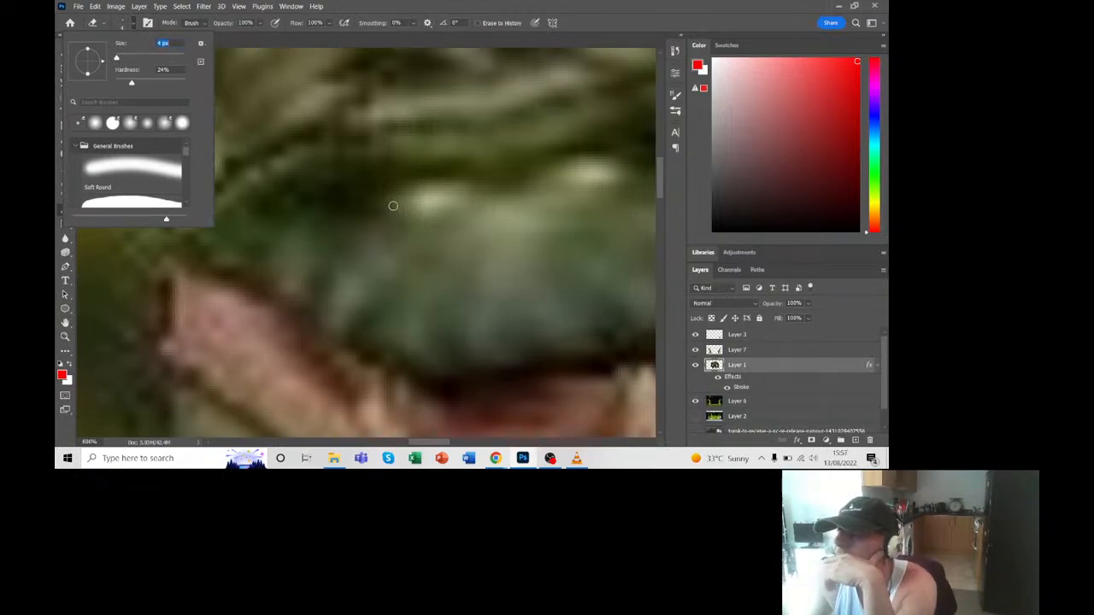
{"action": "left_click_drag", "start_coordinate": [119, 59], "coordinate": [117, 59]}
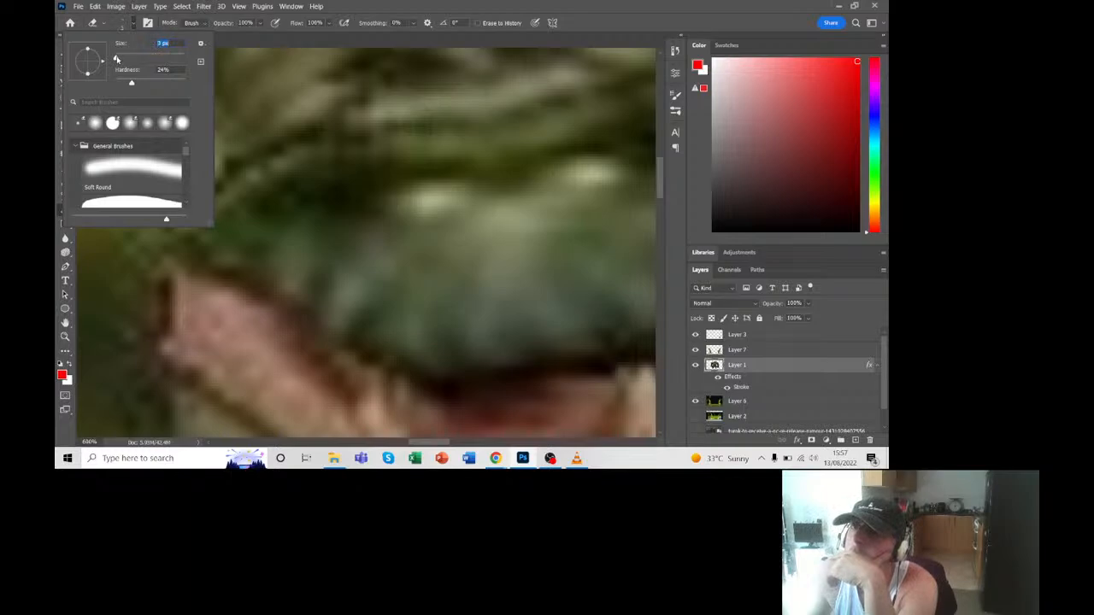
{"action": "left_click", "coordinate": [161, 43]}
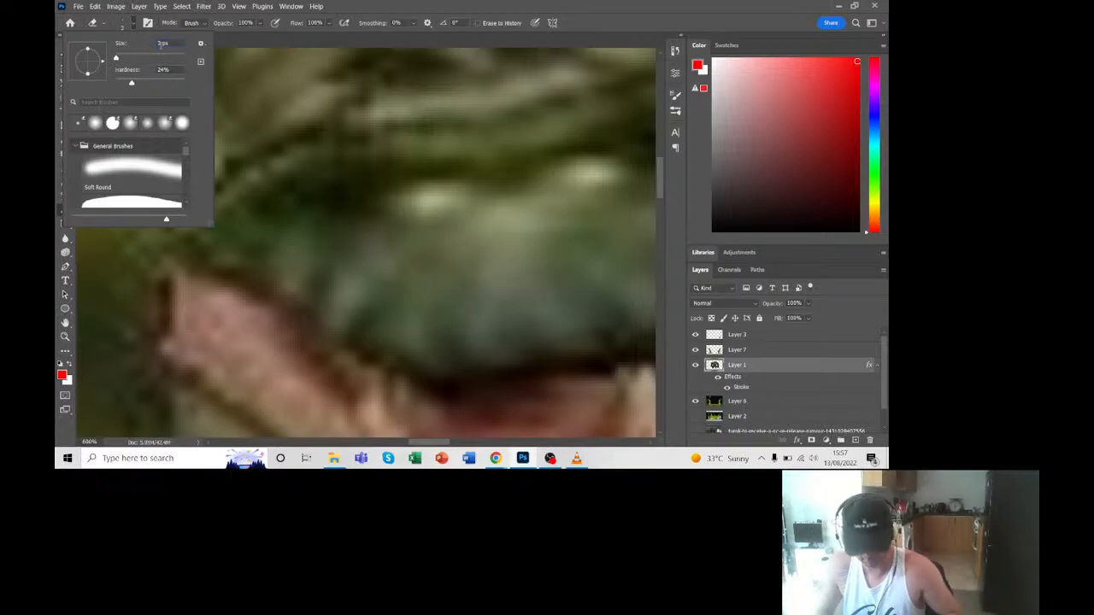
{"action": "key", "text": "BackSpace"}
{"action": "type", "text": "1"}
{"action": "key", "text": "Return"}
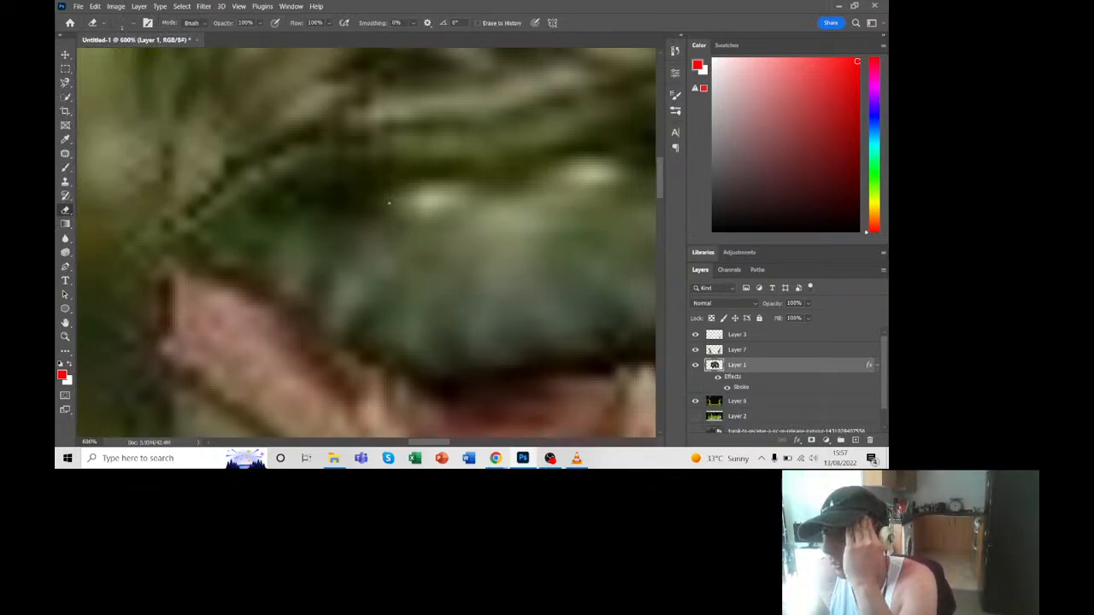
{"action": "mouse_move", "coordinate": [389, 203]}
{"action": "left_mouse_down"}
{"action": "mouse_move", "coordinate": [434, 186]}
{"action": "mouse_move", "coordinate": [469, 200]}
{"action": "left_mouse_up"}
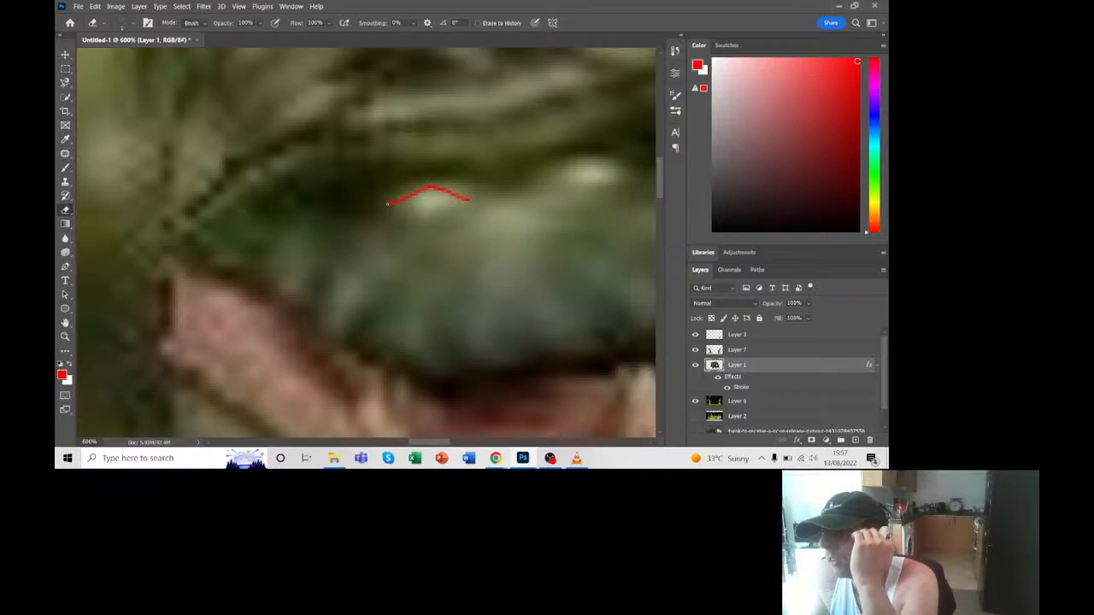
{"action": "left_click_drag", "start_coordinate": [427, 223], "coordinate": [468, 201]}
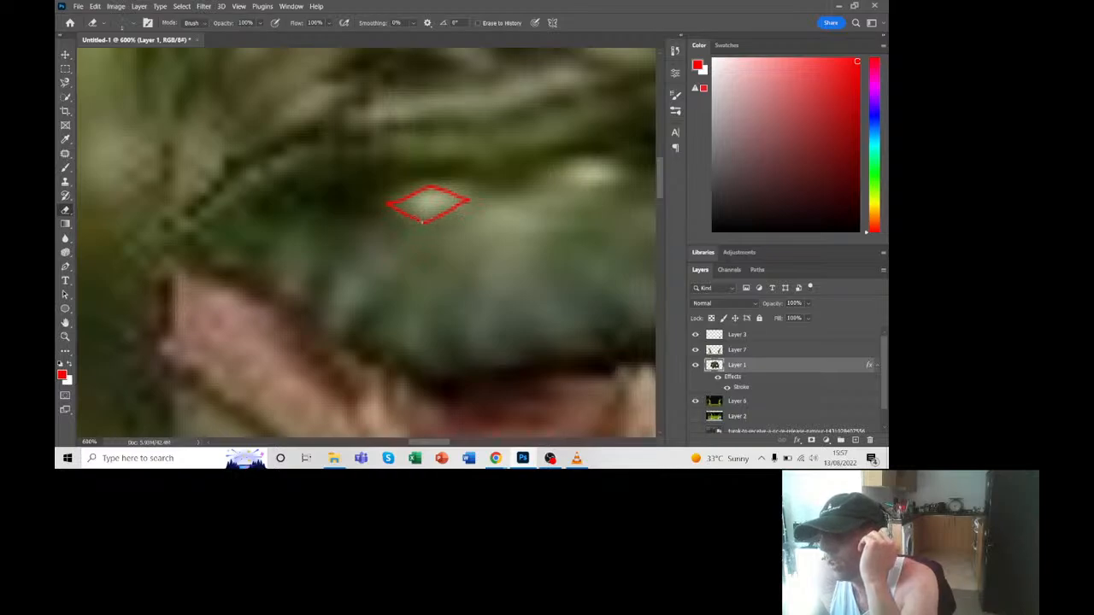
{"action": "mouse_move", "coordinate": [422, 211]}
{"action": "left_mouse_down"}
{"action": "mouse_move", "coordinate": [439, 199]}
{"action": "mouse_move", "coordinate": [445, 210]}
{"action": "mouse_move", "coordinate": [449, 197]}
{"action": "mouse_move", "coordinate": [419, 206]}
{"action": "left_mouse_up"}
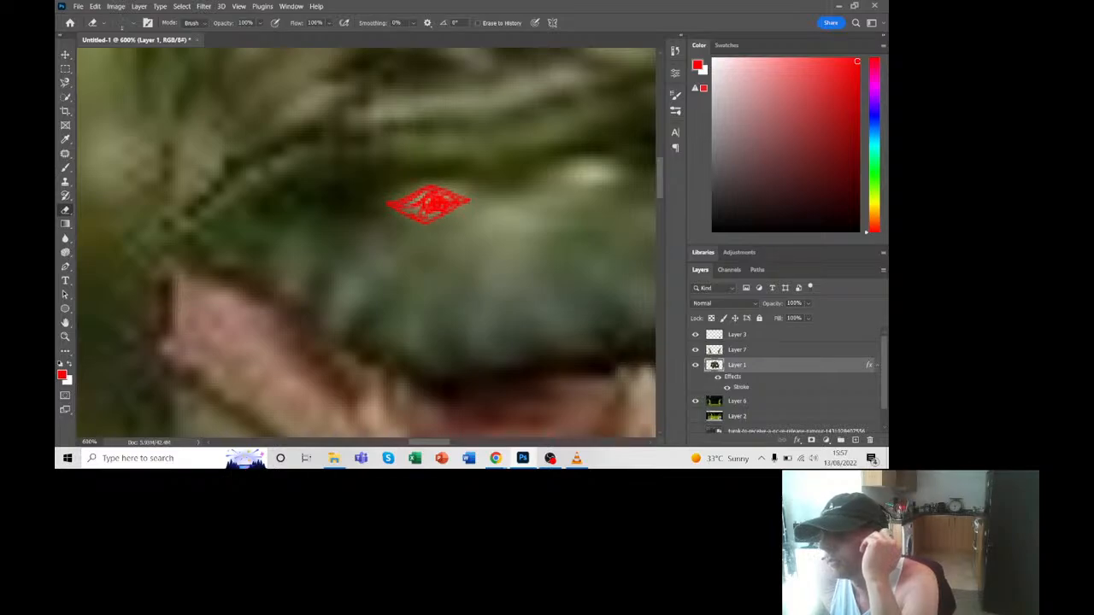
Step: Finish clearing the left eye with a slightly larger Eraser and erase a matching slanted shape over the right eye spot
{"action": "left_click", "coordinate": [134, 24]}
{"action": "left_click", "coordinate": [165, 43]}
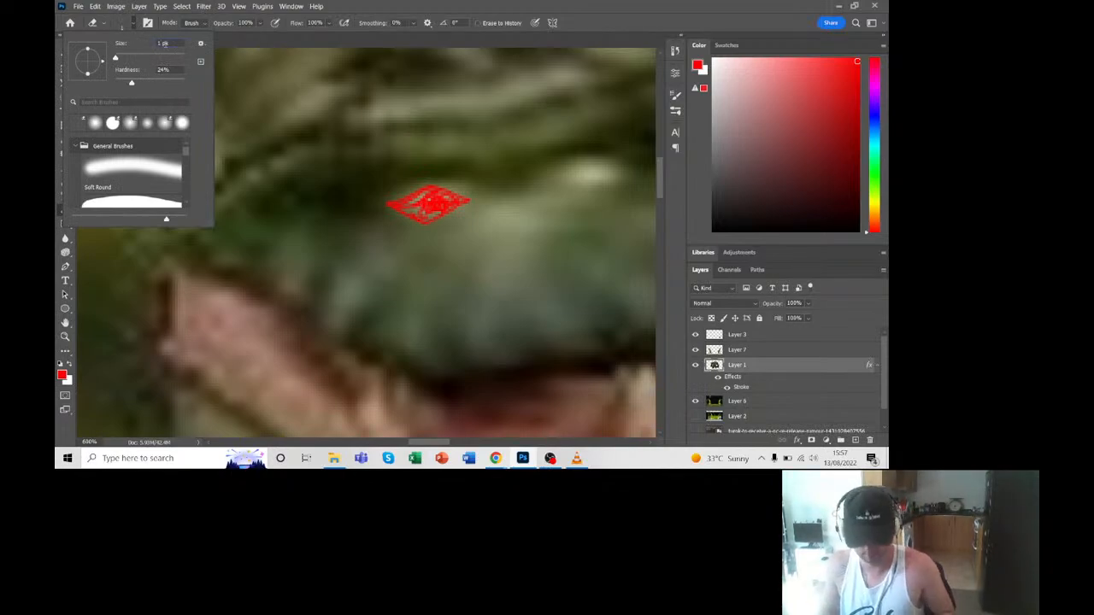
{"action": "left_click", "coordinate": [328, 53]}
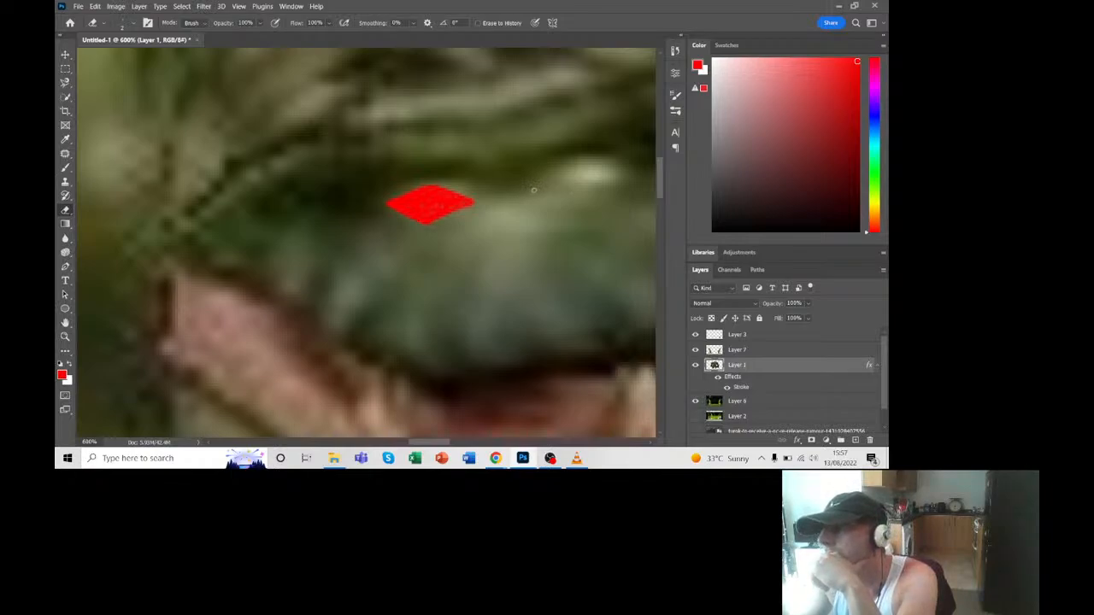
{"action": "left_click_drag", "start_coordinate": [549, 182], "coordinate": [590, 166]}
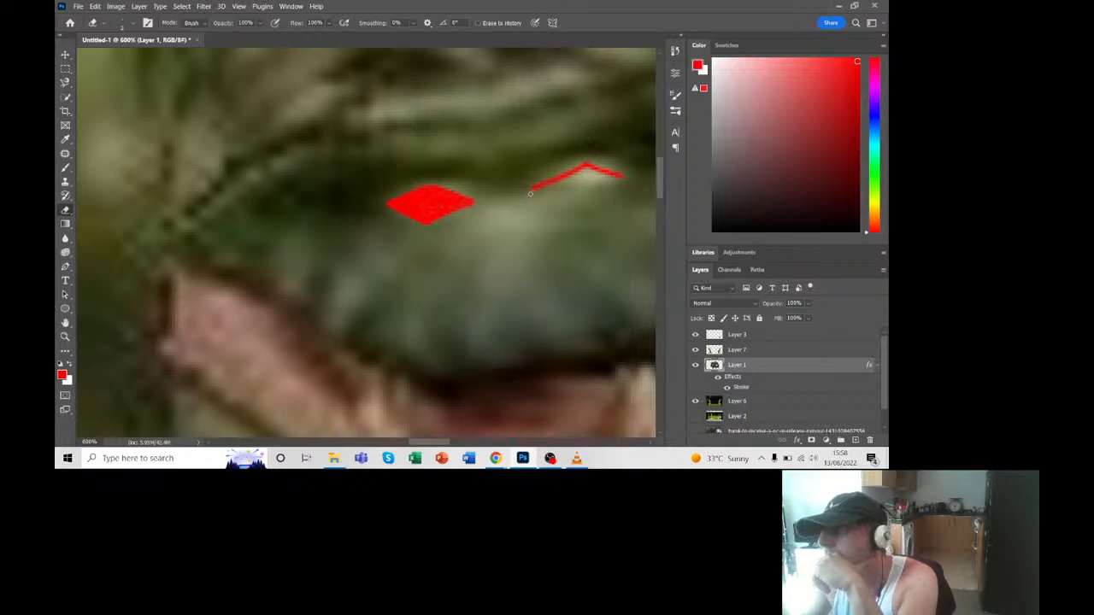
{"action": "mouse_move", "coordinate": [530, 194]}
{"action": "left_mouse_down"}
{"action": "mouse_move", "coordinate": [620, 180]}
{"action": "mouse_move", "coordinate": [554, 184]}
{"action": "left_mouse_up"}
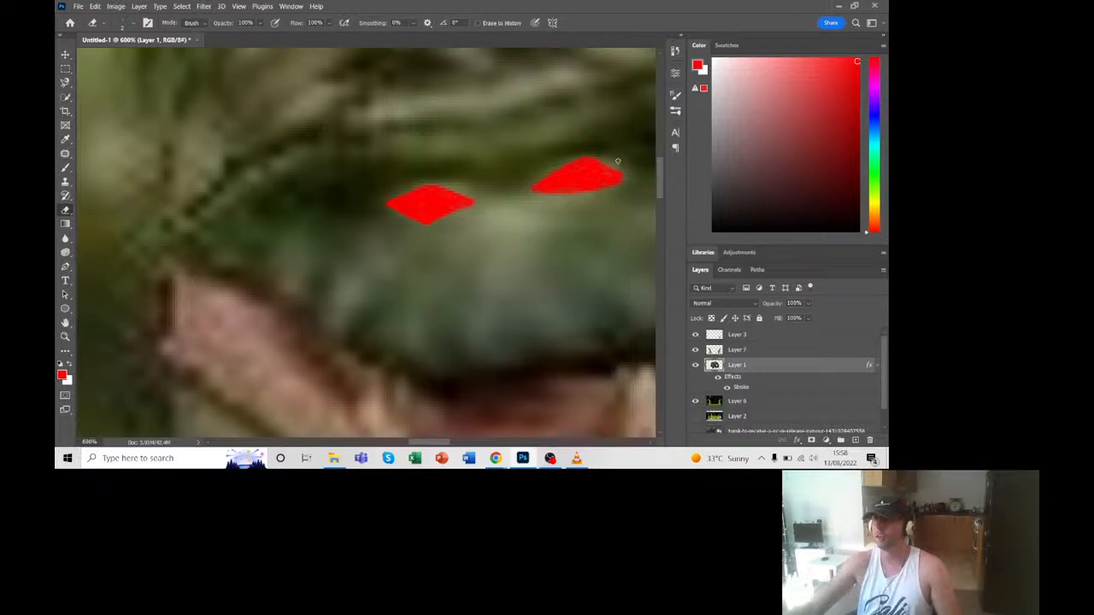
Step: Review the monster's red eyes and outline against the whole dungeon composition
{"action": "key", "text": "ctrl+minus"}
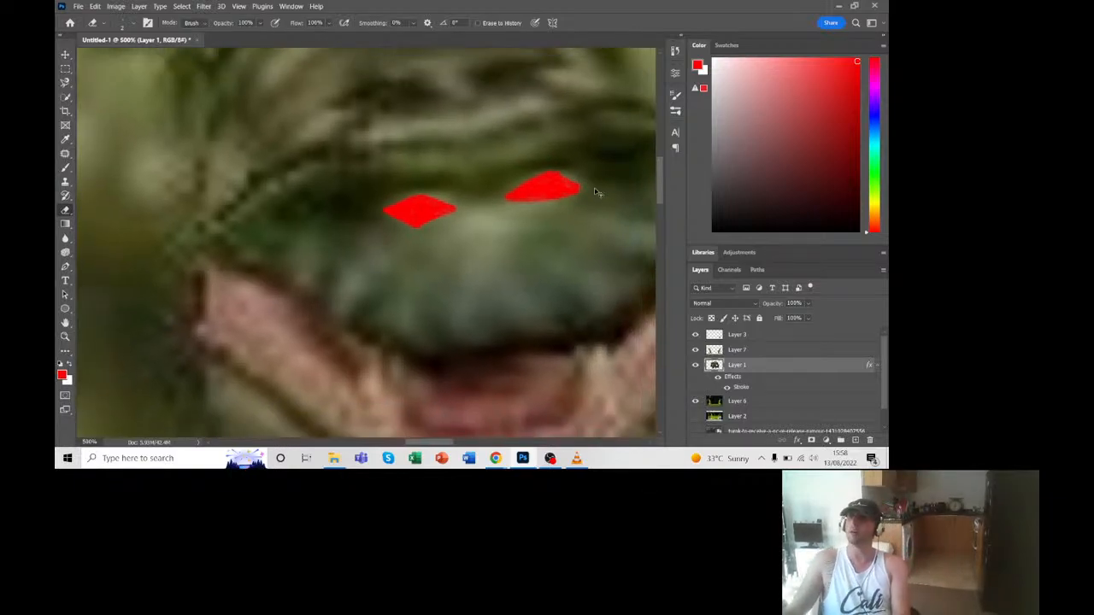
{"action": "key", "text": "ctrl+minus"}
{"action": "key", "text": "ctrl+minus"}
{"action": "key", "text": "ctrl+minus"}
{"action": "key", "text": "ctrl+minus"}
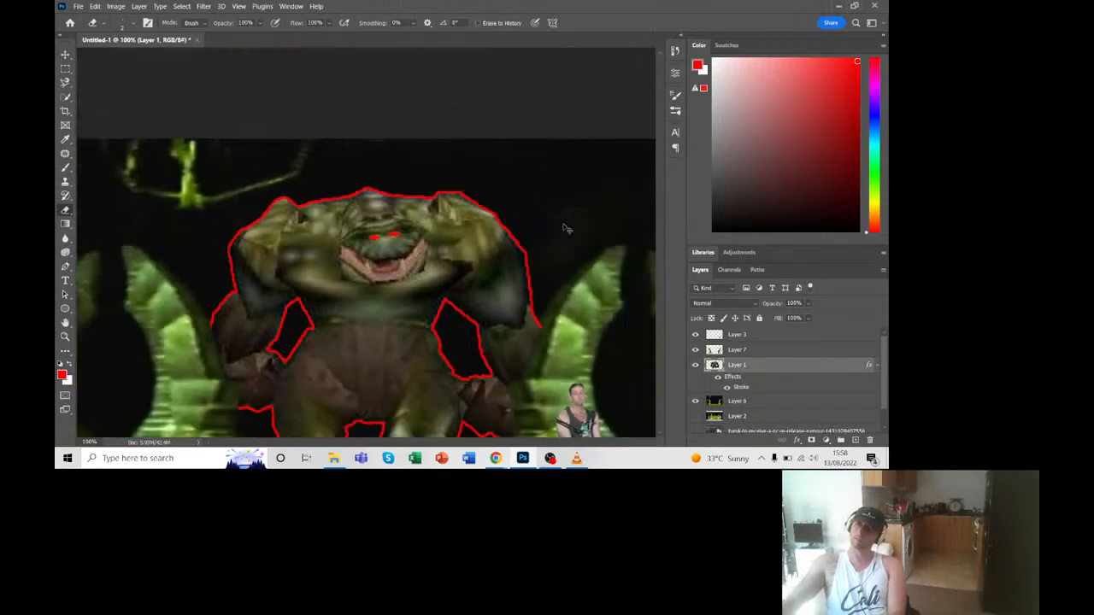
{"action": "key", "text": "ctrl+minus"}
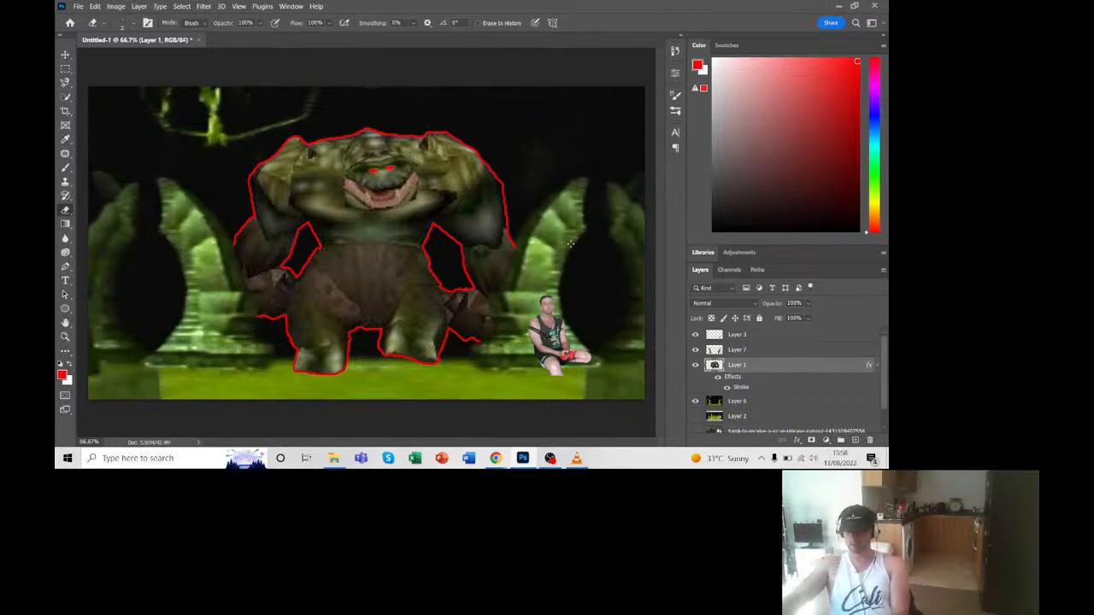
Step: Outline the seated man's mouth closely with a freehand Lasso selection
{"action": "key", "text": "ctrl+plus"}
{"action": "key", "text": "ctrl+plus"}
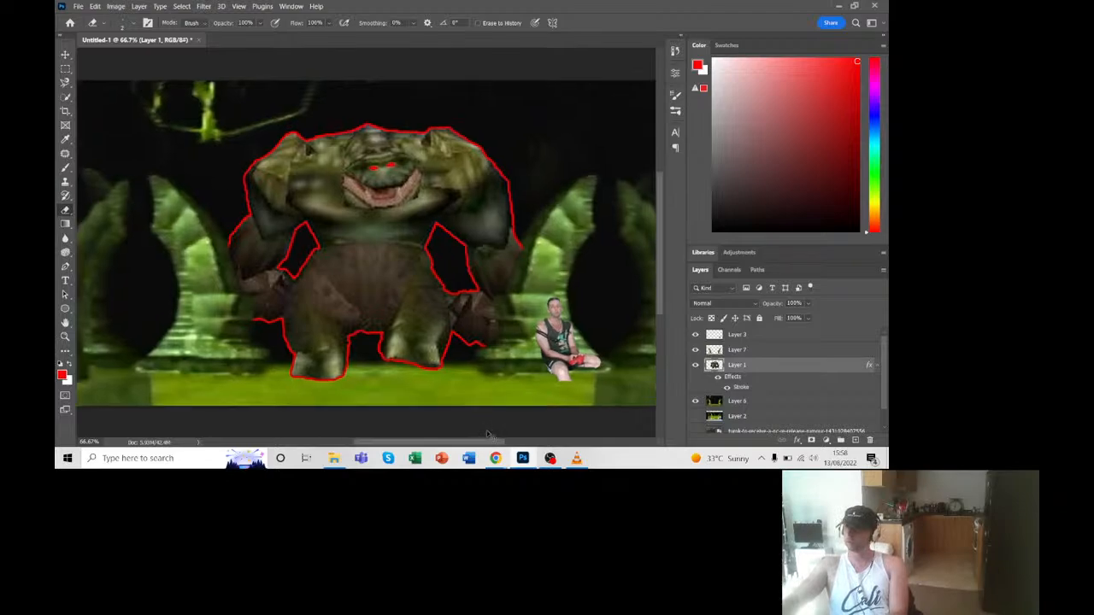
{"action": "left_click_drag", "start_coordinate": [399, 443], "coordinate": [499, 442]}
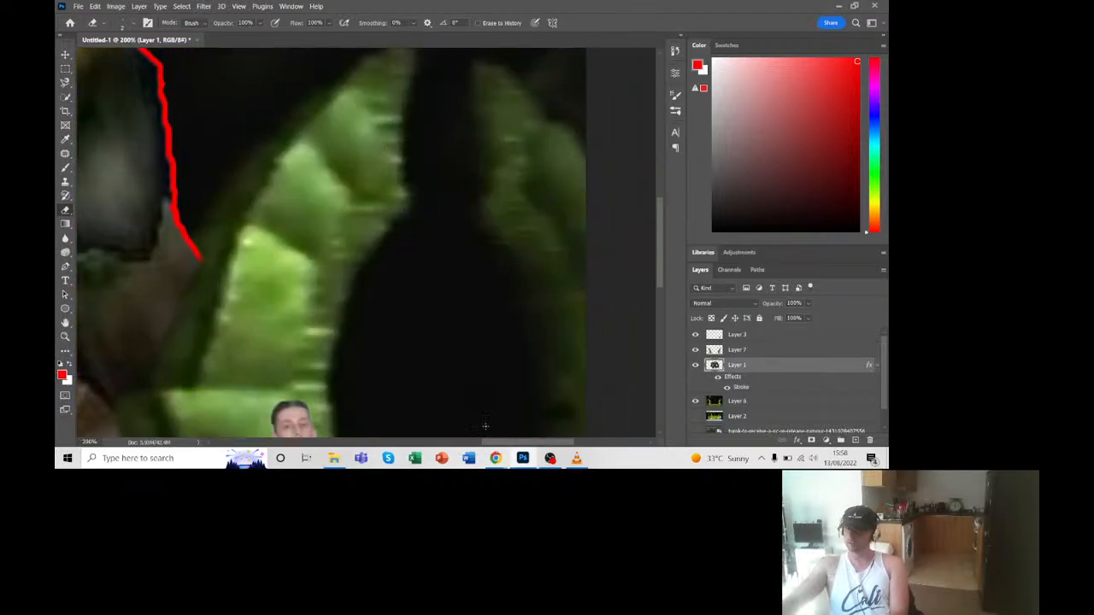
{"action": "scroll", "coordinate": [435, 330], "scroll_direction": "down", "scroll_amount": 4}
{"action": "scroll", "coordinate": [401, 316], "scroll_direction": "down", "scroll_amount": 5}
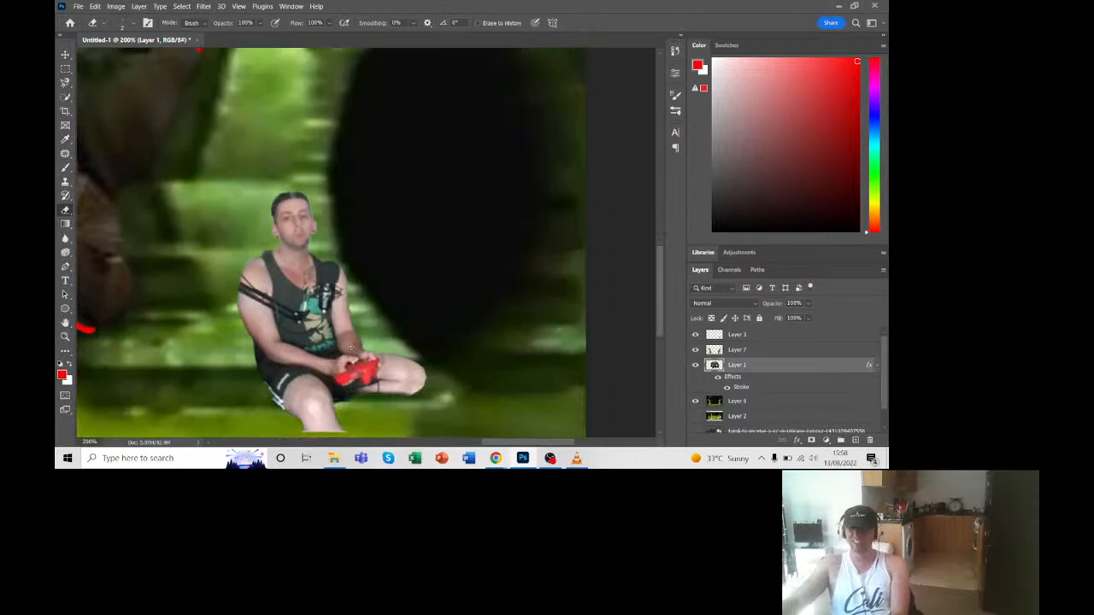
{"action": "key", "text": "ctrl+plus"}
{"action": "key", "text": "ctrl+plus"}
{"action": "key", "text": "ctrl+plus"}
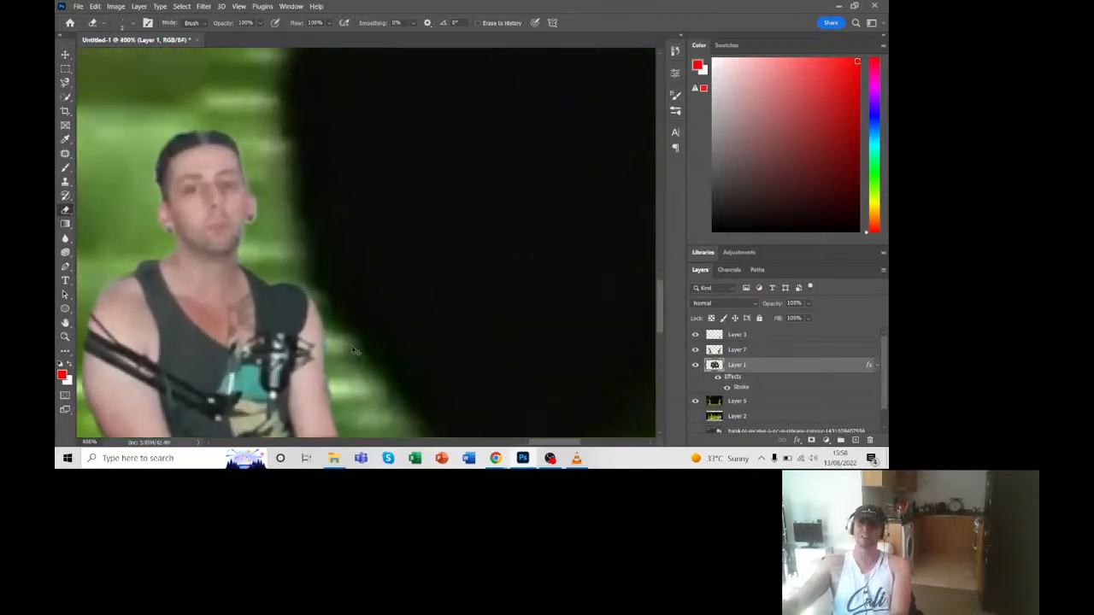
{"action": "left_click_drag", "start_coordinate": [553, 444], "coordinate": [532, 449]}
{"action": "key", "text": "ctrl+plus"}
{"action": "key", "text": "ctrl+plus"}
{"action": "key", "text": "ctrl+plus"}
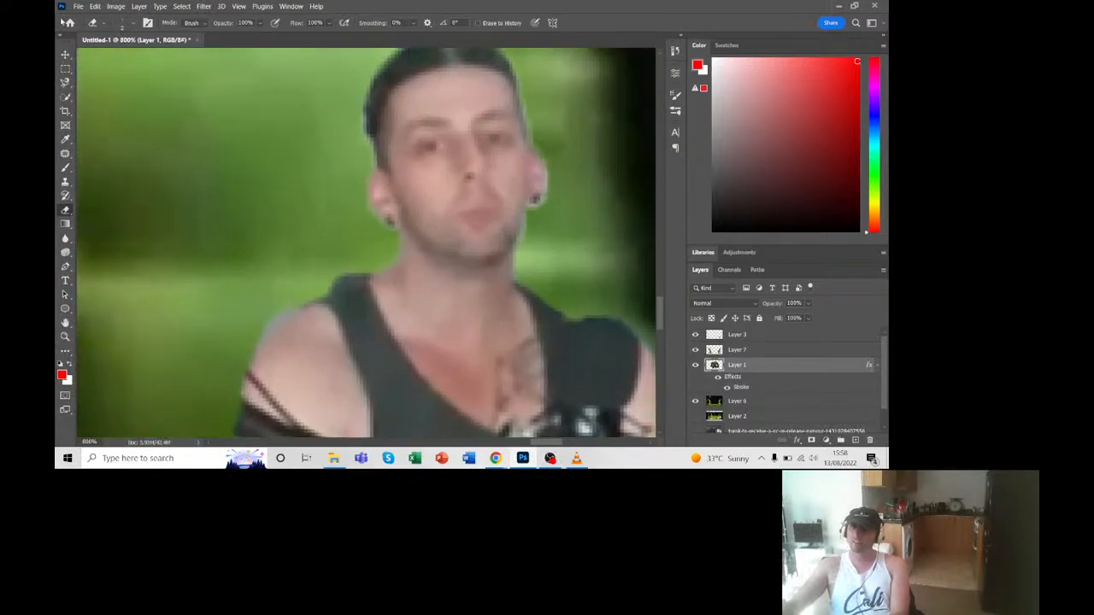
{"action": "left_click", "coordinate": [66, 69]}
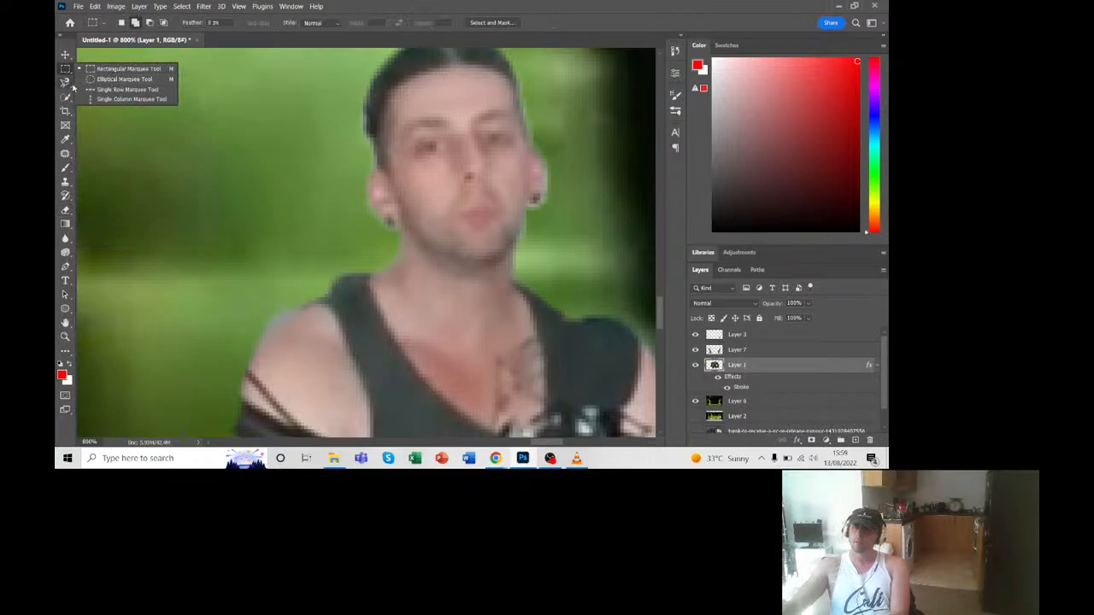
{"action": "left_click", "coordinate": [110, 73]}
{"action": "left_click", "coordinate": [66, 82]}
{"action": "left_click", "coordinate": [108, 83]}
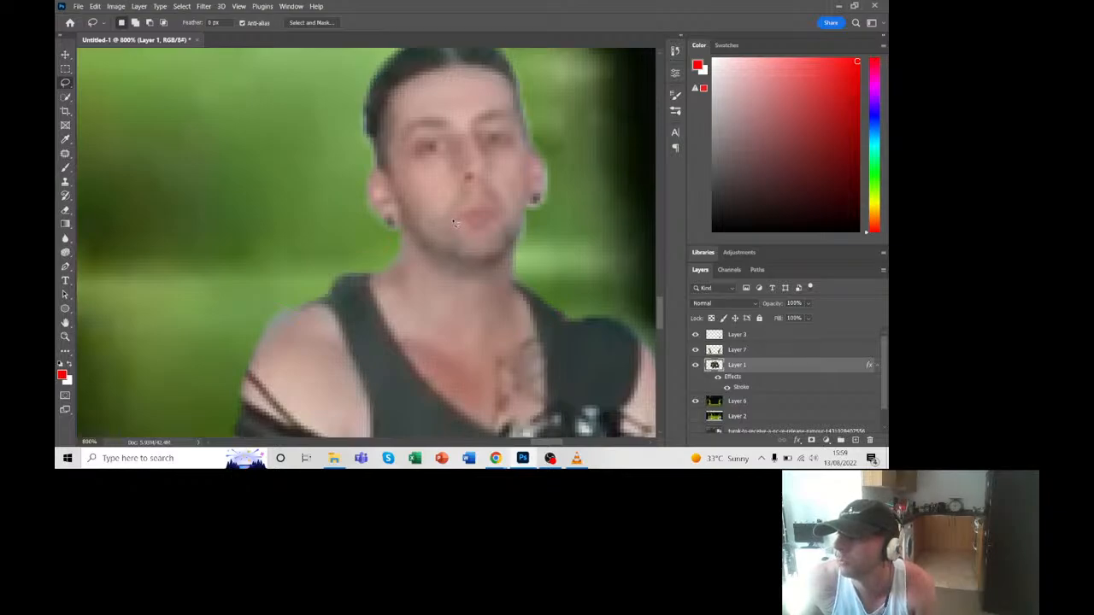
{"action": "mouse_move", "coordinate": [455, 219]}
{"action": "left_mouse_down"}
{"action": "mouse_move", "coordinate": [497, 204]}
{"action": "mouse_move", "coordinate": [510, 220]}
{"action": "mouse_move", "coordinate": [487, 237]}
{"action": "left_mouse_up"}
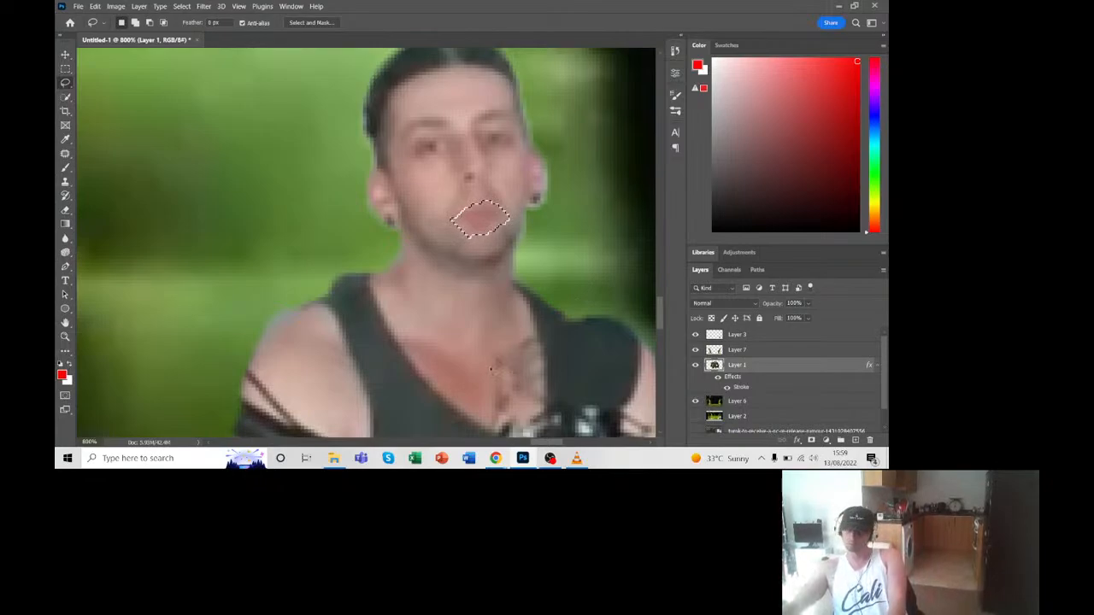
Step: Try to transform the mouth selection and to copy it to a new layer while Layer 1 is active
{"action": "key", "text": "ctrl+t"}
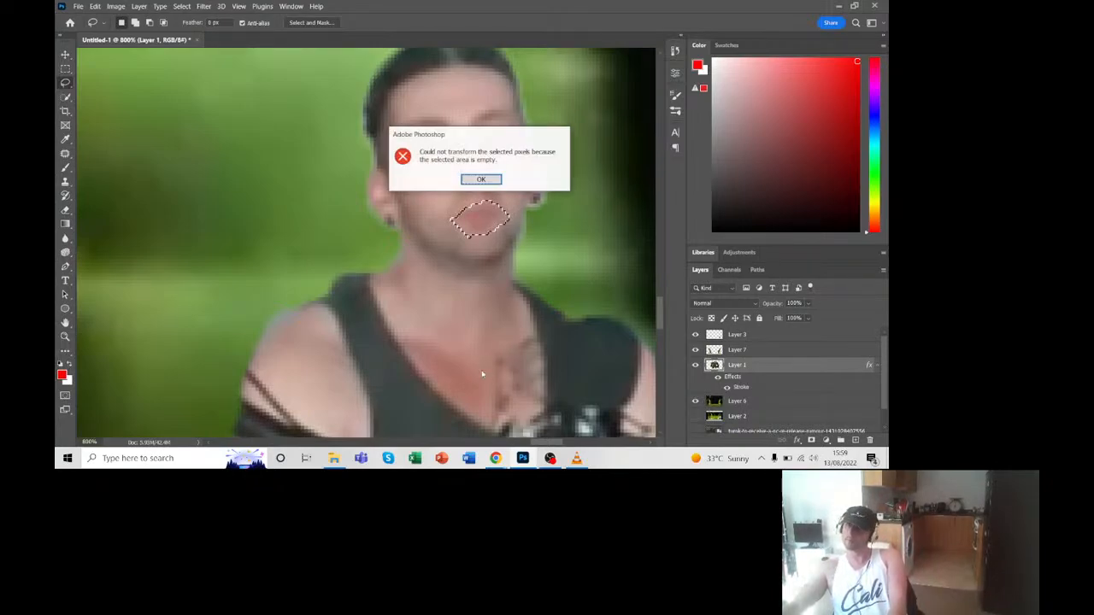
{"action": "left_click", "coordinate": [481, 179]}
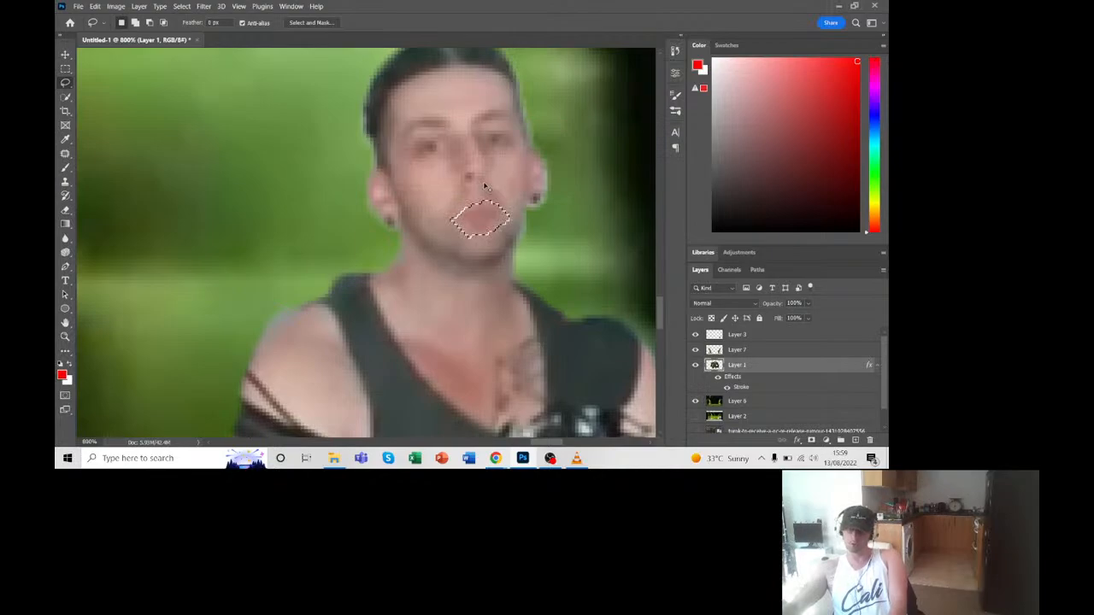
{"action": "key", "text": "ctrl+j"}
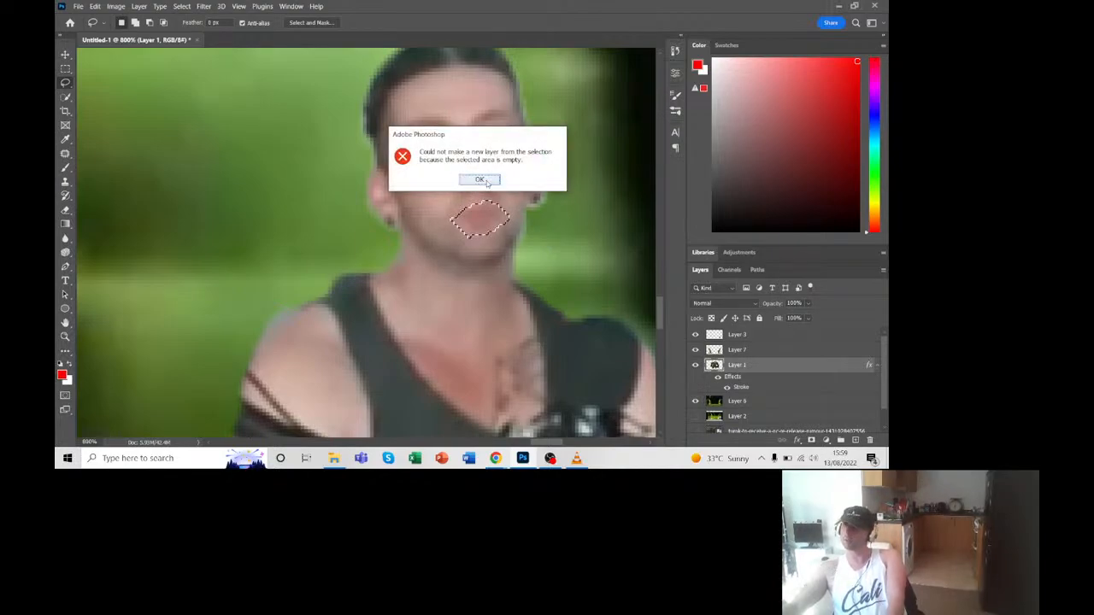
{"action": "left_click", "coordinate": [481, 179]}
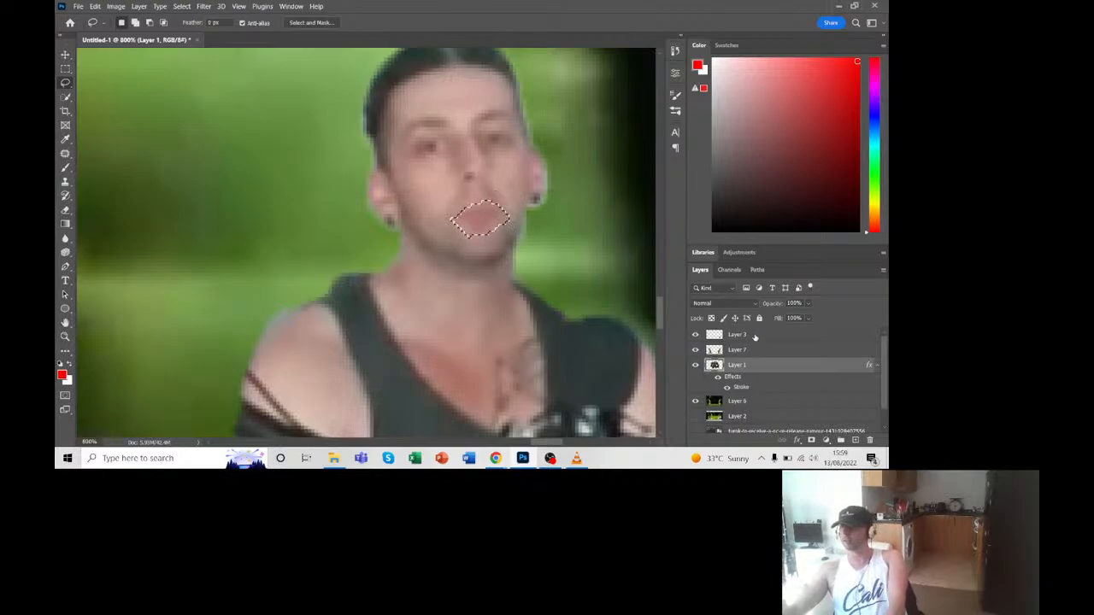
Step: Copy the selected mouth from Layer 3 onto its own layer and check the cut-out with Layer 3 briefly hidden
{"action": "left_click", "coordinate": [754, 336]}
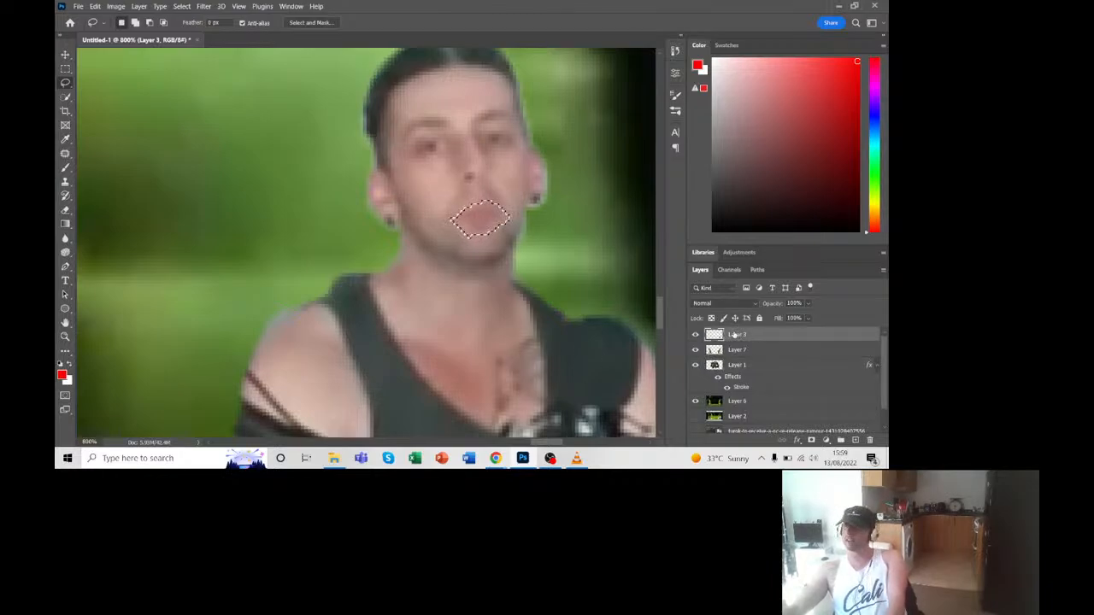
{"action": "key", "text": "ctrl+j"}
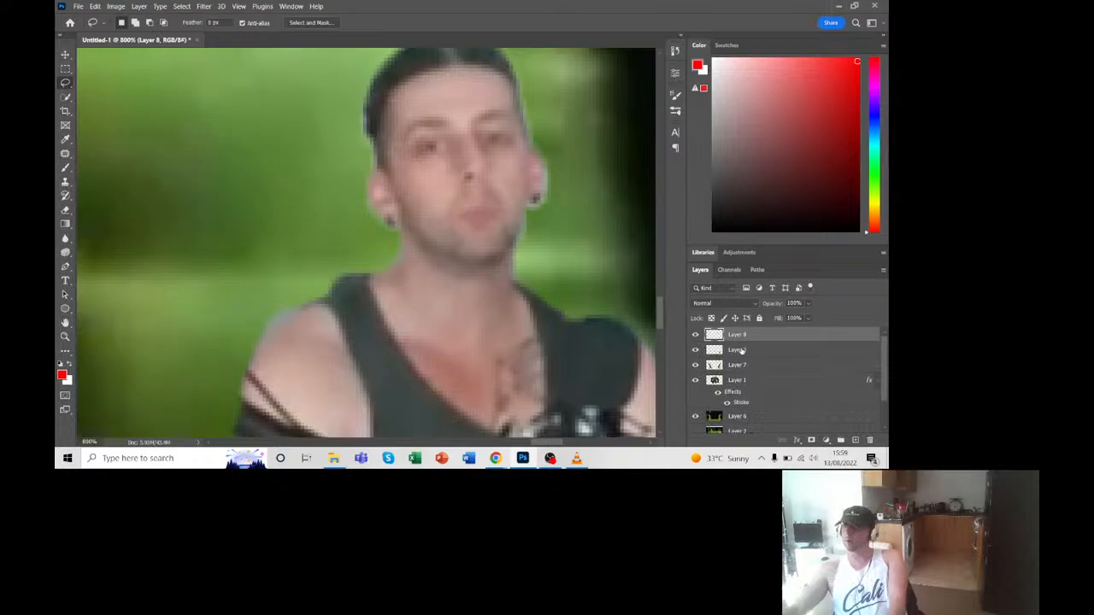
{"action": "left_click", "coordinate": [695, 351]}
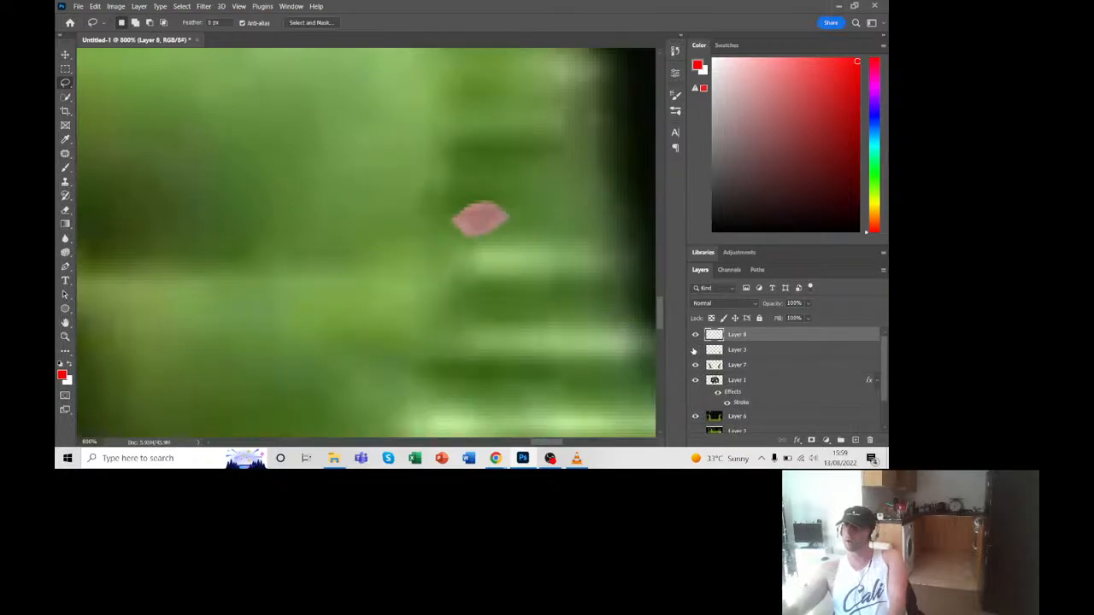
{"action": "left_click", "coordinate": [694, 350]}
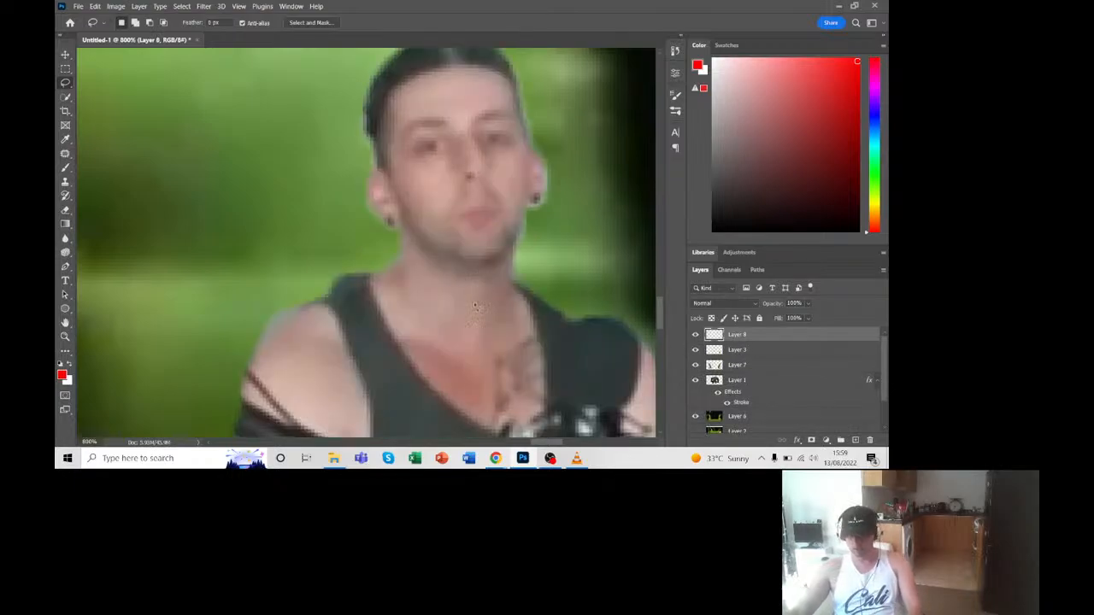
Step: Warp the copied mouth on Layer 8 into a frown by pulling its lower corners down and drawing its upper edge inward
{"action": "key", "text": "ctrl+minus"}
{"action": "key", "text": "ctrl+minus"}
{"action": "key", "text": "ctrl+minus"}
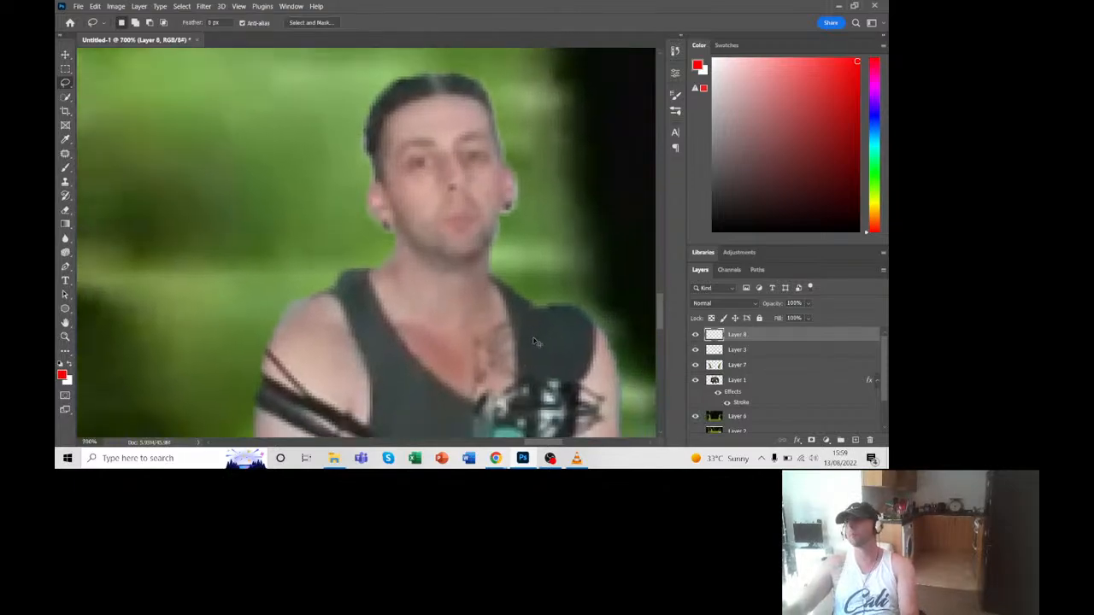
{"action": "key", "text": "ctrl+minus"}
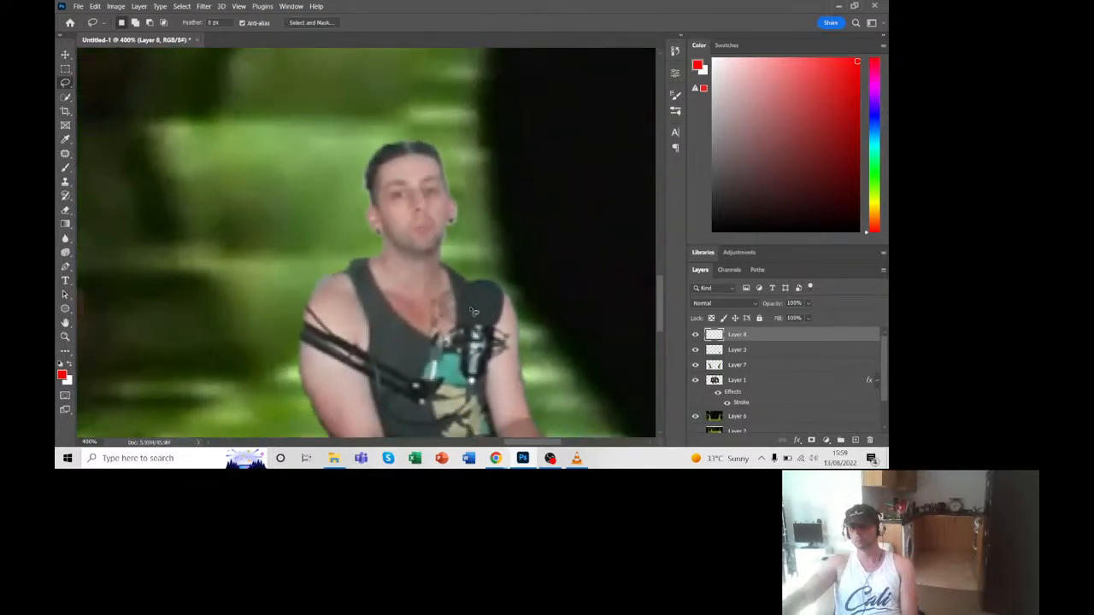
{"action": "key", "text": "ctrl+t"}
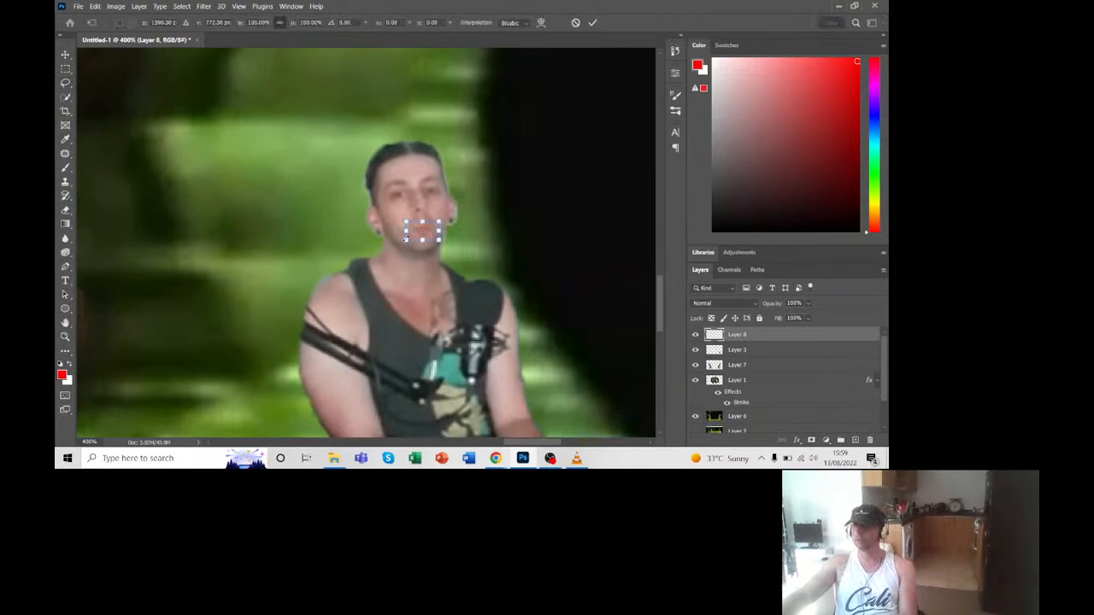
{"action": "right_click", "coordinate": [420, 229]}
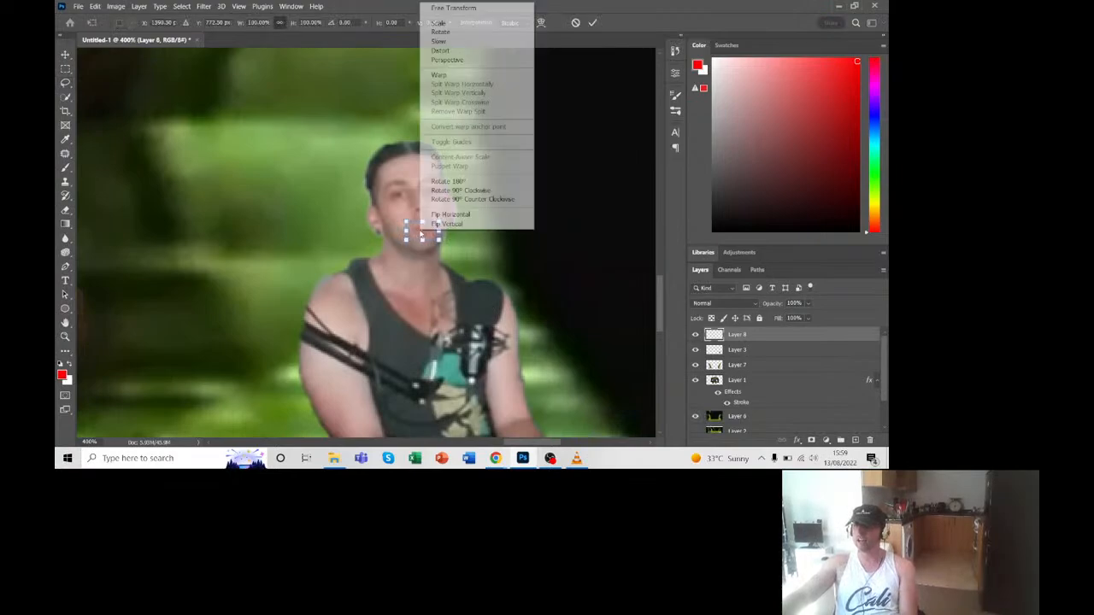
{"action": "left_click", "coordinate": [455, 77]}
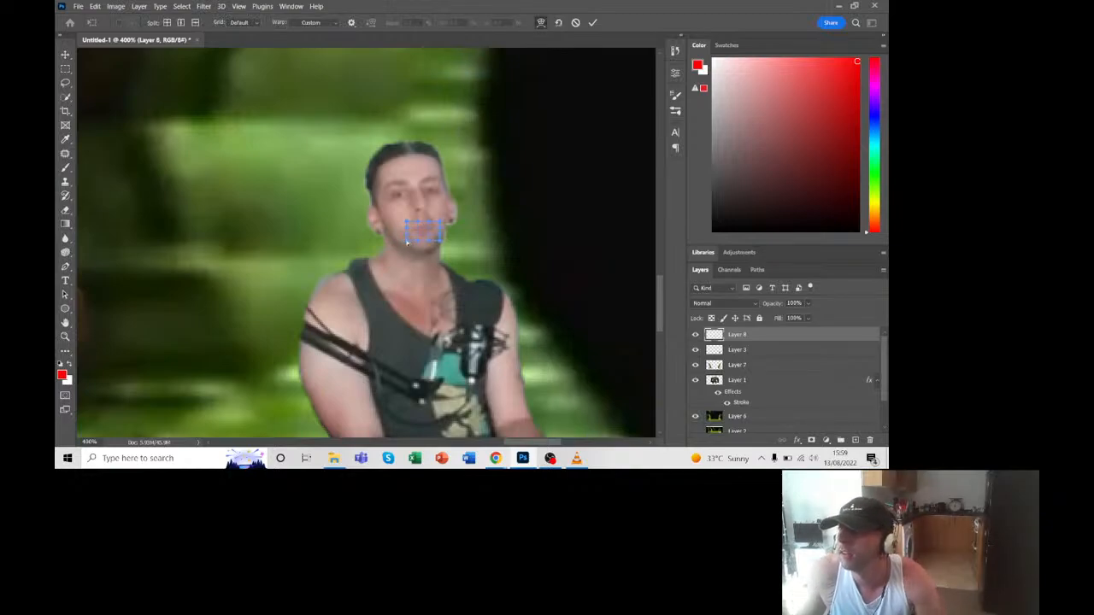
{"action": "left_click_drag", "start_coordinate": [407, 241], "coordinate": [407, 257]}
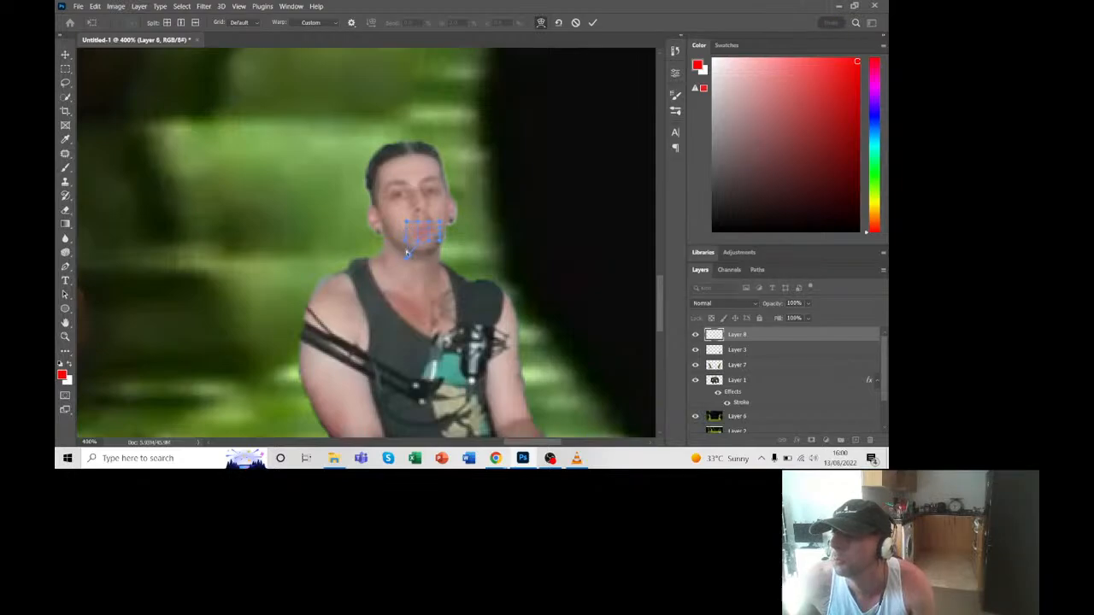
{"action": "left_click_drag", "start_coordinate": [442, 242], "coordinate": [444, 257]}
{"action": "left_click_drag", "start_coordinate": [440, 223], "coordinate": [408, 238]}
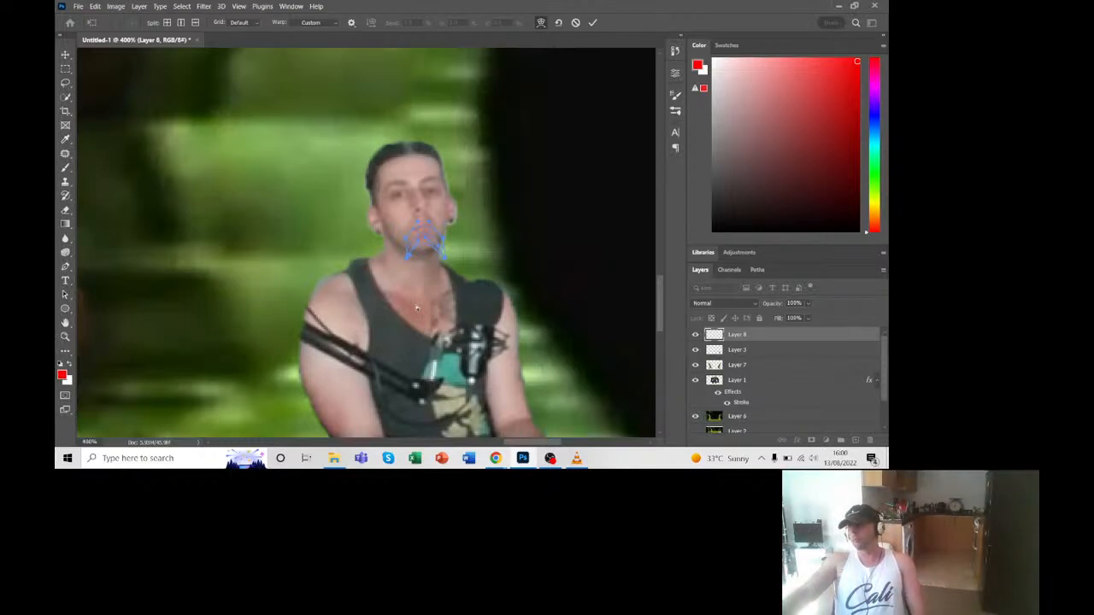
{"action": "key", "text": "Return"}
{"action": "key", "text": "l"}
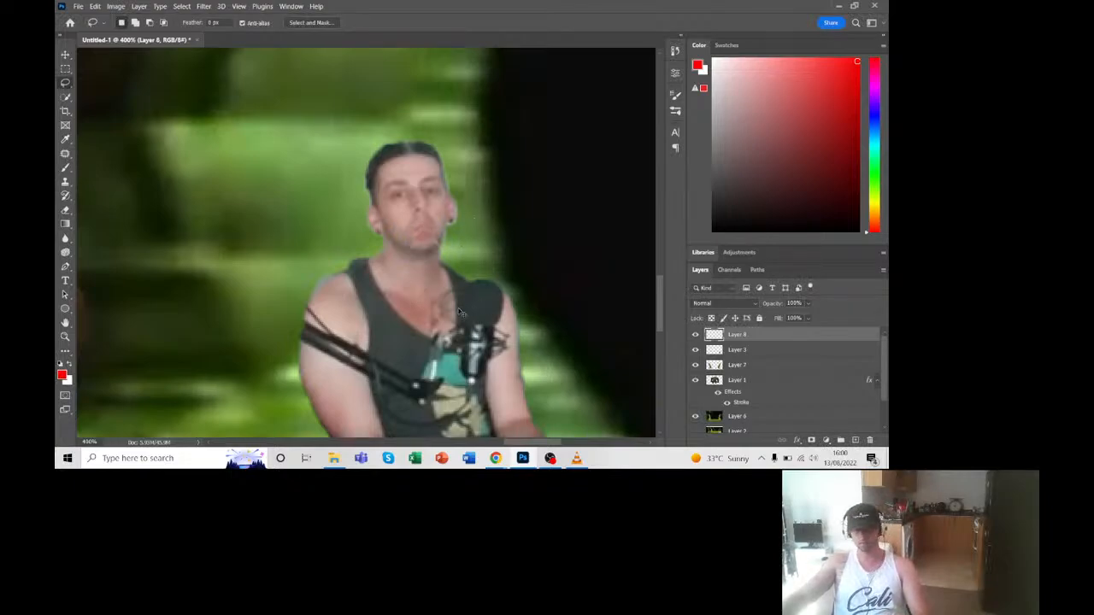
Step: Nudge the warped mouth slightly upward on the seated man's face with Free Transform and clear any selection
{"action": "key", "text": "ctrl+t"}
{"action": "mouse_move", "coordinate": [424, 244]}
{"action": "left_mouse_down"}
{"action": "mouse_move", "coordinate": [420, 225]}
{"action": "mouse_move", "coordinate": [422, 236]}
{"action": "left_mouse_up"}
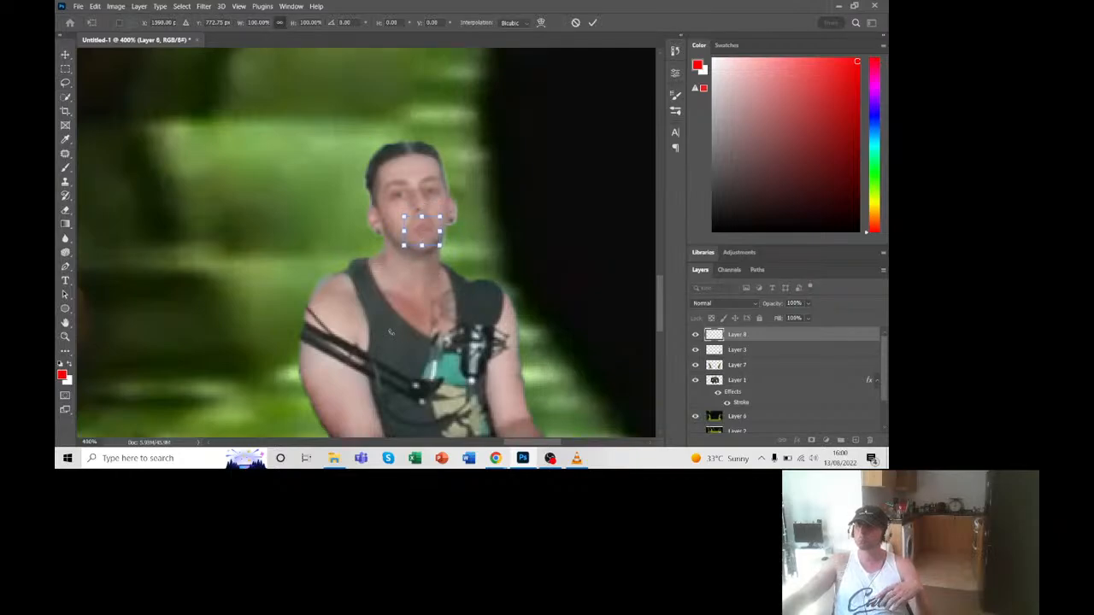
{"action": "key", "text": "Return"}
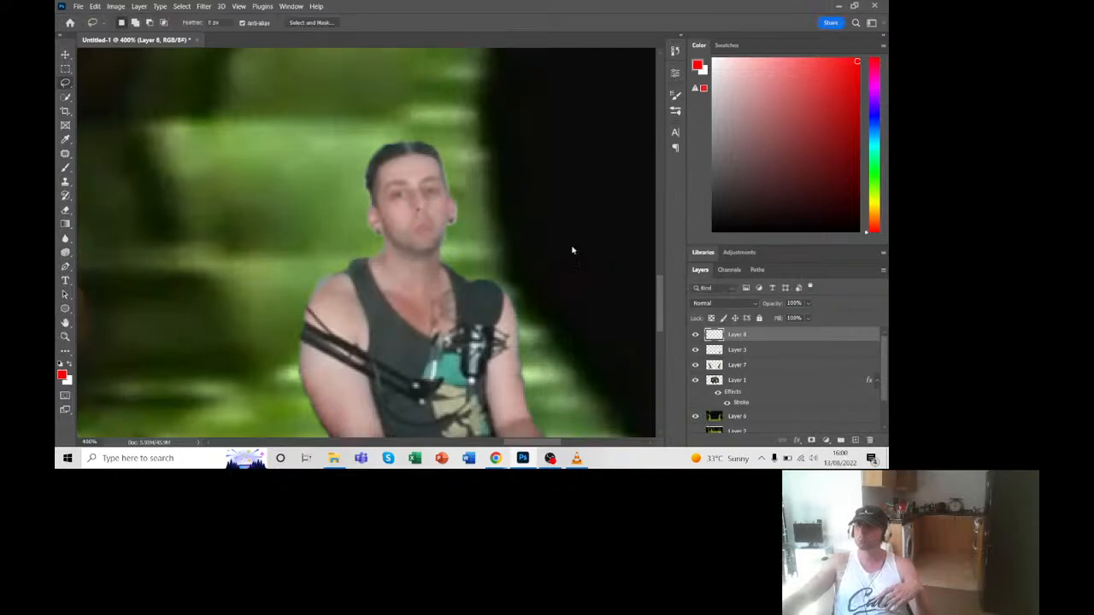
{"action": "key", "text": "ctrl+d"}
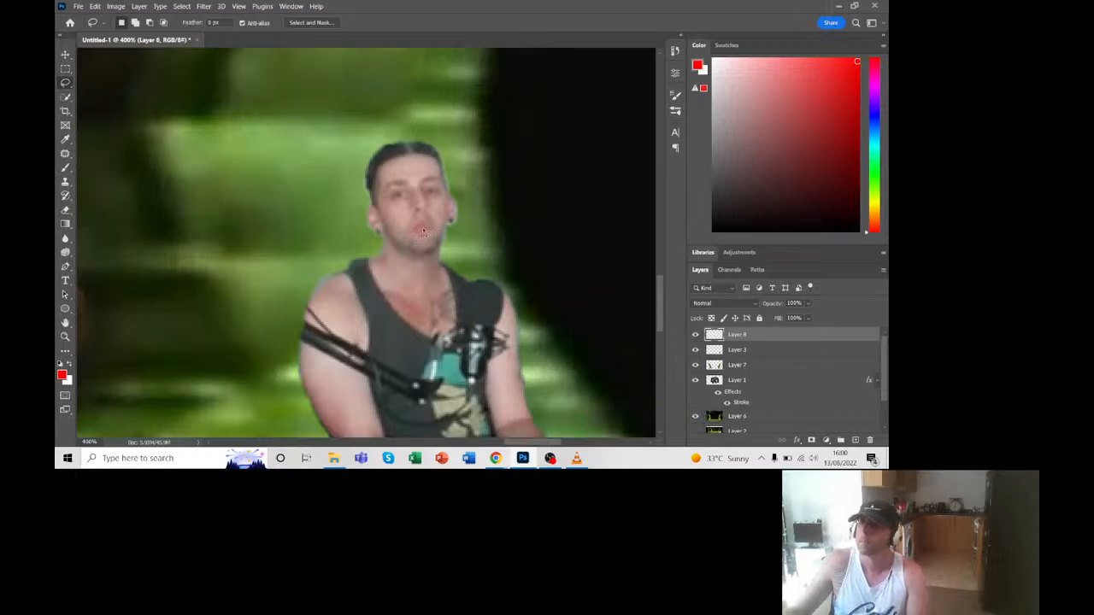
Step: Look through the Special Effects brush presets for a brush suited to painting on the man's face
{"action": "left_click", "coordinate": [66, 168]}
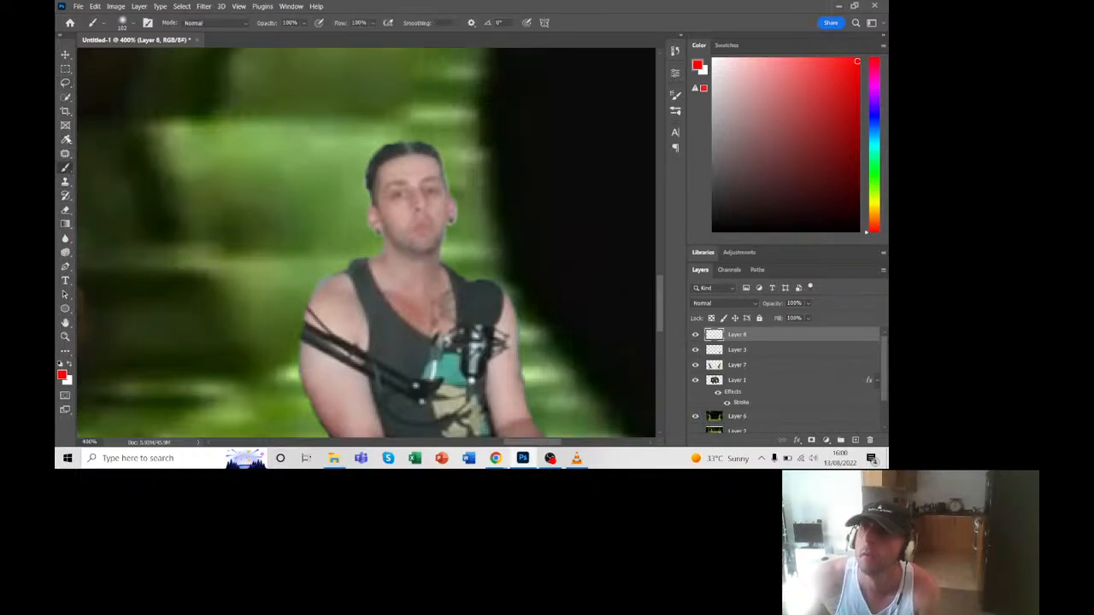
{"action": "left_click", "coordinate": [124, 20]}
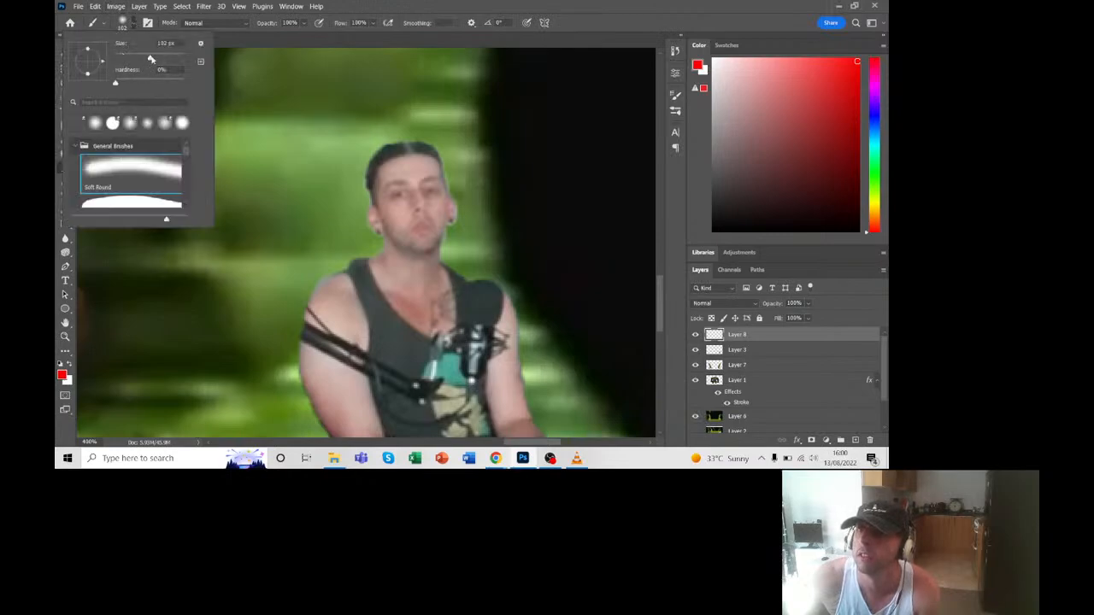
{"action": "scroll", "coordinate": [139, 166], "scroll_direction": "down", "scroll_amount": 3}
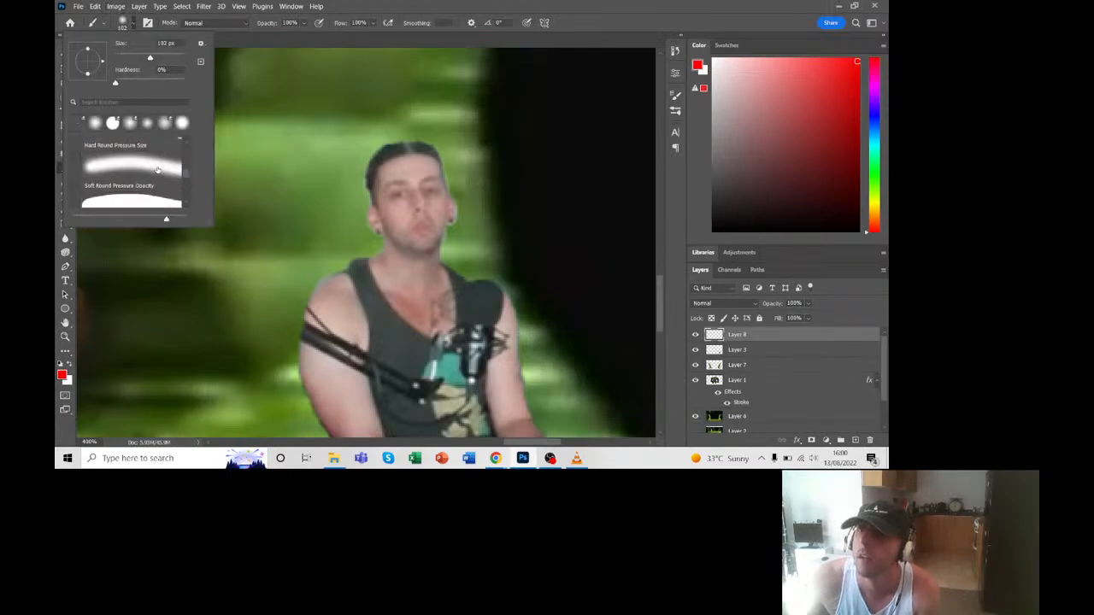
{"action": "scroll", "coordinate": [157, 172], "scroll_direction": "down", "scroll_amount": 3}
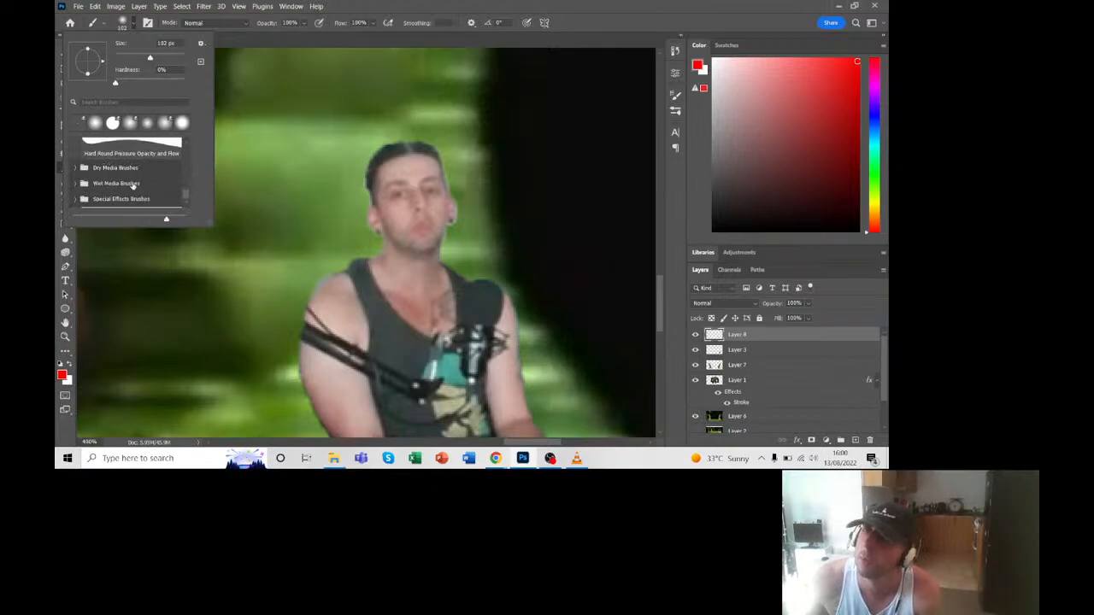
{"action": "left_click", "coordinate": [78, 200]}
{"action": "scroll", "coordinate": [116, 184], "scroll_direction": "down", "scroll_amount": 6}
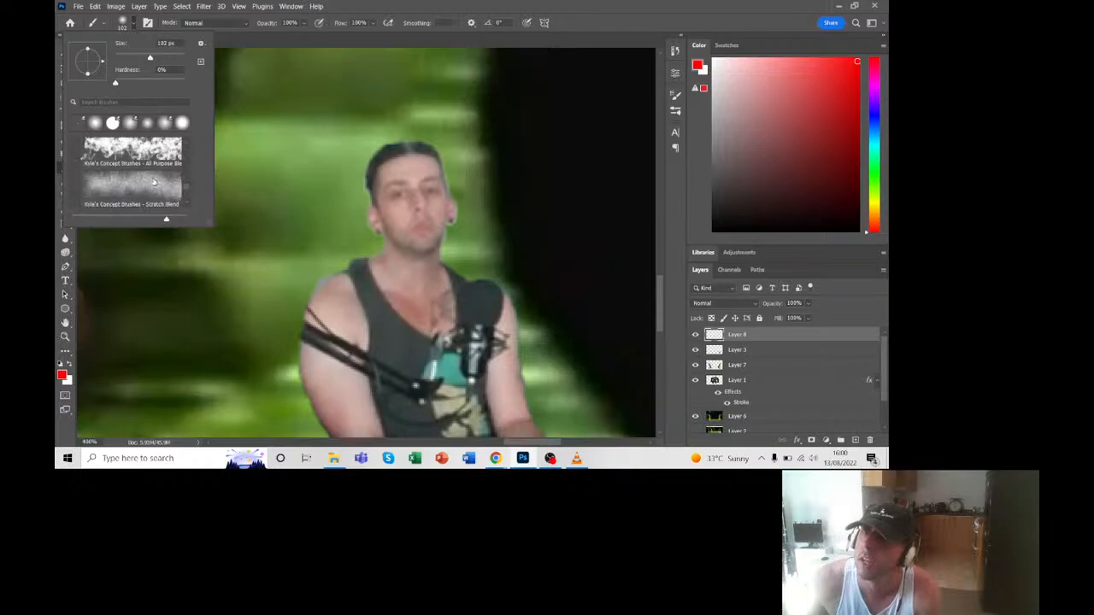
{"action": "scroll", "coordinate": [145, 180], "scroll_direction": "down", "scroll_amount": 6}
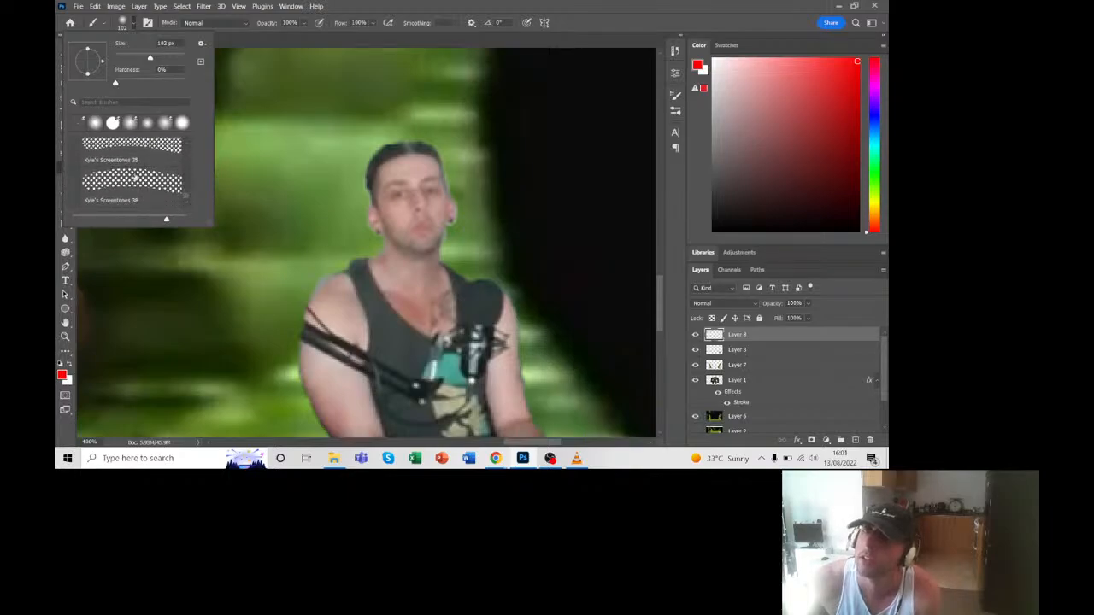
{"action": "scroll", "coordinate": [137, 180], "scroll_direction": "down", "scroll_amount": 8}
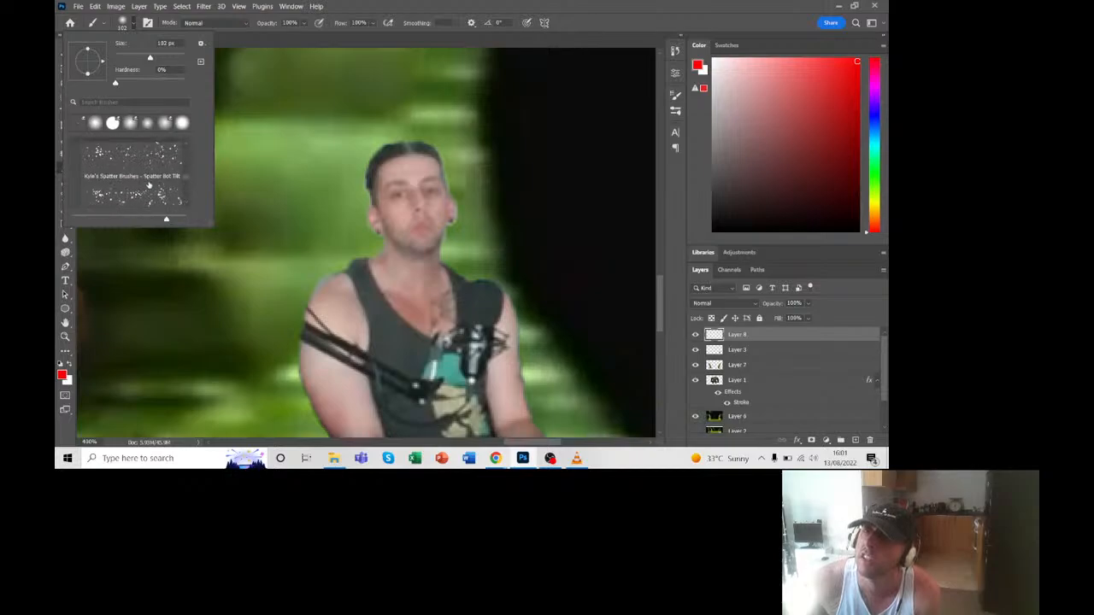
{"action": "scroll", "coordinate": [149, 184], "scroll_direction": "up", "scroll_amount": 15}
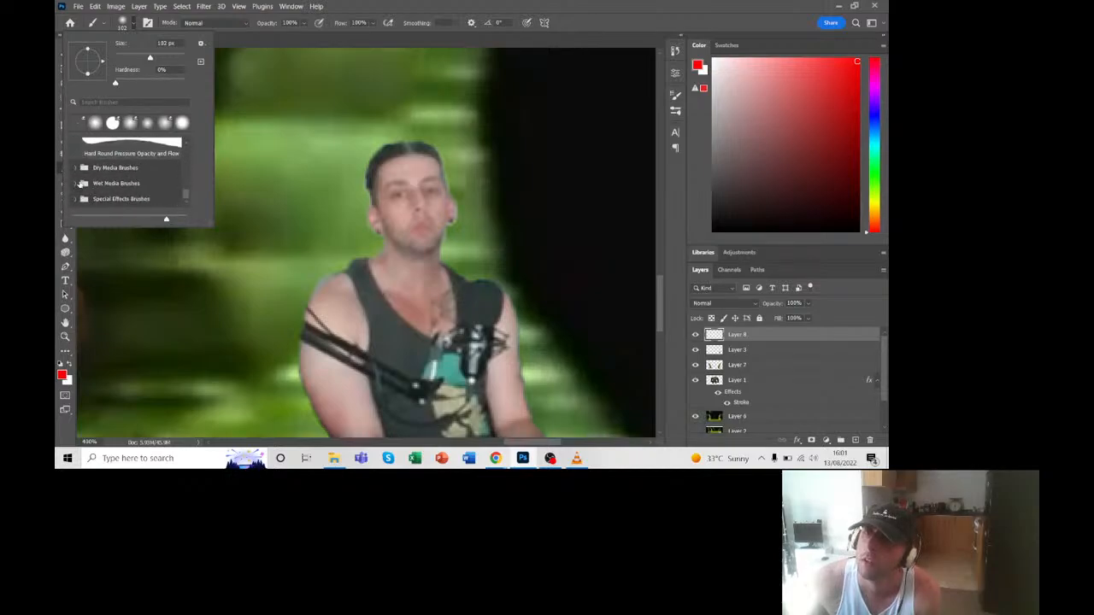
Step: Choose the Kyle's Real Oils - 01 brush from the Wet Media Brushes
{"action": "scroll", "coordinate": [78, 192], "scroll_direction": "up", "scroll_amount": 1}
{"action": "left_click", "coordinate": [86, 181]}
{"action": "scroll", "coordinate": [128, 178], "scroll_direction": "down", "scroll_amount": 4}
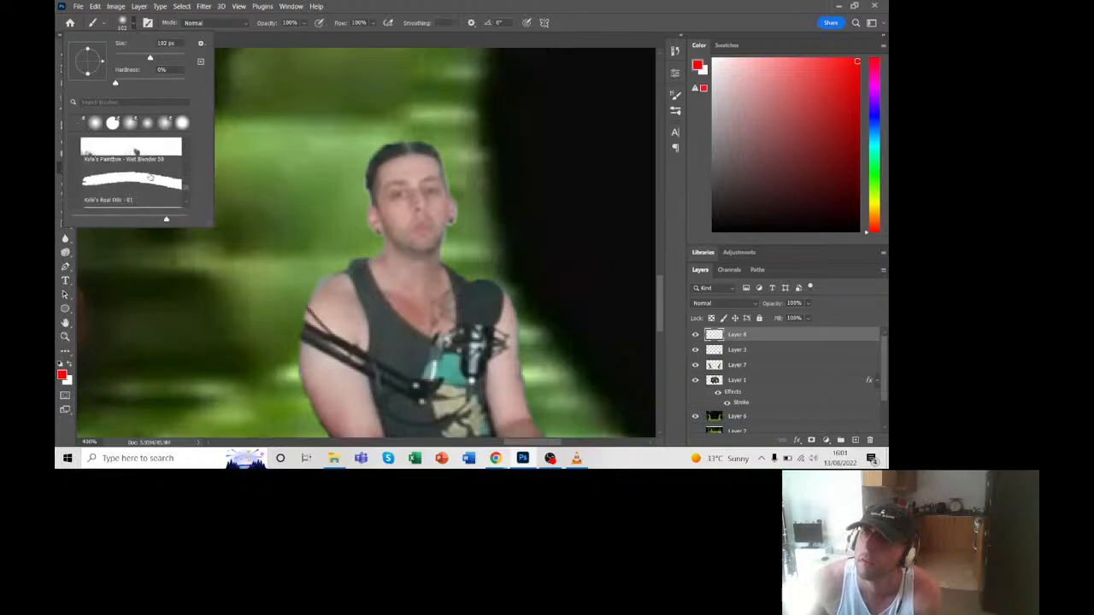
{"action": "scroll", "coordinate": [149, 178], "scroll_direction": "down", "scroll_amount": 2}
{"action": "scroll", "coordinate": [153, 178], "scroll_direction": "down", "scroll_amount": 1}
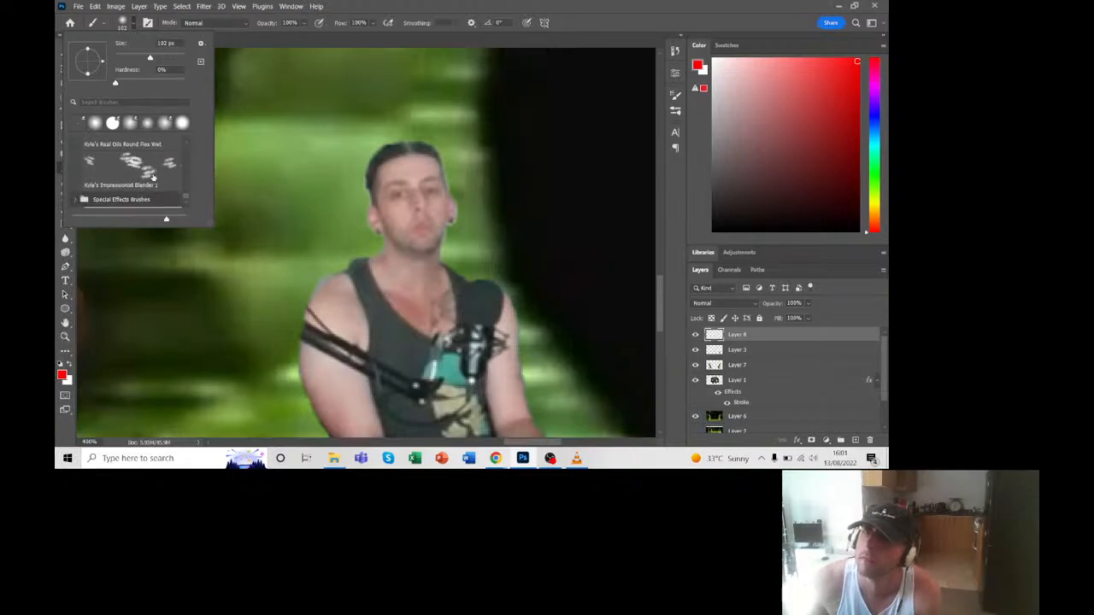
{"action": "scroll", "coordinate": [155, 178], "scroll_direction": "up", "scroll_amount": 3}
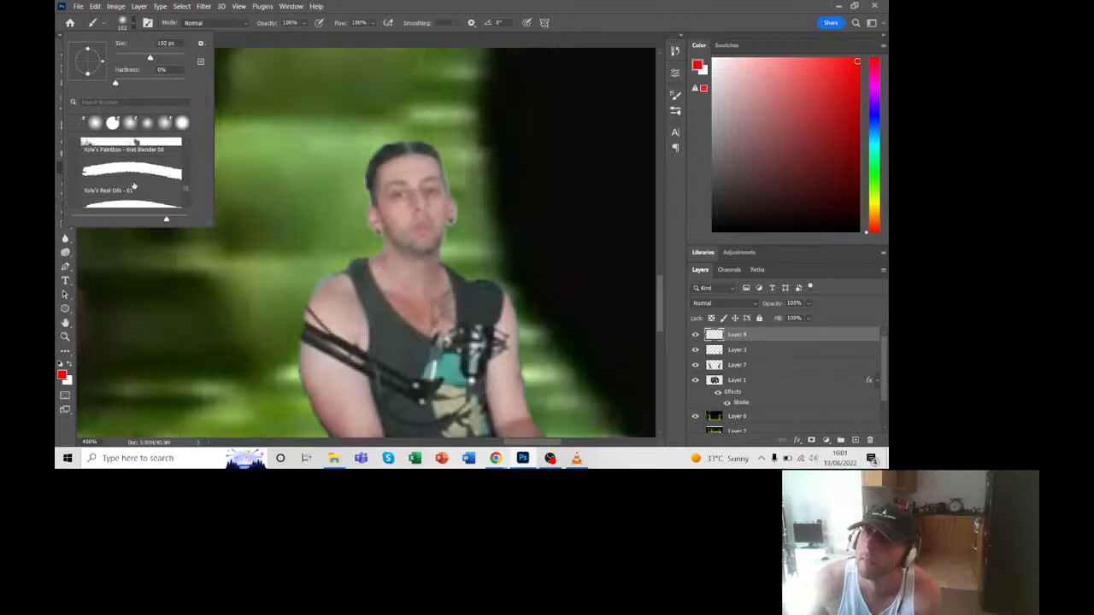
{"action": "left_click", "coordinate": [121, 170]}
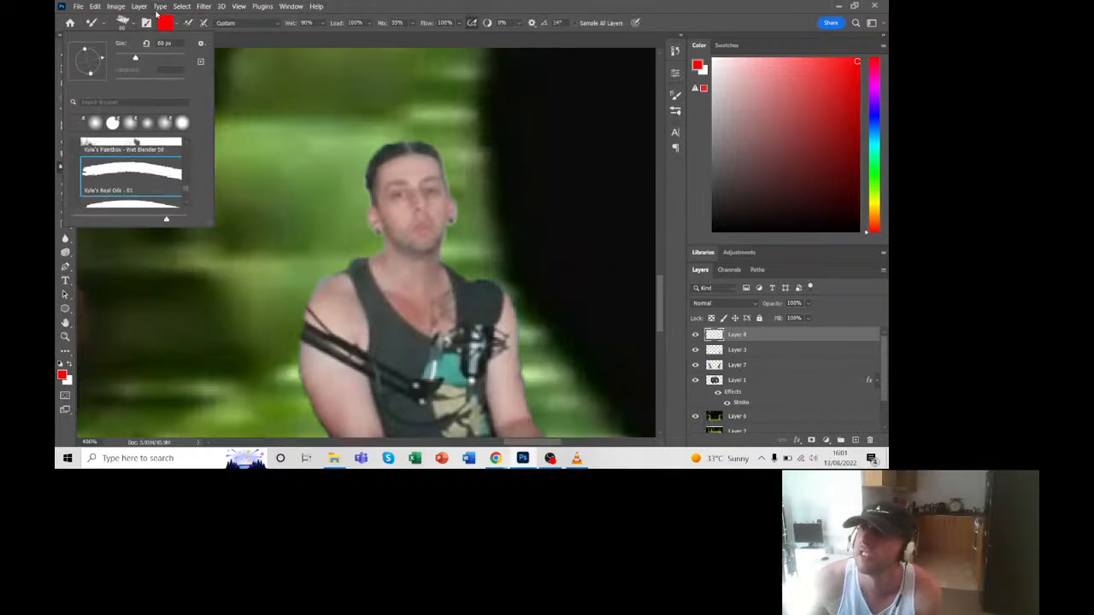
Step: Reduce the Real Oils brush to a few pixels in size and rotate its tip to -63°
{"action": "left_click", "coordinate": [177, 26]}
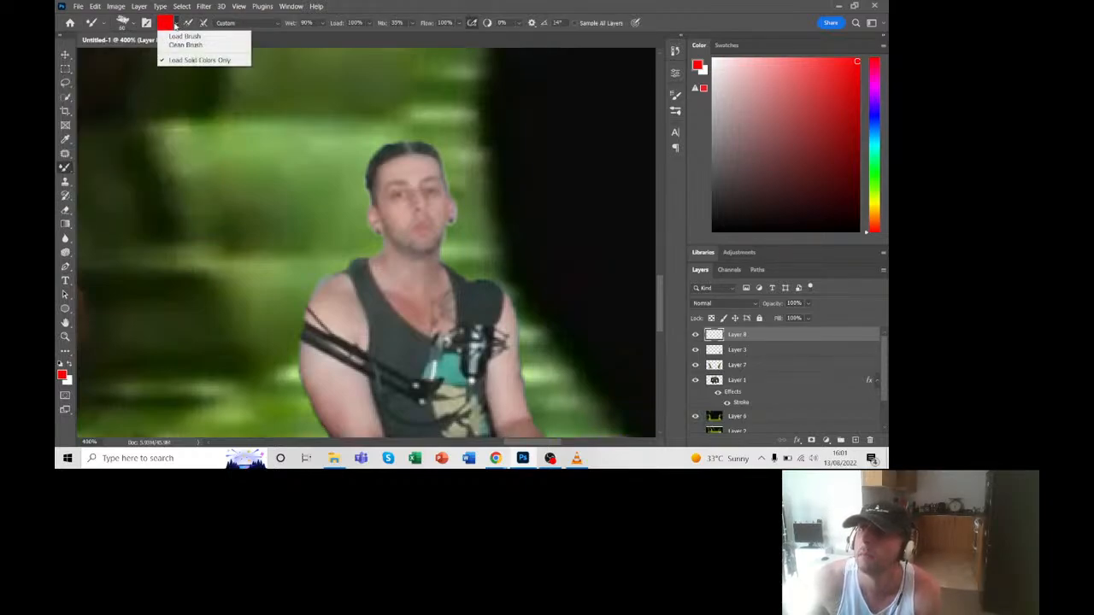
{"action": "left_click", "coordinate": [177, 25]}
{"action": "left_click", "coordinate": [131, 26]}
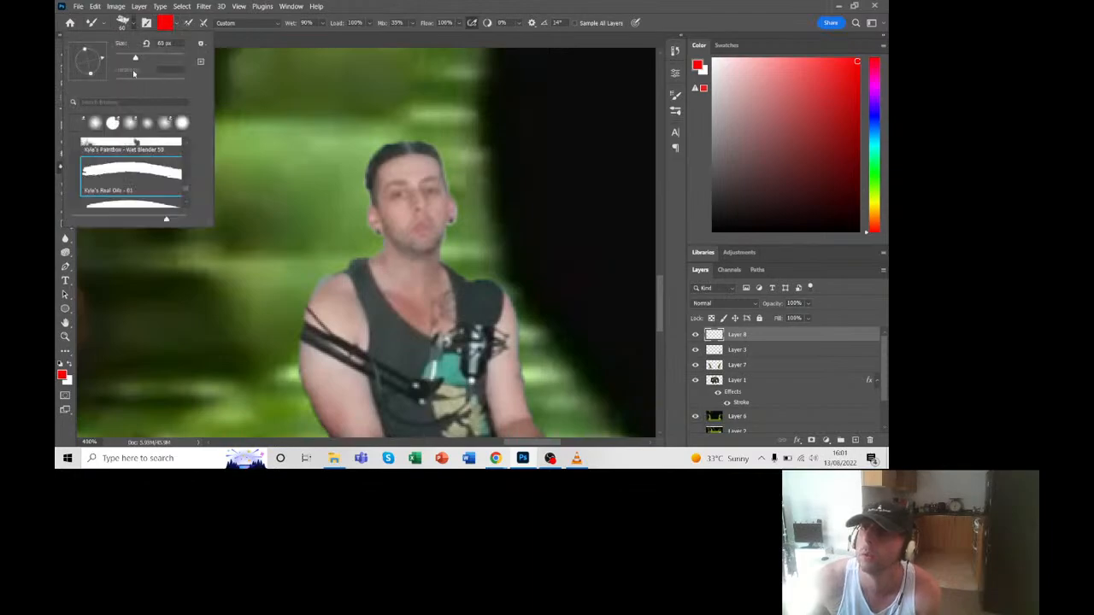
{"action": "left_click_drag", "start_coordinate": [134, 61], "coordinate": [120, 62]}
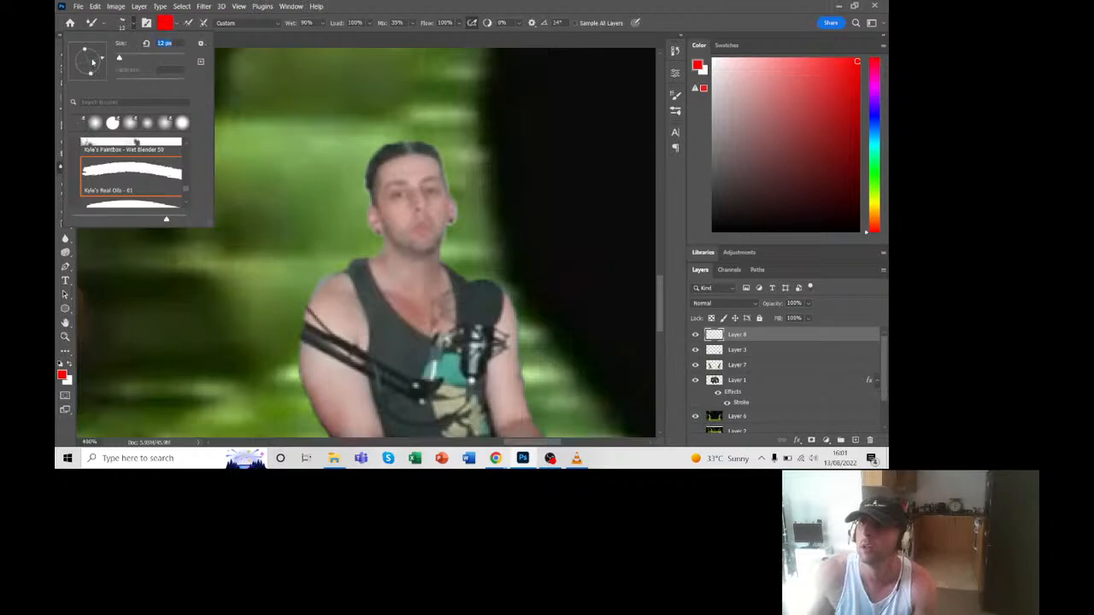
{"action": "left_click_drag", "start_coordinate": [92, 61], "coordinate": [94, 75]}
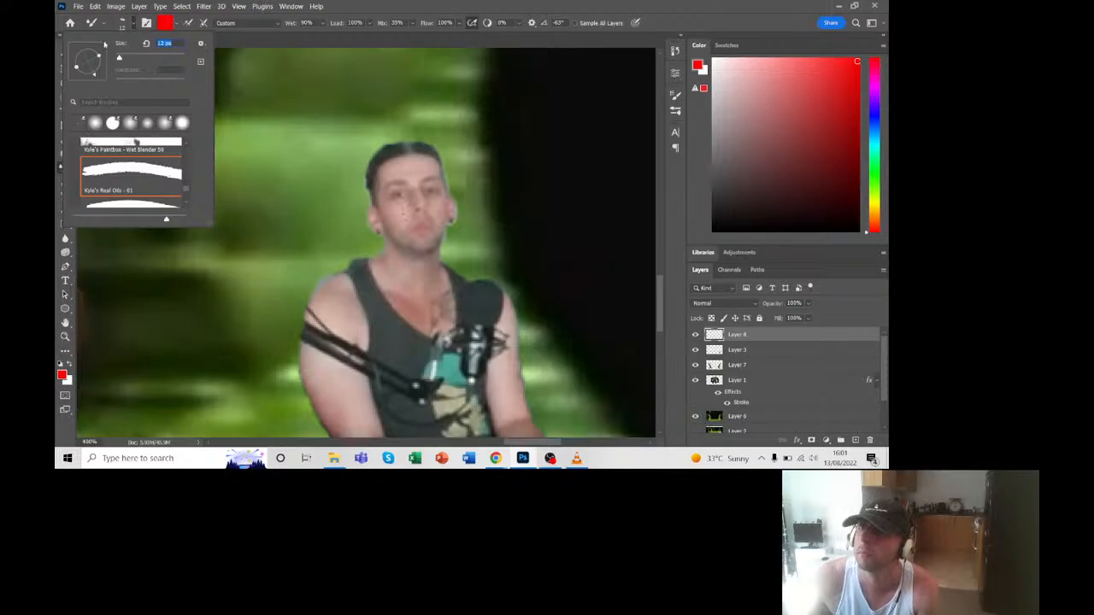
{"action": "left_click_drag", "start_coordinate": [119, 59], "coordinate": [117, 59]}
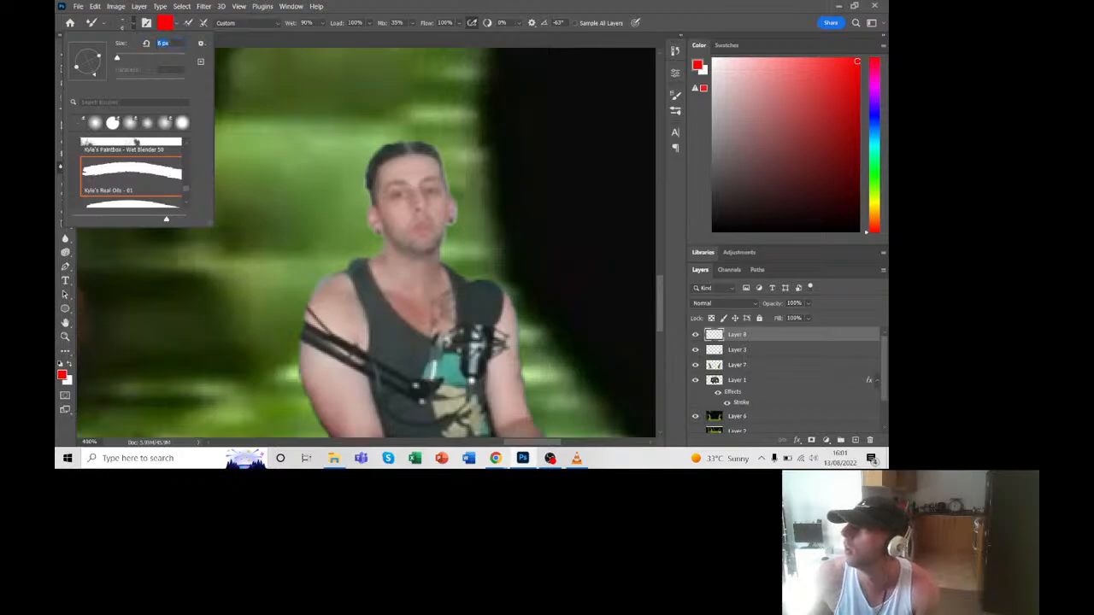
Step: Set the foreground colour to light blue and paint small tear drops below the seated man's eye
{"action": "left_click", "coordinate": [874, 127]}
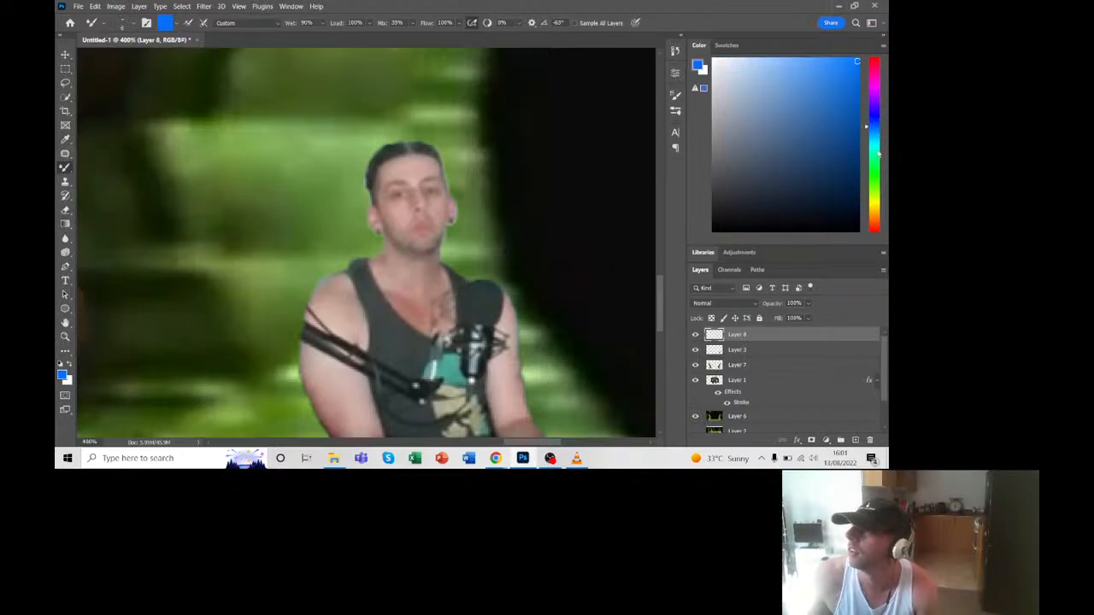
{"action": "left_click_drag", "start_coordinate": [878, 142], "coordinate": [878, 135]}
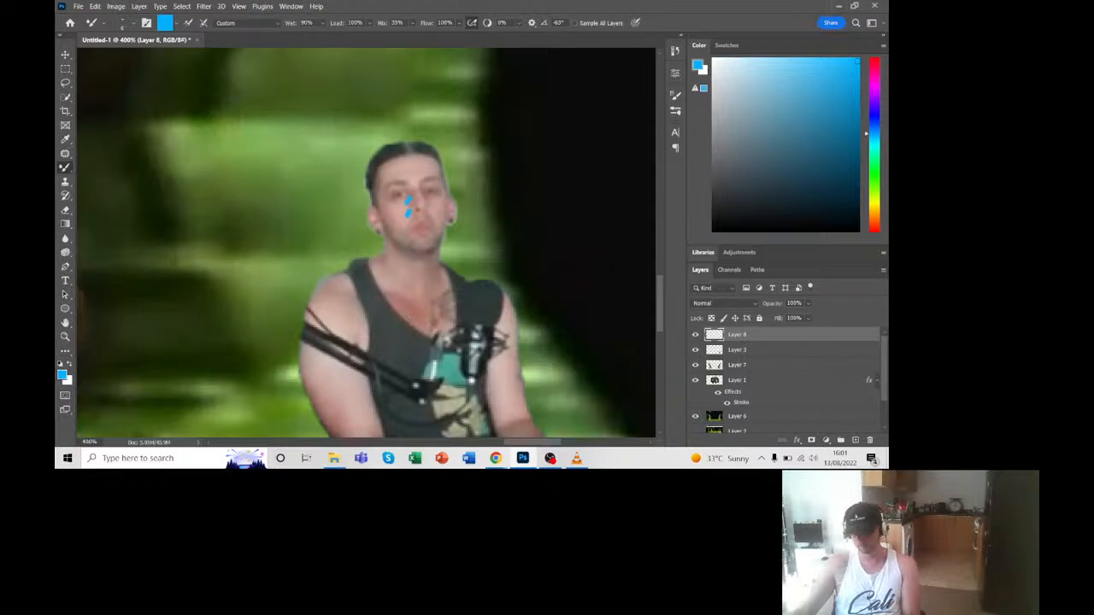
{"action": "scroll", "coordinate": [412, 322], "scroll_direction": "down", "scroll_amount": 5}
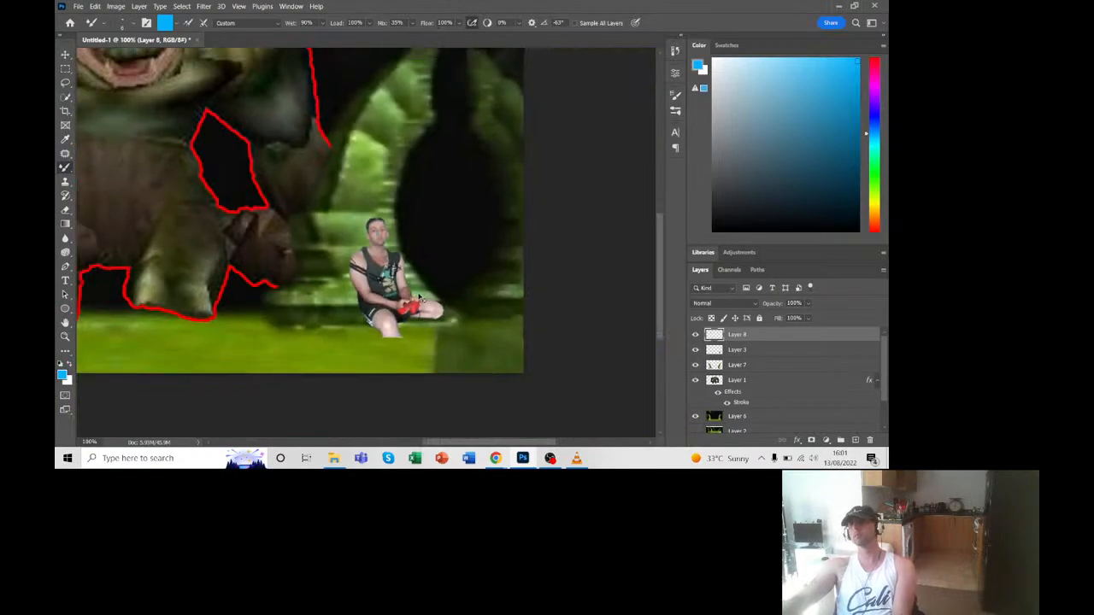
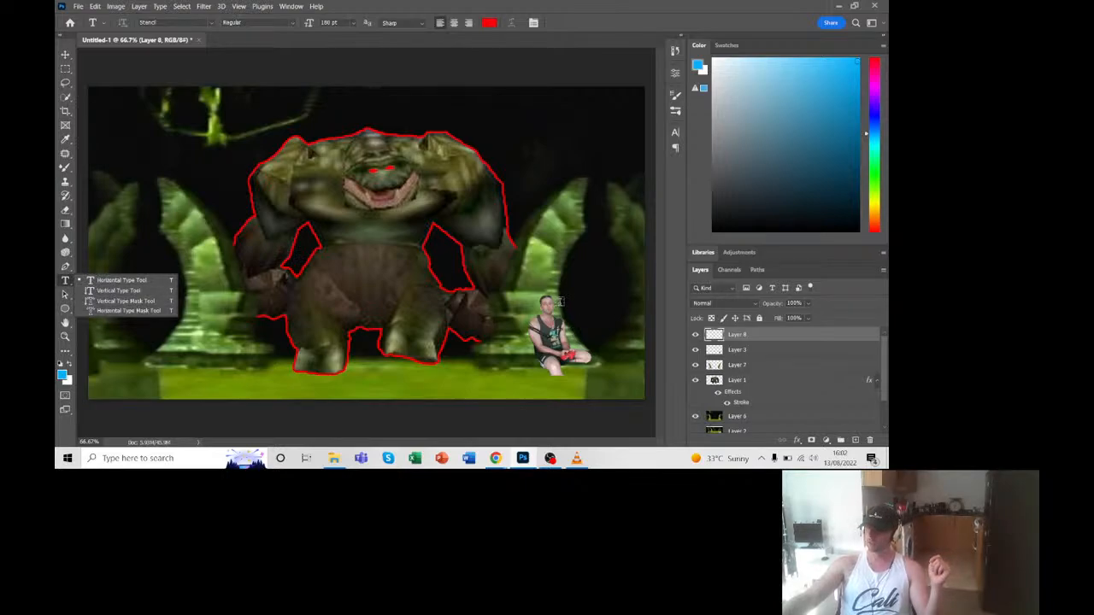
Step: Start a horizontal text line in the Stencil font beside the seated man's head and set its font size to 70 pt
{"action": "left_click", "coordinate": [559, 301]}
{"action": "left_click", "coordinate": [559, 300]}
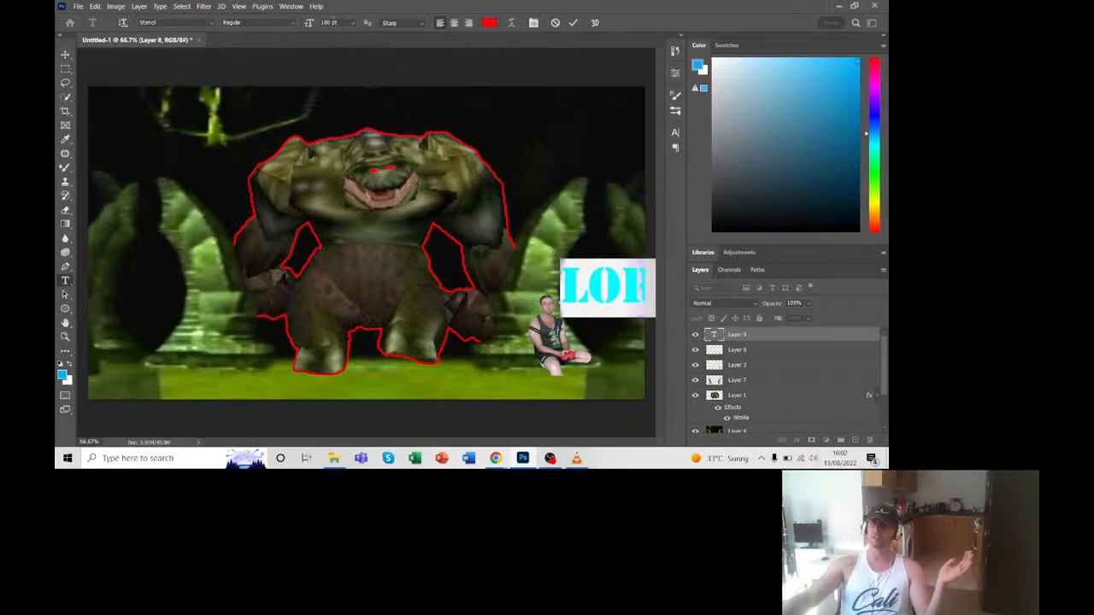
{"action": "type", "text": "72"}
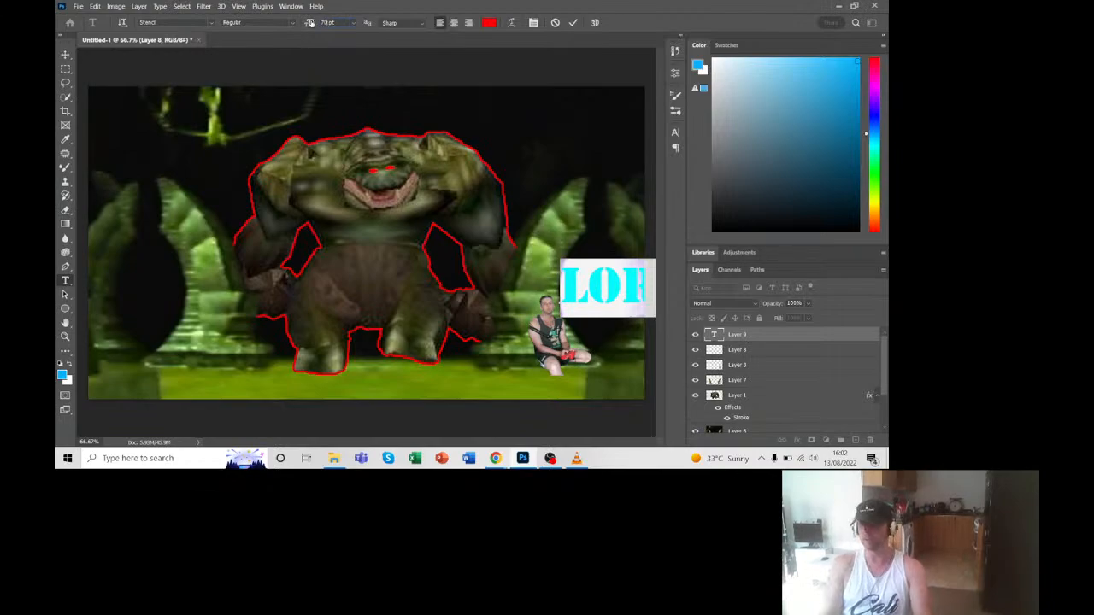
{"action": "key", "text": "Return"}
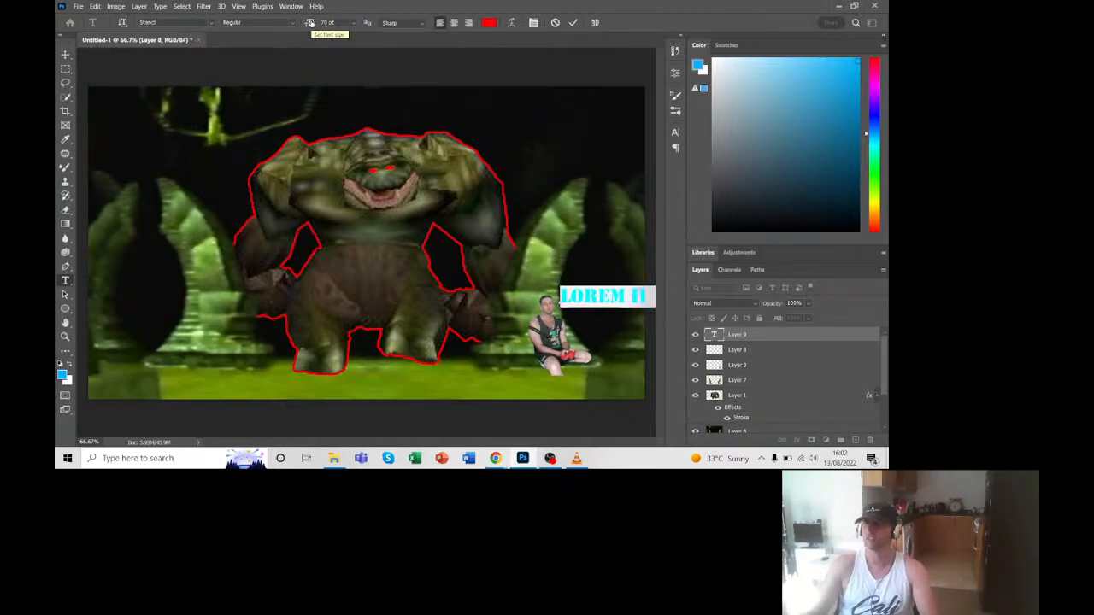
Step: Replace the placeholder text beside the seated man's head with "O no"
{"action": "left_click", "coordinate": [631, 296]}
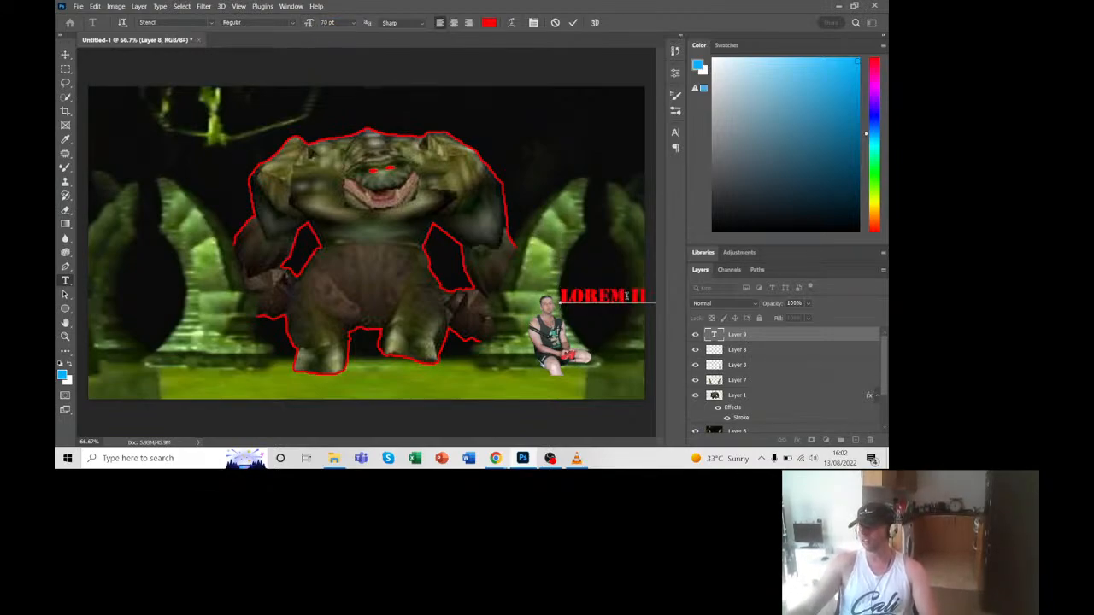
{"action": "key", "text": "BackSpace"}
{"action": "key", "text": "BackSpace"}
{"action": "key", "text": "BackSpace"}
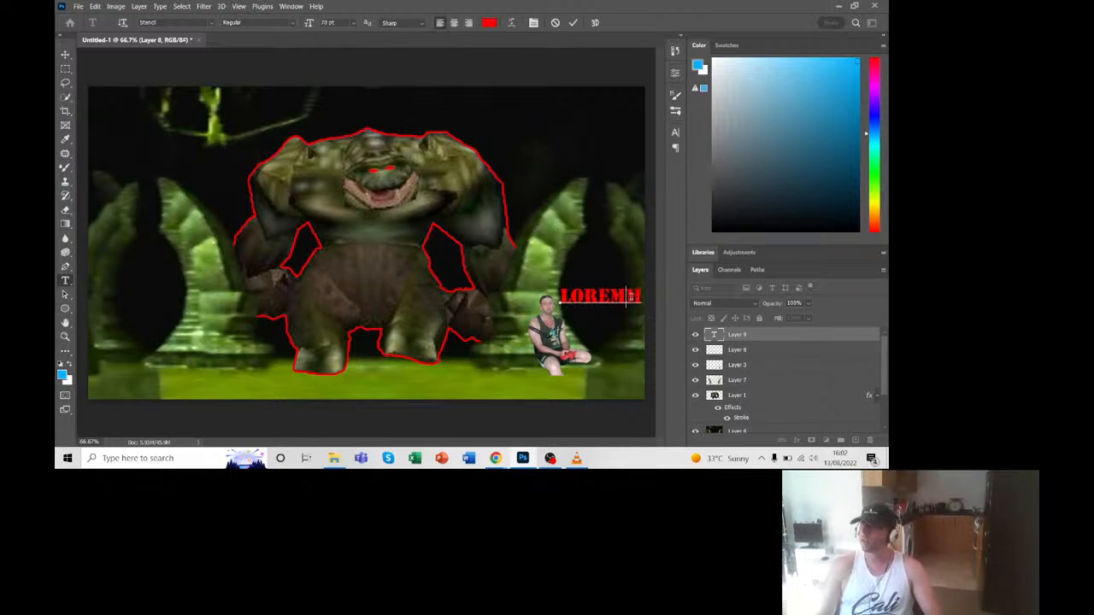
{"action": "key", "text": "BackSpace"}
{"action": "key", "text": "BackSpace"}
{"action": "key", "text": "BackSpace"}
{"action": "key", "text": "BackSpace"}
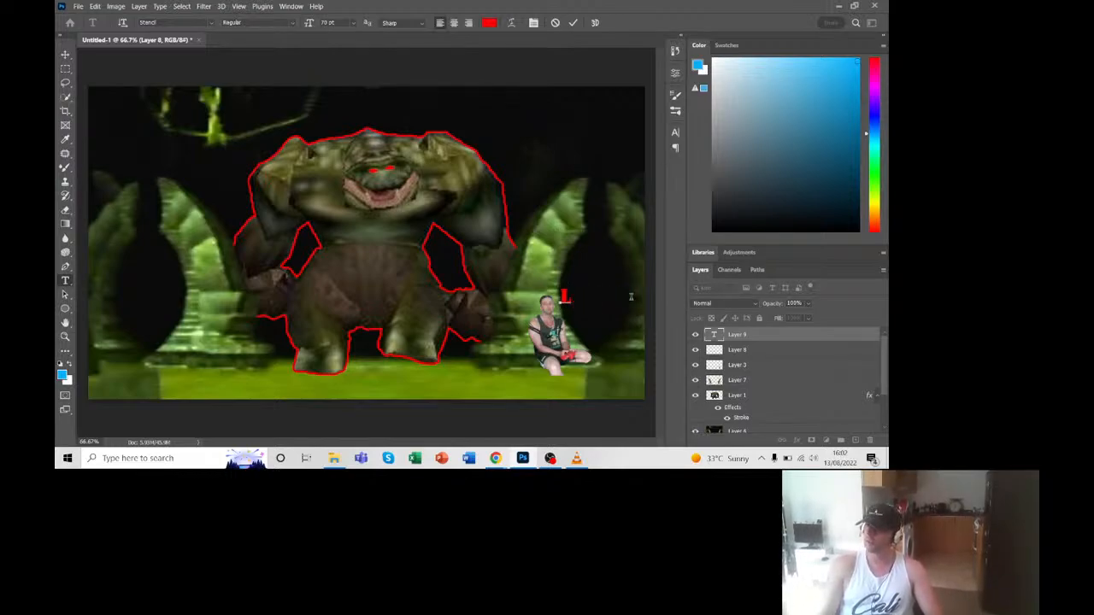
{"action": "key", "text": "BackSpace"}
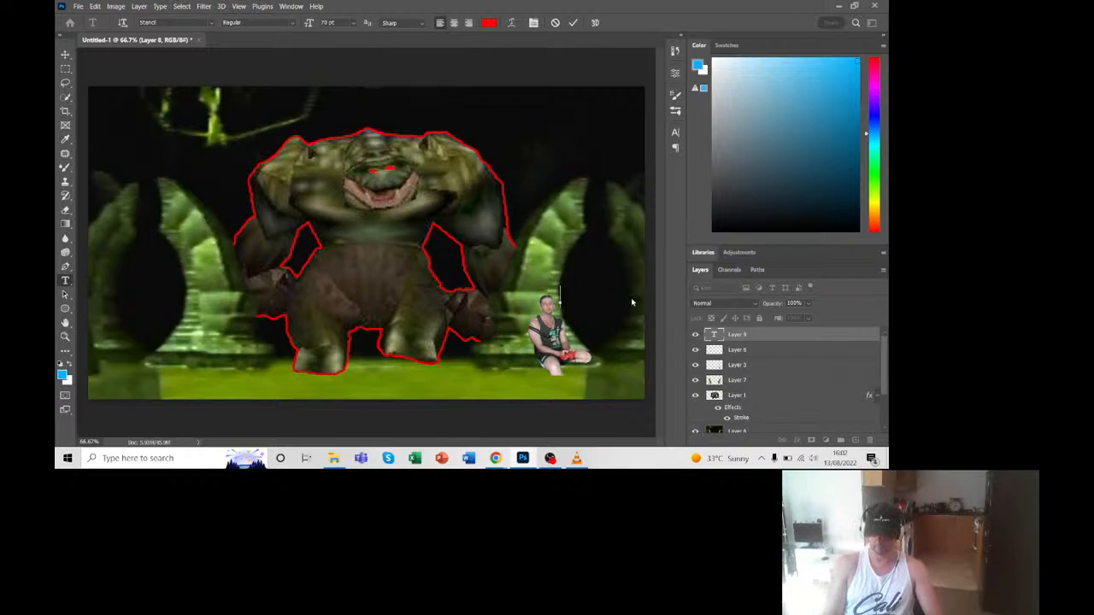
{"action": "type", "text": "O N"}
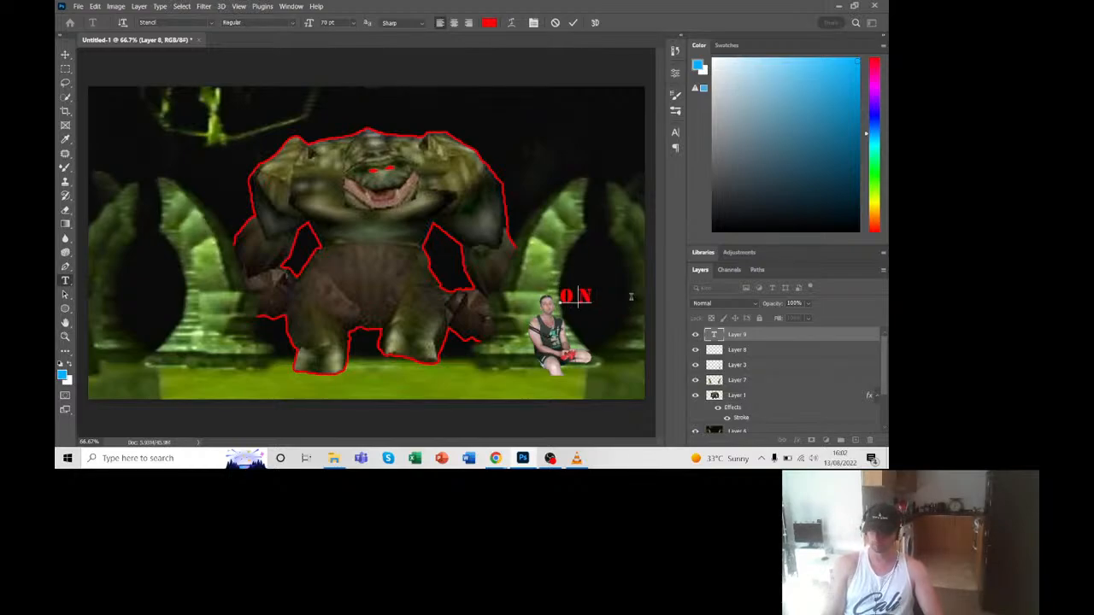
{"action": "type", "text": "O"}
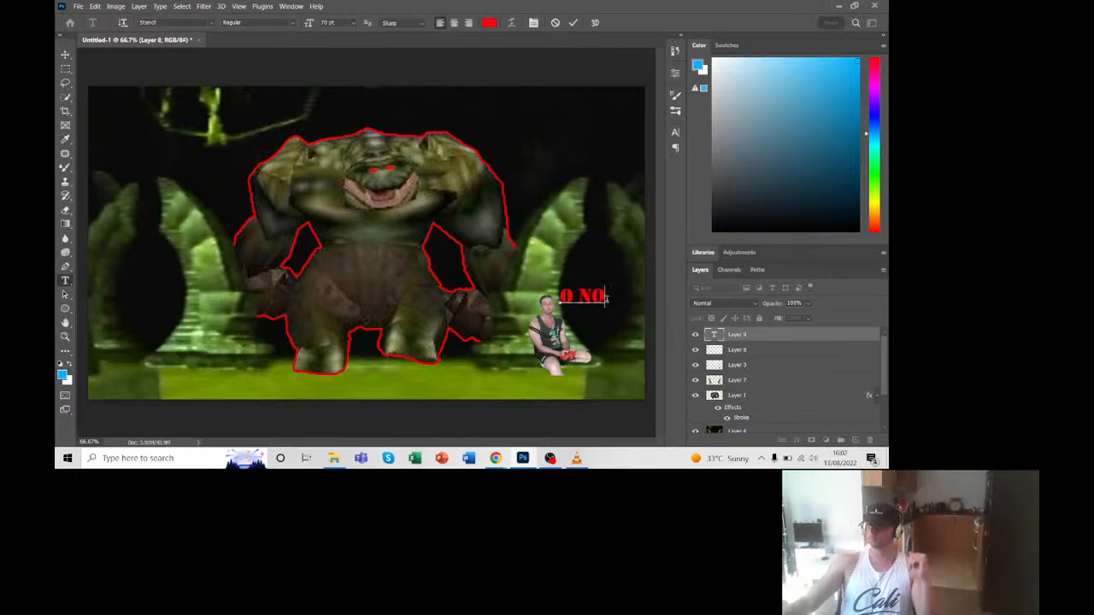
Step: Change the whole "O no" text to the Bauhaus 93 font at a size of 30 pt
{"action": "left_click_drag", "start_coordinate": [606, 297], "coordinate": [559, 296]}
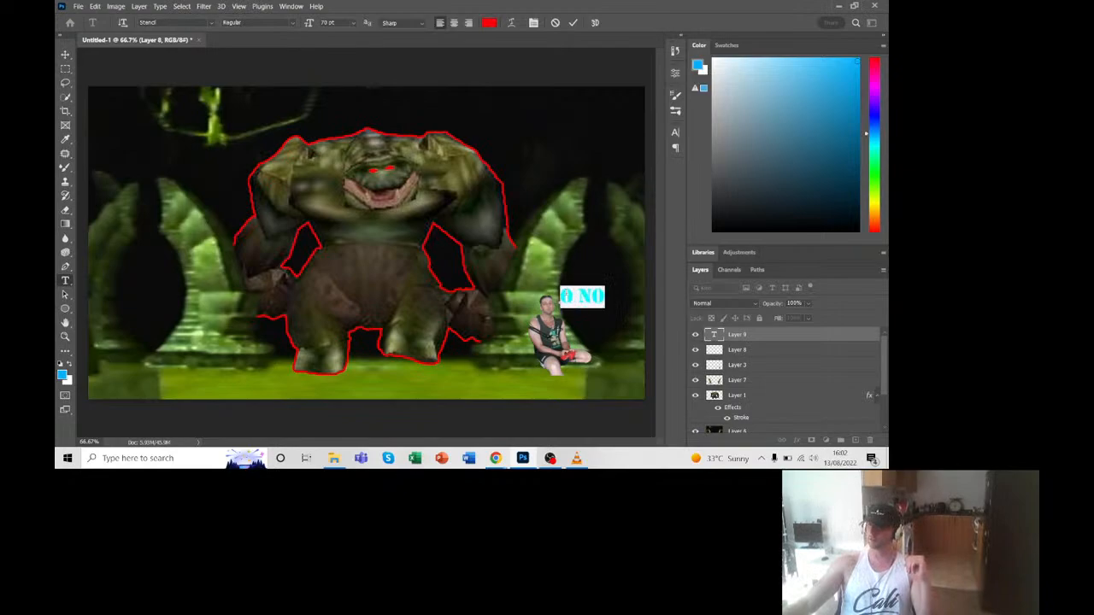
{"action": "left_click", "coordinate": [210, 23]}
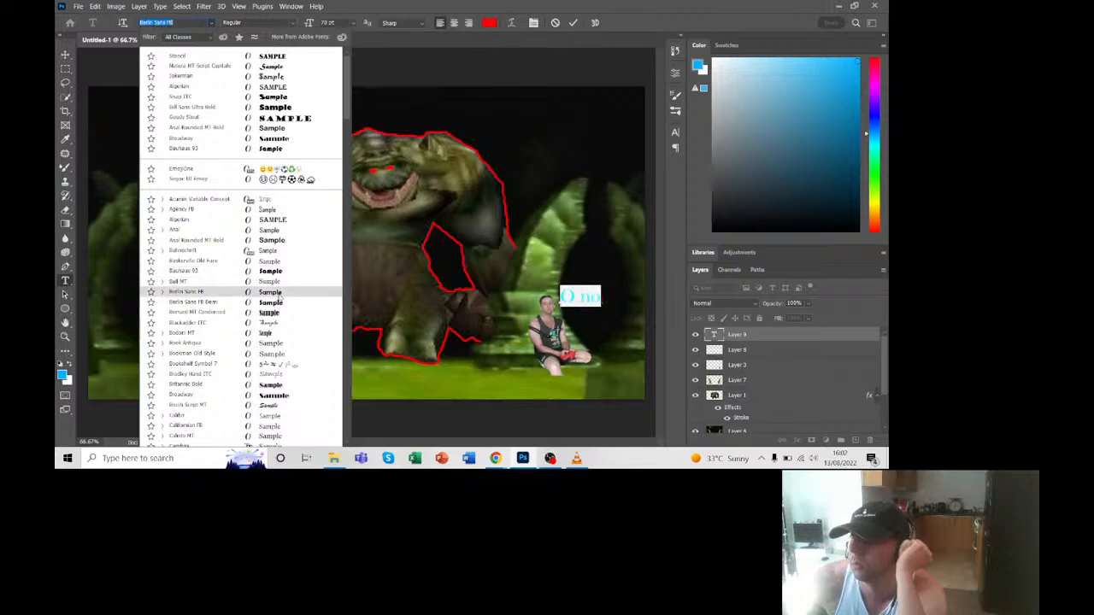
{"action": "left_click", "coordinate": [278, 272]}
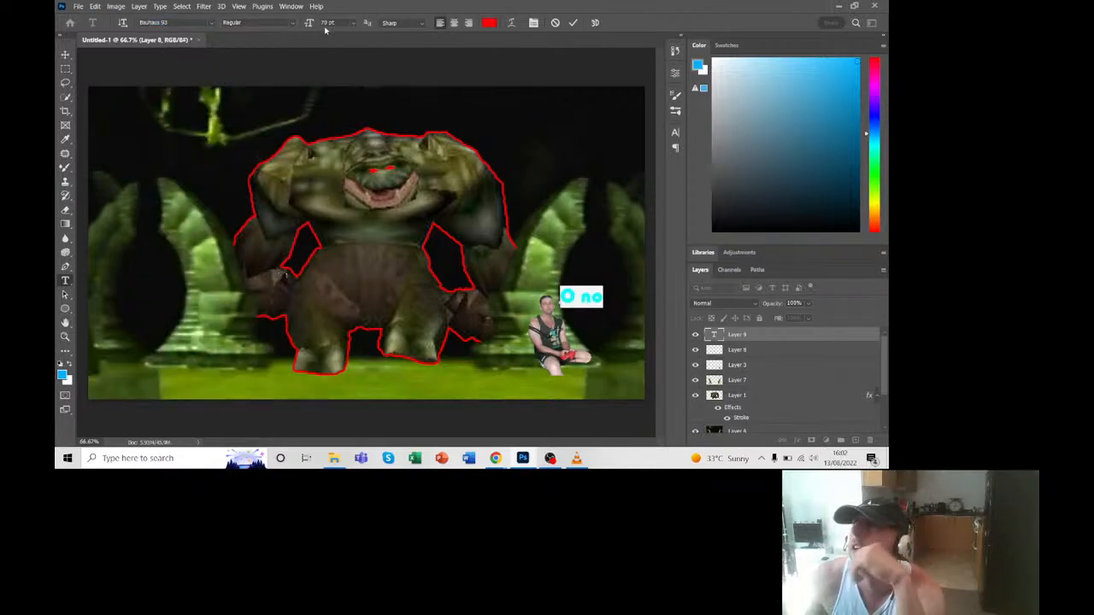
{"action": "left_click", "coordinate": [354, 23]}
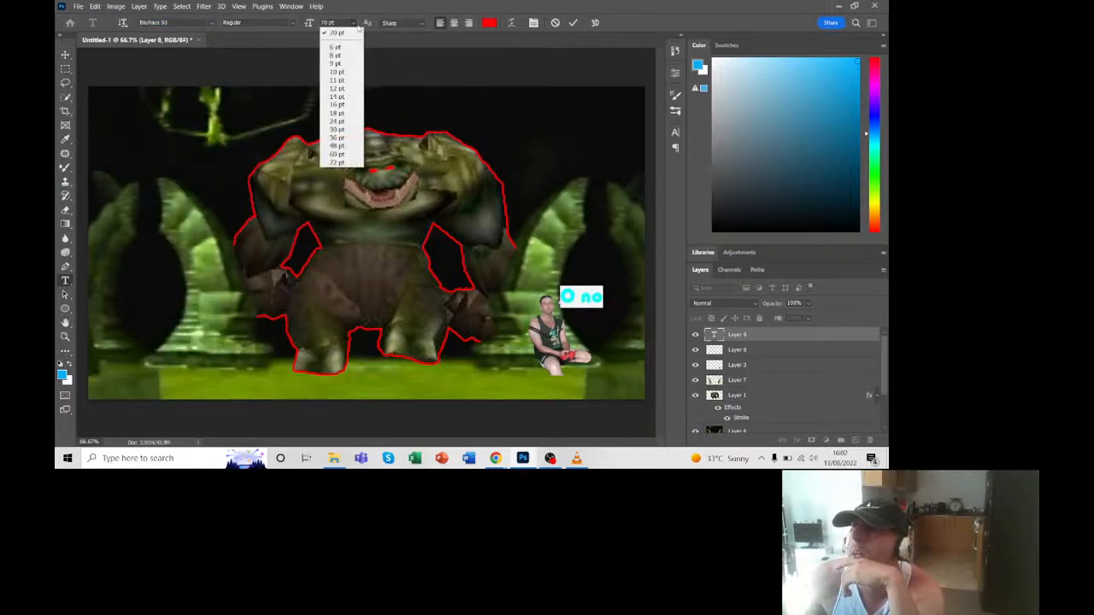
{"action": "left_click", "coordinate": [337, 147]}
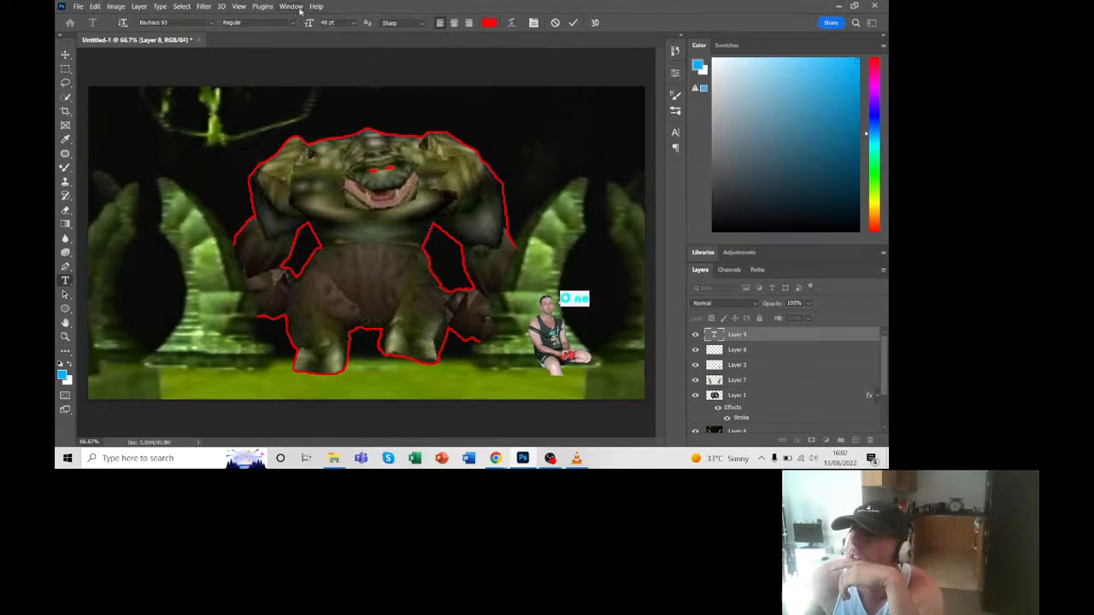
{"action": "left_click", "coordinate": [354, 23]}
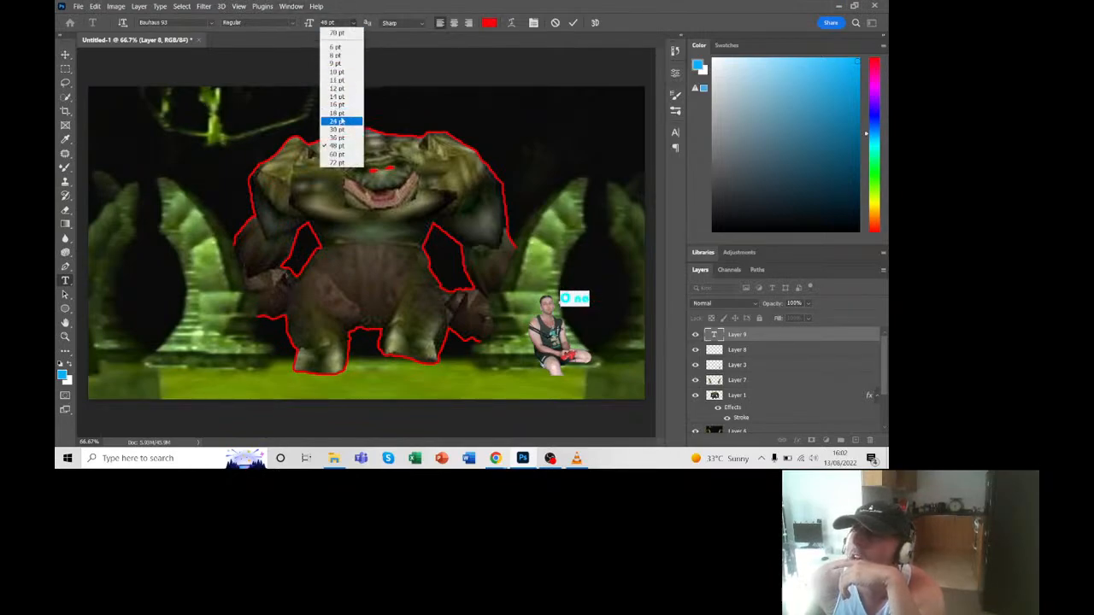
{"action": "left_click", "coordinate": [340, 135]}
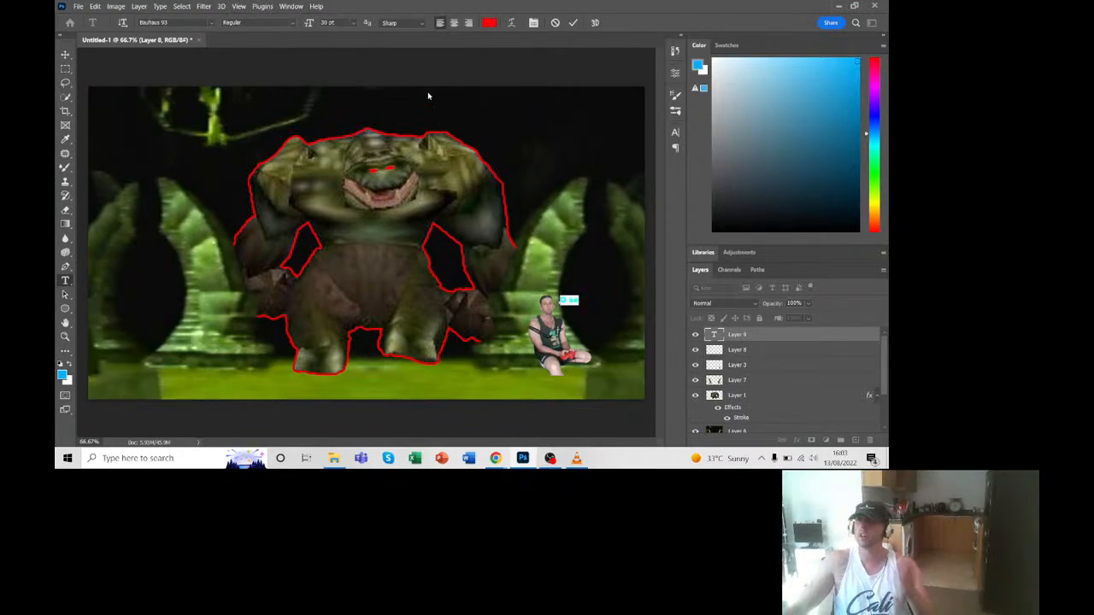
Step: Set the text colour of "O no" to bright yellow
{"action": "left_click", "coordinate": [488, 23]}
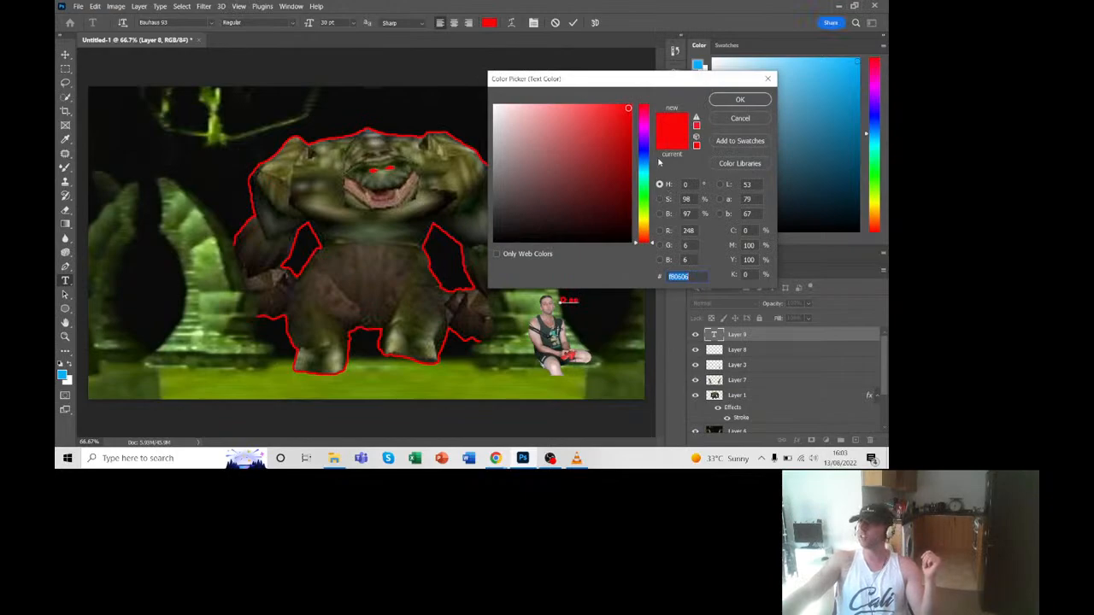
{"action": "left_click", "coordinate": [647, 220]}
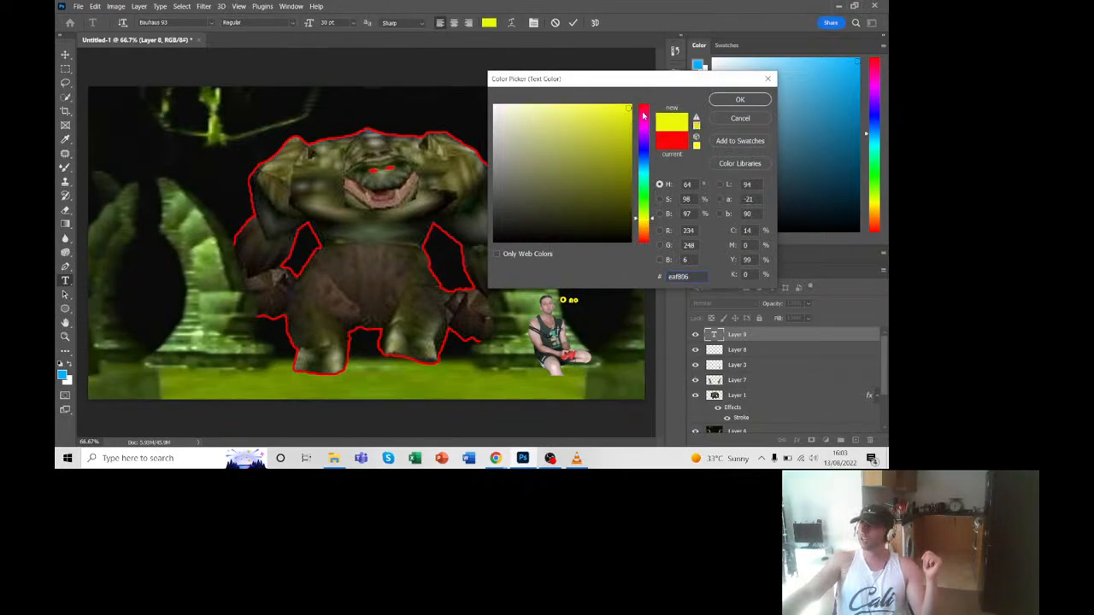
{"action": "left_click", "coordinate": [634, 107]}
{"action": "left_click", "coordinate": [741, 99]}
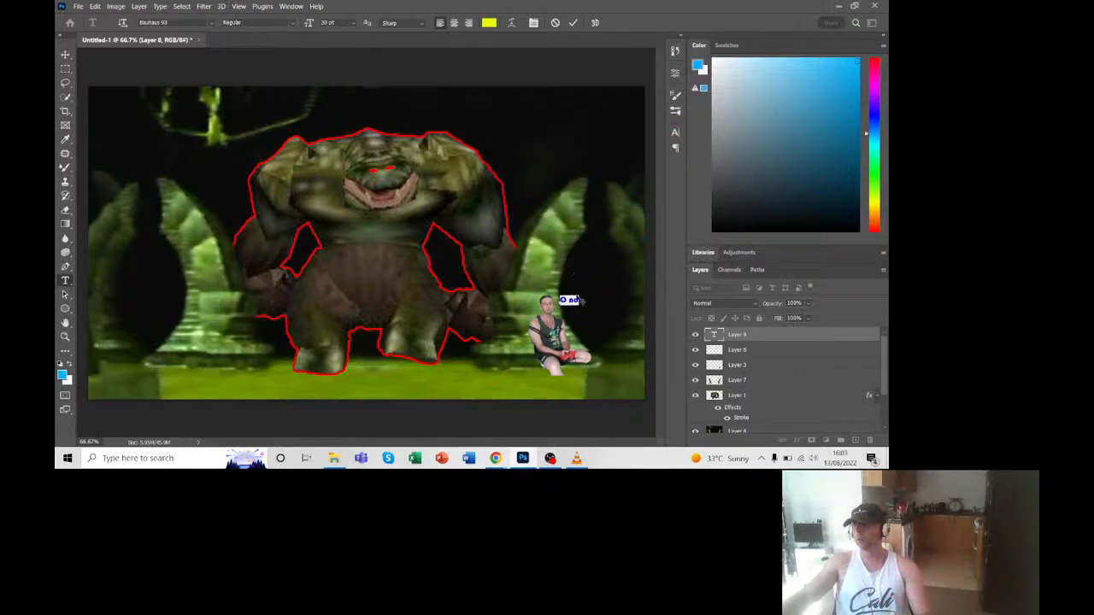
{"action": "key", "text": "ctrl+t"}
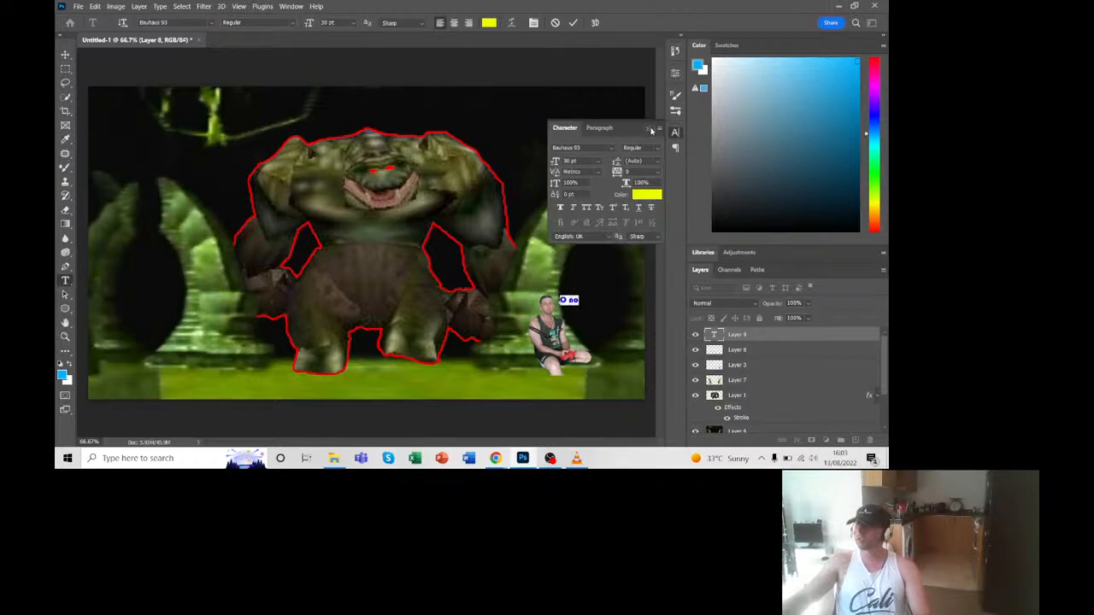
{"action": "left_click", "coordinate": [650, 129]}
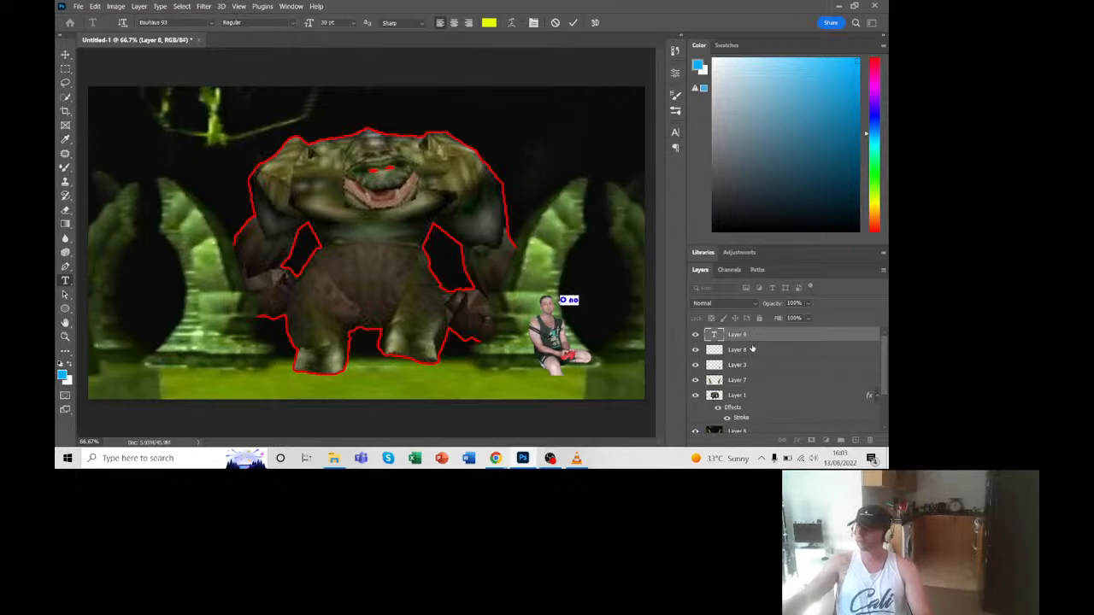
{"action": "left_click", "coordinate": [564, 300]}
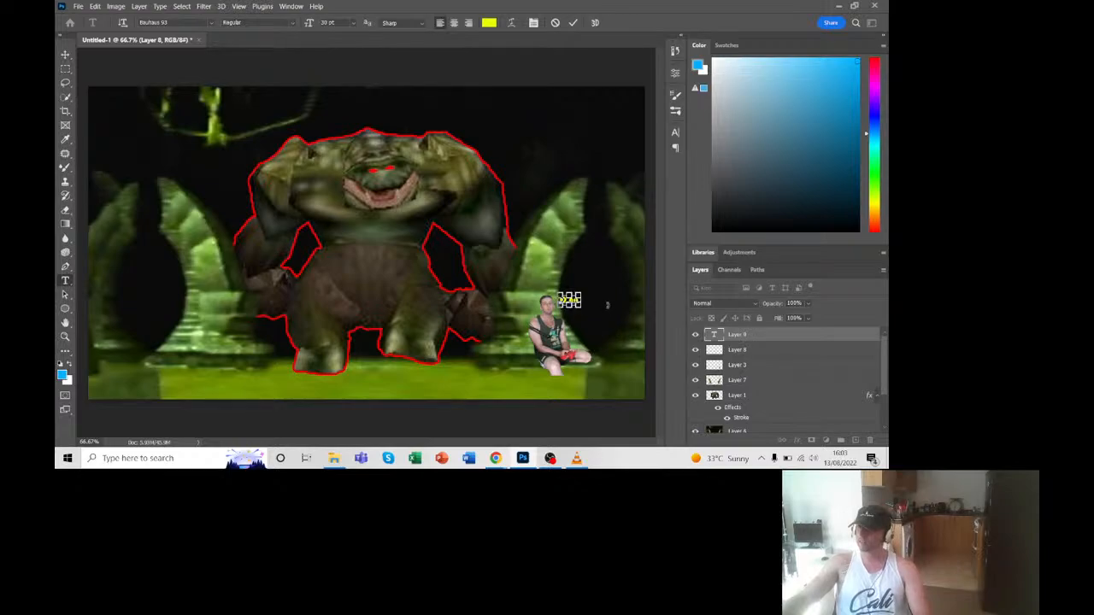
{"action": "key", "text": "ctrl+t"}
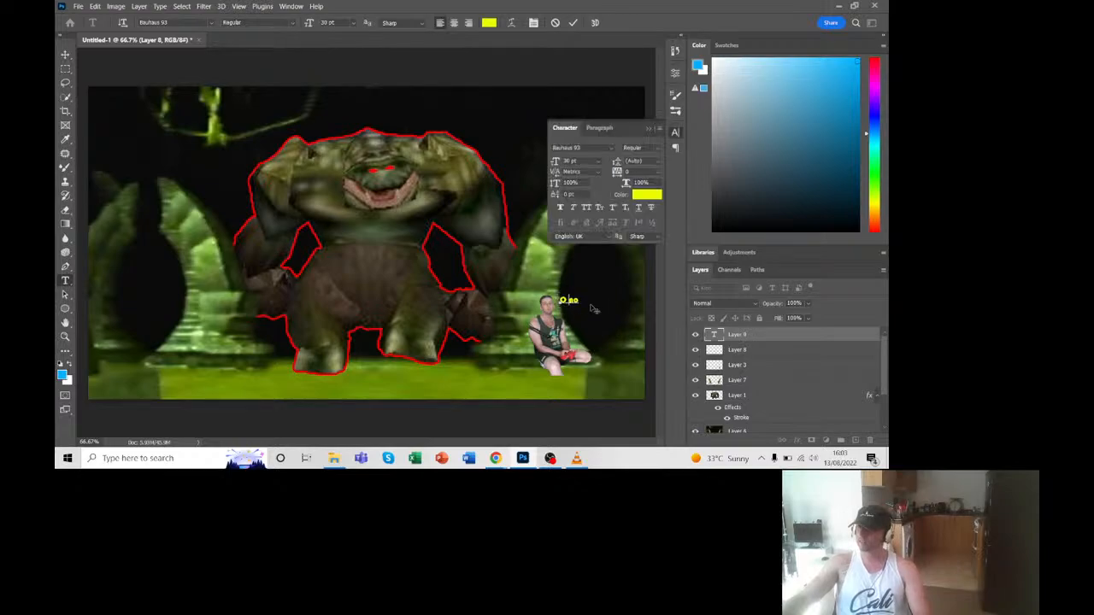
Step: Commit the "O no" text, close the character settings and make the text layer active
{"action": "left_click", "coordinate": [754, 350]}
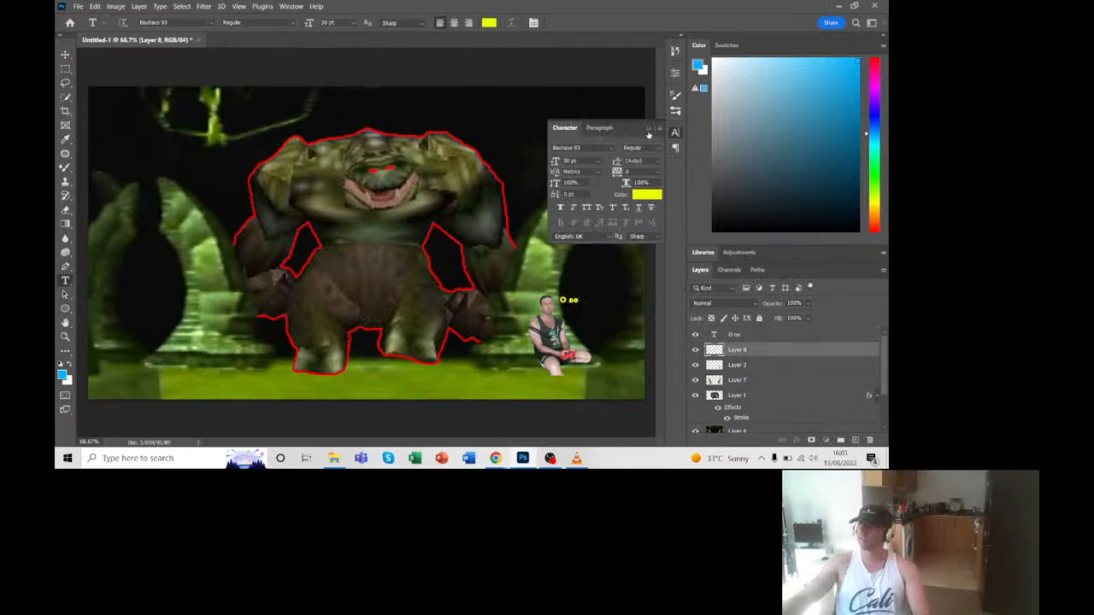
{"action": "left_click", "coordinate": [733, 334]}
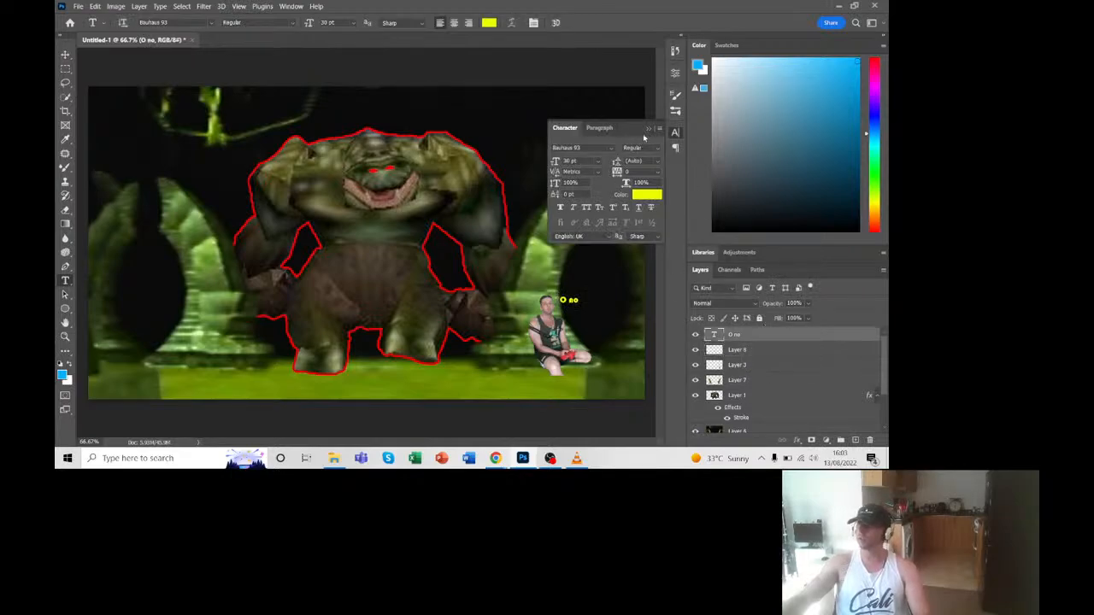
{"action": "left_click", "coordinate": [647, 128]}
{"action": "left_click", "coordinate": [772, 353]}
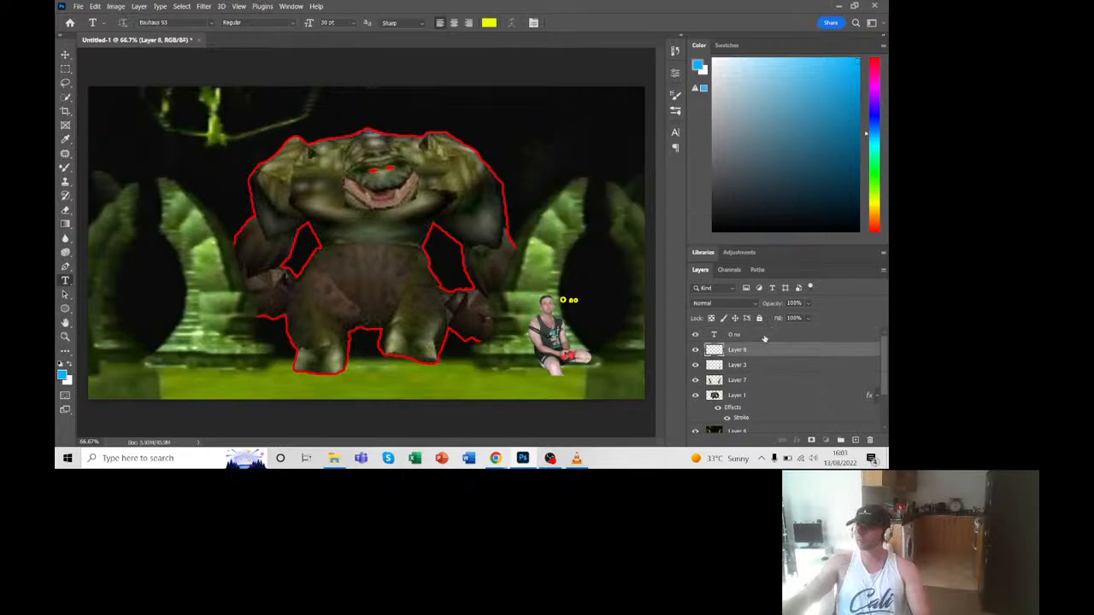
{"action": "left_click", "coordinate": [765, 336]}
Step: Use Free Transform to move the "O no" text slightly closer to the seated man's head
{"action": "key", "text": "ctrl+t"}
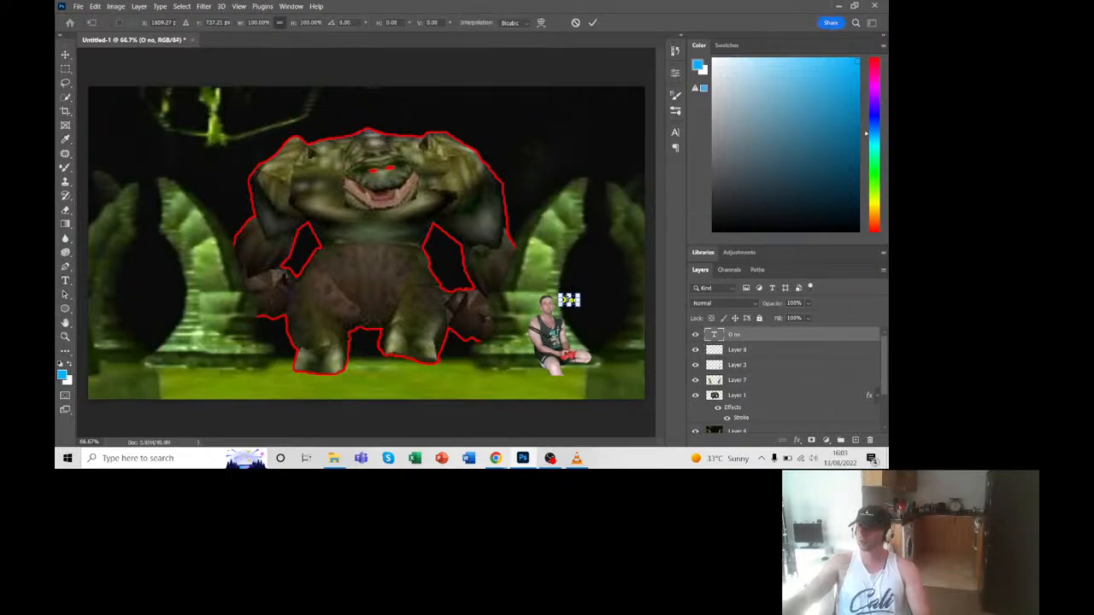
{"action": "key", "text": "ctrl+plus"}
{"action": "key", "text": "ctrl+plus"}
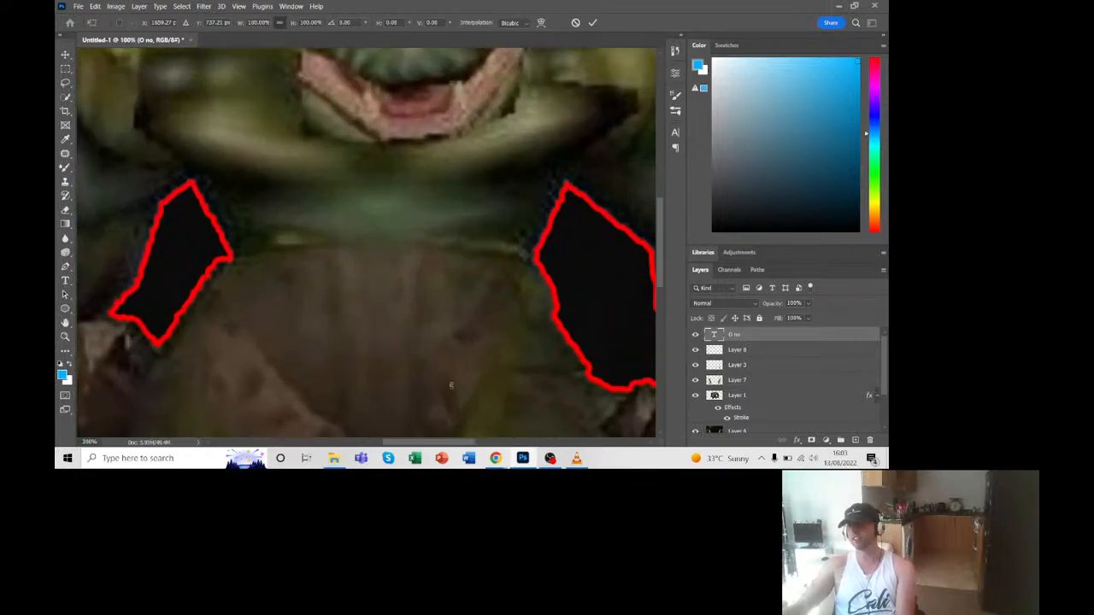
{"action": "key", "text": "ctrl+plus"}
{"action": "left_click_drag", "start_coordinate": [422, 443], "coordinate": [540, 442]}
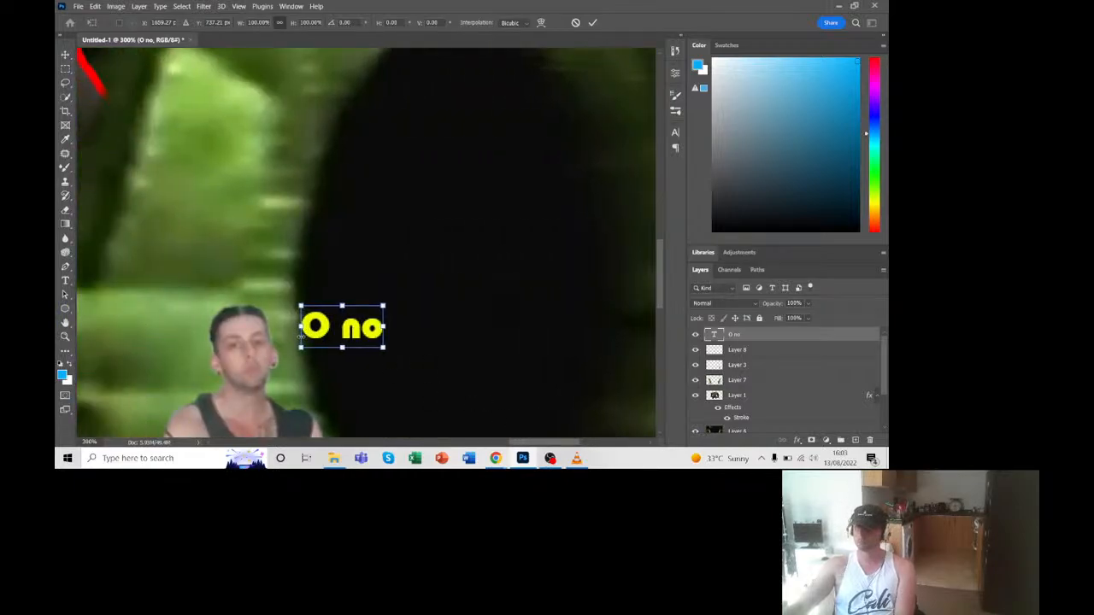
{"action": "left_click_drag", "start_coordinate": [320, 317], "coordinate": [302, 315]}
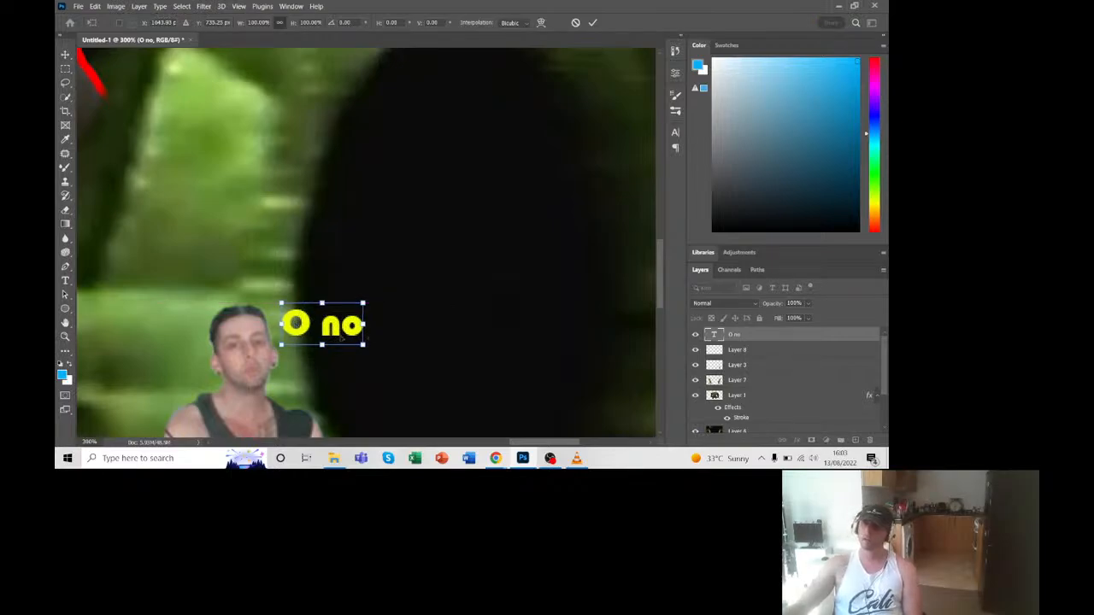
{"action": "key", "text": "Return"}
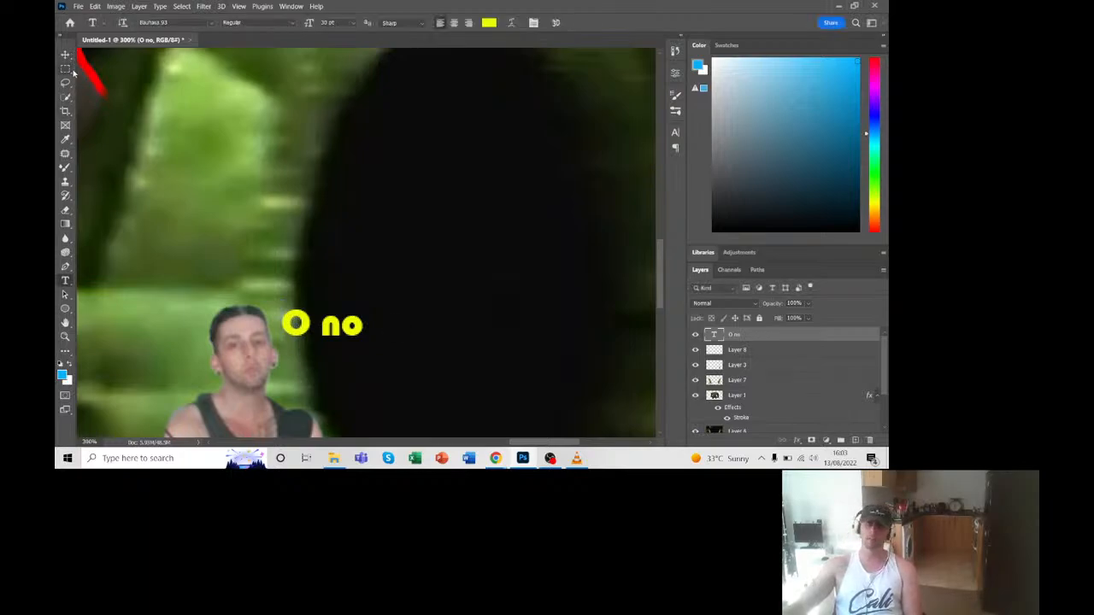
Step: Add an outside Stroke layer effect to the "O no" text and set its size to 2 px
{"action": "right_click", "coordinate": [766, 338]}
{"action": "left_click", "coordinate": [670, 17]}
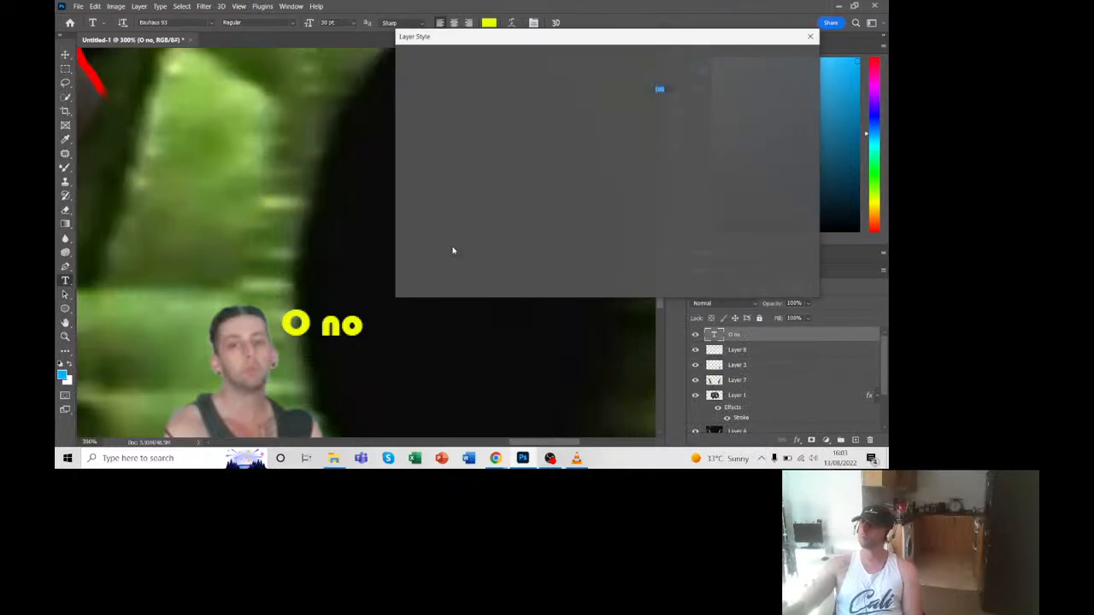
{"action": "left_click", "coordinate": [407, 129]}
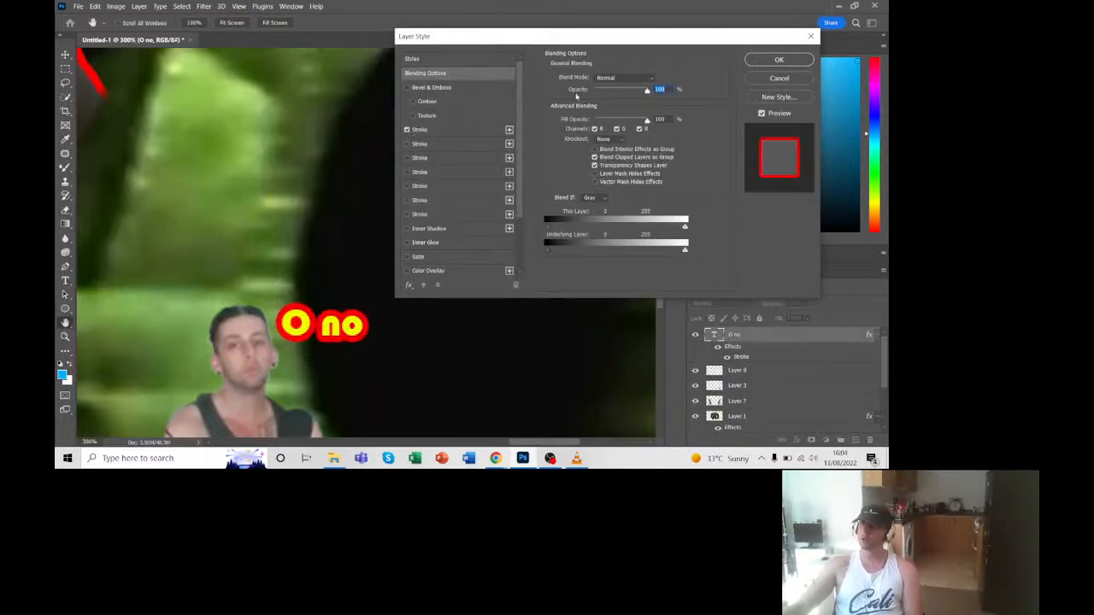
{"action": "left_click", "coordinate": [451, 132]}
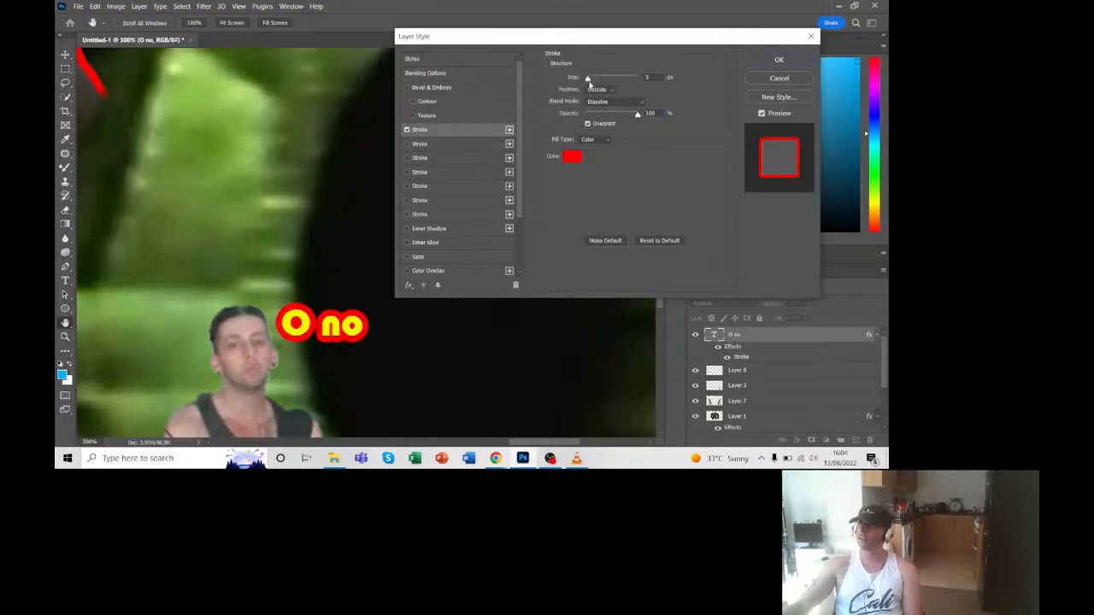
{"action": "left_click", "coordinate": [650, 79]}
{"action": "key", "text": "BackSpace"}
{"action": "type", "text": "2"}
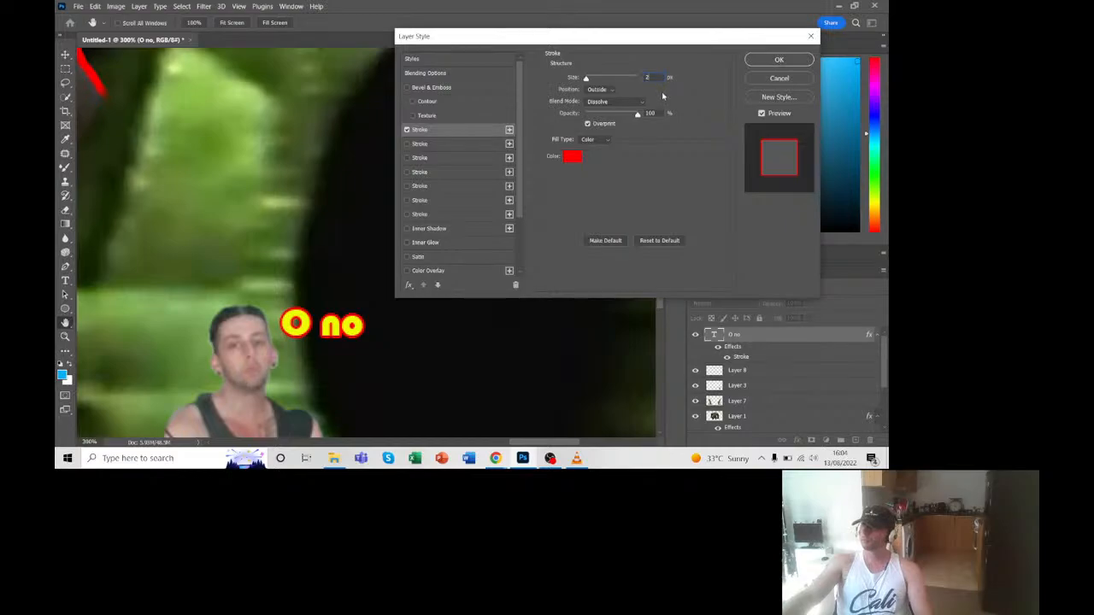
Step: Set the text's stroke colour to black (000000) and apply the layer style
{"action": "left_click", "coordinate": [572, 157]}
{"action": "mouse_move", "coordinate": [612, 214]}
{"action": "left_mouse_down"}
{"action": "mouse_move", "coordinate": [625, 269]}
{"action": "mouse_move", "coordinate": [640, 271]}
{"action": "left_mouse_up"}
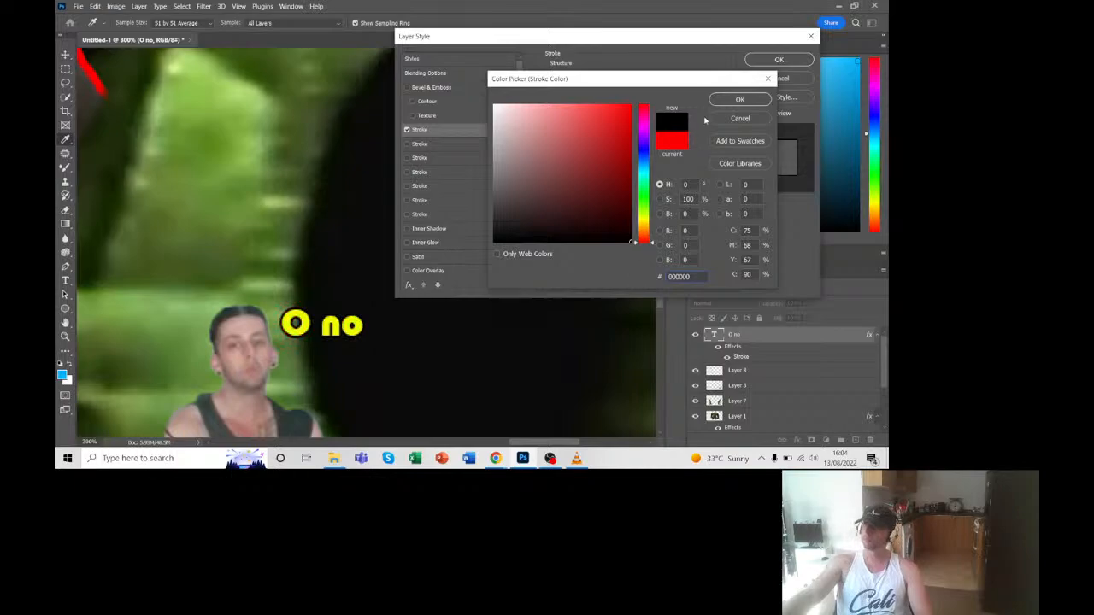
{"action": "left_click", "coordinate": [736, 100]}
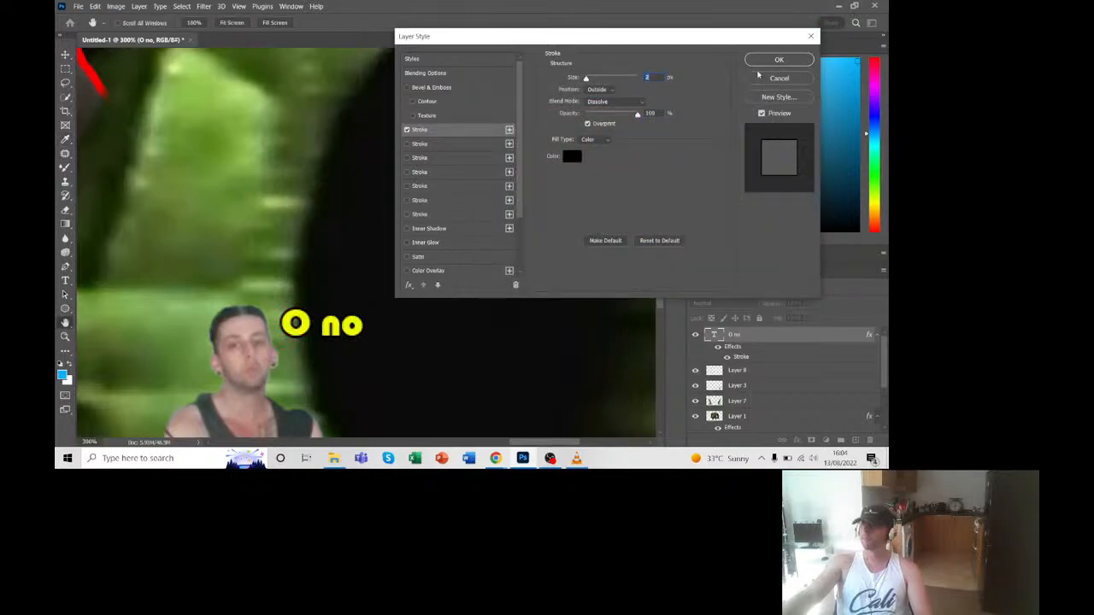
{"action": "left_click", "coordinate": [779, 60]}
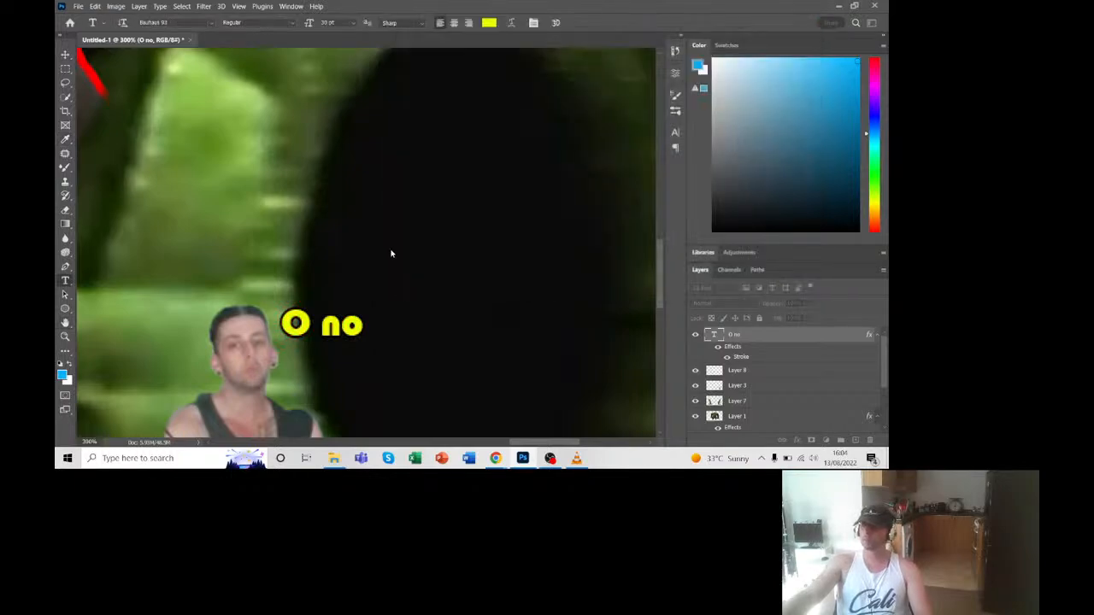
Step: Delete the hidden Layer 2 and the hidden turok-to-receive-a-pc-re-release-rumour image layer above the Background
{"action": "scroll", "coordinate": [729, 389], "scroll_direction": "down", "scroll_amount": 3}
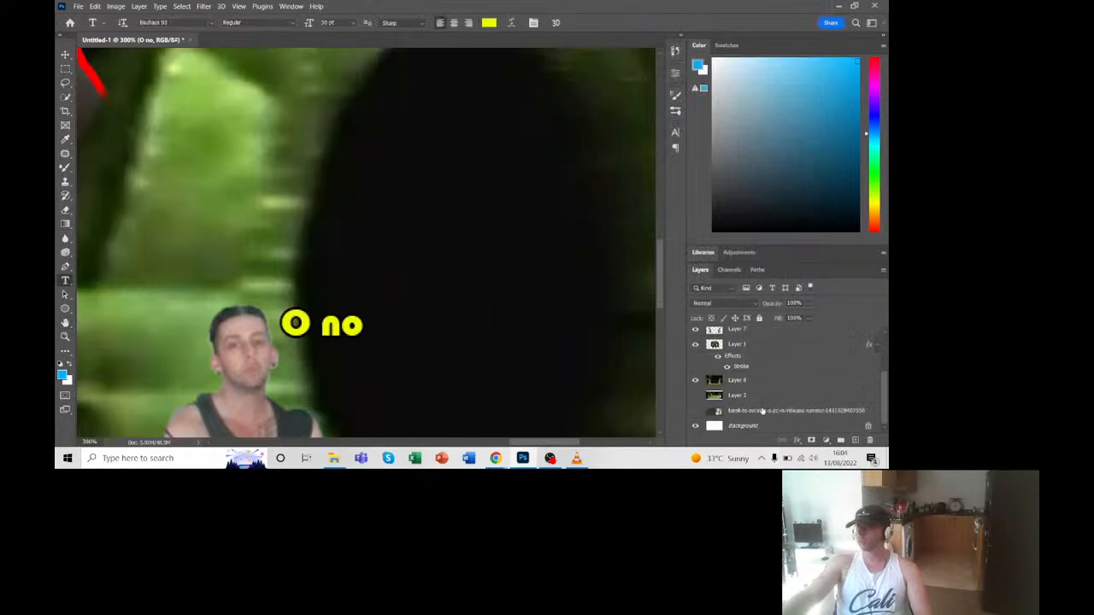
{"action": "left_click", "coordinate": [749, 399]}
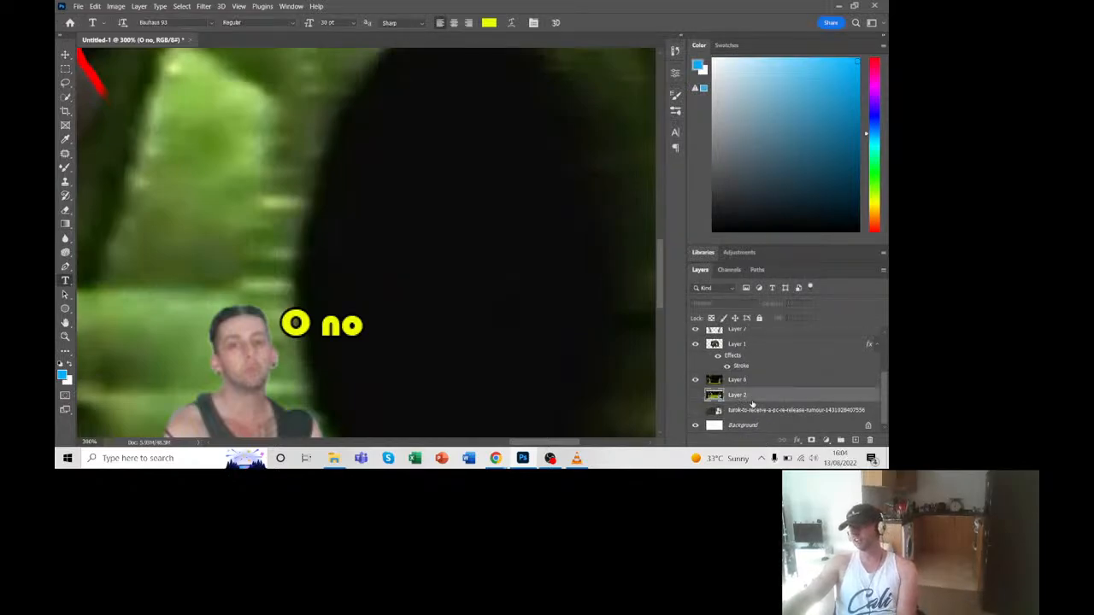
{"action": "key", "text": "Delete"}
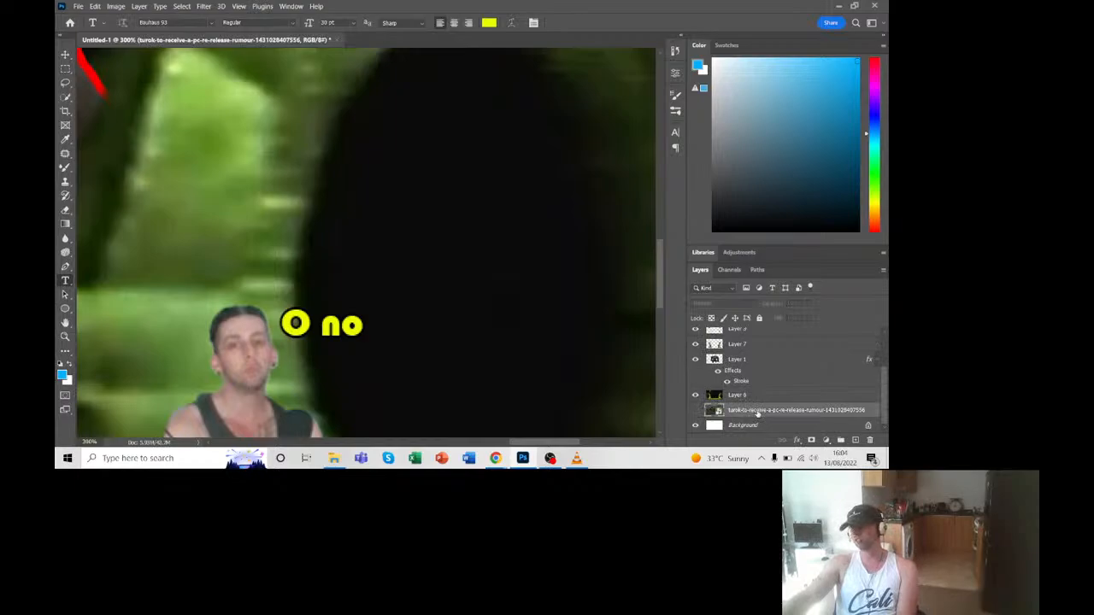
{"action": "key", "text": "Delete"}
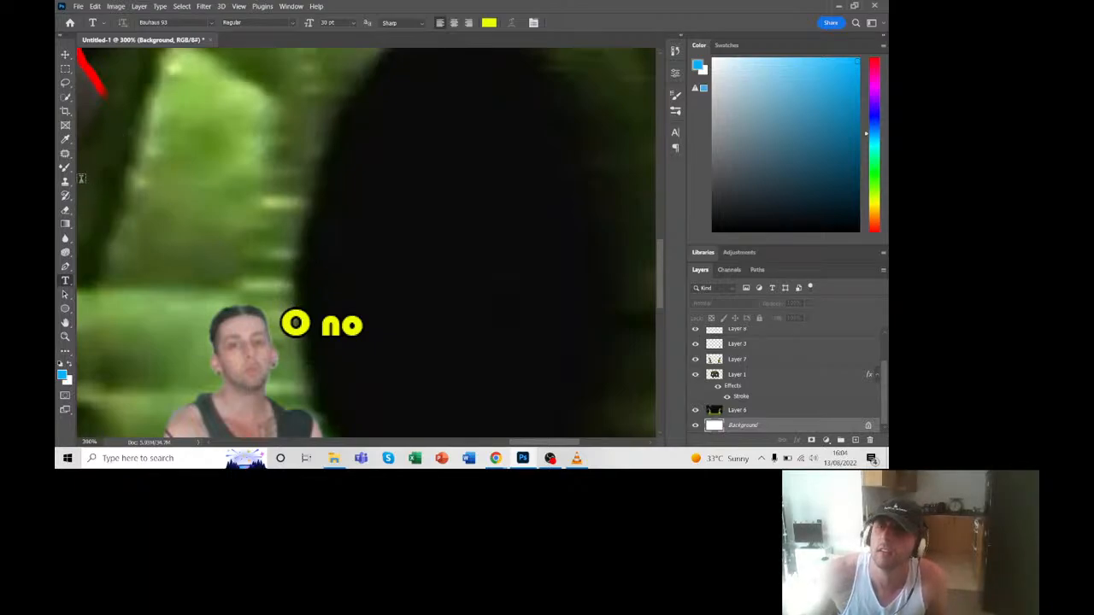
Step: With a larger soft Eraser, erase a short horizontal patch from Layer 6 just above the "O no" text to expose the white background
{"action": "left_click", "coordinate": [66, 209]}
{"action": "left_click", "coordinate": [134, 28]}
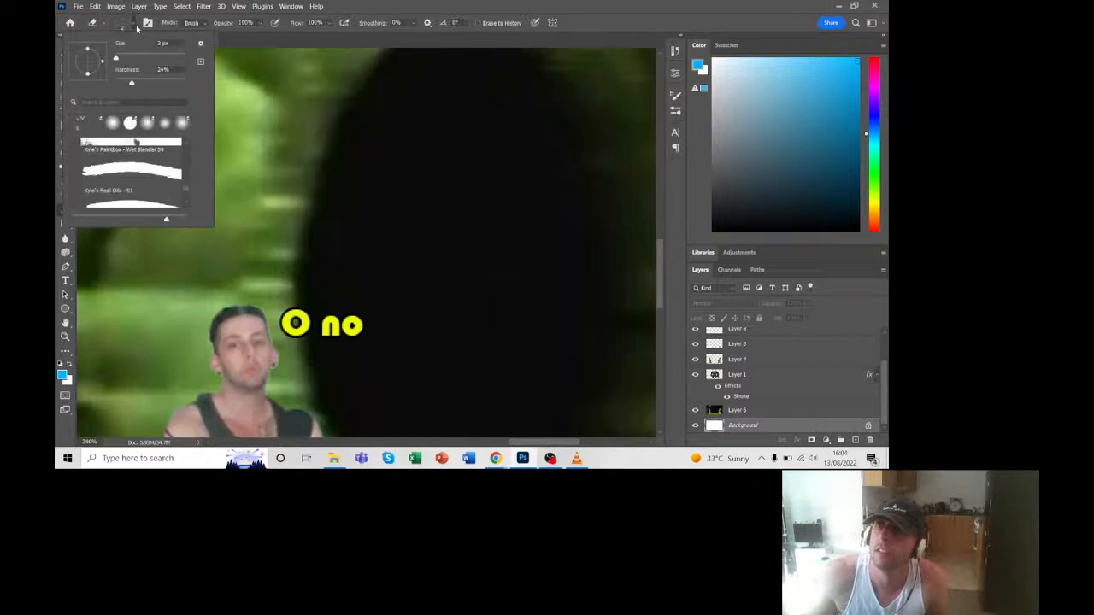
{"action": "left_click", "coordinate": [334, 254]}
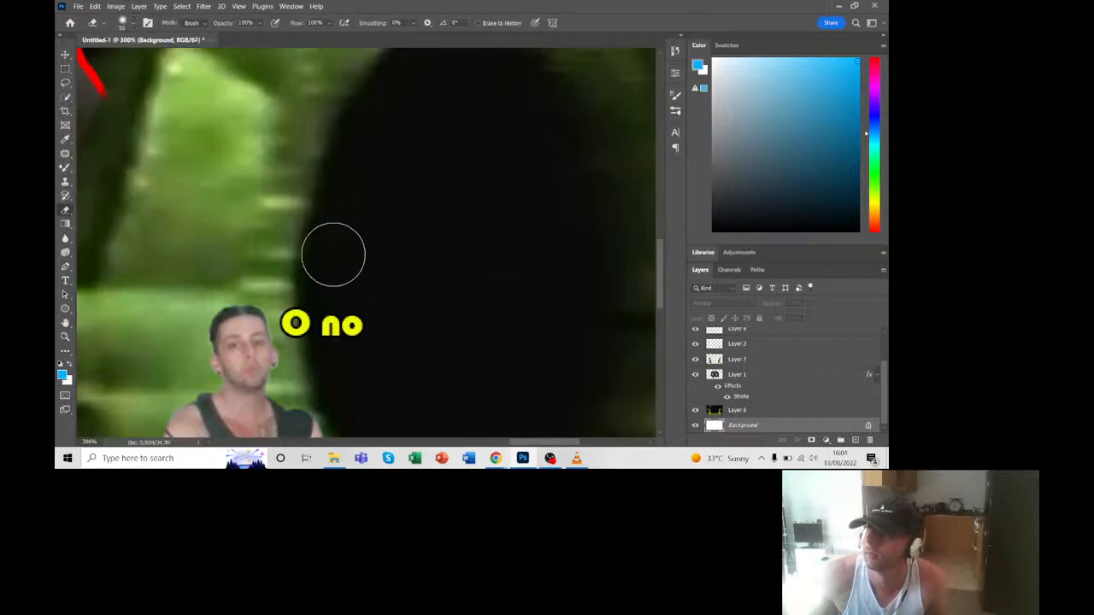
{"action": "scroll", "coordinate": [769, 389], "scroll_direction": "up", "scroll_amount": 2}
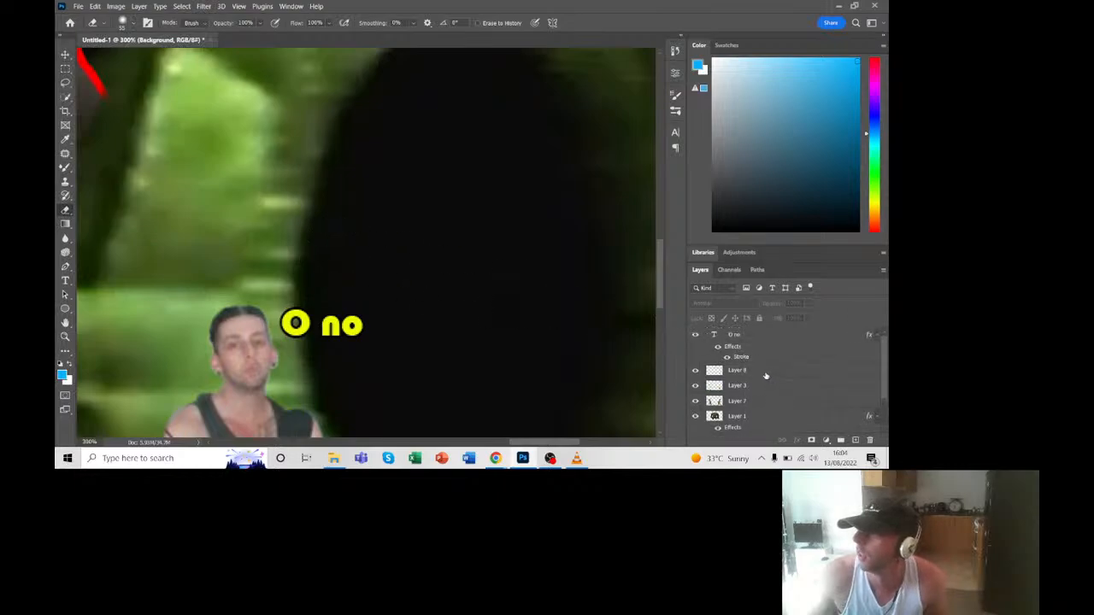
{"action": "left_click", "coordinate": [760, 337]}
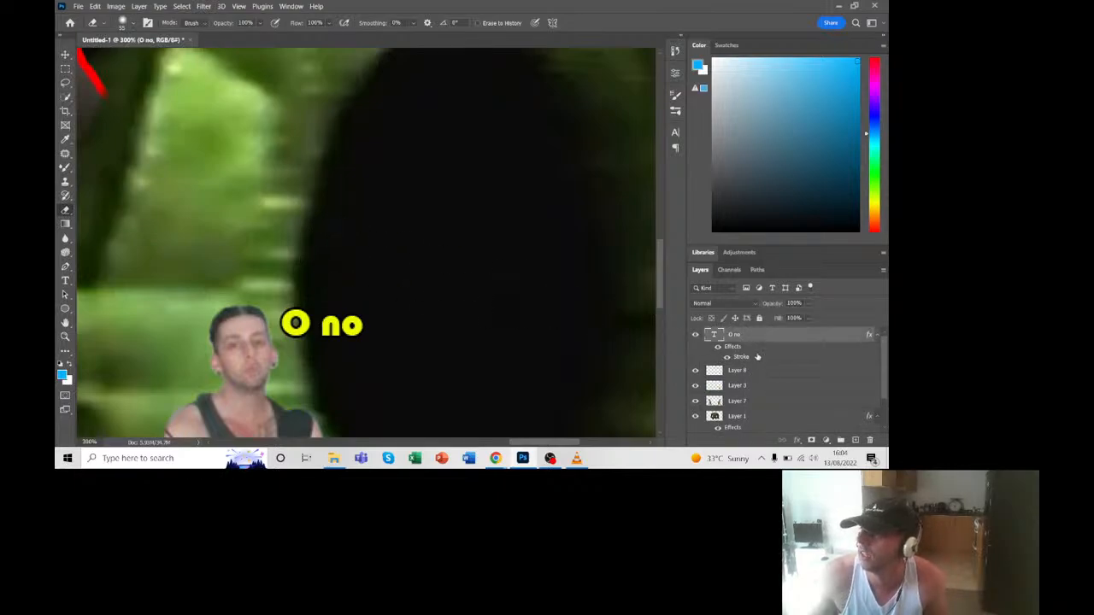
{"action": "scroll", "coordinate": [760, 342], "scroll_direction": "down", "scroll_amount": 2}
{"action": "left_click", "coordinate": [751, 416]}
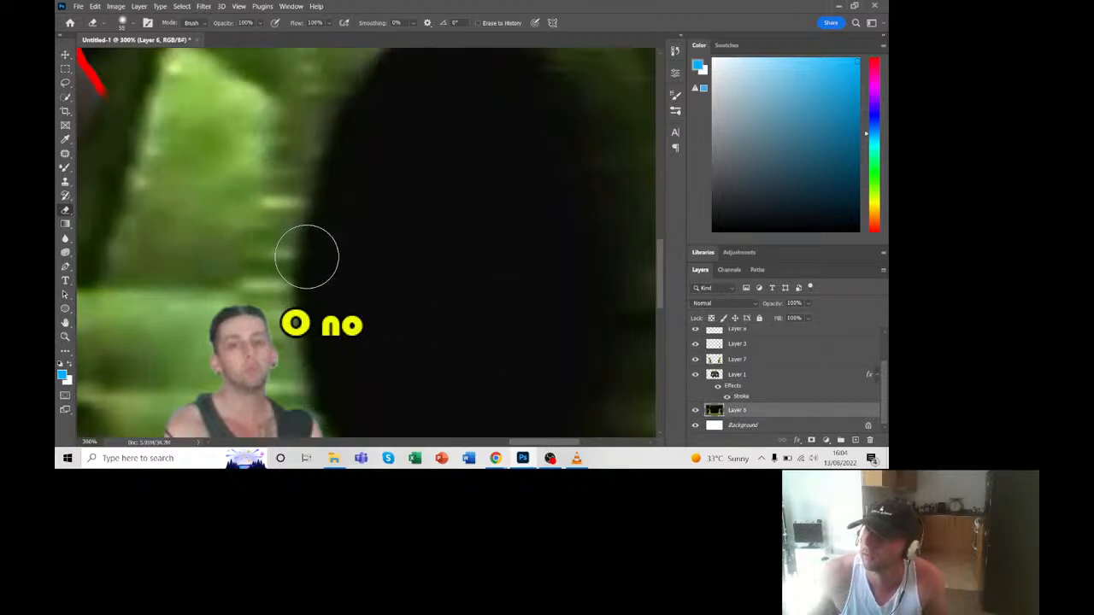
{"action": "left_click", "coordinate": [312, 257]}
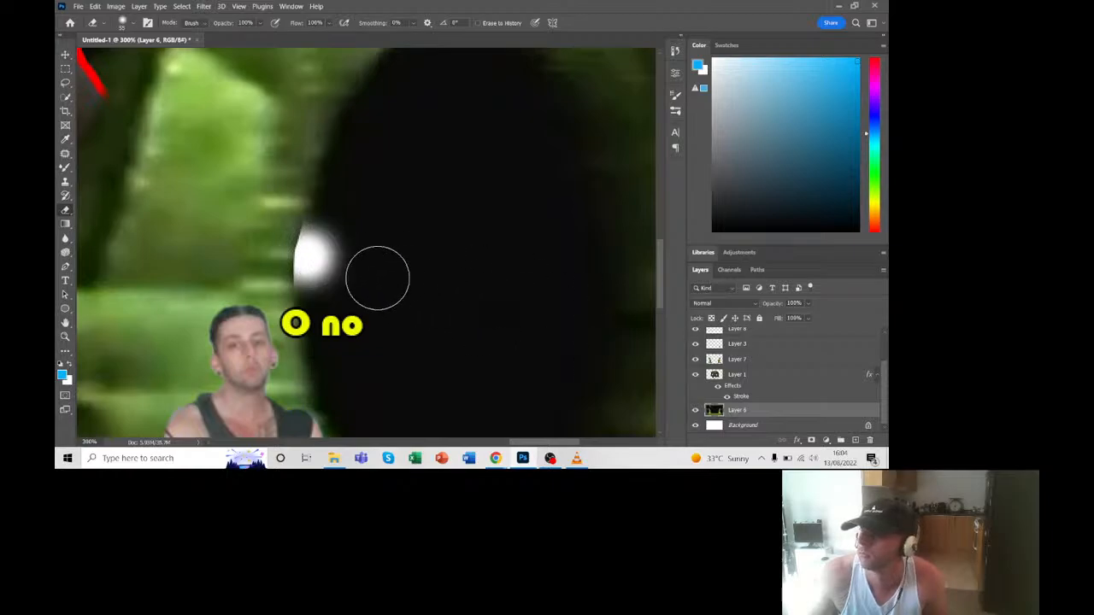
{"action": "left_click", "coordinate": [342, 252]}
{"action": "left_click", "coordinate": [374, 256]}
{"action": "left_click", "coordinate": [375, 257]}
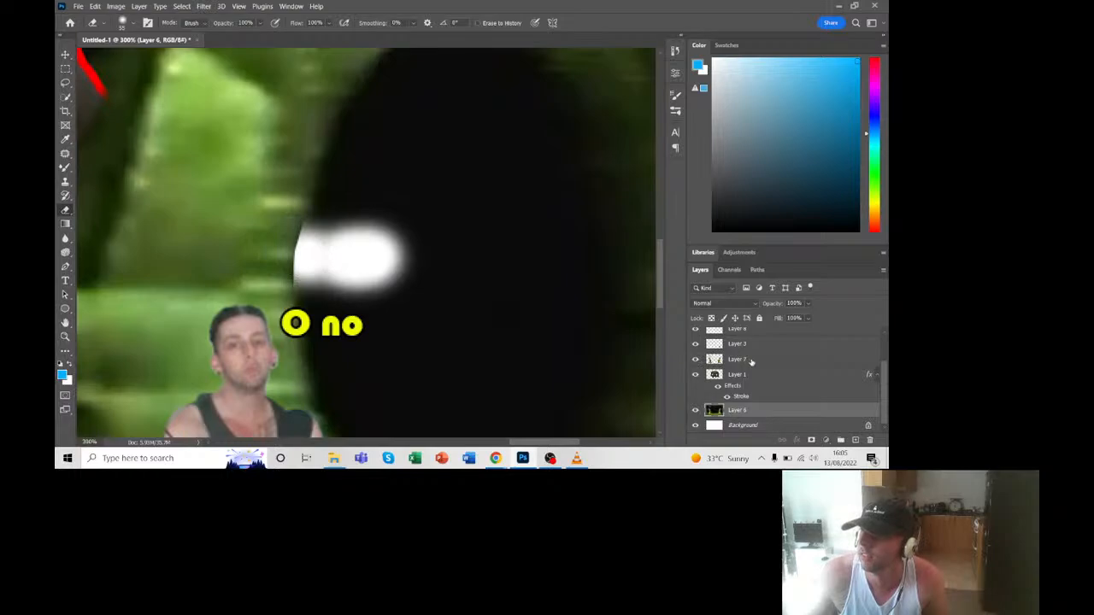
Step: Erase Layer 7 at the end of the white patch nearest the man to round it off over the green pillar
{"action": "left_click", "coordinate": [740, 359]}
{"action": "left_click", "coordinate": [305, 257]}
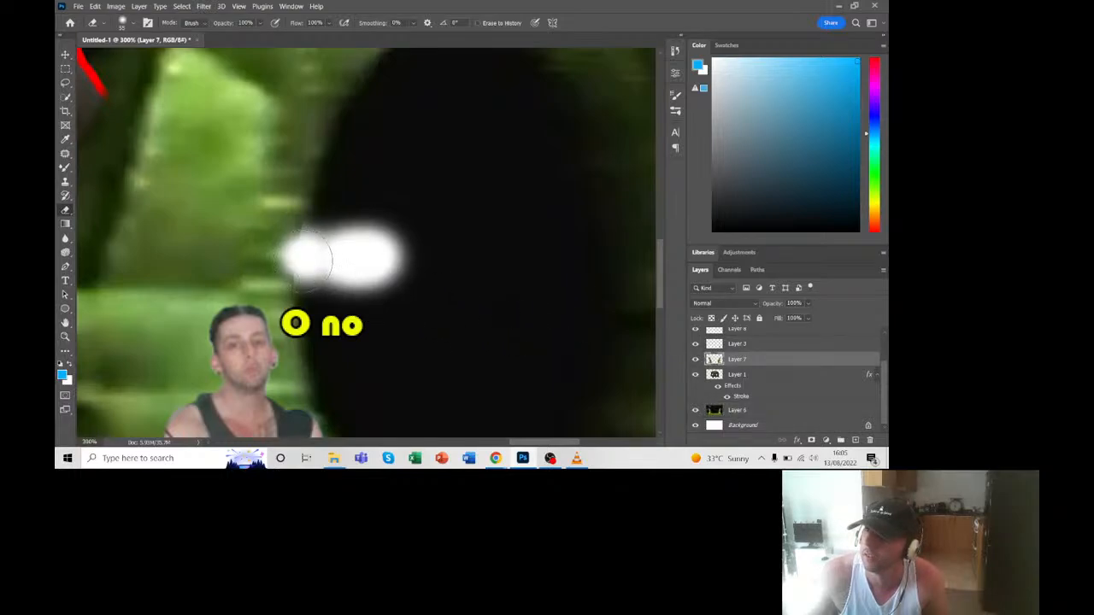
{"action": "left_click", "coordinate": [292, 256]}
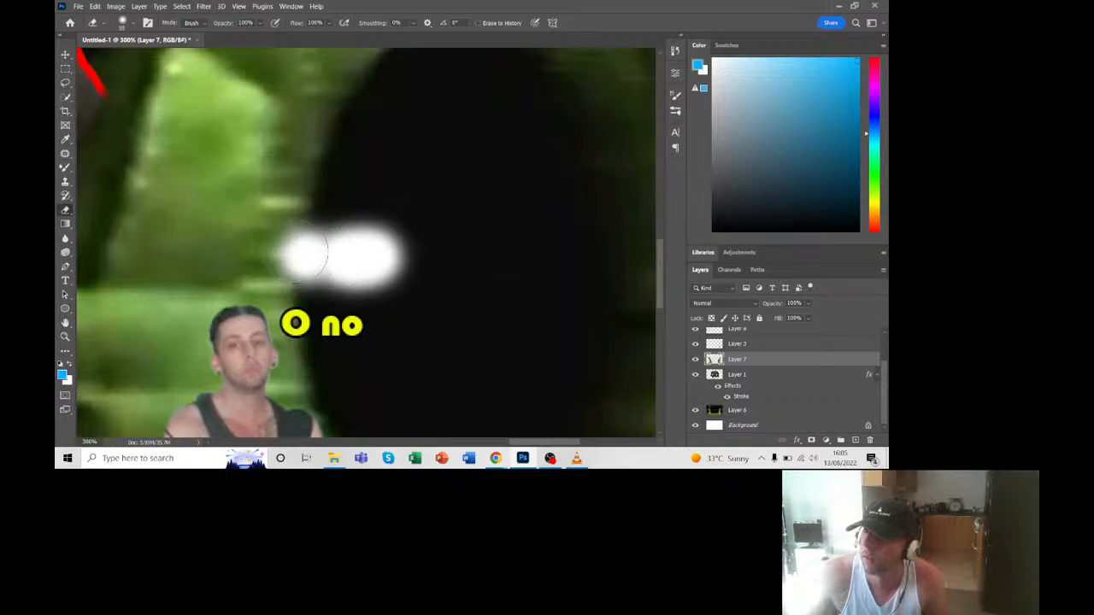
Step: Erase more of Layer 6 and Layer 7 around the patch to enlarge it into a rounded white speech bubble
{"action": "left_click", "coordinate": [739, 411]}
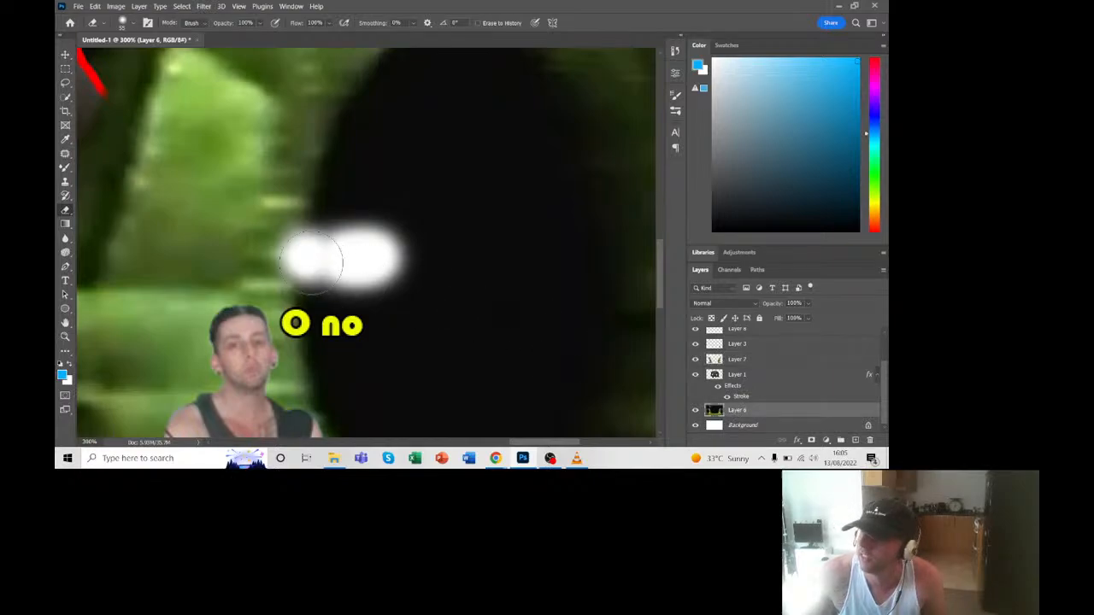
{"action": "mouse_move", "coordinate": [311, 261]}
{"action": "left_mouse_down"}
{"action": "mouse_move", "coordinate": [299, 258]}
{"action": "mouse_move", "coordinate": [371, 254]}
{"action": "mouse_move", "coordinate": [308, 256]}
{"action": "left_mouse_up"}
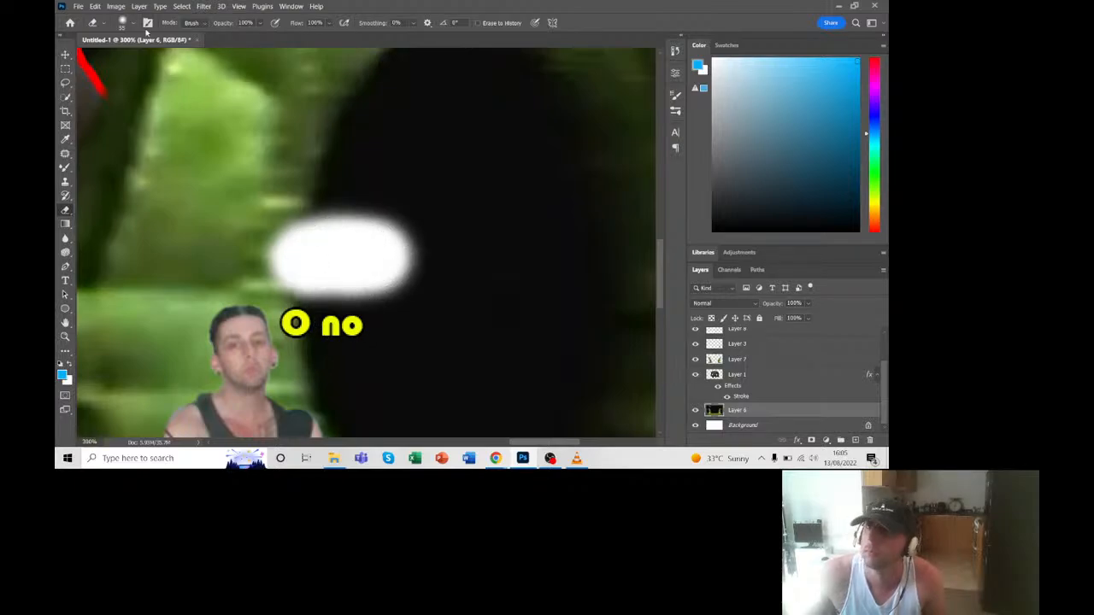
{"action": "mouse_move", "coordinate": [297, 214]}
{"action": "left_mouse_down"}
{"action": "mouse_move", "coordinate": [305, 237]}
{"action": "mouse_move", "coordinate": [379, 244]}
{"action": "mouse_move", "coordinate": [391, 257]}
{"action": "mouse_move", "coordinate": [314, 273]}
{"action": "mouse_move", "coordinate": [319, 260]}
{"action": "left_mouse_up"}
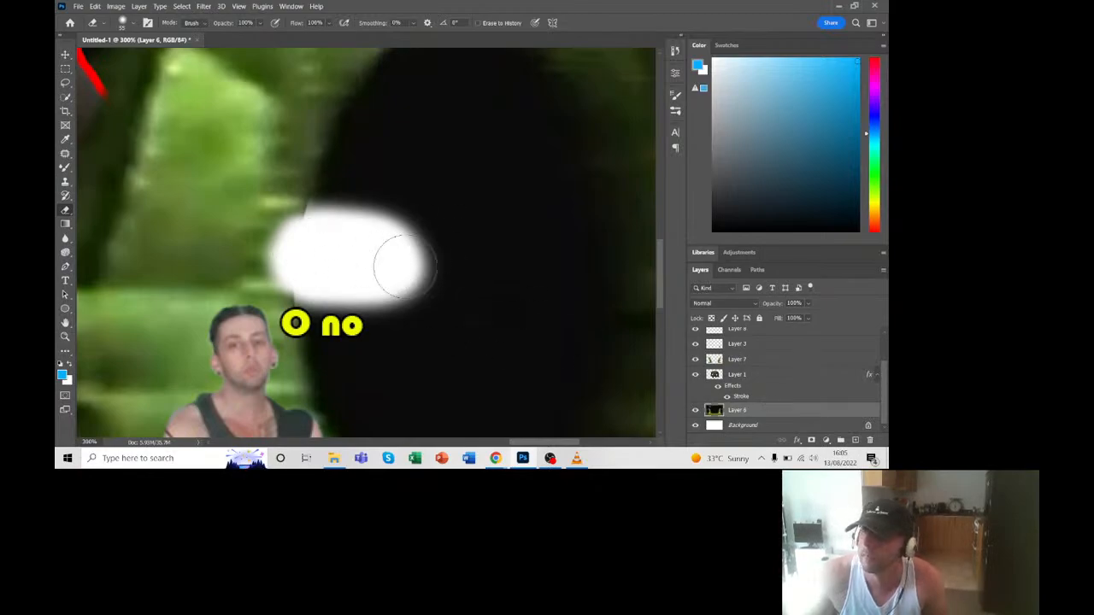
{"action": "left_click", "coordinate": [747, 359]}
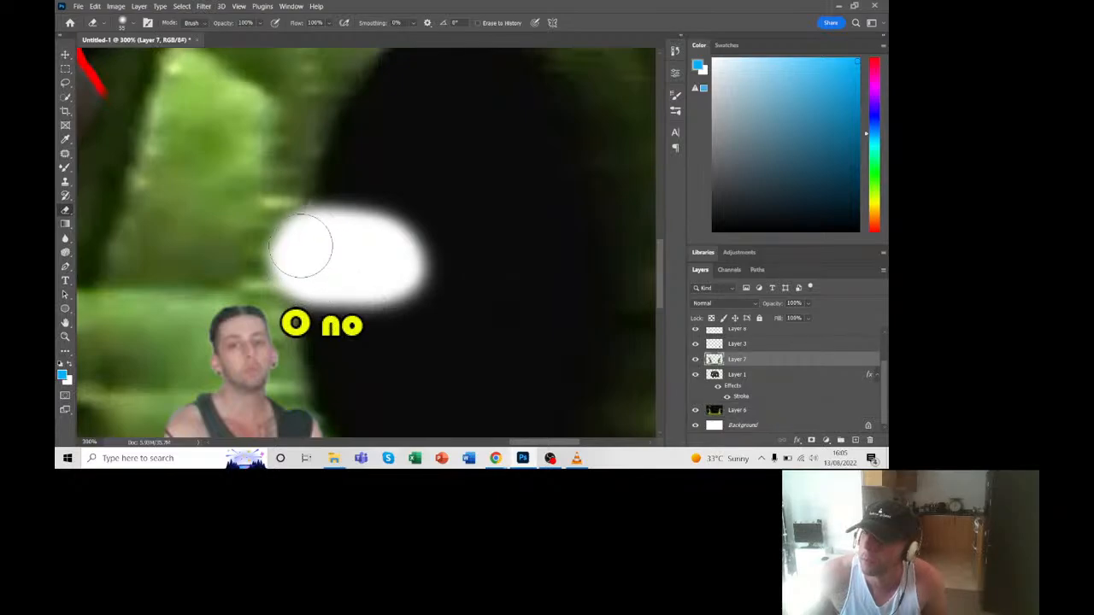
Step: Use Free Transform to move the "O no" text up into the middle of the white speech bubble
{"action": "scroll", "coordinate": [763, 351], "scroll_direction": "up", "scroll_amount": 2}
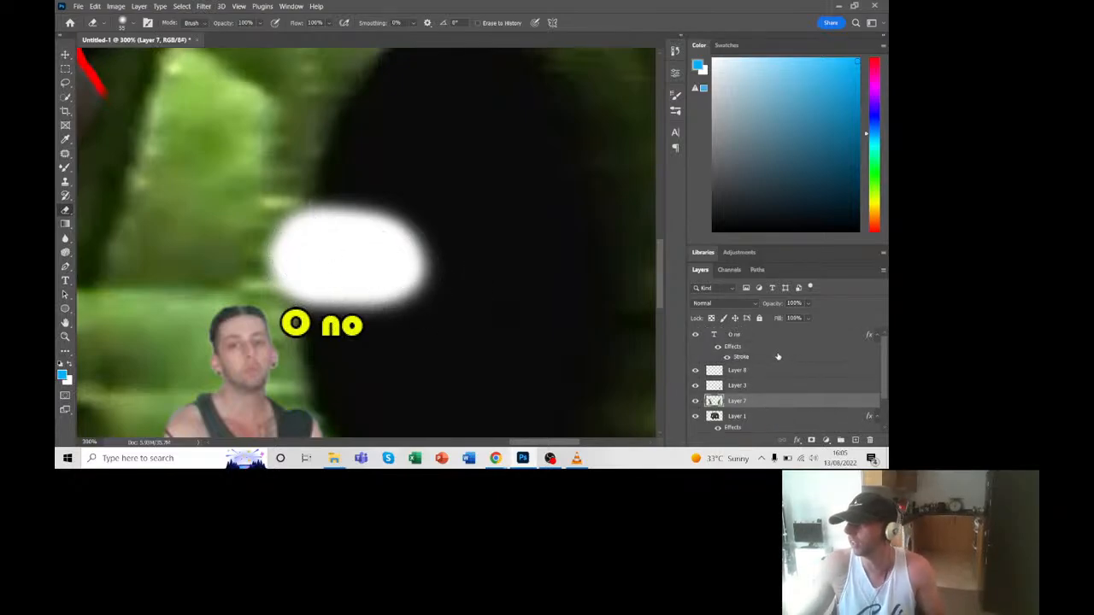
{"action": "left_click", "coordinate": [774, 333]}
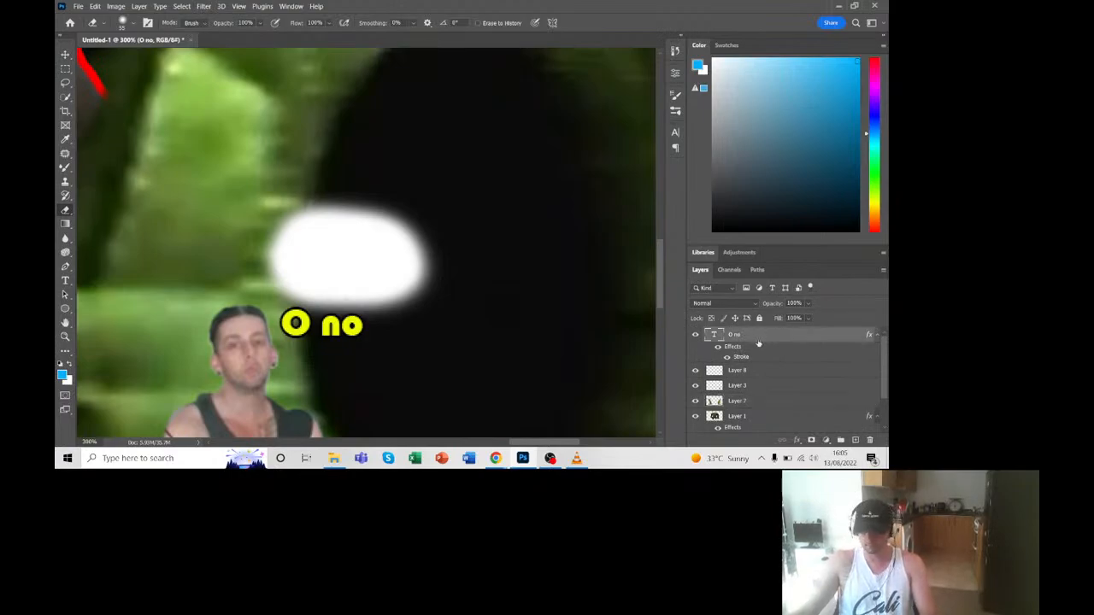
{"action": "key", "text": "ctrl+t"}
{"action": "left_click_drag", "start_coordinate": [330, 293], "coordinate": [343, 264]}
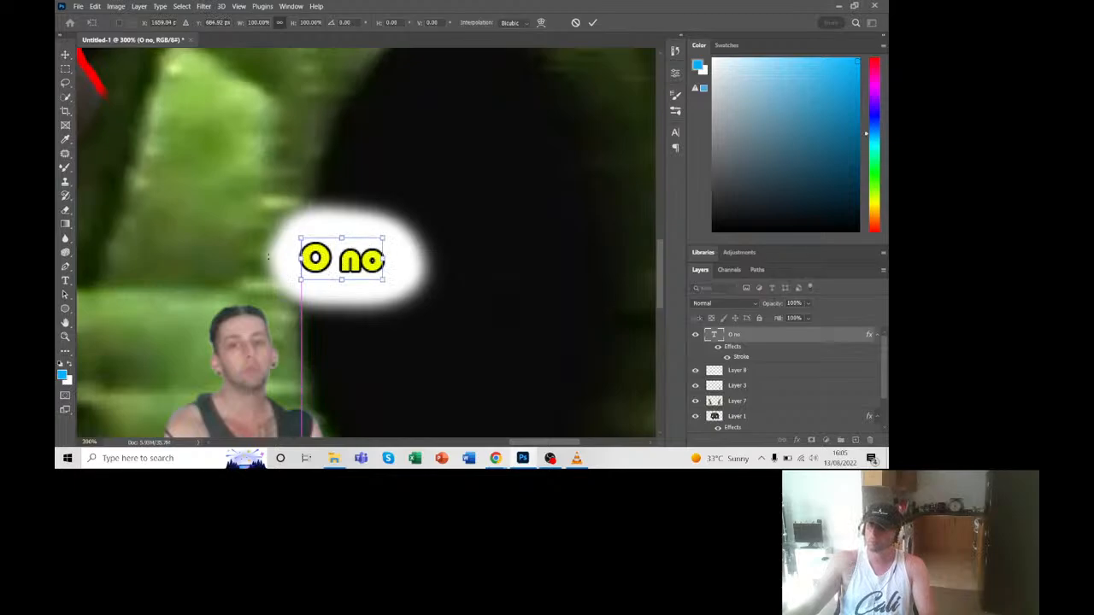
{"action": "key", "text": "Return"}
Step: Erase a small white dot through Layer 7 and Layer 6 between the bubble and the man's head, using a 12 px Eraser
{"action": "key", "text": "e"}
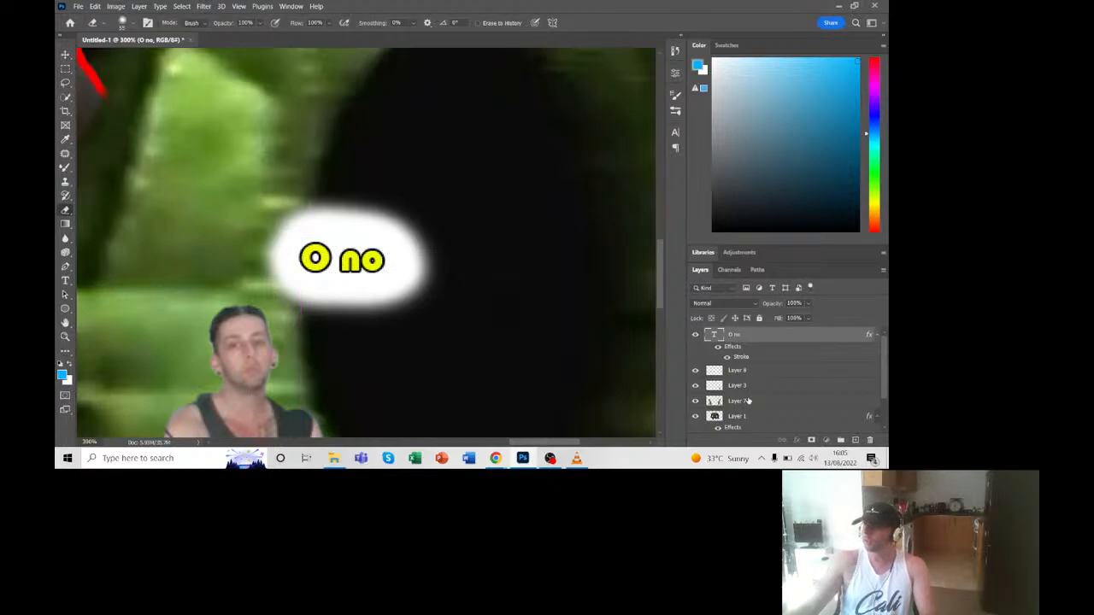
{"action": "left_click", "coordinate": [746, 401]}
{"action": "left_click", "coordinate": [123, 23]}
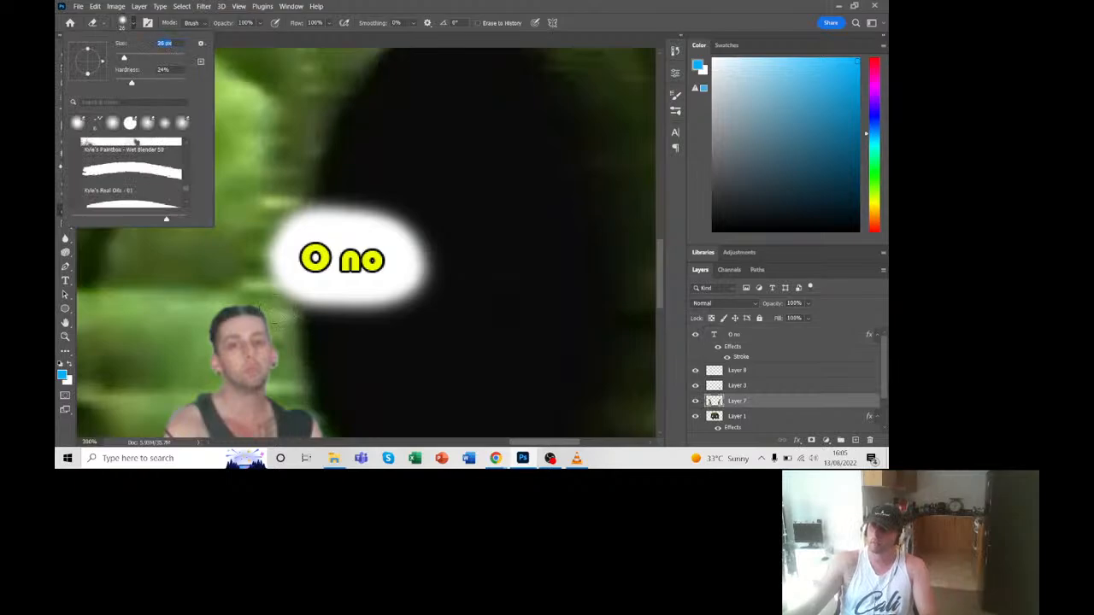
{"action": "left_click_drag", "start_coordinate": [124, 57], "coordinate": [119, 57]}
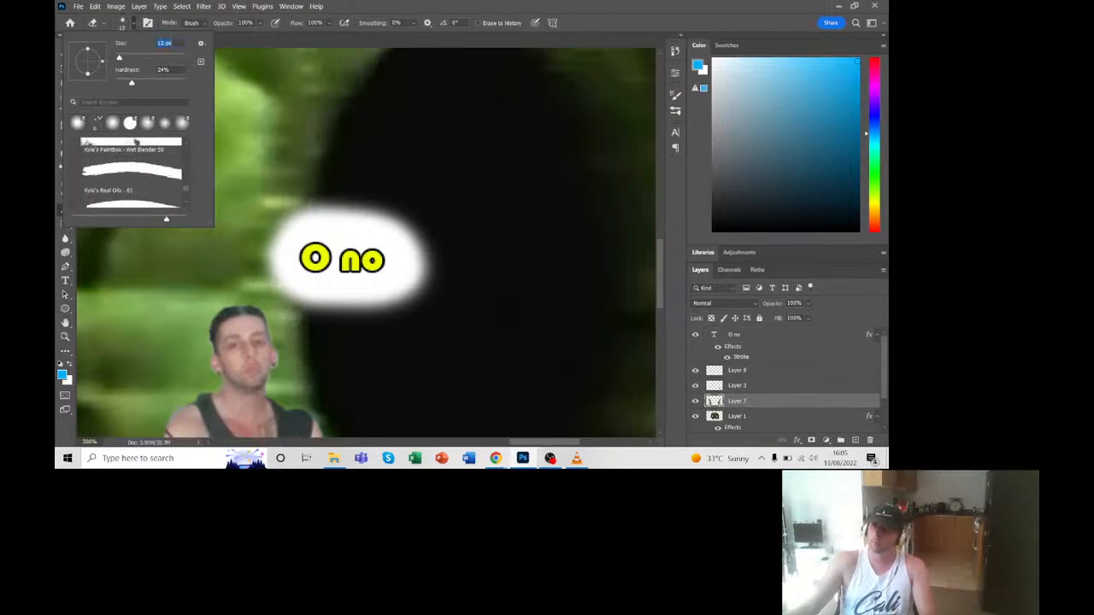
{"action": "key", "text": "Return"}
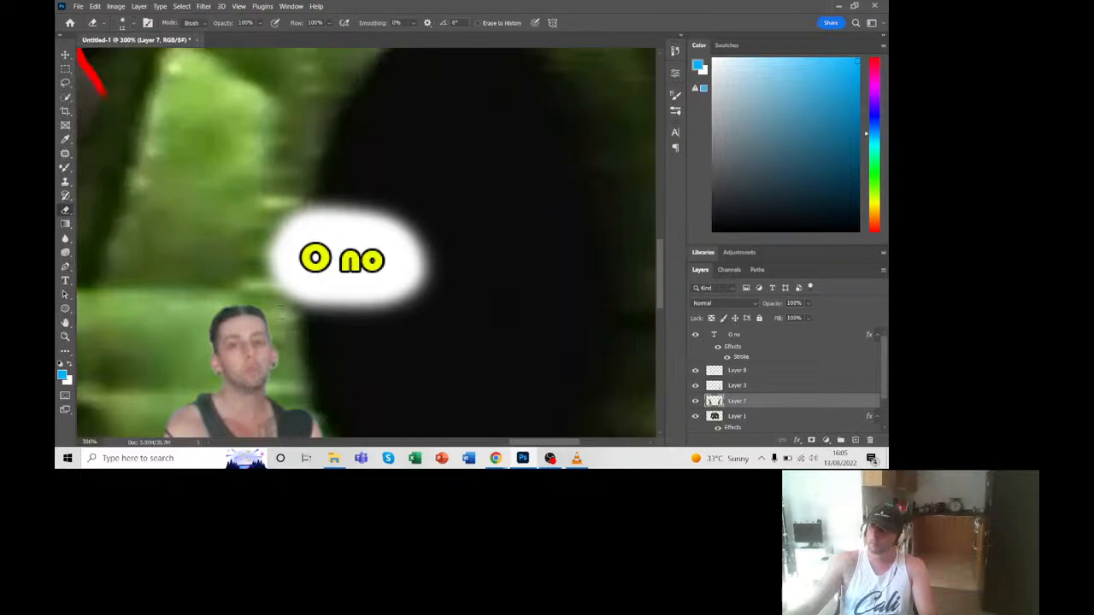
{"action": "scroll", "coordinate": [780, 407], "scroll_direction": "down", "scroll_amount": 2}
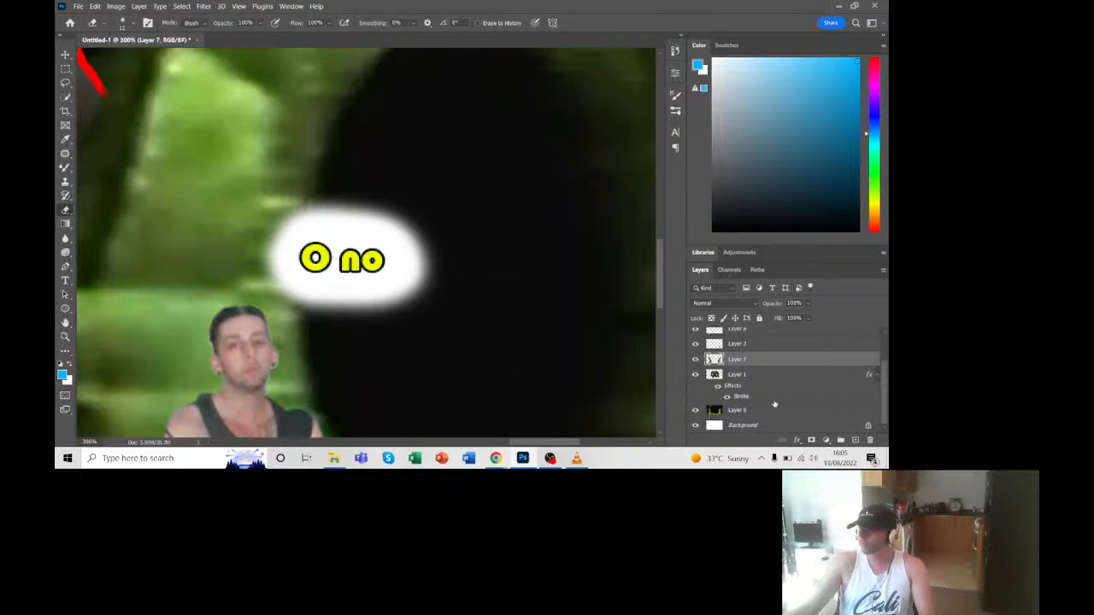
{"action": "left_click", "coordinate": [774, 410]}
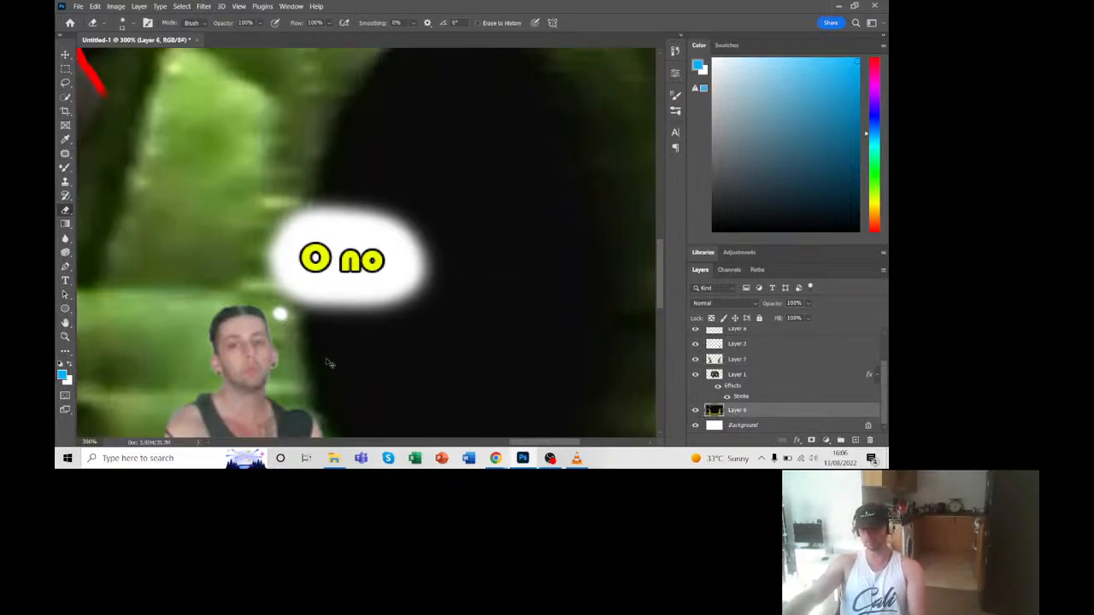
Step: Soften the cut-off lower edge of the seated man's front leg on Layer 3, using a 28 px Eraser with 10% hardness
{"action": "key", "text": "ctrl+minus"}
{"action": "key", "text": "ctrl+minus"}
{"action": "key", "text": "ctrl+minus"}
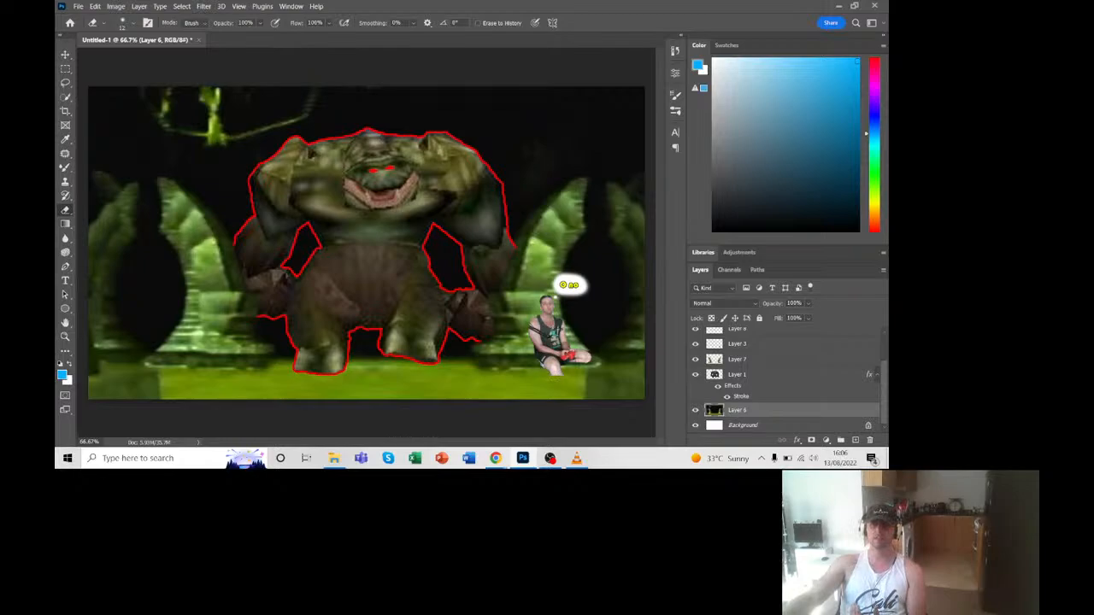
{"action": "scroll", "coordinate": [864, 359], "scroll_direction": "up", "scroll_amount": 3}
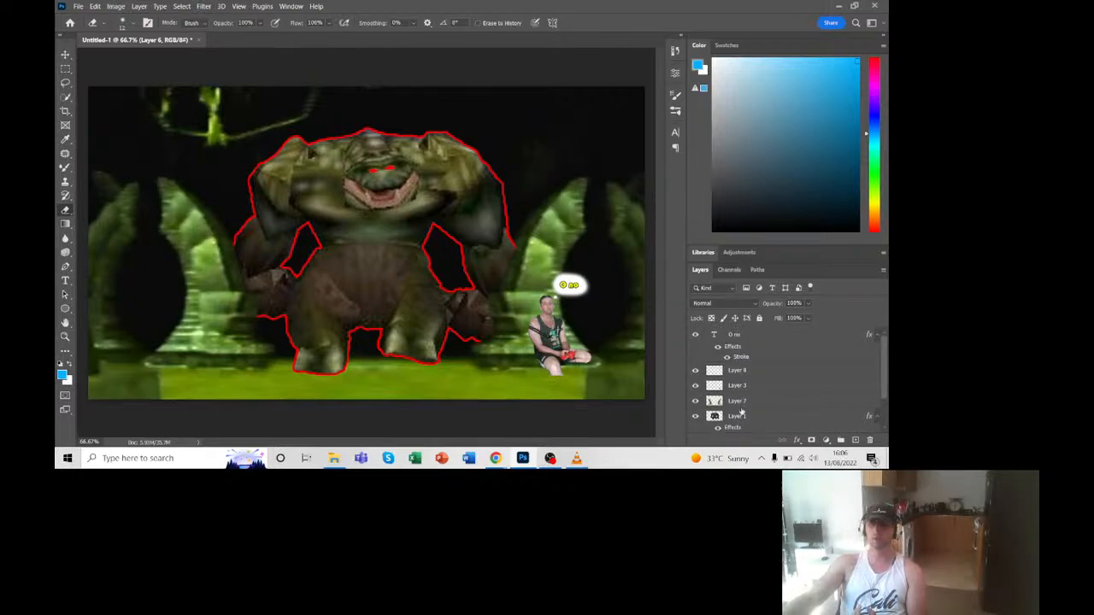
{"action": "left_click", "coordinate": [759, 386]}
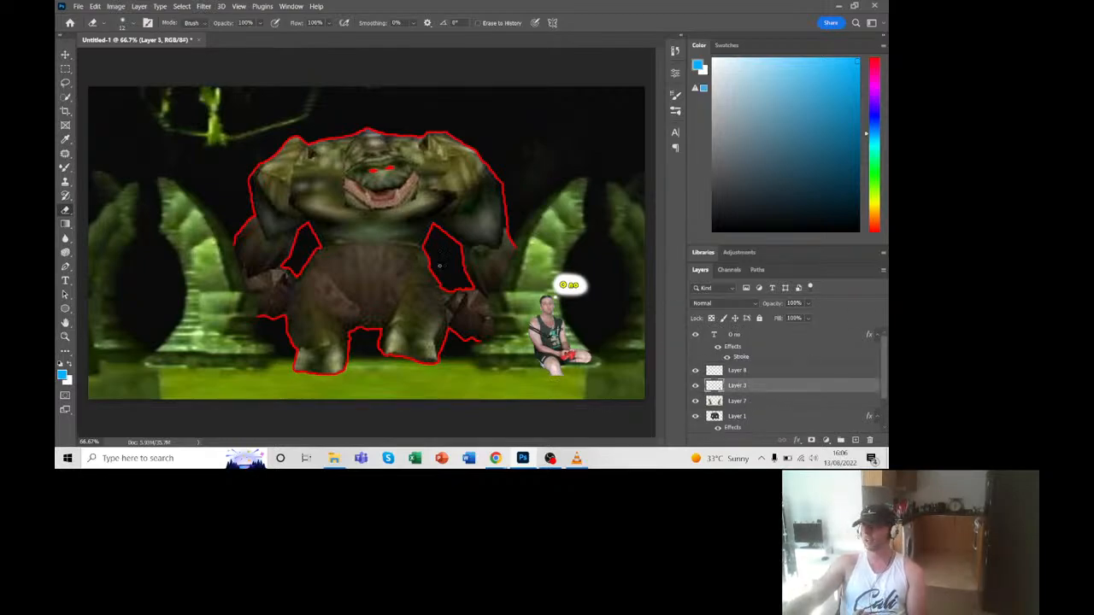
{"action": "left_click", "coordinate": [123, 22]}
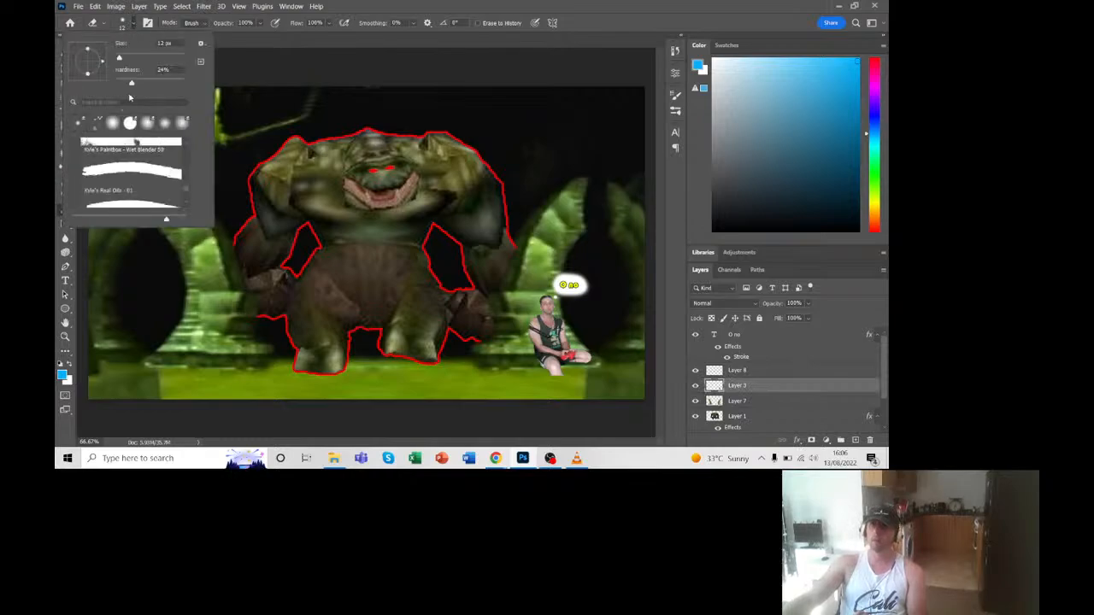
{"action": "left_click_drag", "start_coordinate": [121, 59], "coordinate": [125, 59]}
{"action": "left_click_drag", "start_coordinate": [132, 84], "coordinate": [123, 83]}
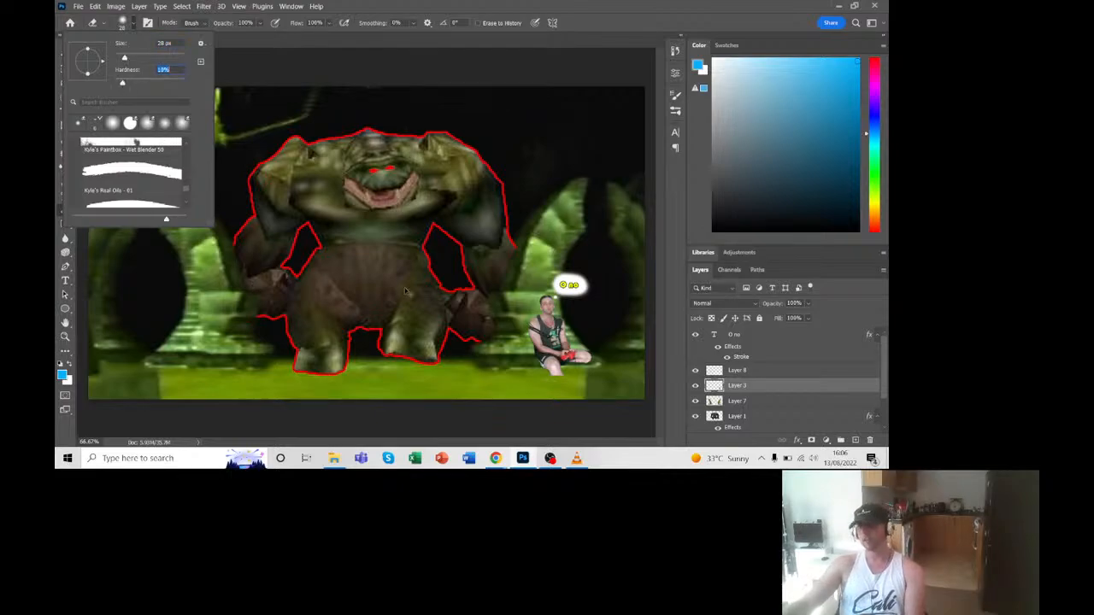
{"action": "key", "text": "ctrl+plus"}
{"action": "key", "text": "ctrl+plus"}
{"action": "mouse_move", "coordinate": [416, 441]}
{"action": "left_mouse_down"}
{"action": "mouse_move", "coordinate": [540, 441]}
{"action": "mouse_move", "coordinate": [502, 441]}
{"action": "left_mouse_up"}
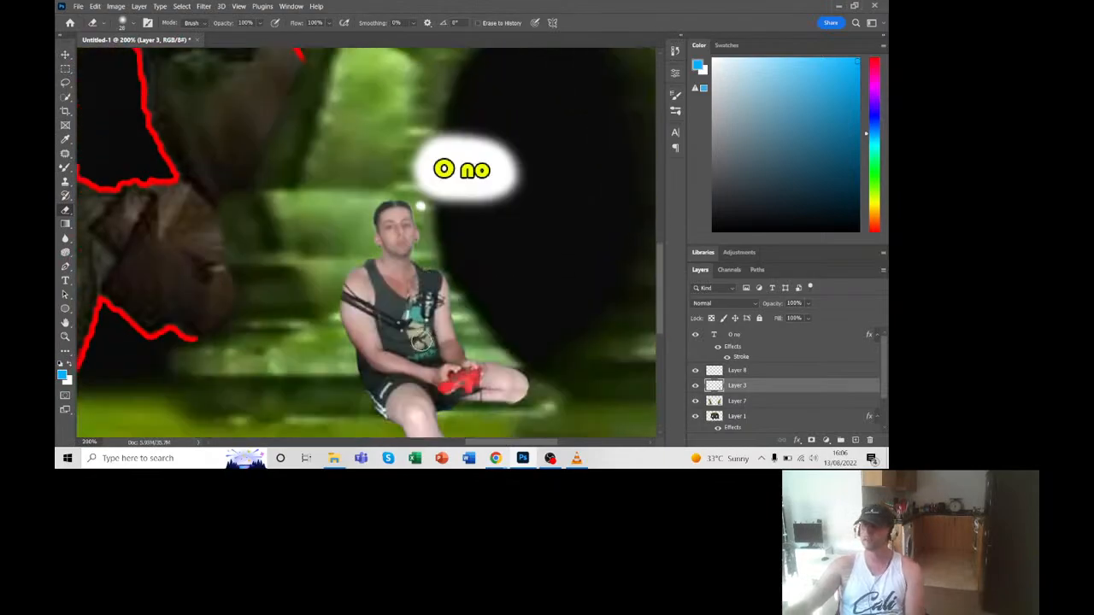
{"action": "scroll", "coordinate": [368, 244], "scroll_direction": "down", "scroll_amount": 2}
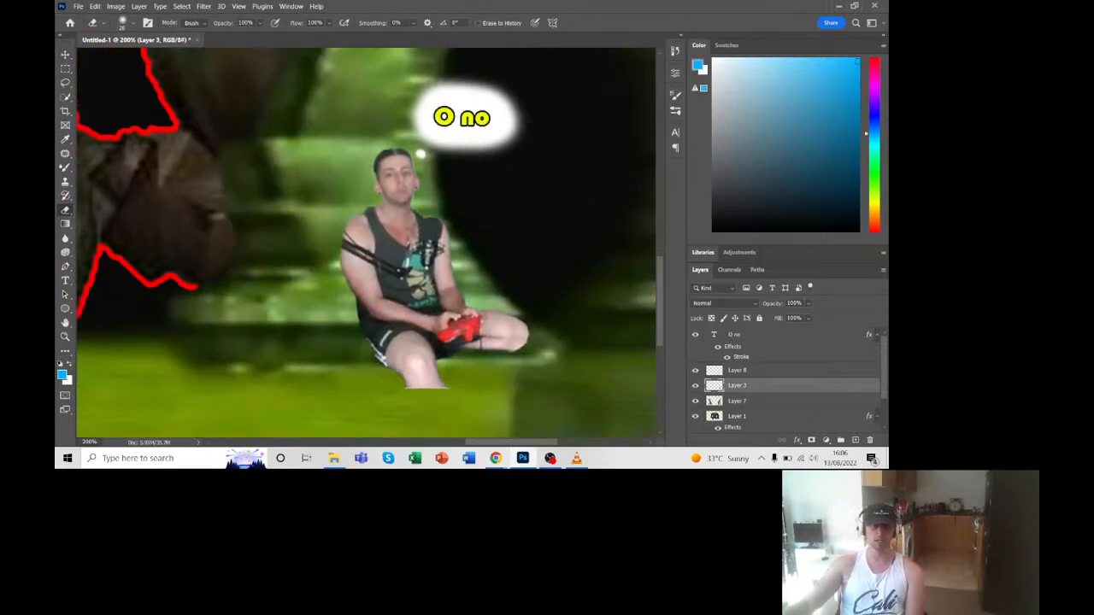
{"action": "mouse_move", "coordinate": [394, 392]}
{"action": "left_mouse_down"}
{"action": "mouse_move", "coordinate": [460, 396]}
{"action": "mouse_move", "coordinate": [425, 399]}
{"action": "left_mouse_up"}
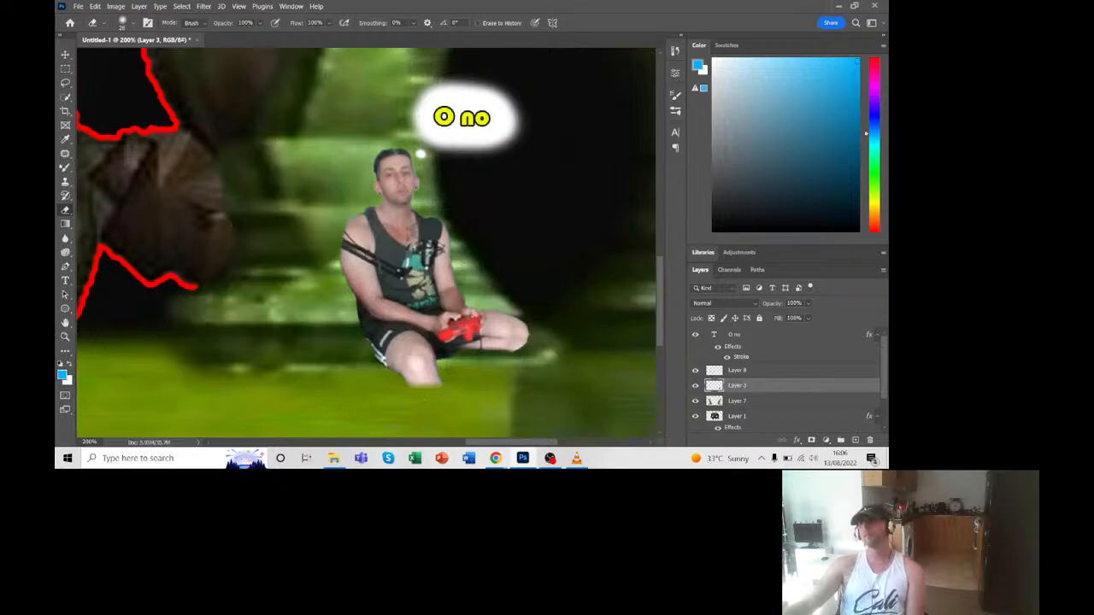
{"action": "scroll", "coordinate": [364, 403], "scroll_direction": "down", "scroll_amount": 2}
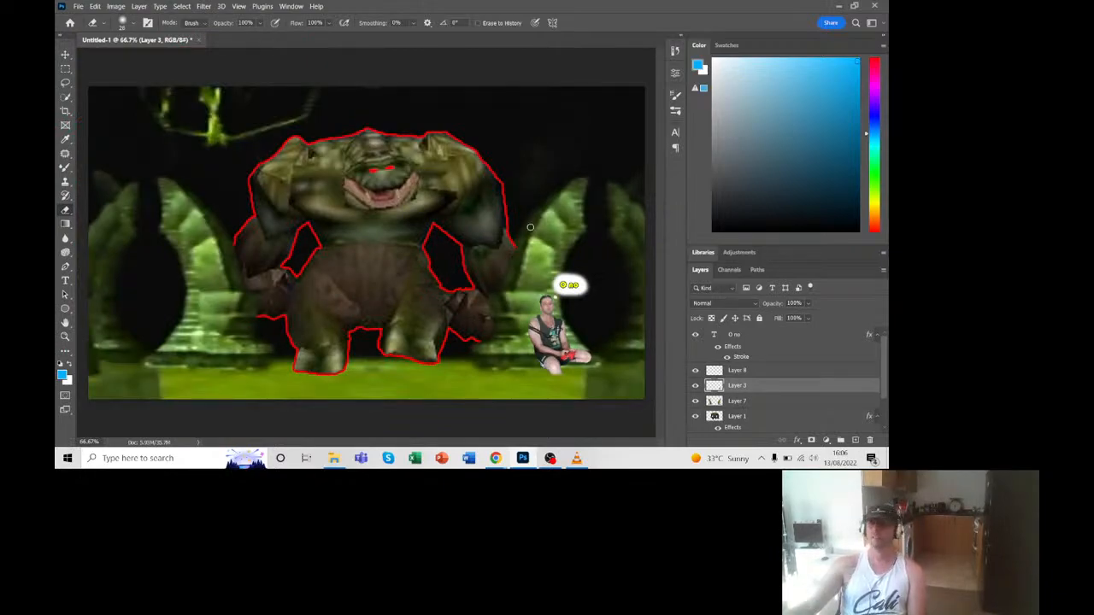
Step: Set up an Export As of the composition in JPG format at quality 7, keeping the 1920 x 1080 px size
{"action": "left_click", "coordinate": [77, 6]}
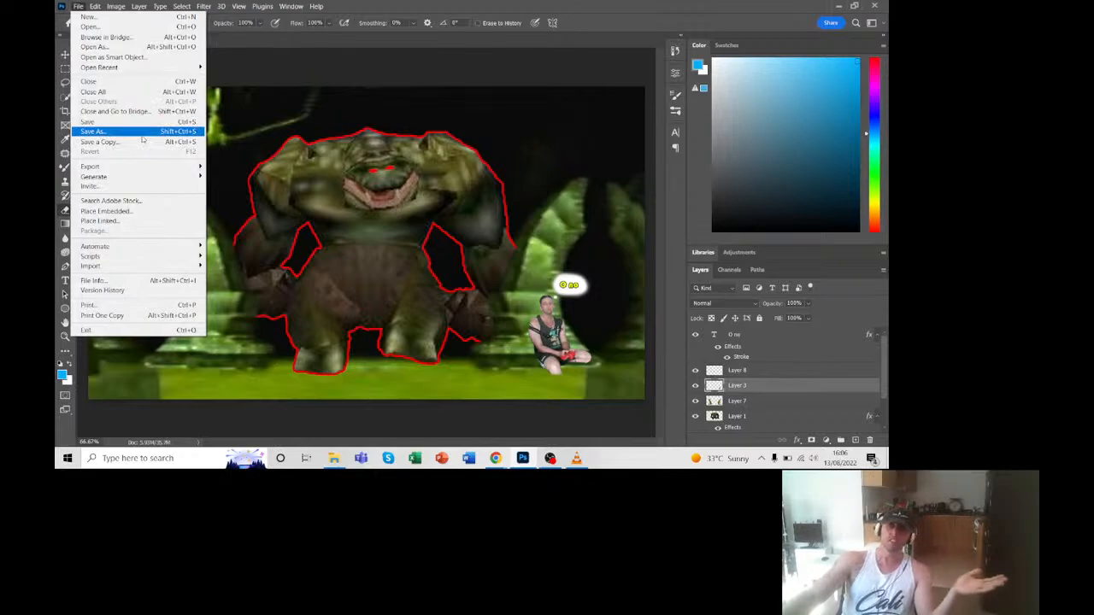
{"action": "mouse_move", "coordinate": [135, 175]}
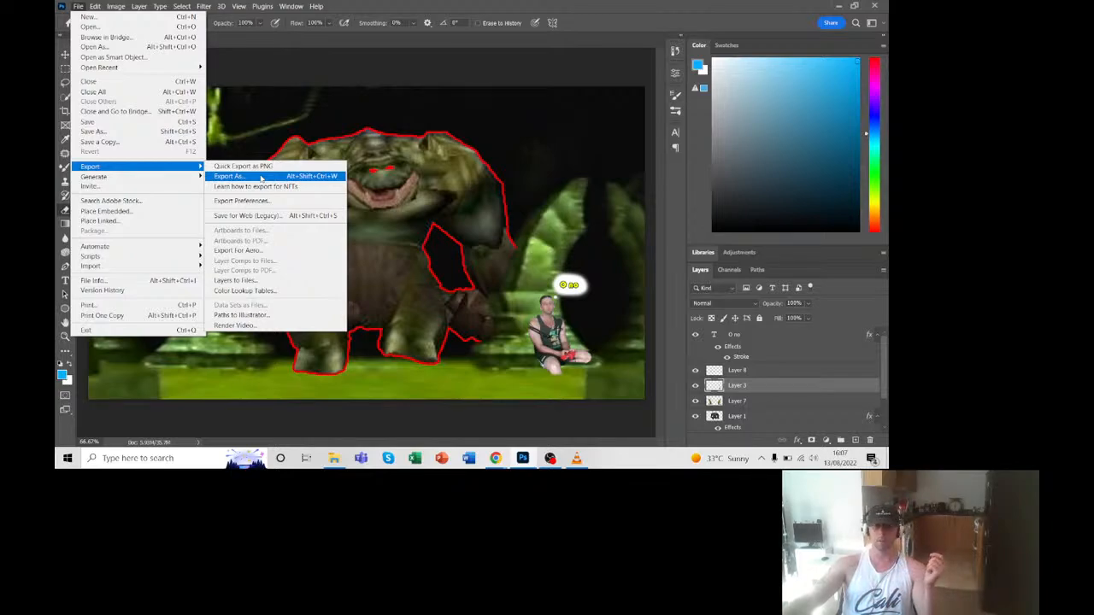
{"action": "left_click", "coordinate": [262, 177]}
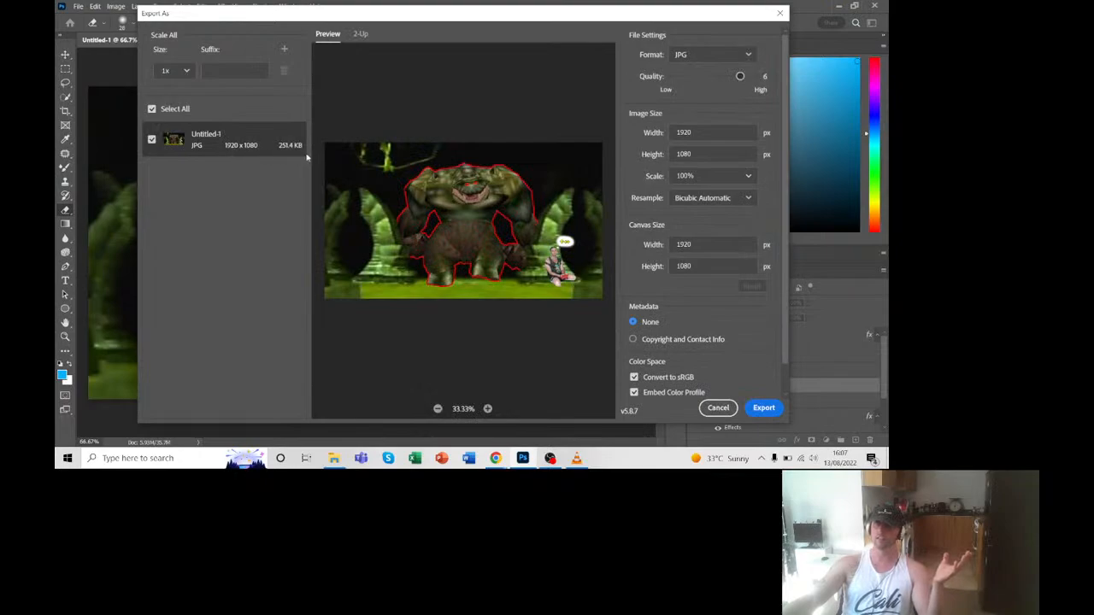
{"action": "left_click", "coordinate": [748, 55]}
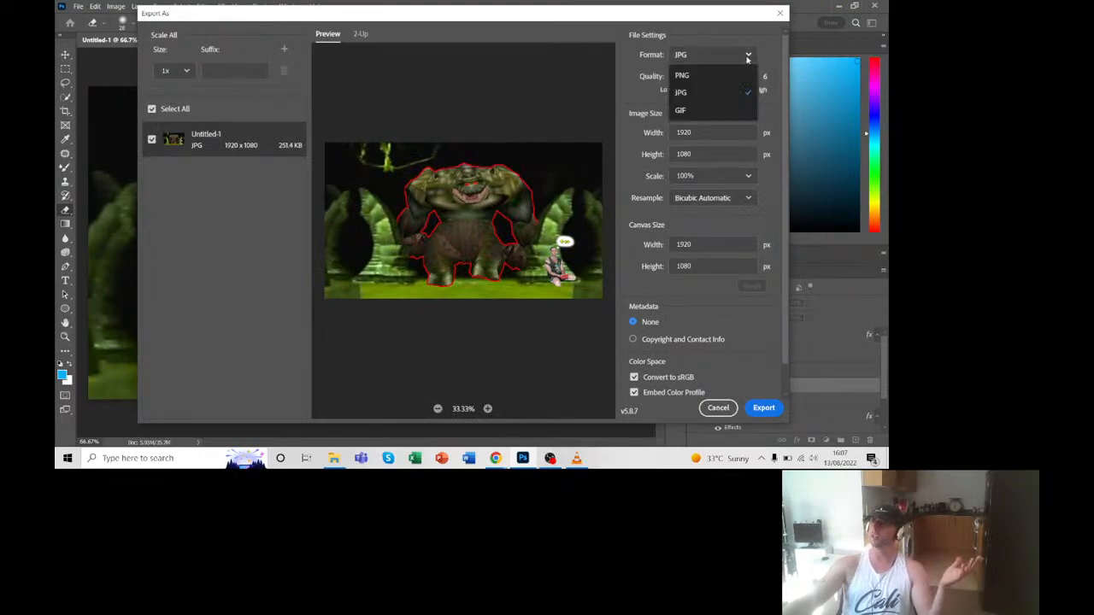
{"action": "left_click", "coordinate": [722, 76]}
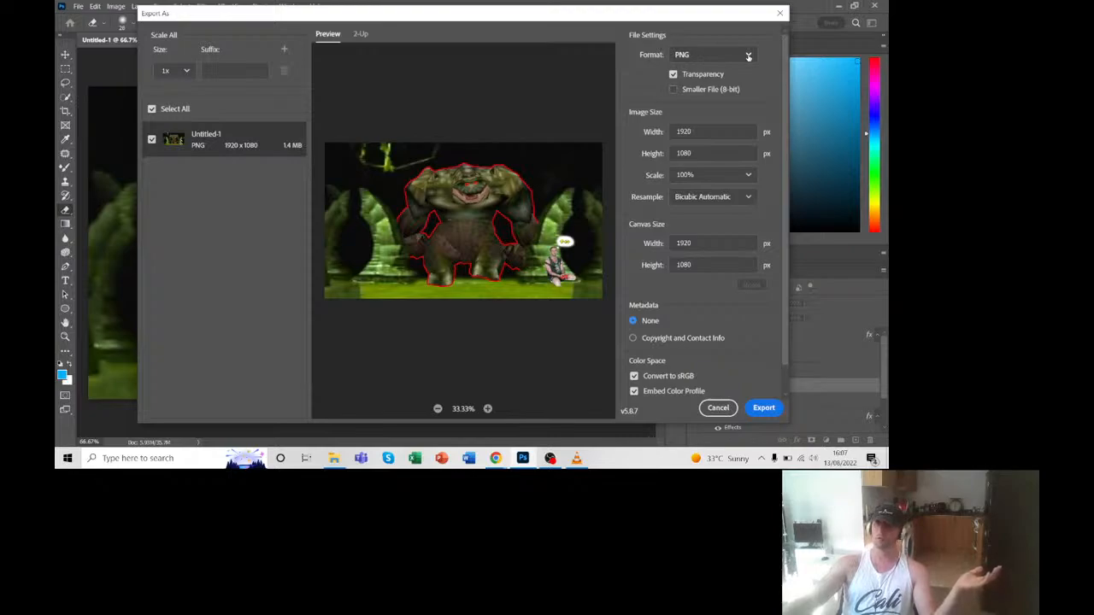
{"action": "left_click", "coordinate": [748, 56]}
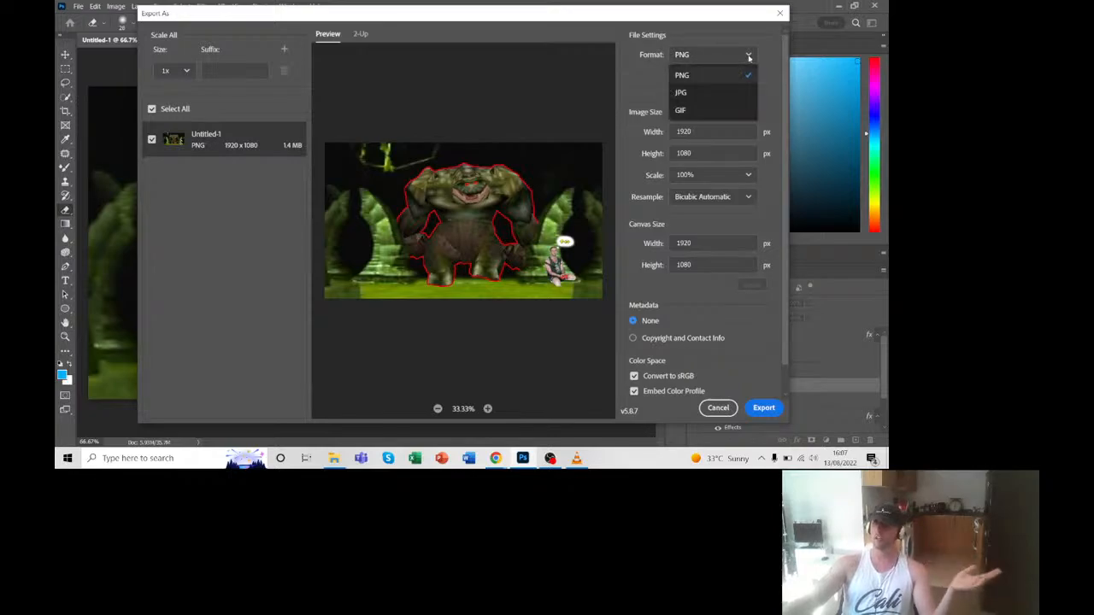
{"action": "left_click", "coordinate": [721, 98]}
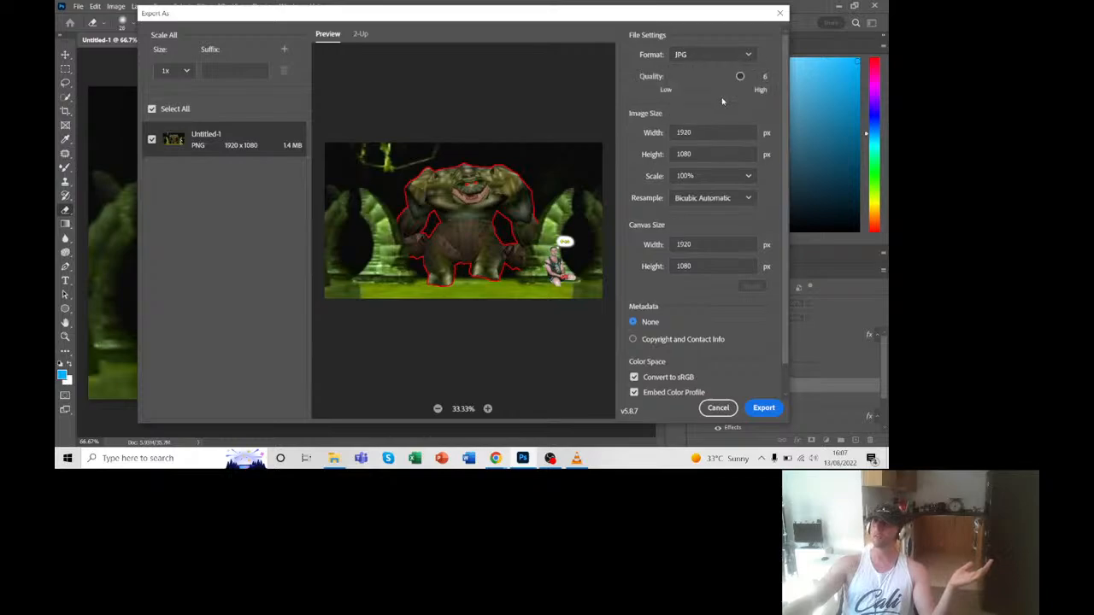
{"action": "left_click_drag", "start_coordinate": [740, 76], "coordinate": [754, 76]}
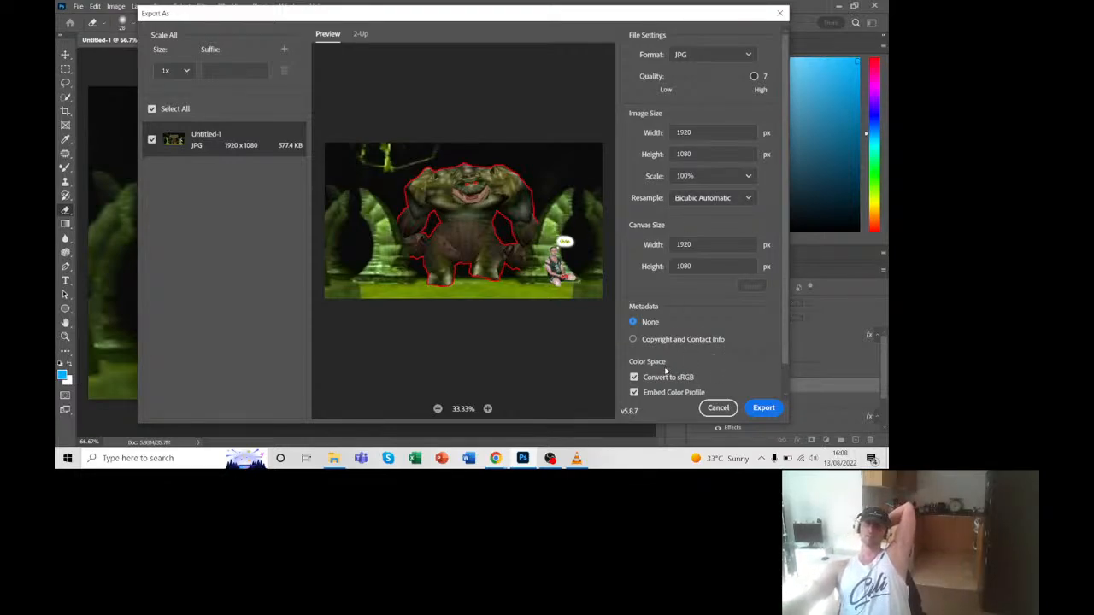
Step: Export the JPG to the Desktop's "youtube pics" folder under the file name thumbnail33
{"action": "left_click", "coordinate": [763, 408]}
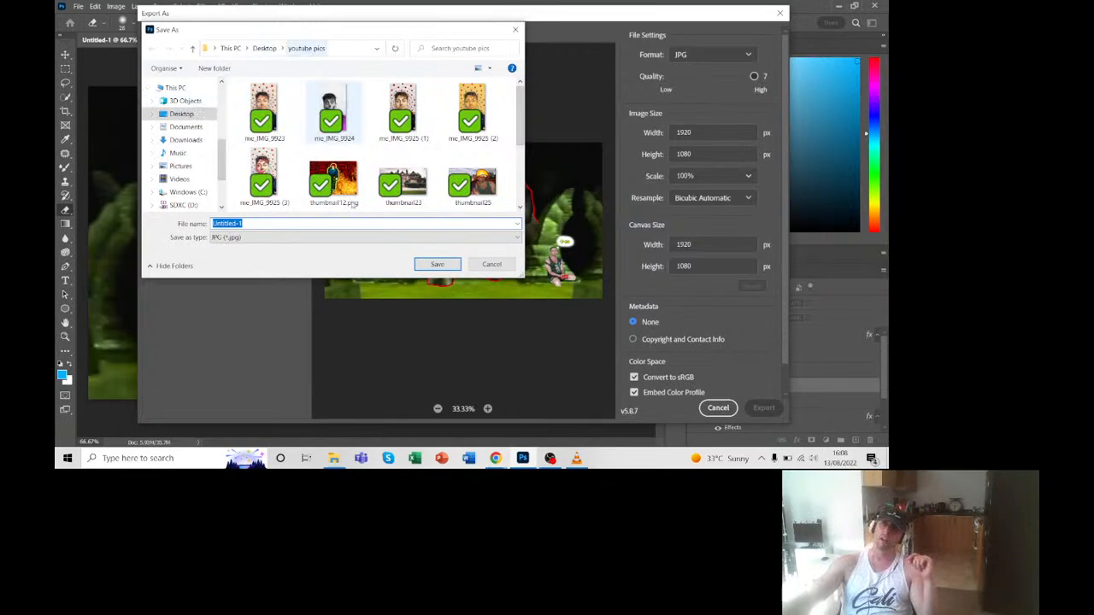
{"action": "scroll", "coordinate": [397, 162], "scroll_direction": "down", "scroll_amount": 2}
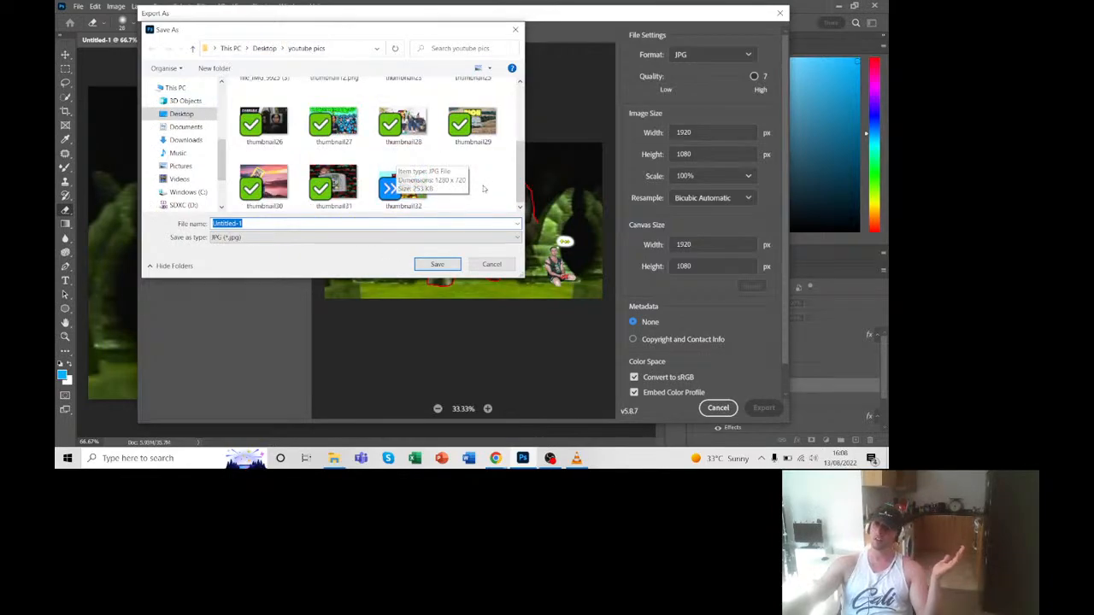
{"action": "left_click", "coordinate": [398, 166]}
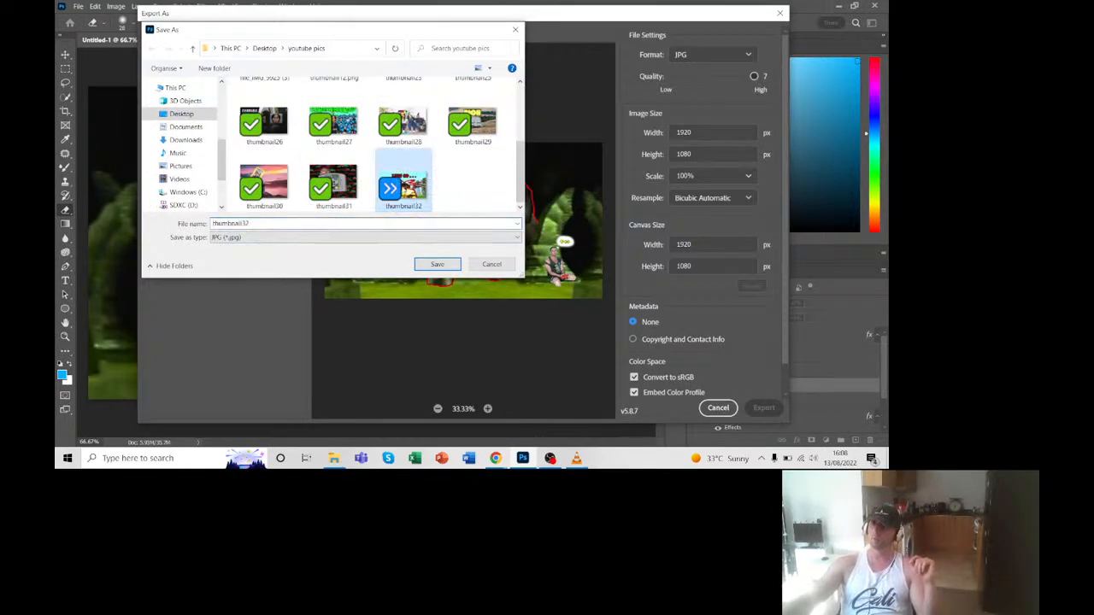
{"action": "double_click", "coordinate": [278, 221]}
{"action": "left_click", "coordinate": [275, 222]}
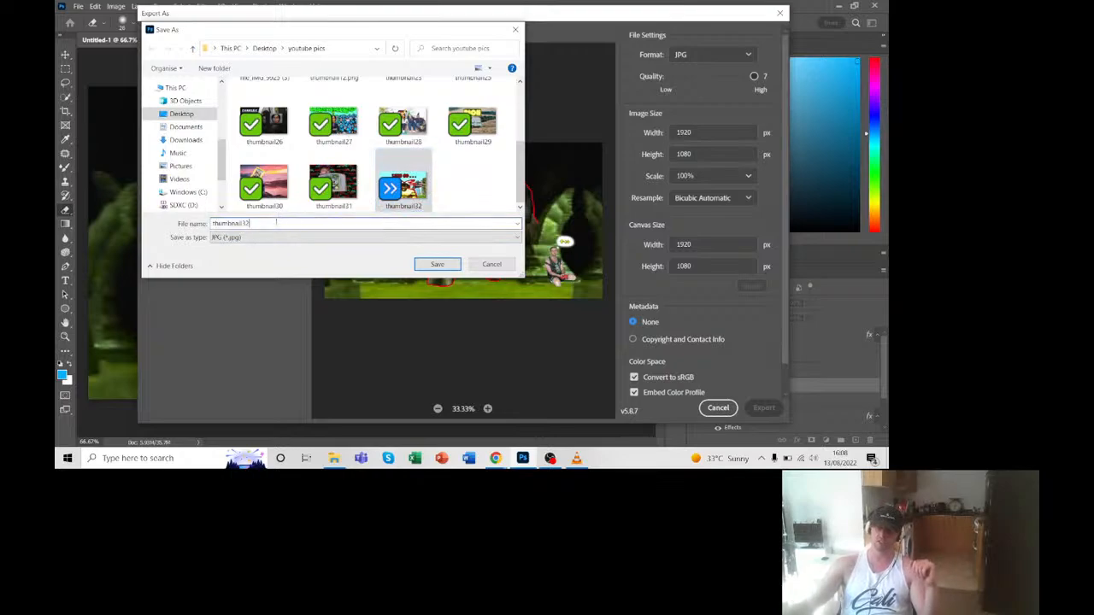
{"action": "key", "text": "BackSpace"}
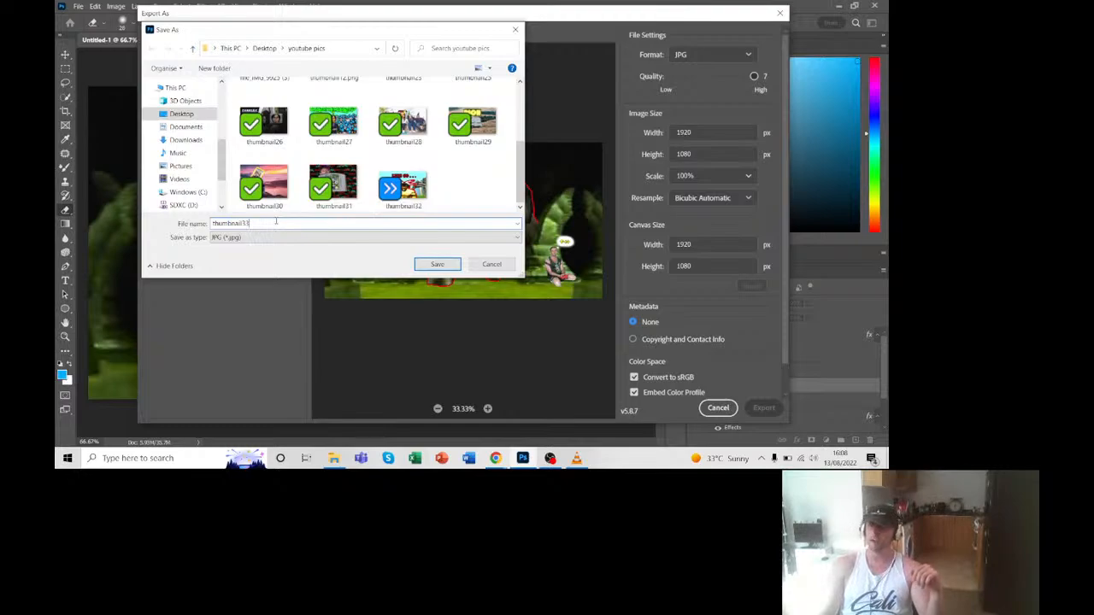
{"action": "type", "text": "3"}
{"action": "key", "text": "Return"}
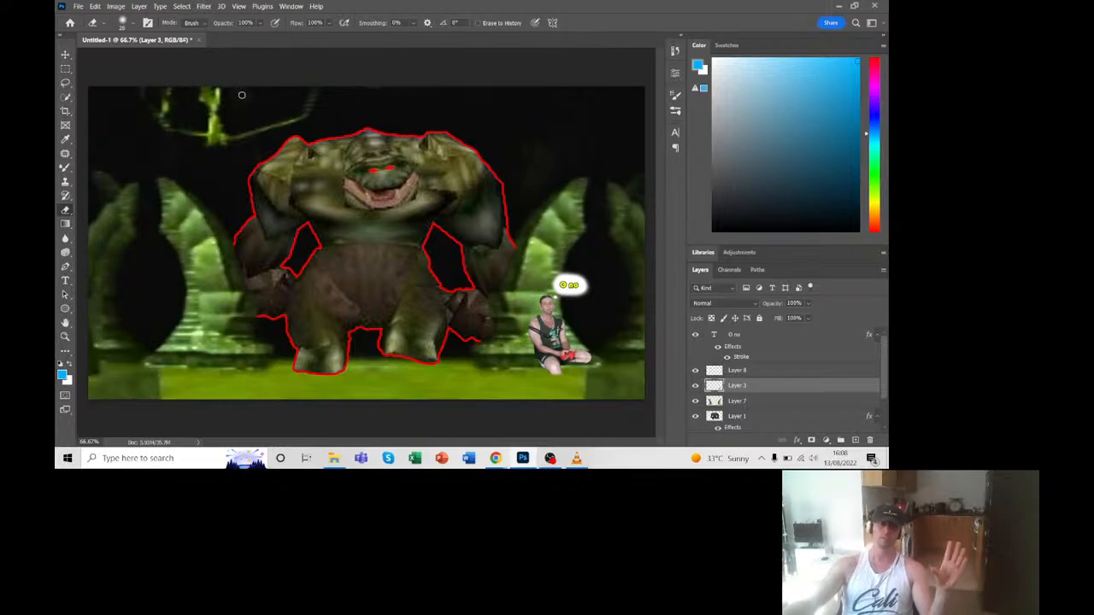
Step: Quit Photoshop without saving Untitled-1, and close VLC media player and the Downloads folder window
{"action": "left_click", "coordinate": [873, 6]}
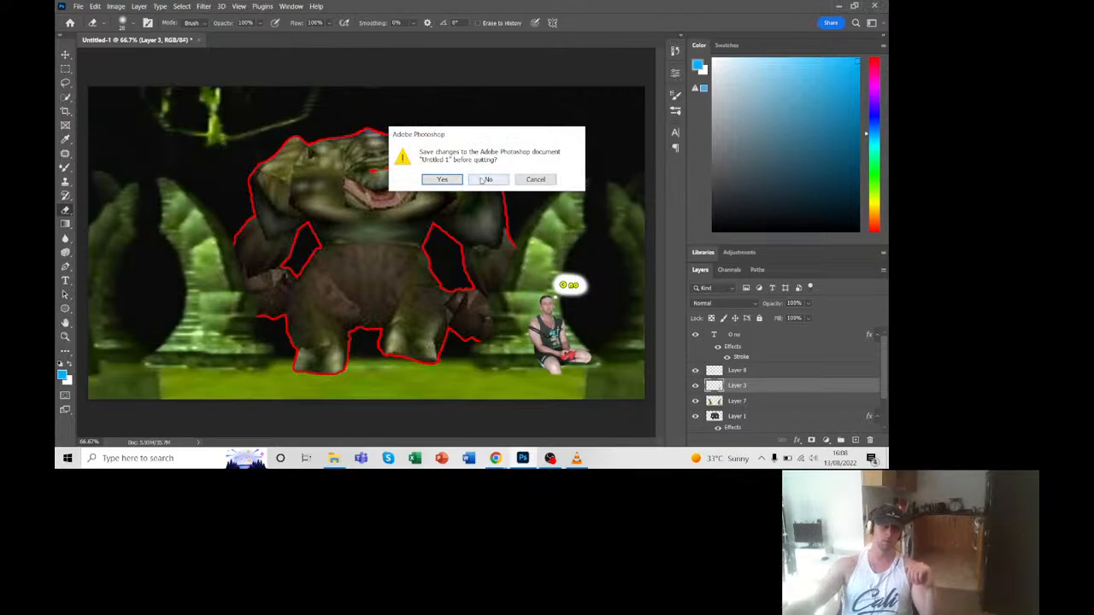
{"action": "left_click", "coordinate": [485, 180]}
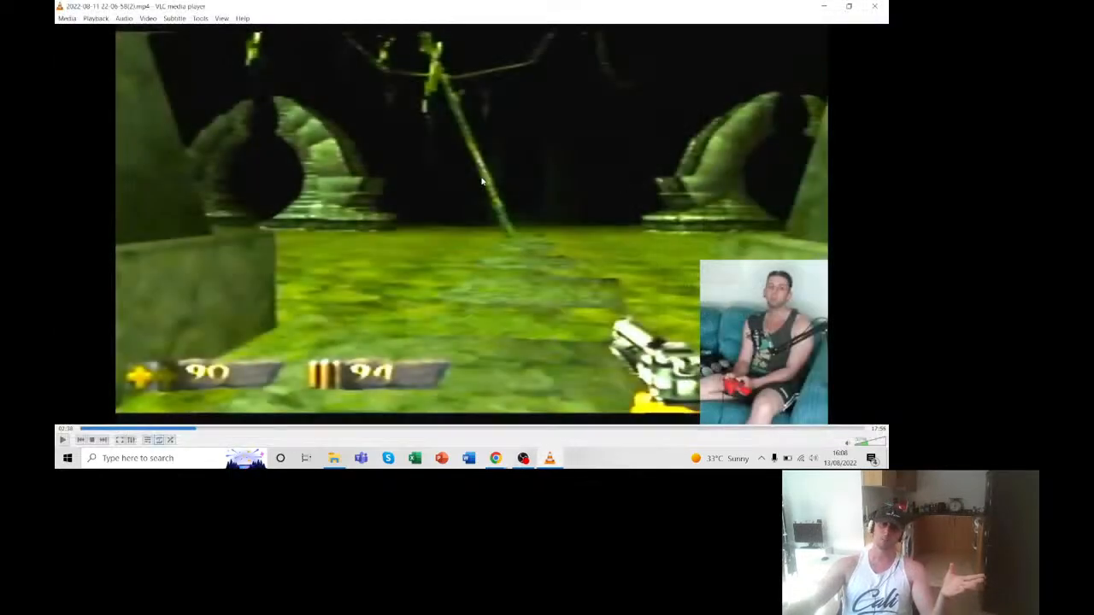
{"action": "left_click", "coordinate": [875, 5]}
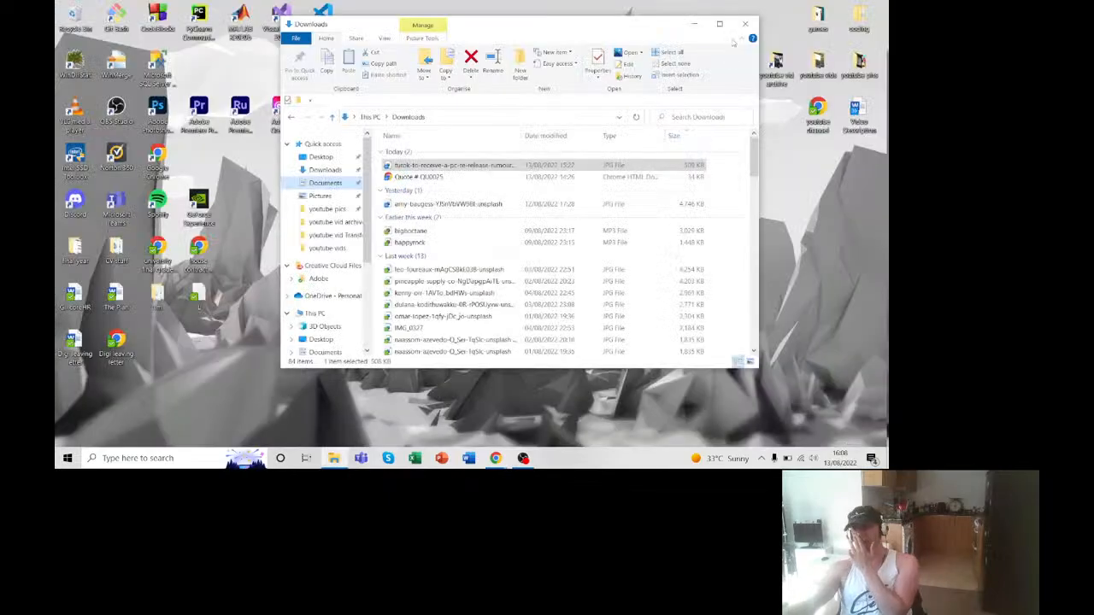
{"action": "left_click", "coordinate": [743, 28]}
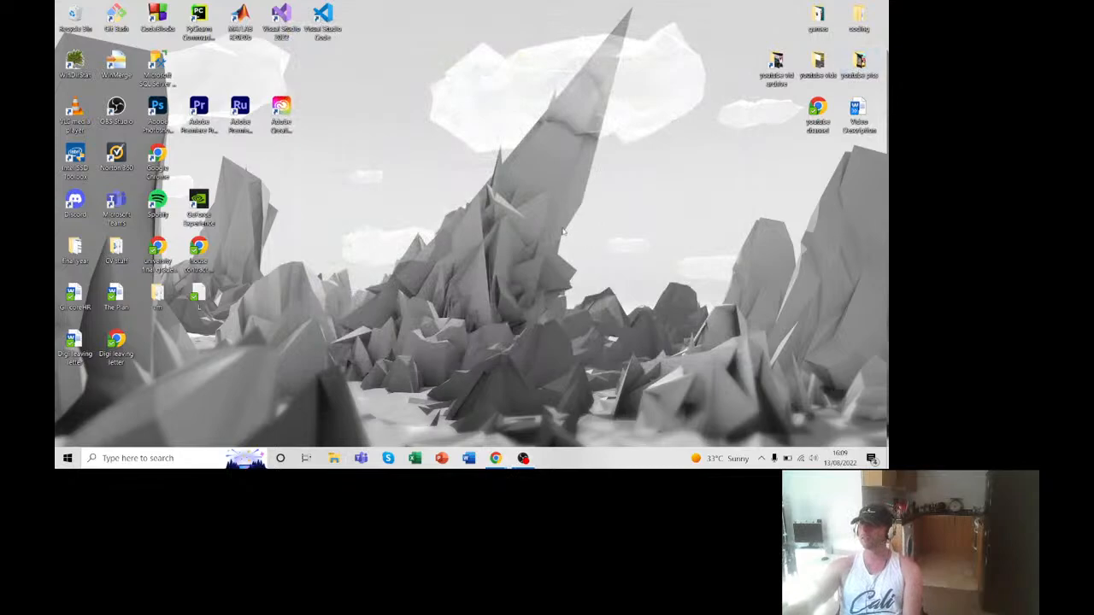
Step: Find the exported thumbnail33 image in the "youtube pics" folder and open it in Photos
{"action": "scroll", "coordinate": [564, 223], "scroll_direction": "down", "scroll_amount": 3}
{"action": "scroll", "coordinate": [564, 224], "scroll_direction": "down", "scroll_amount": 5}
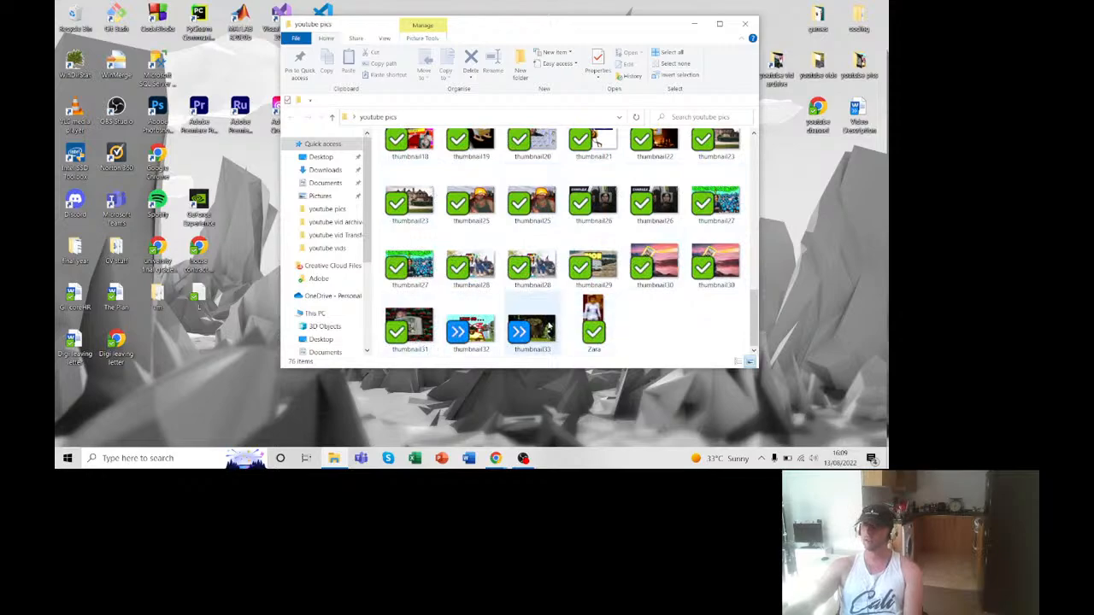
{"action": "left_click", "coordinate": [534, 324]}
{"action": "double_click", "coordinate": [552, 323]}
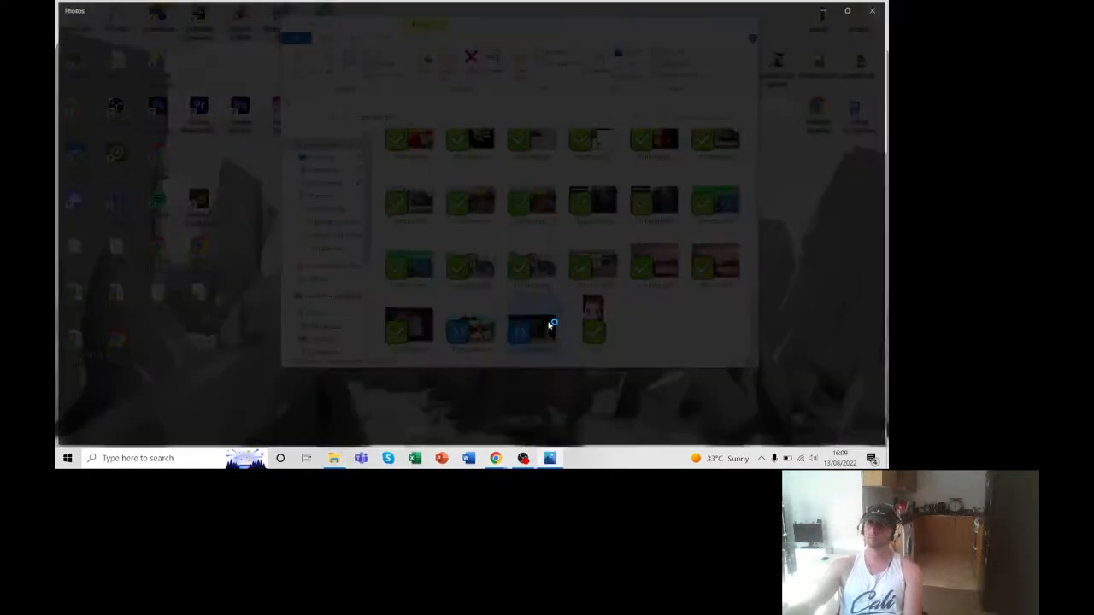